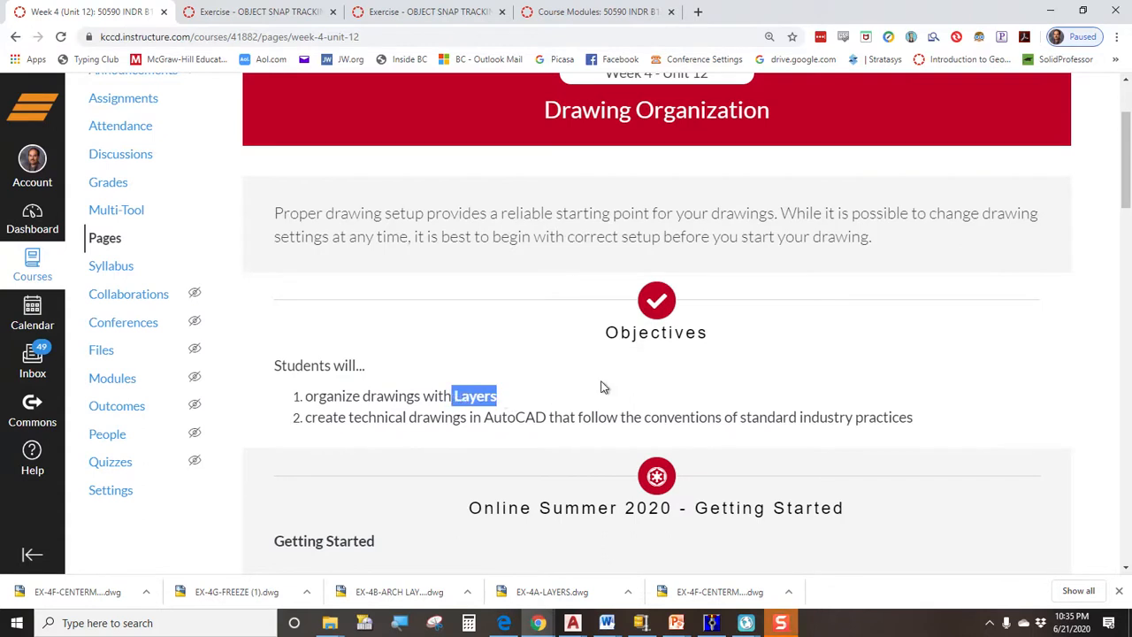
Step: Review the exercises list on the Week 4 Unit 12 course page and switch to AutoCAD with the EX-4B-ARCH LAYERS drawing
{"action": "scroll", "coordinate": [601, 386], "scroll_direction": "down", "scroll_amount": 5}
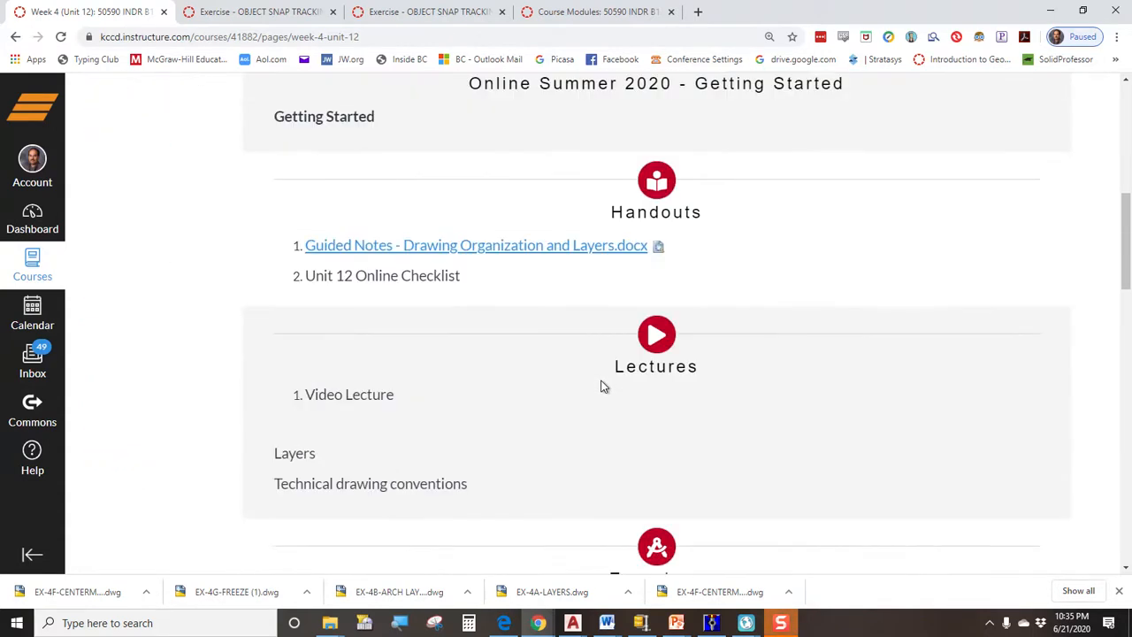
{"action": "scroll", "coordinate": [600, 387], "scroll_direction": "down", "scroll_amount": 5}
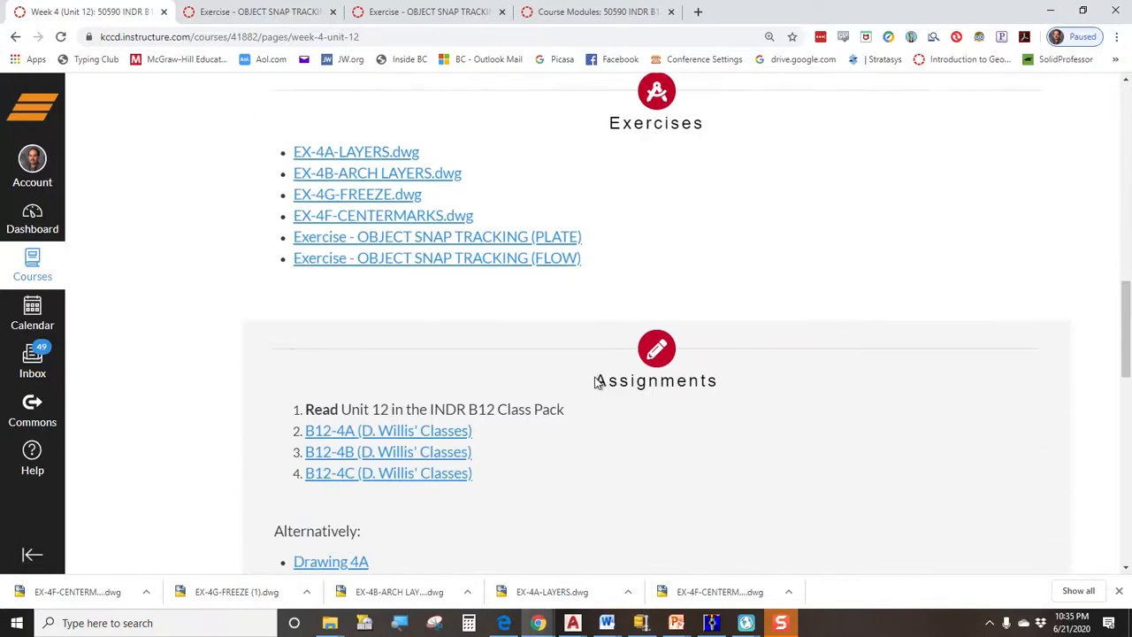
{"action": "scroll", "coordinate": [598, 381], "scroll_direction": "up", "scroll_amount": 1}
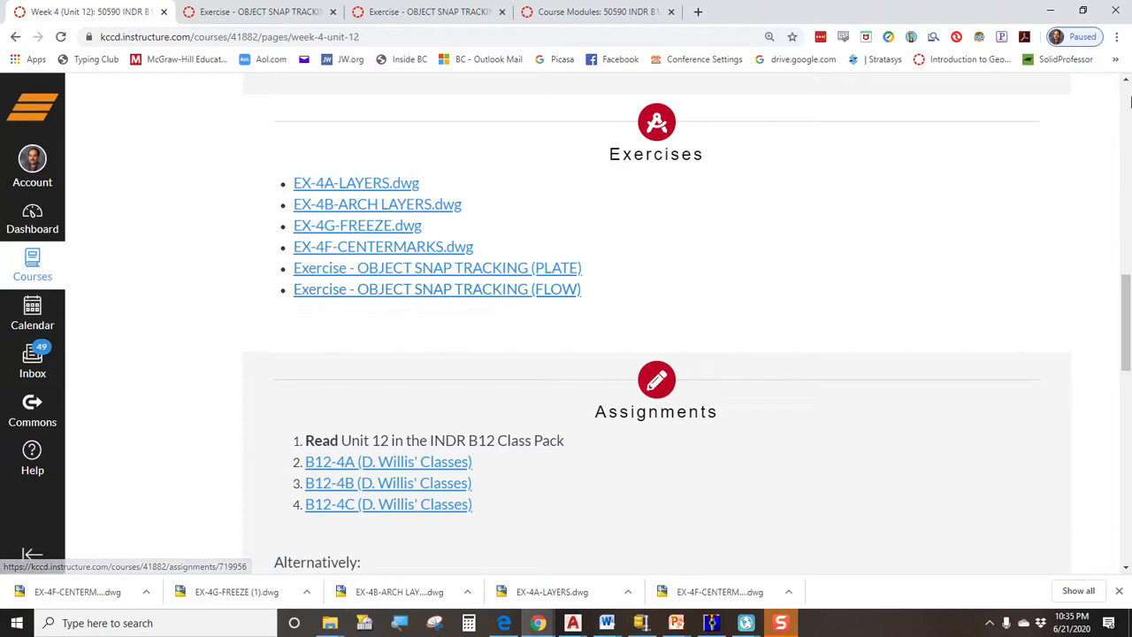
{"action": "left_click", "coordinate": [1049, 16]}
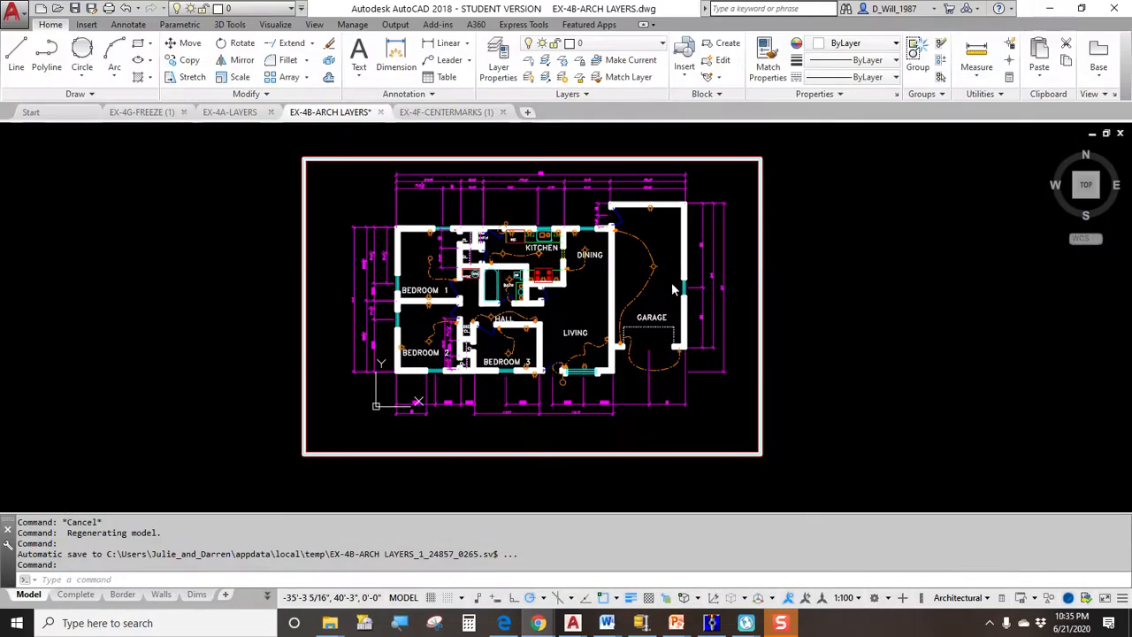
{"action": "mouse_move", "coordinate": [305, 115]}
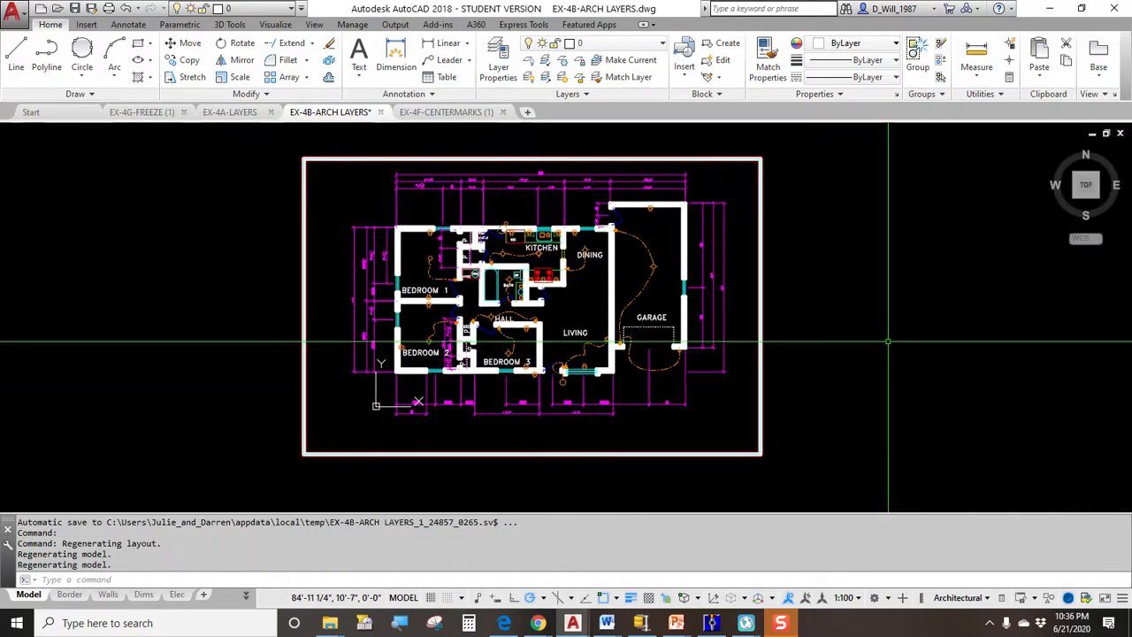
Step: Examine the dimension strings above the floor plan and the pantry and kitchen wall below them
{"action": "scroll", "coordinate": [859, 328], "scroll_direction": "down", "scroll_amount": 2}
{"action": "scroll", "coordinate": [836, 316], "scroll_direction": "up", "scroll_amount": 2}
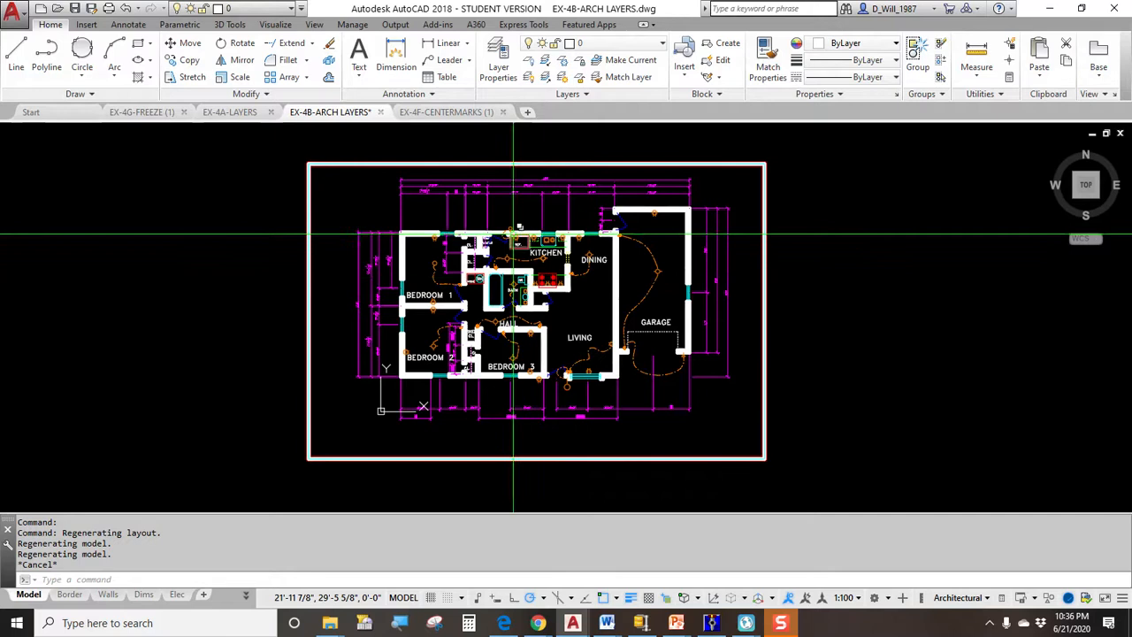
{"action": "scroll", "coordinate": [570, 234], "scroll_direction": "up", "scroll_amount": 4}
{"action": "middle_click_drag", "start_coordinate": [564, 256], "coordinate": [632, 405]}
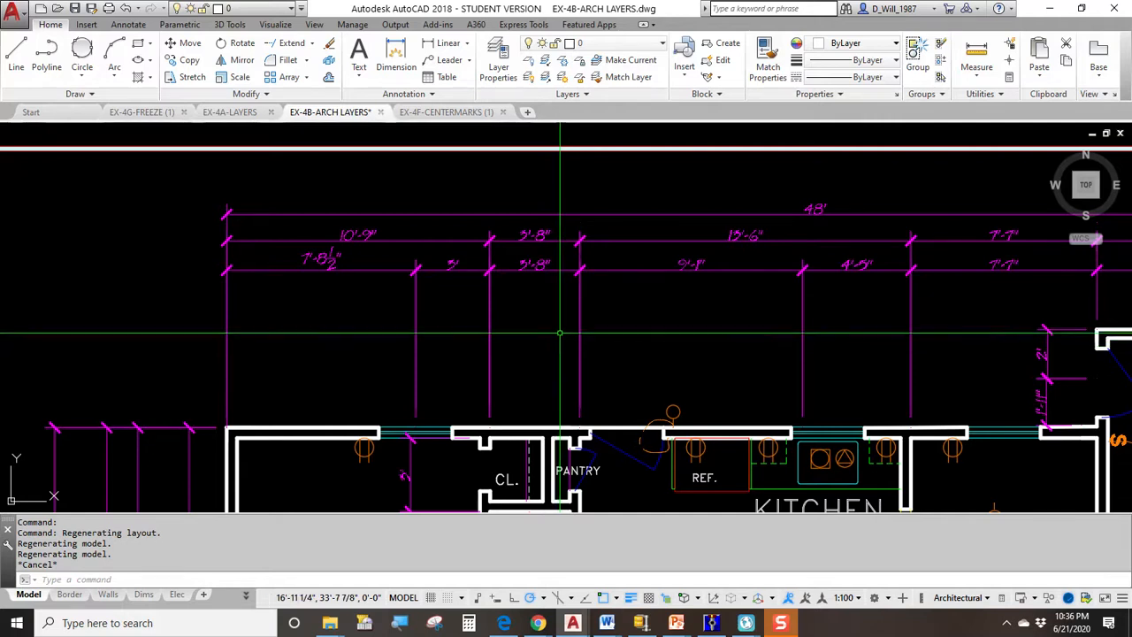
{"action": "middle_click_drag", "start_coordinate": [653, 375], "coordinate": [471, 252]}
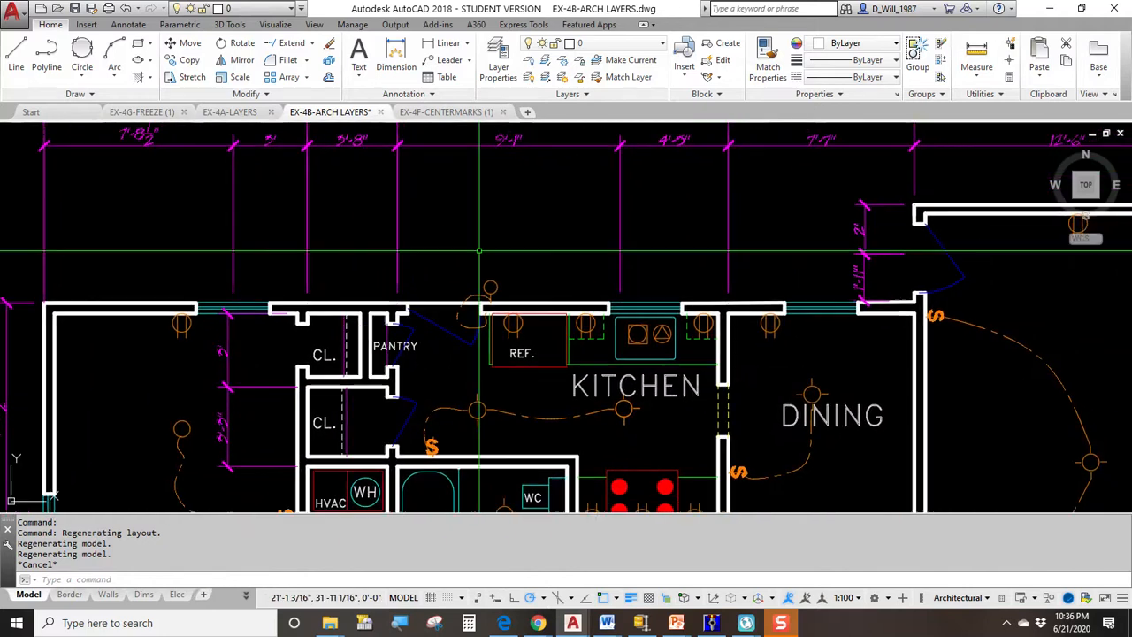
Step: Examine the fixtures, doors, windows and electrical symbols from the kitchen and dining room through to the living room and garage
{"action": "scroll", "coordinate": [600, 253], "scroll_direction": "up", "scroll_amount": 3}
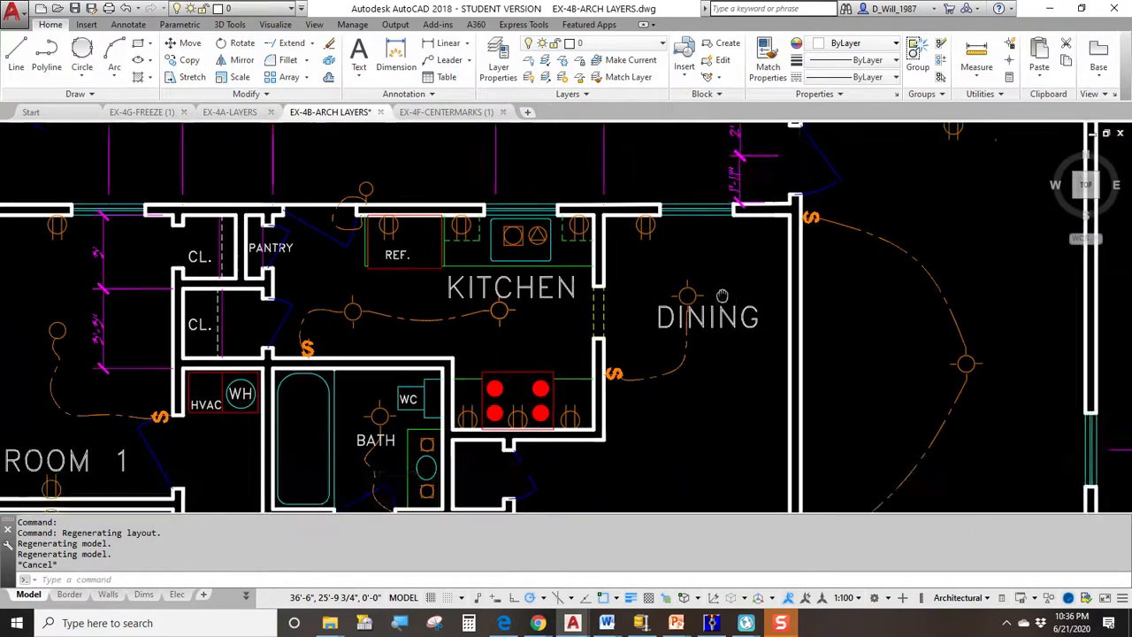
{"action": "middle_click_drag", "start_coordinate": [599, 254], "coordinate": [697, 380]}
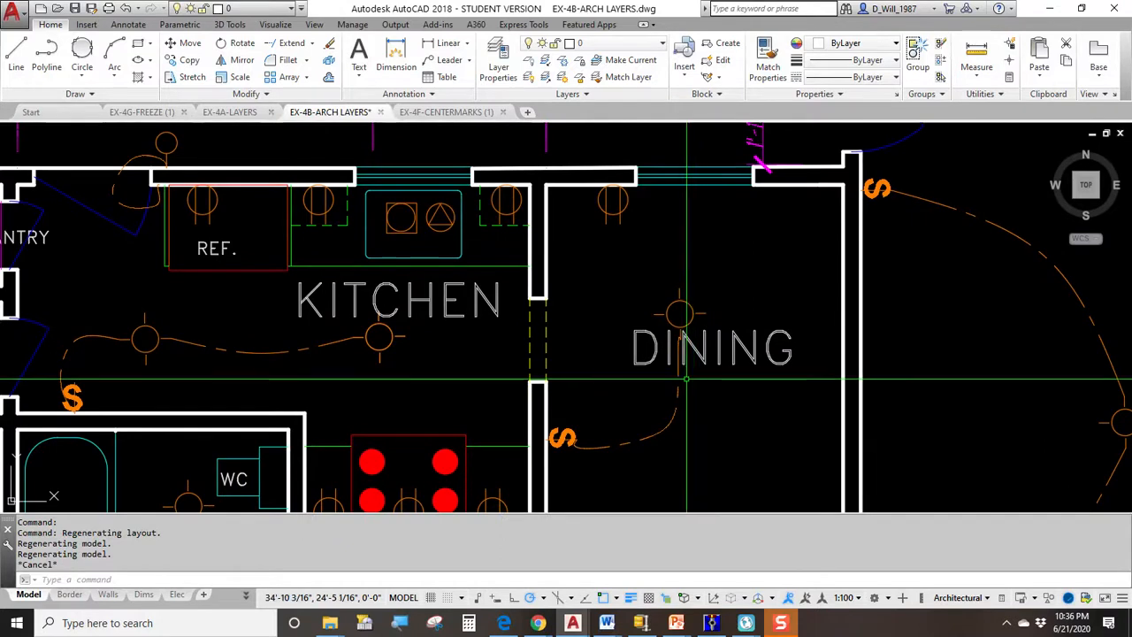
{"action": "middle_click_drag", "start_coordinate": [684, 464], "coordinate": [584, 196]}
{"action": "middle_click_drag", "start_coordinate": [599, 409], "coordinate": [580, 189]}
{"action": "middle_click_drag", "start_coordinate": [700, 311], "coordinate": [464, 212]}
{"action": "scroll", "coordinate": [562, 262], "scroll_direction": "down", "scroll_amount": 2}
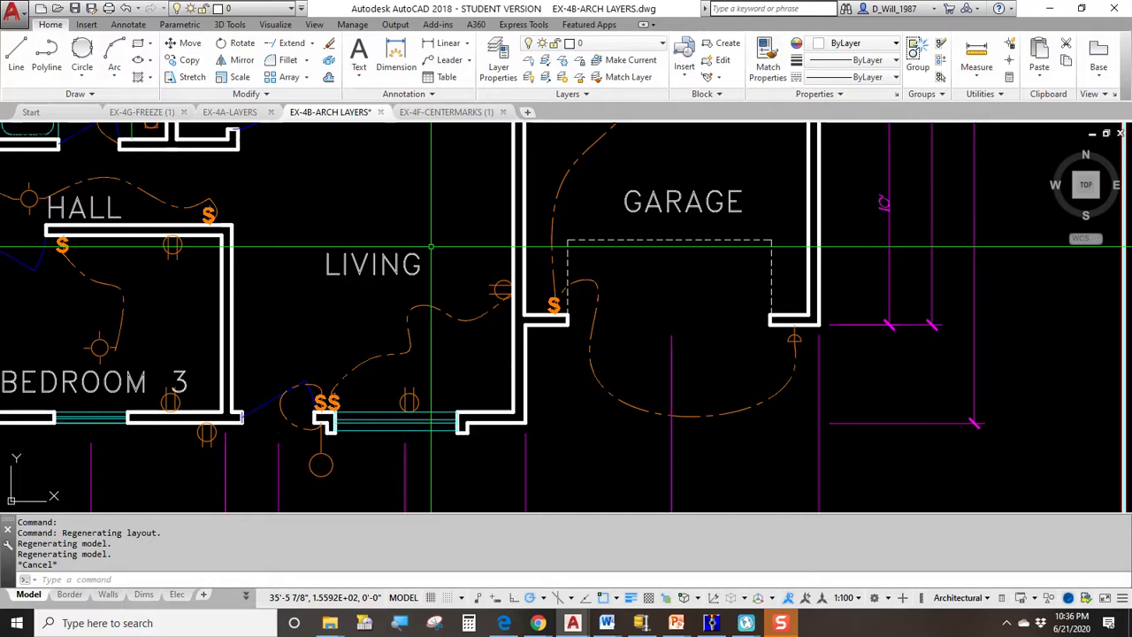
{"action": "mouse_move", "coordinate": [432, 247]}
{"action": "middle_mouse_down"}
{"action": "mouse_move", "coordinate": [557, 266]}
{"action": "mouse_move", "coordinate": [611, 256]}
{"action": "mouse_move", "coordinate": [557, 326]}
{"action": "middle_mouse_up"}
{"action": "scroll", "coordinate": [611, 255], "scroll_direction": "down", "scroll_amount": 2}
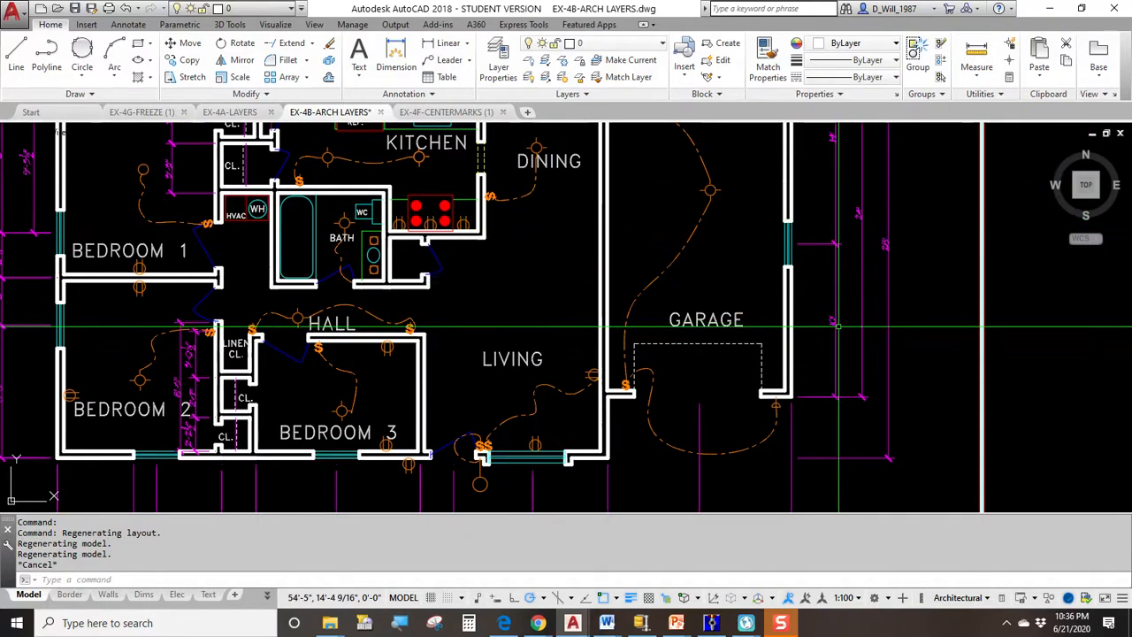
Step: Examine the overall floor plan, including the bedrooms, bath, hall and the dimensions along both sides
{"action": "middle_click_drag", "start_coordinate": [2, 199], "coordinate": [252, 225]}
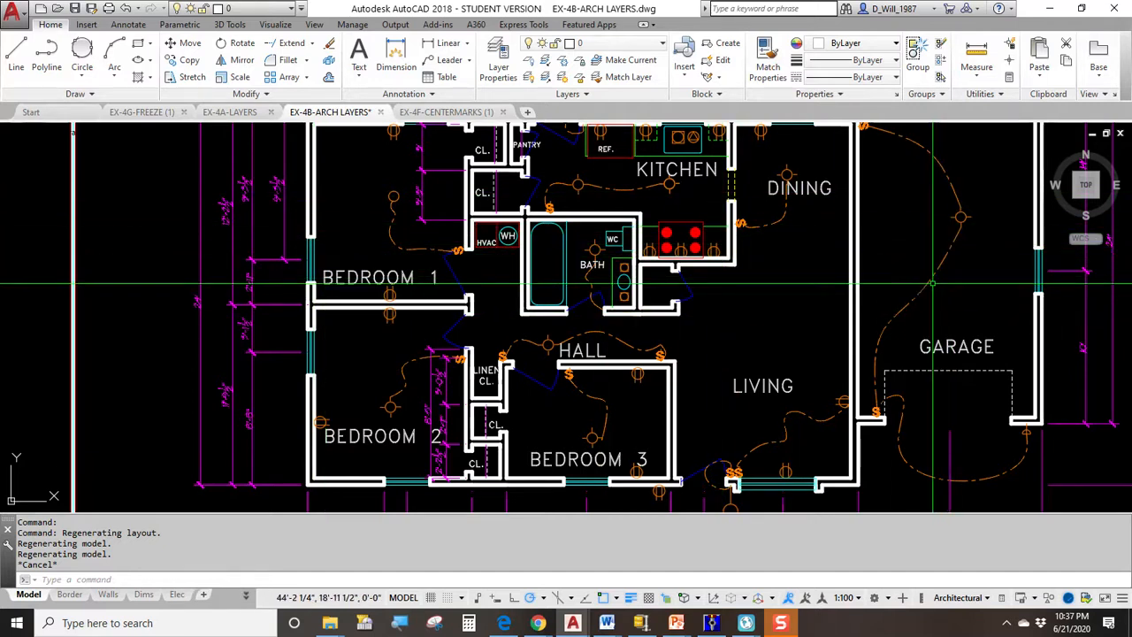
{"action": "middle_click_drag", "start_coordinate": [795, 373], "coordinate": [740, 394]}
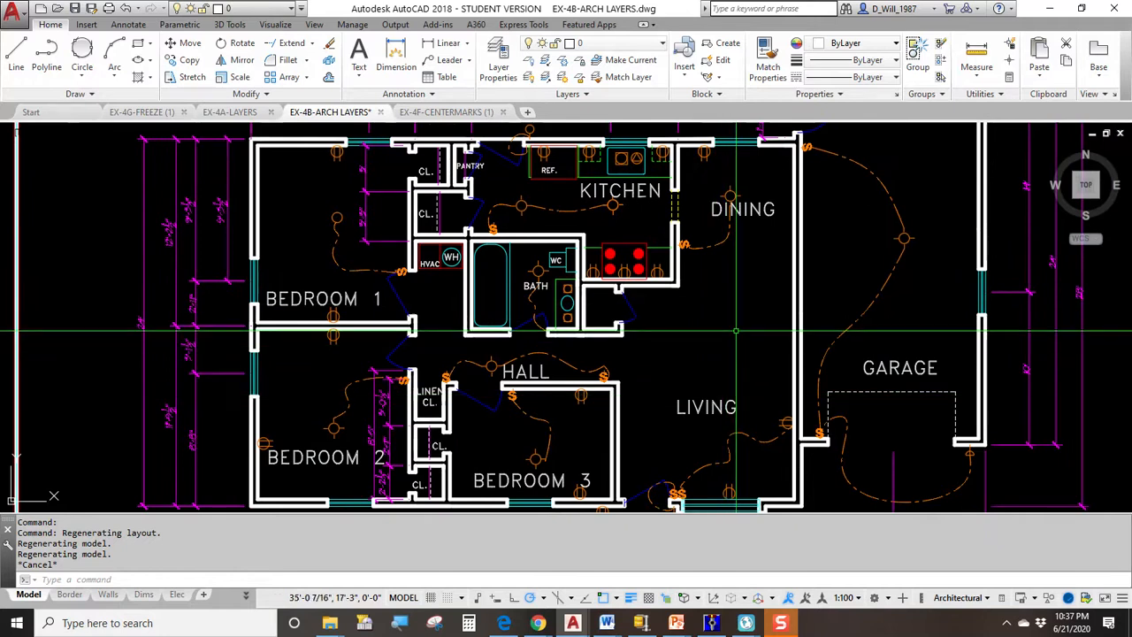
{"action": "scroll", "coordinate": [736, 330], "scroll_direction": "down", "scroll_amount": 2}
{"action": "middle_click_drag", "start_coordinate": [735, 331], "coordinate": [681, 298]}
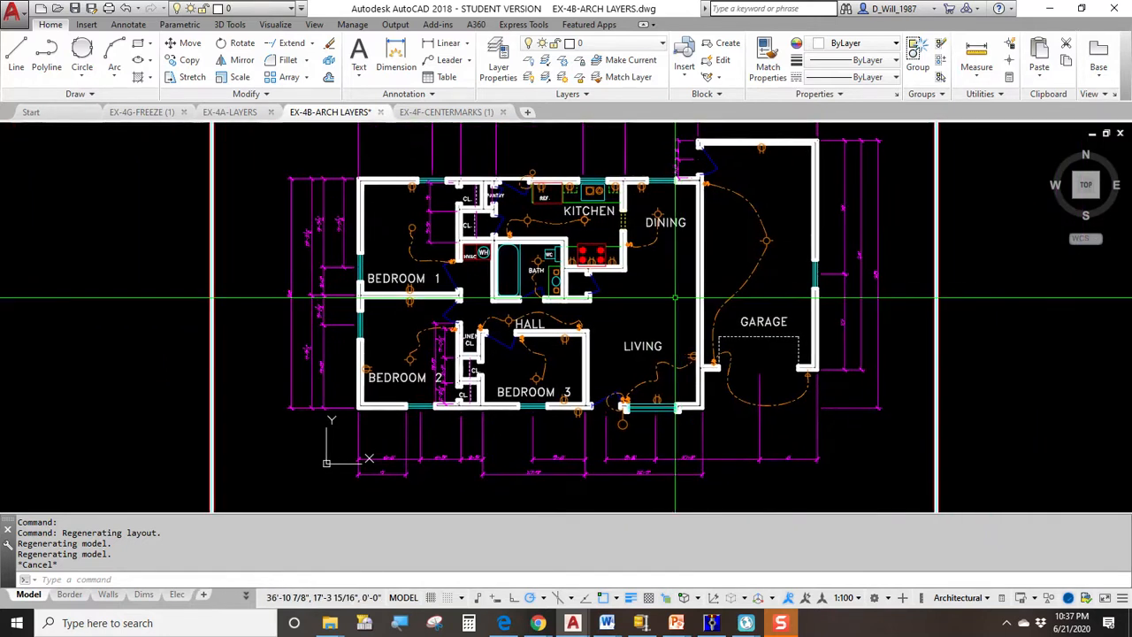
{"action": "scroll", "coordinate": [600, 261], "scroll_direction": "up", "scroll_amount": 4}
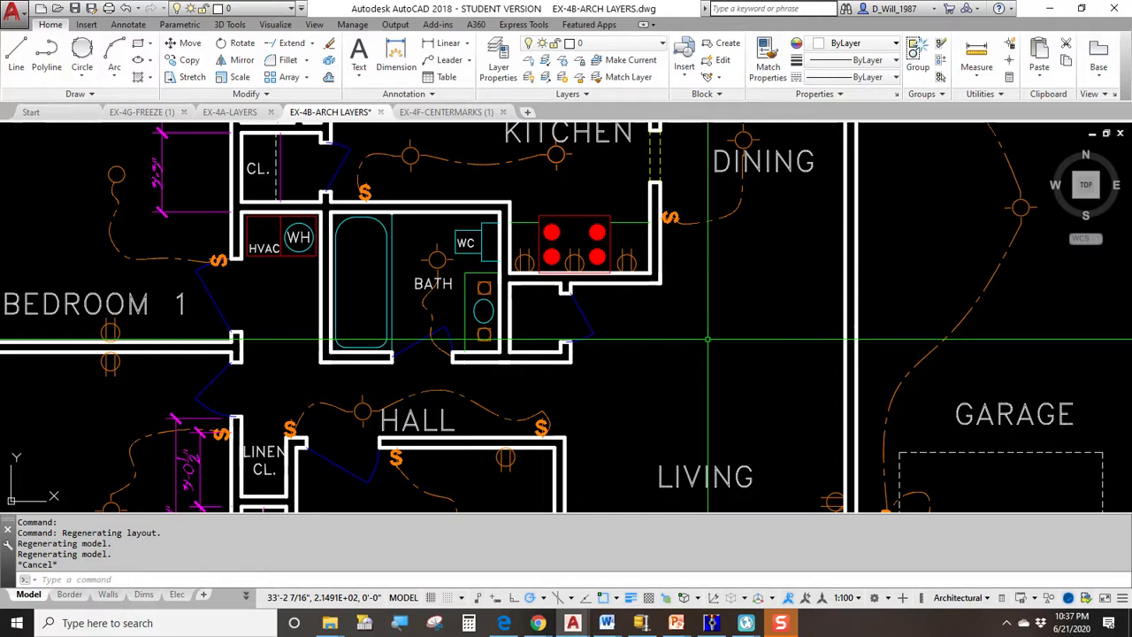
{"action": "scroll", "coordinate": [707, 338], "scroll_direction": "down", "scroll_amount": 5}
{"action": "middle_click_drag", "start_coordinate": [758, 333], "coordinate": [687, 320]}
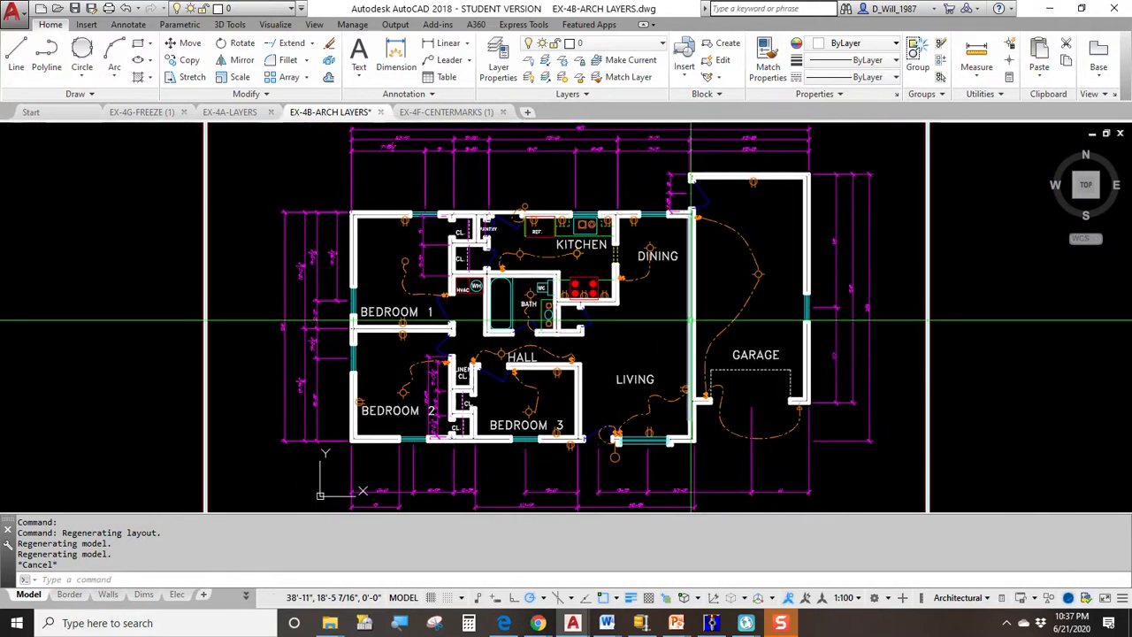
{"action": "scroll", "coordinate": [382, 277], "scroll_direction": "up", "scroll_amount": 5}
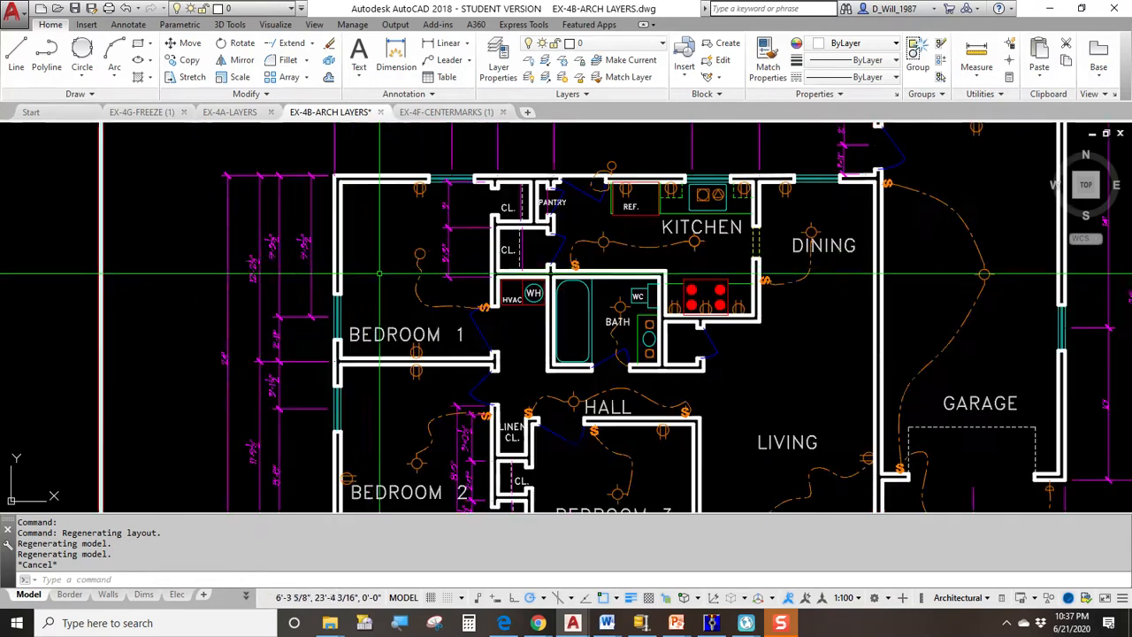
{"action": "middle_click_drag", "start_coordinate": [378, 258], "coordinate": [377, 330]}
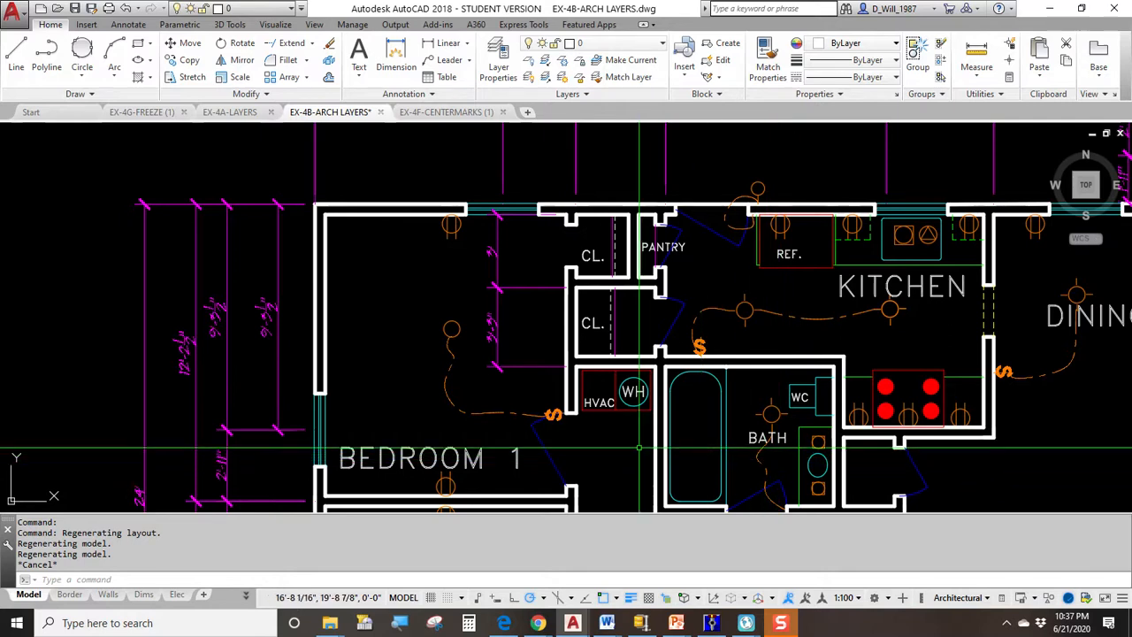
Step: Select the dimensions beside the garage and those beside the bedrooms to check their layer, and clear the selection
{"action": "middle_click_drag", "start_coordinate": [681, 423], "coordinate": [555, 334]}
{"action": "scroll", "coordinate": [540, 331], "scroll_direction": "down", "scroll_amount": 2}
{"action": "middle_click_drag", "start_coordinate": [653, 362], "coordinate": [536, 240]}
{"action": "left_click", "coordinate": [1054, 309]}
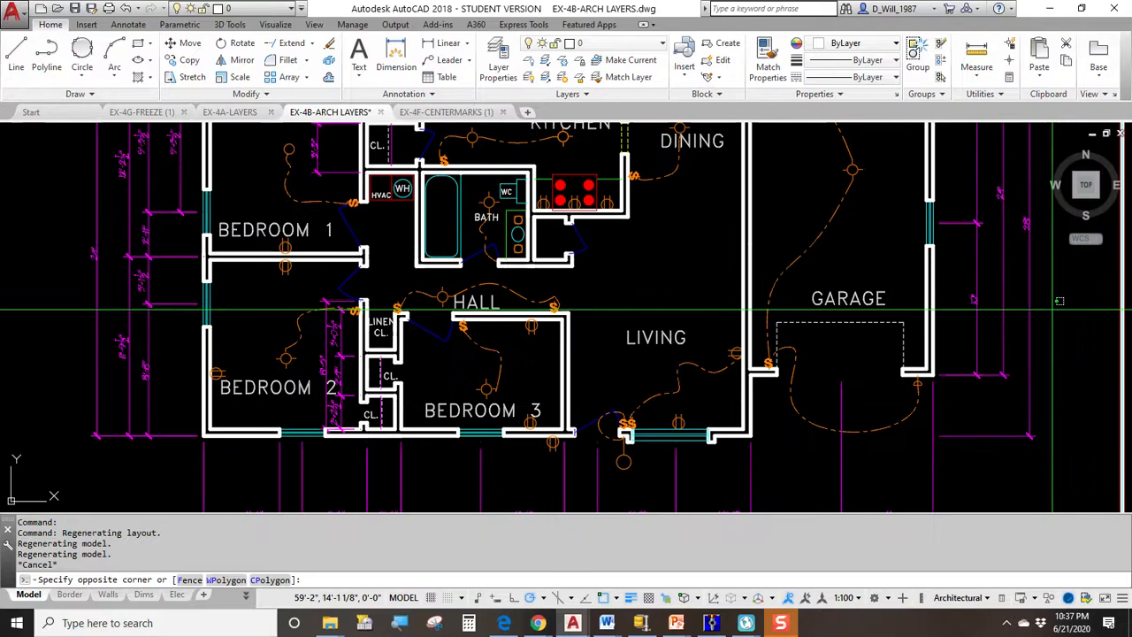
{"action": "left_click", "coordinate": [947, 278]}
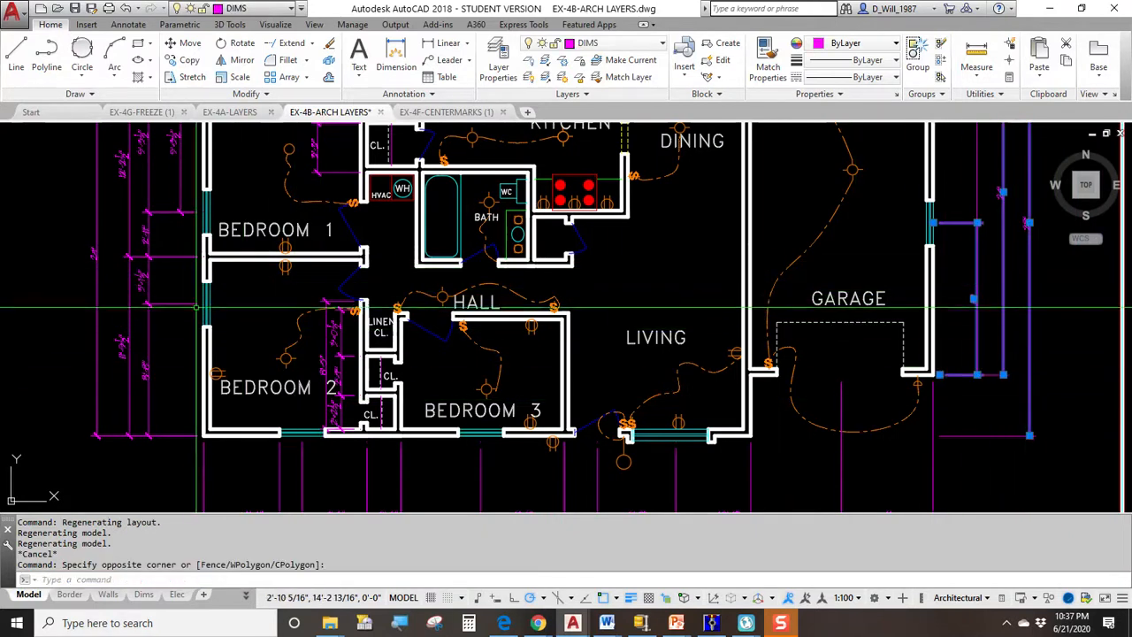
{"action": "left_click", "coordinate": [188, 319]}
{"action": "key", "text": "Escape"}
Step: Select the two wall lines between Bedroom 1 and Bedroom 2 to check their layer, and clear the selection
{"action": "scroll", "coordinate": [254, 252], "scroll_direction": "up", "scroll_amount": 4}
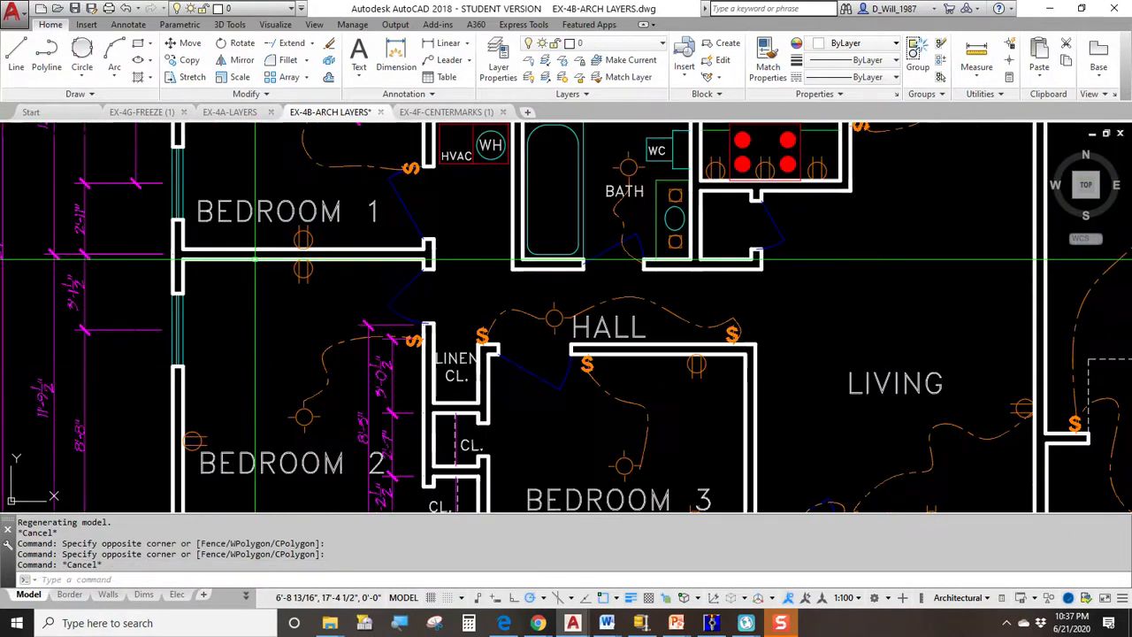
{"action": "left_click", "coordinate": [235, 231]}
{"action": "left_click", "coordinate": [234, 299]}
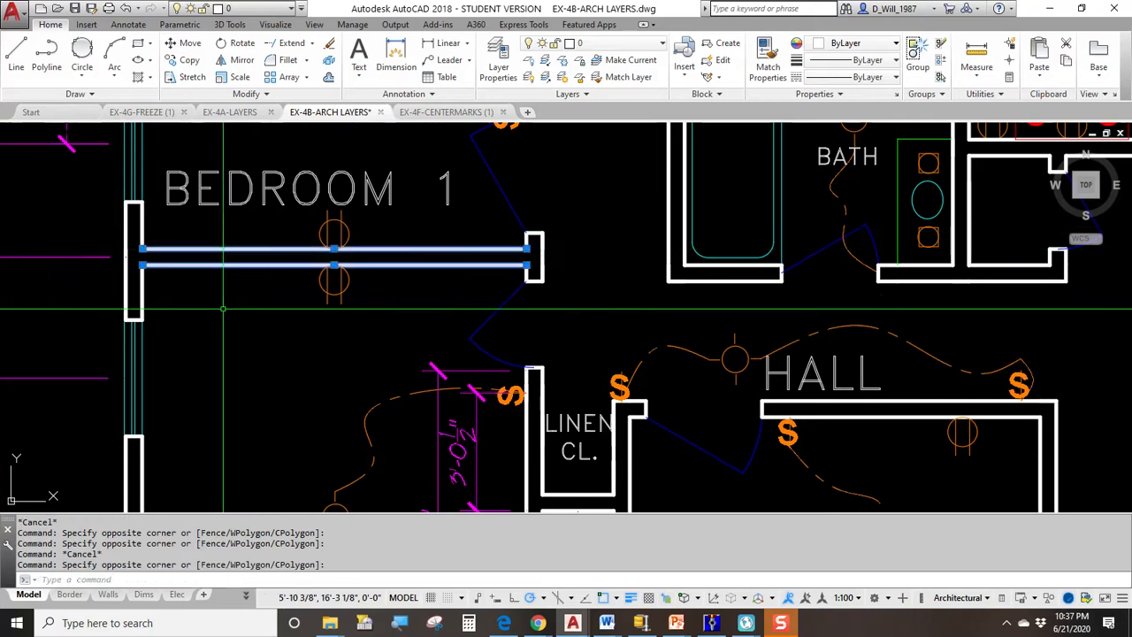
{"action": "scroll", "coordinate": [236, 324], "scroll_direction": "down", "scroll_amount": 4}
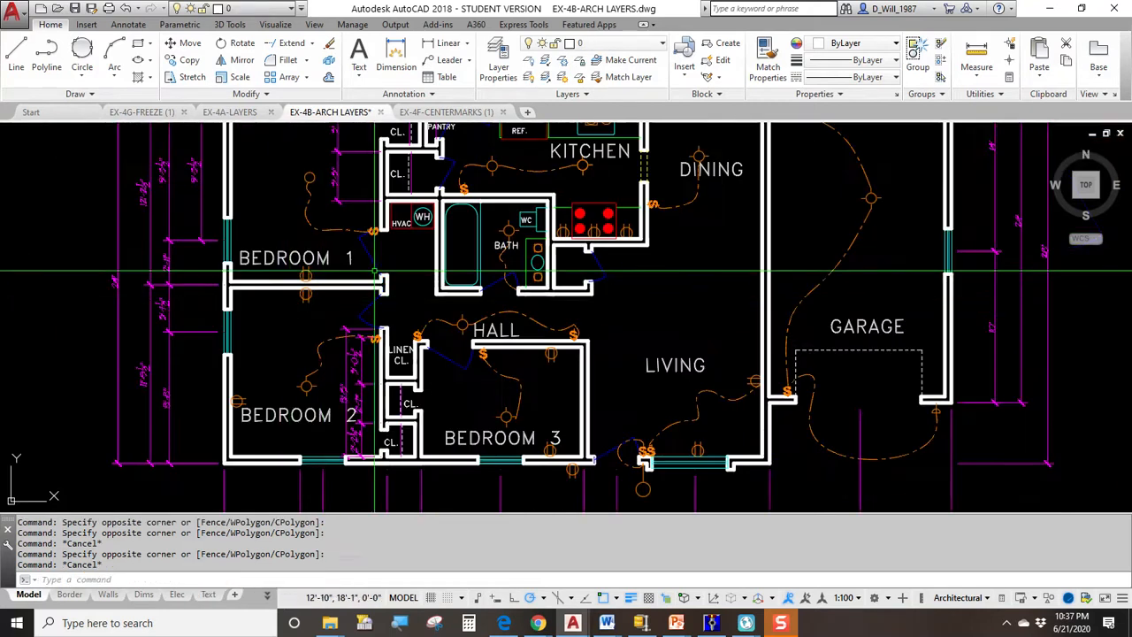
{"action": "key", "text": "Escape"}
Step: Check the layer of the living room wiring curve and examine how it links the switches to the outlet
{"action": "middle_click_drag", "start_coordinate": [384, 287], "coordinate": [288, 236]}
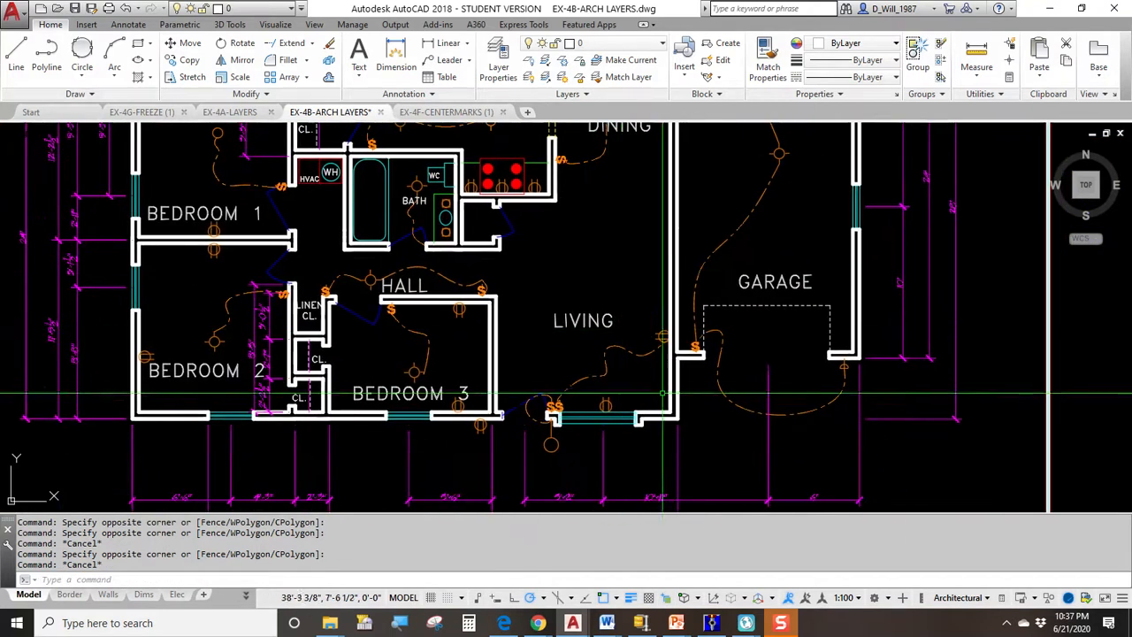
{"action": "scroll", "coordinate": [688, 428], "scroll_direction": "up", "scroll_amount": 2}
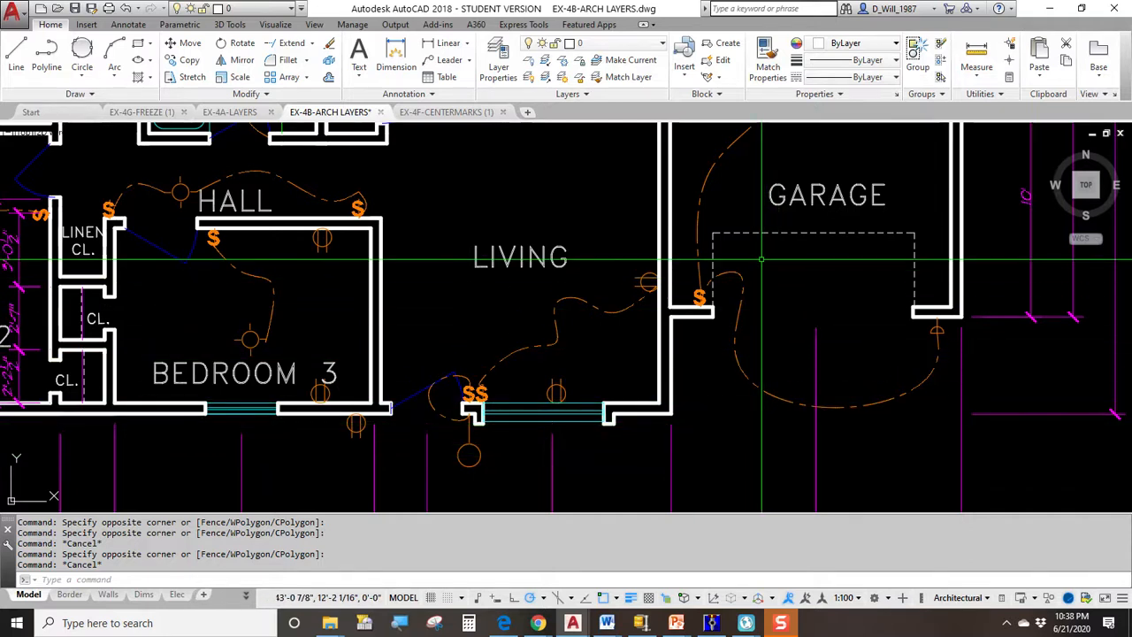
{"action": "left_click", "coordinate": [617, 310]}
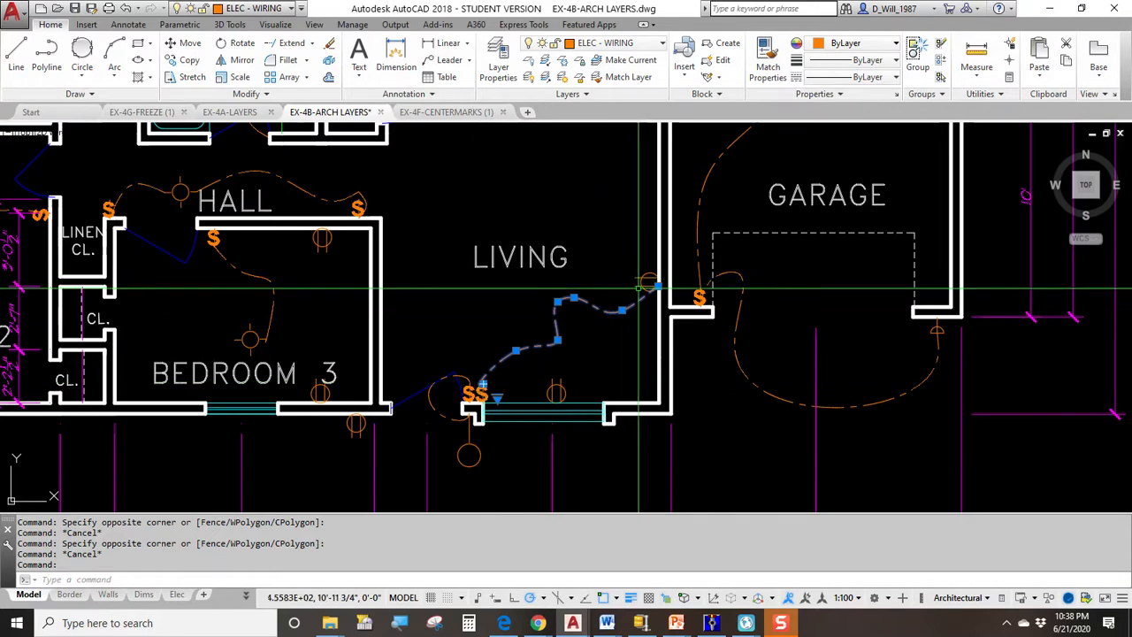
{"action": "key", "text": "Escape"}
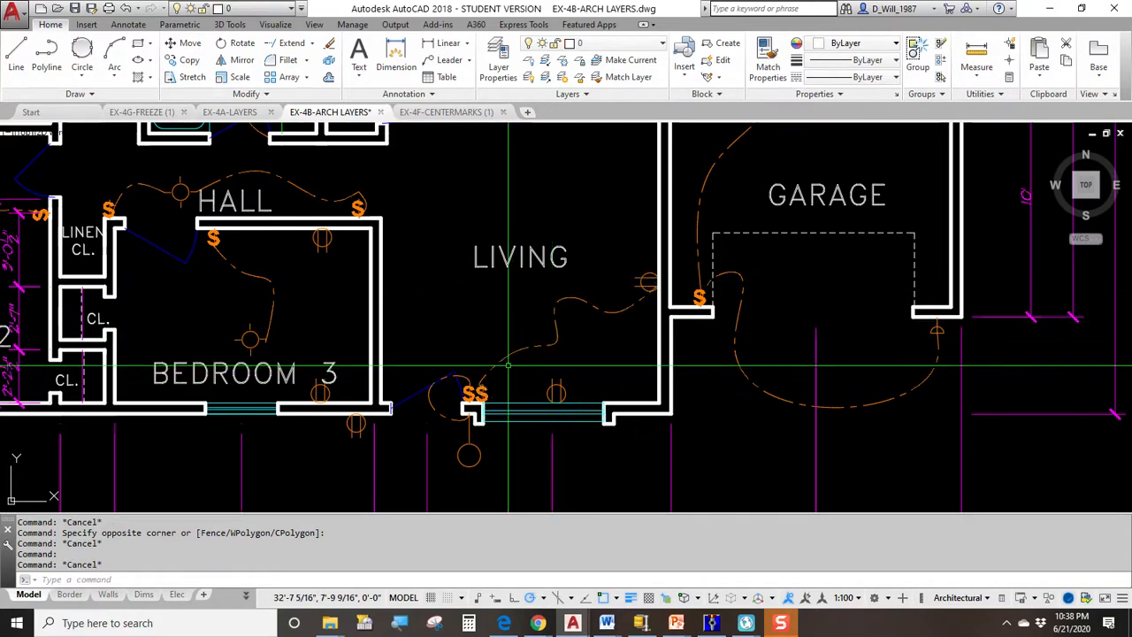
{"action": "scroll", "coordinate": [532, 354], "scroll_direction": "up", "scroll_amount": 4}
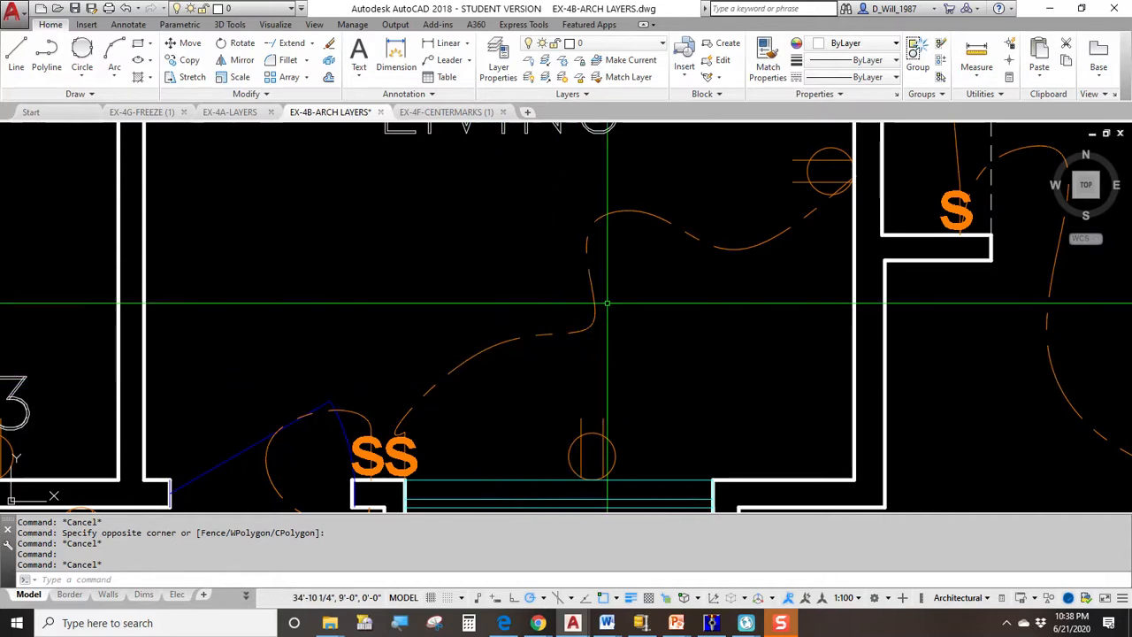
{"action": "scroll", "coordinate": [837, 234], "scroll_direction": "down", "scroll_amount": 6}
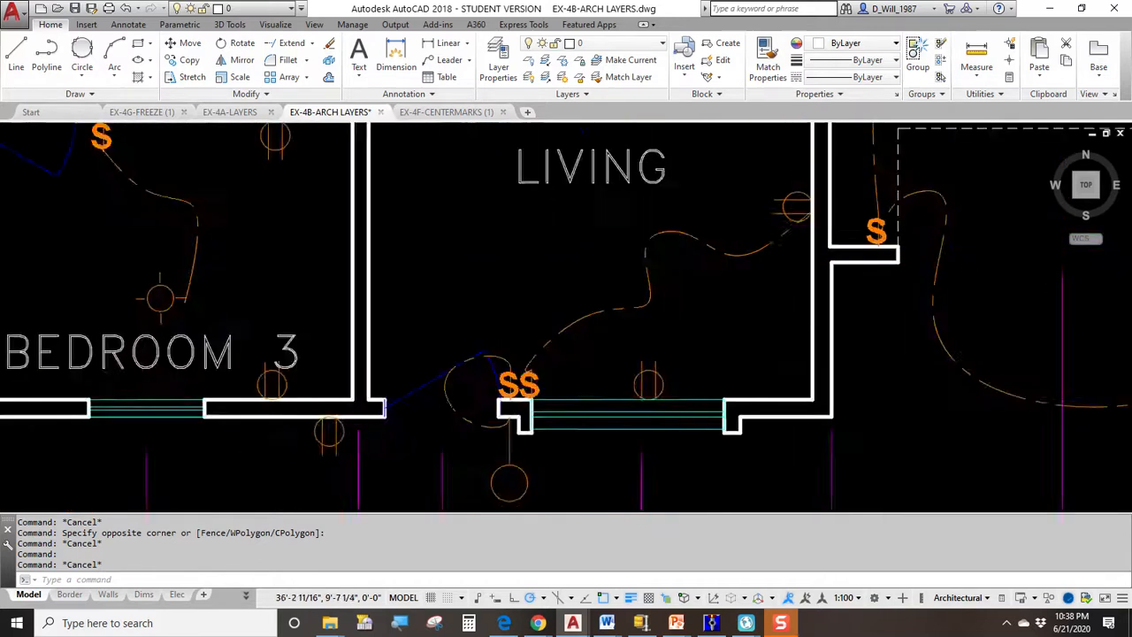
Step: Select the dashed garage door lines one at a time to check which layer they are on
{"action": "scroll", "coordinate": [638, 278], "scroll_direction": "up", "scroll_amount": 3}
{"action": "scroll", "coordinate": [638, 278], "scroll_direction": "up", "scroll_amount": 4}
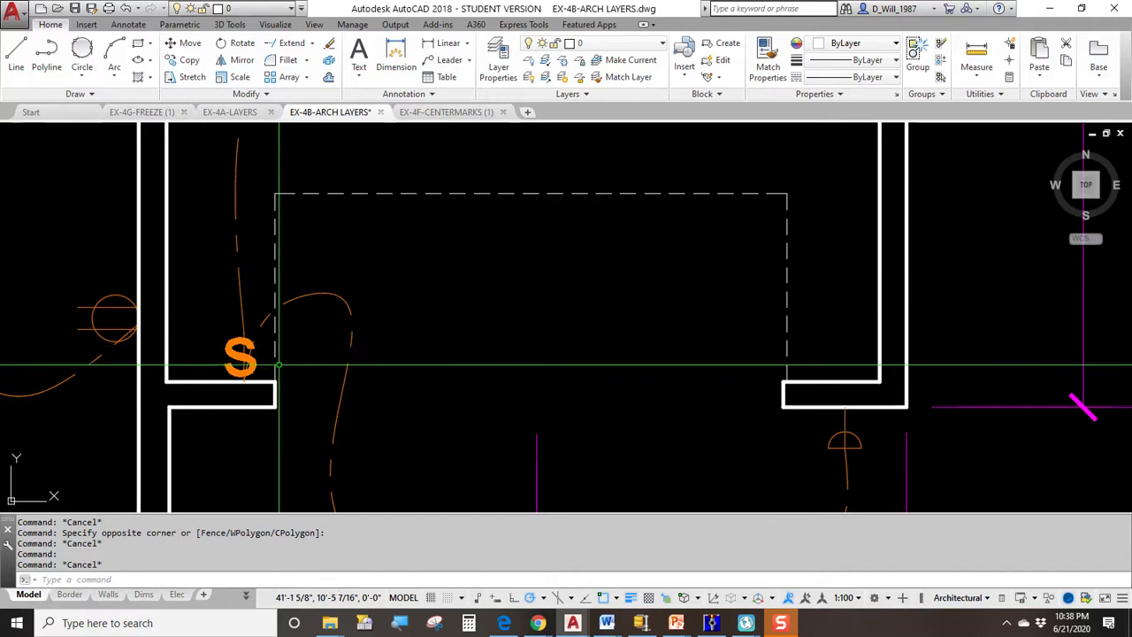
{"action": "left_click", "coordinate": [274, 244]}
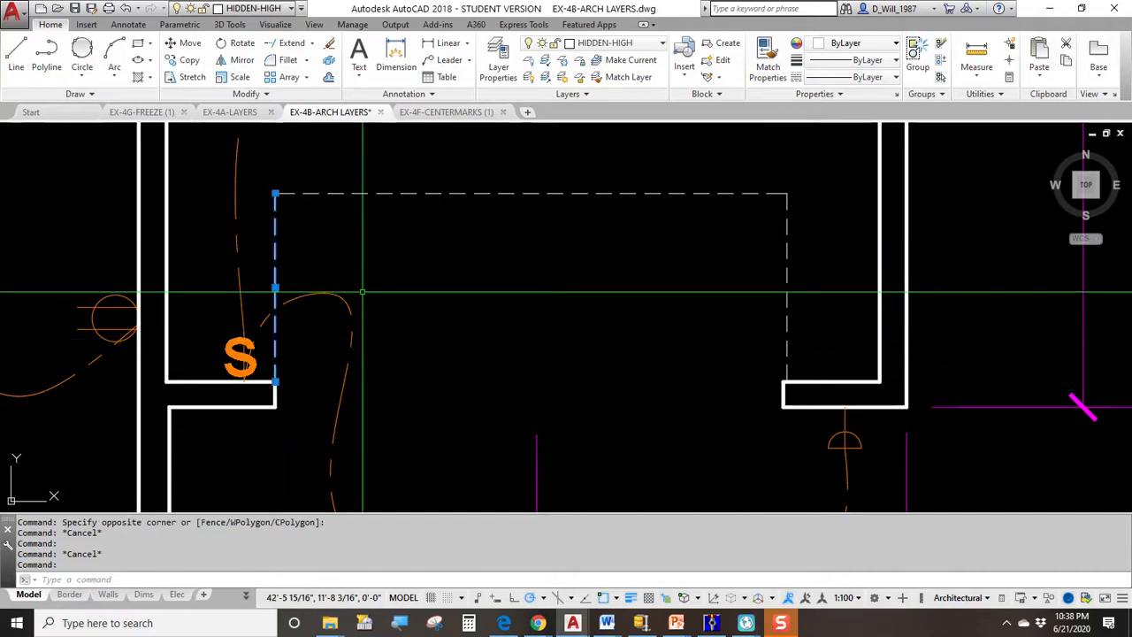
{"action": "key", "text": "Escape"}
{"action": "left_click", "coordinate": [398, 193]}
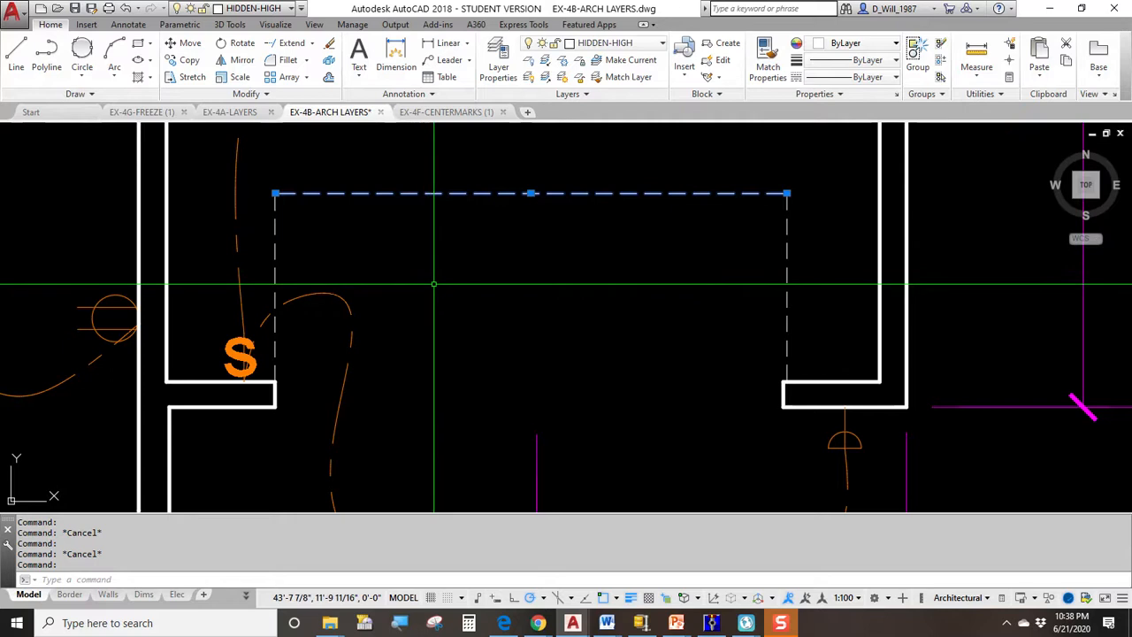
{"action": "key", "text": "Escape"}
{"action": "scroll", "coordinate": [677, 263], "scroll_direction": "down", "scroll_amount": 2}
{"action": "scroll", "coordinate": [734, 220], "scroll_direction": "up", "scroll_amount": 1}
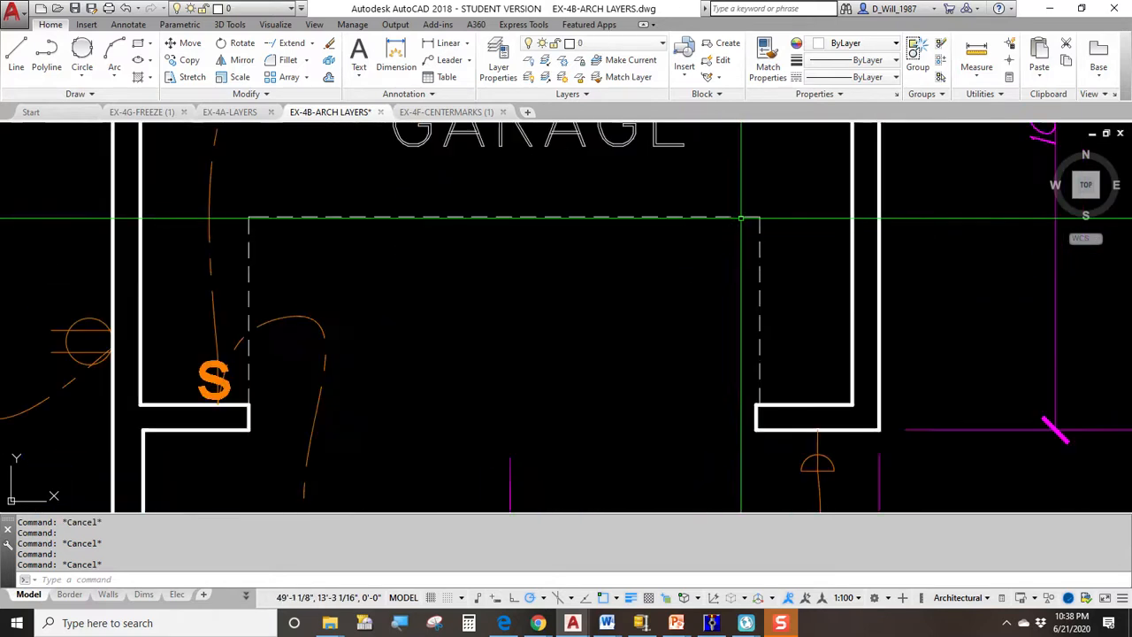
{"action": "left_click", "coordinate": [734, 217]}
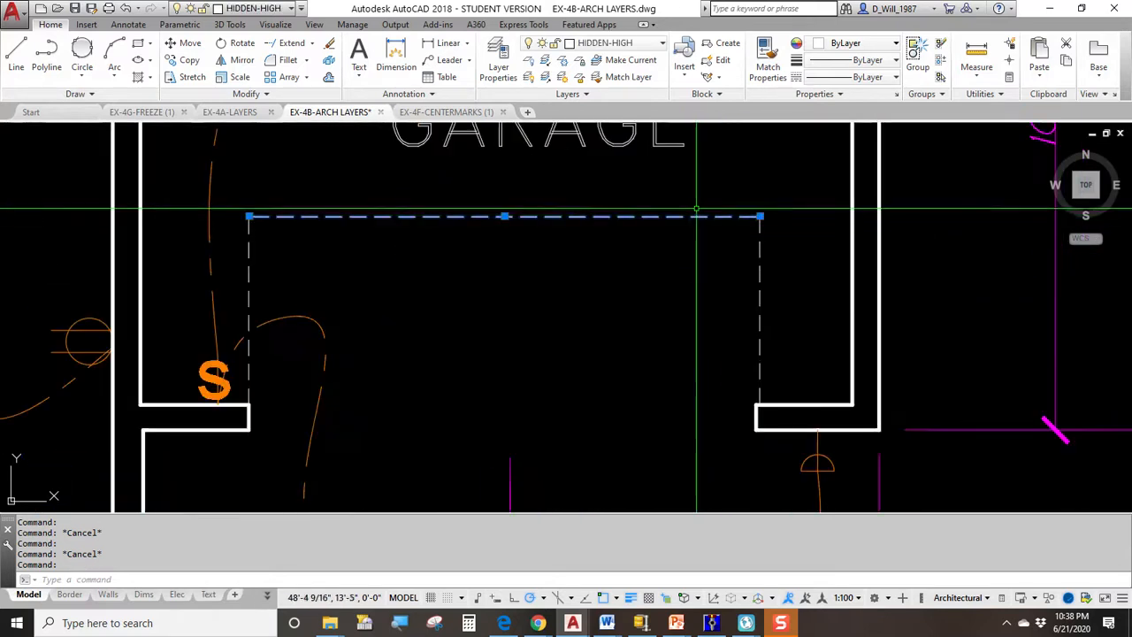
Step: Select the dashed line on the east side of the garage door opening to check its layer, and clear the selection
{"action": "left_click", "coordinate": [760, 256]}
{"action": "left_click", "coordinate": [763, 240]}
{"action": "left_click", "coordinate": [731, 253]}
{"action": "key", "text": "Escape"}
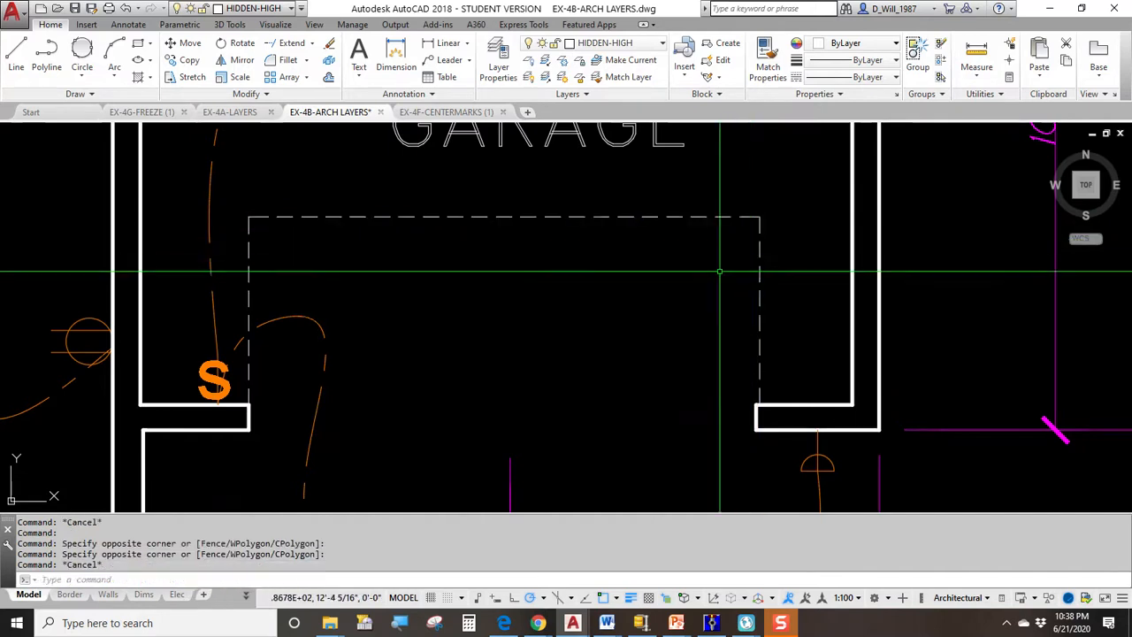
Step: Examine the garage door opening with its dashed lines and adjoining walls, and return to a wider view of the plan
{"action": "scroll", "coordinate": [679, 290], "scroll_direction": "down", "scroll_amount": 2}
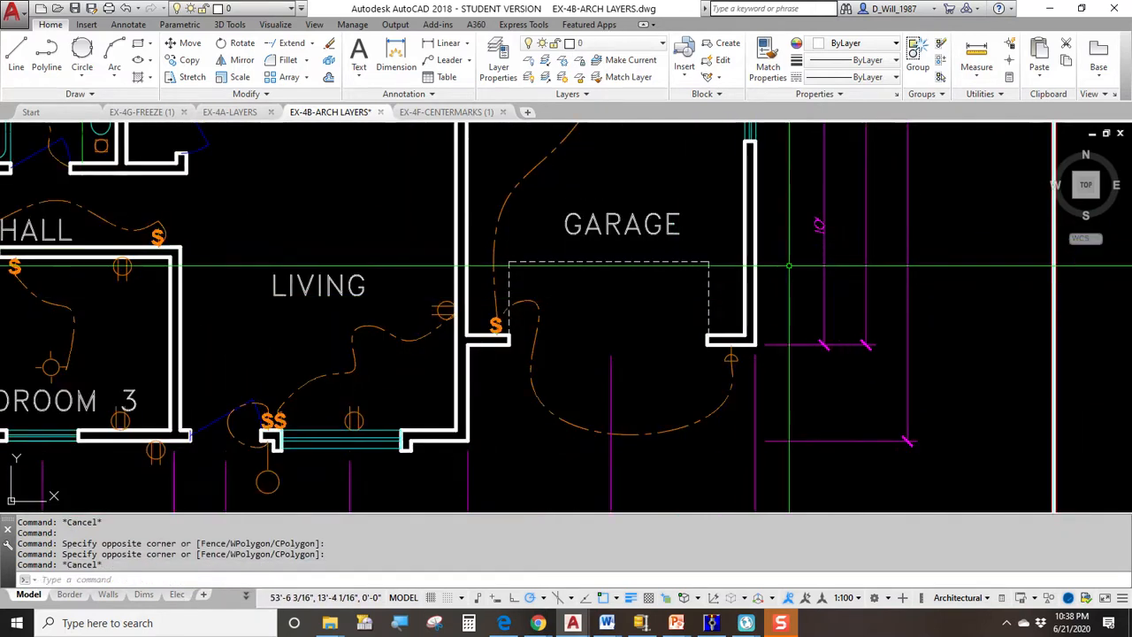
{"action": "scroll", "coordinate": [739, 342], "scroll_direction": "up", "scroll_amount": 4}
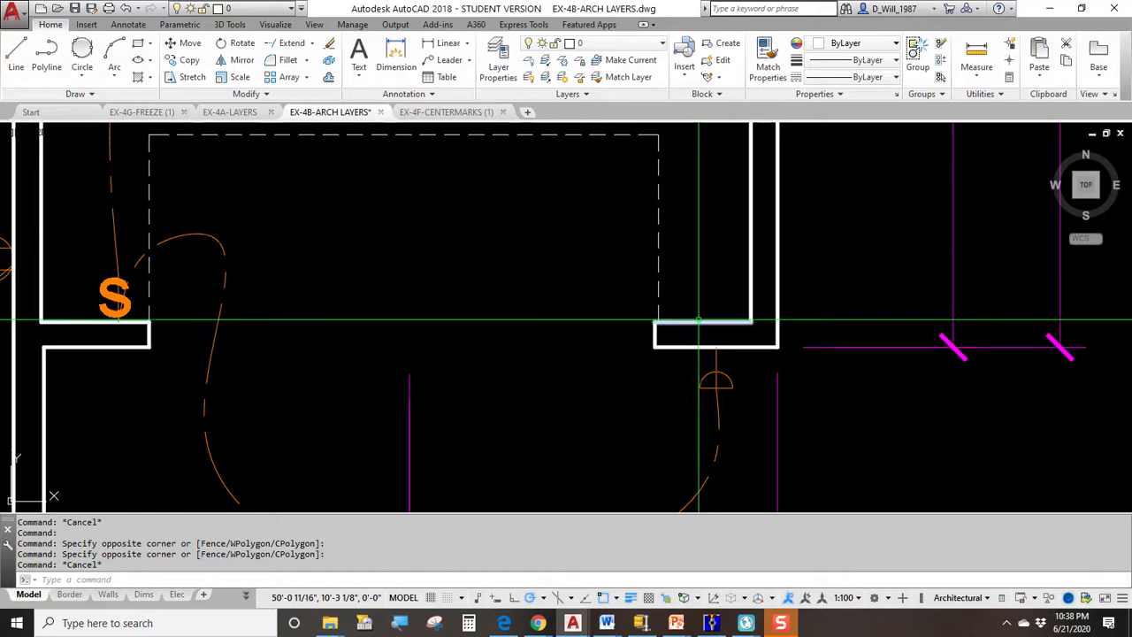
{"action": "middle_click_drag", "start_coordinate": [657, 246], "coordinate": [751, 265]}
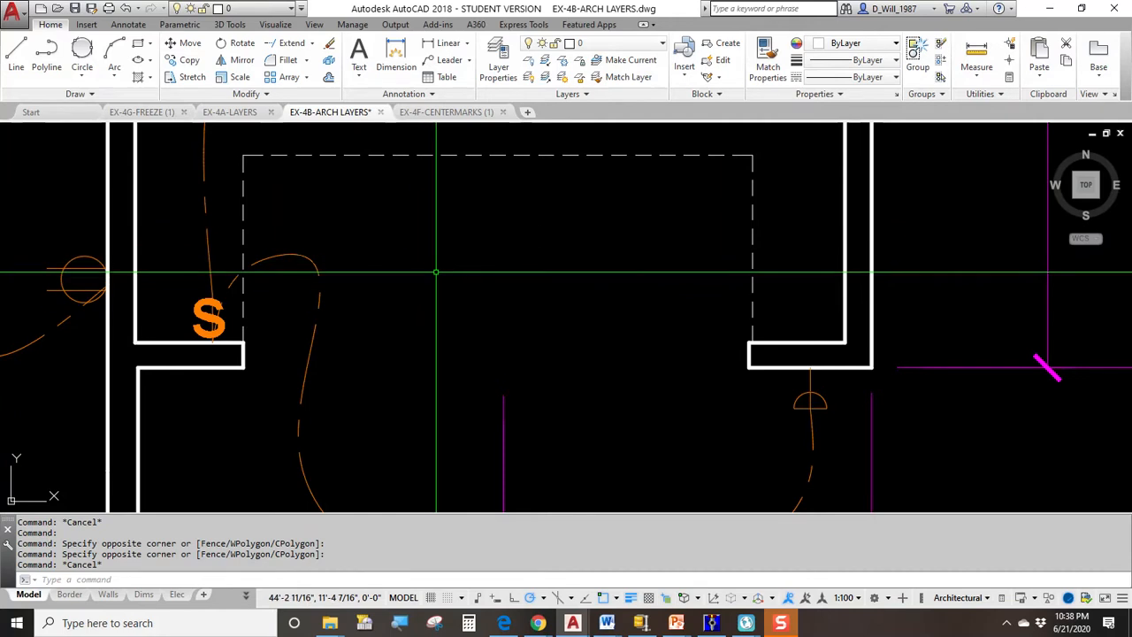
{"action": "scroll", "coordinate": [442, 252], "scroll_direction": "down", "scroll_amount": 4}
{"action": "middle_click_drag", "start_coordinate": [464, 248], "coordinate": [653, 340]}
{"action": "scroll", "coordinate": [661, 336], "scroll_direction": "down", "scroll_amount": 2}
{"action": "middle_click_drag", "start_coordinate": [623, 297], "coordinate": [712, 359]}
{"action": "scroll", "coordinate": [680, 305], "scroll_direction": "down", "scroll_amount": 2}
{"action": "middle_click_drag", "start_coordinate": [679, 315], "coordinate": [695, 332]}
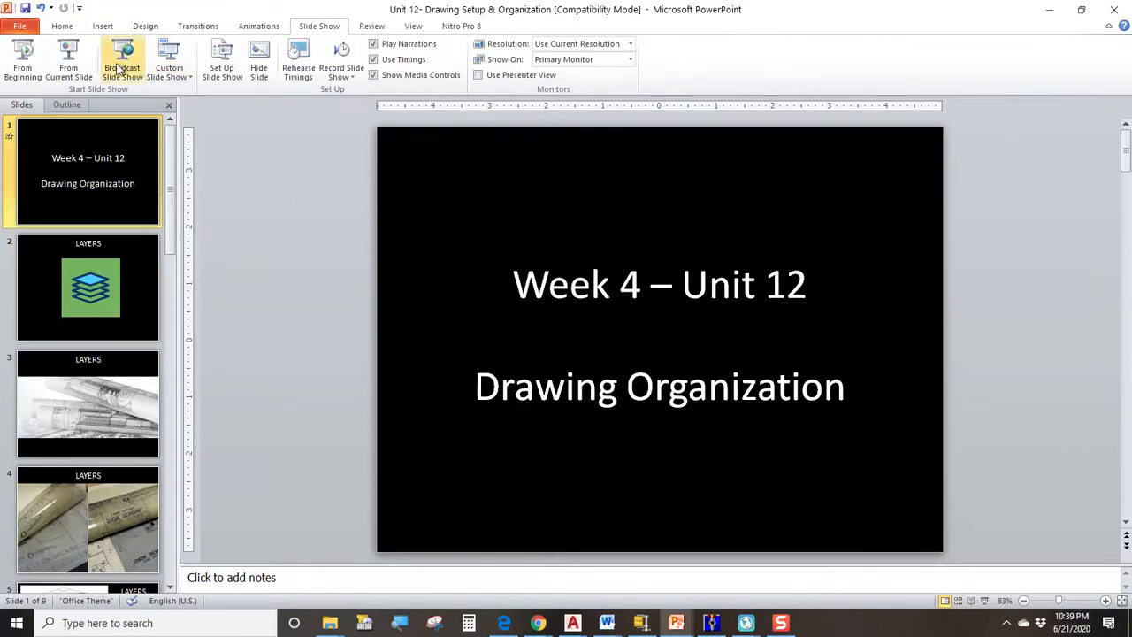
Step: Start the Unit 12 Drawing Organization slide show from the current slide and advance to the LAYERS slide
{"action": "left_click", "coordinate": [68, 60]}
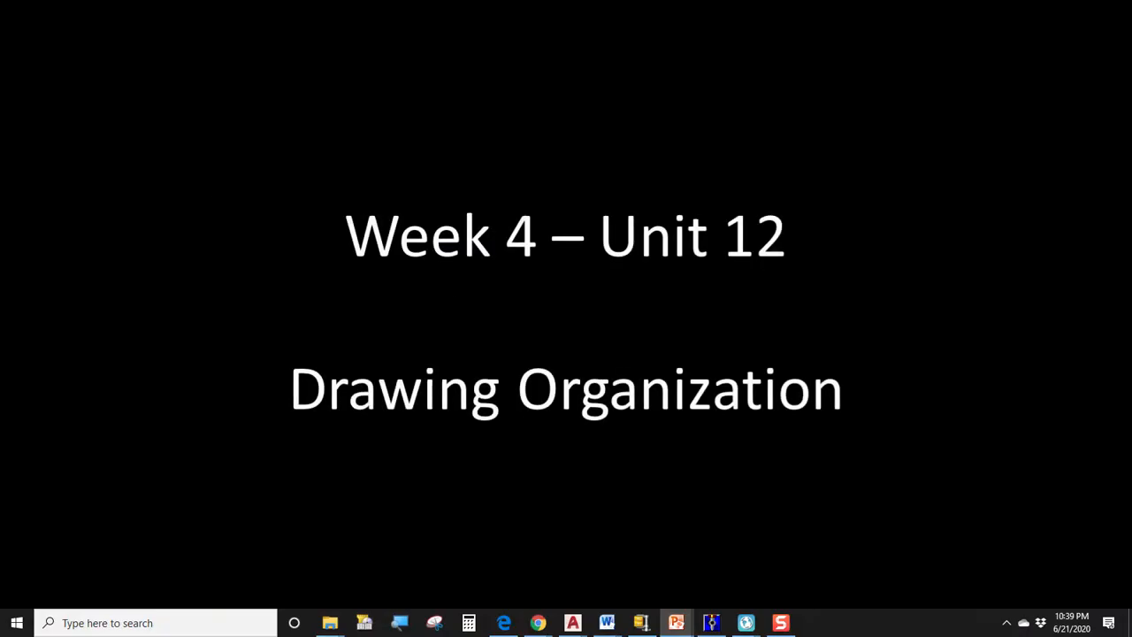
{"action": "key", "text": "Right"}
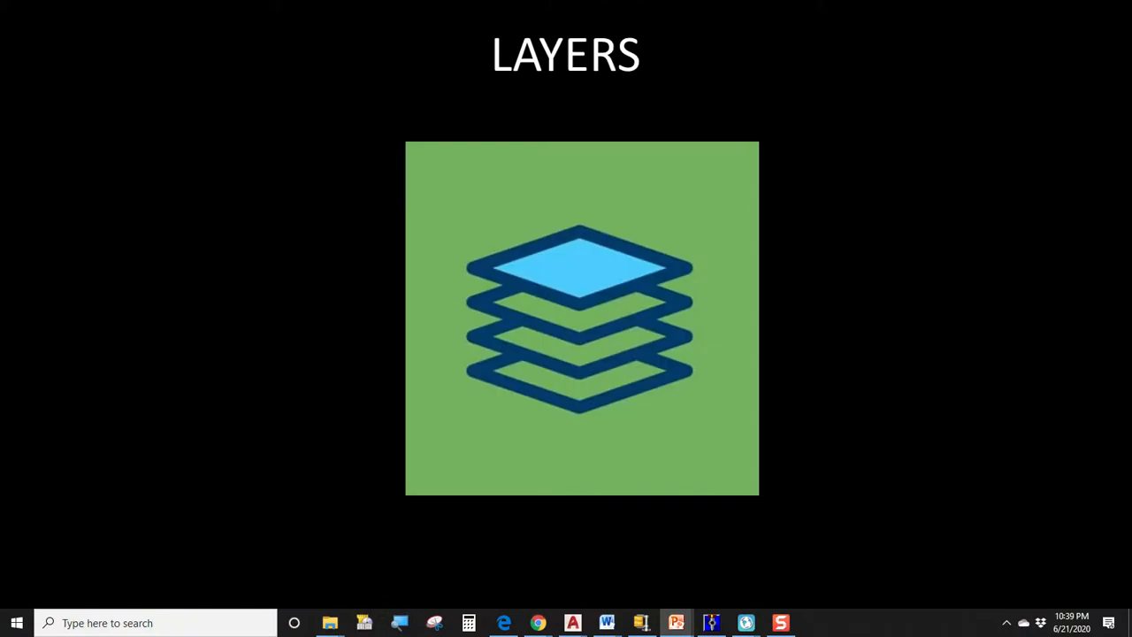
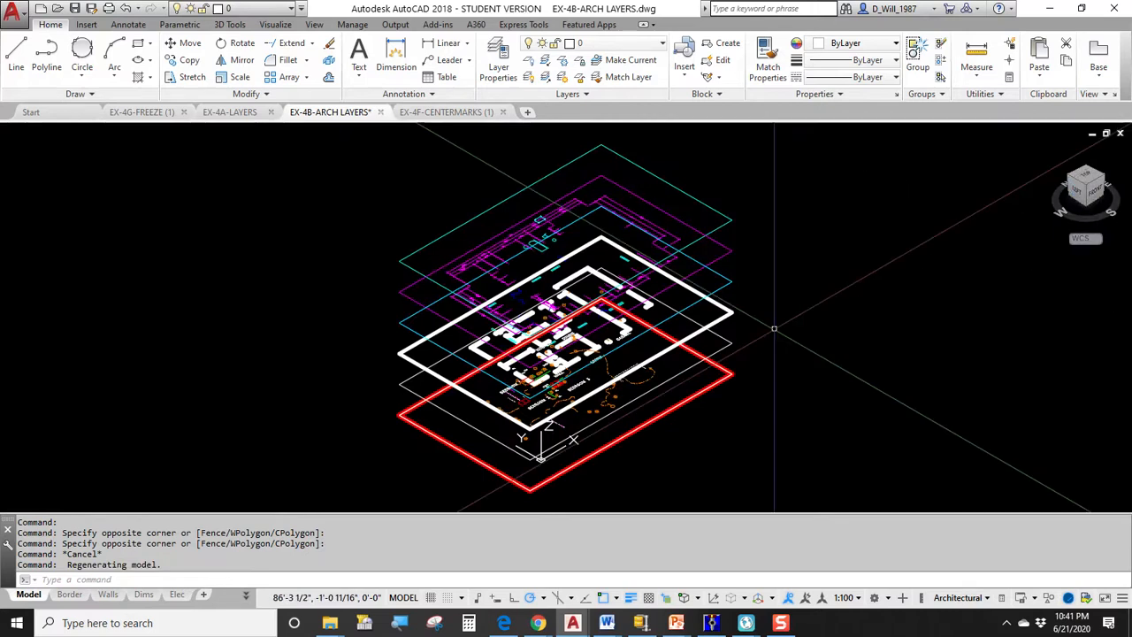
Step: In the AutoCAD drawing's stacked 3D view, select the fixtures on the topmost sheet to check their layer, and clear the selection
{"action": "middle_click_drag", "start_coordinate": [793, 373], "coordinate": [740, 288], "text": "shift"}
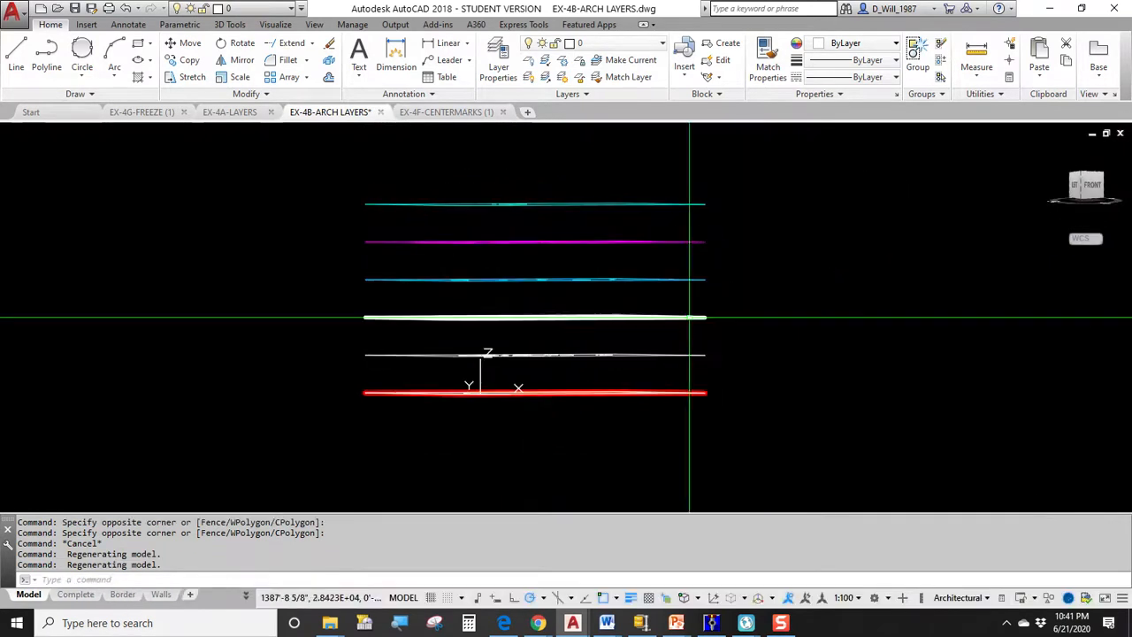
{"action": "scroll", "coordinate": [478, 237], "scroll_direction": "up", "scroll_amount": 5}
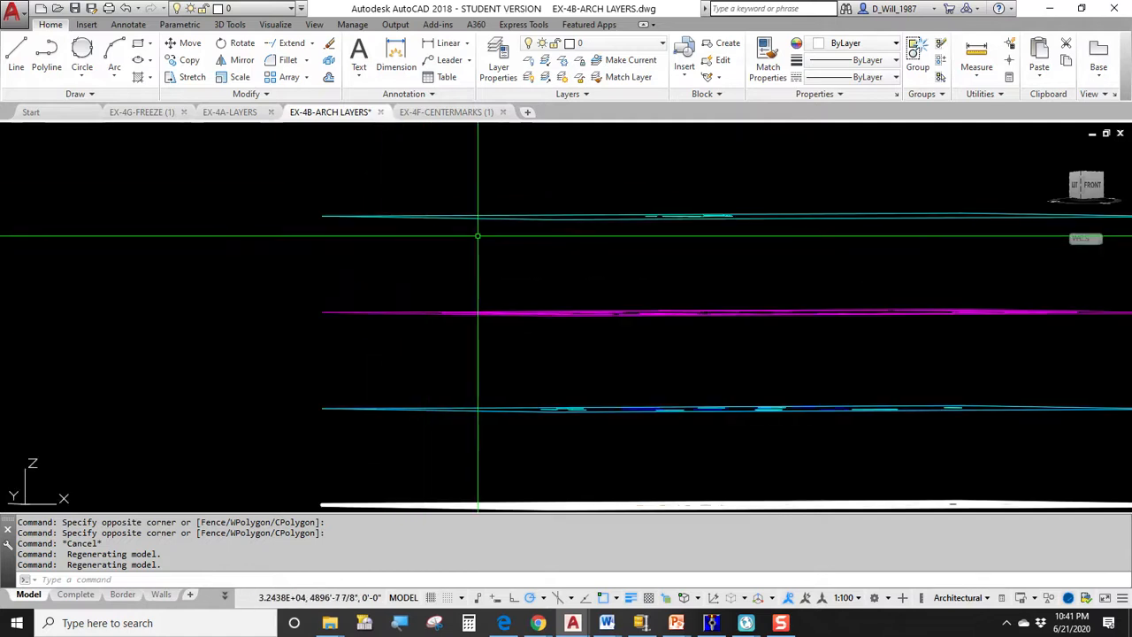
{"action": "middle_click_drag", "start_coordinate": [477, 235], "coordinate": [677, 196], "text": "shift"}
{"action": "left_click", "coordinate": [653, 178]}
{"action": "left_click", "coordinate": [739, 241]}
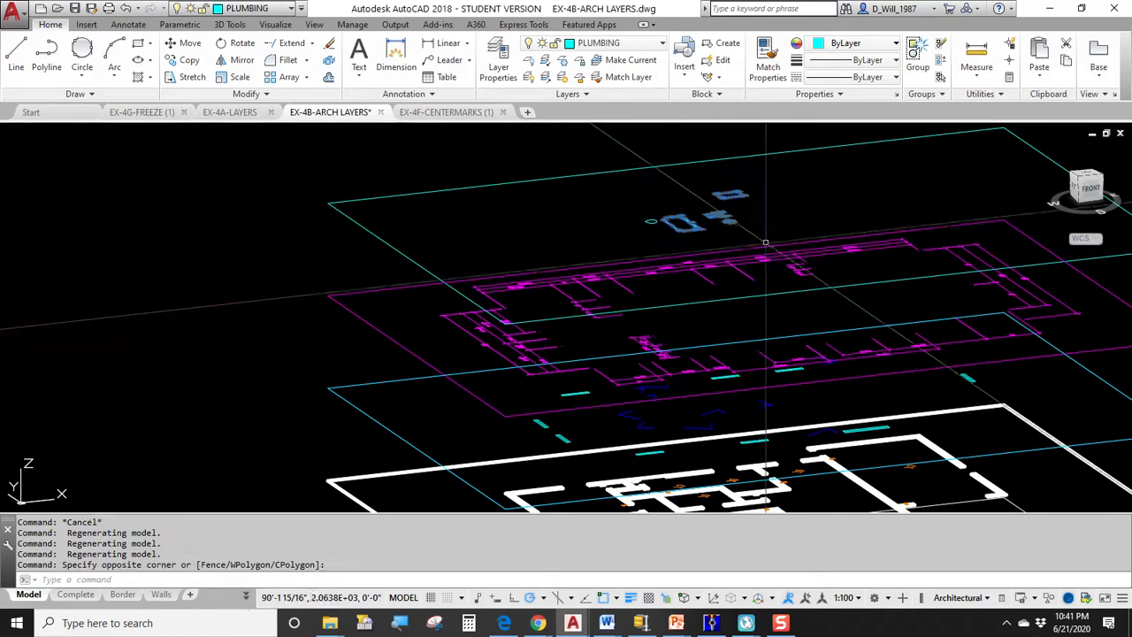
{"action": "key", "text": "Escape"}
{"action": "left_click", "coordinate": [751, 242]}
{"action": "key", "text": "Escape"}
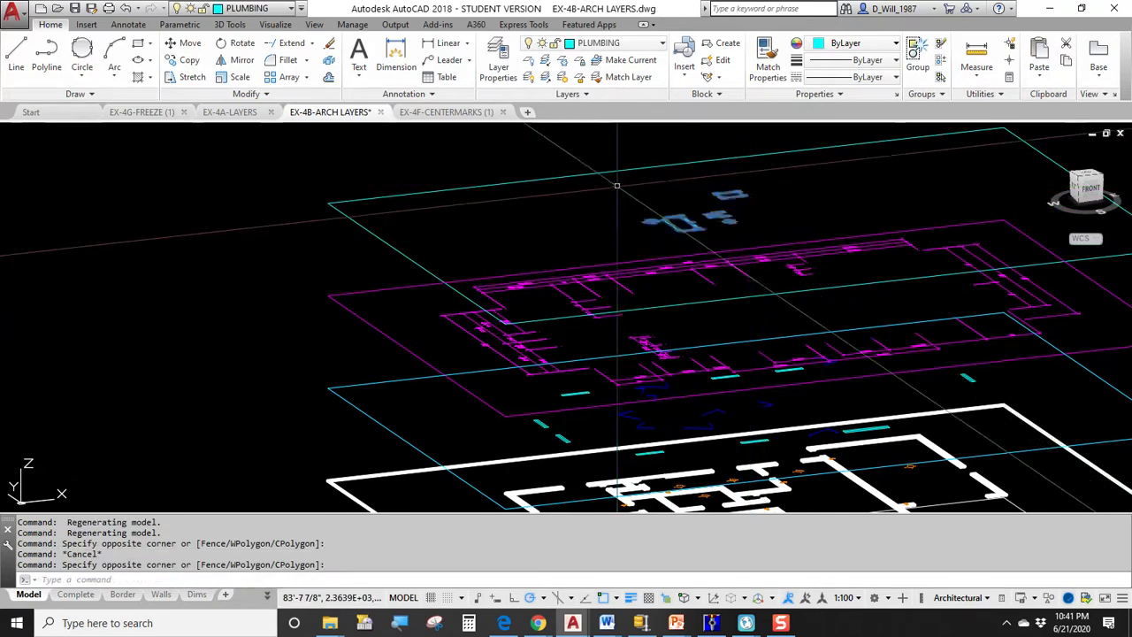
Step: Examine the stacked sheets one by one, from the dimensions, doors and windows down through the walls, room labels and electrical wiring
{"action": "middle_click_drag", "start_coordinate": [606, 193], "coordinate": [591, 221], "text": "shift"}
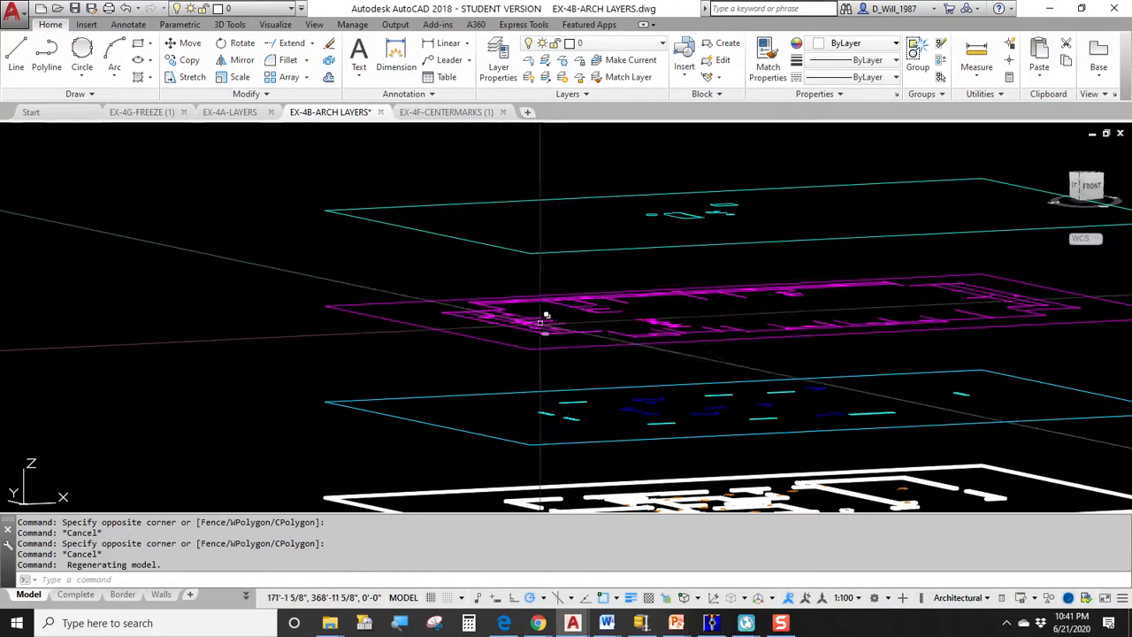
{"action": "middle_click_drag", "start_coordinate": [583, 347], "coordinate": [581, 304]}
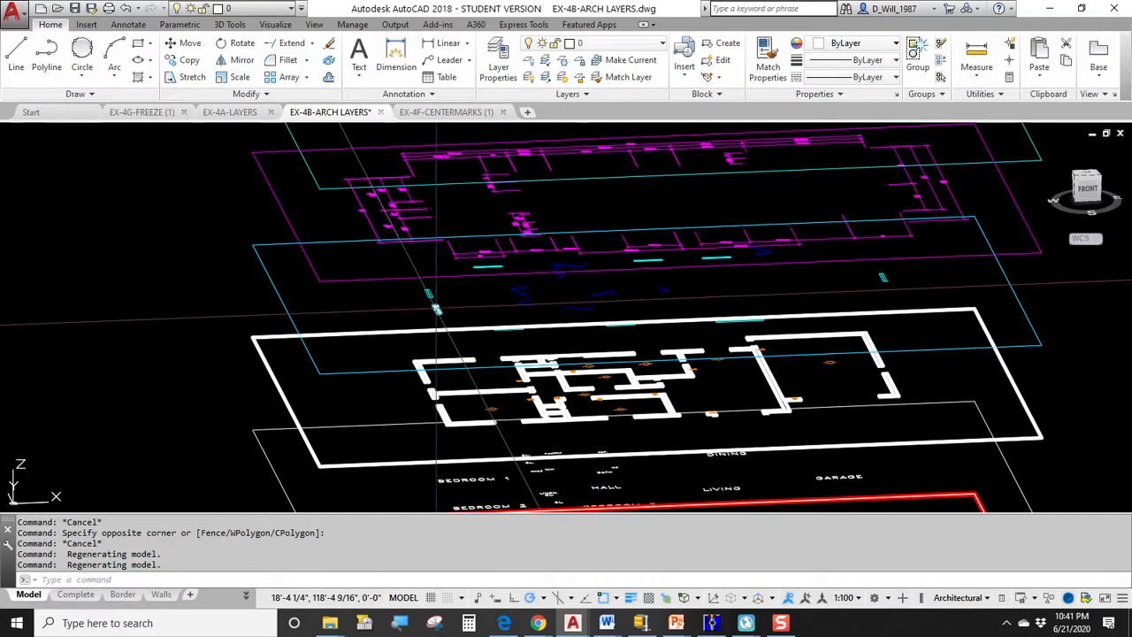
{"action": "mouse_move", "coordinate": [488, 354]}
{"action": "middle_mouse_down", "text": "shift"}
{"action": "mouse_move", "coordinate": [493, 326]}
{"action": "mouse_move", "coordinate": [482, 376]}
{"action": "middle_mouse_up", "text": "shift"}
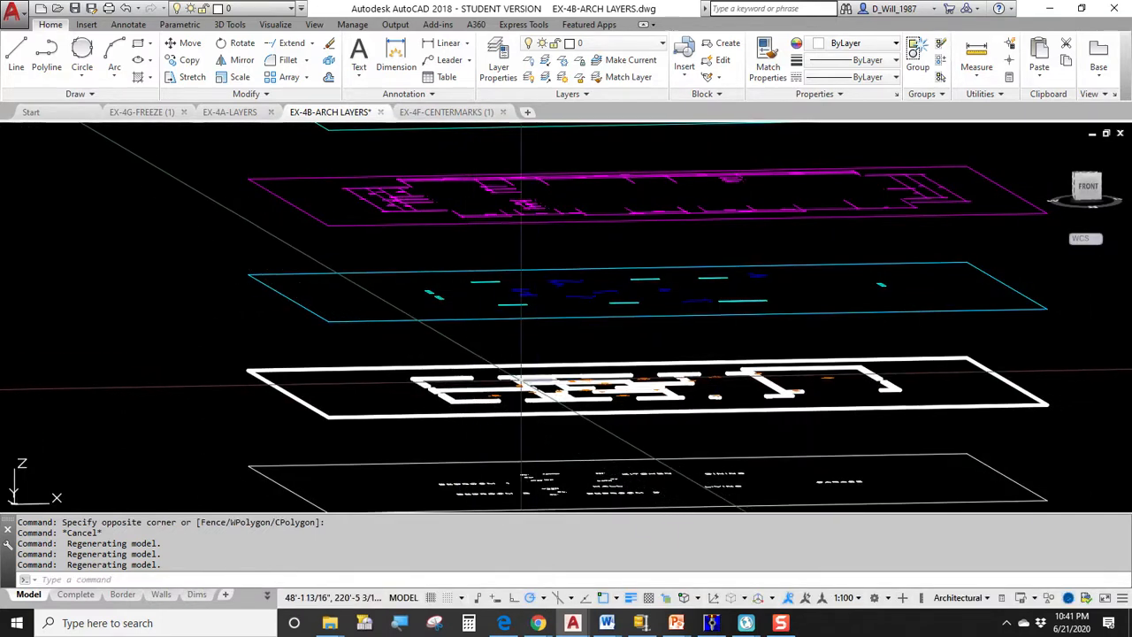
{"action": "middle_click_drag", "start_coordinate": [574, 406], "coordinate": [513, 323]}
{"action": "scroll", "coordinate": [472, 304], "scroll_direction": "up", "scroll_amount": 5}
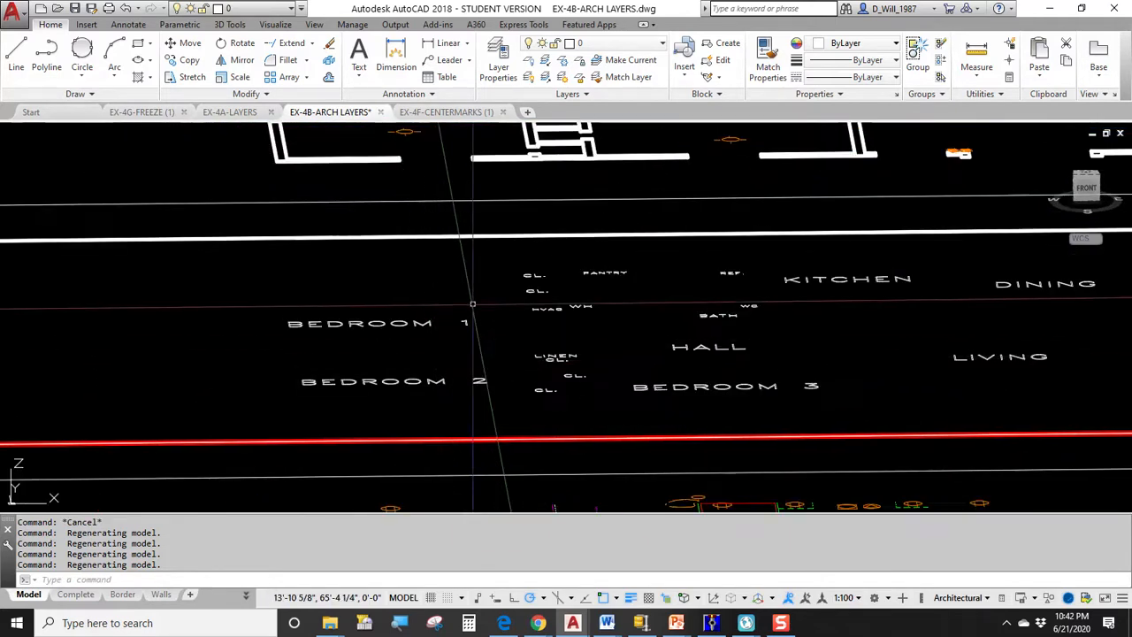
{"action": "scroll", "coordinate": [629, 314], "scroll_direction": "down", "scroll_amount": 5}
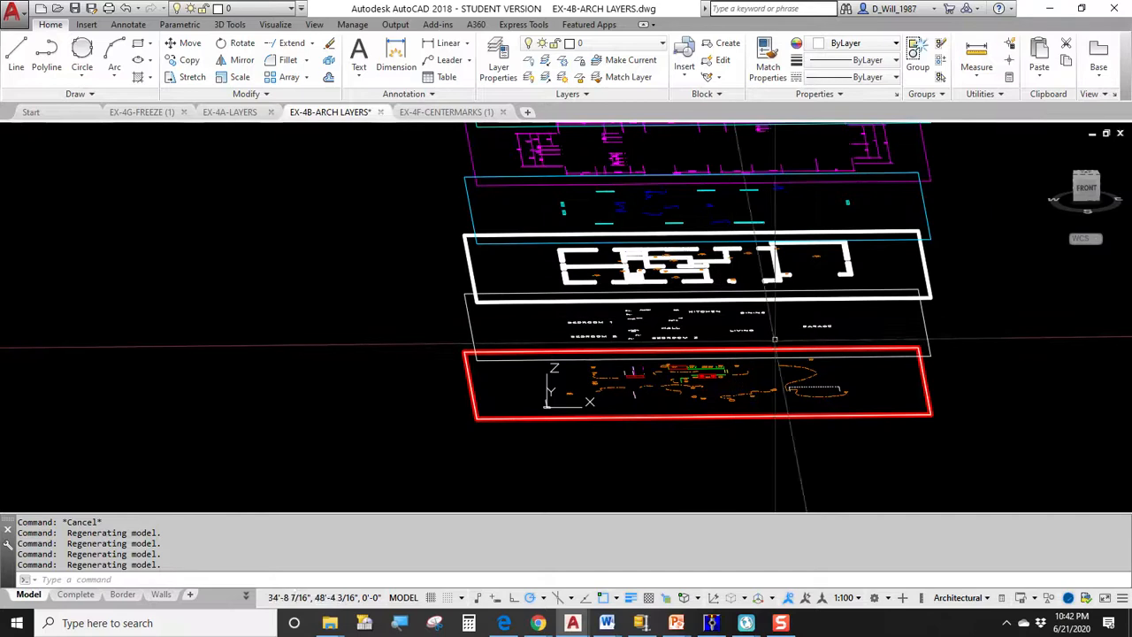
{"action": "mouse_move", "coordinate": [774, 339]}
{"action": "middle_mouse_down", "text": "shift"}
{"action": "mouse_move", "coordinate": [518, 291]}
{"action": "mouse_move", "coordinate": [621, 263]}
{"action": "mouse_move", "coordinate": [871, 352]}
{"action": "middle_mouse_up", "text": "shift"}
Step: Return to the top view and examine how the stacked sheets combine into one complete floor plan
{"action": "left_click", "coordinate": [1086, 183]}
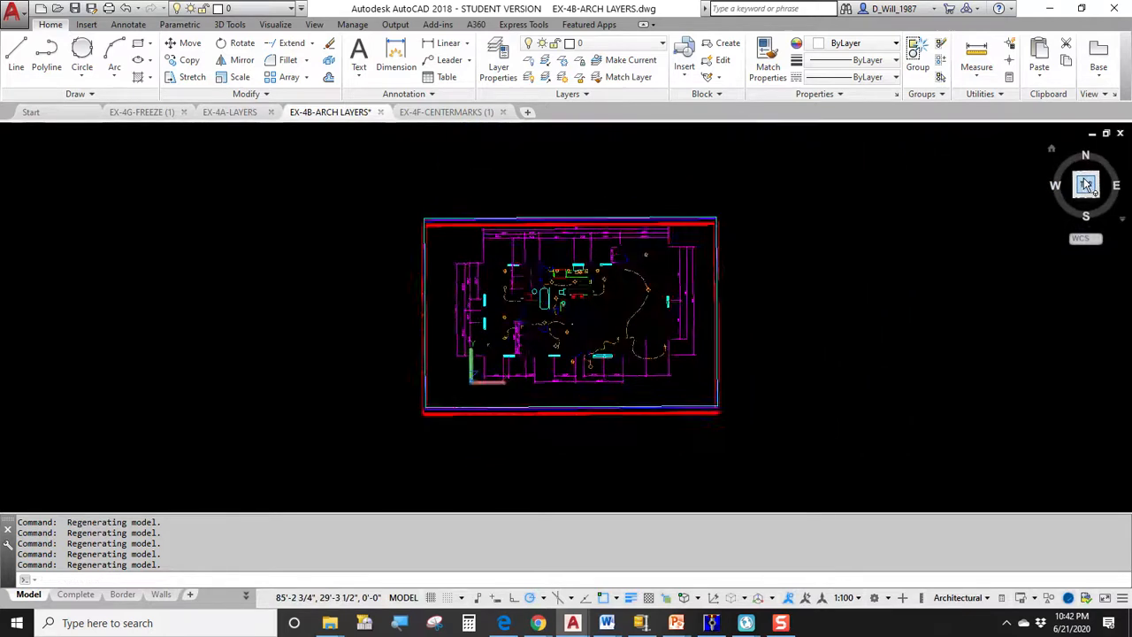
{"action": "scroll", "coordinate": [583, 283], "scroll_direction": "up", "scroll_amount": 5}
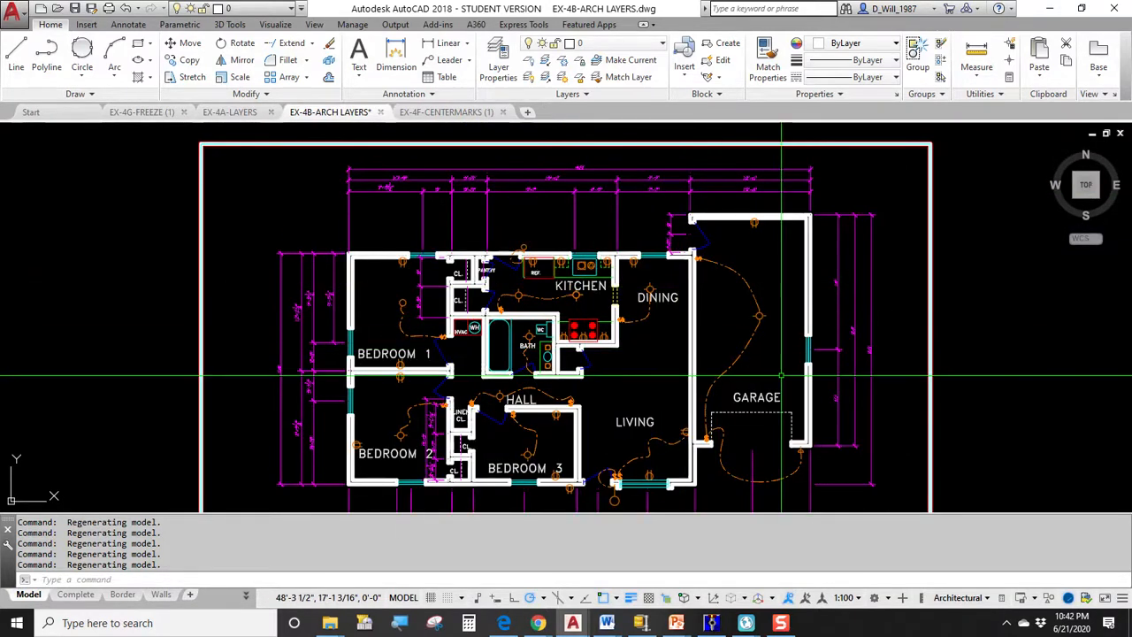
{"action": "mouse_move", "coordinate": [613, 368]}
{"action": "middle_mouse_down"}
{"action": "mouse_move", "coordinate": [703, 334]}
{"action": "mouse_move", "coordinate": [644, 334]}
{"action": "middle_mouse_up"}
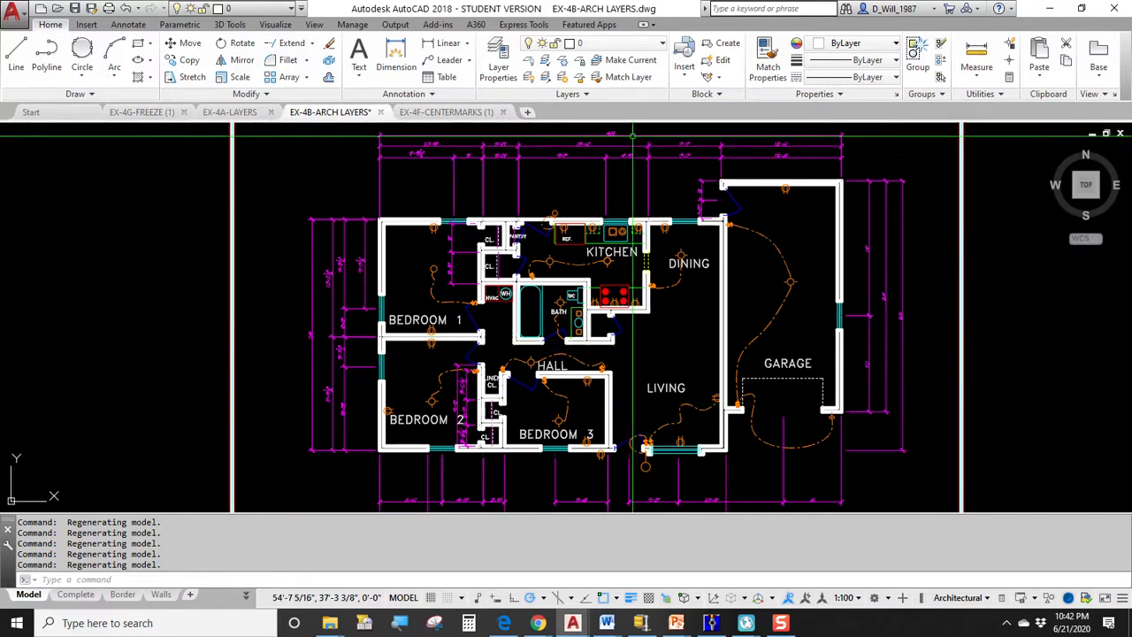
{"action": "mouse_move", "coordinate": [612, 240]}
{"action": "middle_mouse_down"}
{"action": "mouse_move", "coordinate": [563, 220]}
{"action": "mouse_move", "coordinate": [580, 228]}
{"action": "middle_mouse_up"}
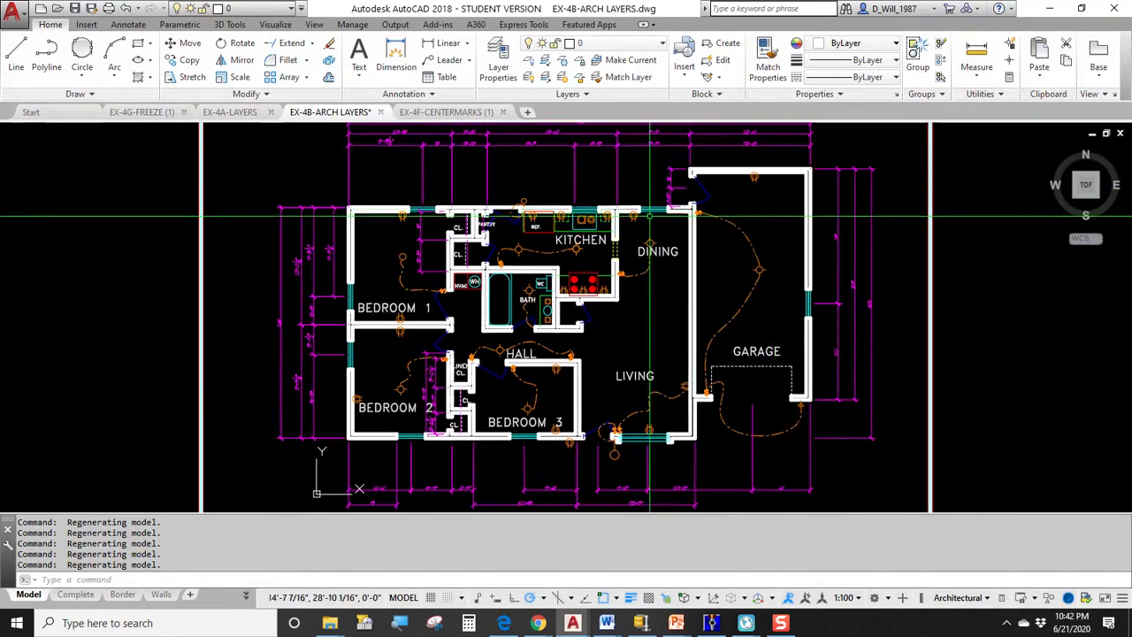
Step: Select the dimension above the kitchen and the upper garage wiring curve in turn to check their layers, clearing each selection
{"action": "middle_click_drag", "start_coordinate": [576, 263], "coordinate": [589, 281]}
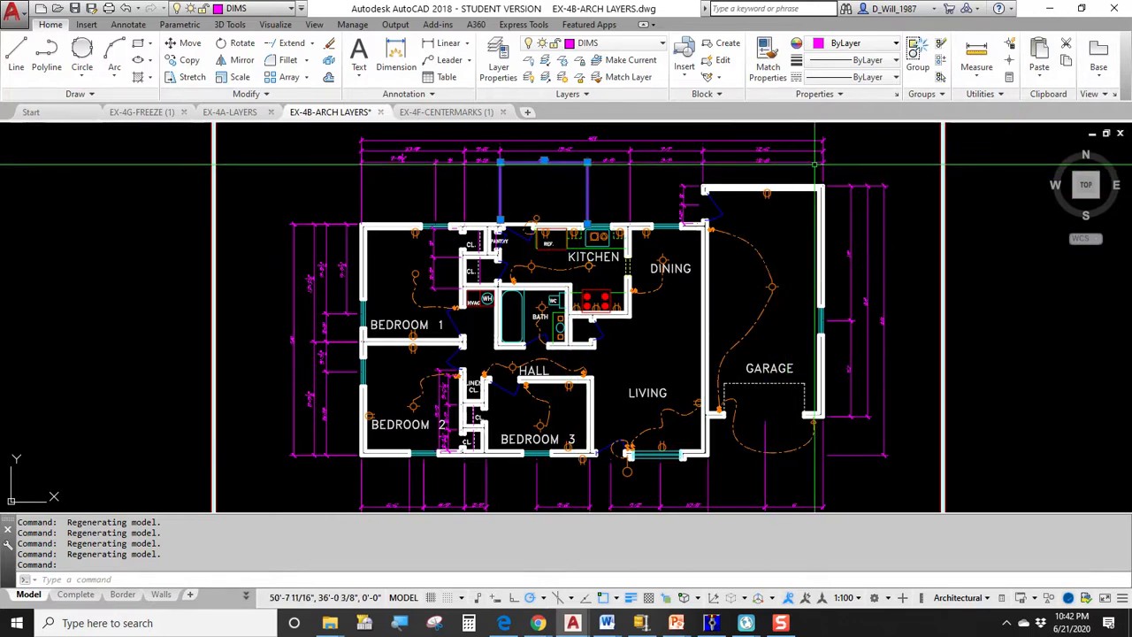
{"action": "key", "text": "Escape"}
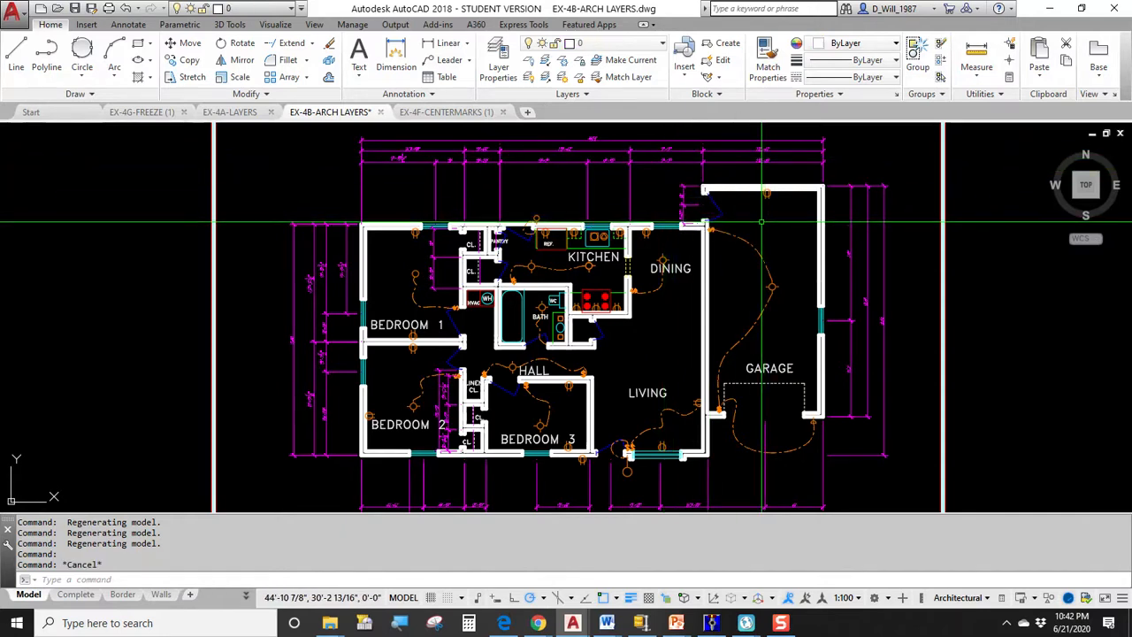
{"action": "left_click", "coordinate": [758, 250]}
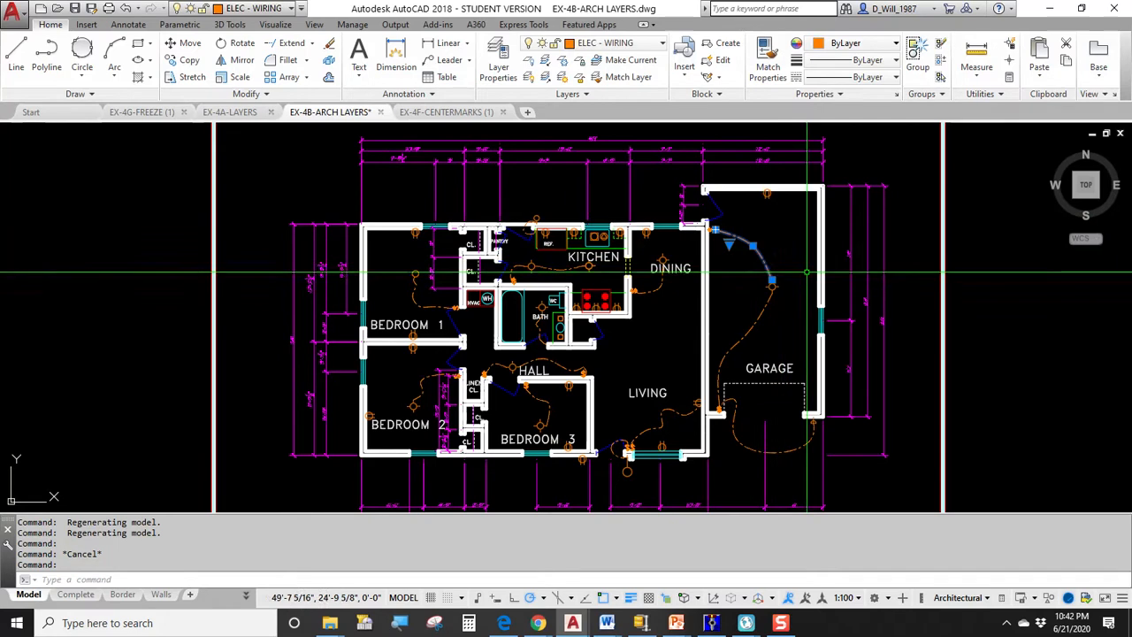
{"action": "key", "text": "Escape"}
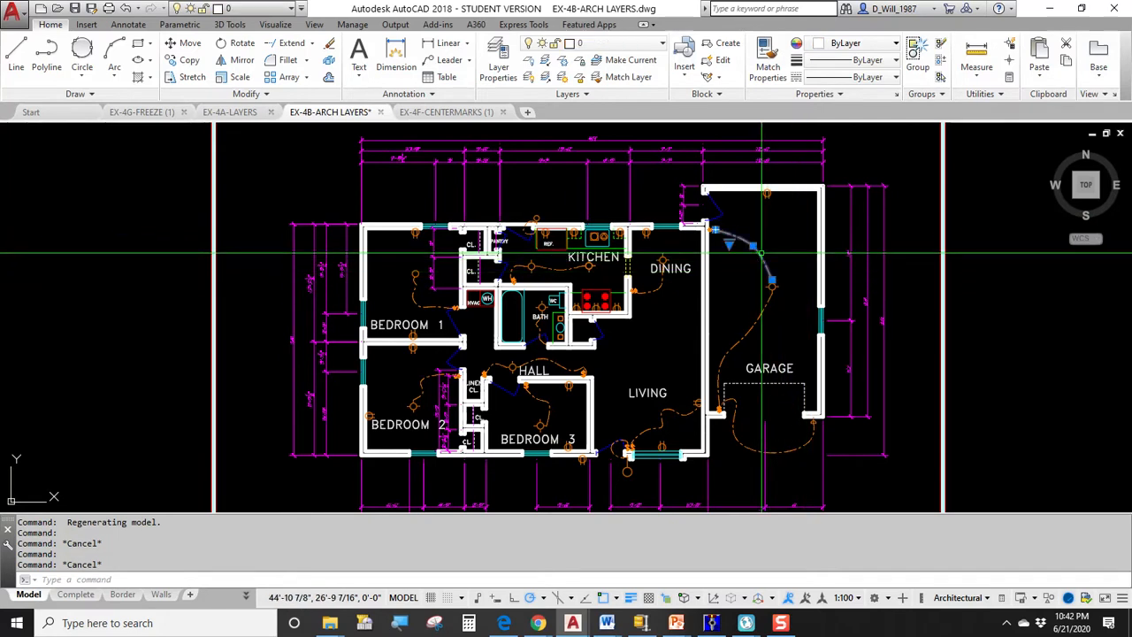
Step: Select the two garage wiring curves to check their layer, and turn off the ELEC - WIRING layer
{"action": "left_click", "coordinate": [760, 254]}
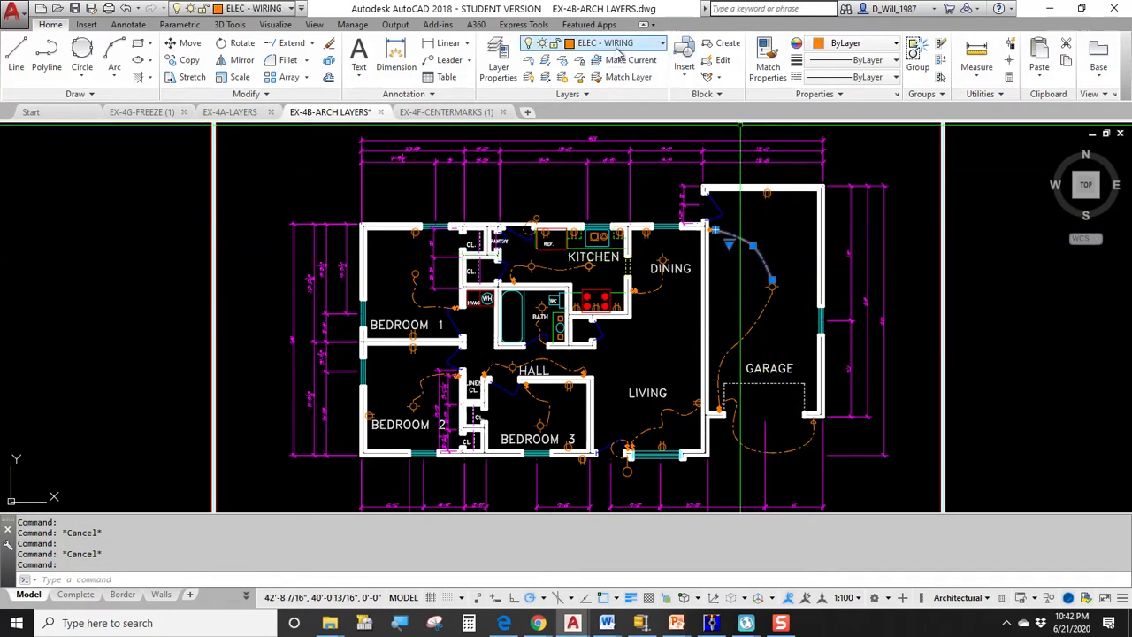
{"action": "left_click", "coordinate": [750, 321]}
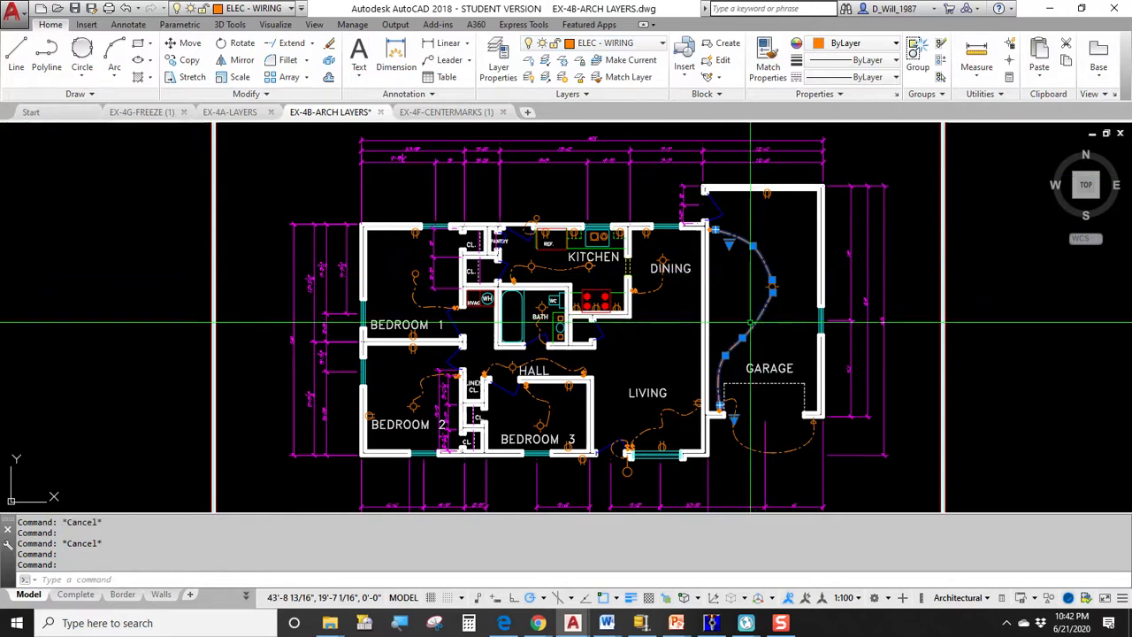
{"action": "left_click", "coordinate": [624, 44]}
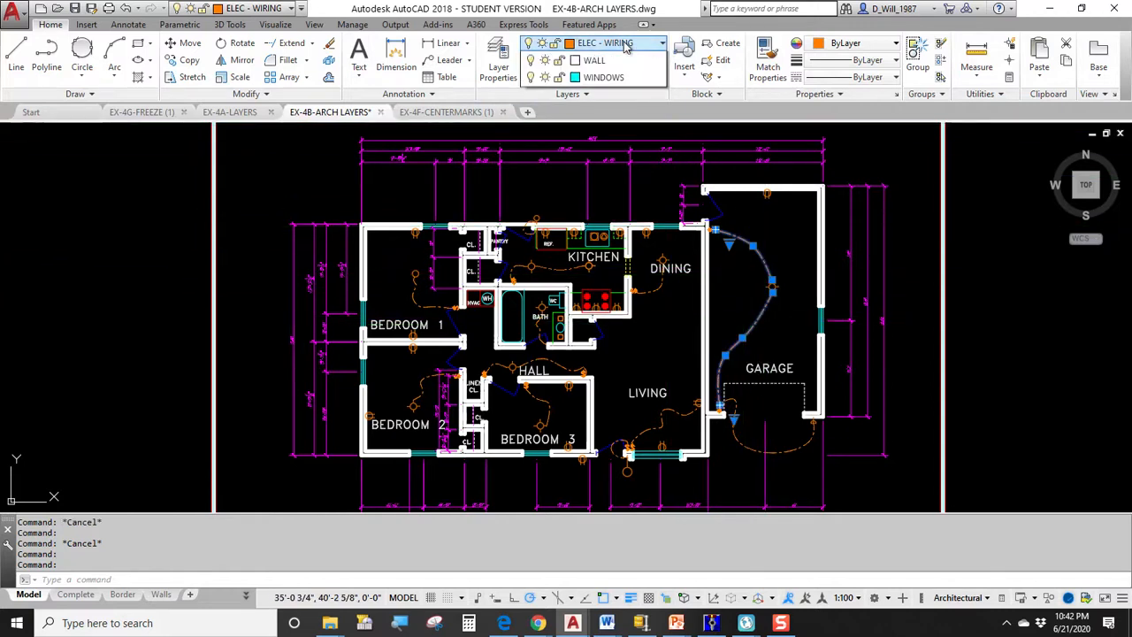
{"action": "left_click", "coordinate": [531, 214]}
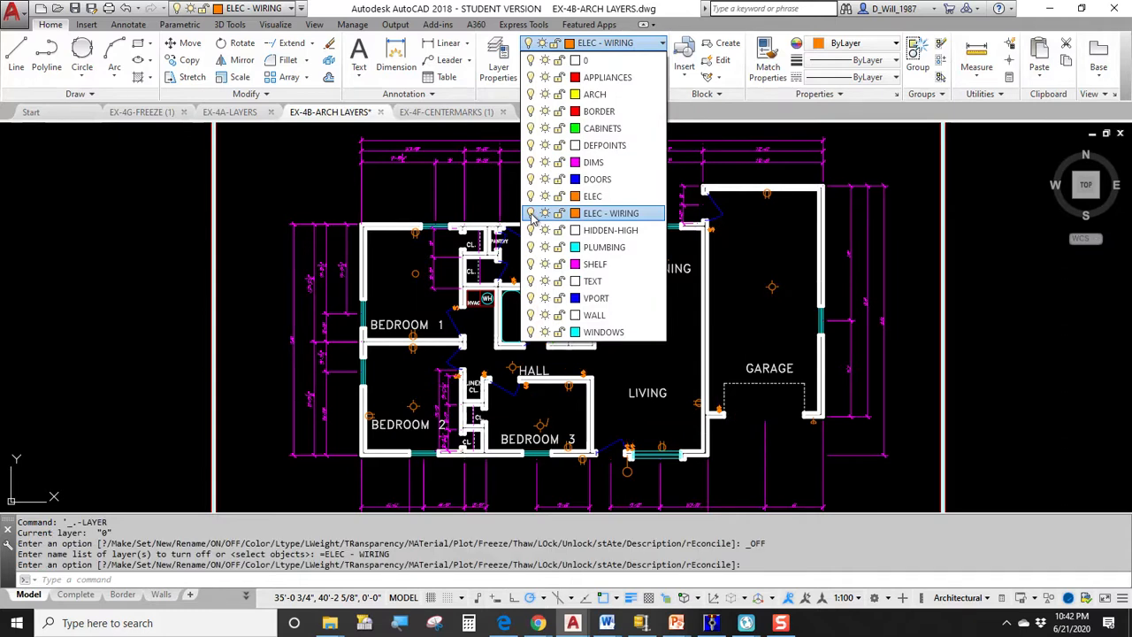
{"action": "left_click", "coordinate": [484, 198]}
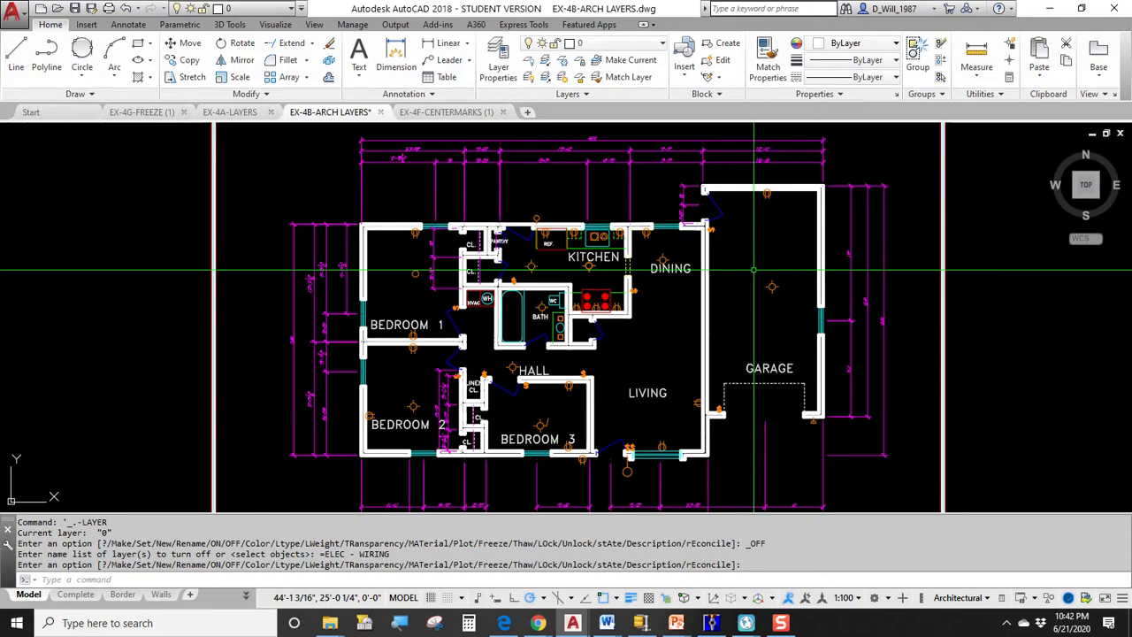
{"action": "middle_click_drag", "start_coordinate": [751, 286], "coordinate": [747, 277]}
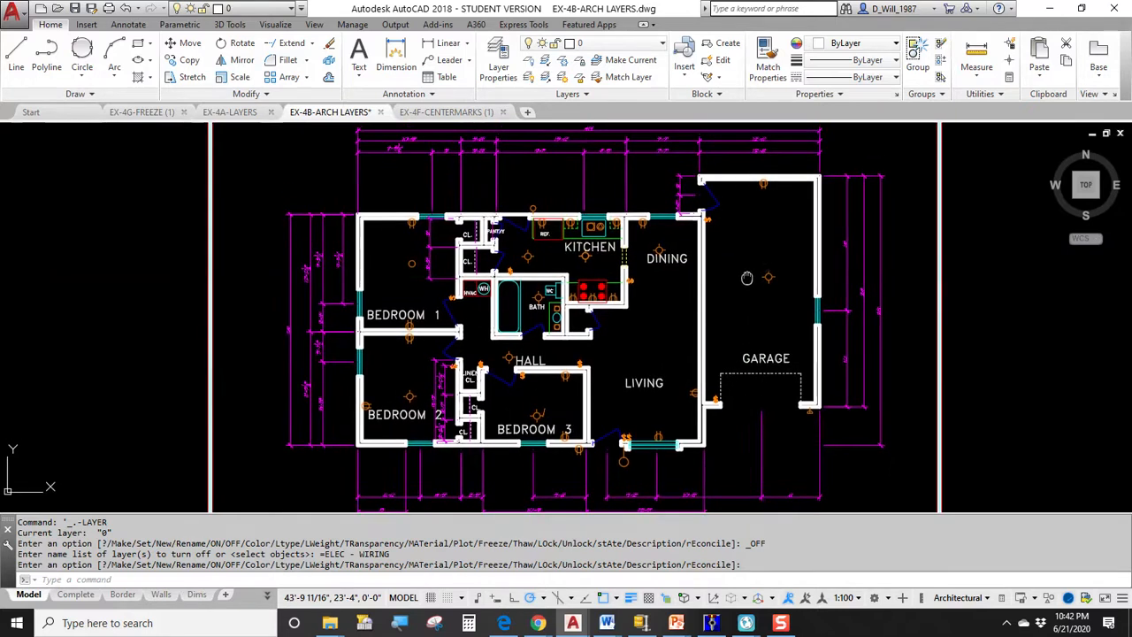
Step: Turn the ELEC - WIRING layer back on and examine the wiring around Bedroom 1 and the hall
{"action": "left_click", "coordinate": [624, 46]}
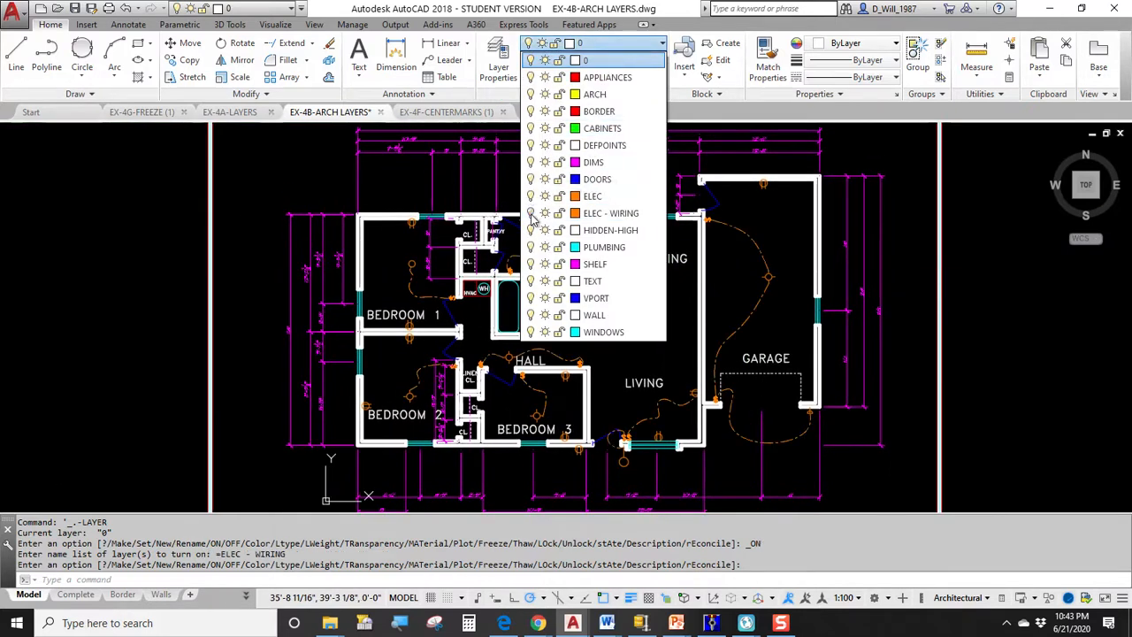
{"action": "left_click", "coordinate": [431, 187]}
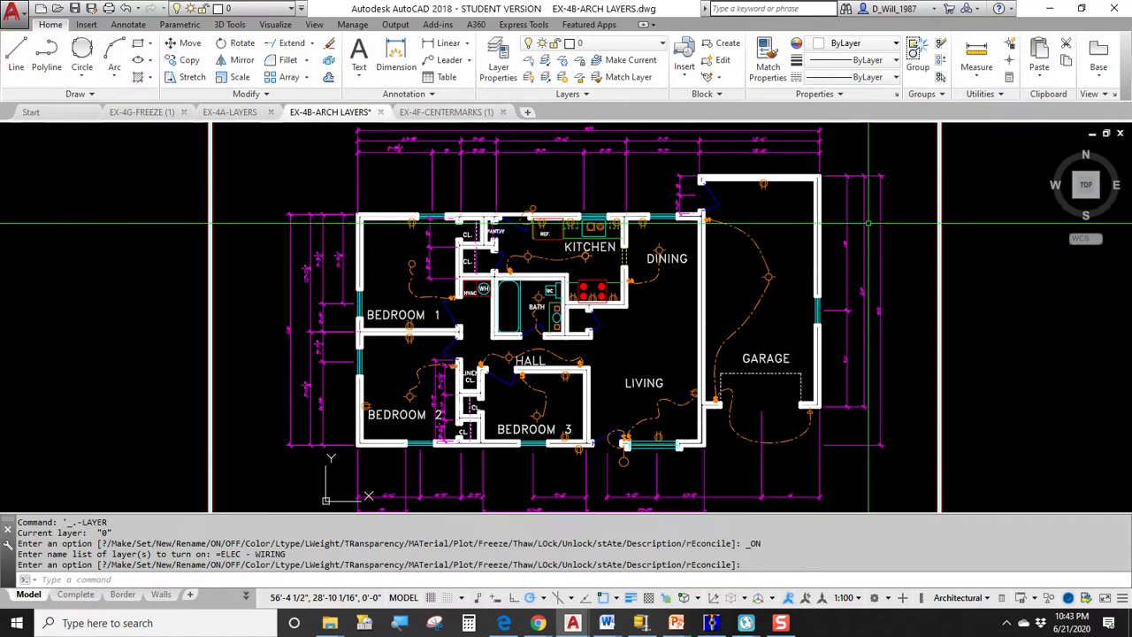
{"action": "scroll", "coordinate": [447, 318], "scroll_direction": "up", "scroll_amount": 4}
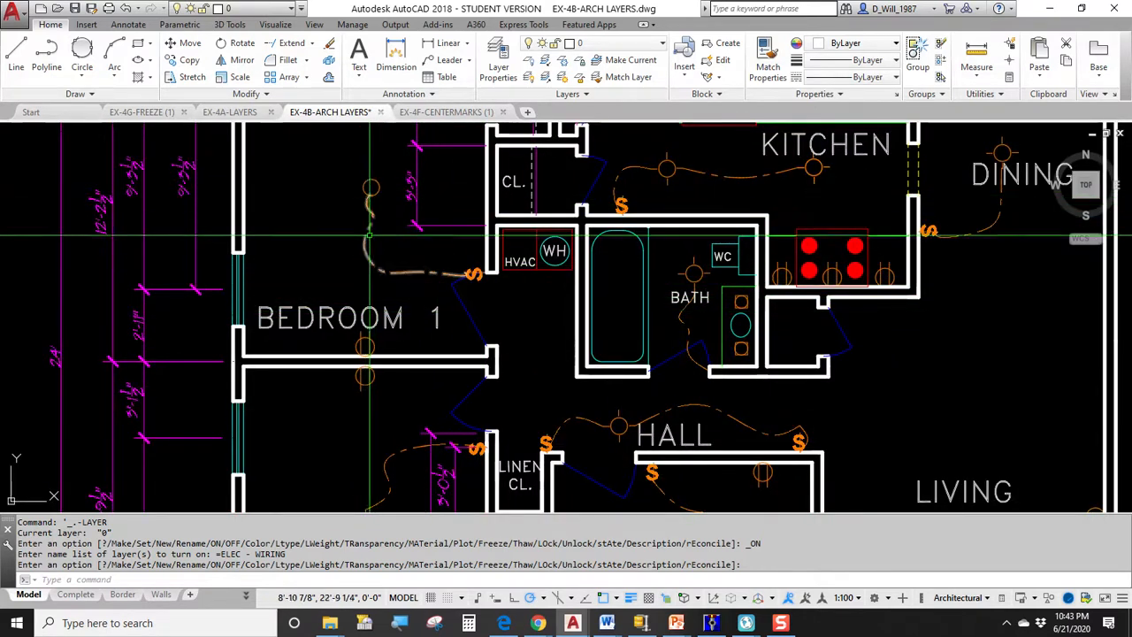
{"action": "scroll", "coordinate": [502, 285], "scroll_direction": "down", "scroll_amount": 4}
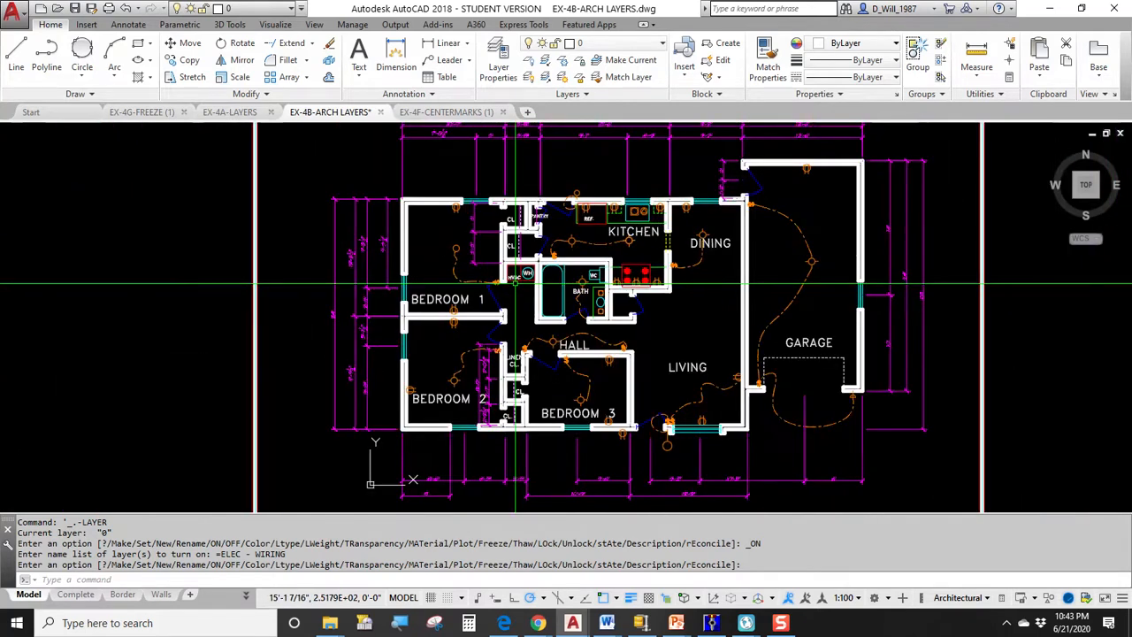
Step: Check the layer of the dimension above the kitchen, and switch the DIMS layer off and back on to compare the plan without dimensions
{"action": "left_click", "coordinate": [634, 148]}
{"action": "left_click", "coordinate": [598, 44]}
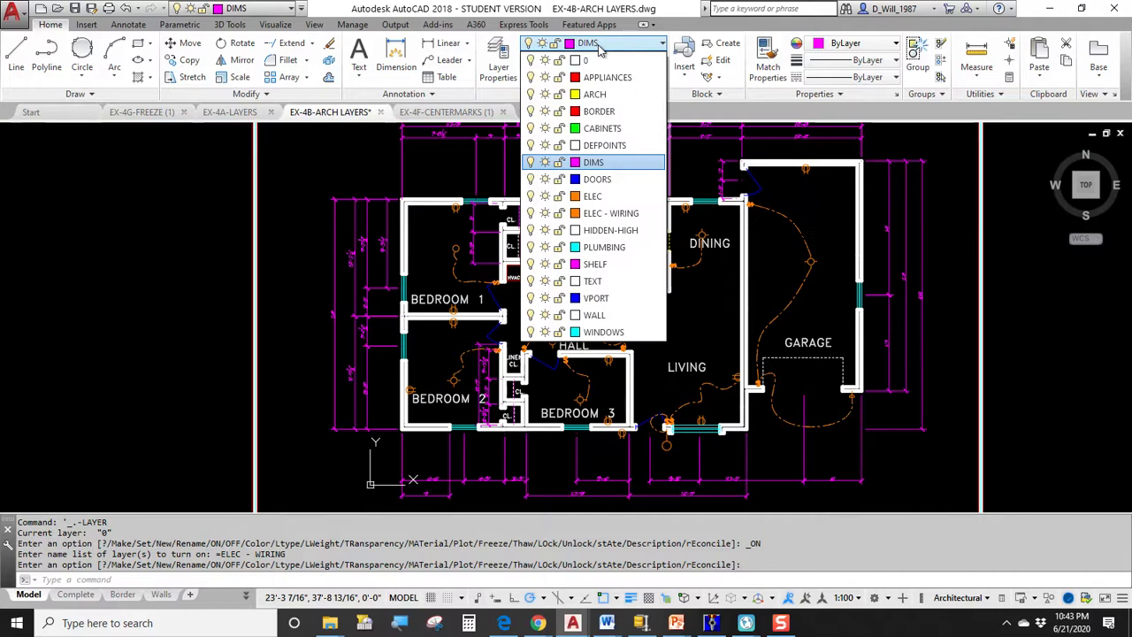
{"action": "left_click", "coordinate": [530, 163]}
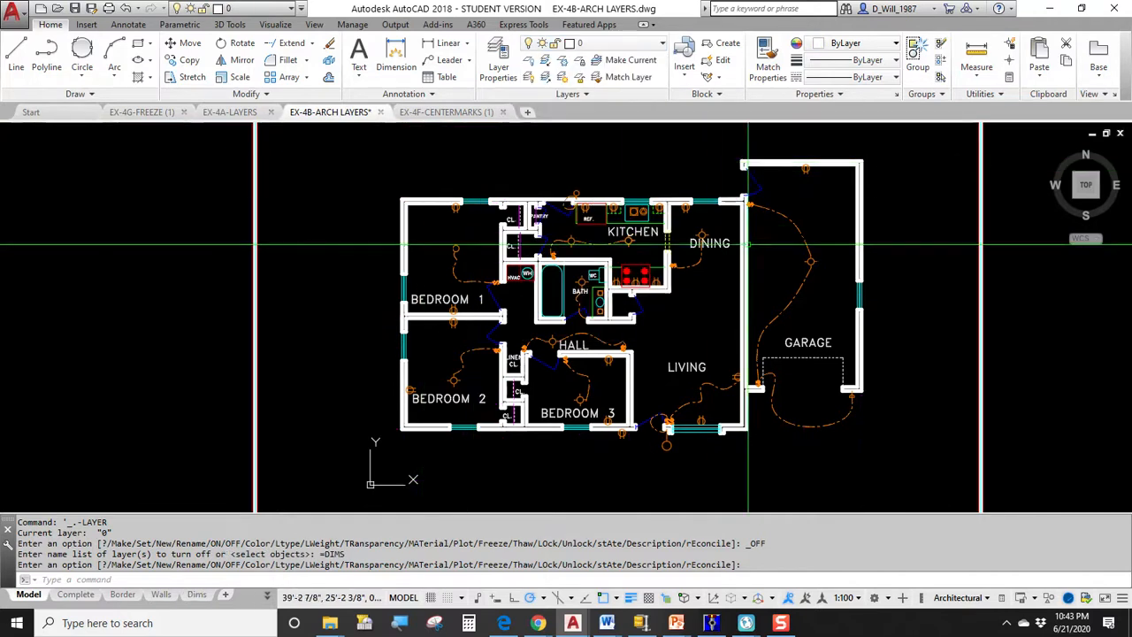
{"action": "scroll", "coordinate": [867, 277], "scroll_direction": "up", "scroll_amount": 2}
{"action": "mouse_move", "coordinate": [754, 324]}
{"action": "middle_mouse_down"}
{"action": "mouse_move", "coordinate": [766, 355]}
{"action": "mouse_move", "coordinate": [1011, 394]}
{"action": "mouse_move", "coordinate": [931, 319]}
{"action": "middle_mouse_up"}
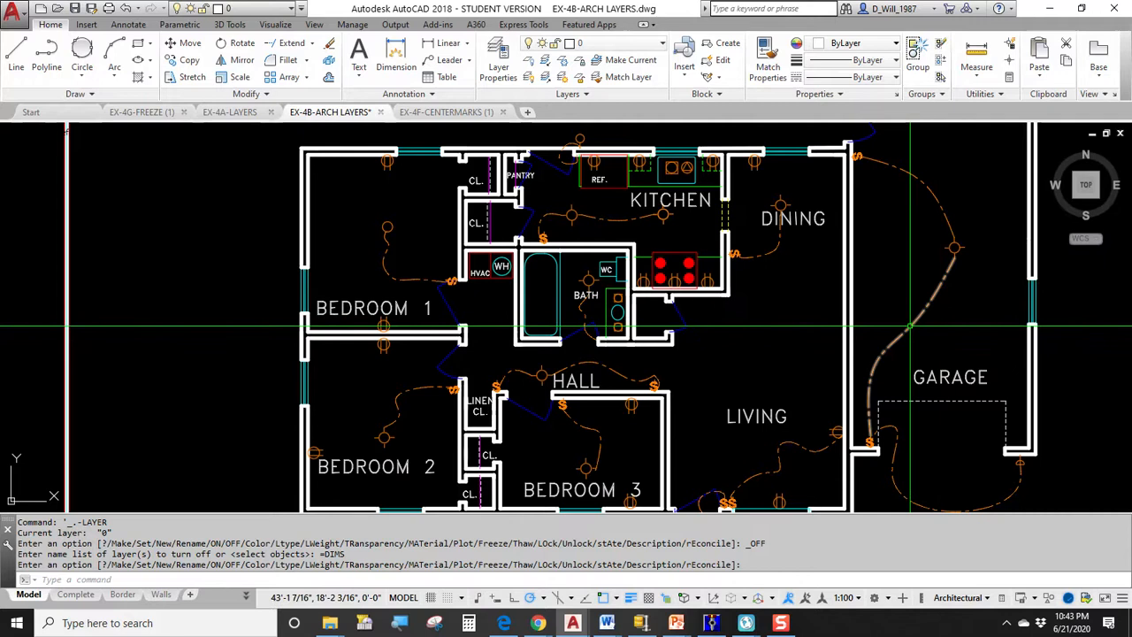
{"action": "scroll", "coordinate": [814, 303], "scroll_direction": "down", "scroll_amount": 3}
{"action": "middle_click_drag", "start_coordinate": [814, 303], "coordinate": [809, 334]}
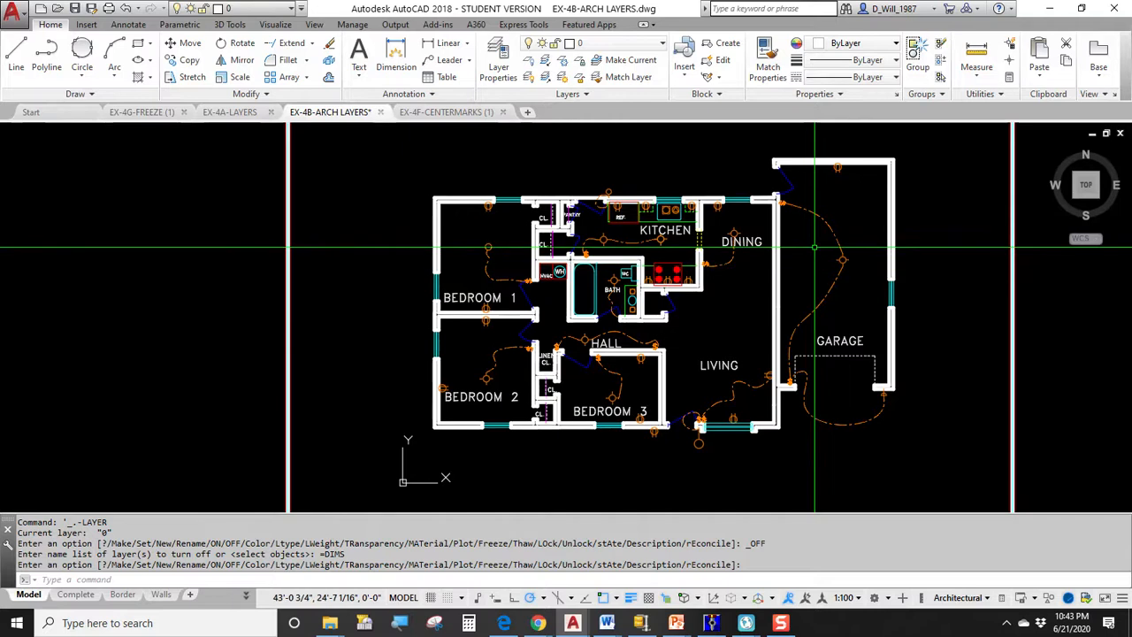
{"action": "left_click", "coordinate": [619, 45]}
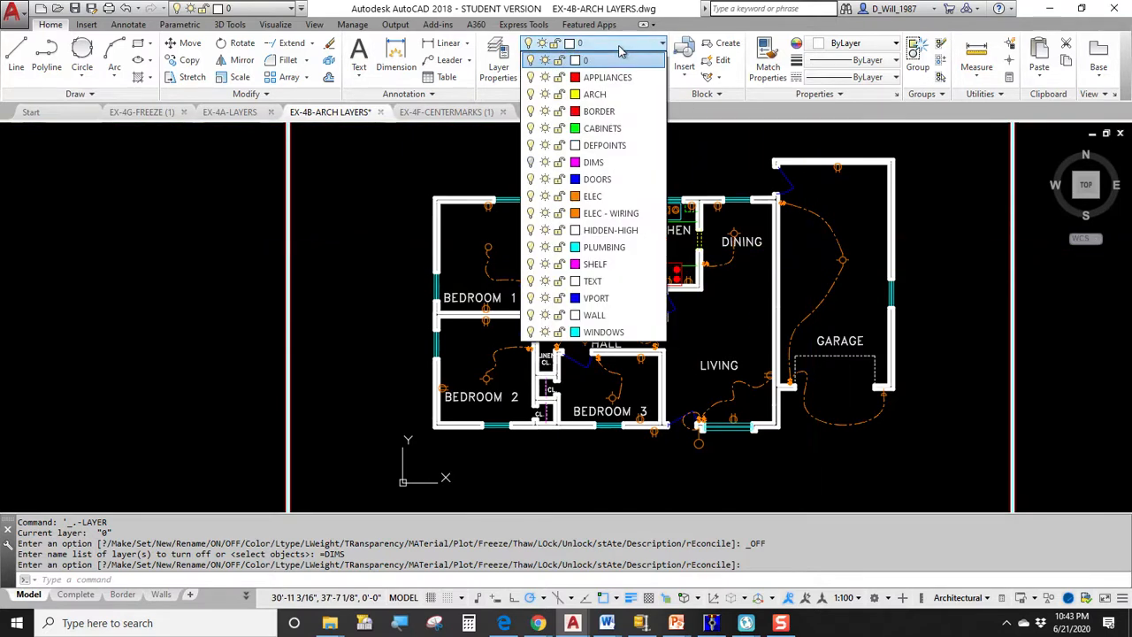
{"action": "left_click", "coordinate": [531, 163]}
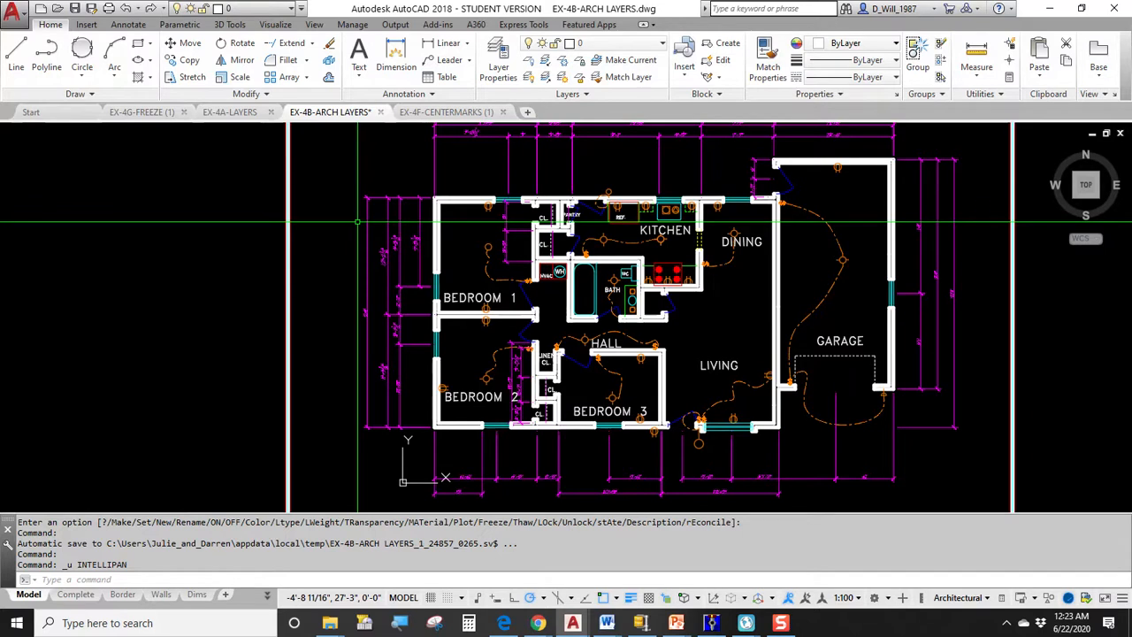
Step: Select the dimensions above the plan and beside the bedrooms, and those beside the garage, to check their layer, clearing each selection
{"action": "left_click", "coordinate": [714, 162]}
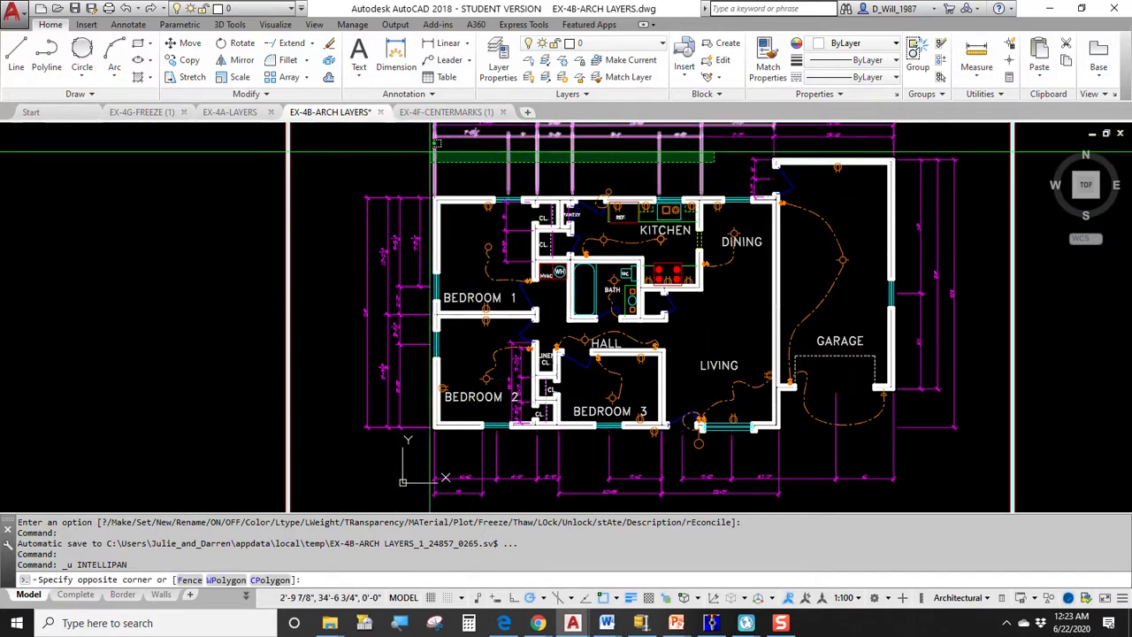
{"action": "left_click", "coordinate": [349, 442]}
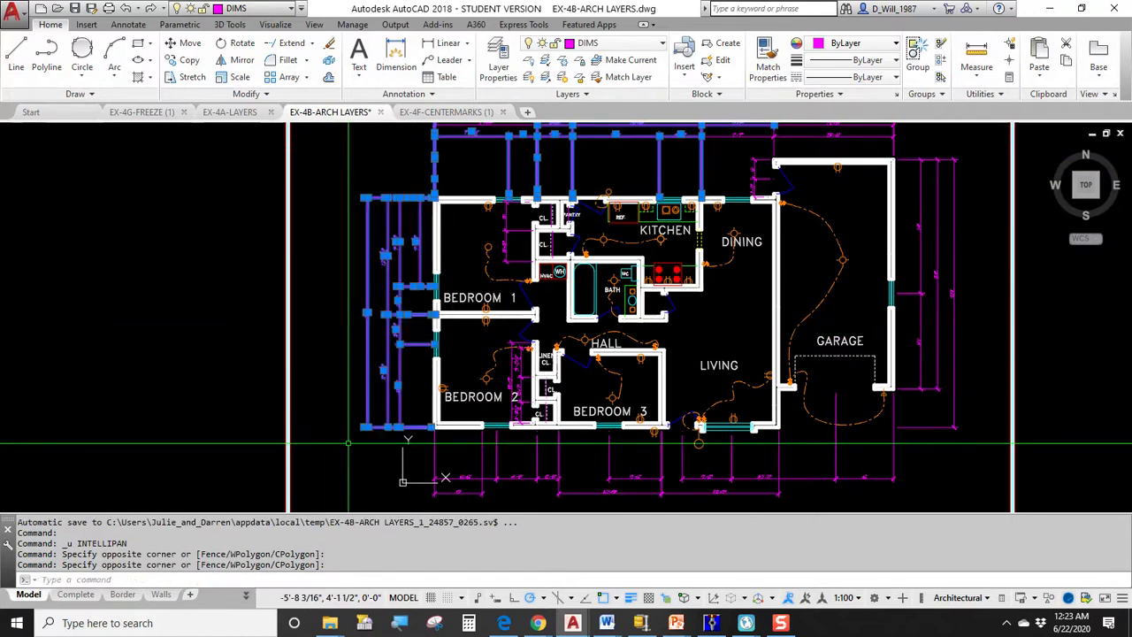
{"action": "key", "text": "Escape"}
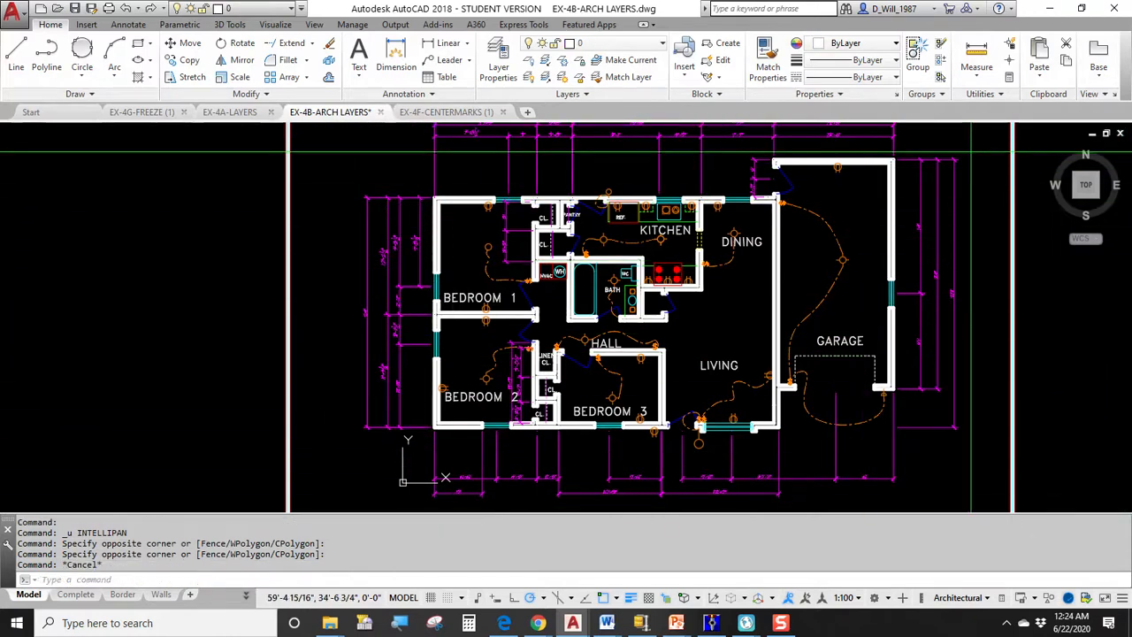
{"action": "left_click", "coordinate": [970, 152]}
{"action": "left_click", "coordinate": [913, 452]}
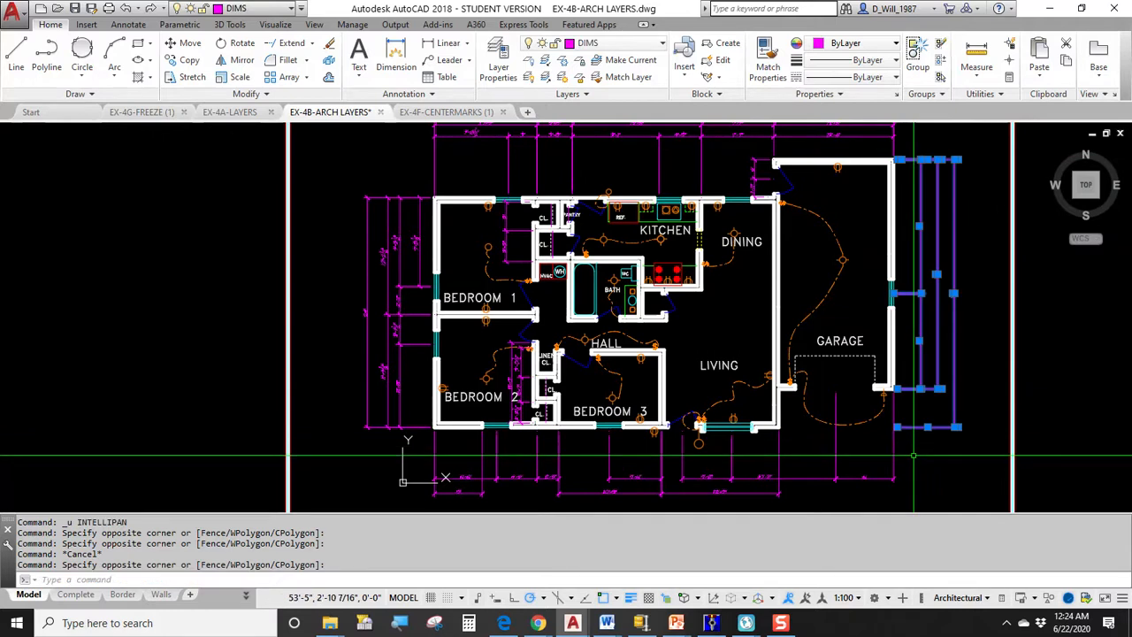
{"action": "key", "text": "Escape"}
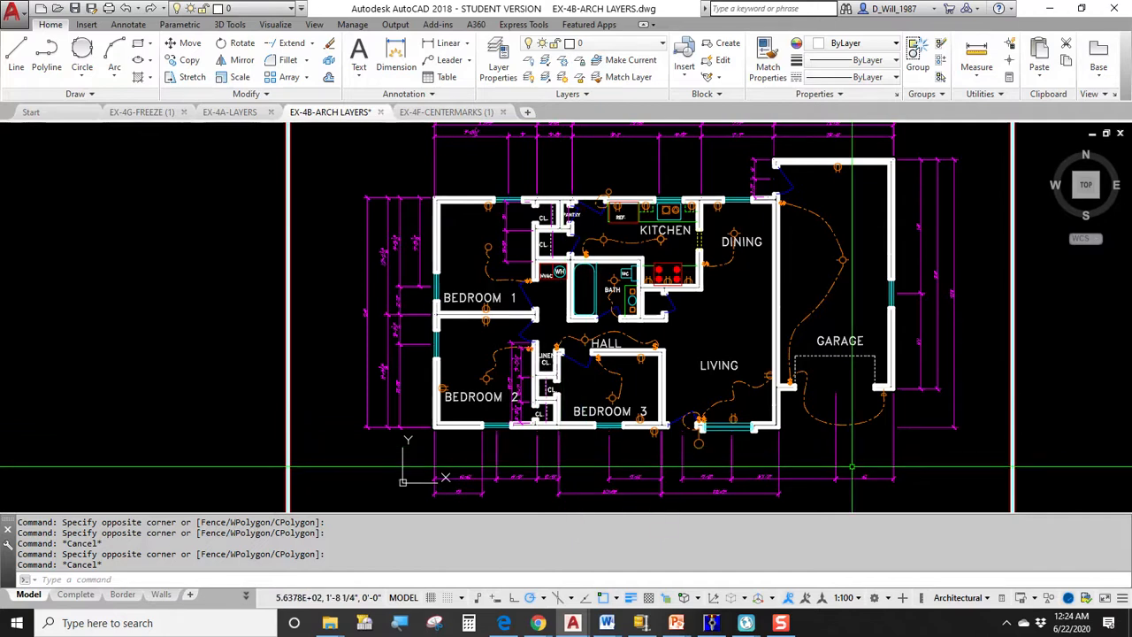
Step: Examine the rooms, wiring and dimensions across the floor plan with all layers shown
{"action": "scroll", "coordinate": [748, 303], "scroll_direction": "up", "scroll_amount": 3}
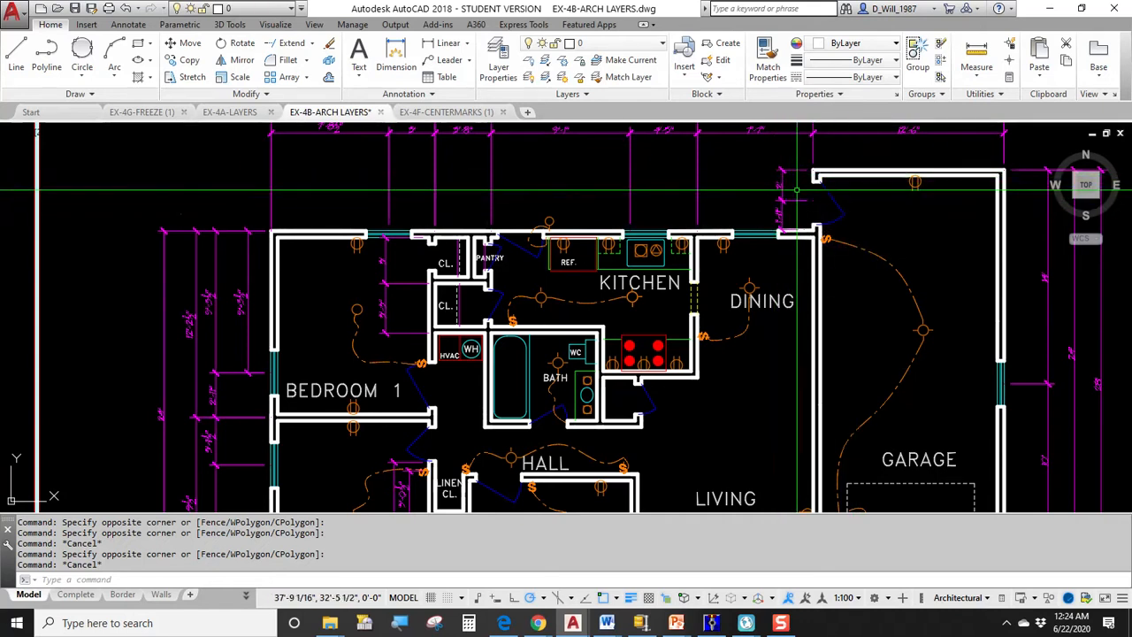
{"action": "middle_click_drag", "start_coordinate": [485, 325], "coordinate": [467, 246]}
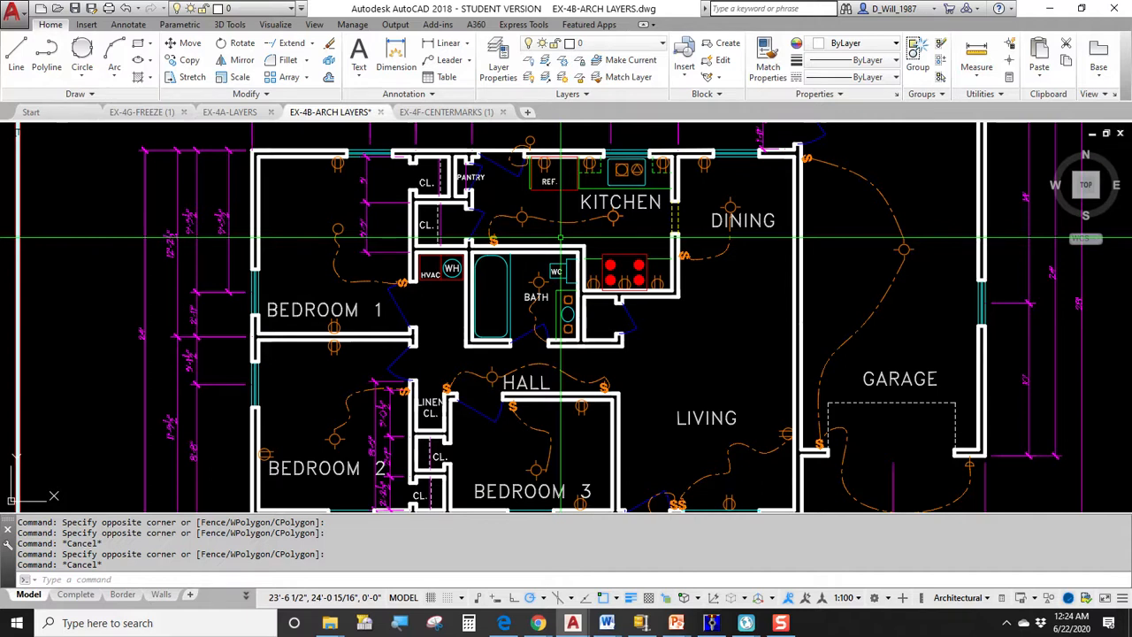
{"action": "scroll", "coordinate": [822, 186], "scroll_direction": "down", "scroll_amount": 2}
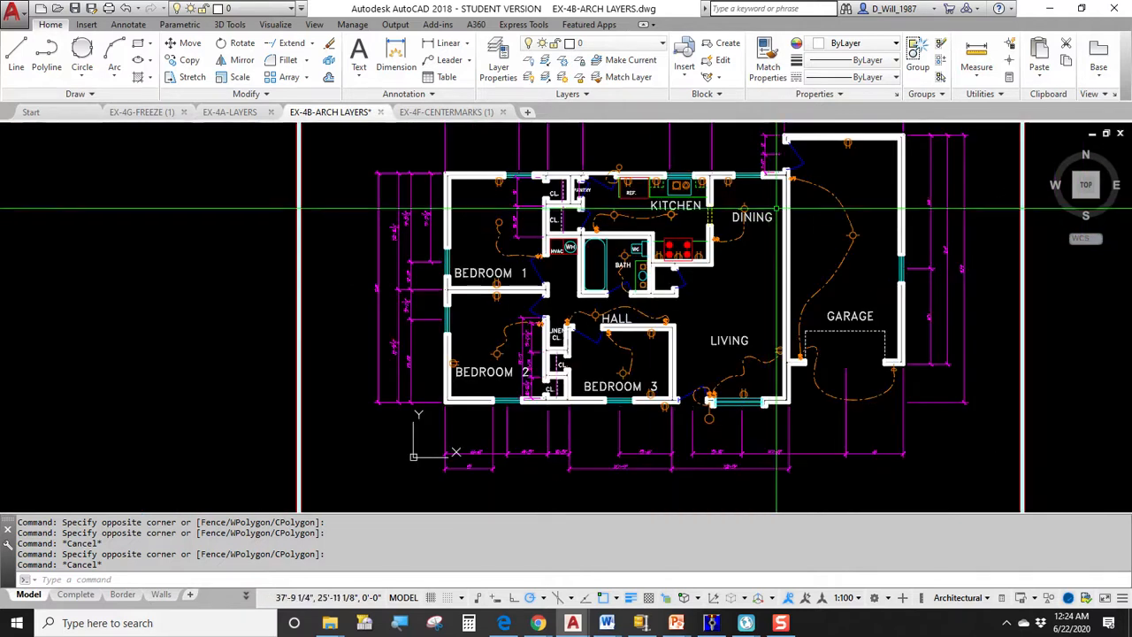
{"action": "scroll", "coordinate": [817, 189], "scroll_direction": "up", "scroll_amount": 2}
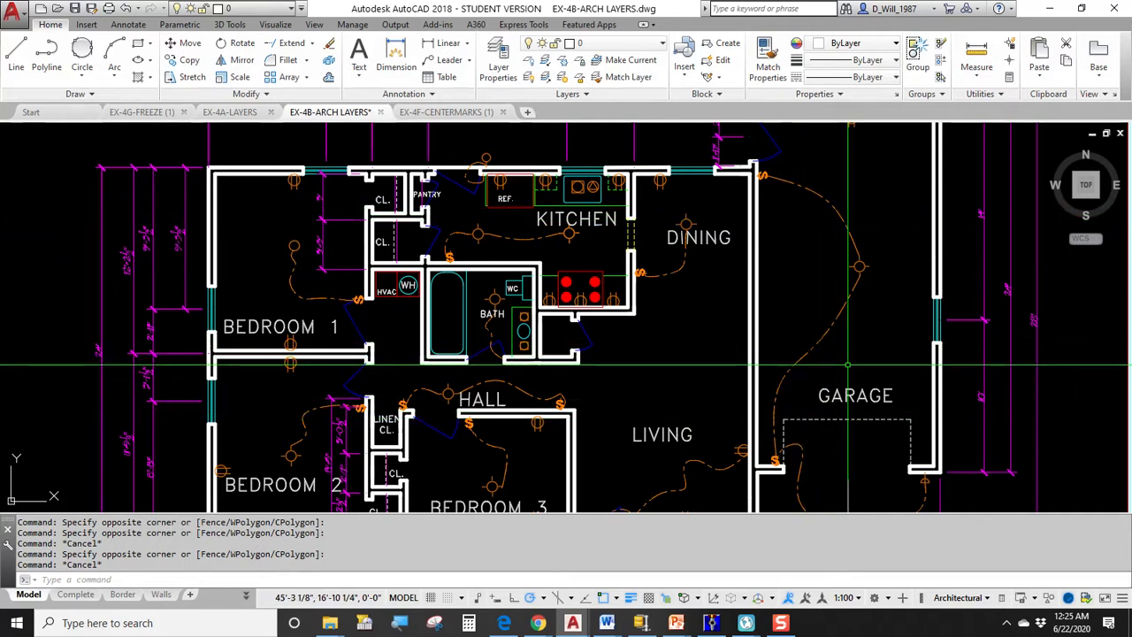
{"action": "scroll", "coordinate": [847, 364], "scroll_direction": "down", "scroll_amount": 3}
{"action": "middle_click_drag", "start_coordinate": [878, 367], "coordinate": [763, 321]}
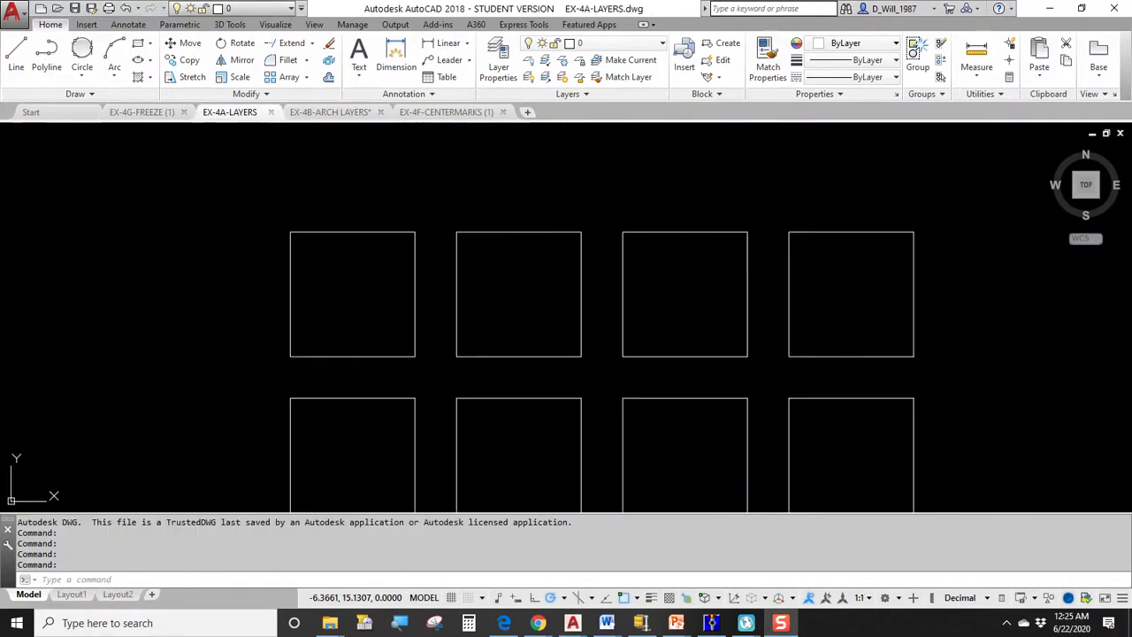
Step: Select the upper row of four squares in the EX-4A-LAYERS drawing to inspect them, and clear the selection
{"action": "middle_click_drag", "start_coordinate": [399, 209], "coordinate": [379, 167]}
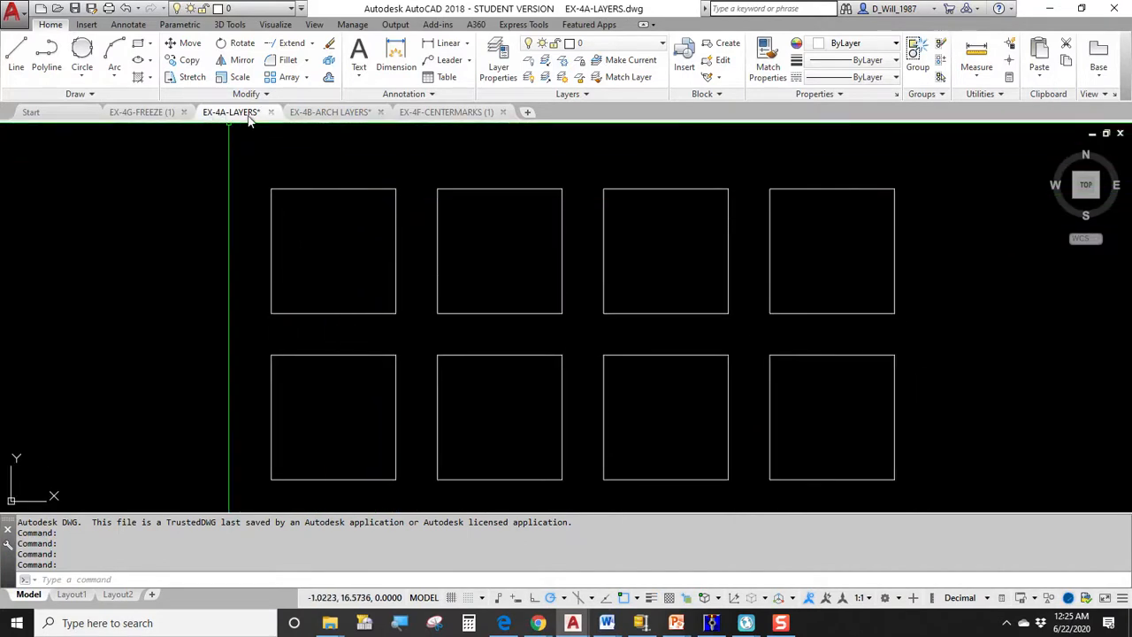
{"action": "mouse_move", "coordinate": [251, 121]}
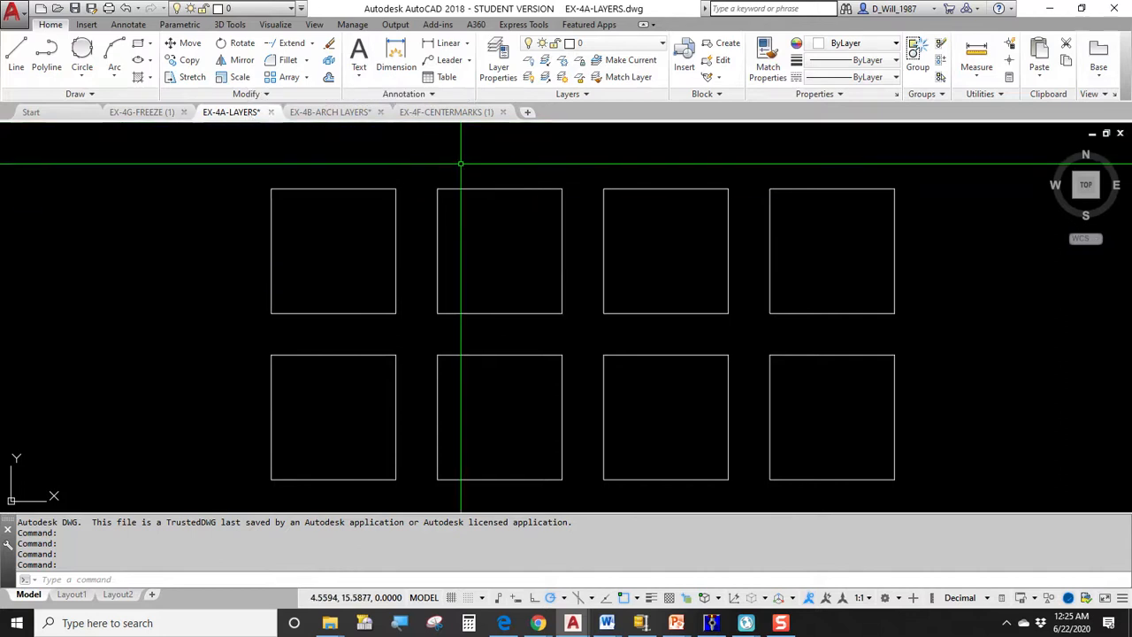
{"action": "mouse_move", "coordinate": [373, 184]}
{"action": "middle_mouse_down"}
{"action": "mouse_move", "coordinate": [364, 133]}
{"action": "mouse_move", "coordinate": [354, 172]}
{"action": "middle_mouse_up"}
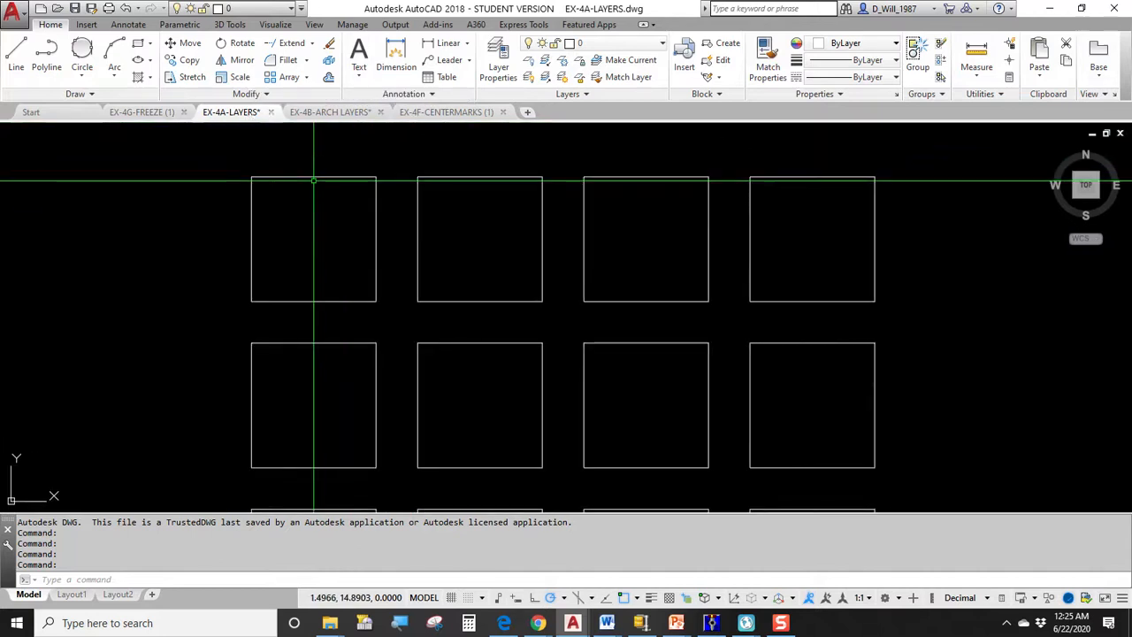
{"action": "left_click", "coordinate": [236, 164]}
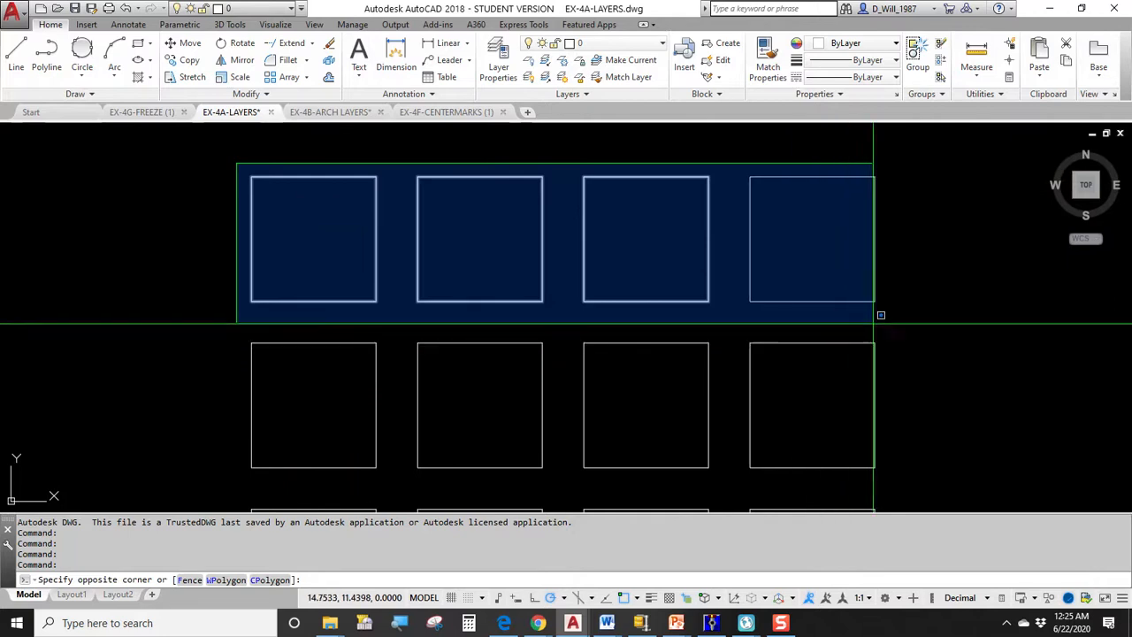
{"action": "left_click", "coordinate": [882, 315]}
{"action": "key", "text": "Escape"}
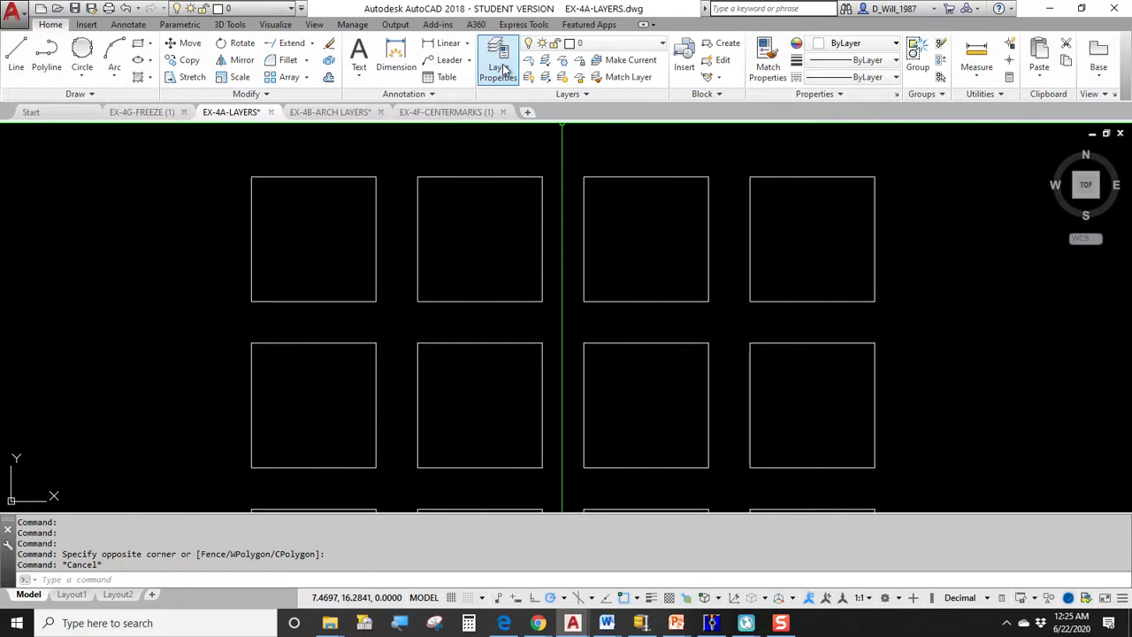
Step: Review the layer list of EX-4A-LAYERS and compare it with the layer list in the EX-4B-ARCH LAYERS drawing
{"action": "left_click", "coordinate": [608, 44]}
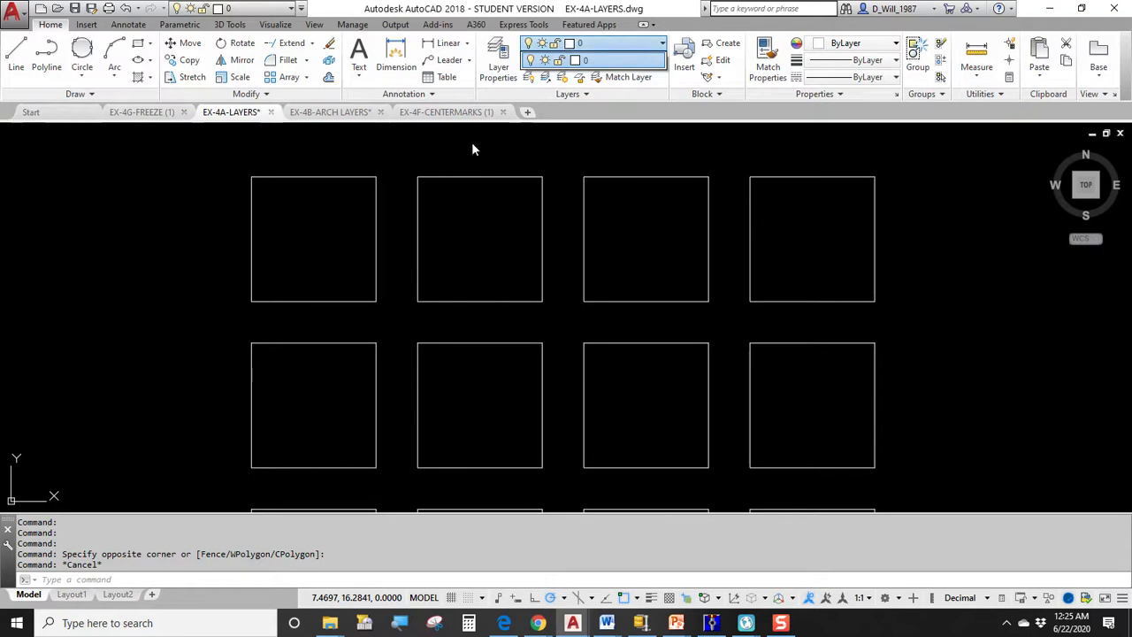
{"action": "left_click", "coordinate": [157, 168]}
{"action": "left_click", "coordinate": [329, 112]}
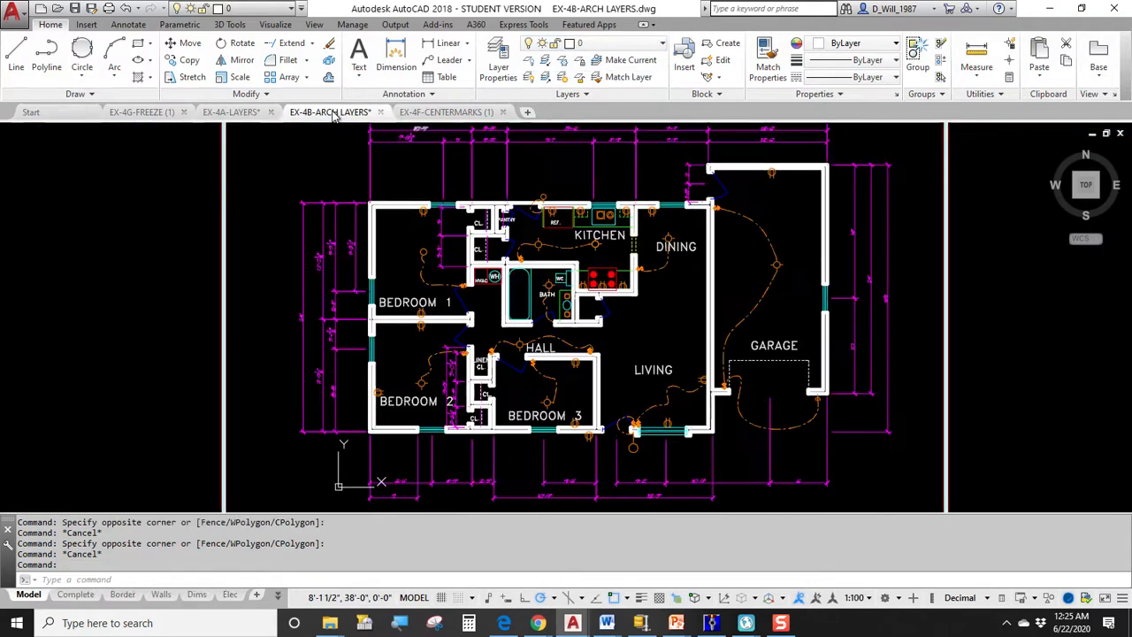
{"action": "left_click", "coordinate": [610, 43]}
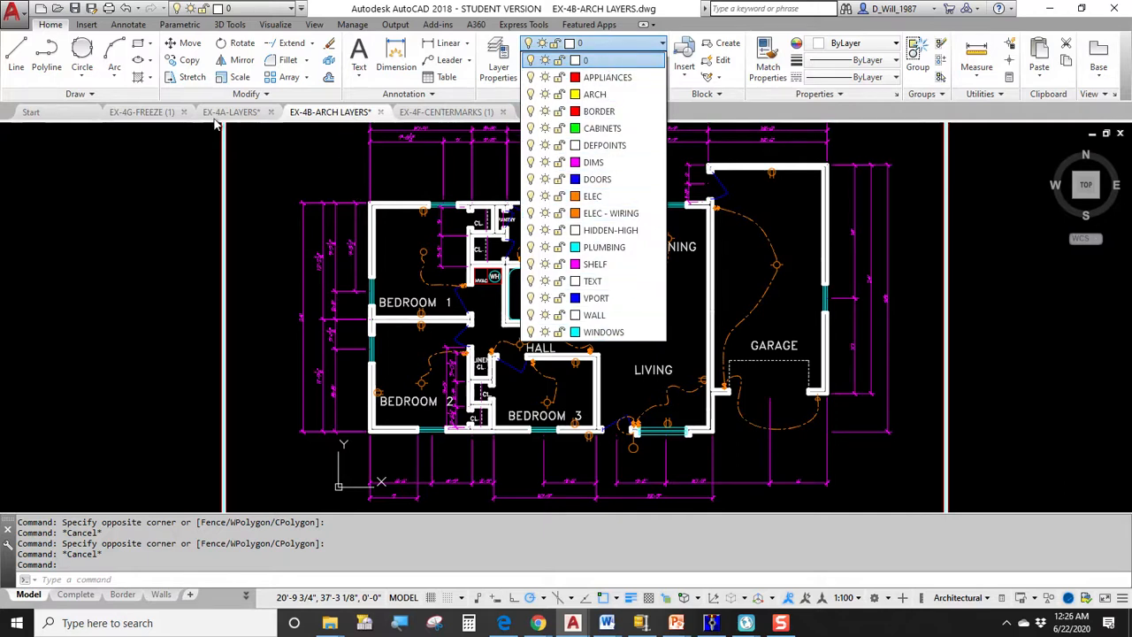
Step: Return to the EX-4A-LAYERS drawing and check which layers its layer list offers
{"action": "left_click", "coordinate": [252, 112]}
{"action": "left_click", "coordinate": [251, 112]}
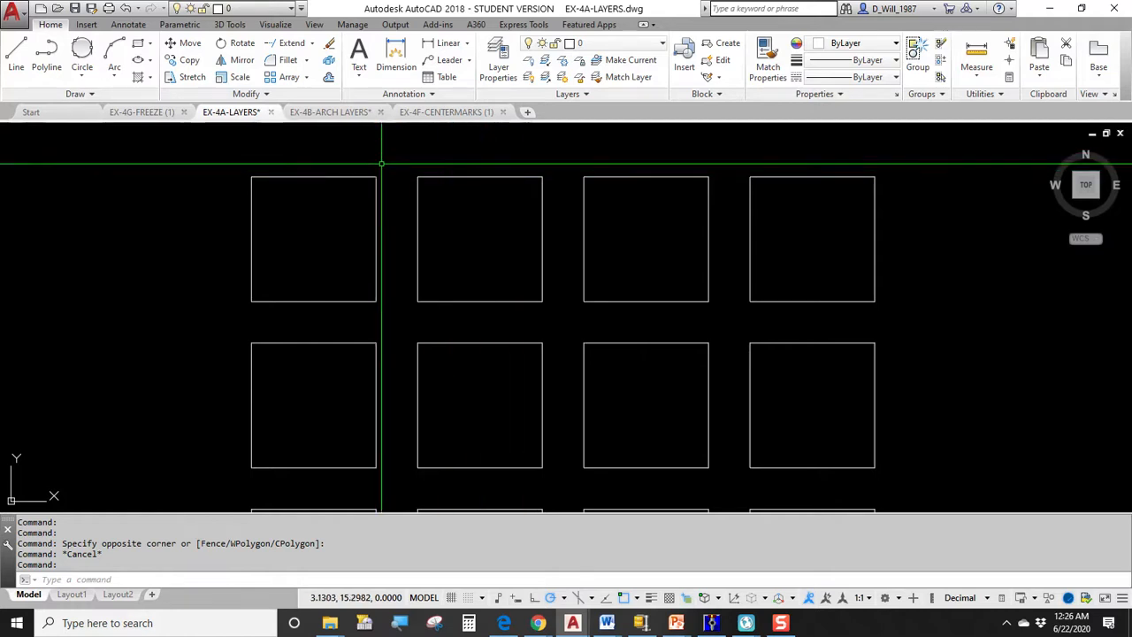
{"action": "left_click", "coordinate": [602, 43]}
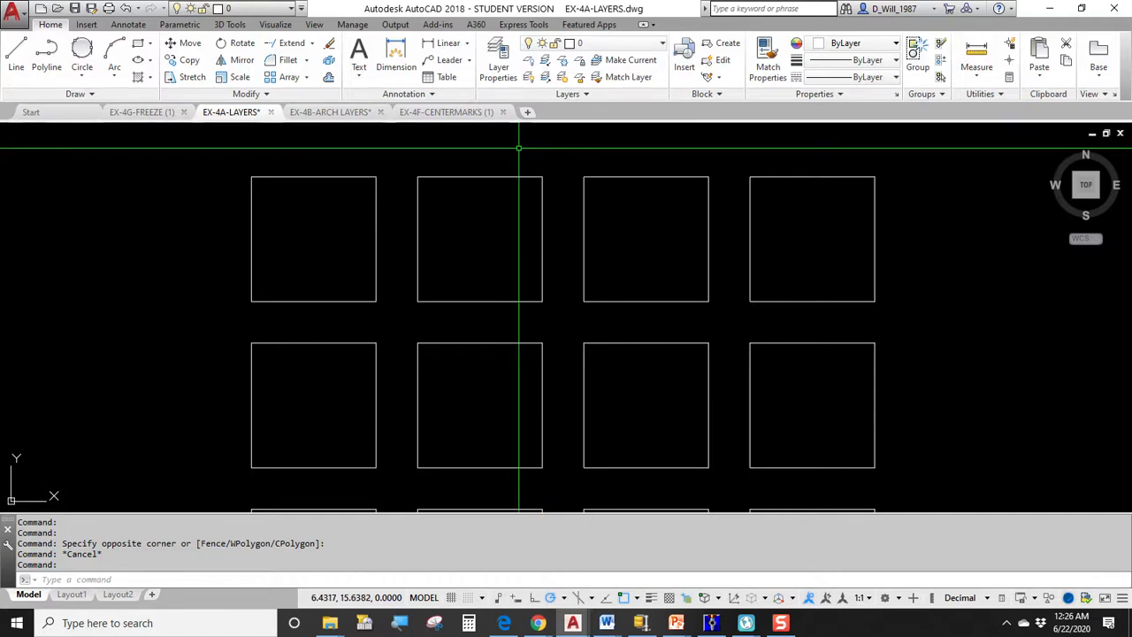
{"action": "left_click", "coordinate": [621, 49]}
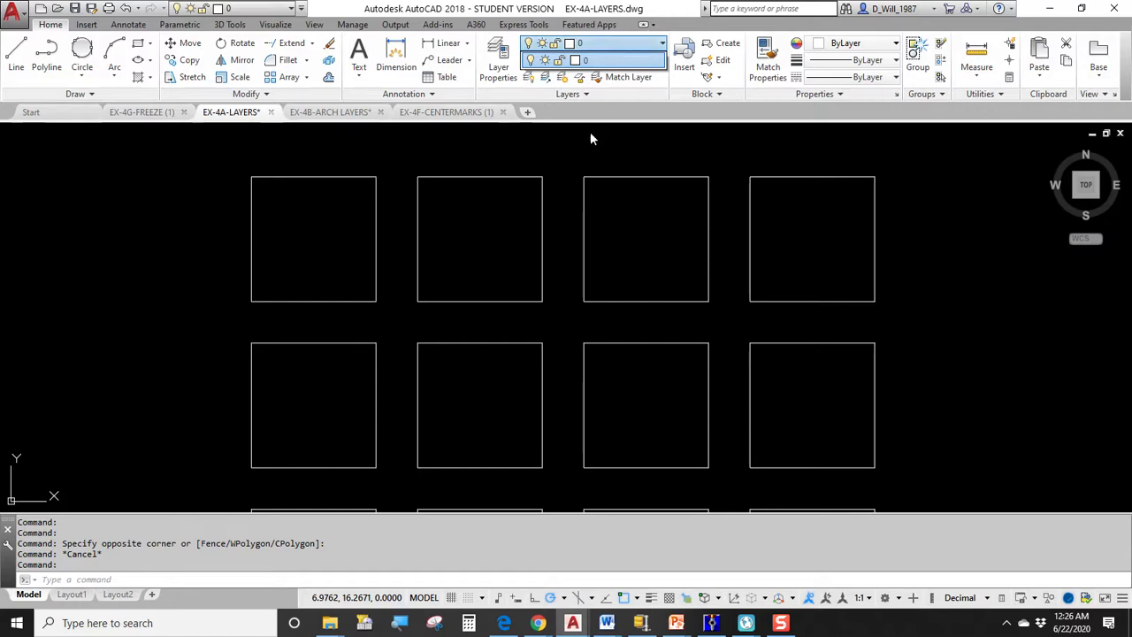
{"action": "left_click", "coordinate": [567, 141]}
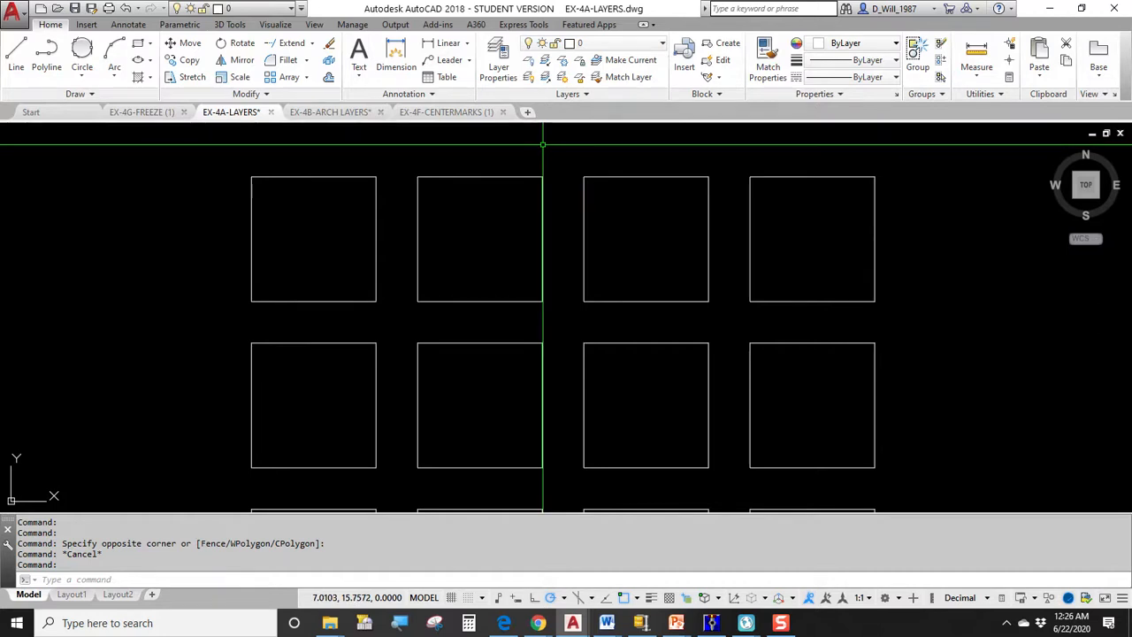
Step: Open the Layer Properties Manager for EX-4A-LAYERS and magnify the screen to read the layer table
{"action": "left_click", "coordinate": [511, 75]}
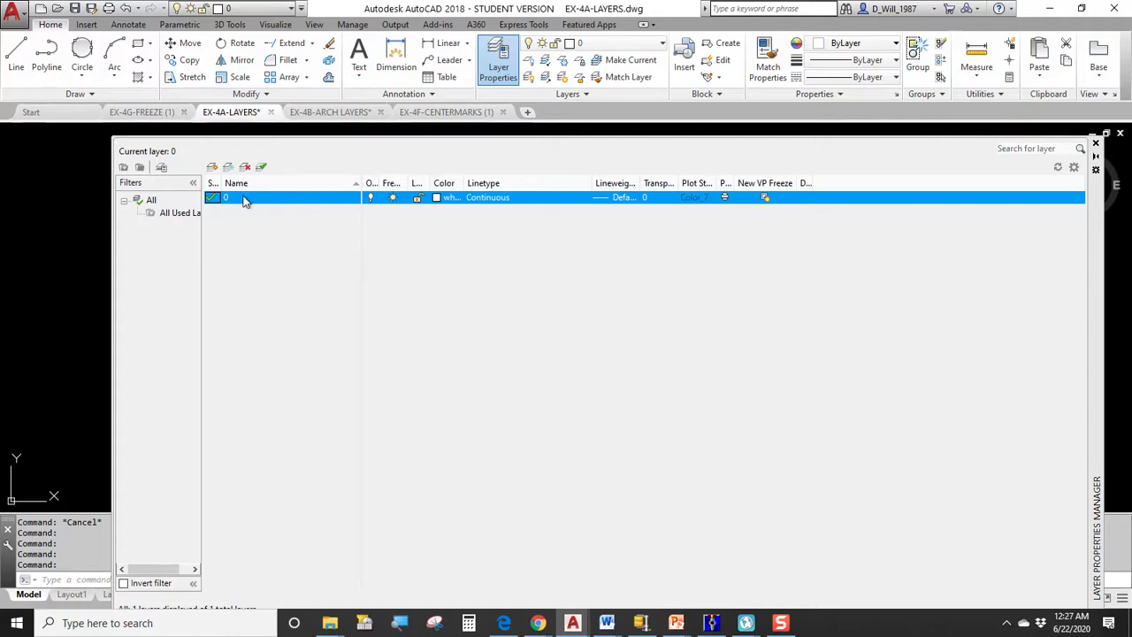
{"action": "key", "text": "ctrl"}
{"action": "key", "text": "ctrl"}
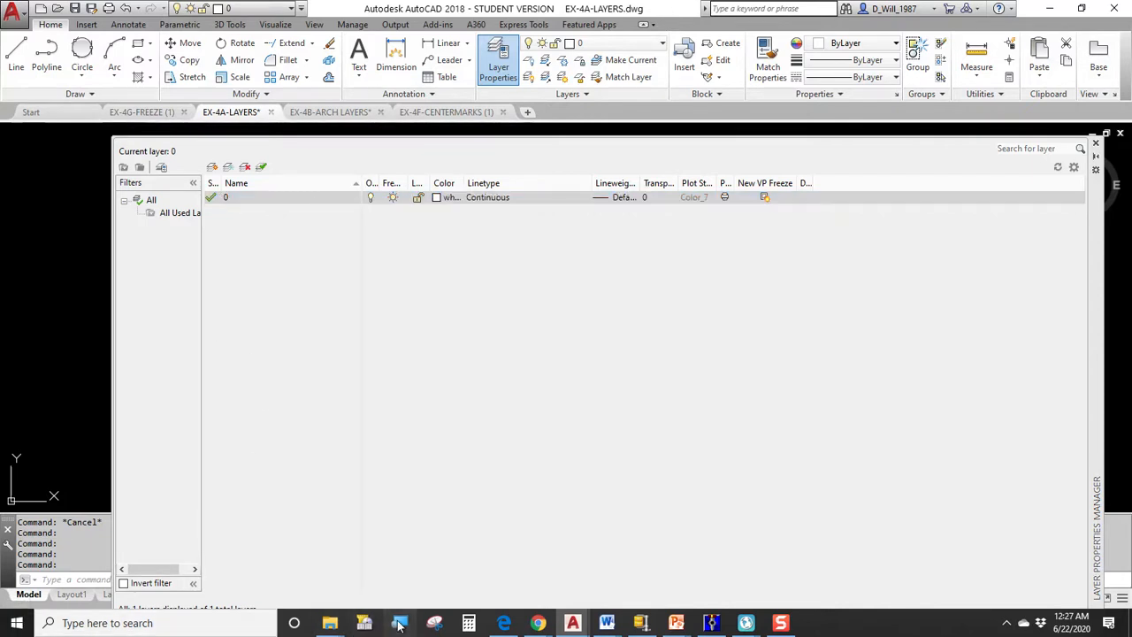
{"action": "key", "text": "super+plus"}
{"action": "key", "text": "super+plus"}
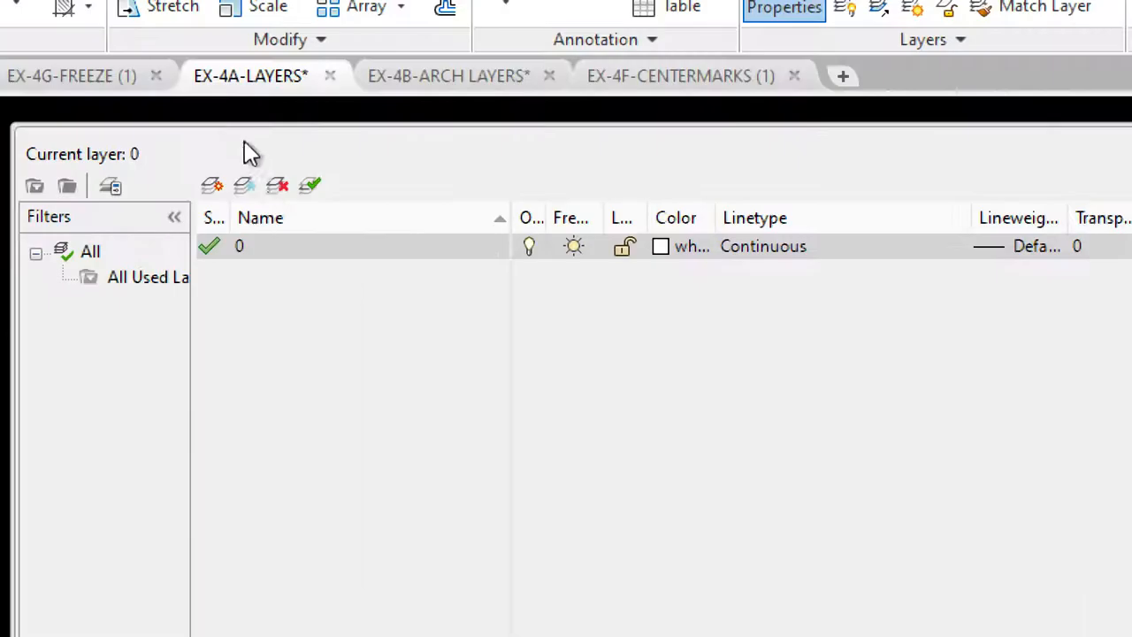
Step: Create eight new layers below layer 0, keeping their default names and properties
{"action": "left_click", "coordinate": [218, 193]}
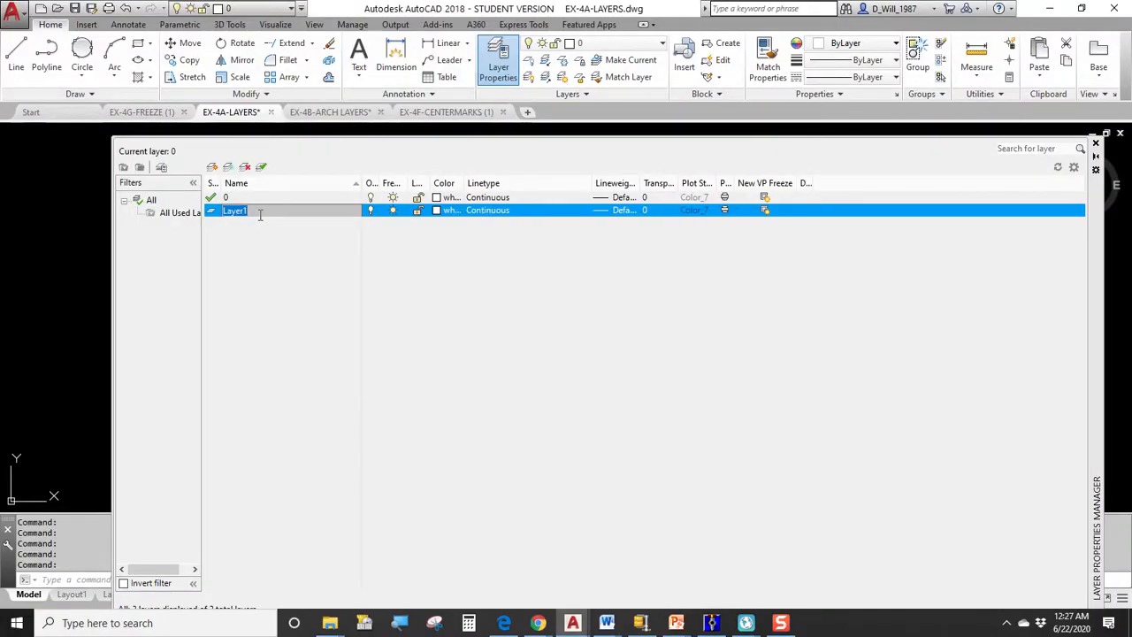
{"action": "double_click", "coordinate": [238, 211]}
{"action": "left_click", "coordinate": [212, 167]}
{"action": "left_click", "coordinate": [212, 167]}
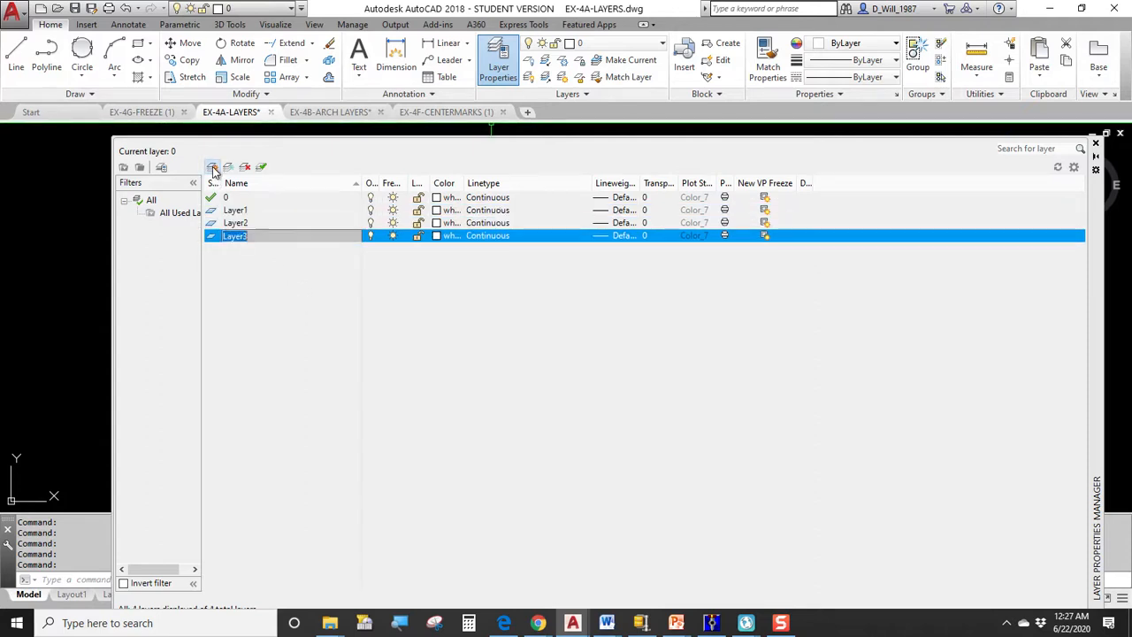
{"action": "left_click", "coordinate": [213, 167]}
{"action": "left_click", "coordinate": [212, 167]}
{"action": "left_click", "coordinate": [212, 167]}
{"action": "left_click", "coordinate": [212, 167]}
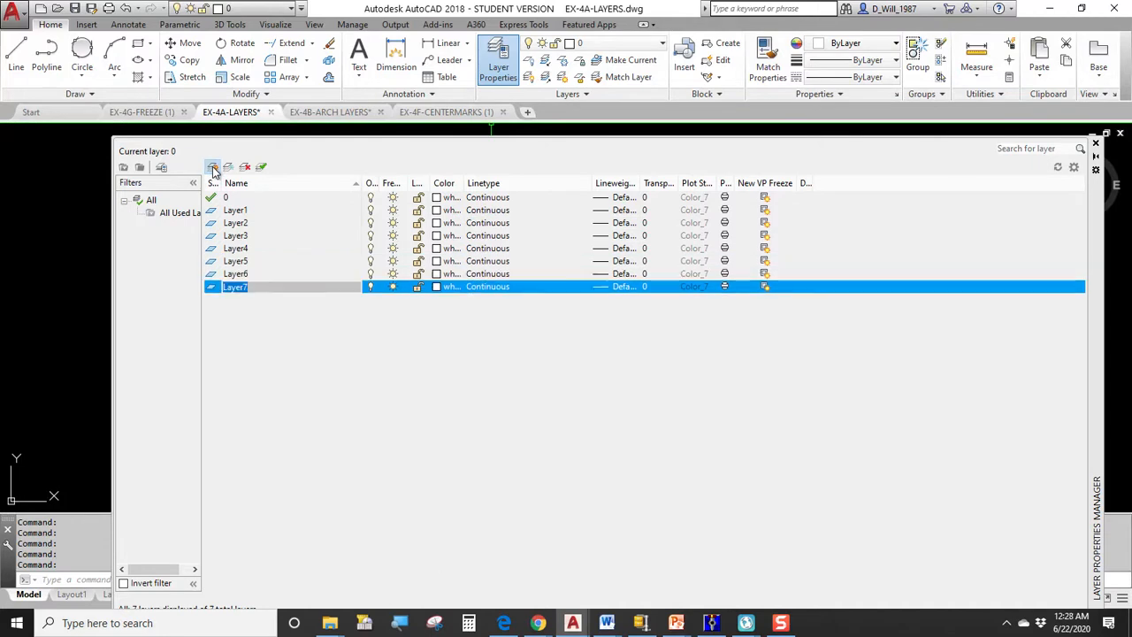
{"action": "left_click", "coordinate": [213, 167]}
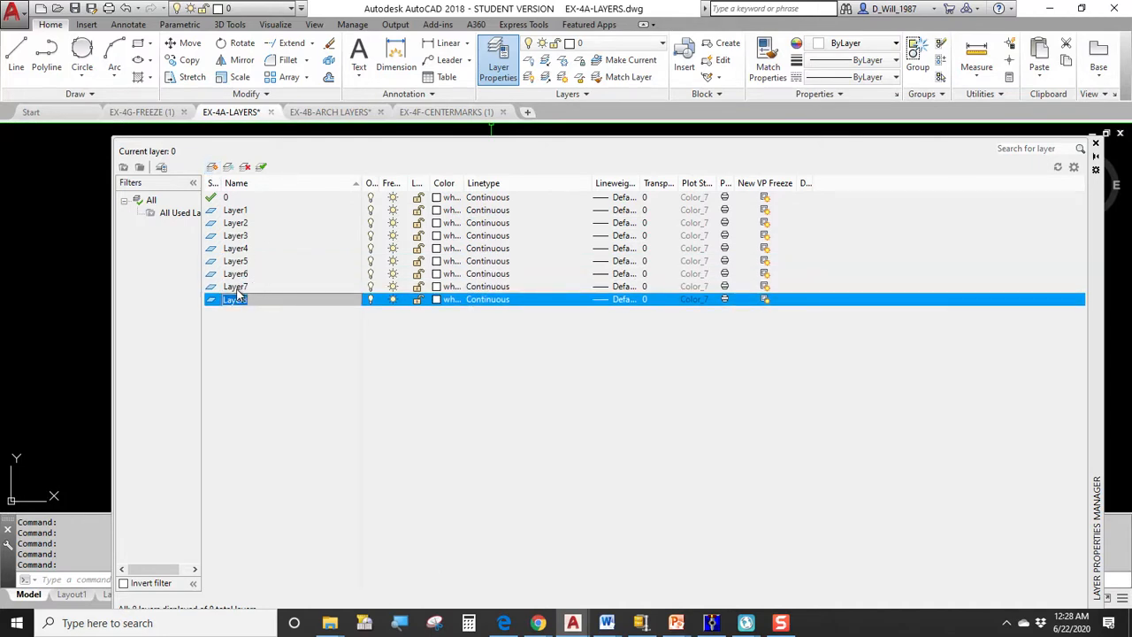
Step: Delete the eight new layers, Layer1 through Layer8, from the EX-4A-LAYERS drawing, keeping only layer 0
{"action": "left_click", "coordinate": [244, 167]}
{"action": "left_click", "coordinate": [245, 167]}
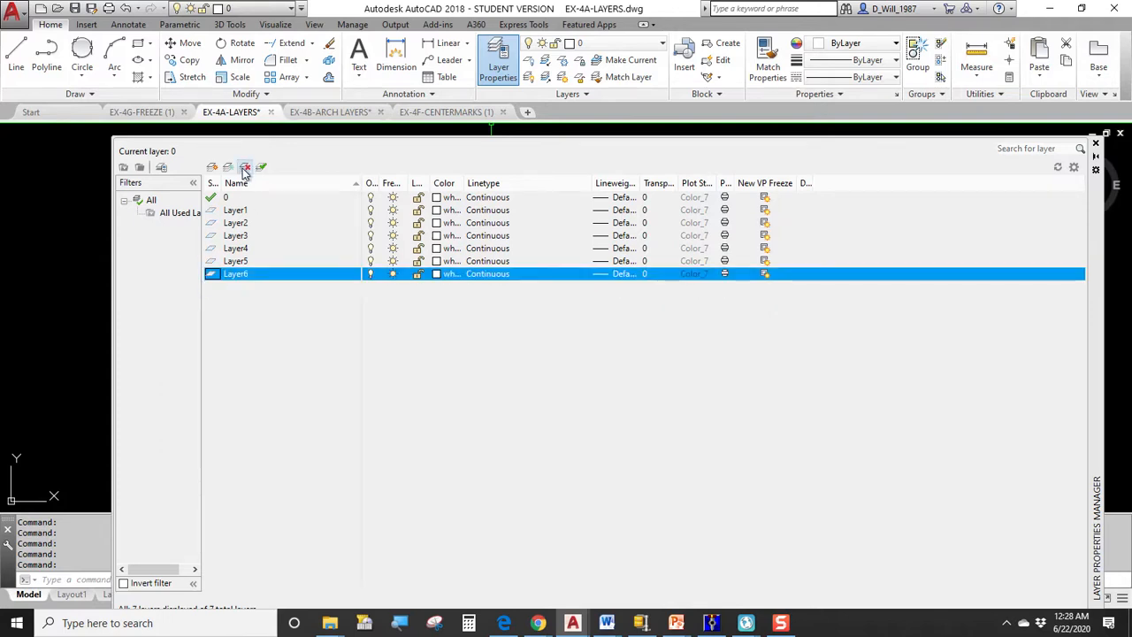
{"action": "left_click", "coordinate": [244, 167]}
{"action": "left_click", "coordinate": [245, 167]}
{"action": "left_click", "coordinate": [245, 167]}
{"action": "left_click", "coordinate": [245, 167]}
{"action": "left_click", "coordinate": [245, 167]}
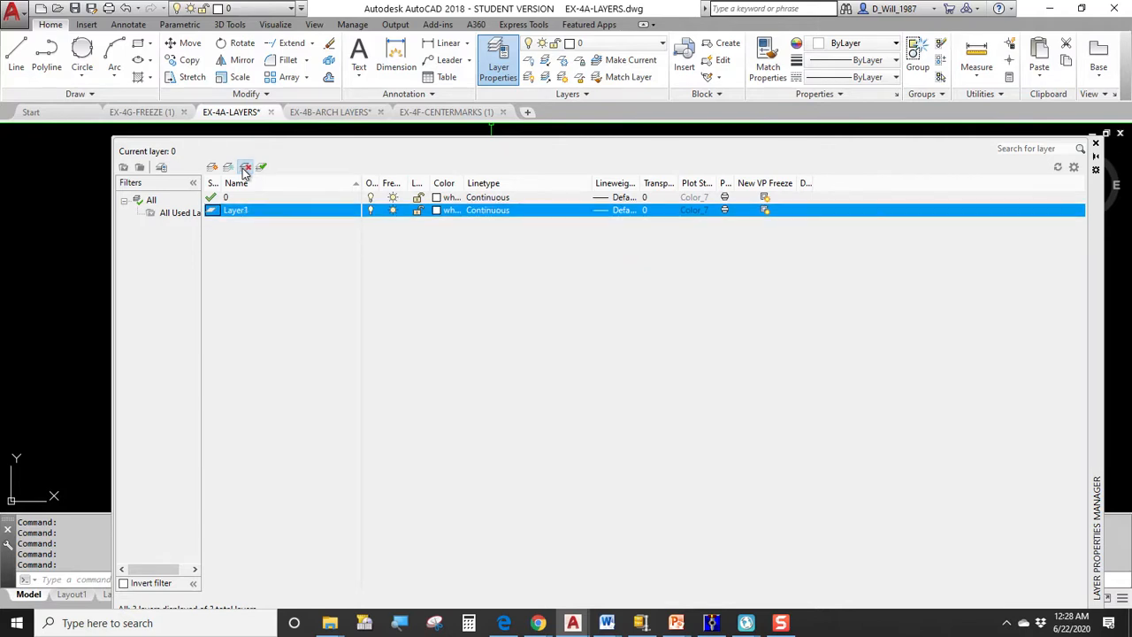
{"action": "left_click", "coordinate": [245, 167]}
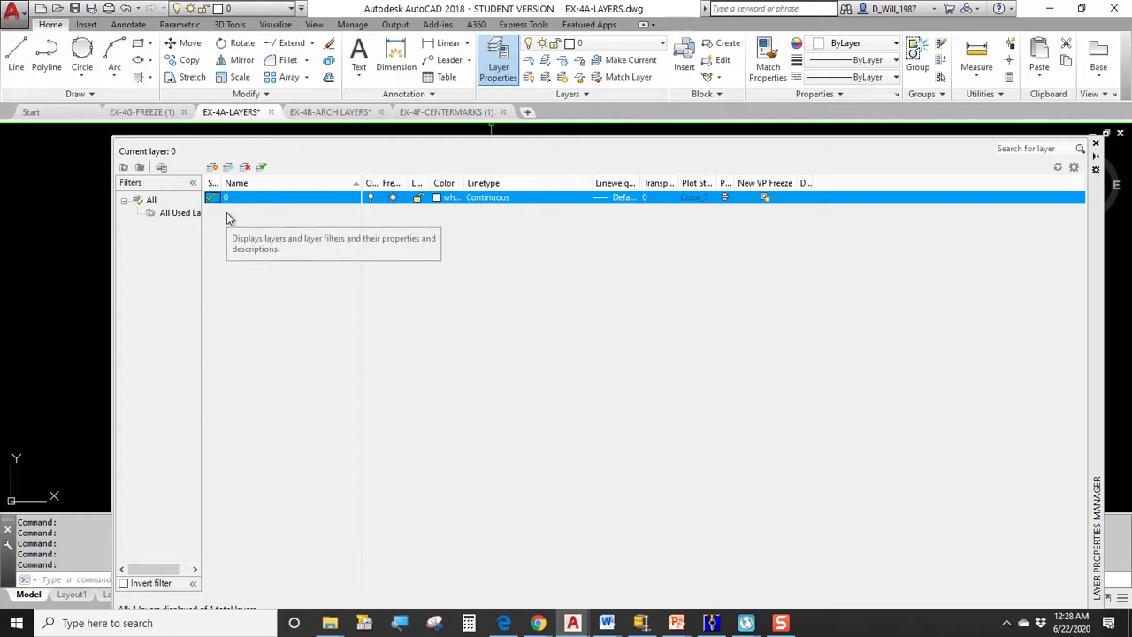
Step: Create one new layer below layer 0 and open its name for editing
{"action": "left_click", "coordinate": [212, 167]}
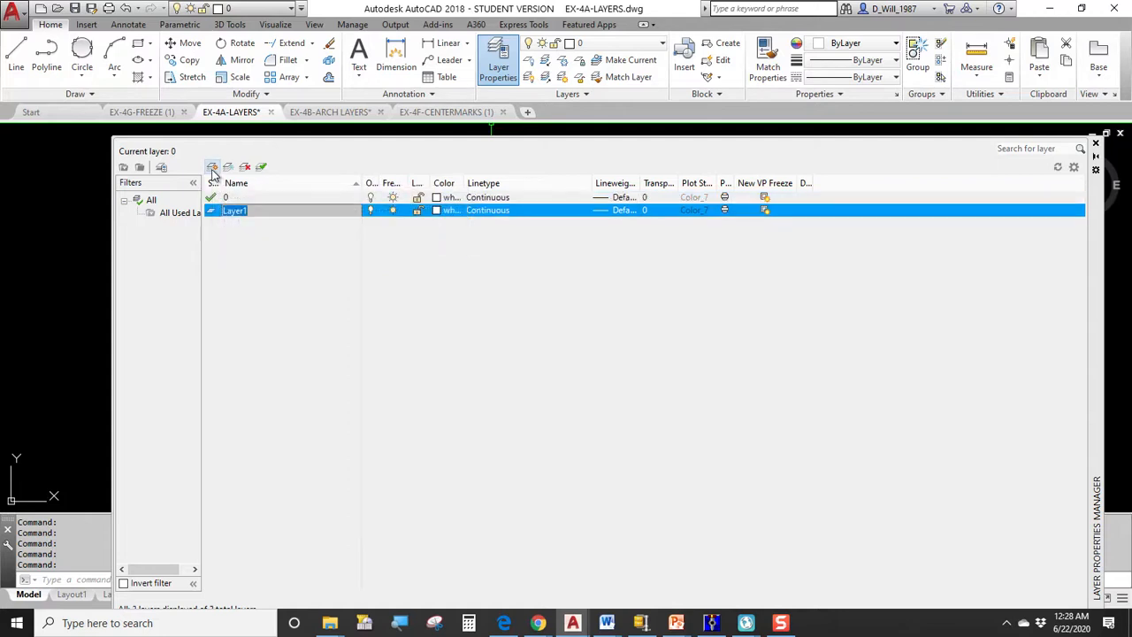
{"action": "left_click", "coordinate": [257, 210]}
{"action": "double_click", "coordinate": [247, 211]}
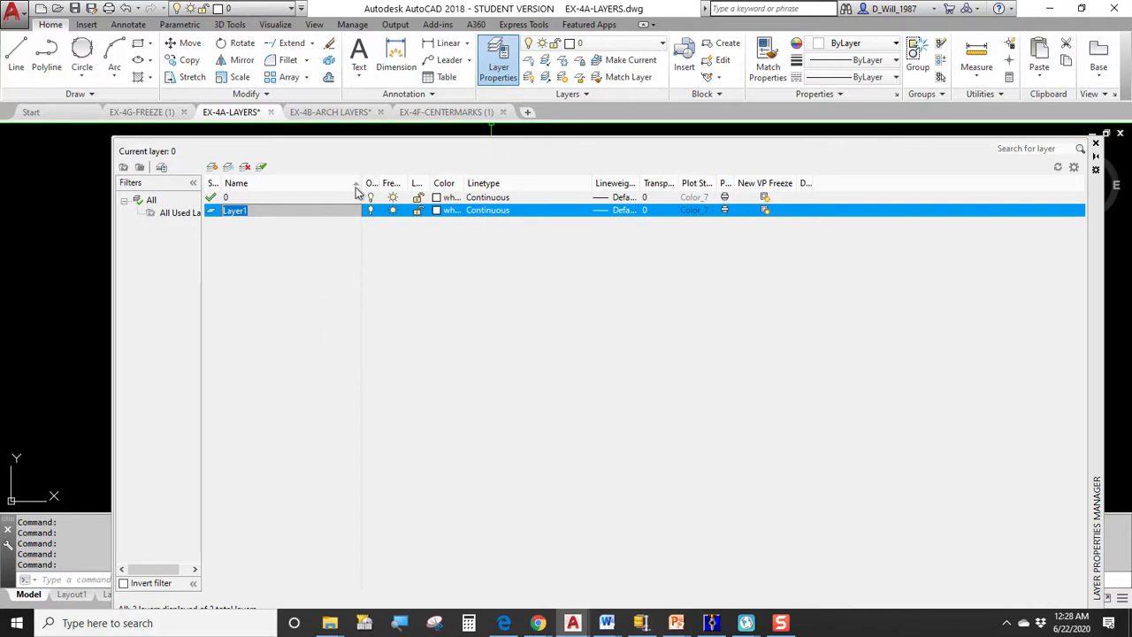
Step: Switch to the EX-4B-ARCH LAYERS drawing and examine its layer names, such as WALL, DOORS, WINDOWS, TEXT, DIMS and CABINETS
{"action": "mouse_move", "coordinate": [338, 121]}
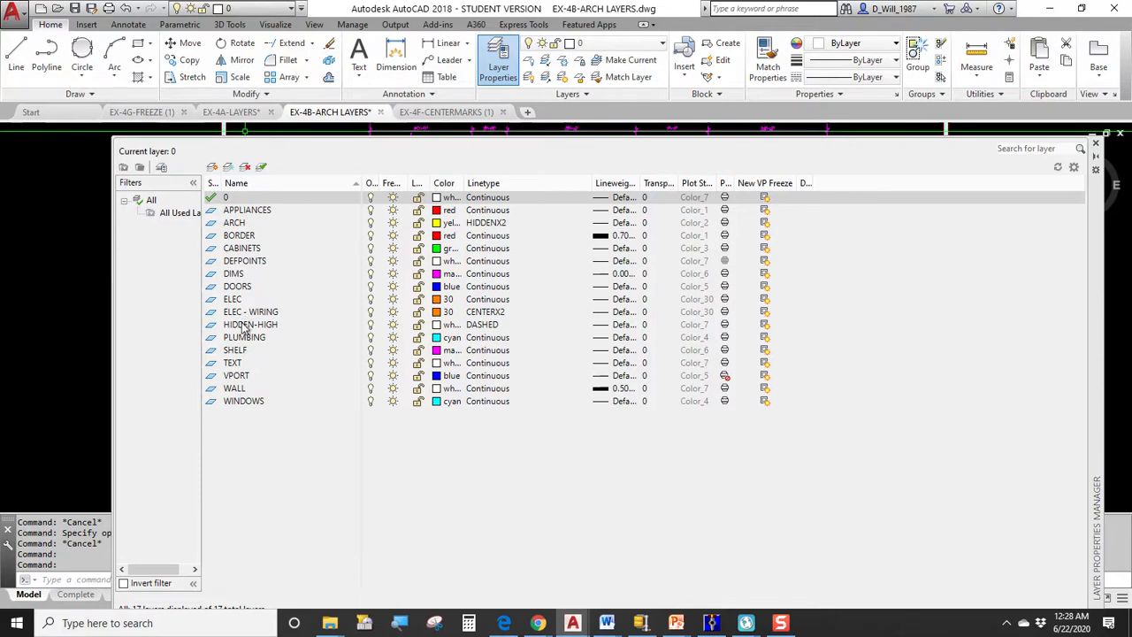
{"action": "left_click", "coordinate": [235, 390]}
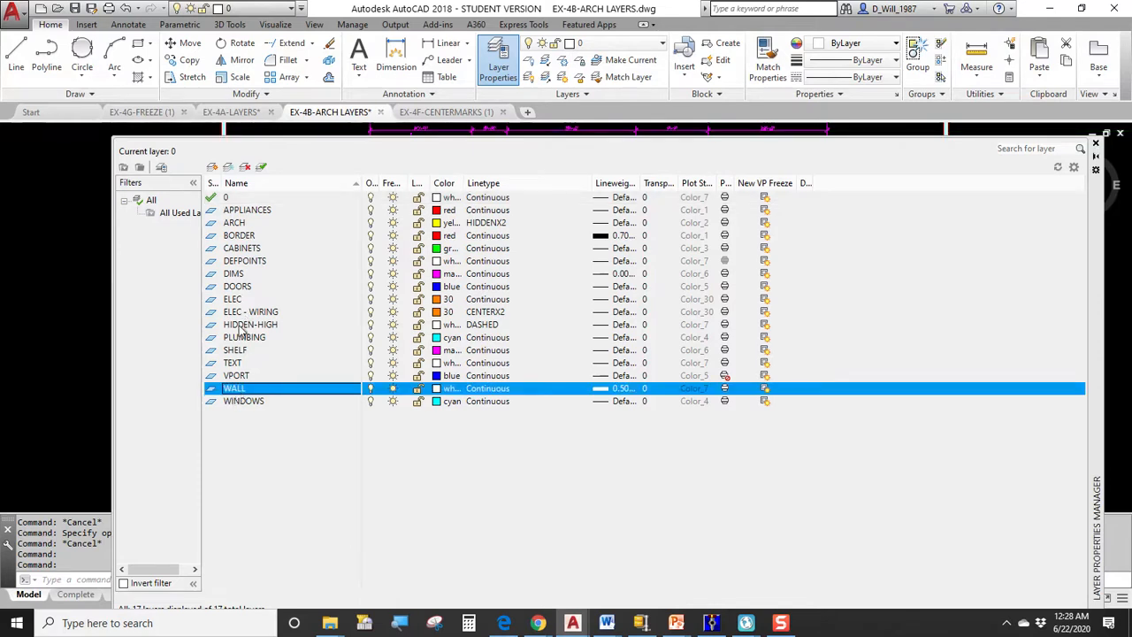
{"action": "left_click", "coordinate": [243, 288]}
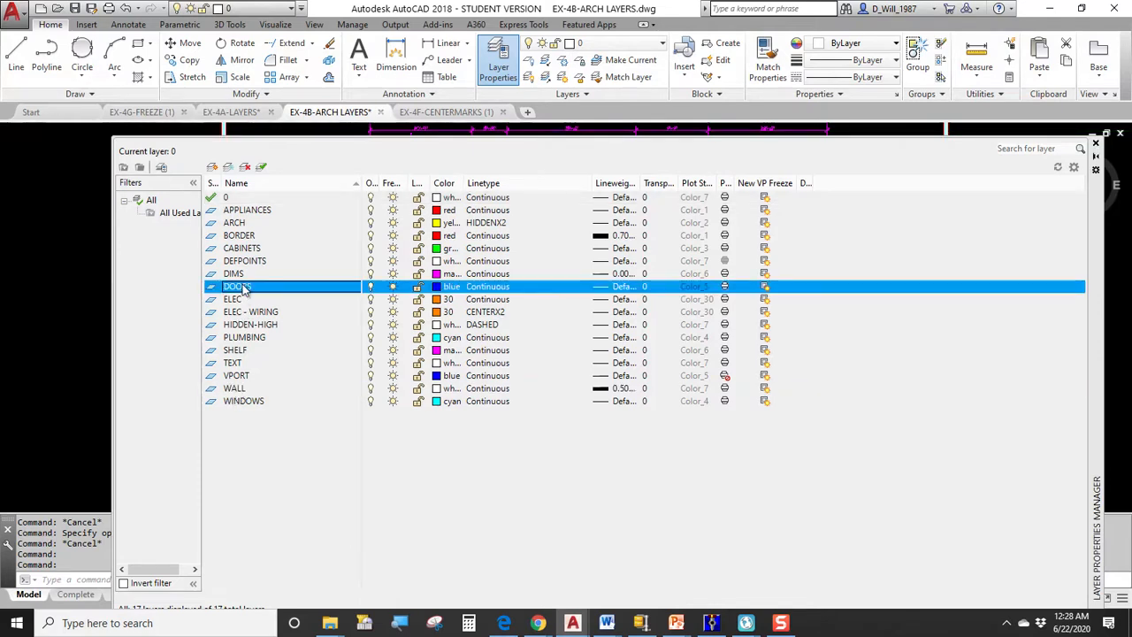
{"action": "left_click", "coordinate": [236, 393]}
{"action": "left_click", "coordinate": [234, 403]}
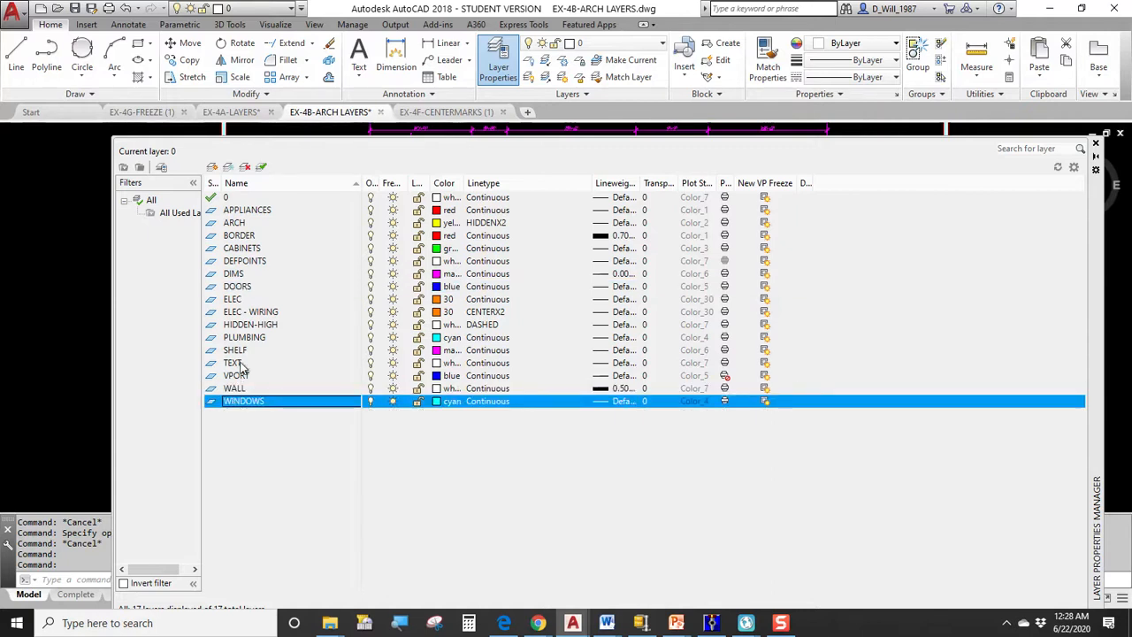
{"action": "left_click", "coordinate": [242, 363]}
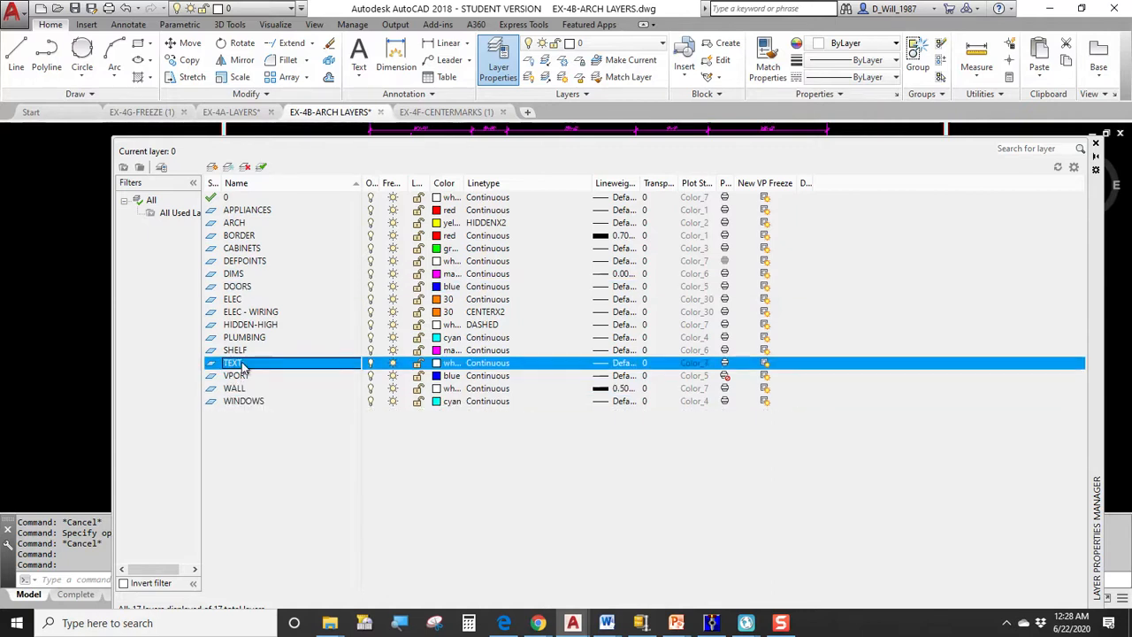
{"action": "left_click", "coordinate": [237, 275]}
{"action": "left_click", "coordinate": [242, 249]}
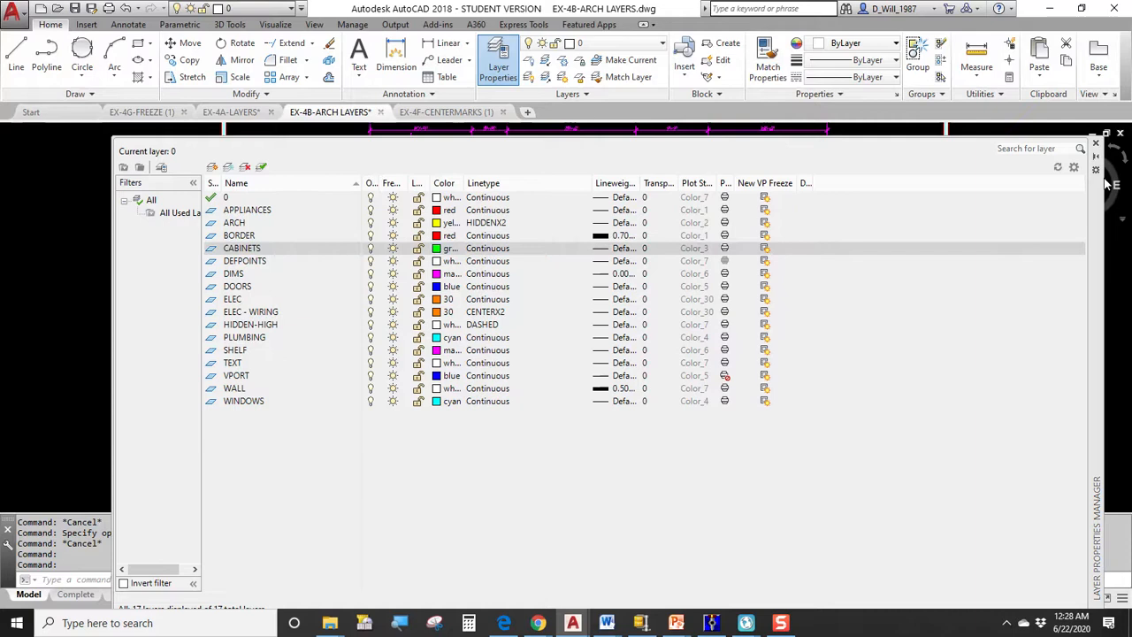
Step: Return to the EX-4A-LAYERS drawing and rename the new layer RED
{"action": "left_click", "coordinate": [231, 111]}
{"action": "left_click", "coordinate": [75, 203]}
{"action": "left_click", "coordinate": [241, 212]}
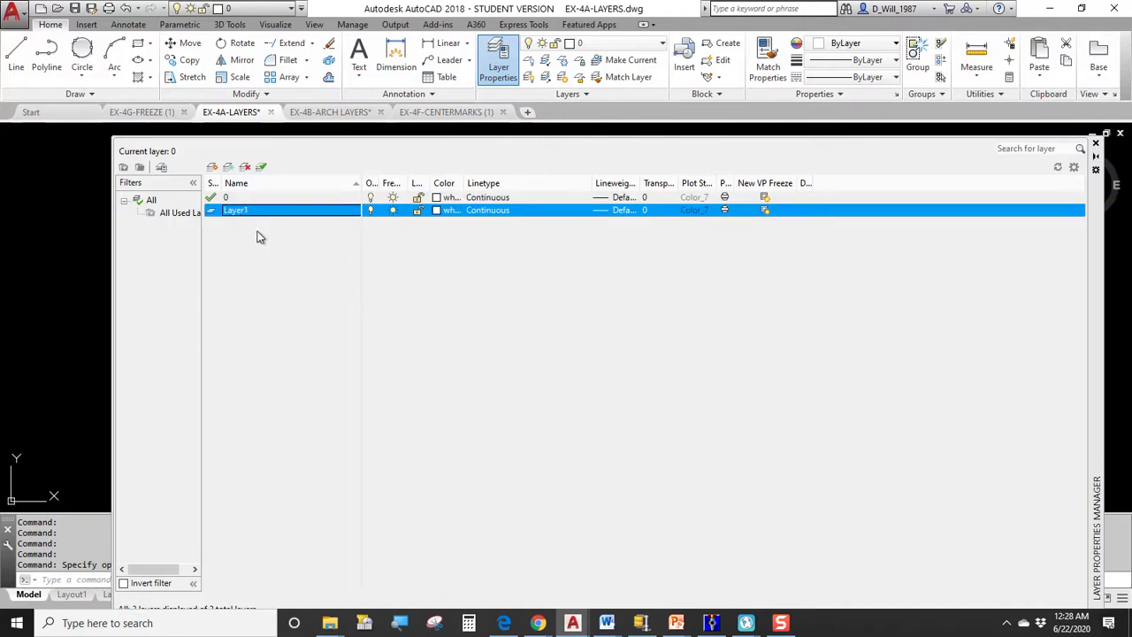
{"action": "left_click", "coordinate": [257, 213]}
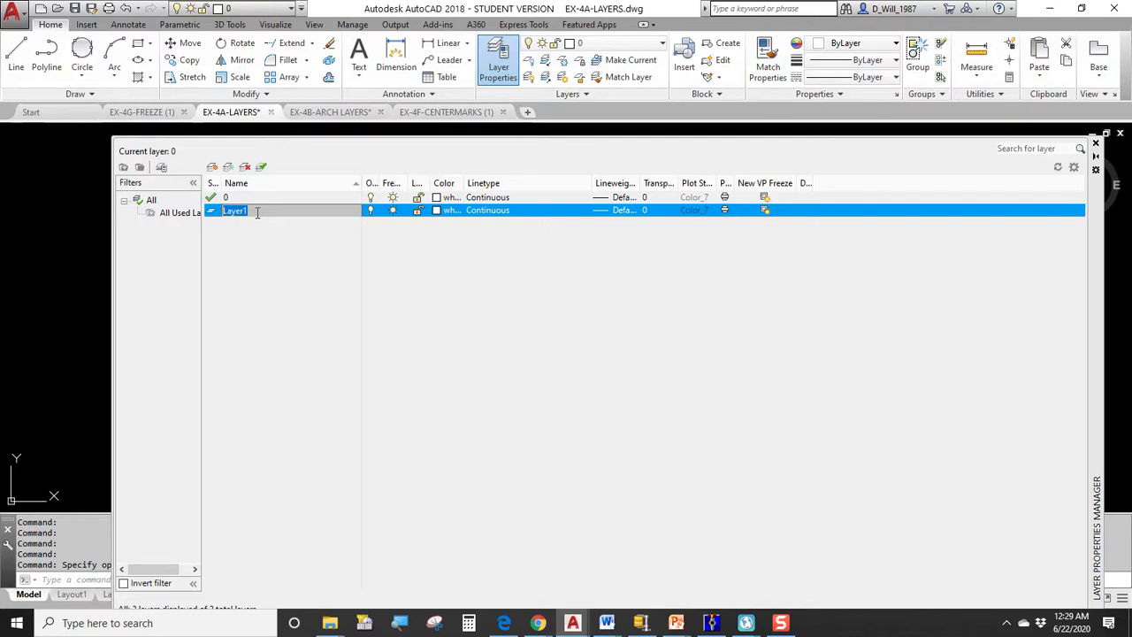
{"action": "type", "text": "RED"}
{"action": "key", "text": "Return"}
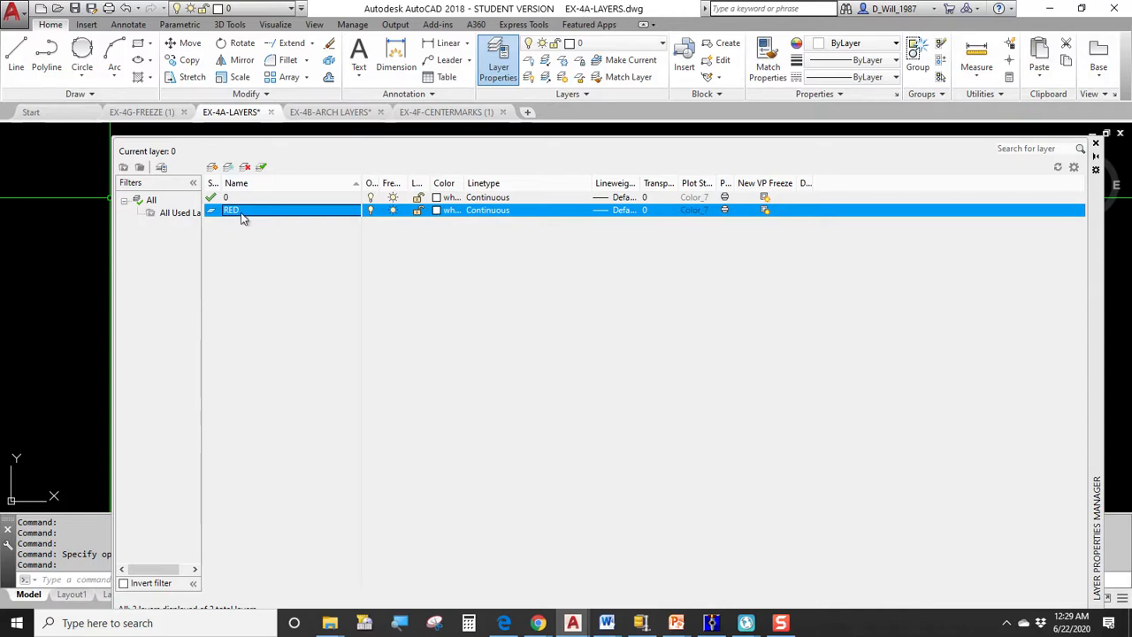
Step: Set the RED layer's color to red, make it the current layer and close the Layer Properties Manager
{"action": "left_click", "coordinate": [438, 212]}
{"action": "left_click", "coordinate": [438, 212]}
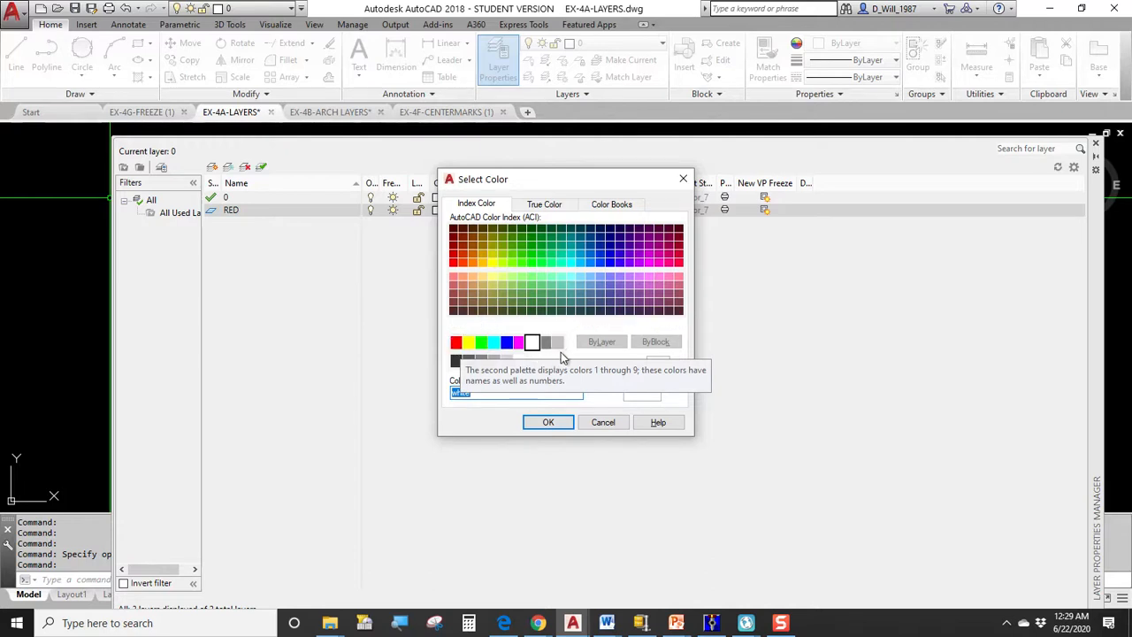
{"action": "left_click", "coordinate": [456, 342]}
{"action": "left_click", "coordinate": [548, 422]}
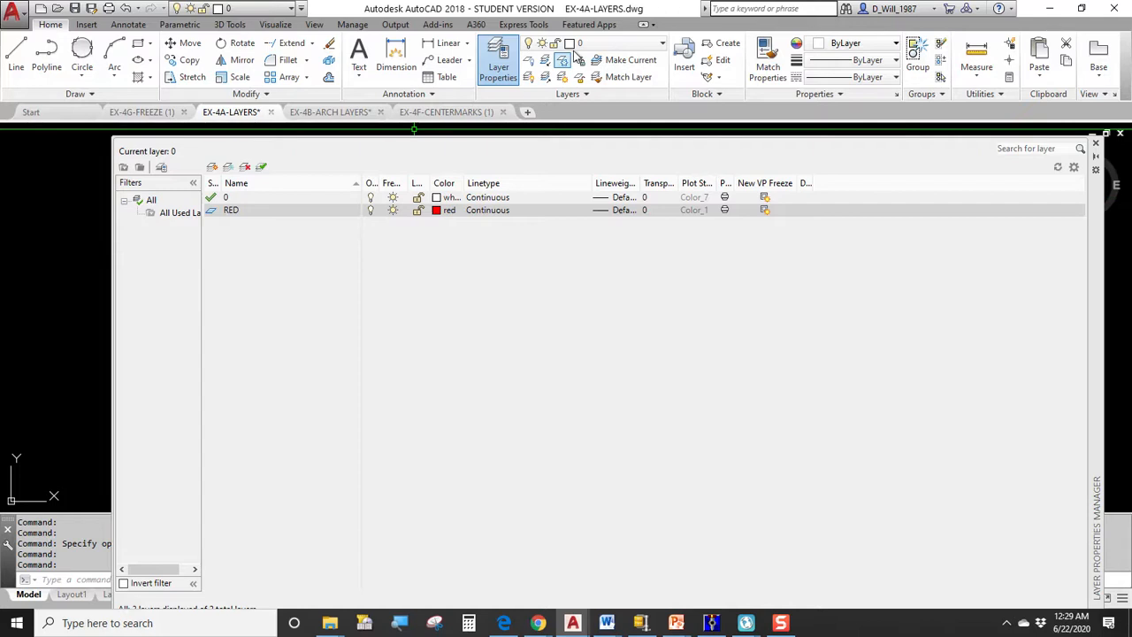
{"action": "double_click", "coordinate": [211, 214]}
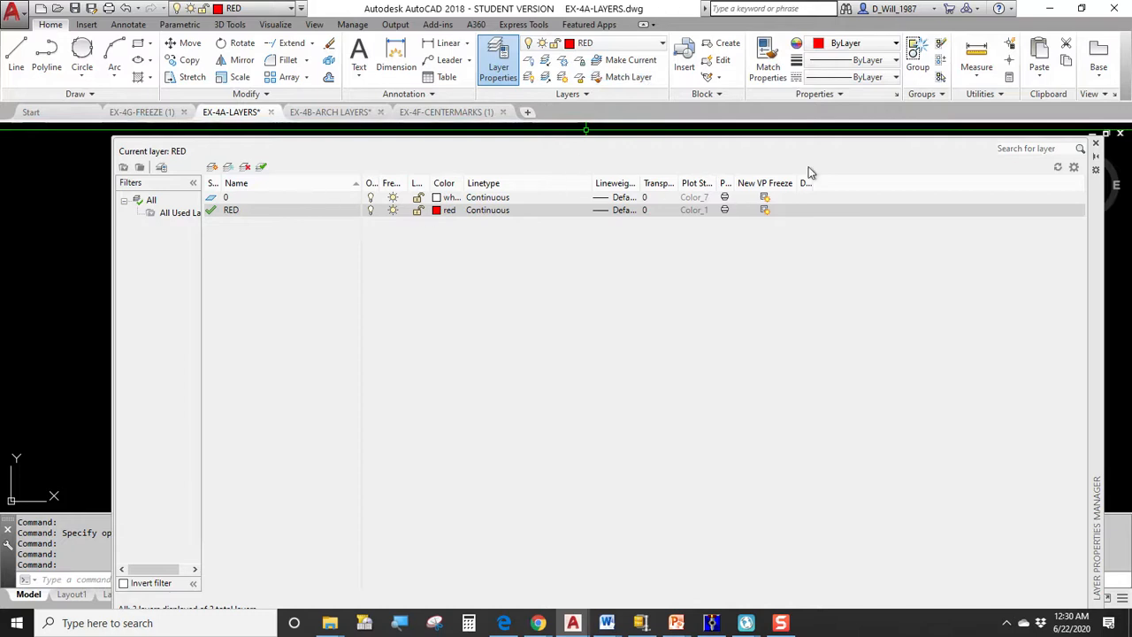
{"action": "left_click", "coordinate": [1095, 142]}
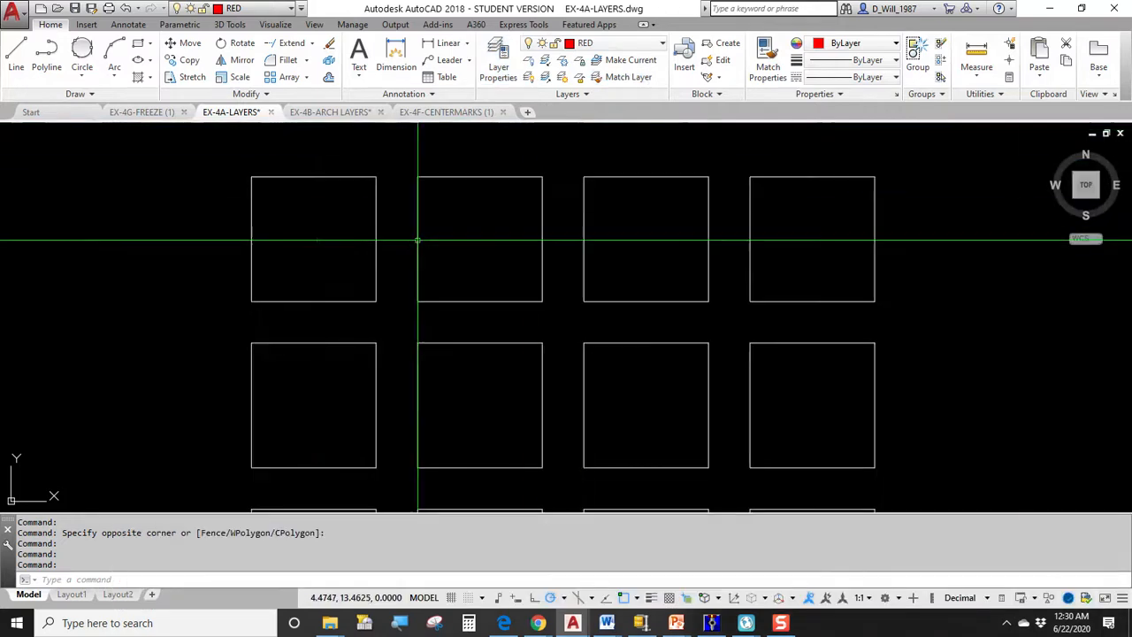
Step: Draw two diagonal lines corner to corner across the first square of the upper row
{"action": "left_click", "coordinate": [15, 58]}
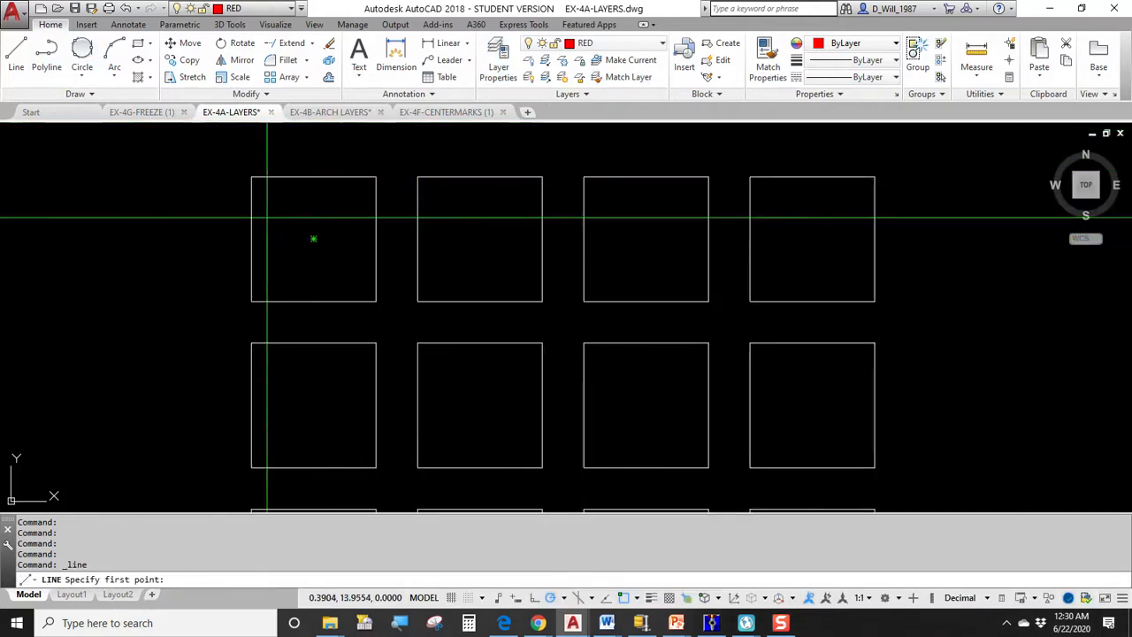
{"action": "left_click", "coordinate": [252, 178]}
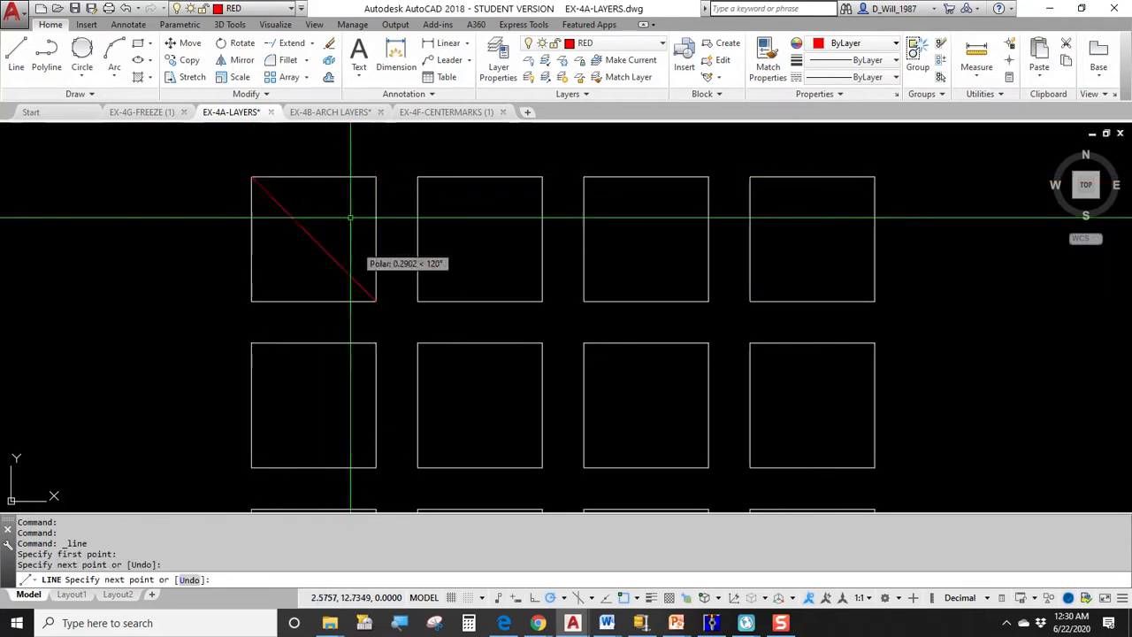
{"action": "left_click", "coordinate": [376, 300]}
{"action": "key", "text": "Return"}
{"action": "key", "text": "Return"}
{"action": "left_click", "coordinate": [376, 177]}
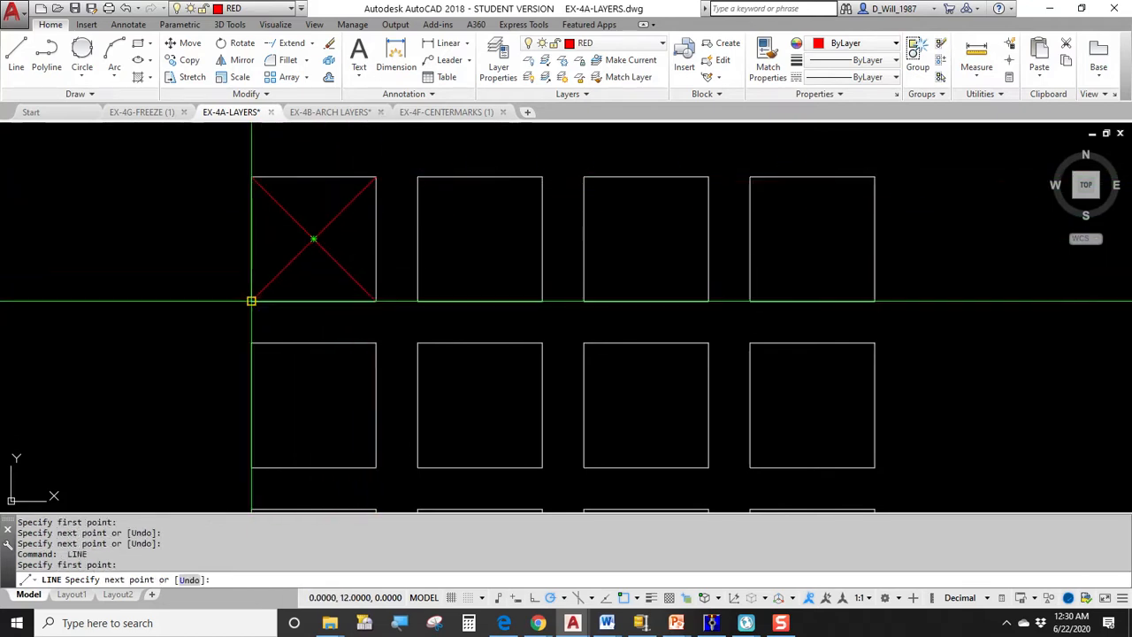
{"action": "left_click", "coordinate": [251, 300]}
{"action": "key", "text": "Return"}
Step: Draw a diamond of four lines joining the midpoints of the first square's sides
{"action": "key", "text": "Return"}
{"action": "left_click", "coordinate": [313, 177]}
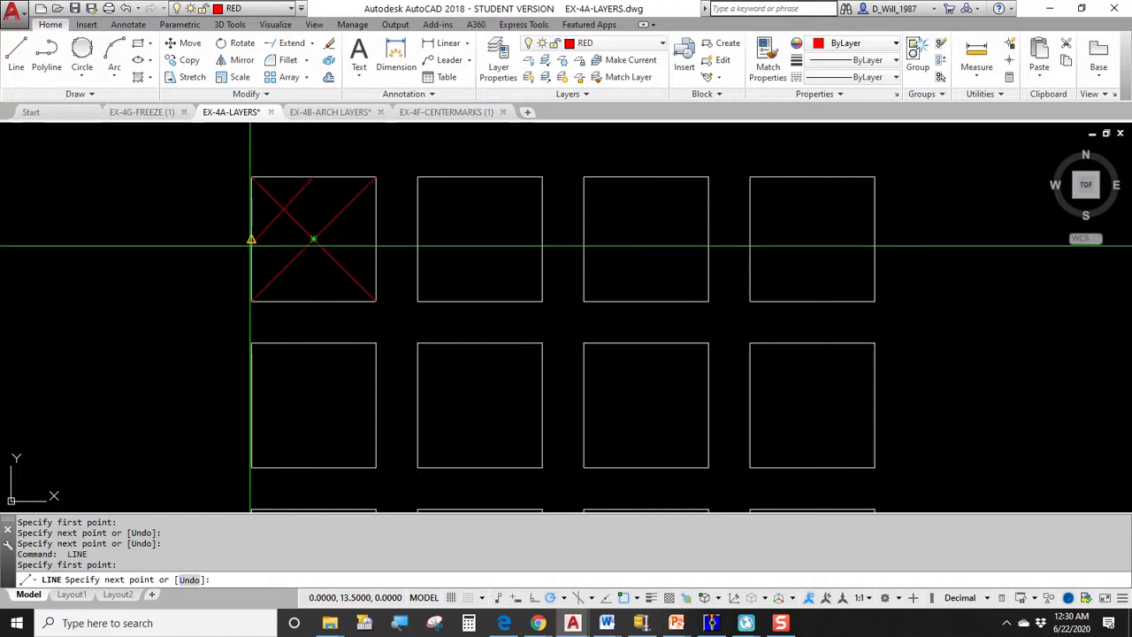
{"action": "left_click", "coordinate": [252, 239]}
{"action": "left_click", "coordinate": [313, 301]}
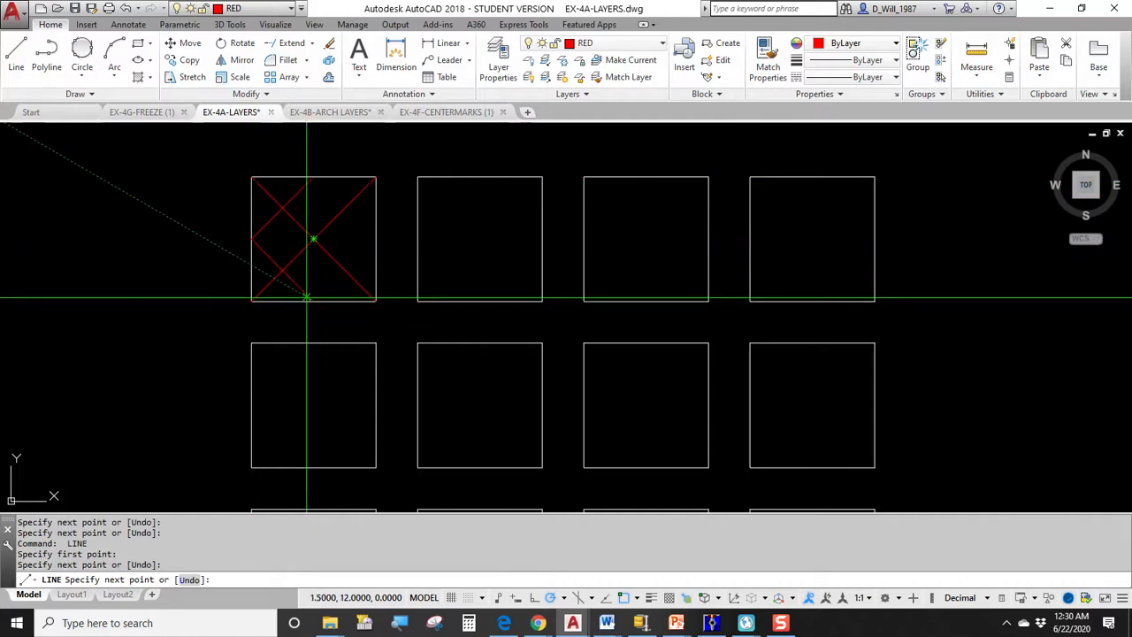
{"action": "left_click", "coordinate": [376, 239]}
{"action": "left_click", "coordinate": [313, 176]}
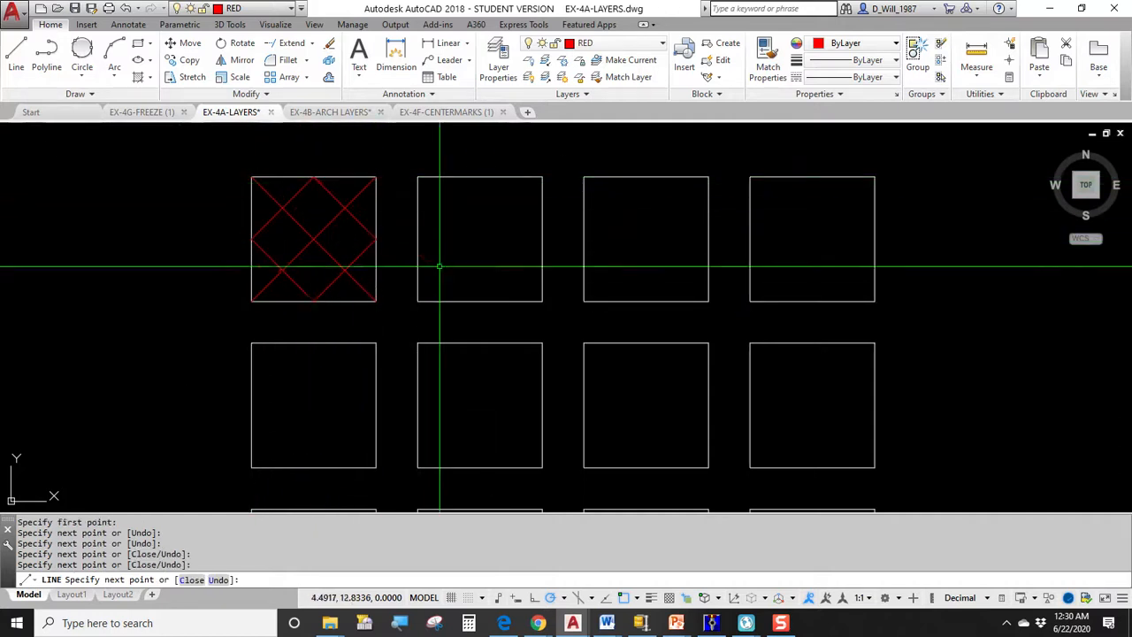
{"action": "key", "text": "Return"}
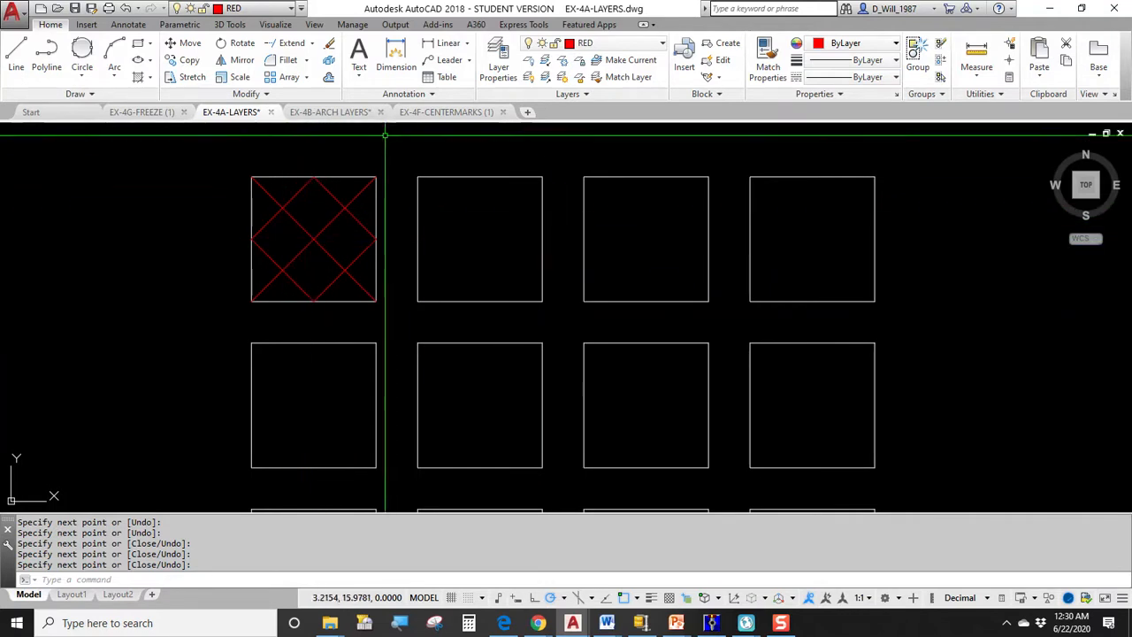
Step: Check which layer the first square's outline is on and which layer one of its diamond lines is on
{"action": "left_click", "coordinate": [349, 177]}
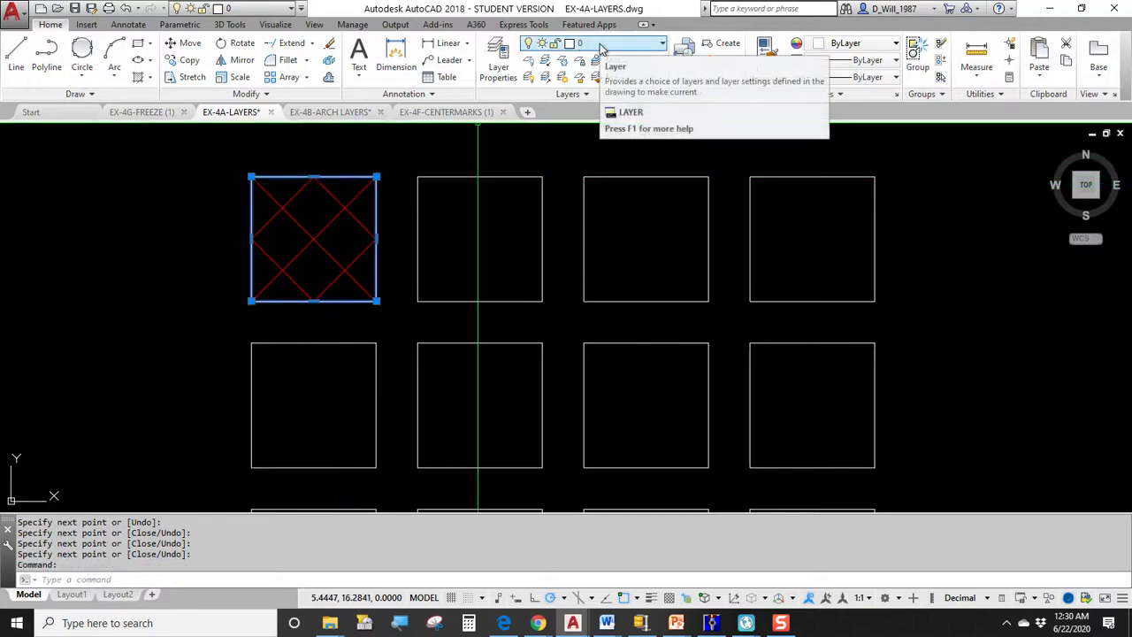
{"action": "key", "text": "Escape"}
{"action": "left_click", "coordinate": [358, 185]}
{"action": "left_click", "coordinate": [336, 166]}
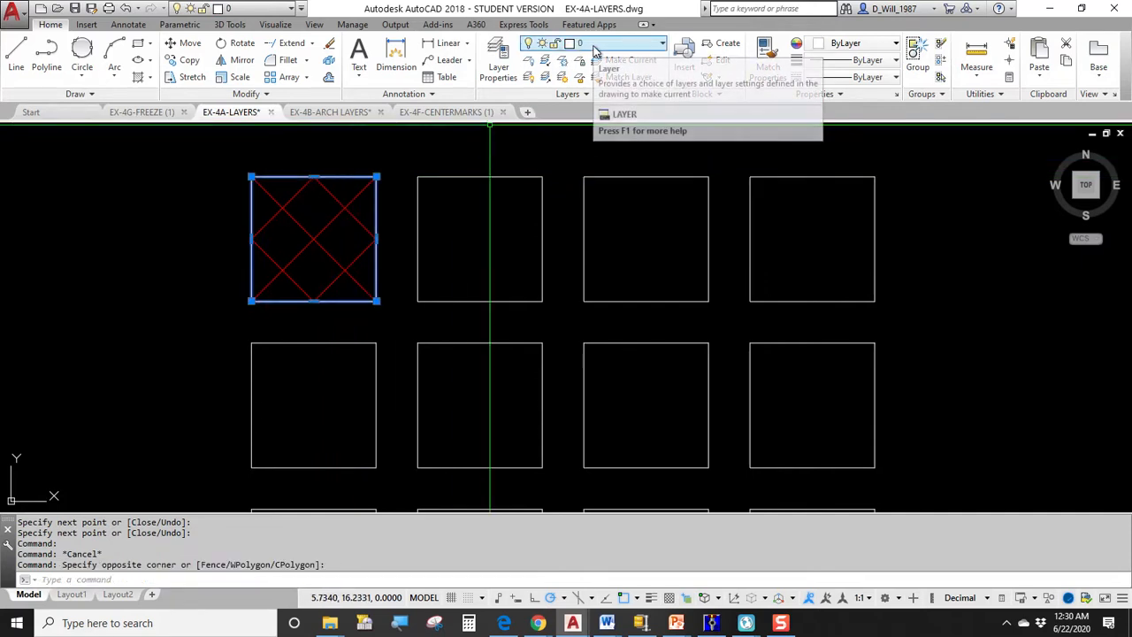
{"action": "key", "text": "Escape"}
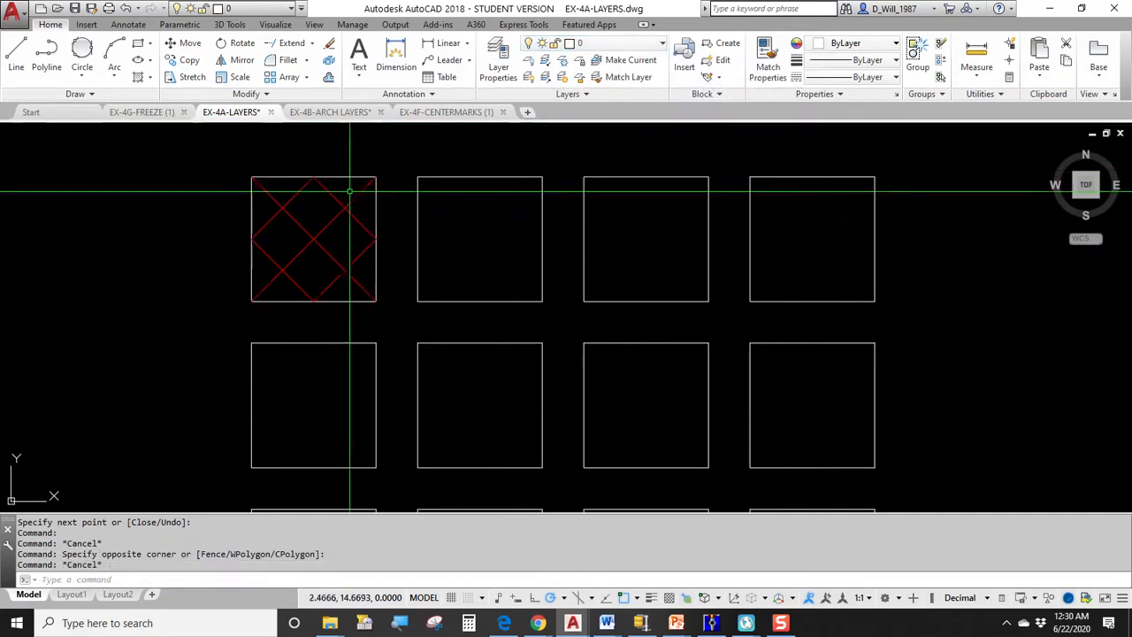
{"action": "left_click", "coordinate": [339, 200]}
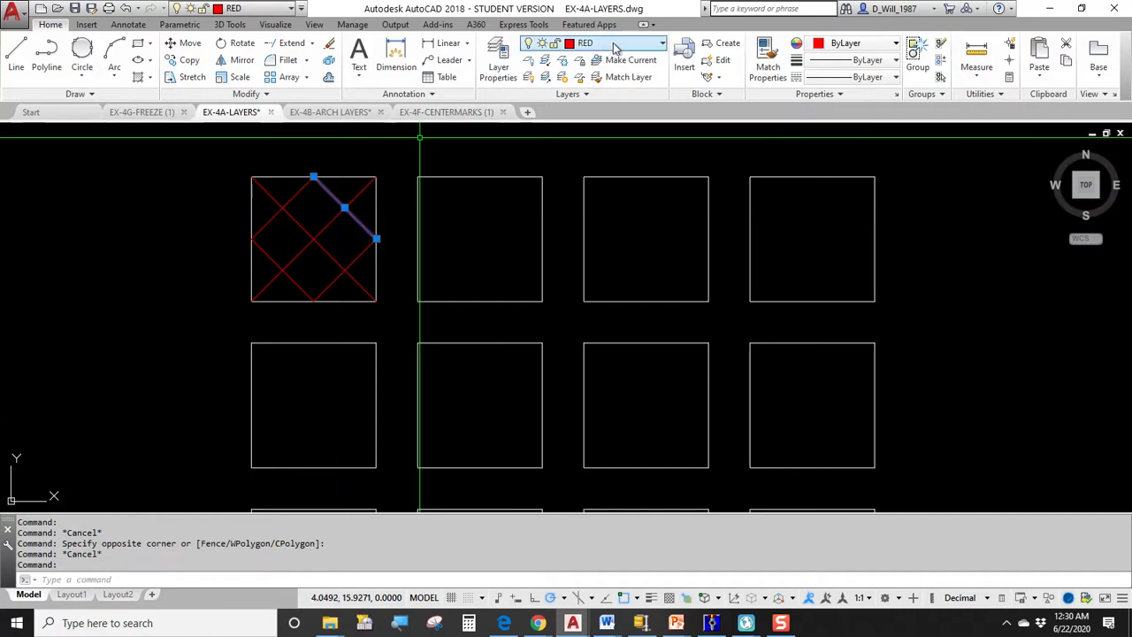
{"action": "key", "text": "Escape"}
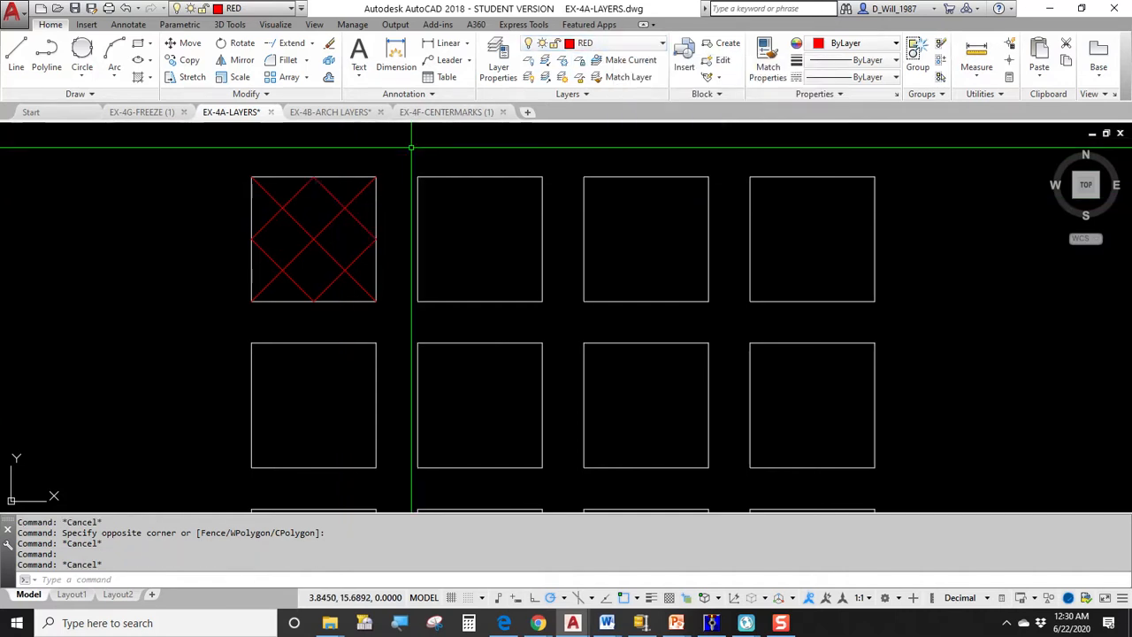
Step: Move the first square's outline from layer 0 to the RED layer
{"action": "left_click", "coordinate": [352, 178]}
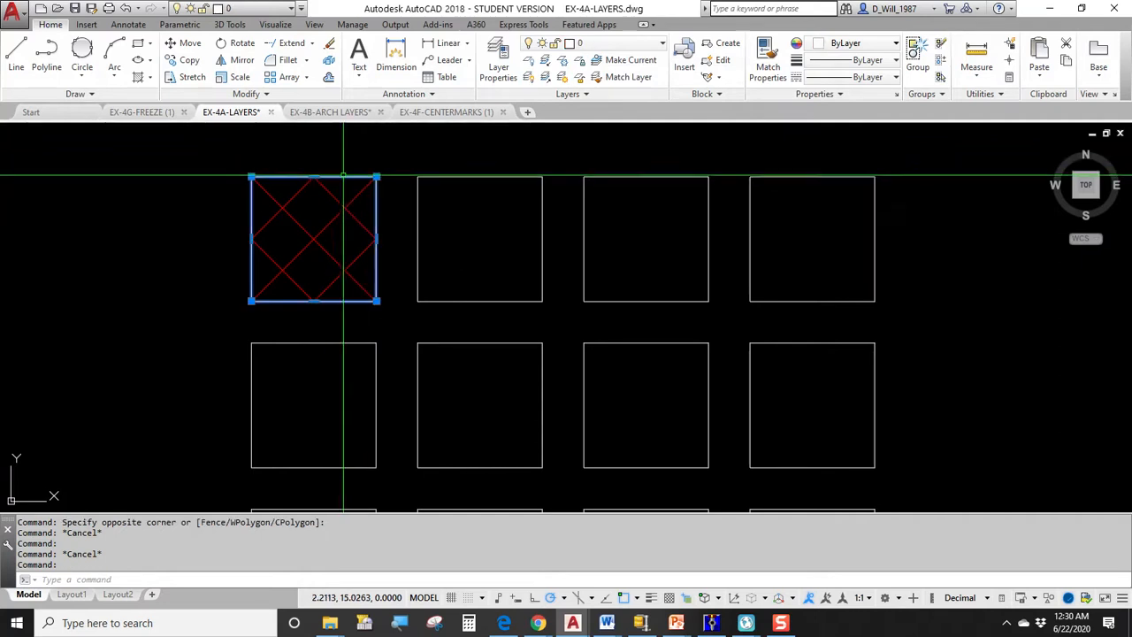
{"action": "left_click", "coordinate": [599, 44]}
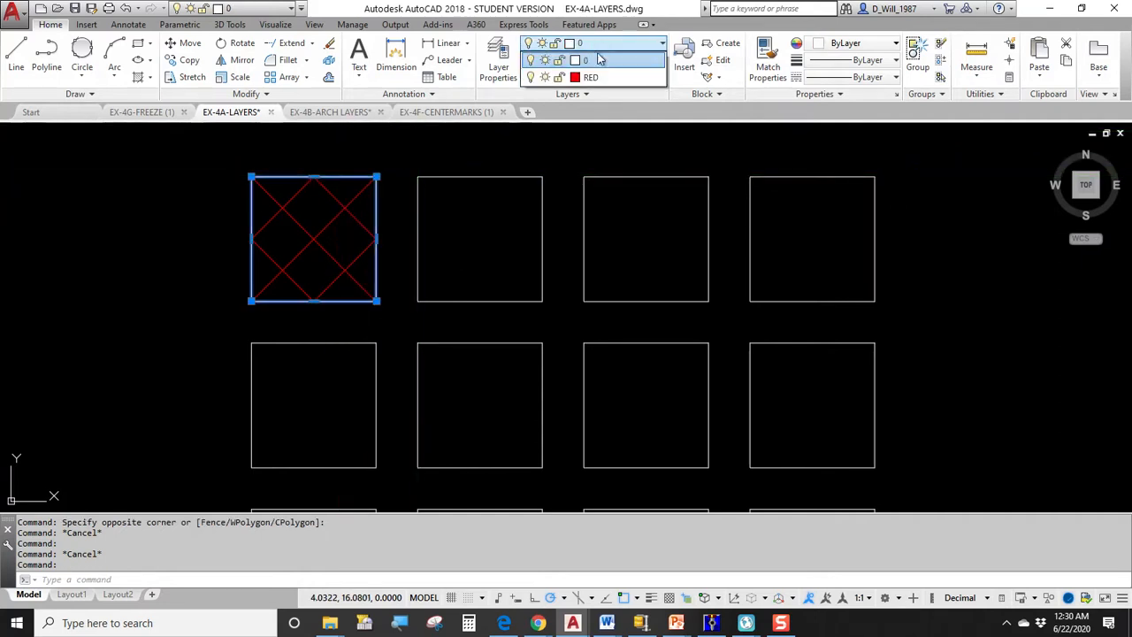
{"action": "left_click", "coordinate": [594, 77]}
{"action": "left_click", "coordinate": [599, 79]}
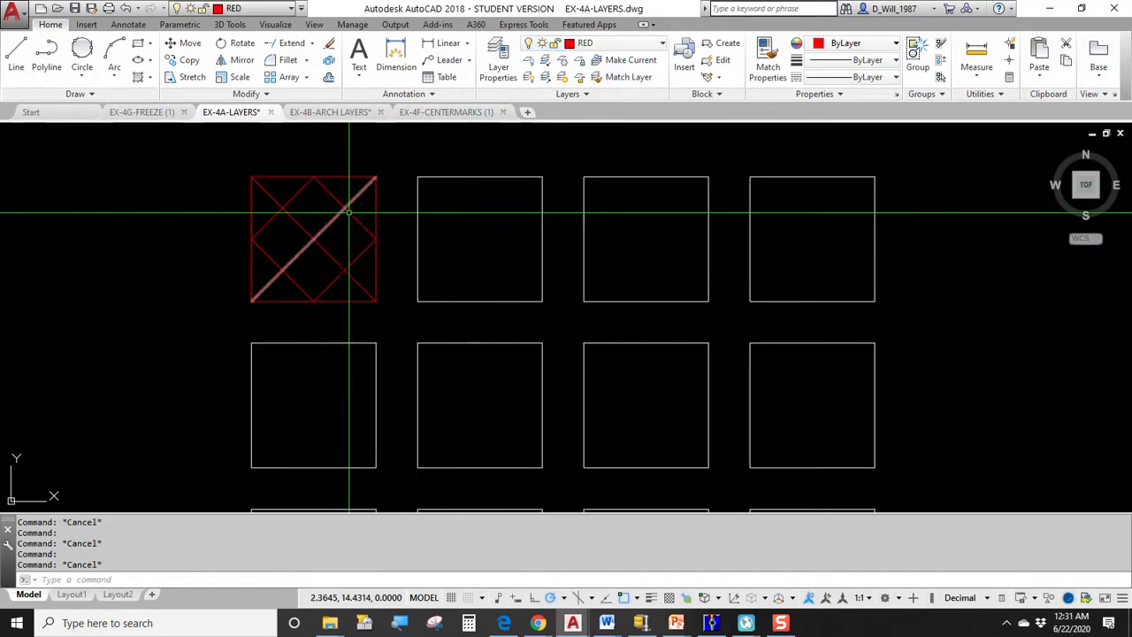
Step: Select the first square together with all its inner lines to check their layer
{"action": "left_click", "coordinate": [376, 177]}
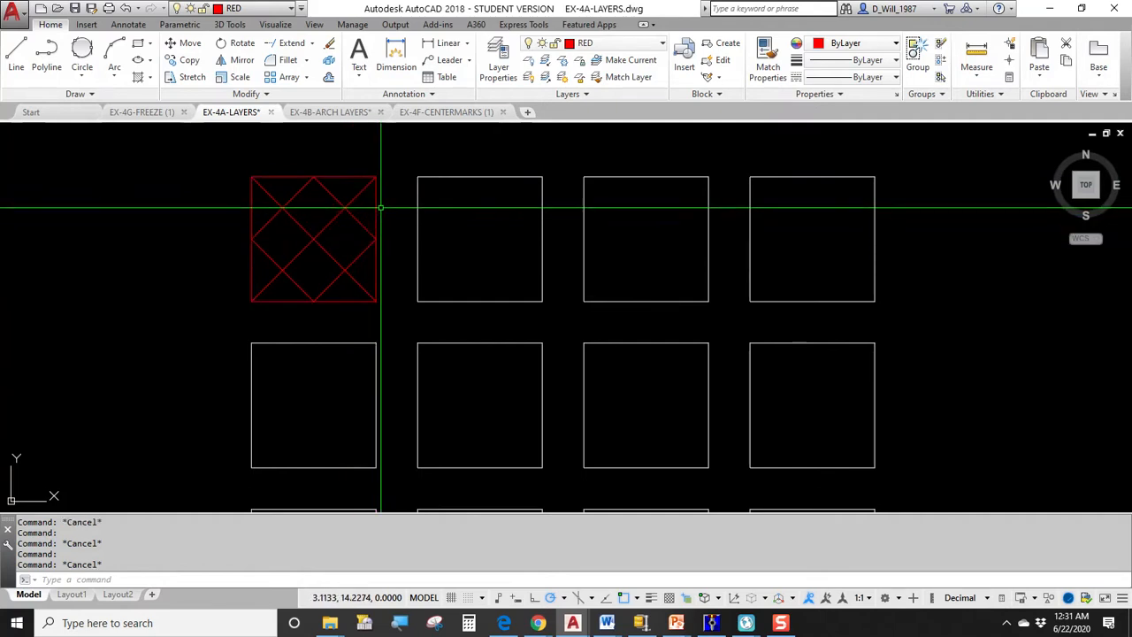
{"action": "key", "text": "Escape"}
{"action": "left_click", "coordinate": [387, 162]}
{"action": "left_click", "coordinate": [230, 311]}
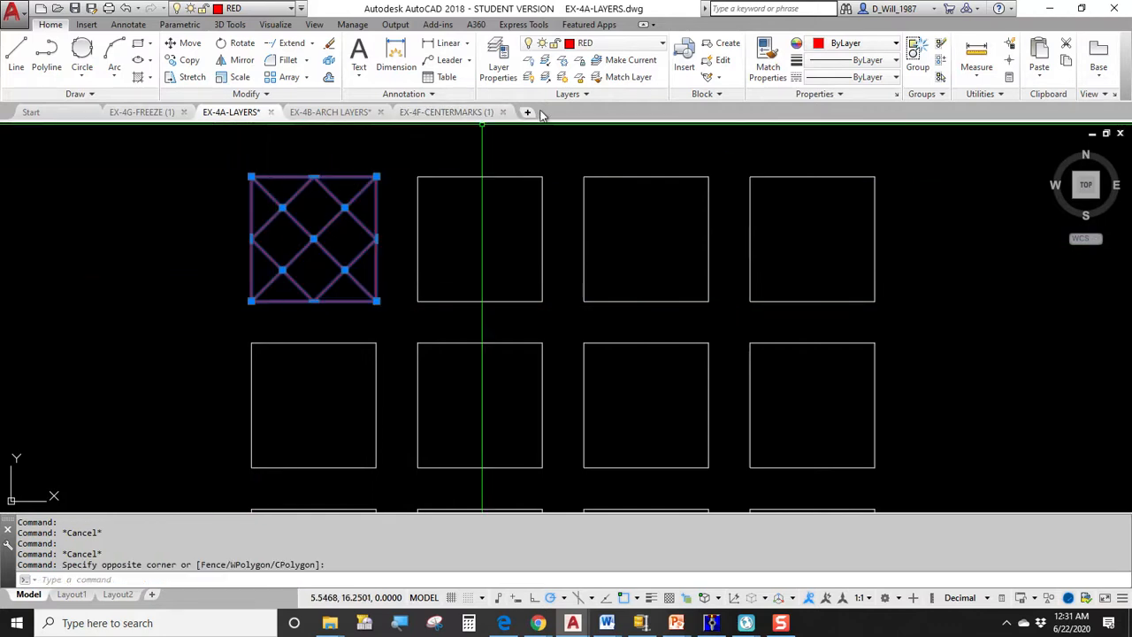
Step: Move the first square and all its inner lines to layer 0
{"action": "left_click", "coordinate": [605, 47]}
{"action": "left_click", "coordinate": [604, 58]}
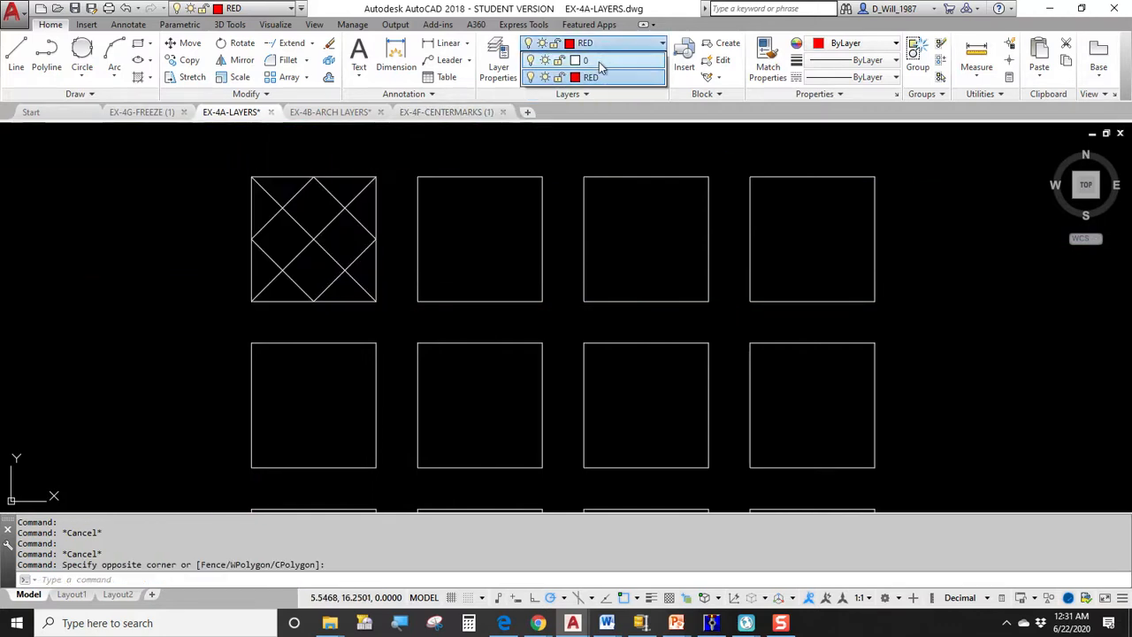
{"action": "key", "text": "Escape"}
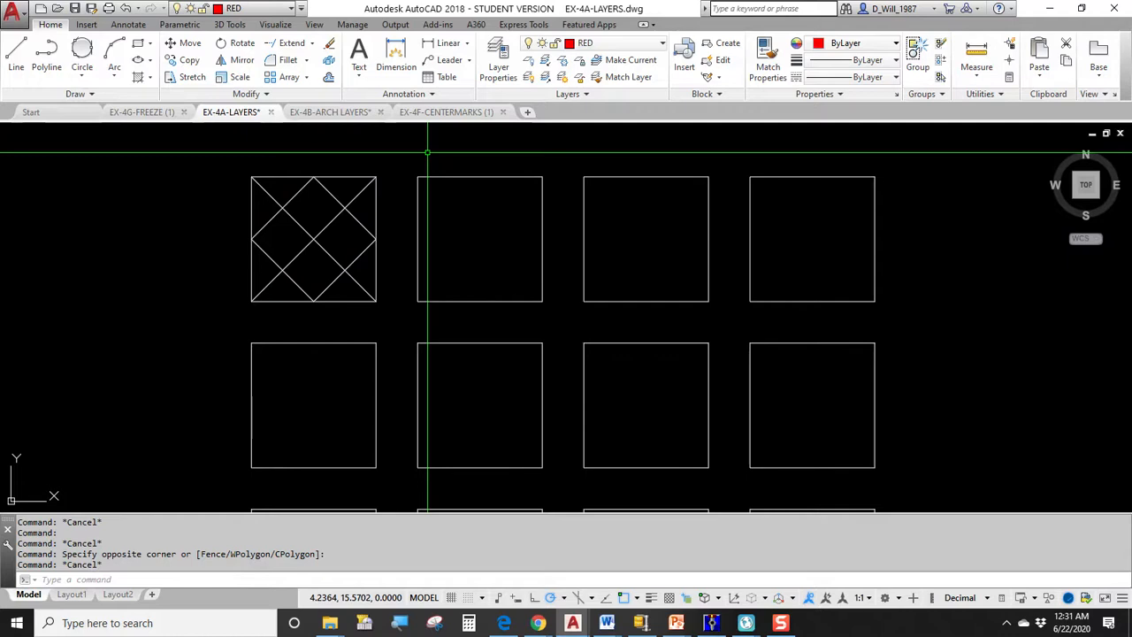
Step: Move the first square's outline and all its inner lines to the RED layer
{"action": "left_click", "coordinate": [395, 157]}
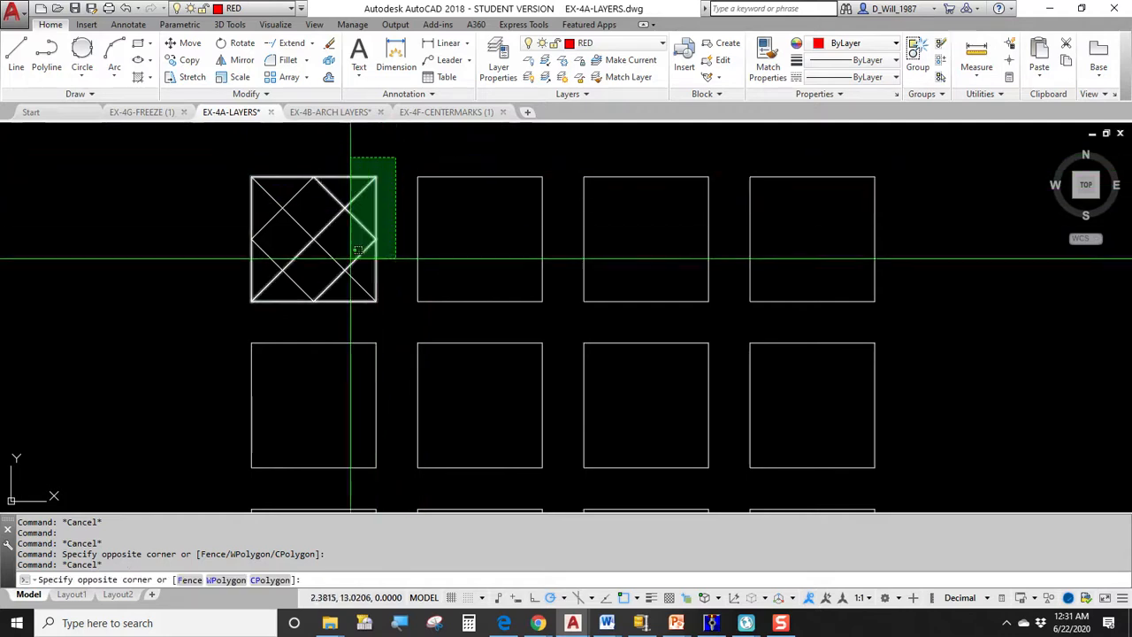
{"action": "left_click", "coordinate": [254, 317]}
{"action": "left_click", "coordinate": [605, 49]}
{"action": "left_click", "coordinate": [601, 72]}
{"action": "key", "text": "Escape"}
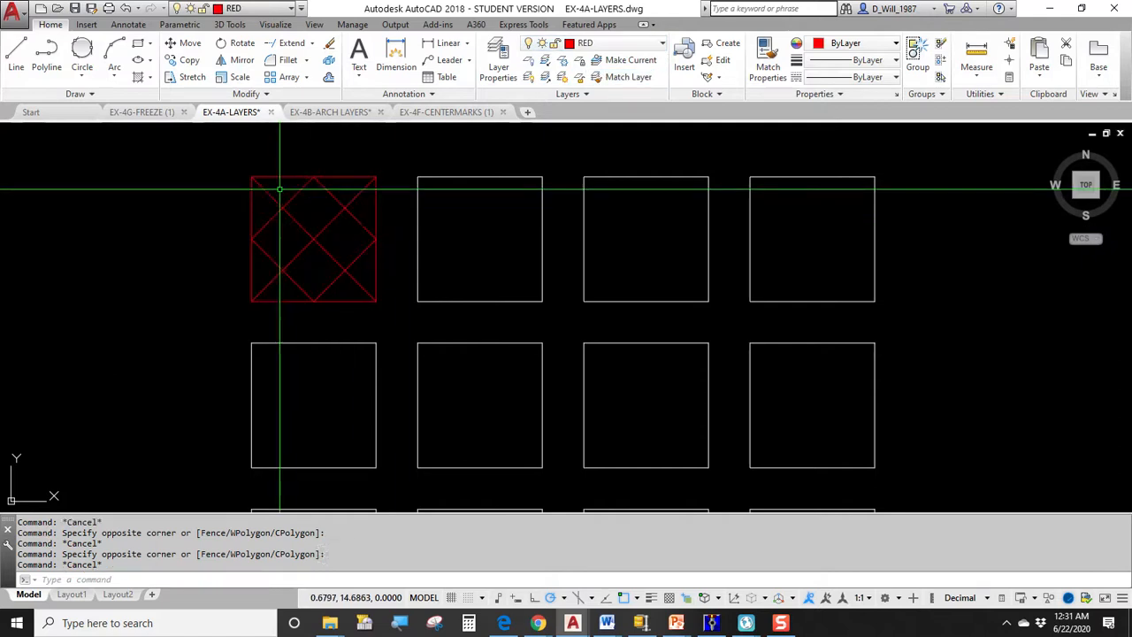
{"action": "key", "text": "Escape"}
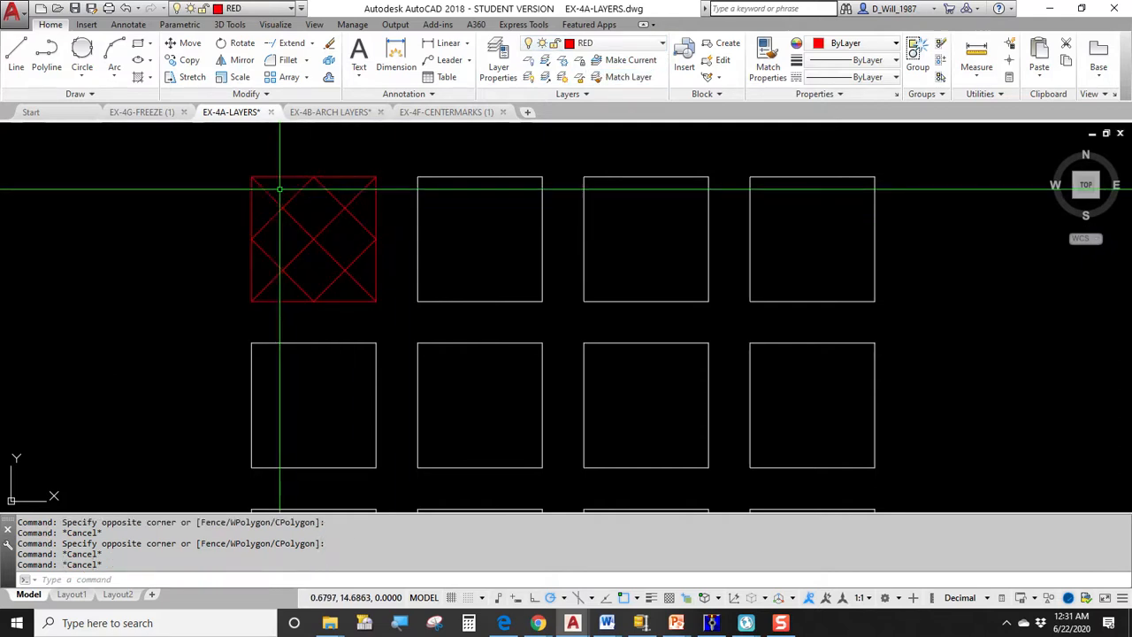
Step: Create a new layer named GREEN
{"action": "left_click", "coordinate": [500, 55]}
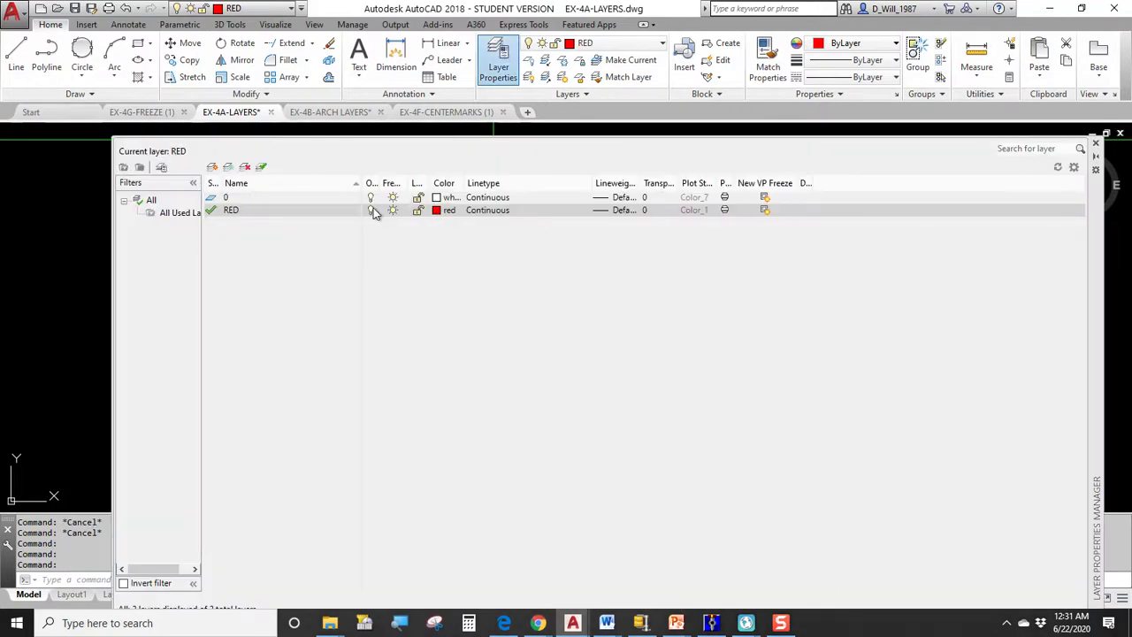
{"action": "left_click", "coordinate": [213, 168]}
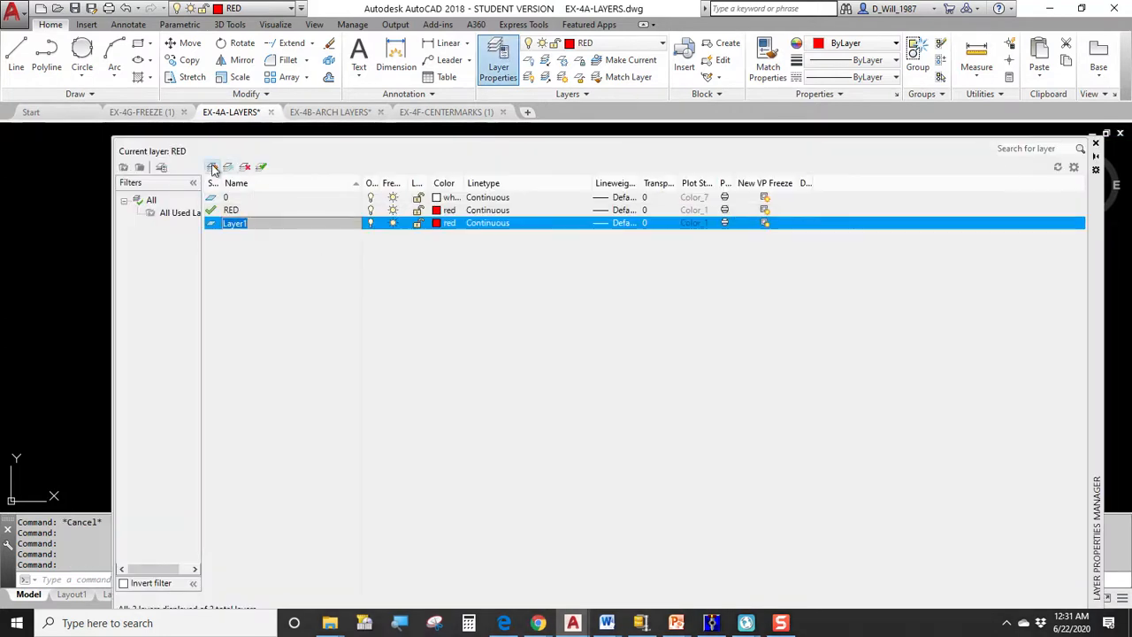
{"action": "type", "text": "GREEN"}
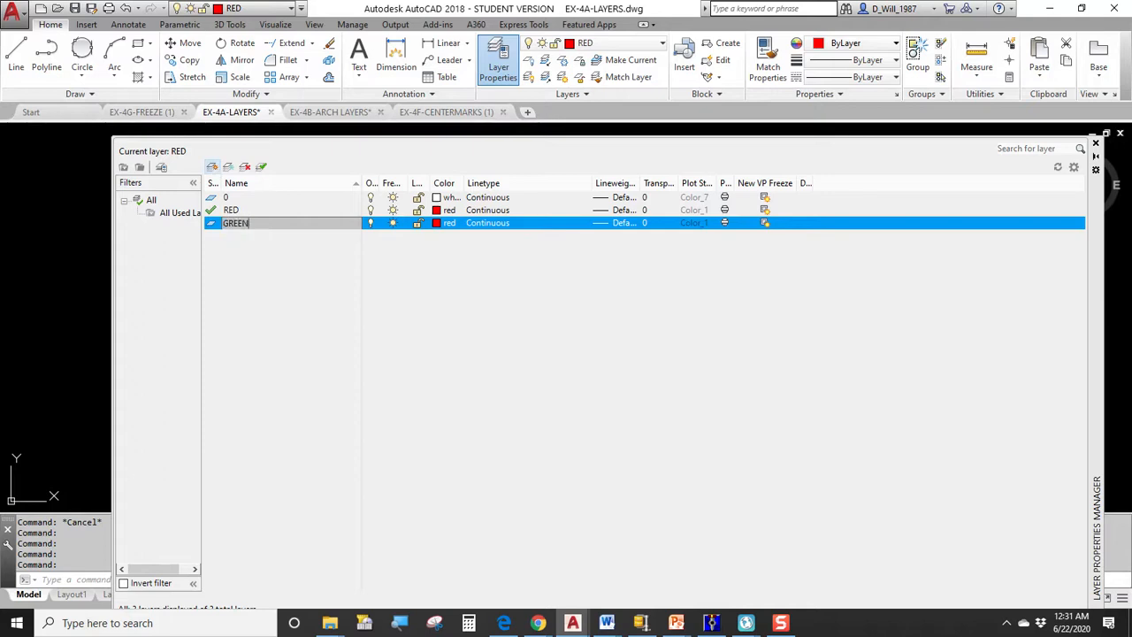
{"action": "key", "text": "Return"}
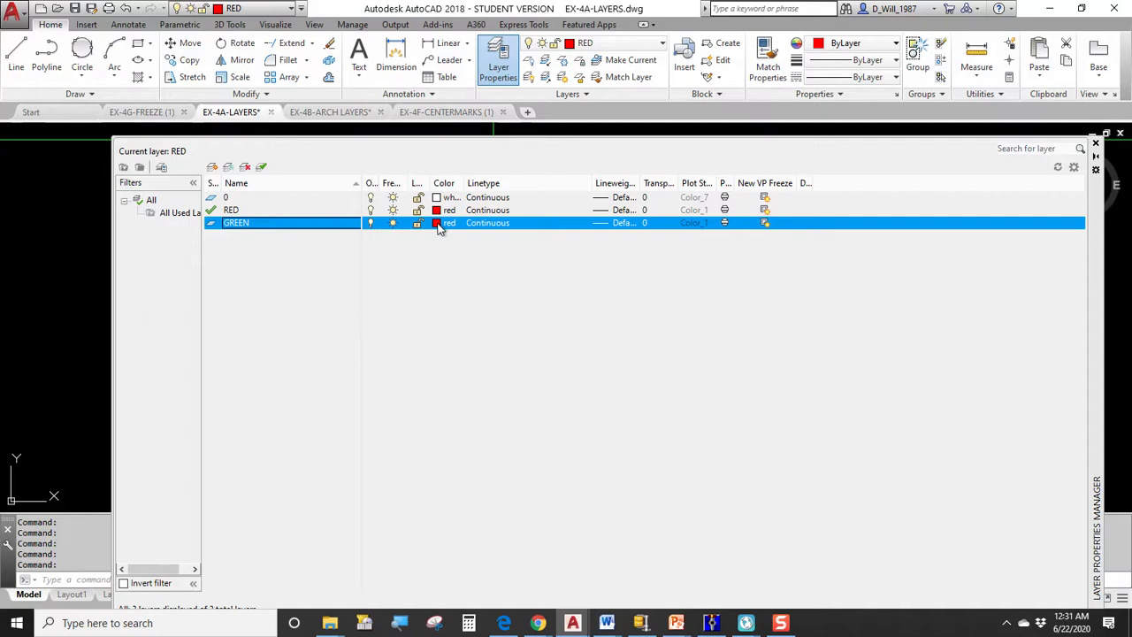
Step: Make layer 0 current, create a trial layer from it and delete that trial layer
{"action": "double_click", "coordinate": [230, 202]}
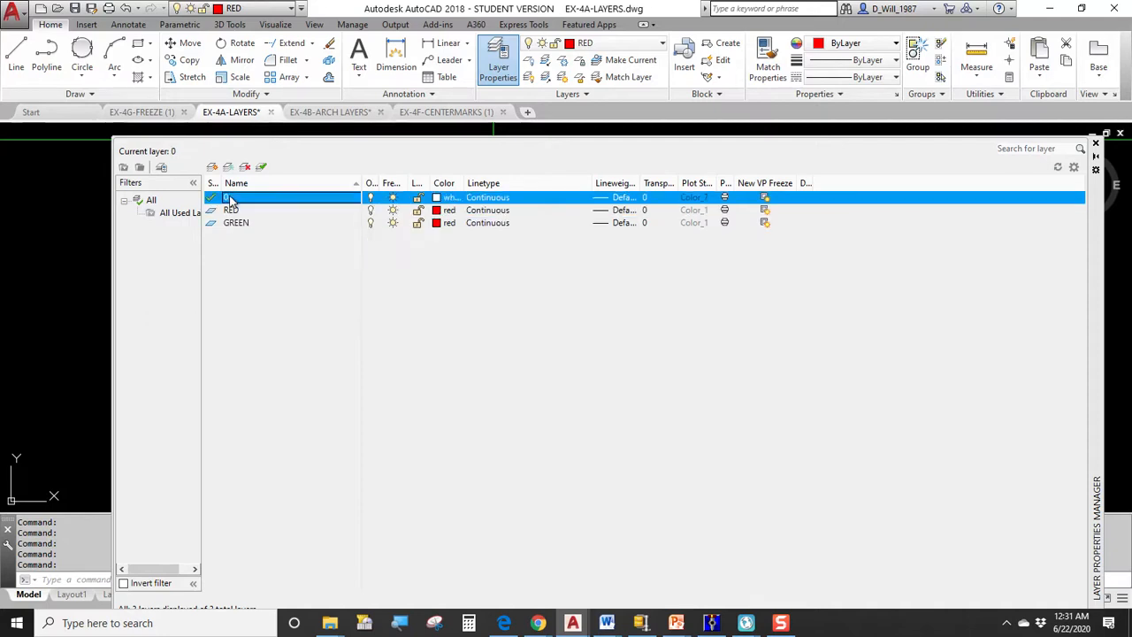
{"action": "left_click", "coordinate": [212, 167]}
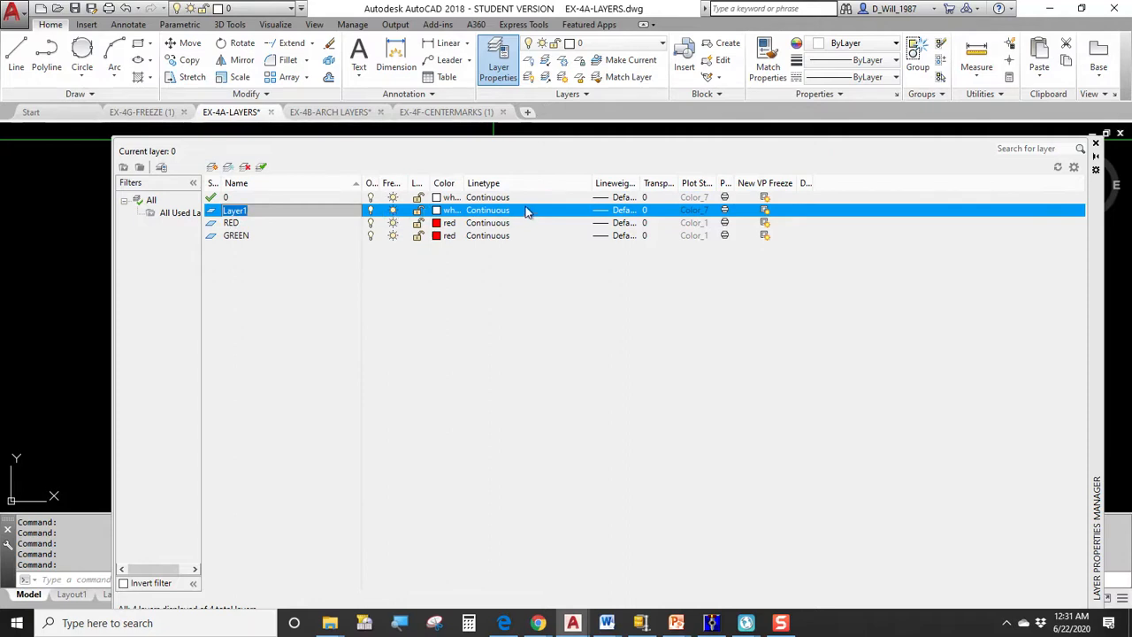
{"action": "left_click", "coordinate": [245, 167]}
Step: Set the GREEN layer's color to green
{"action": "left_click", "coordinate": [248, 223]}
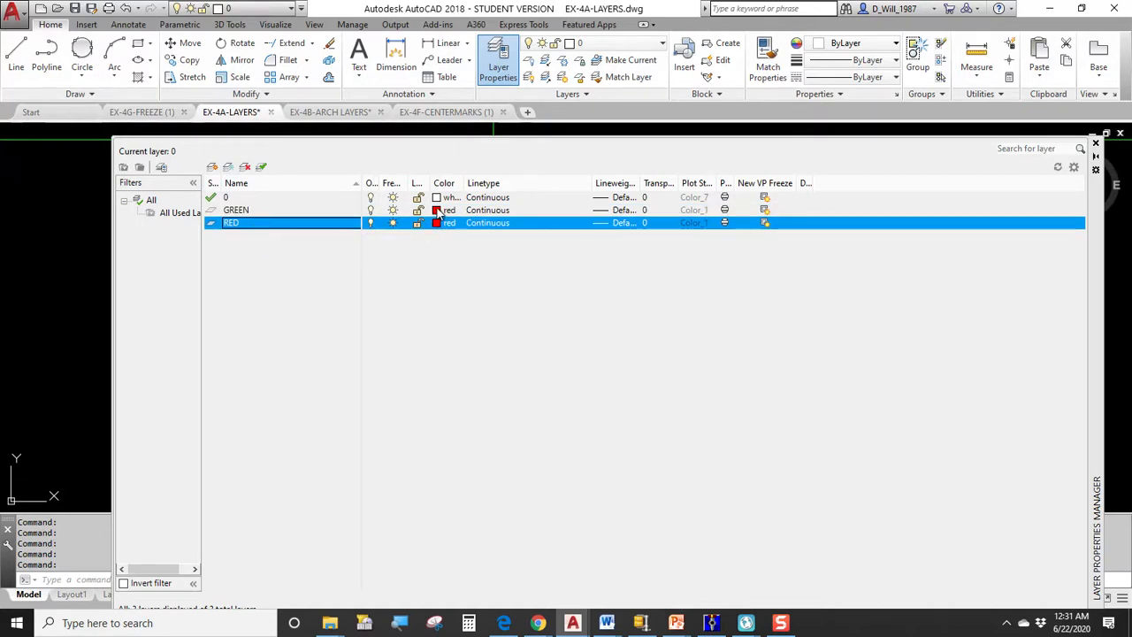
{"action": "left_click", "coordinate": [240, 215]}
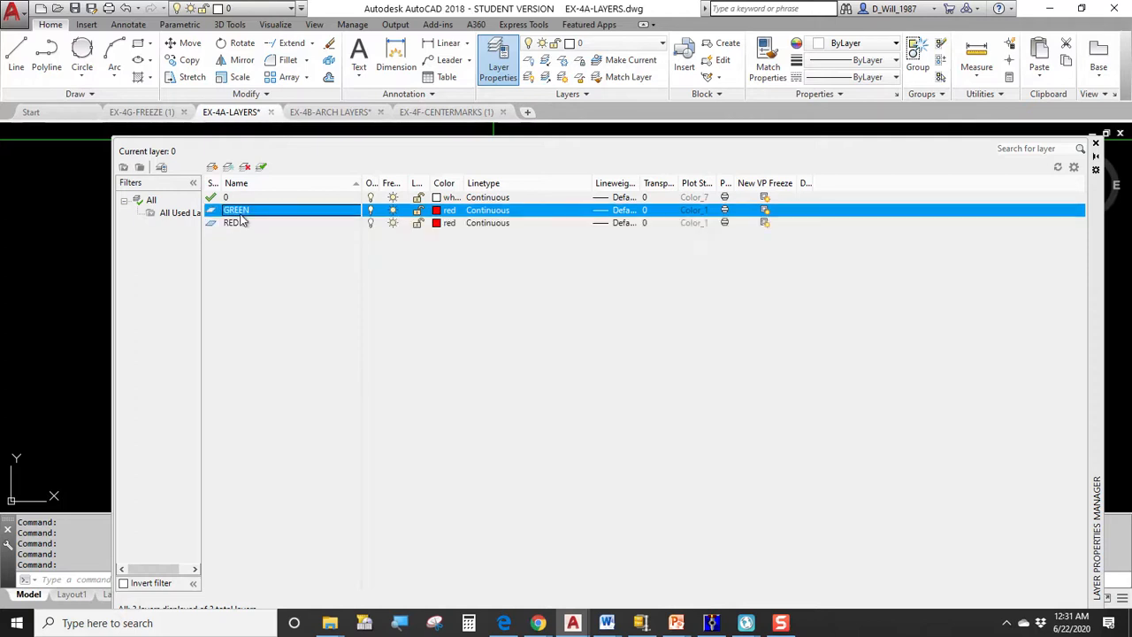
{"action": "left_click", "coordinate": [440, 212]}
{"action": "left_click", "coordinate": [481, 343]}
{"action": "left_click", "coordinate": [543, 423]}
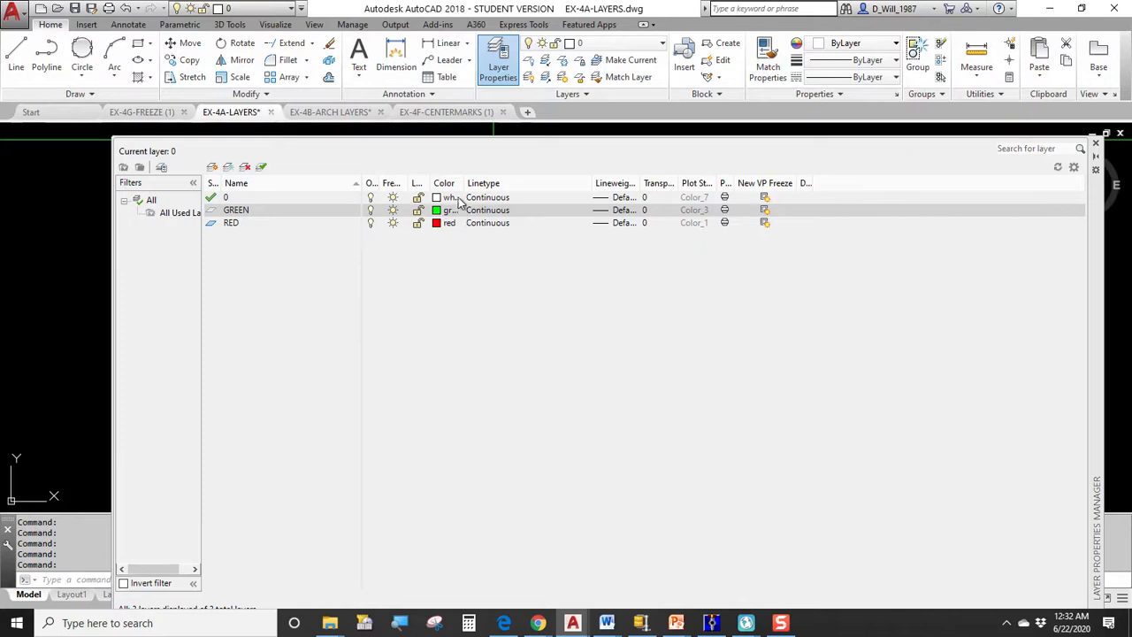
Step: Resize the layer list's columns to show their full headings, and make GREEN the current layer
{"action": "mouse_move", "coordinate": [460, 180]}
{"action": "left_mouse_down"}
{"action": "mouse_move", "coordinate": [492, 183]}
{"action": "mouse_move", "coordinate": [464, 183]}
{"action": "mouse_move", "coordinate": [482, 183]}
{"action": "left_mouse_up"}
{"action": "mouse_move", "coordinate": [411, 183]}
{"action": "left_mouse_down"}
{"action": "mouse_move", "coordinate": [439, 183]}
{"action": "mouse_move", "coordinate": [401, 182]}
{"action": "left_mouse_up"}
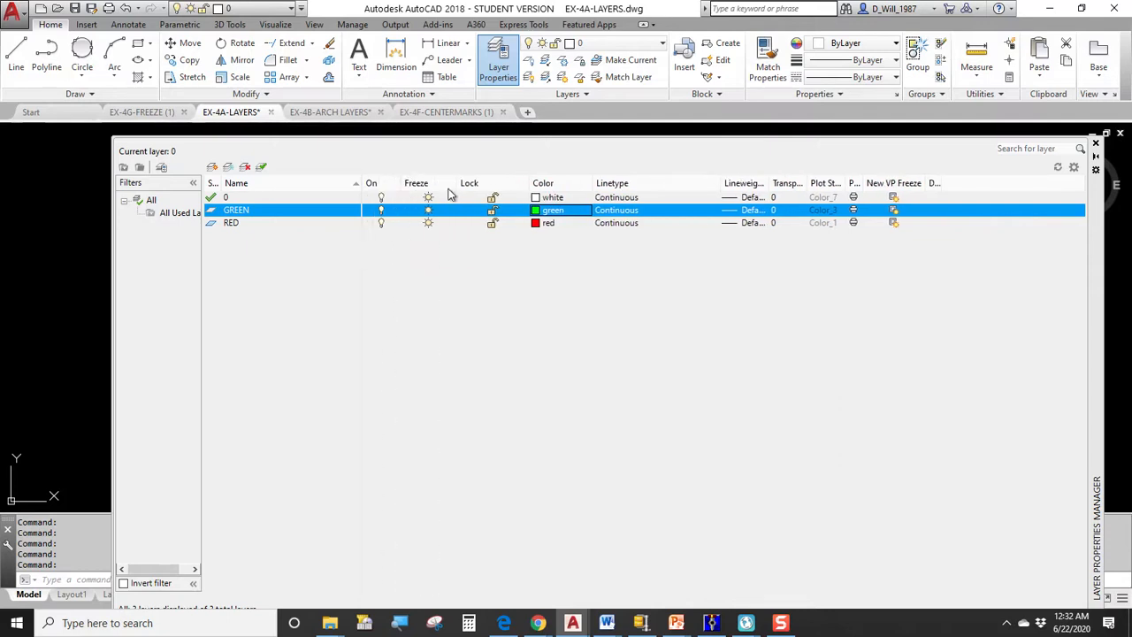
{"action": "left_click_drag", "start_coordinate": [527, 179], "coordinate": [557, 179]}
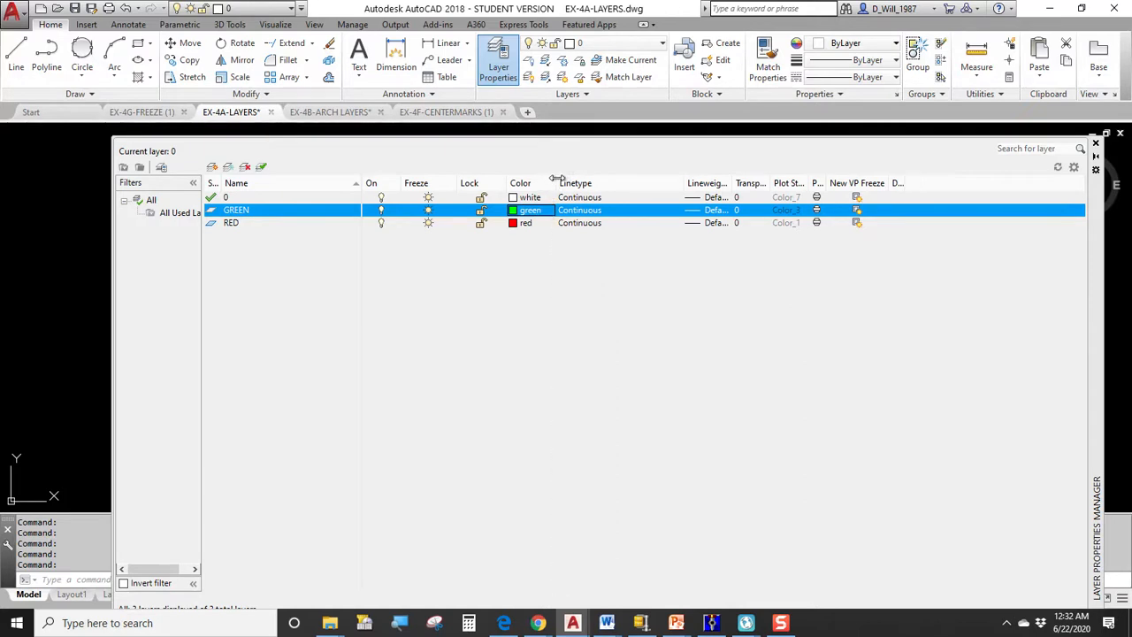
{"action": "left_click_drag", "start_coordinate": [686, 180], "coordinate": [883, 186]}
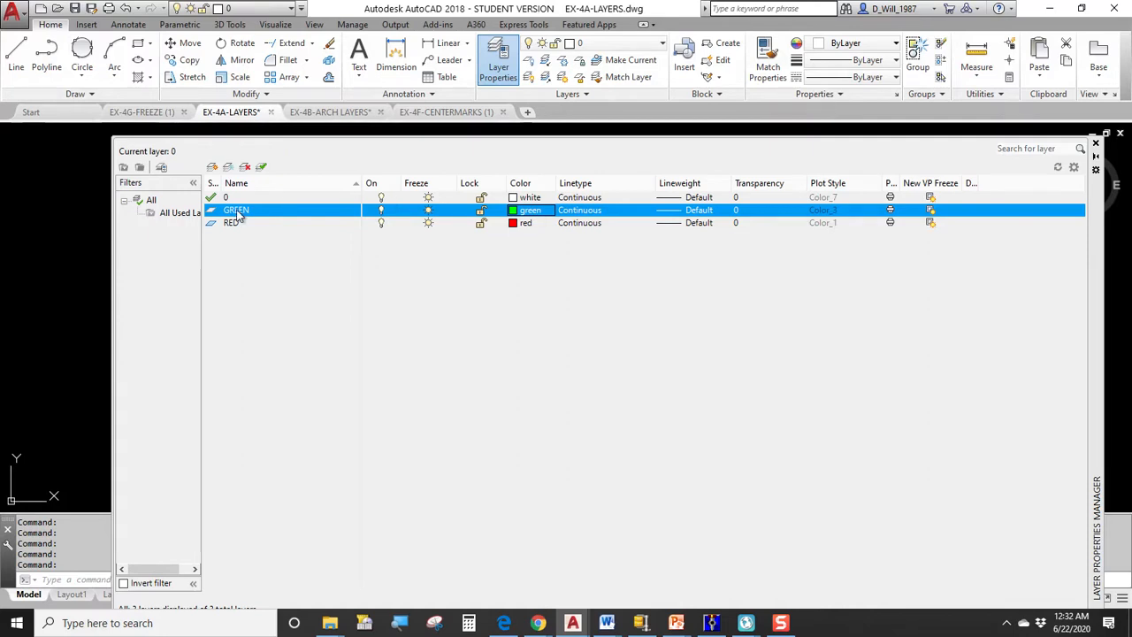
{"action": "left_click", "coordinate": [1096, 143]}
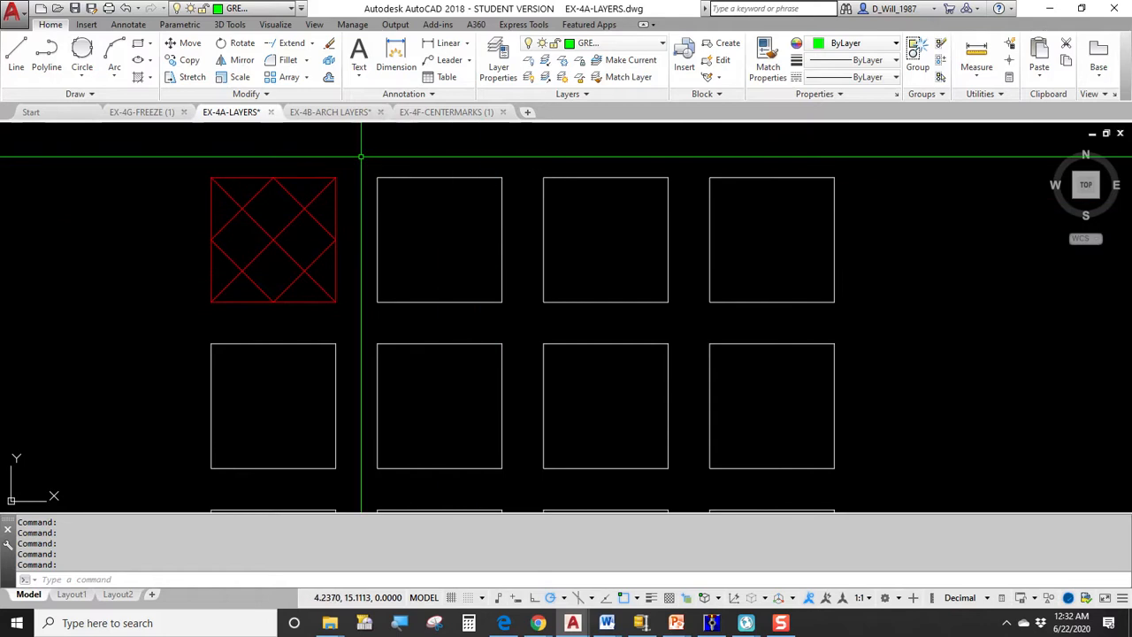
Step: Draw three concentric circles centered in the second square: one touching its sides, one about 0.86 in radius and one about 0.3
{"action": "left_click", "coordinate": [87, 76]}
{"action": "left_click", "coordinate": [93, 99]}
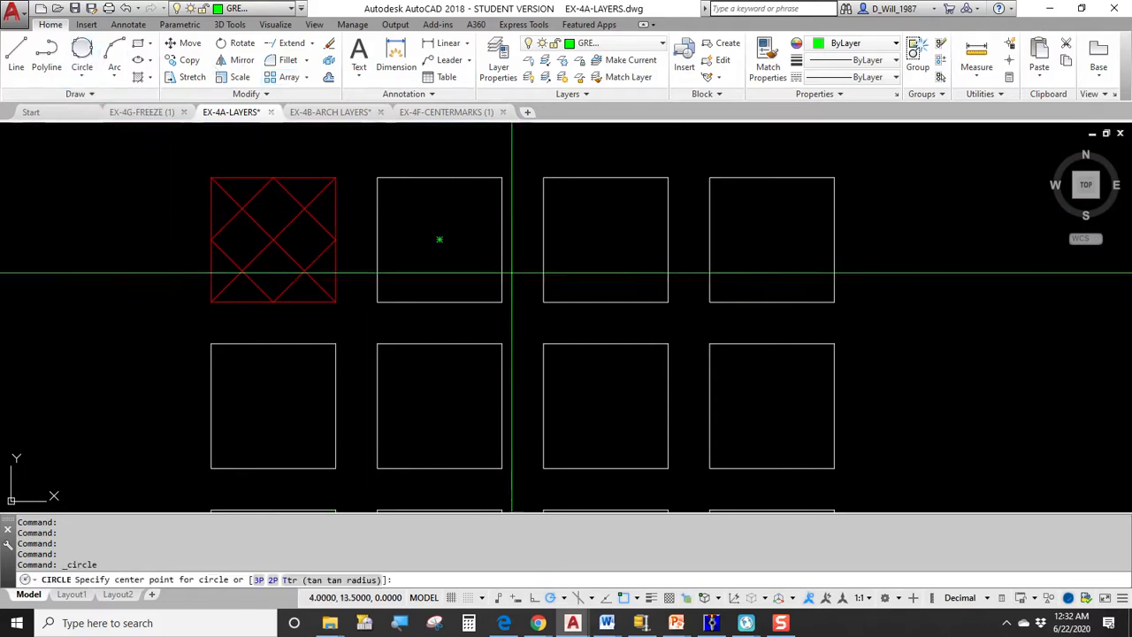
{"action": "left_click", "coordinate": [441, 239]}
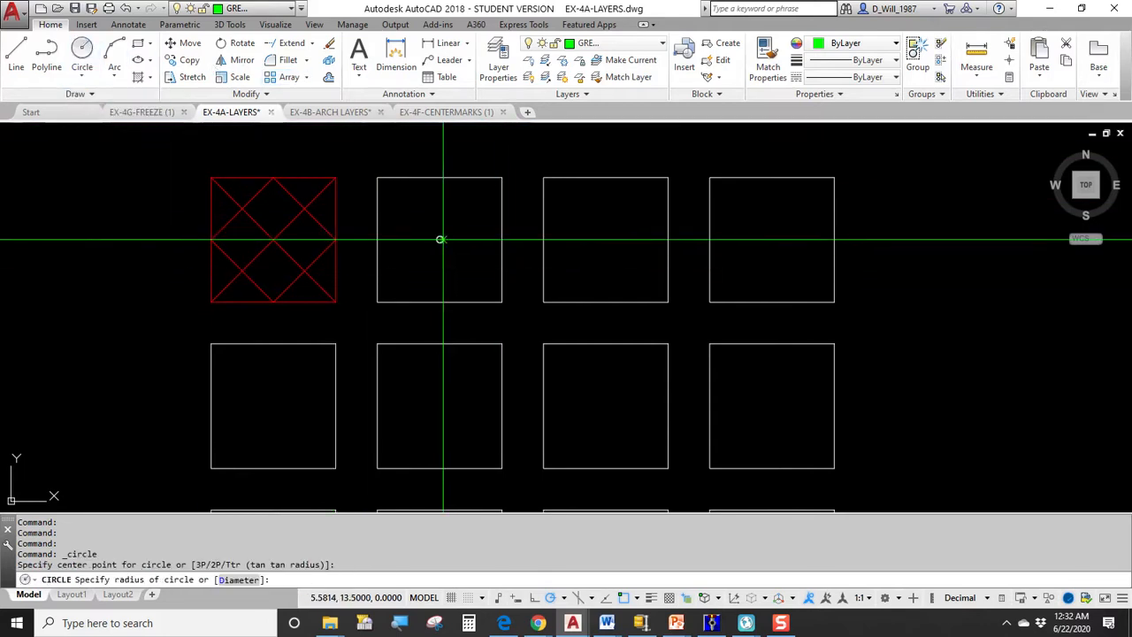
{"action": "left_click", "coordinate": [439, 177]}
{"action": "key", "text": "Return"}
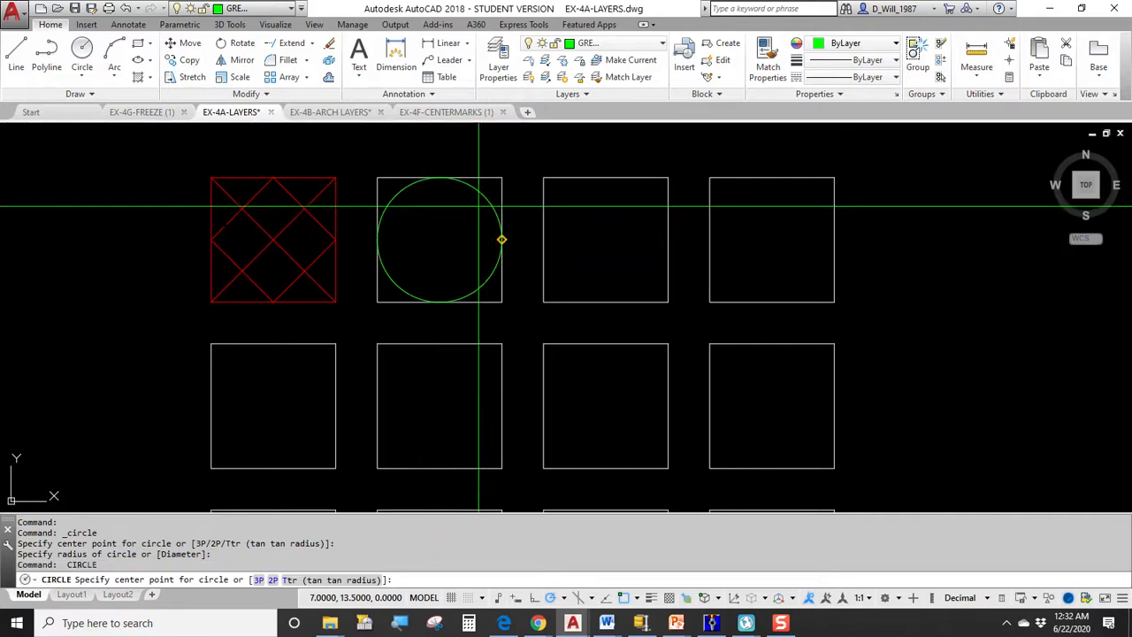
{"action": "left_click", "coordinate": [439, 238]}
{"action": "left_click", "coordinate": [441, 204]}
{"action": "key", "text": "Return"}
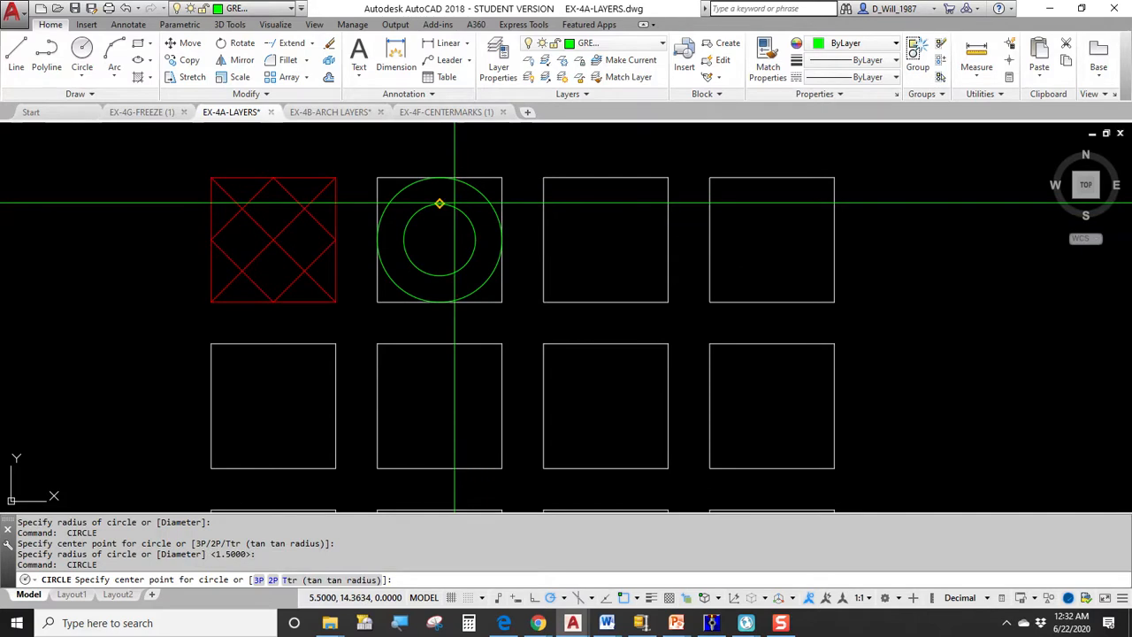
{"action": "left_click", "coordinate": [439, 239]}
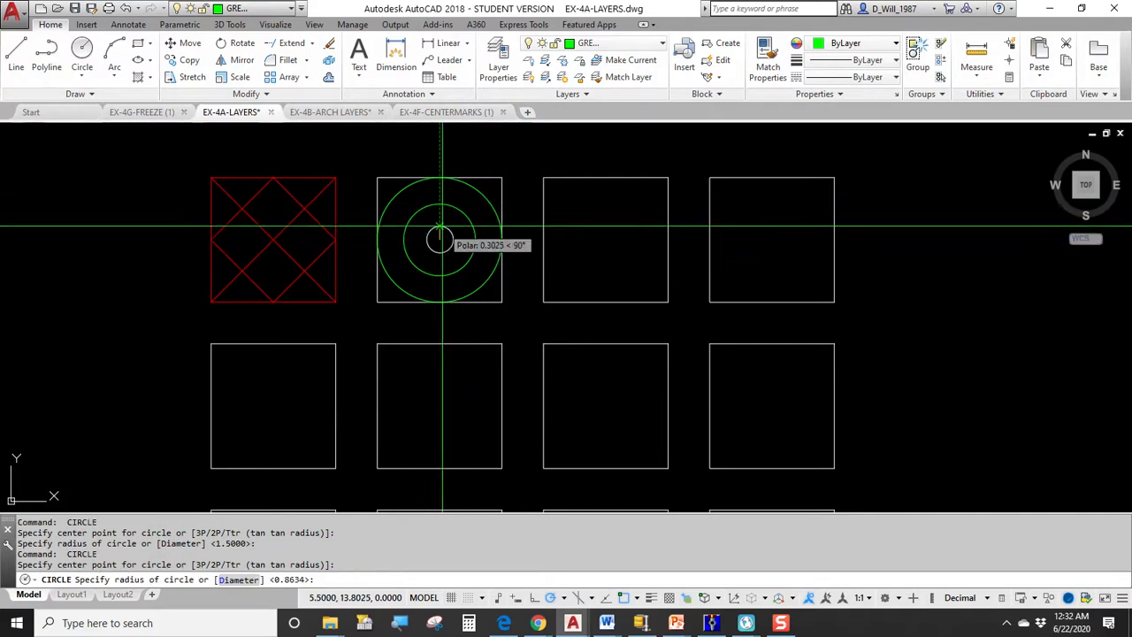
{"action": "left_click", "coordinate": [440, 225]}
{"action": "key", "text": "Escape"}
Step: Move the second square's outline from layer 0 to the GREEN layer
{"action": "left_click", "coordinate": [501, 197]}
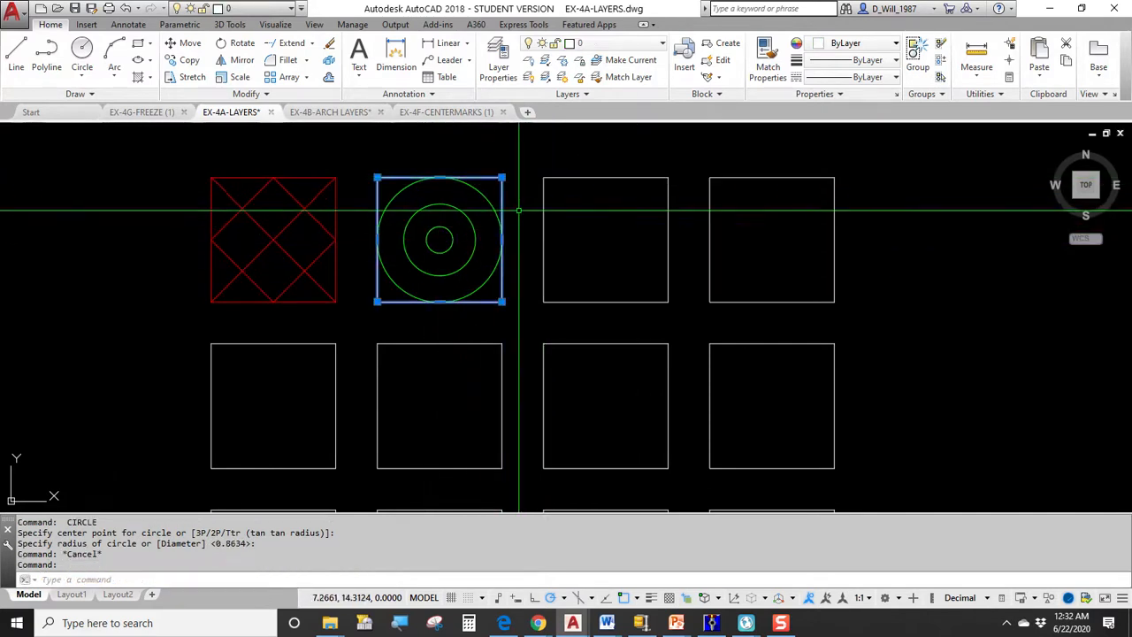
{"action": "left_click", "coordinate": [607, 45]}
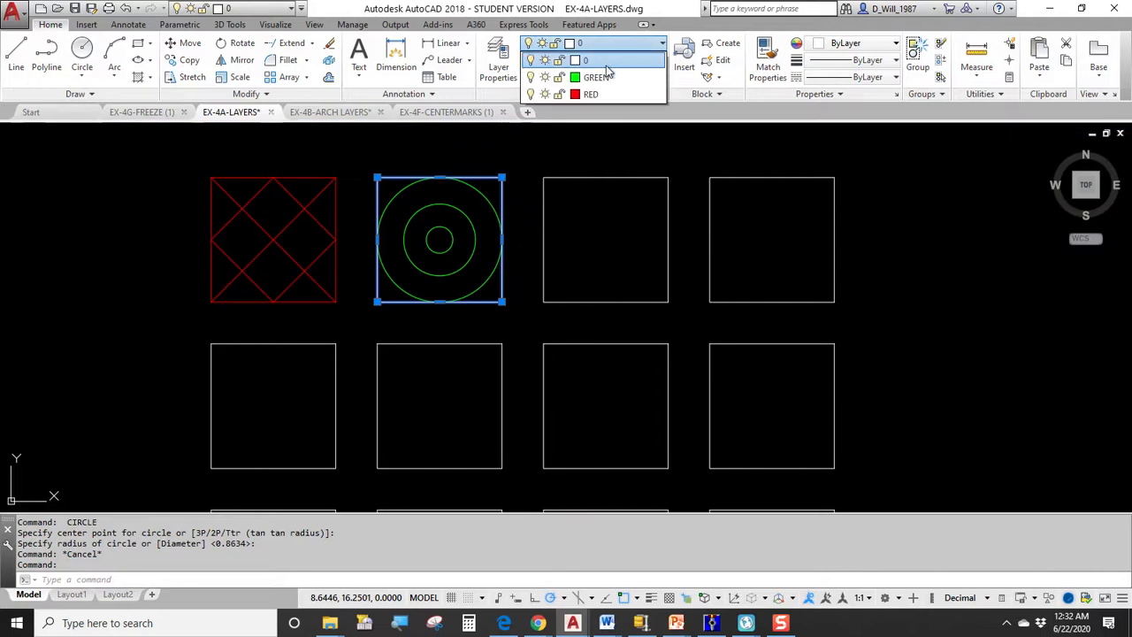
{"action": "left_click", "coordinate": [608, 73]}
{"action": "left_click", "coordinate": [610, 43]}
{"action": "left_click", "coordinate": [619, 66]}
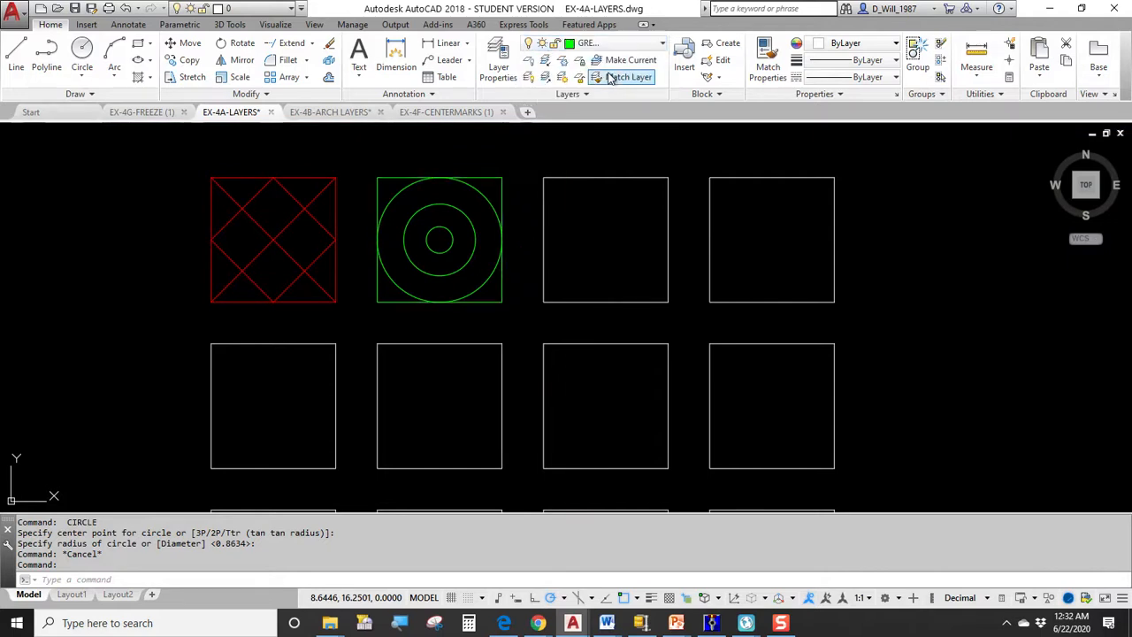
{"action": "key", "text": "Escape"}
Step: Move the innermost and outermost circles of the second square to the RED layer
{"action": "scroll", "coordinate": [460, 265], "scroll_direction": "up", "scroll_amount": 2}
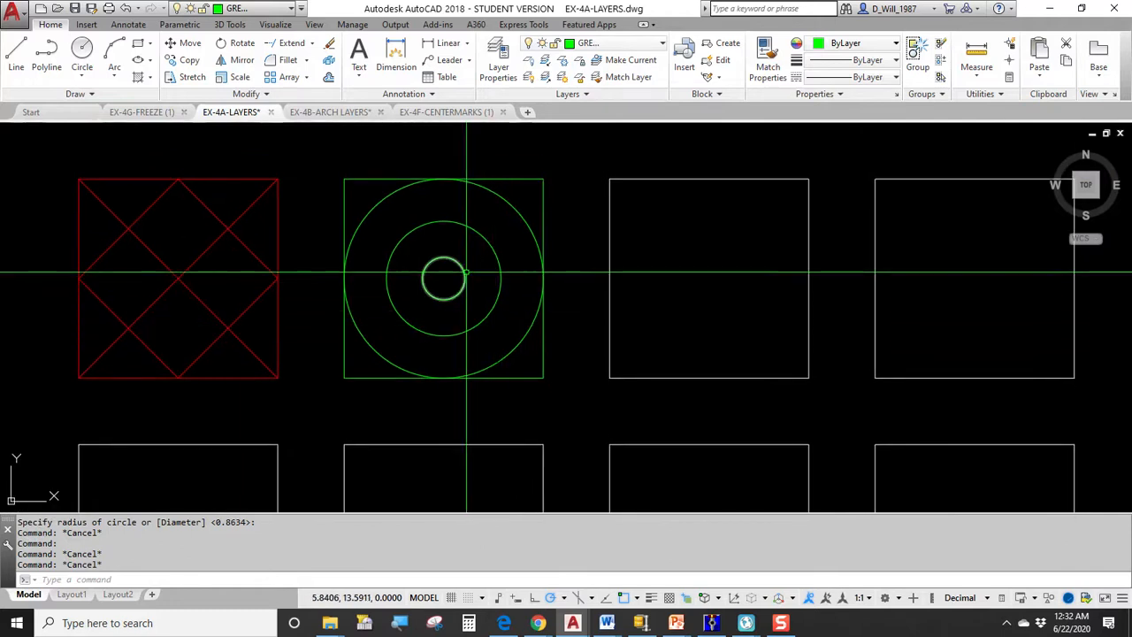
{"action": "left_click", "coordinate": [460, 266]}
{"action": "left_click", "coordinate": [517, 211]}
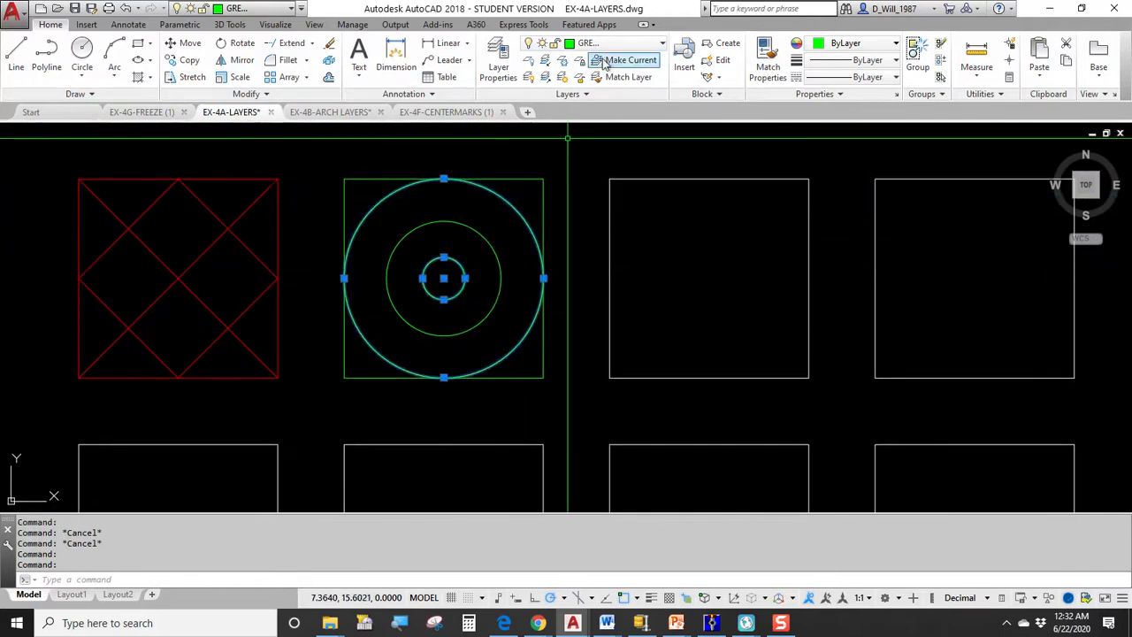
{"action": "left_click", "coordinate": [610, 43]}
{"action": "left_click", "coordinate": [592, 94]}
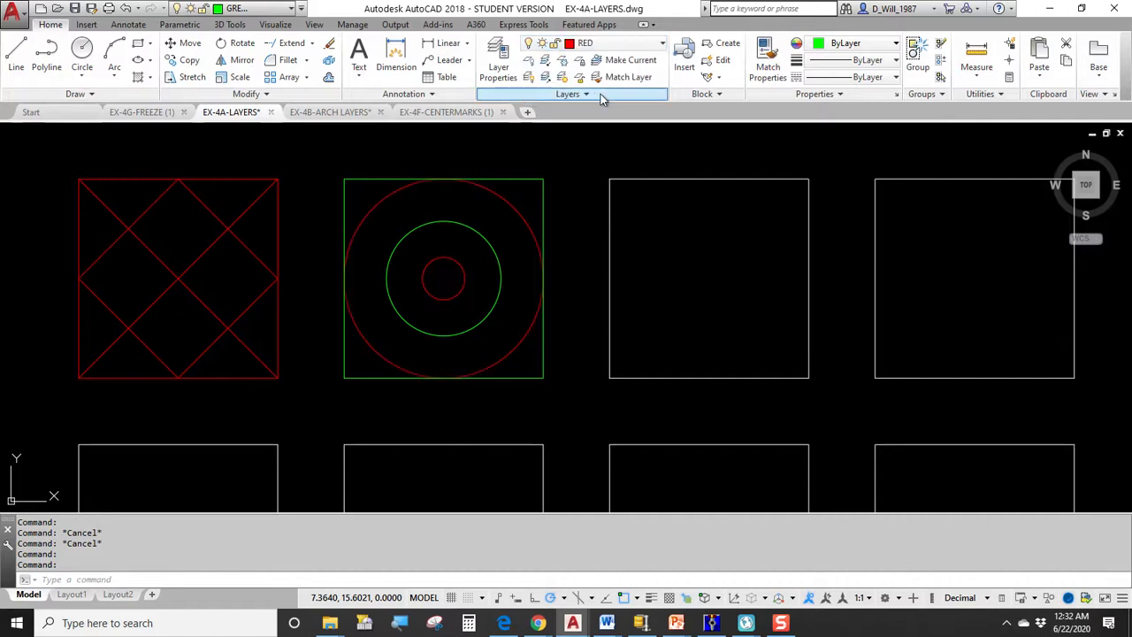
{"action": "key", "text": "Escape"}
{"action": "key", "text": "Escape"}
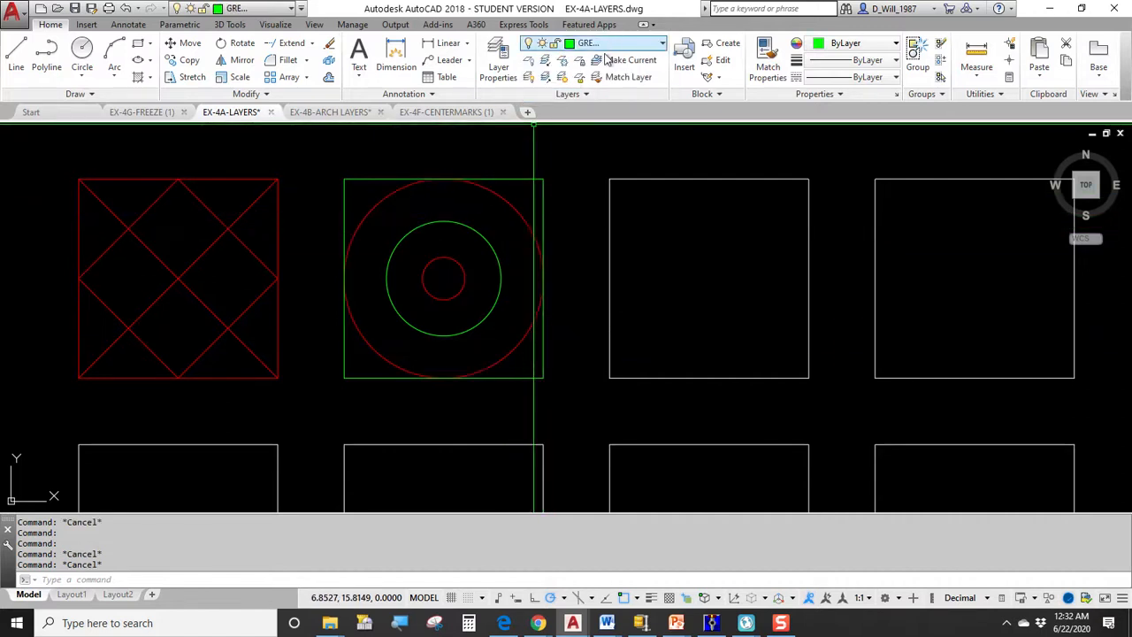
Step: Move the second square's outline and all three of its circles to the GREEN layer
{"action": "left_click", "coordinate": [554, 151]}
{"action": "left_click", "coordinate": [344, 403]}
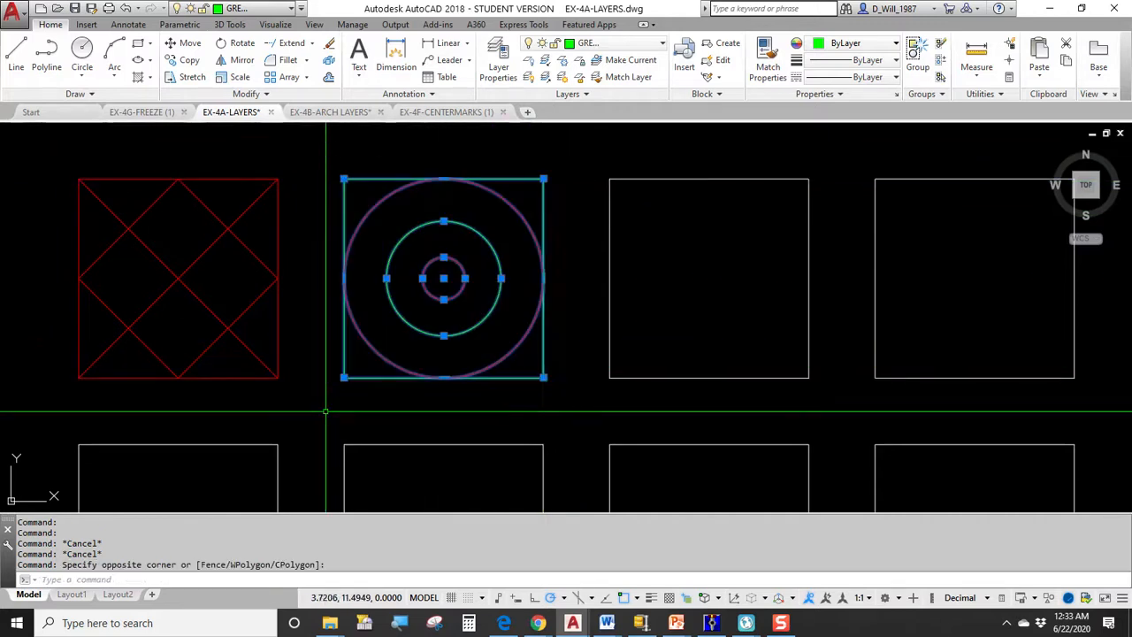
{"action": "left_click", "coordinate": [599, 41]}
{"action": "left_click", "coordinate": [591, 77]}
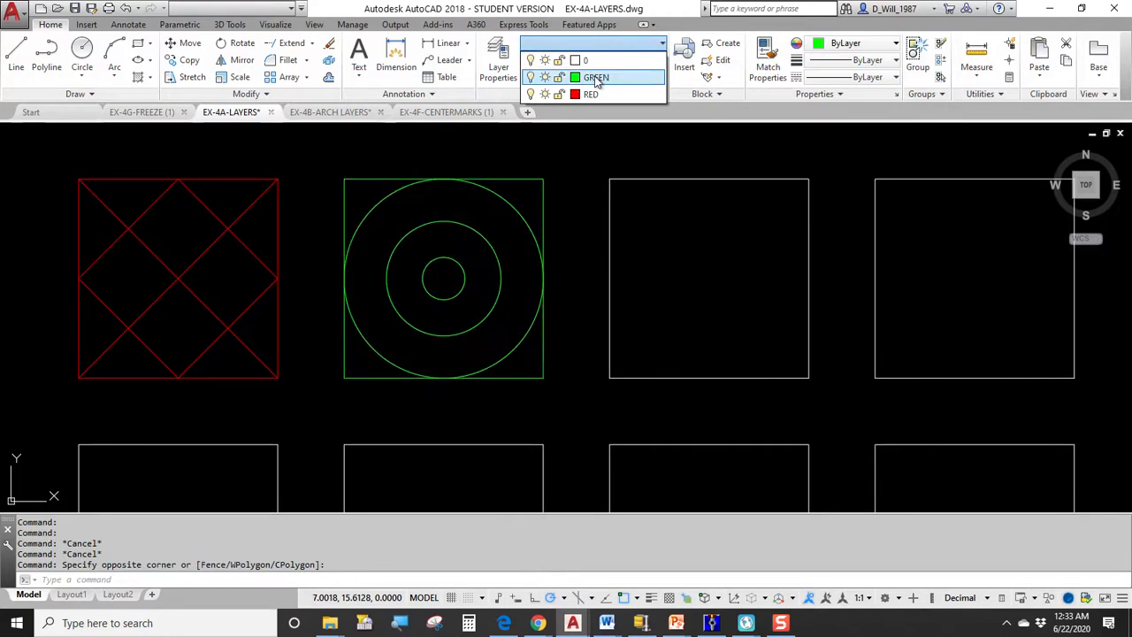
{"action": "key", "text": "Escape"}
Step: Create a new layer named MAGENTA, set its color to magenta and make it the current layer
{"action": "scroll", "coordinate": [589, 310], "scroll_direction": "down", "scroll_amount": 2}
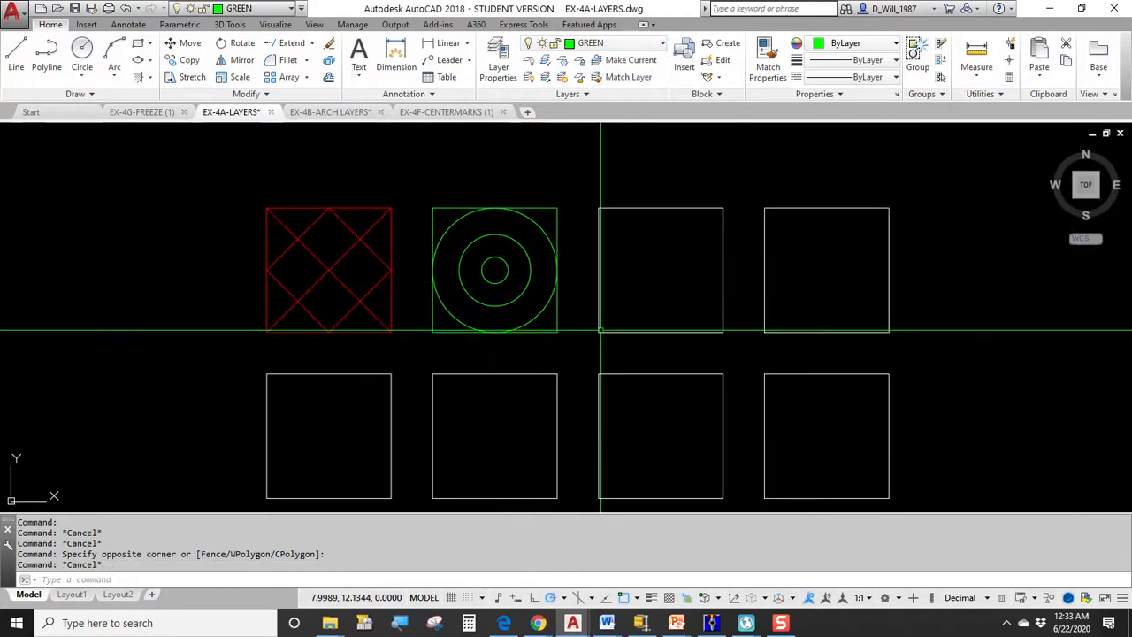
{"action": "middle_click_drag", "start_coordinate": [640, 344], "coordinate": [533, 319]}
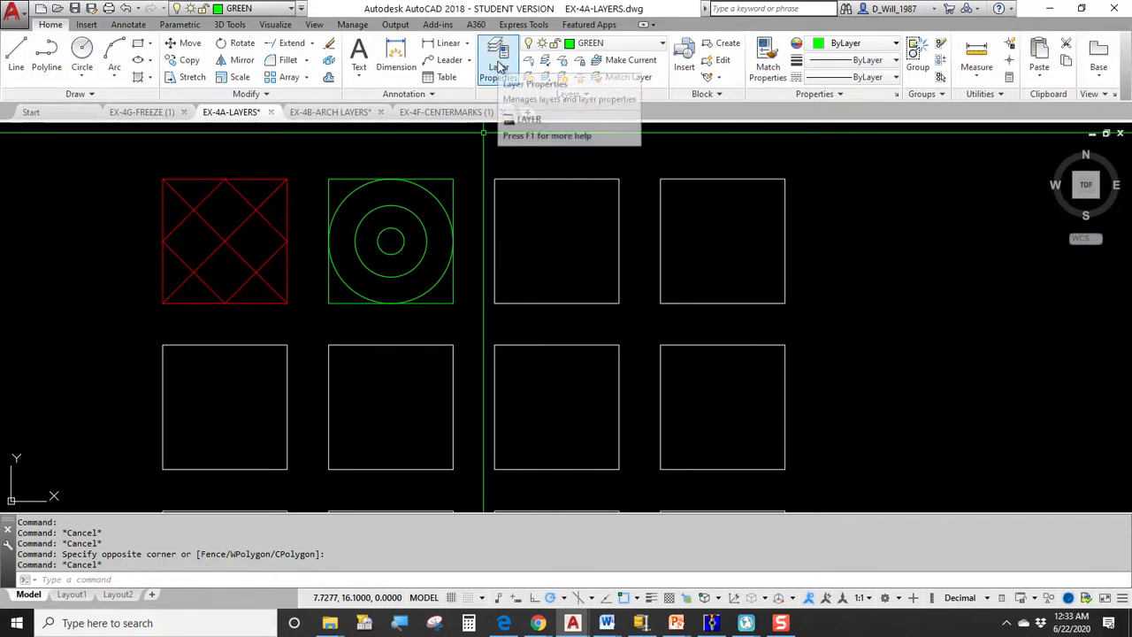
{"action": "left_click", "coordinate": [500, 67]}
{"action": "left_click", "coordinate": [212, 167]}
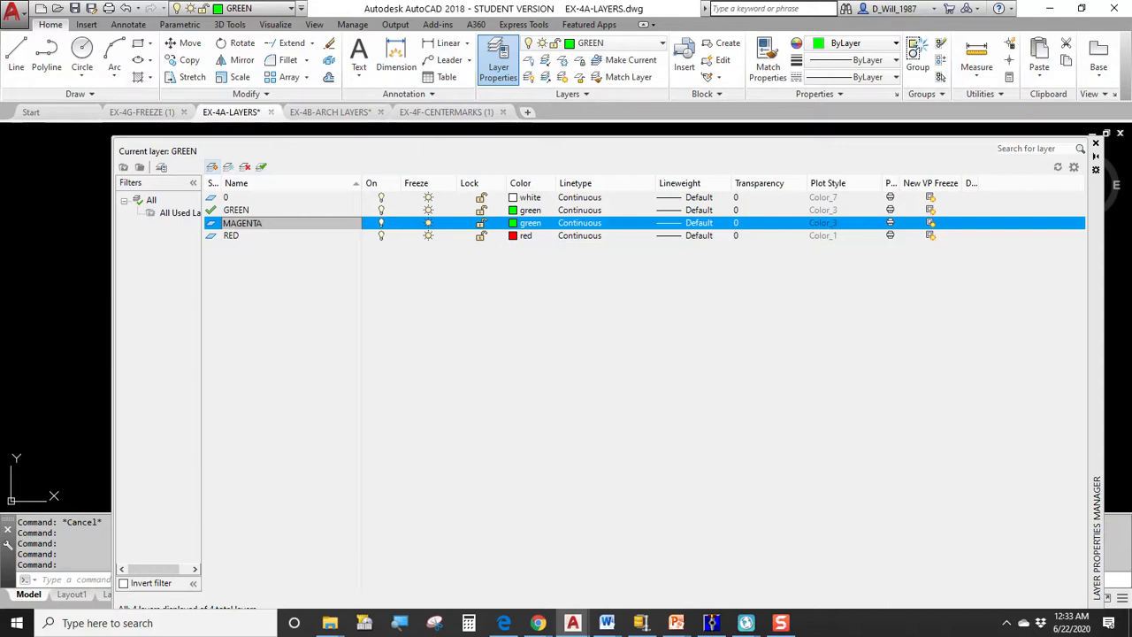
{"action": "key", "text": "Return"}
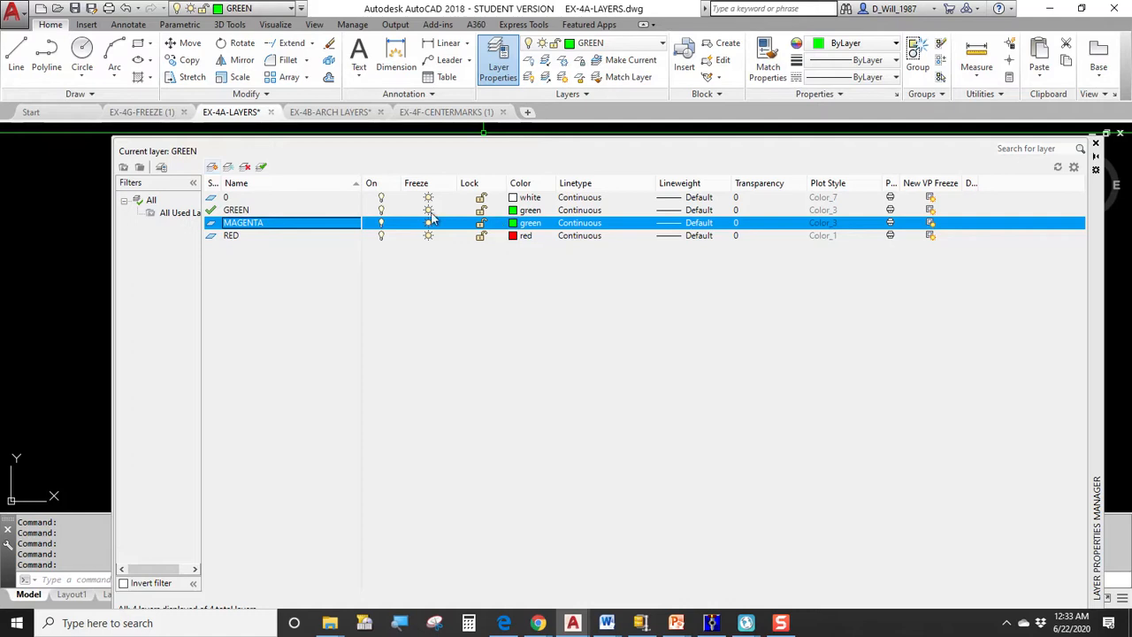
{"action": "left_click", "coordinate": [516, 227]}
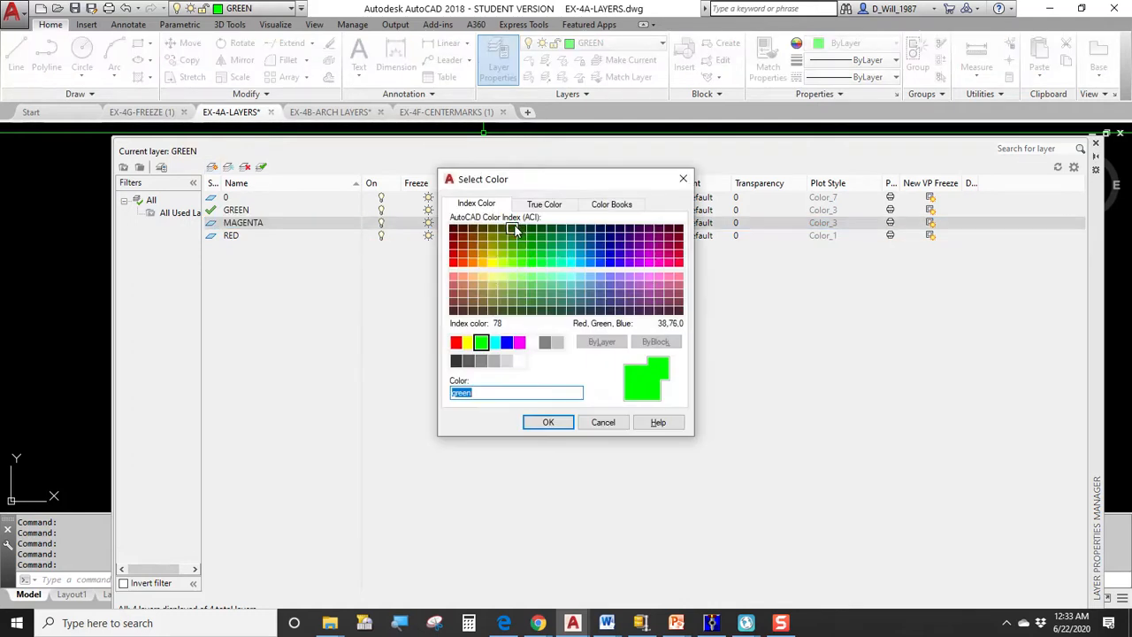
{"action": "left_click", "coordinate": [519, 342]}
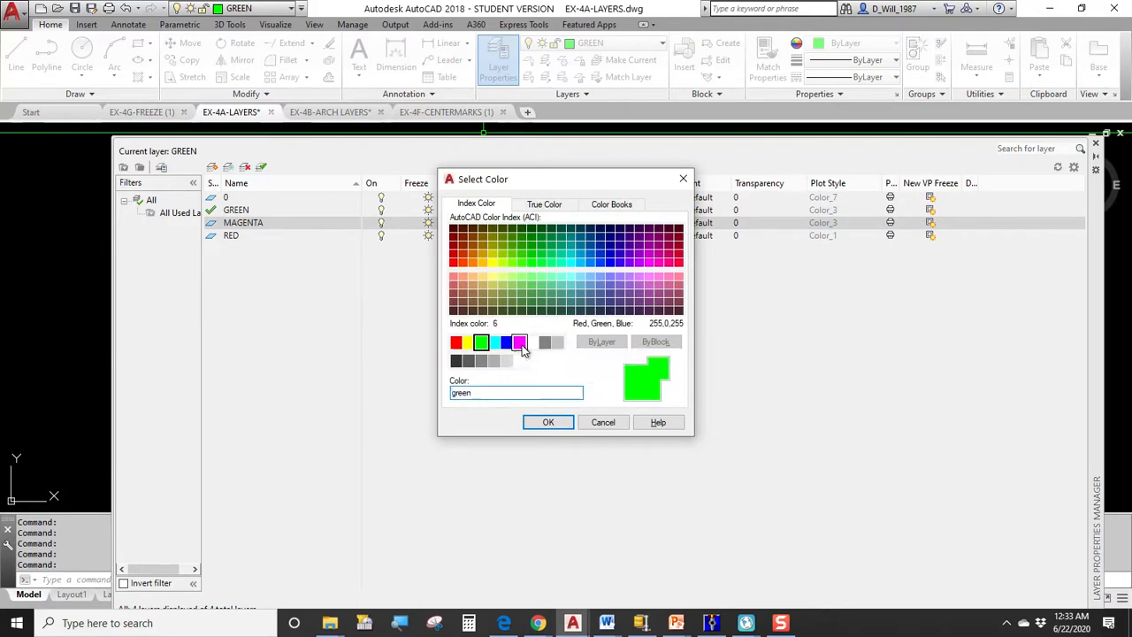
{"action": "left_click", "coordinate": [537, 424]}
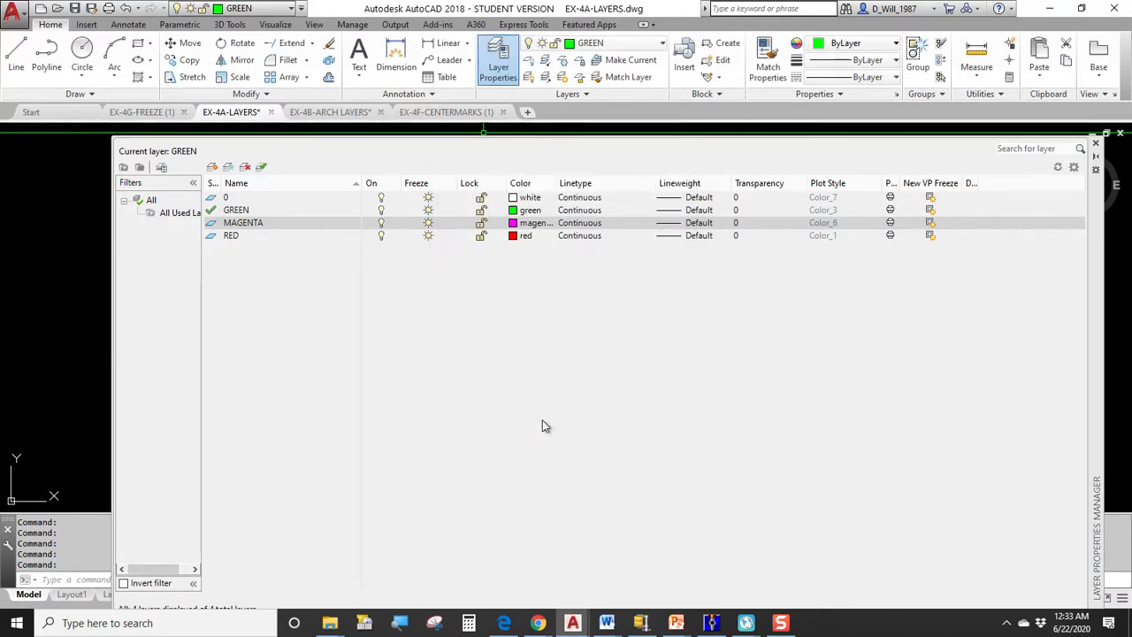
{"action": "double_click", "coordinate": [219, 224]}
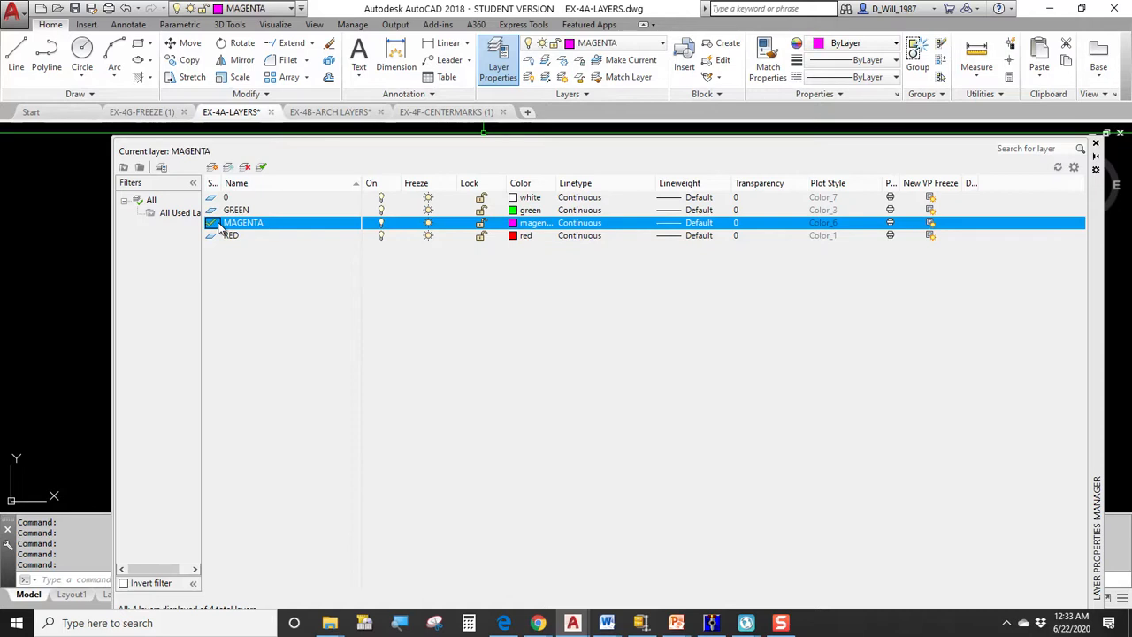
{"action": "left_click", "coordinate": [1095, 144]}
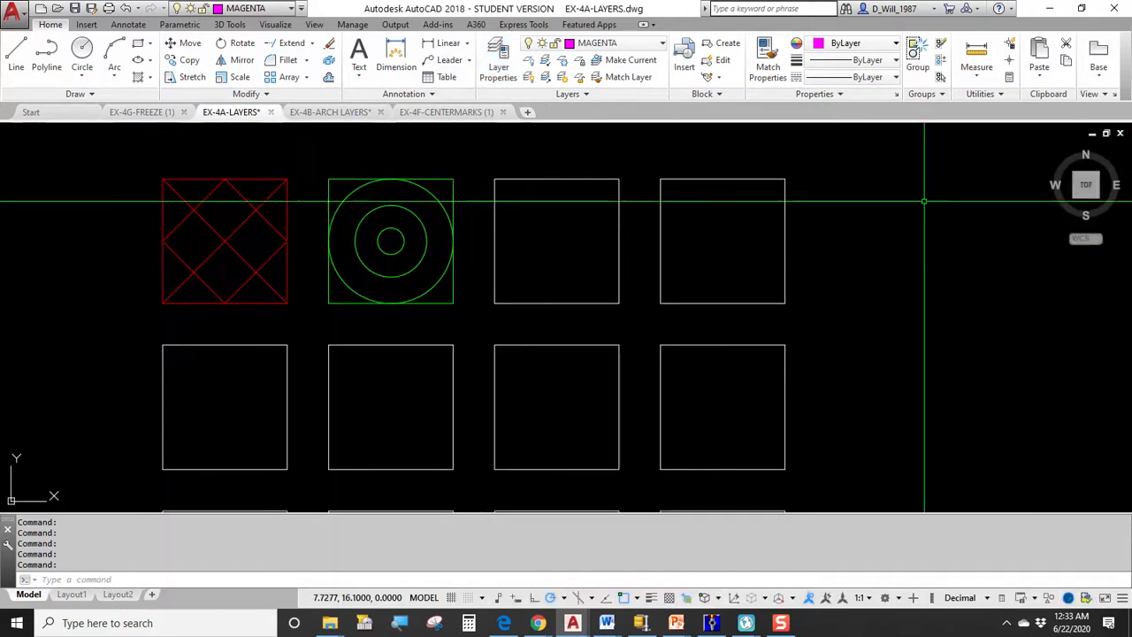
Step: Move the outline of the third square in the top row from layer 0 to the MAGENTA layer
{"action": "left_click", "coordinate": [601, 179]}
{"action": "left_click", "coordinate": [569, 188]}
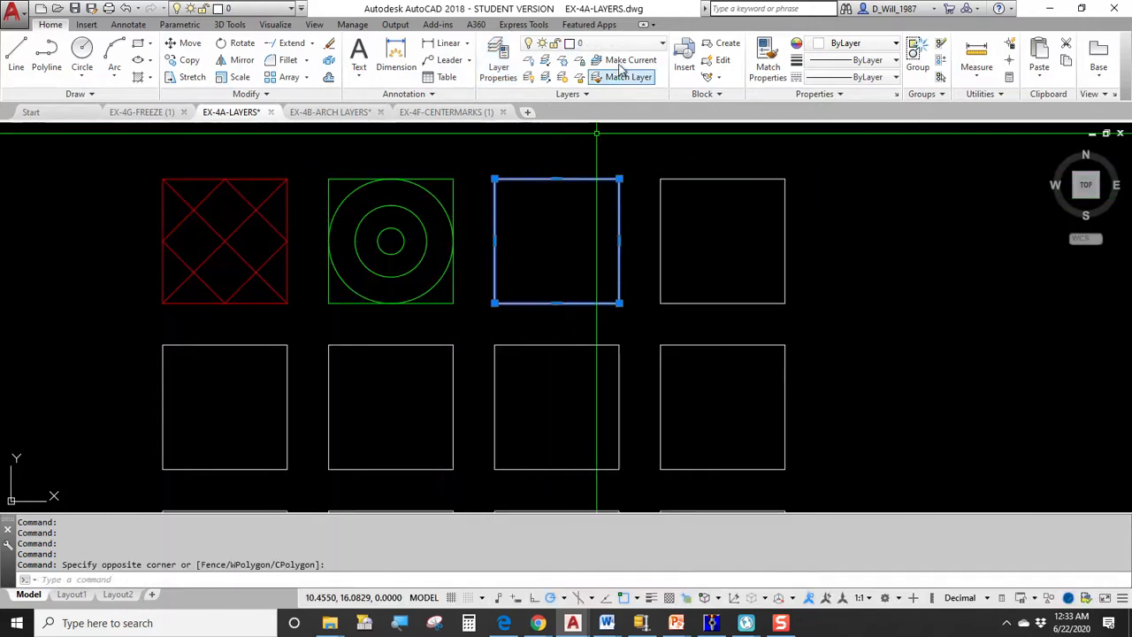
{"action": "left_click", "coordinate": [619, 43]}
{"action": "left_click", "coordinate": [610, 95]}
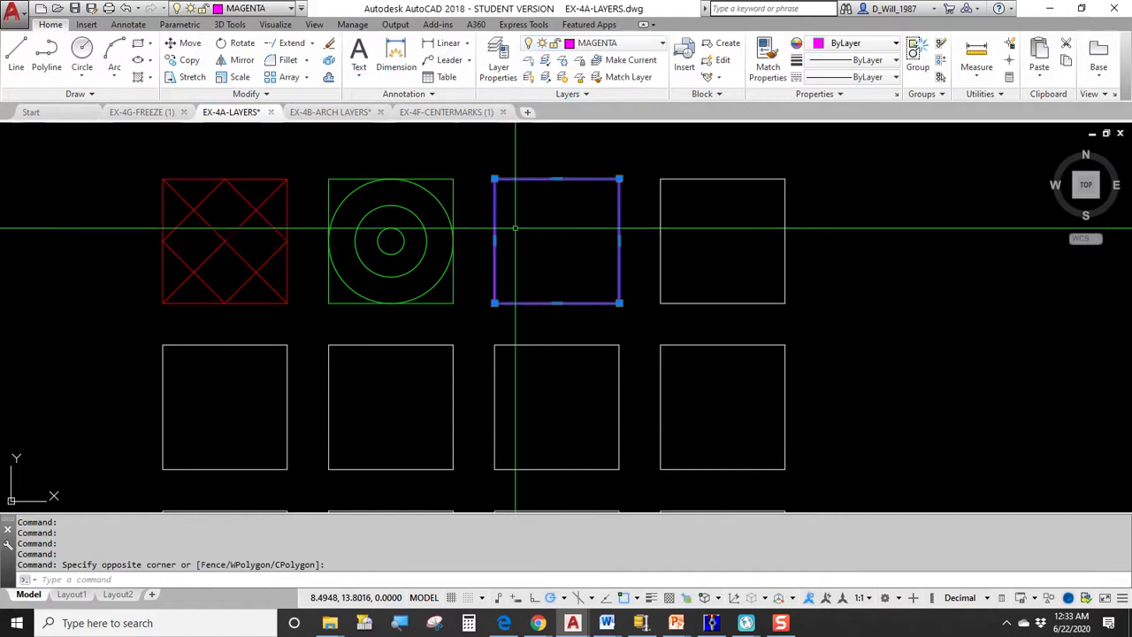
{"action": "key", "text": "Escape"}
{"action": "key", "text": "Escape"}
Step: Draw two sideways V shapes in the third square, joining its left corners to the right side's midpoint and its right corners to the left side's midpoint
{"action": "left_click", "coordinate": [16, 57]}
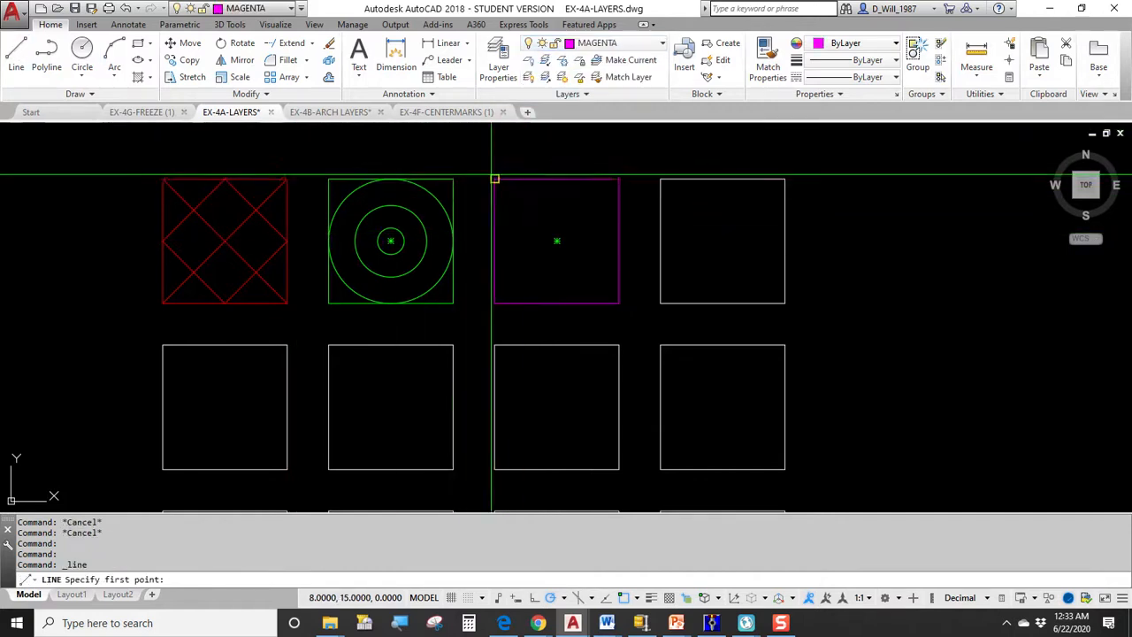
{"action": "left_click", "coordinate": [494, 179]}
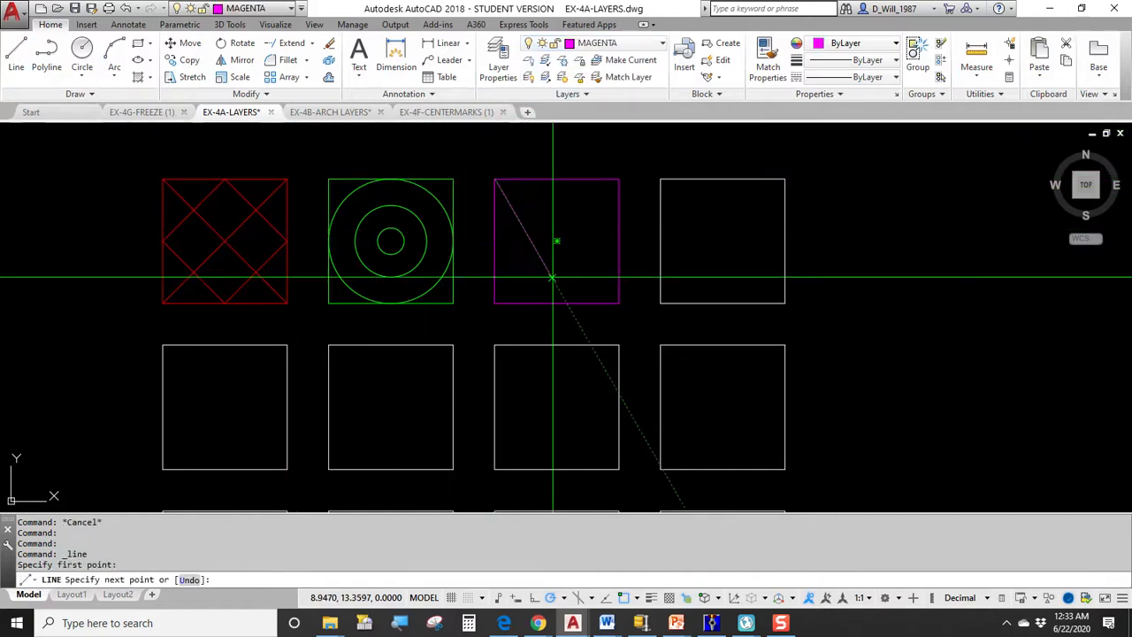
{"action": "left_click", "coordinate": [619, 240]}
{"action": "left_click", "coordinate": [494, 302]}
{"action": "key", "text": "Return"}
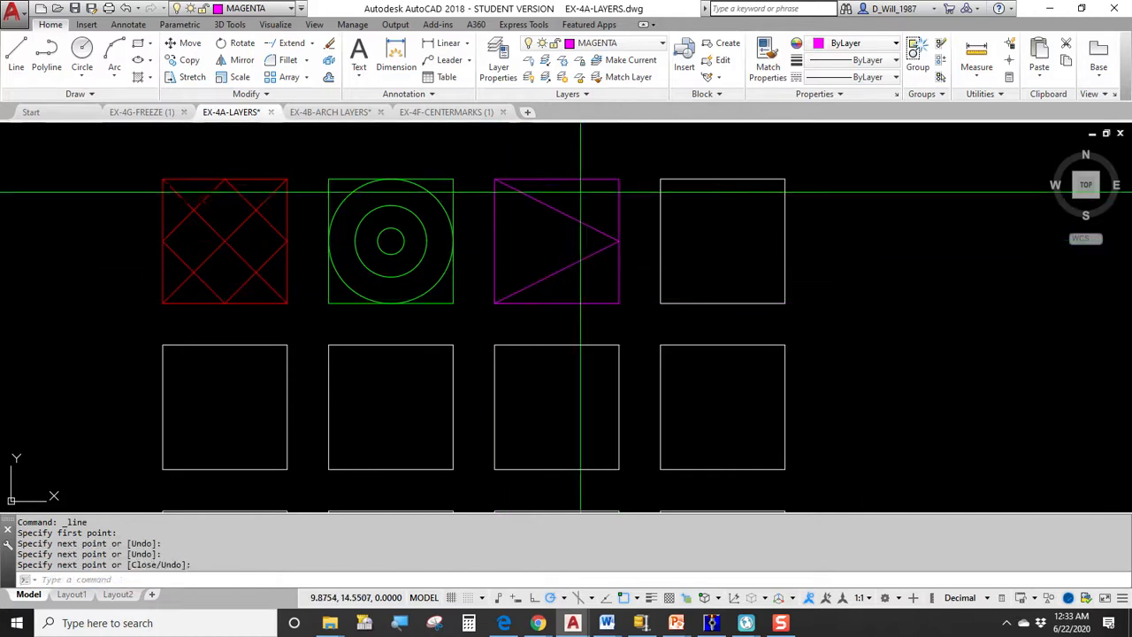
{"action": "key", "text": "Return"}
{"action": "left_click", "coordinate": [619, 180]}
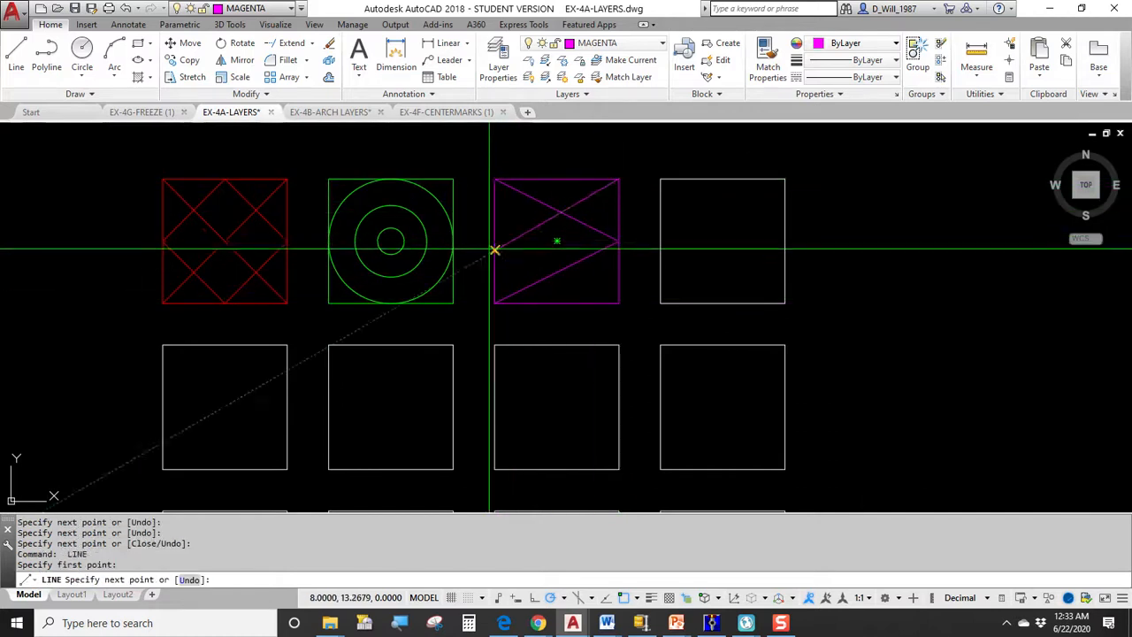
{"action": "left_click", "coordinate": [494, 241]}
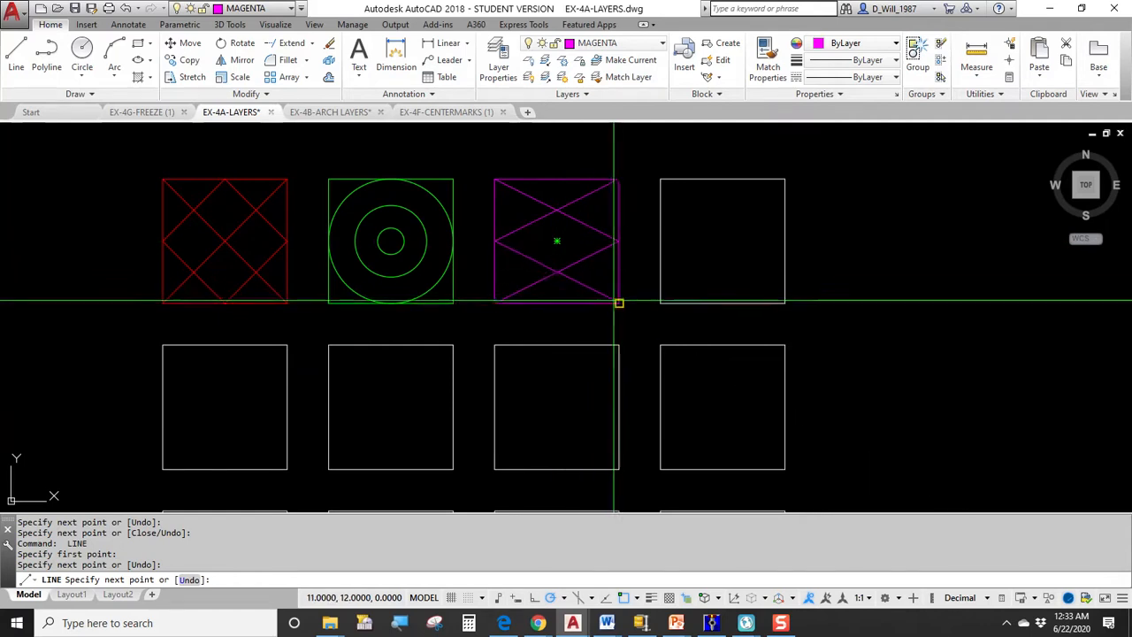
{"action": "left_click", "coordinate": [619, 302]}
{"action": "key", "text": "Return"}
Step: Draw two vertical V shapes in the third square, joining its bottom corners to the top side's midpoint and its top corners to the bottom side's midpoint
{"action": "key", "text": "Return"}
{"action": "left_click", "coordinate": [494, 302]}
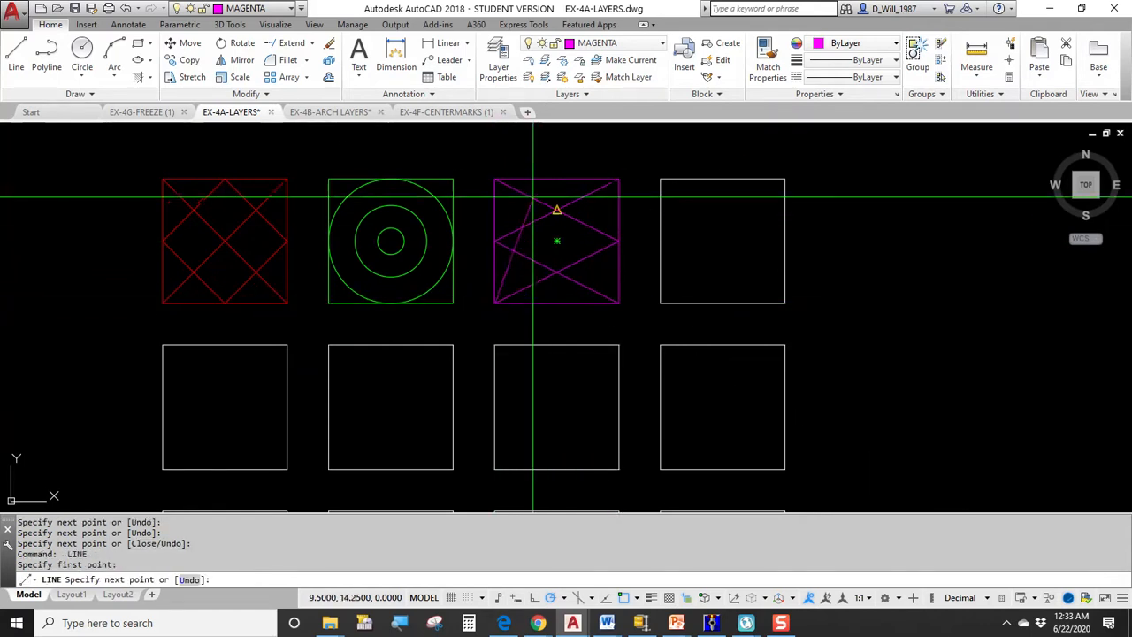
{"action": "left_click", "coordinate": [556, 180]}
{"action": "left_click", "coordinate": [619, 303]}
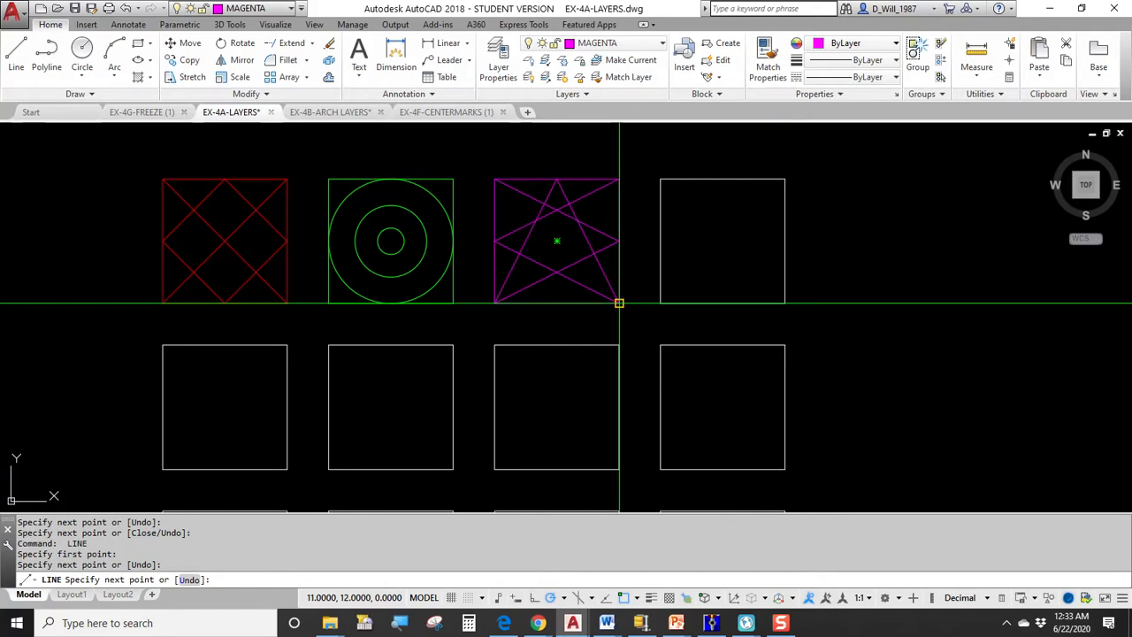
{"action": "key", "text": "Return"}
{"action": "key", "text": "Return"}
{"action": "left_click", "coordinate": [495, 180]}
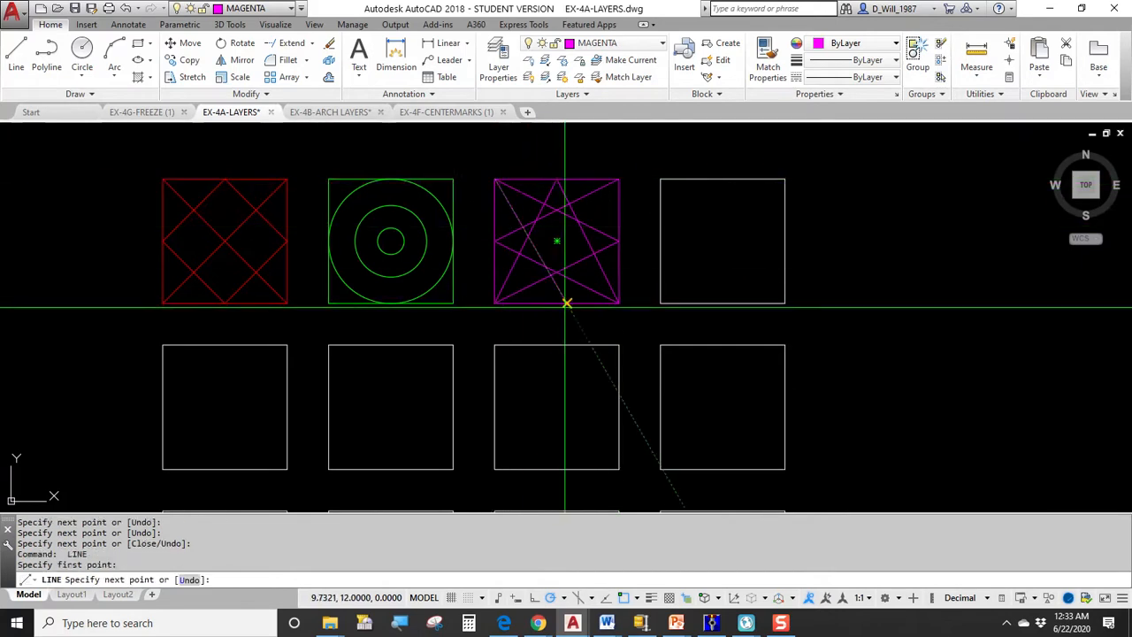
{"action": "left_click", "coordinate": [557, 302]}
{"action": "left_click", "coordinate": [618, 179]}
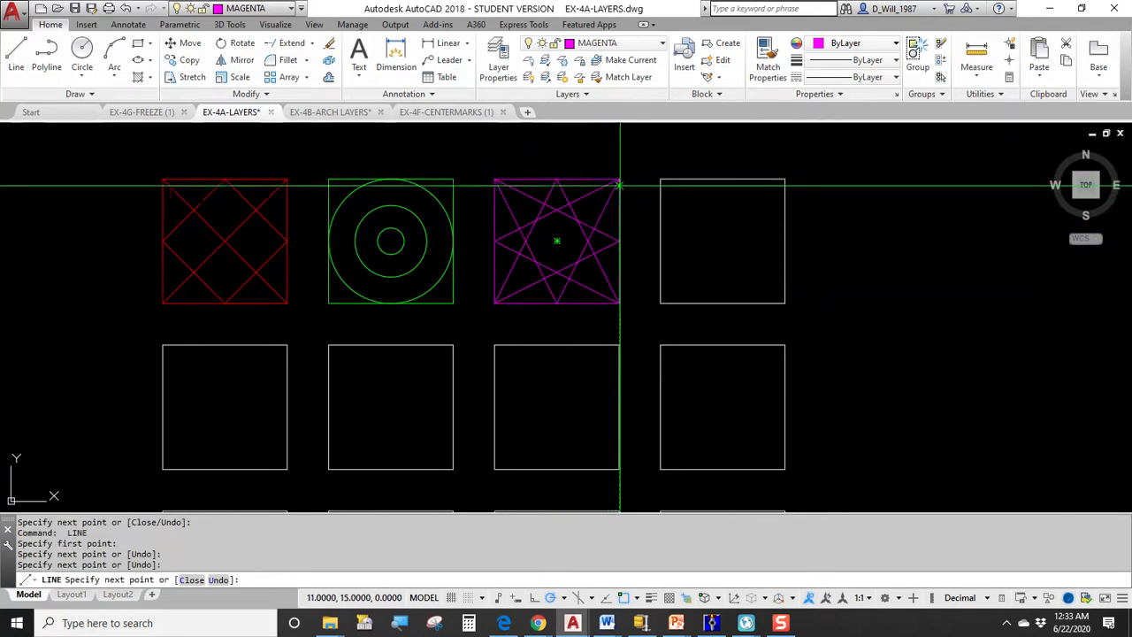
{"action": "key", "text": "Escape"}
Step: Create a new layer named CYAN, set its color to cyan and make it the current layer
{"action": "left_click", "coordinate": [497, 61]}
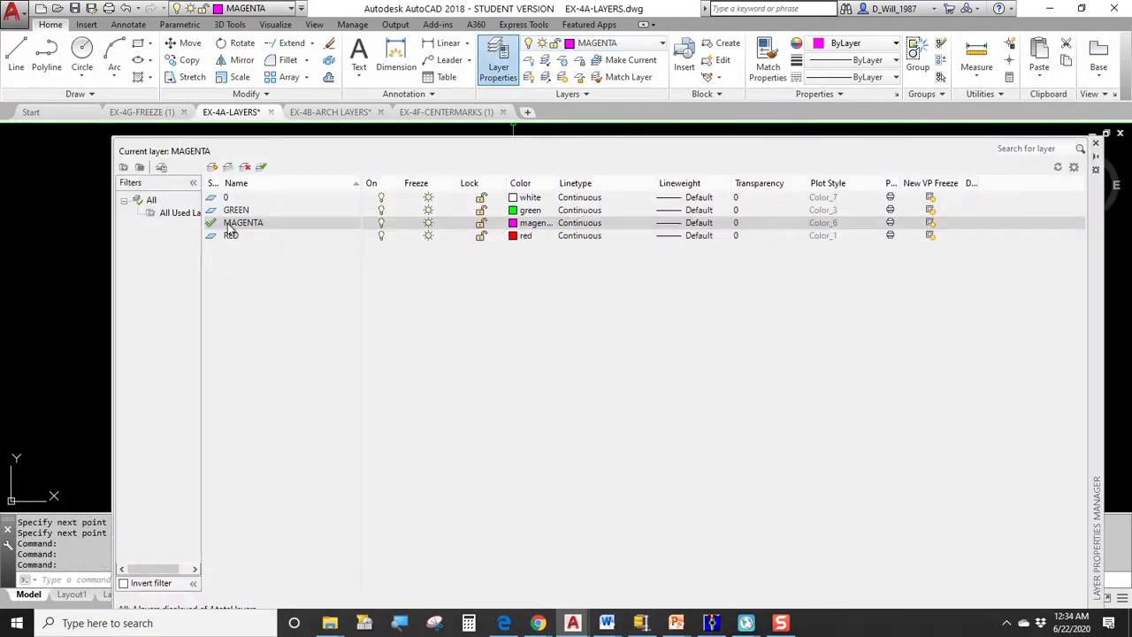
{"action": "left_click", "coordinate": [212, 167]}
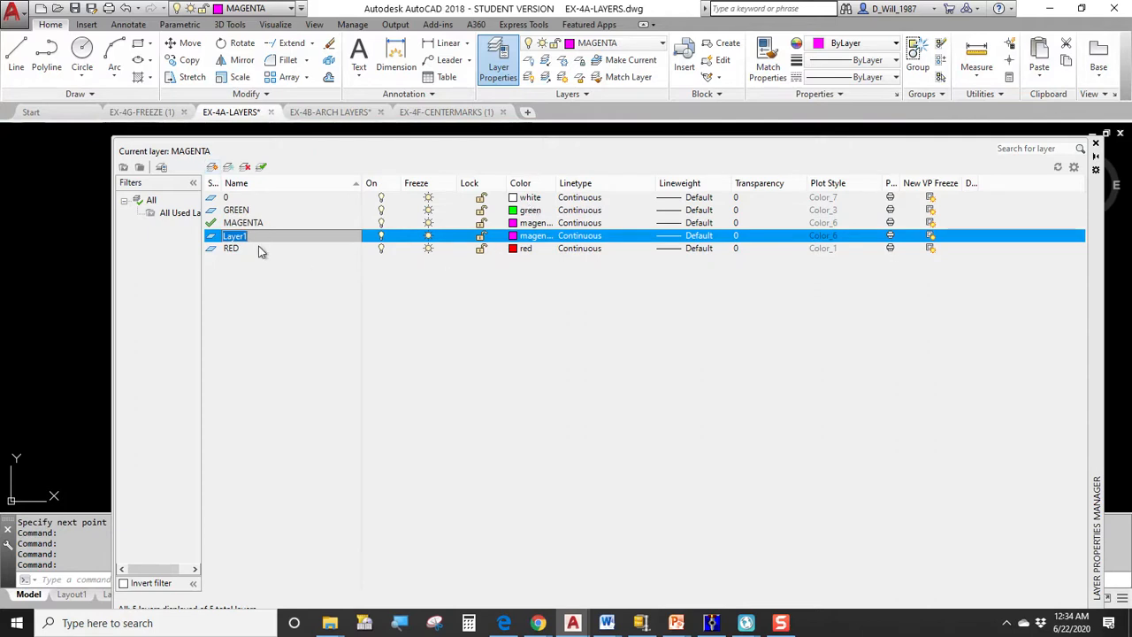
{"action": "type", "text": "CYAN"}
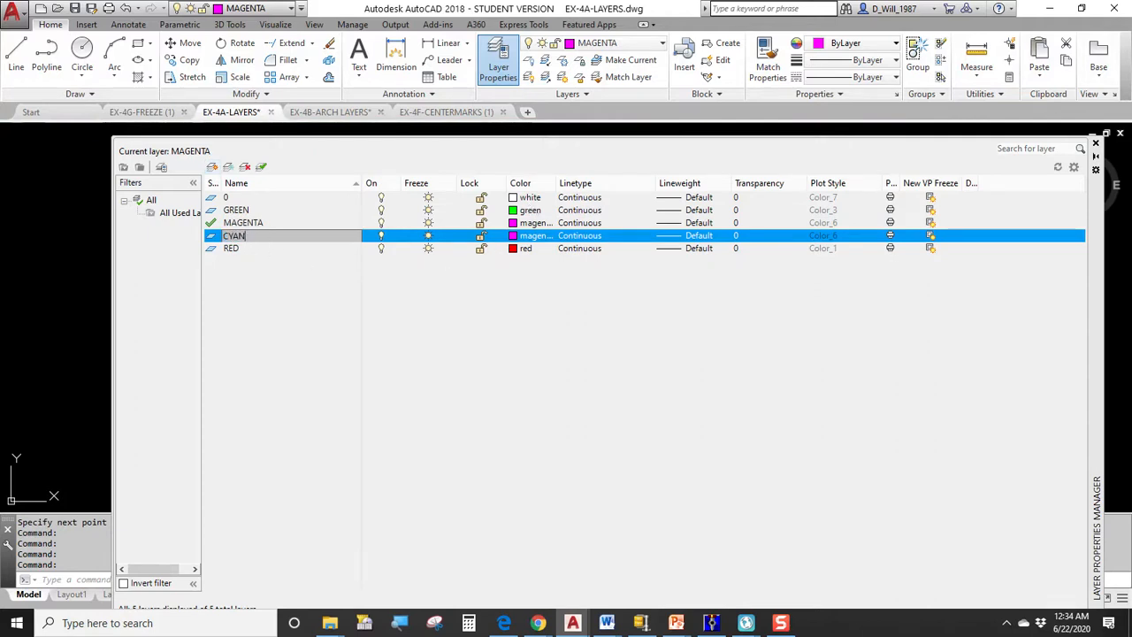
{"action": "key", "text": "Return"}
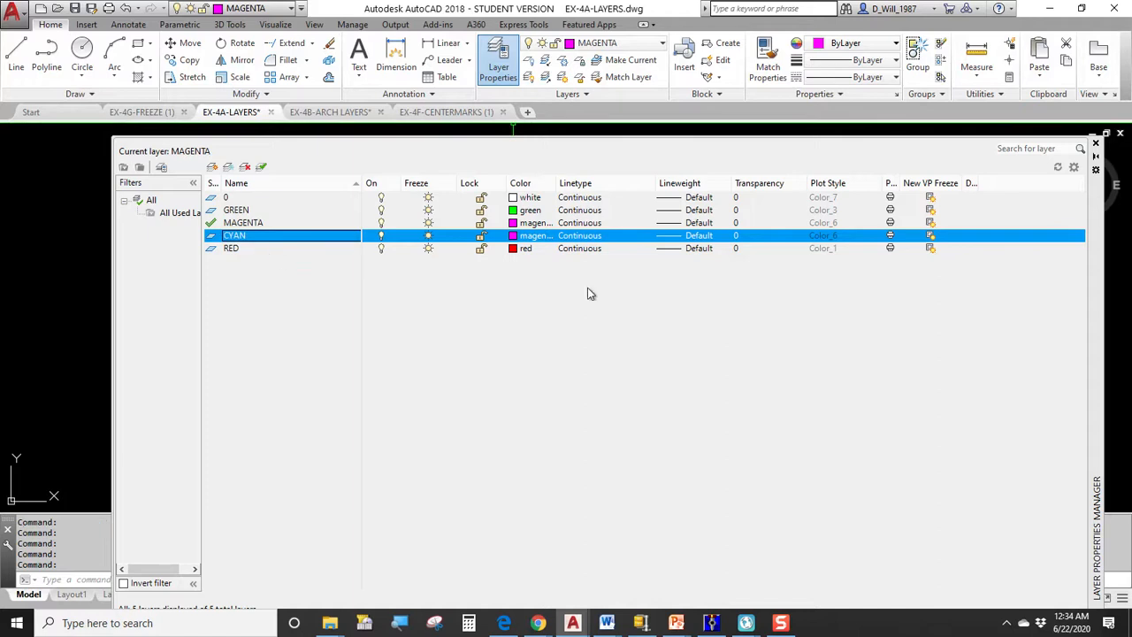
{"action": "left_click", "coordinate": [518, 239]}
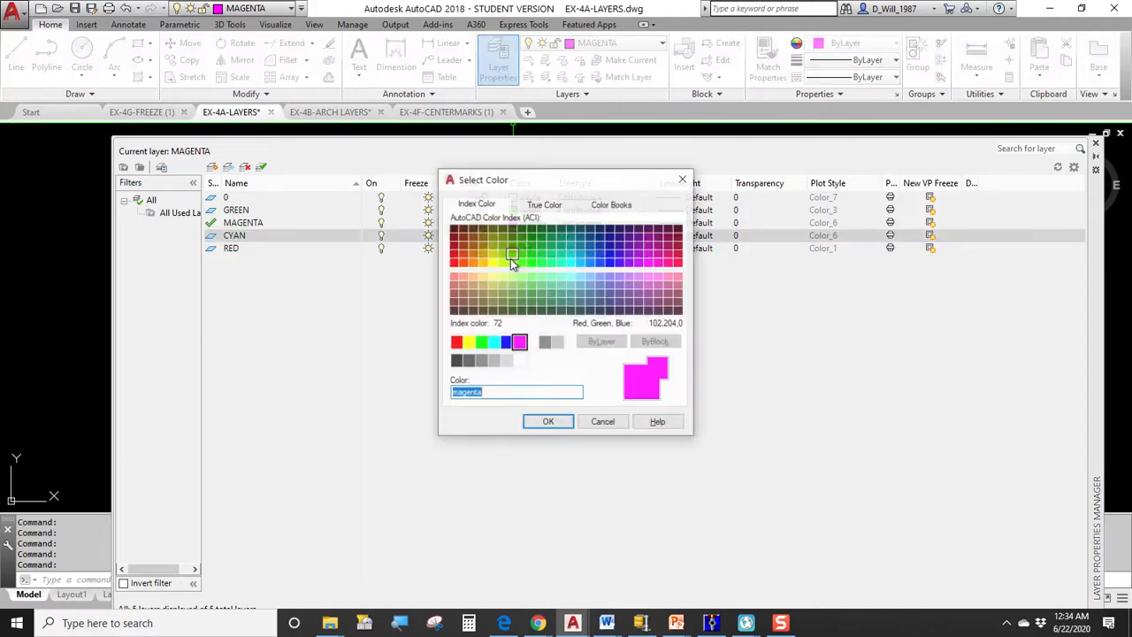
{"action": "left_click", "coordinate": [493, 343]}
{"action": "left_click", "coordinate": [541, 424]}
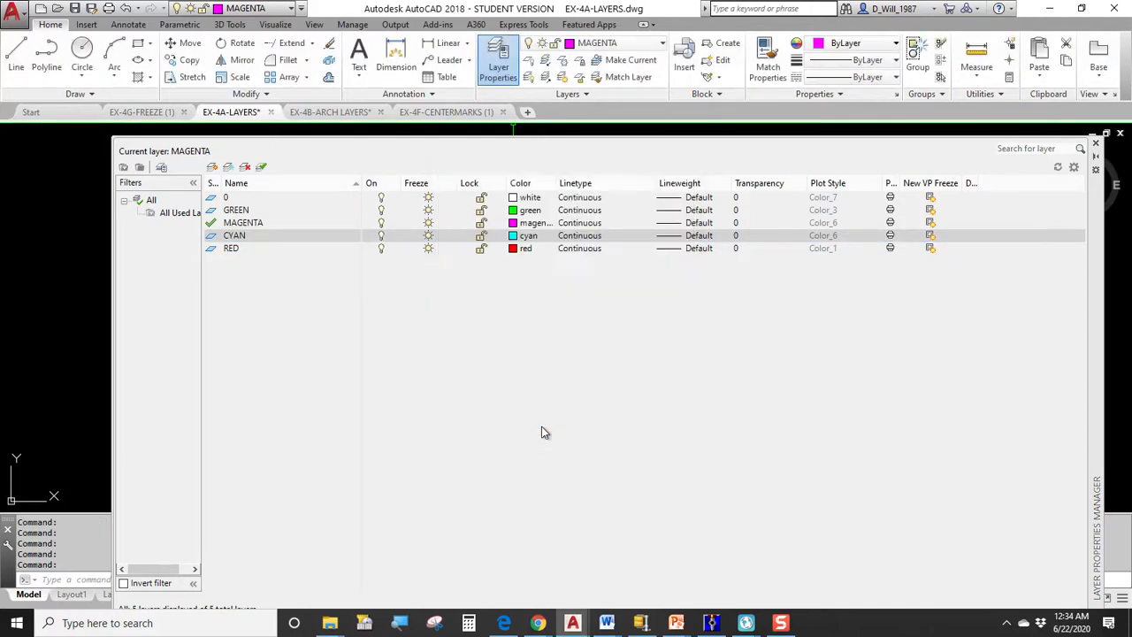
{"action": "double_click", "coordinate": [229, 237]}
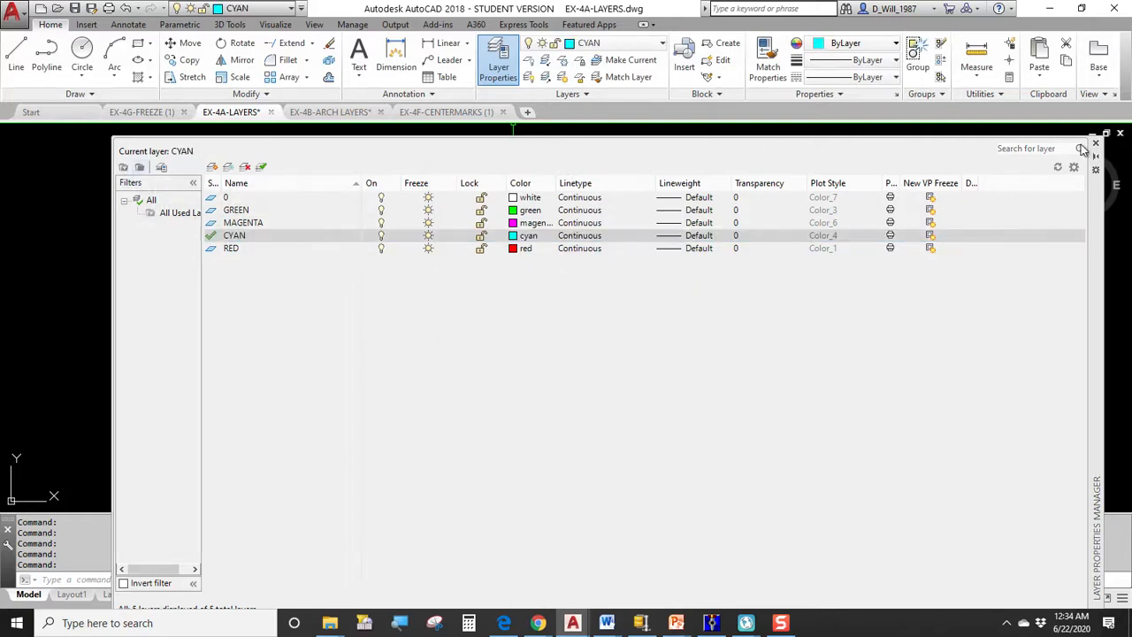
{"action": "left_click", "coordinate": [1095, 142]}
Step: Move the outline of the fourth square in the top row from layer 0 to the CYAN layer
{"action": "left_click", "coordinate": [844, 166]}
{"action": "left_click", "coordinate": [720, 235]}
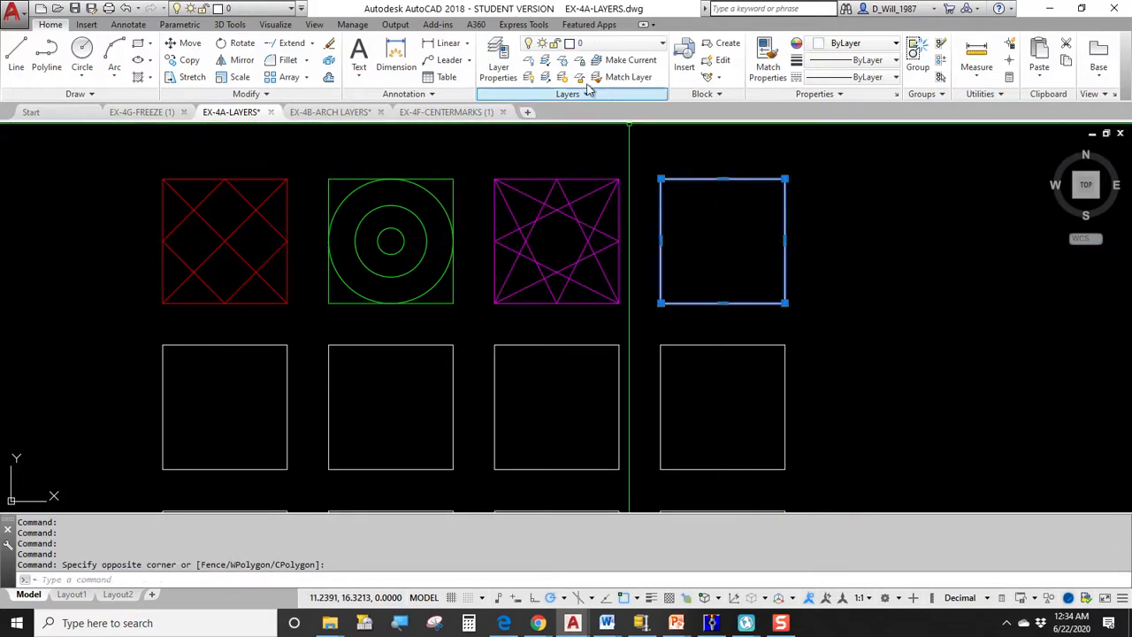
{"action": "left_click", "coordinate": [607, 45]}
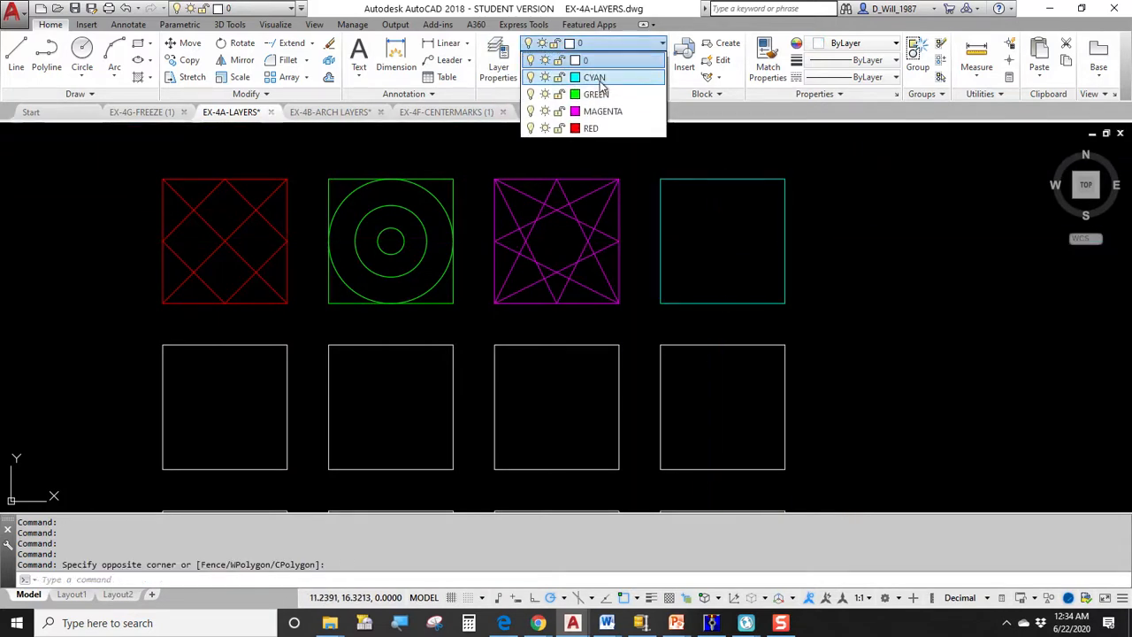
{"action": "left_click", "coordinate": [600, 81]}
{"action": "key", "text": "Escape"}
{"action": "key", "text": "Escape"}
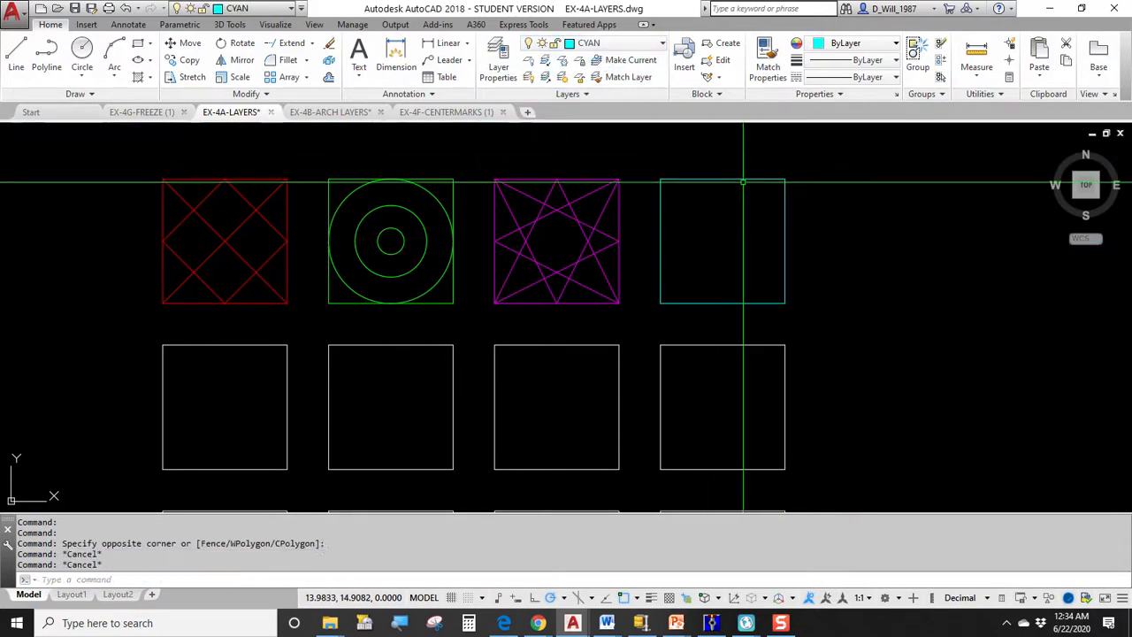
{"action": "key", "text": "Escape"}
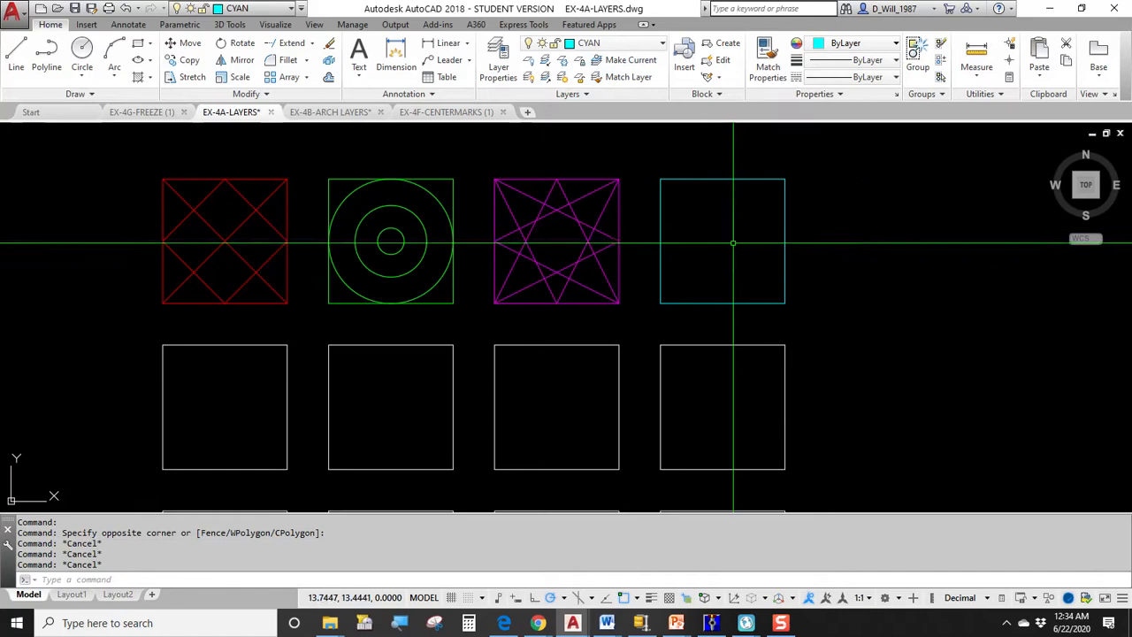
Step: Draw both corner-to-corner diagonal lines across the fourth square
{"action": "left_click", "coordinate": [20, 53]}
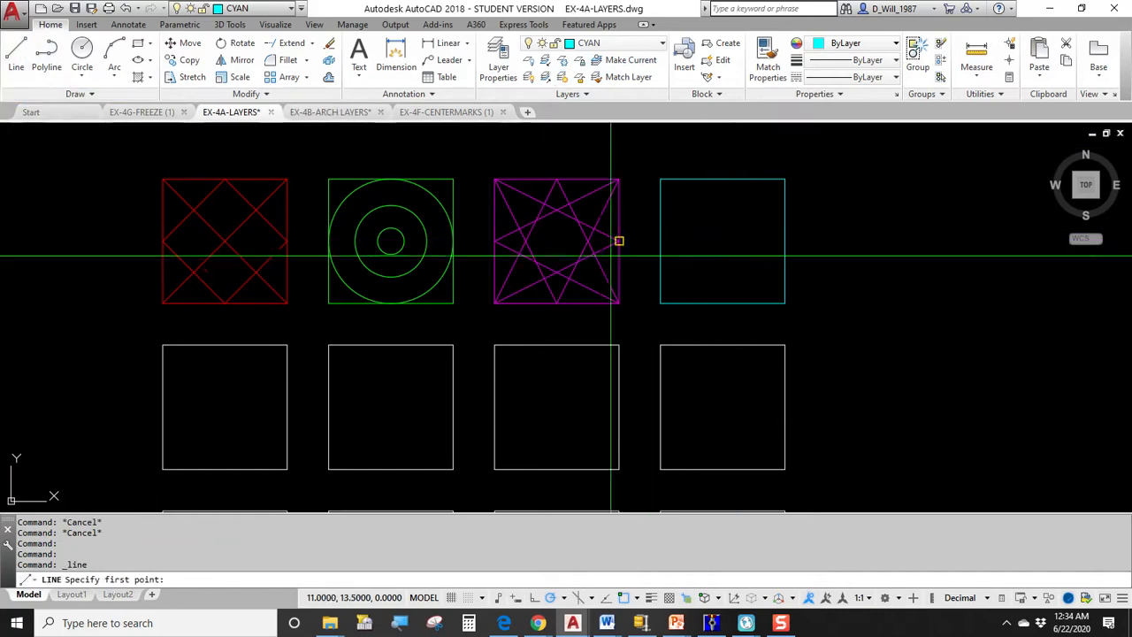
{"action": "left_click", "coordinate": [660, 179]}
{"action": "left_click", "coordinate": [784, 302]}
{"action": "key", "text": "Return"}
{"action": "key", "text": "Return"}
{"action": "left_click", "coordinate": [784, 179]}
{"action": "left_click", "coordinate": [661, 302]}
{"action": "key", "text": "Return"}
Step: Draw a vertical and a horizontal center line across the fourth square, connecting the midpoints of its opposite sides
{"action": "key", "text": "Return"}
{"action": "left_click", "coordinate": [723, 179]}
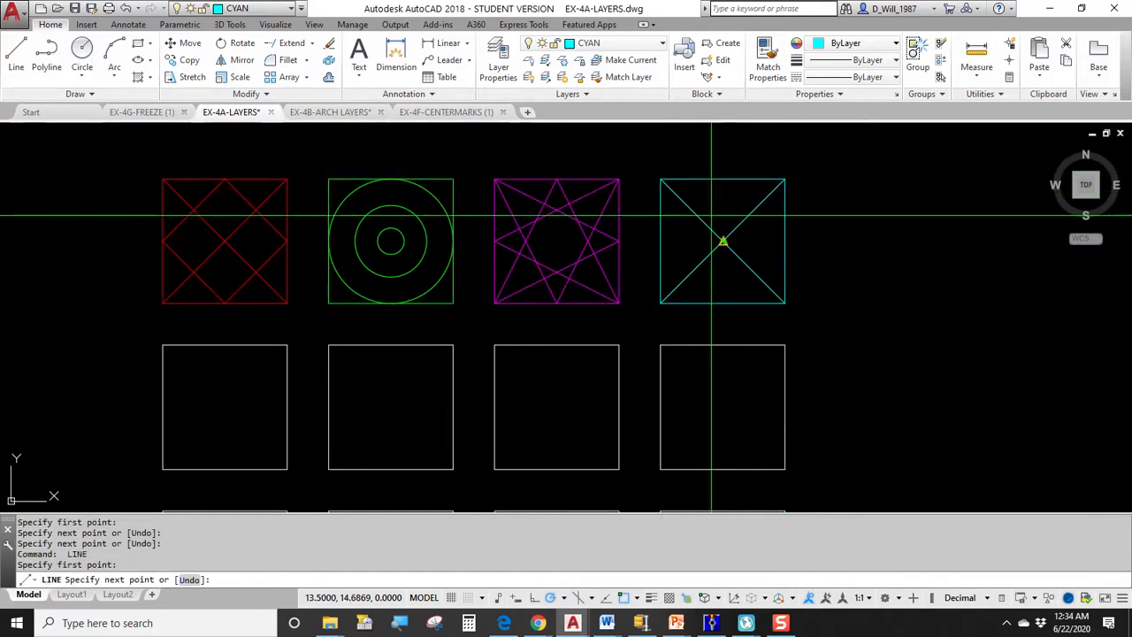
{"action": "left_click", "coordinate": [723, 302]}
{"action": "key", "text": "Return"}
{"action": "key", "text": "Return"}
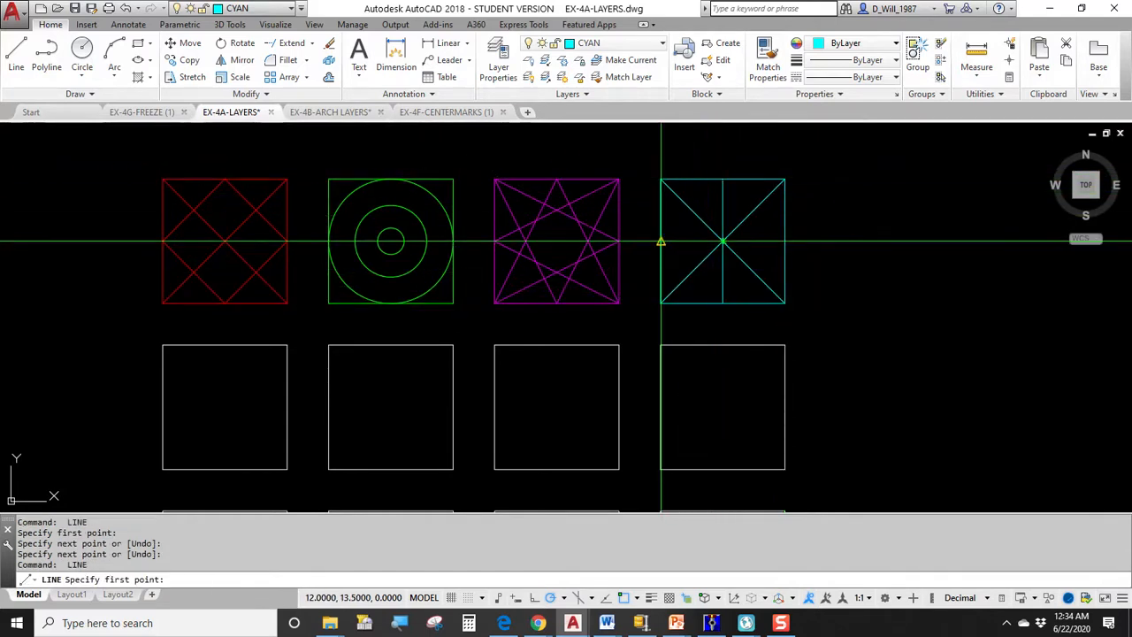
{"action": "left_click", "coordinate": [661, 240]}
{"action": "left_click", "coordinate": [785, 240]}
{"action": "key", "text": "Escape"}
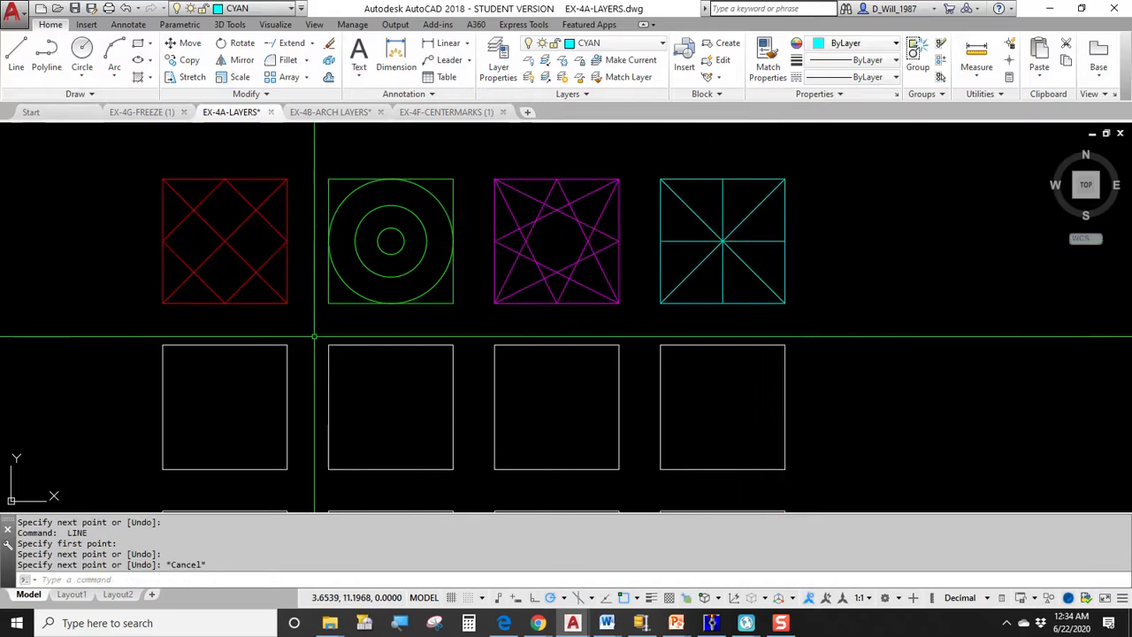
Step: Create a new layer named NEW LAYER, set its color to blue and make it the current layer
{"action": "middle_click_drag", "start_coordinate": [207, 326], "coordinate": [293, 310]}
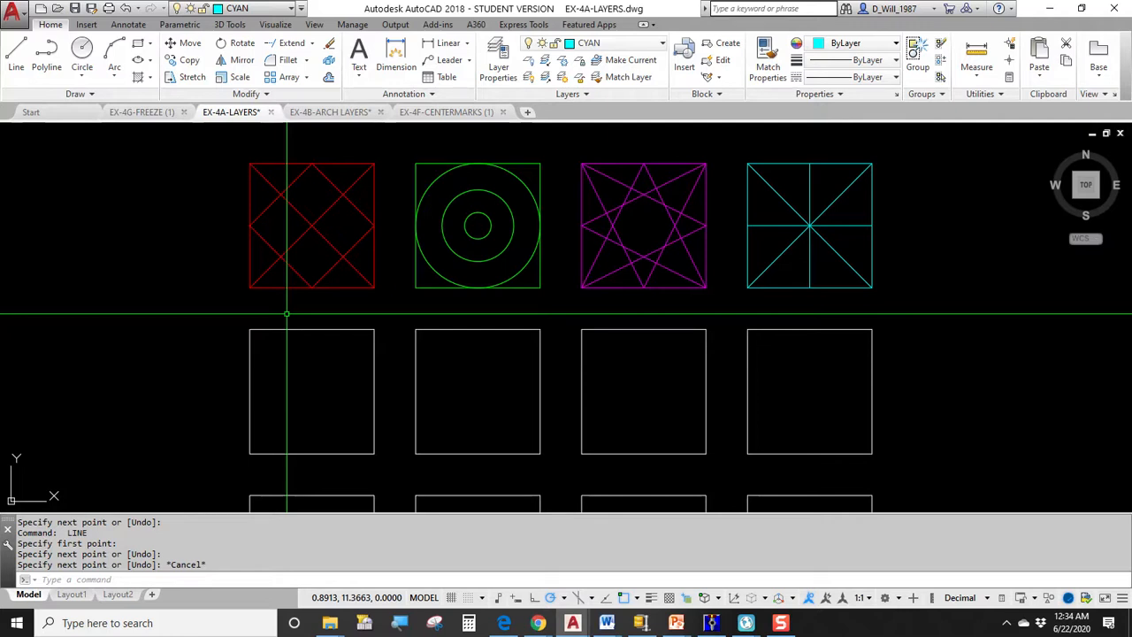
{"action": "left_click", "coordinate": [498, 55]}
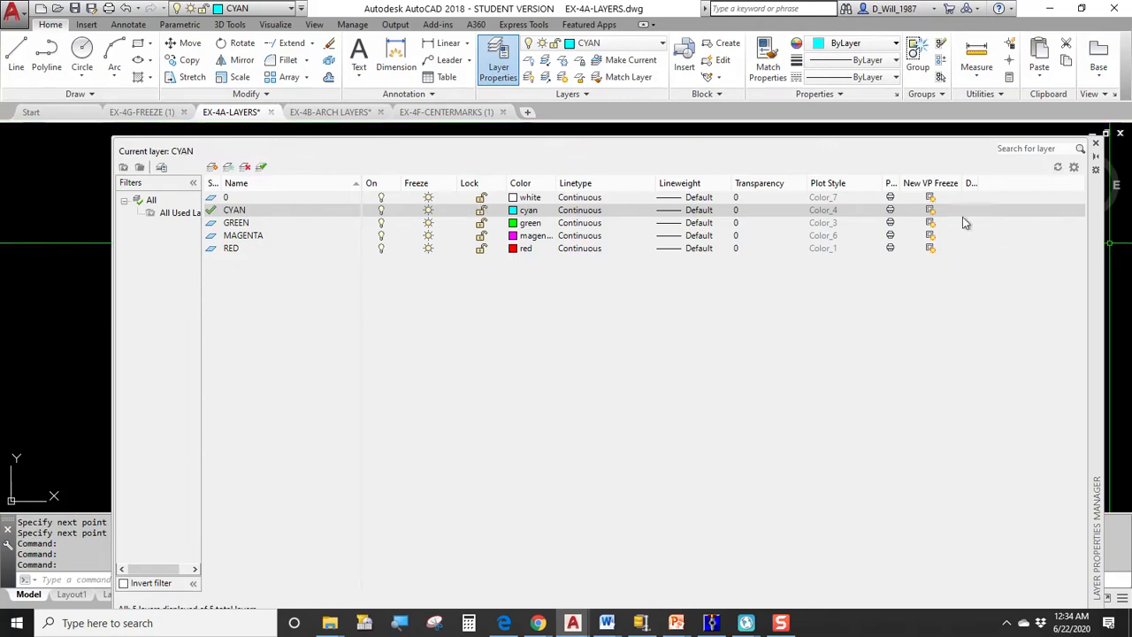
{"action": "left_click", "coordinate": [212, 168]}
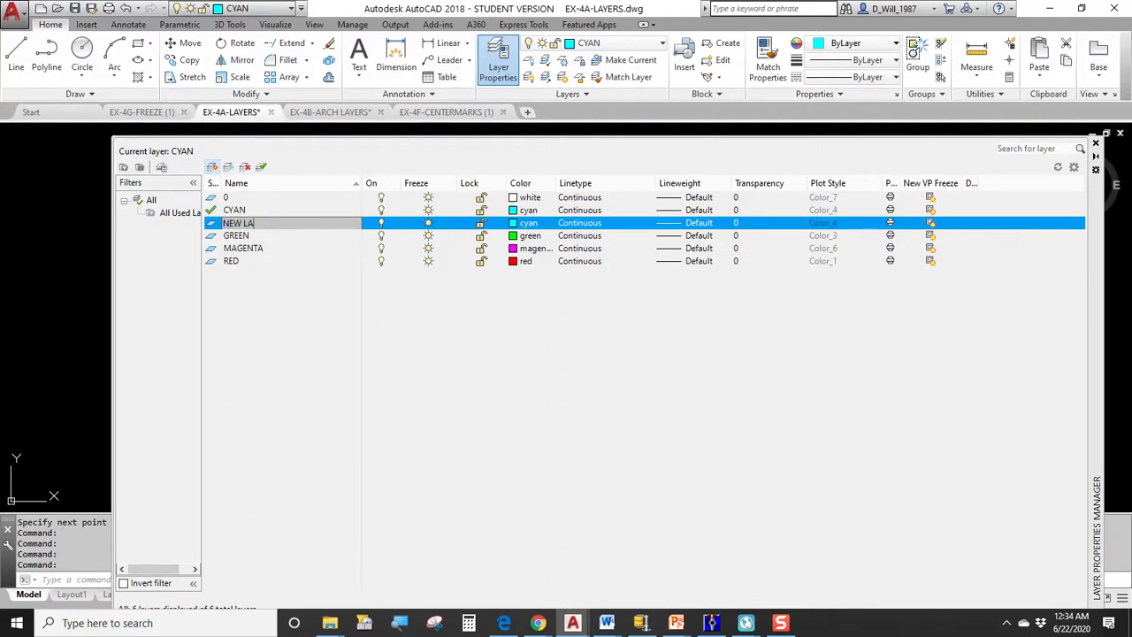
{"action": "key", "text": "Return"}
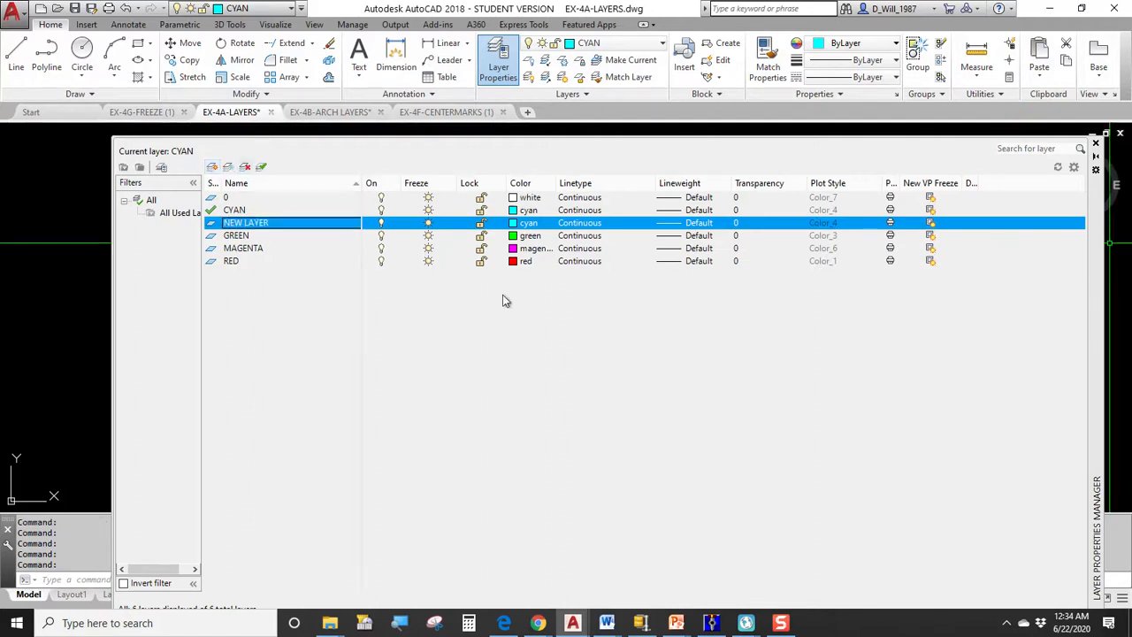
{"action": "left_click", "coordinate": [515, 223]}
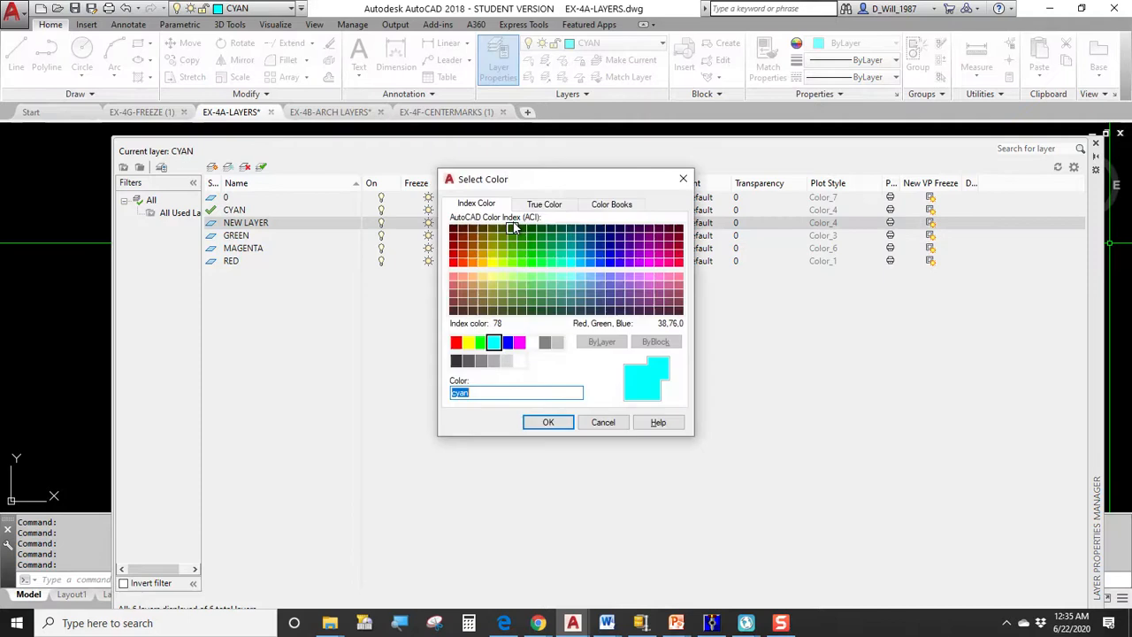
{"action": "left_click", "coordinate": [509, 350]}
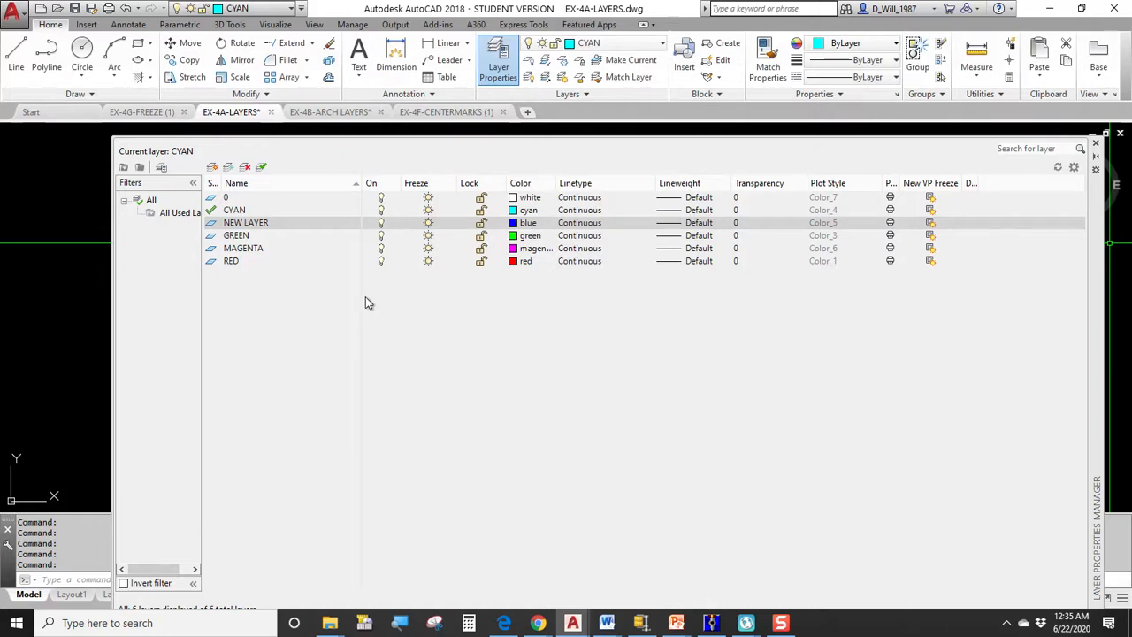
{"action": "double_click", "coordinate": [266, 222]}
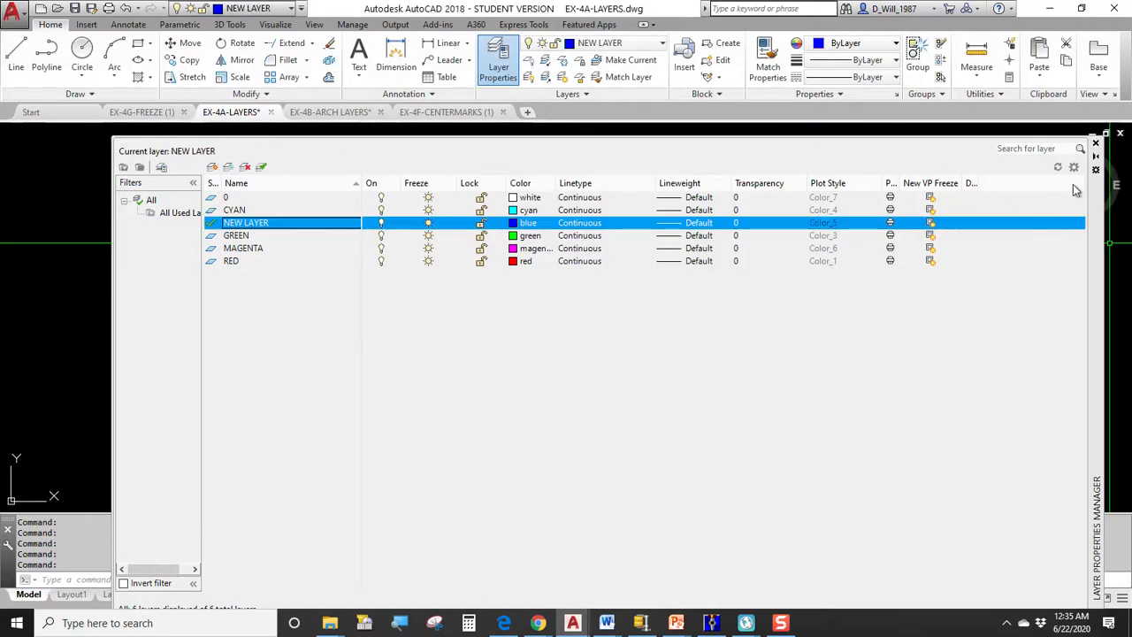
{"action": "left_click", "coordinate": [1095, 144]}
Step: Draw three connected, self-crossing freehand line segments in the empty space just right of the cyan square
{"action": "type", "text": "l"}
{"action": "key", "text": "Return"}
{"action": "left_click", "coordinate": [972, 167]}
{"action": "left_click", "coordinate": [898, 245]}
{"action": "left_click", "coordinate": [958, 279]}
{"action": "left_click", "coordinate": [930, 171]}
{"action": "key", "text": "Escape"}
{"action": "left_click", "coordinate": [975, 242]}
{"action": "left_click", "coordinate": [924, 289]}
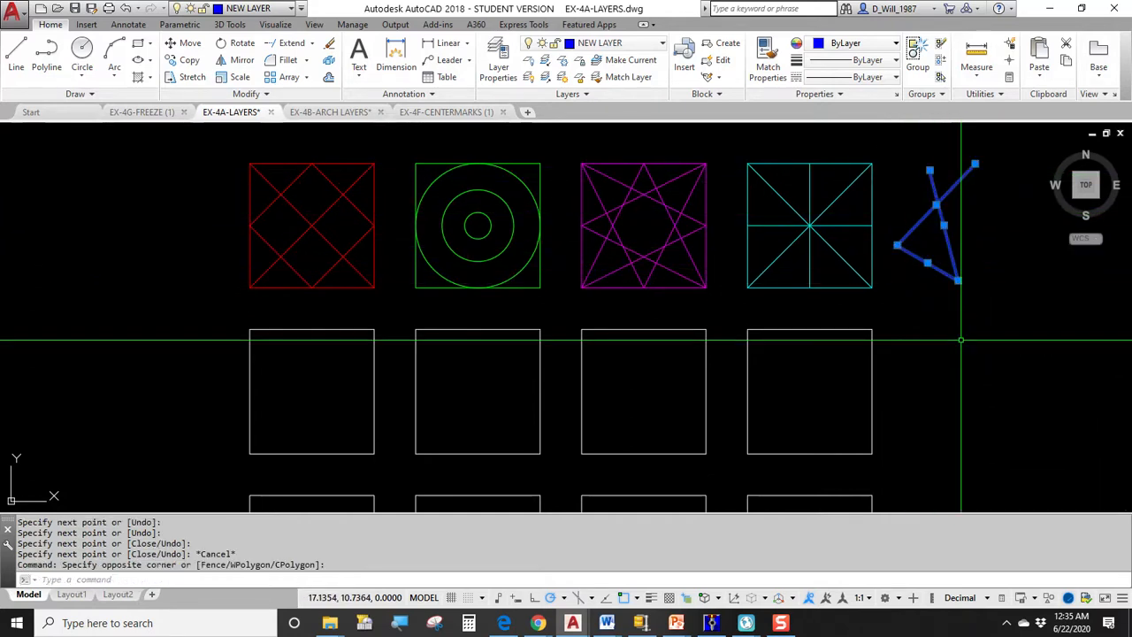
{"action": "key", "text": "Escape"}
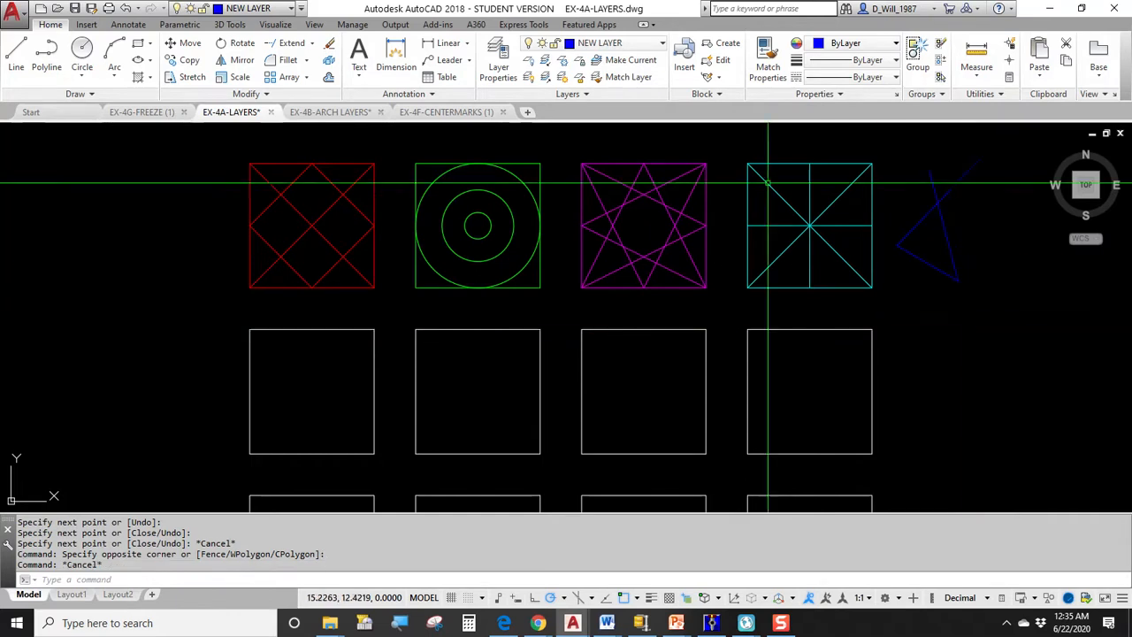
Step: Change the color of NEW LAYER to index color 40
{"action": "left_click", "coordinate": [583, 43]}
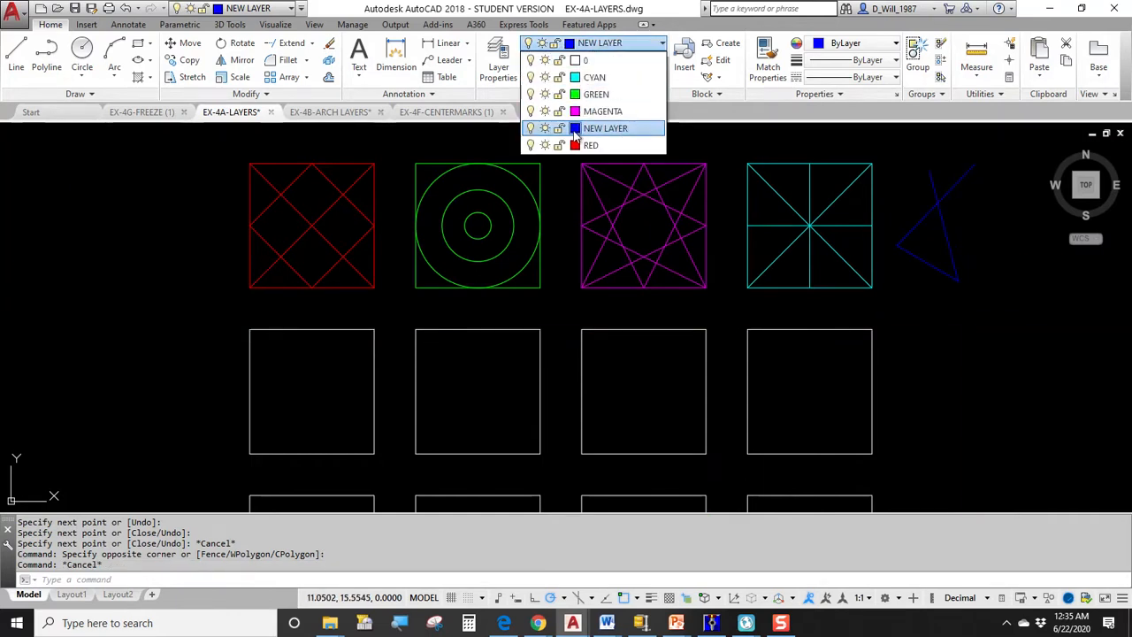
{"action": "left_click", "coordinate": [575, 133]}
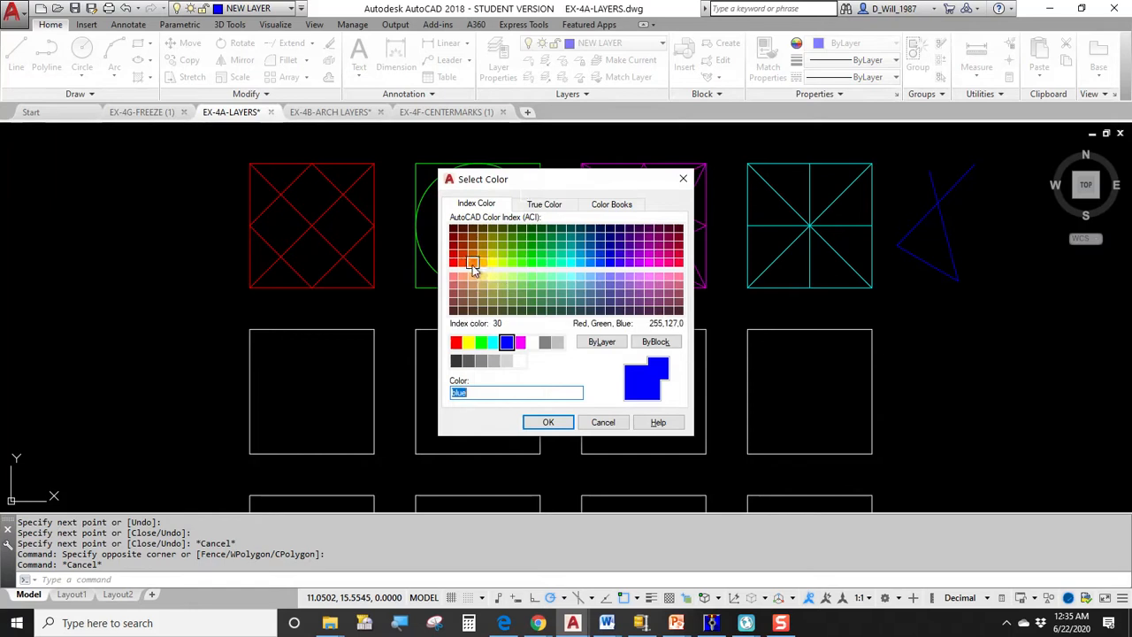
{"action": "left_click", "coordinate": [481, 263]}
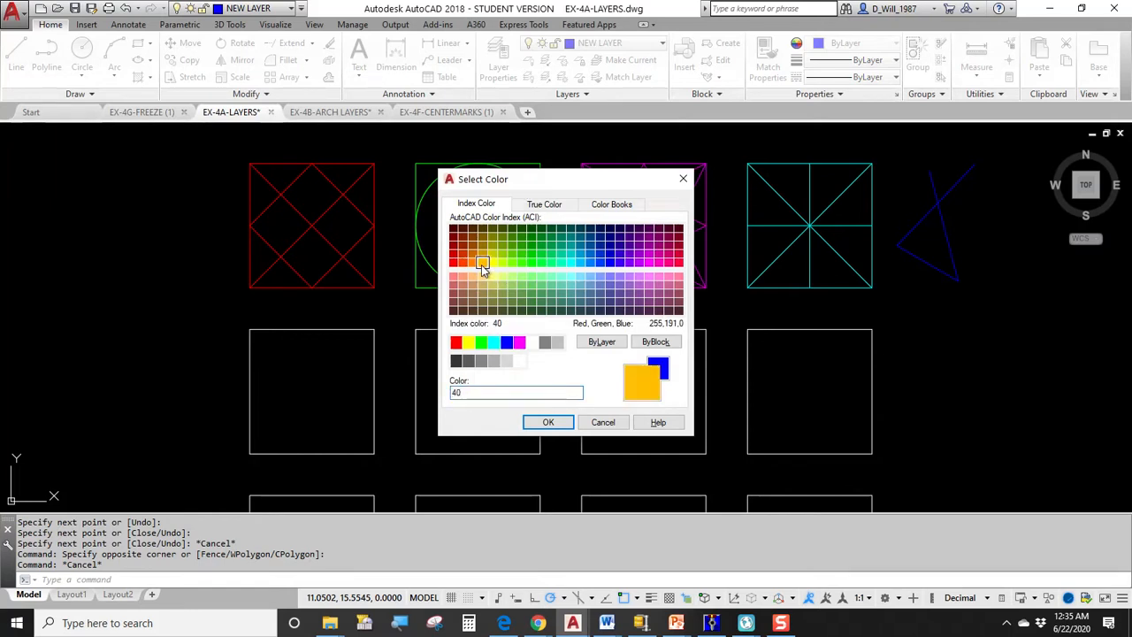
{"action": "left_click", "coordinate": [547, 421]}
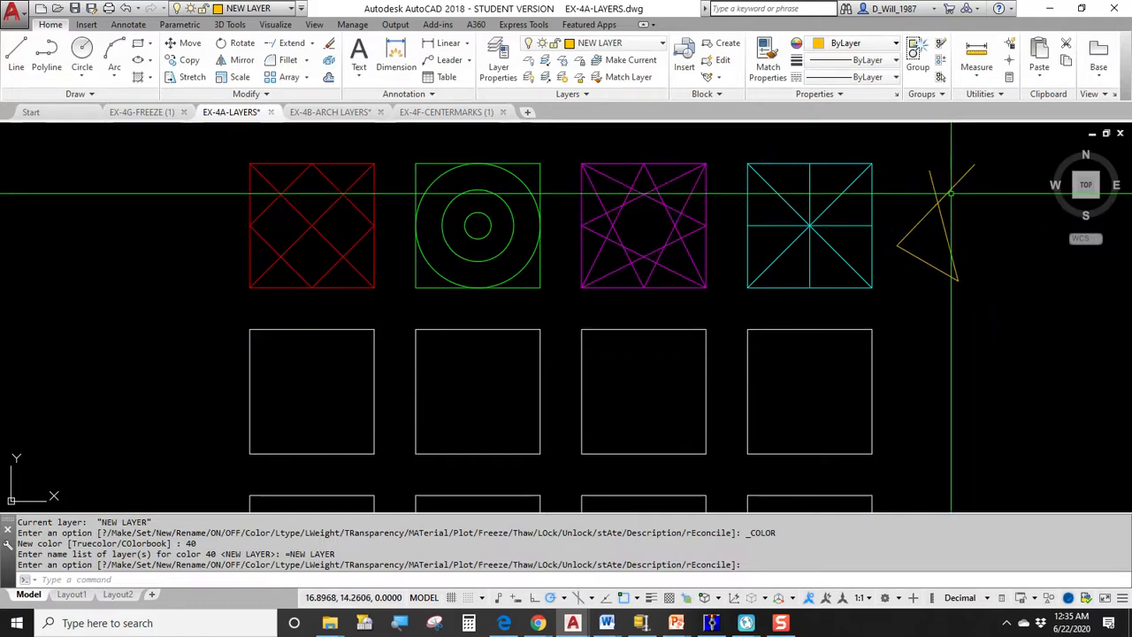
Step: Change the color of NEW LAYER to index color 10
{"action": "left_click", "coordinate": [610, 42]}
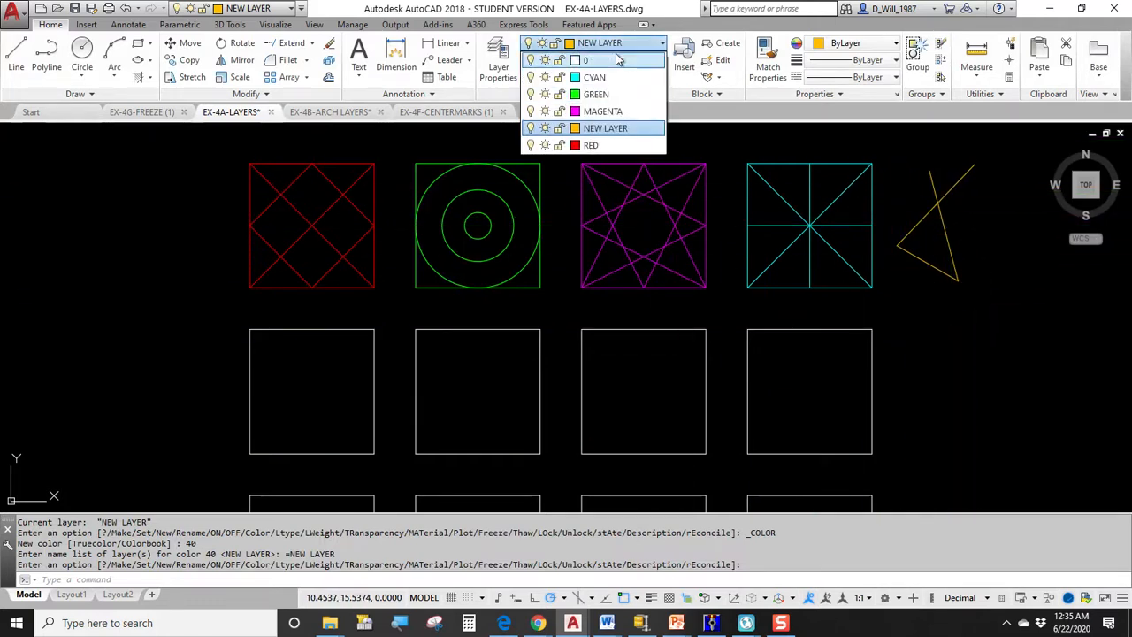
{"action": "left_click", "coordinate": [576, 129]}
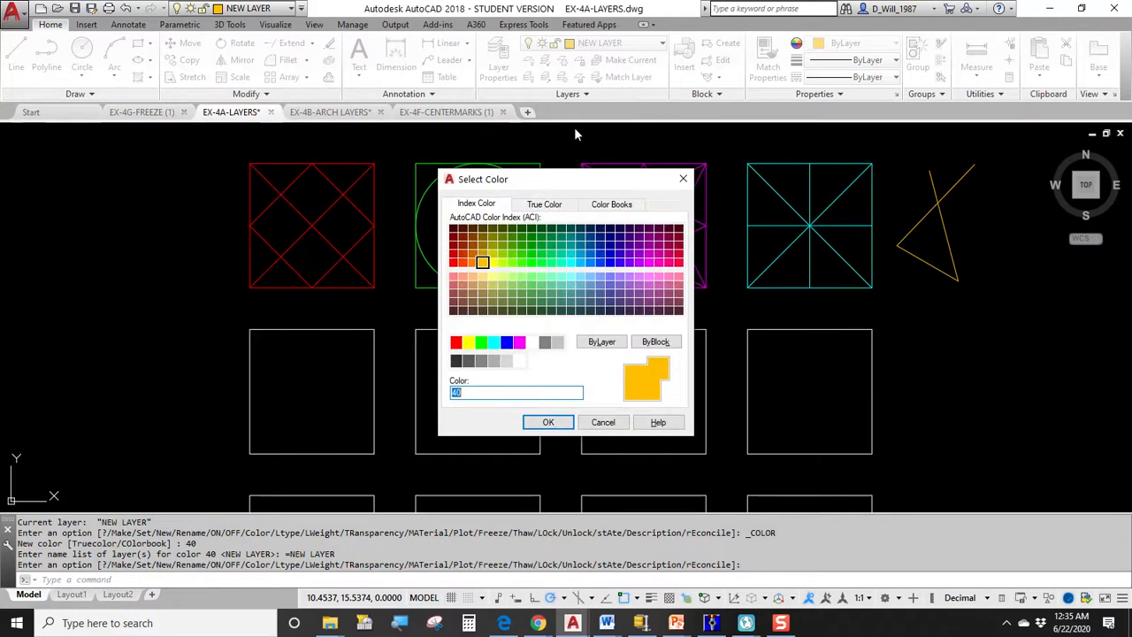
{"action": "left_click", "coordinate": [455, 266]}
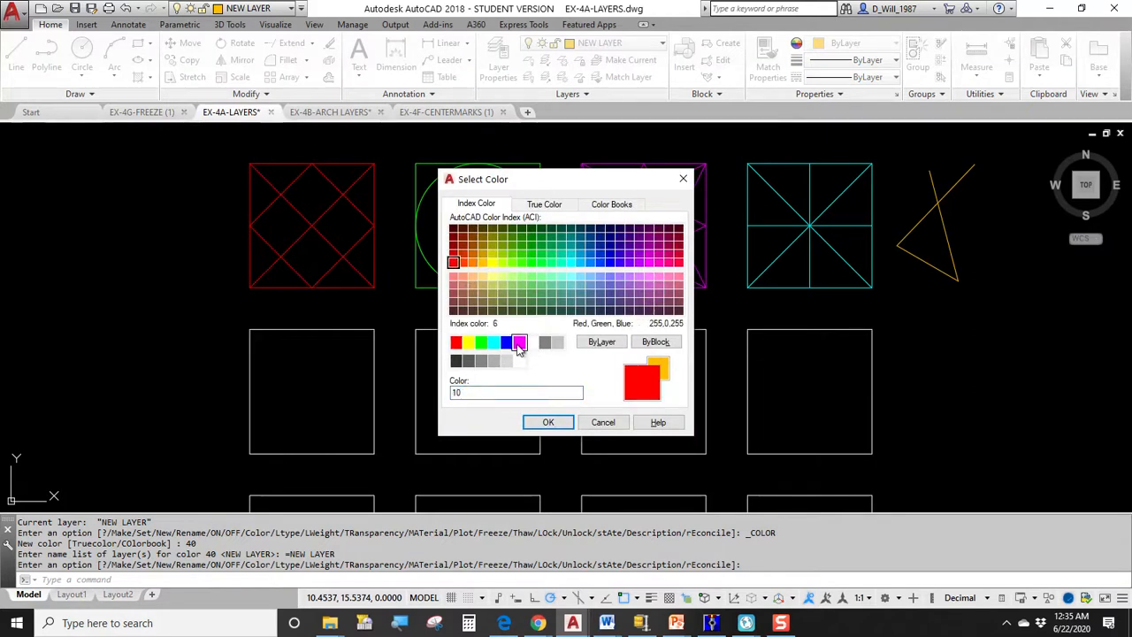
{"action": "left_click", "coordinate": [548, 422]}
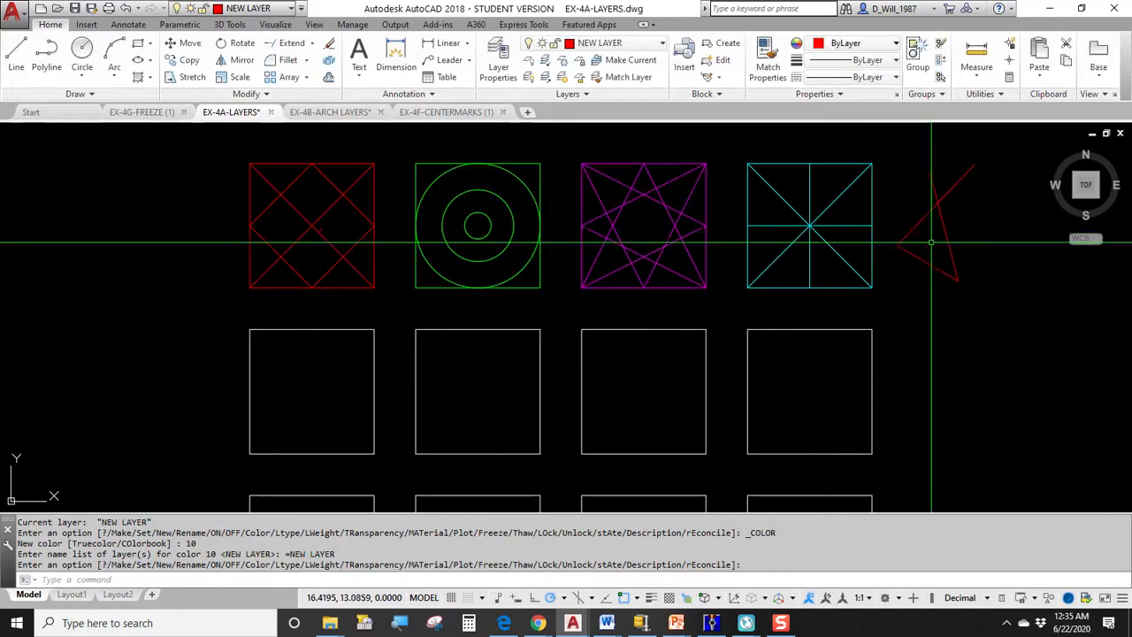
Step: Change the color of NEW LAYER to the standard yellow, index color 2
{"action": "left_click", "coordinate": [616, 46]}
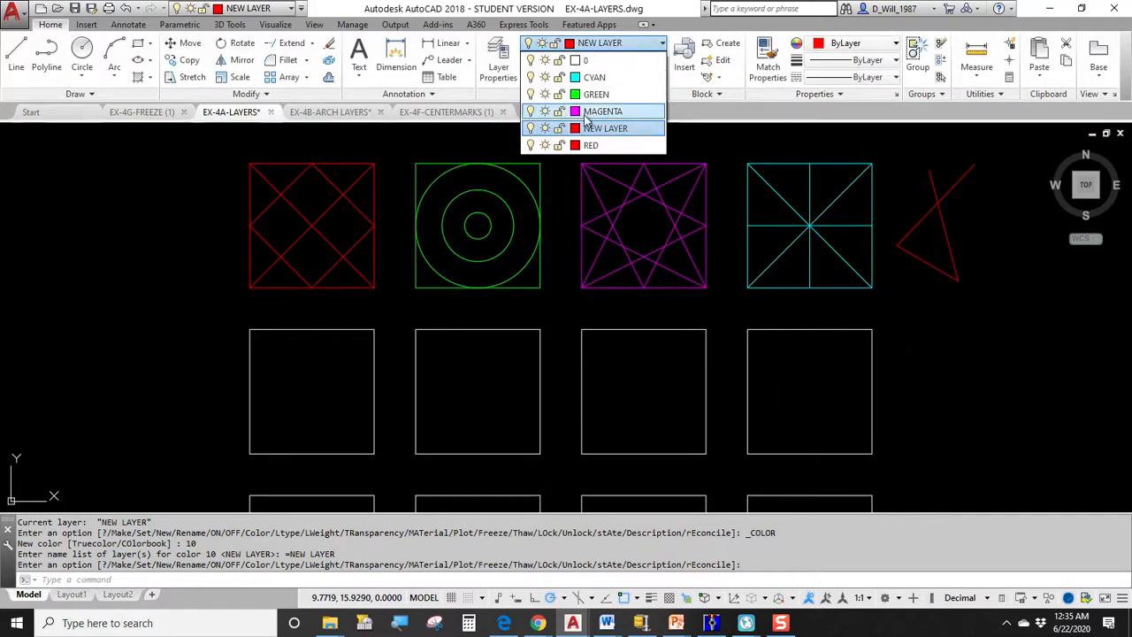
{"action": "left_click", "coordinate": [575, 128]}
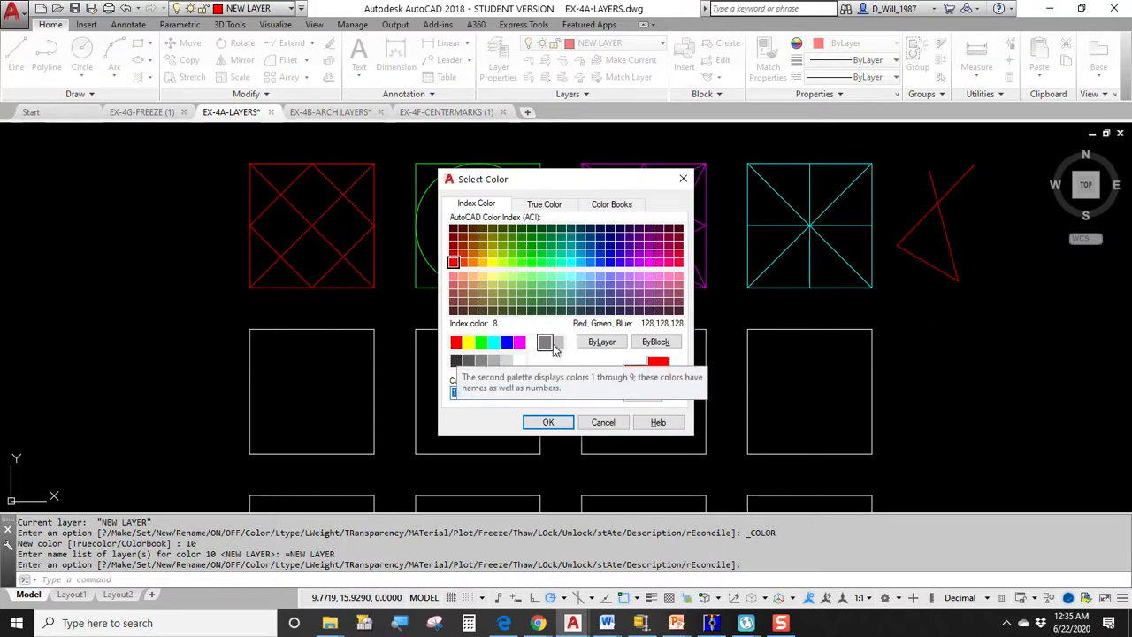
{"action": "left_click", "coordinate": [456, 343]}
{"action": "left_click", "coordinate": [469, 342]}
{"action": "left_click", "coordinate": [547, 422]}
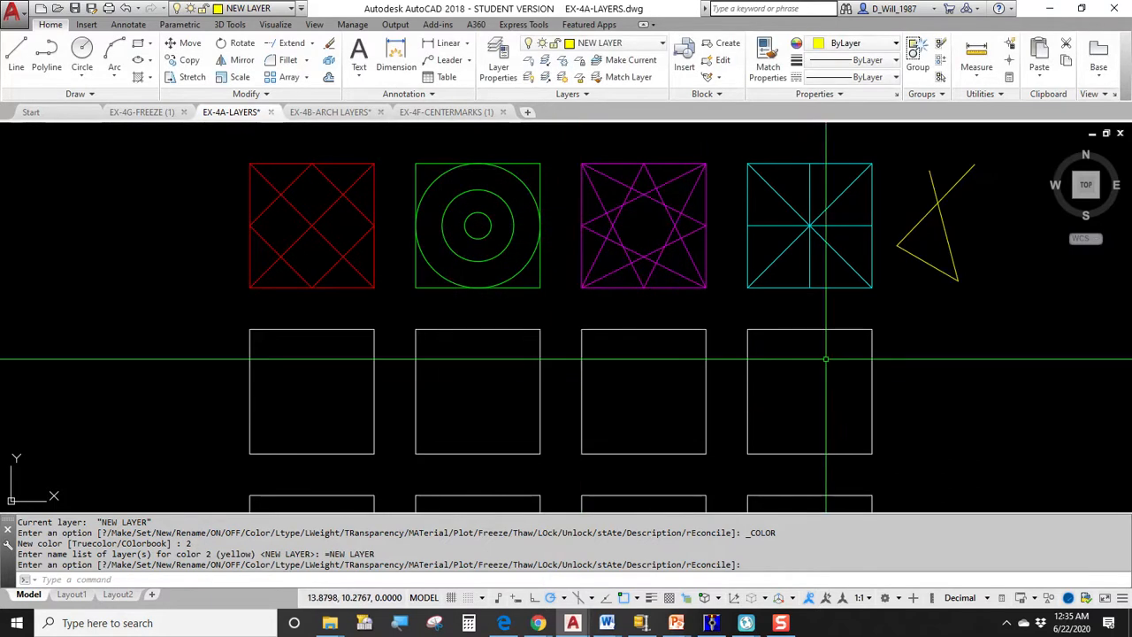
Step: Change the color of NEW LAYER to dark brown index color 29 and check how the freehand lines look
{"action": "left_click", "coordinate": [621, 51]}
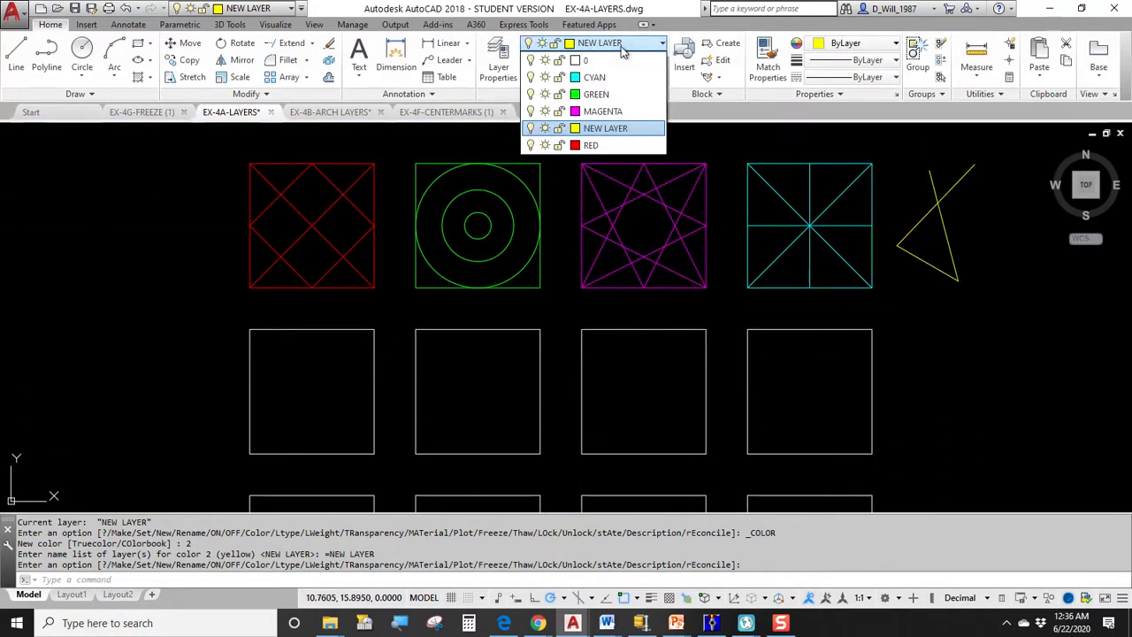
{"action": "left_click", "coordinate": [576, 131]}
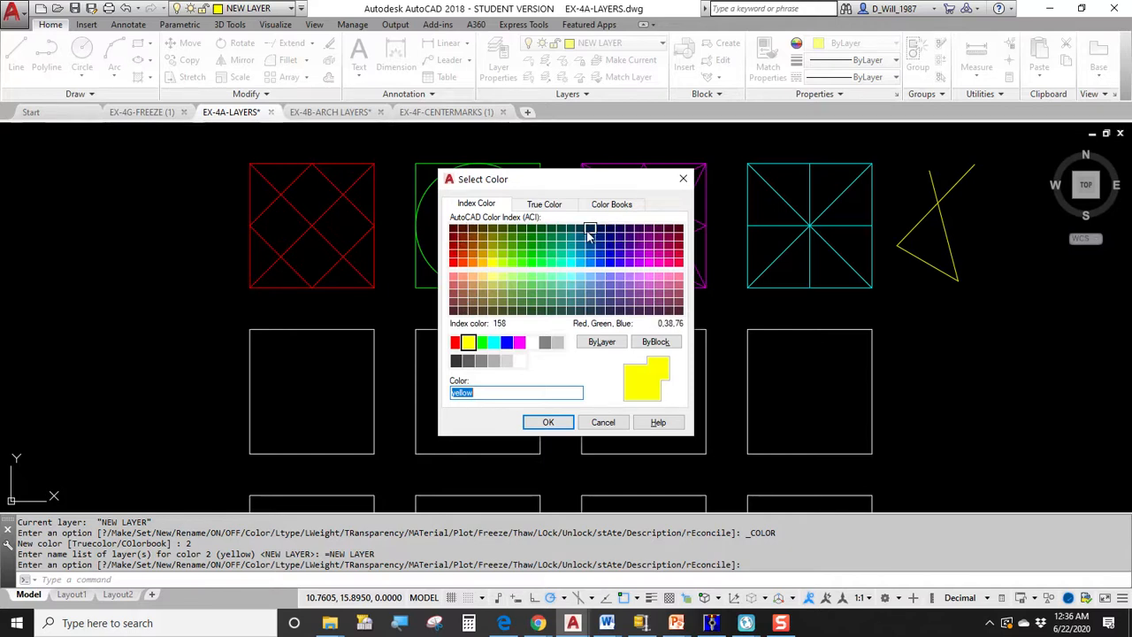
{"action": "left_click", "coordinate": [460, 310]}
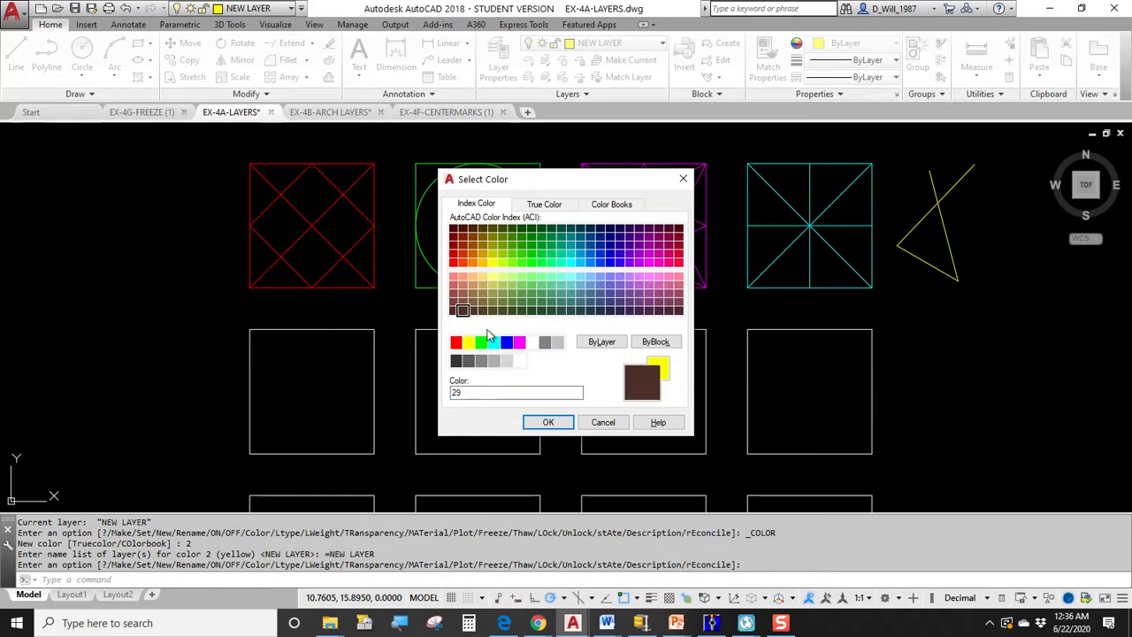
{"action": "left_click", "coordinate": [548, 422]}
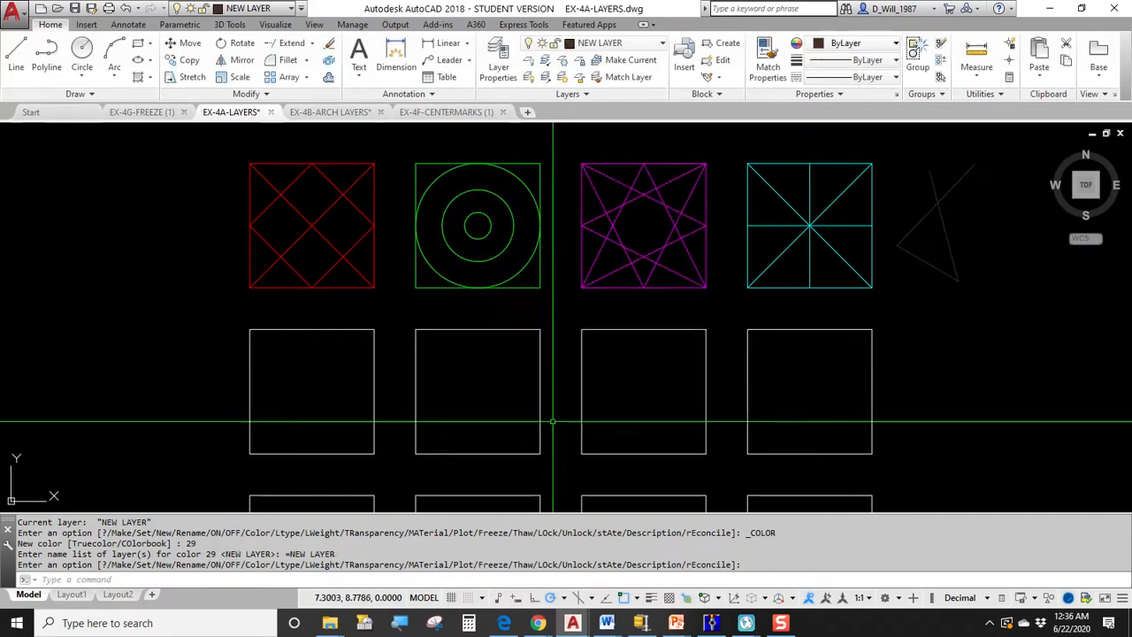
{"action": "left_click", "coordinate": [973, 190]}
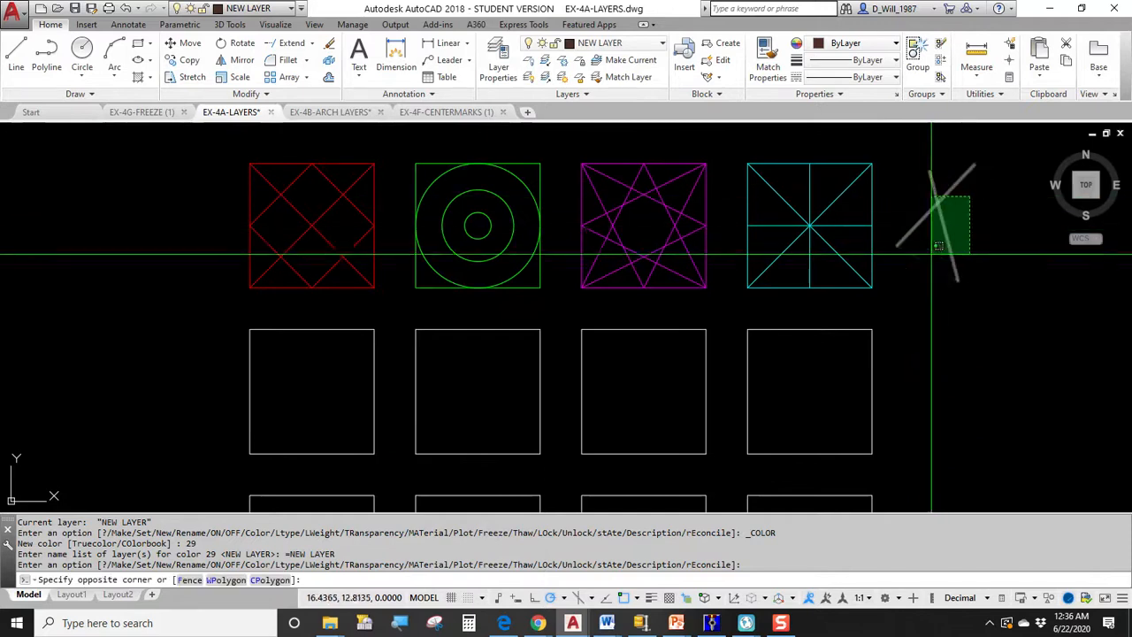
{"action": "left_click", "coordinate": [927, 262]}
{"action": "key", "text": "Escape"}
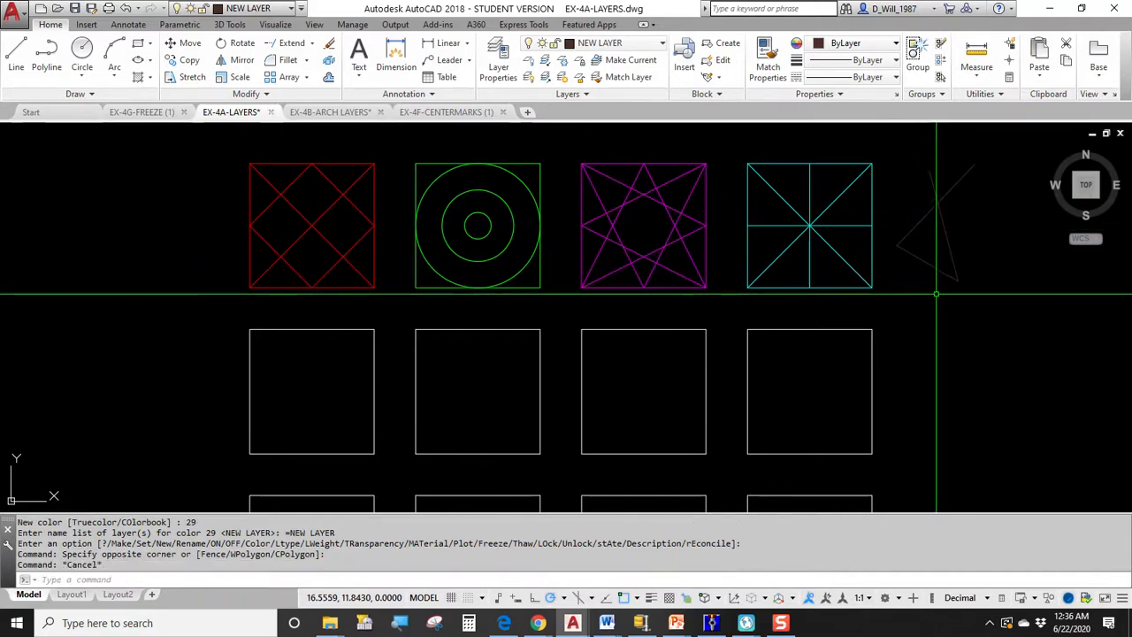
Step: Open the color selection for NEW LAYER and compare white with index color 255, leaving white selected
{"action": "left_click", "coordinate": [636, 42]}
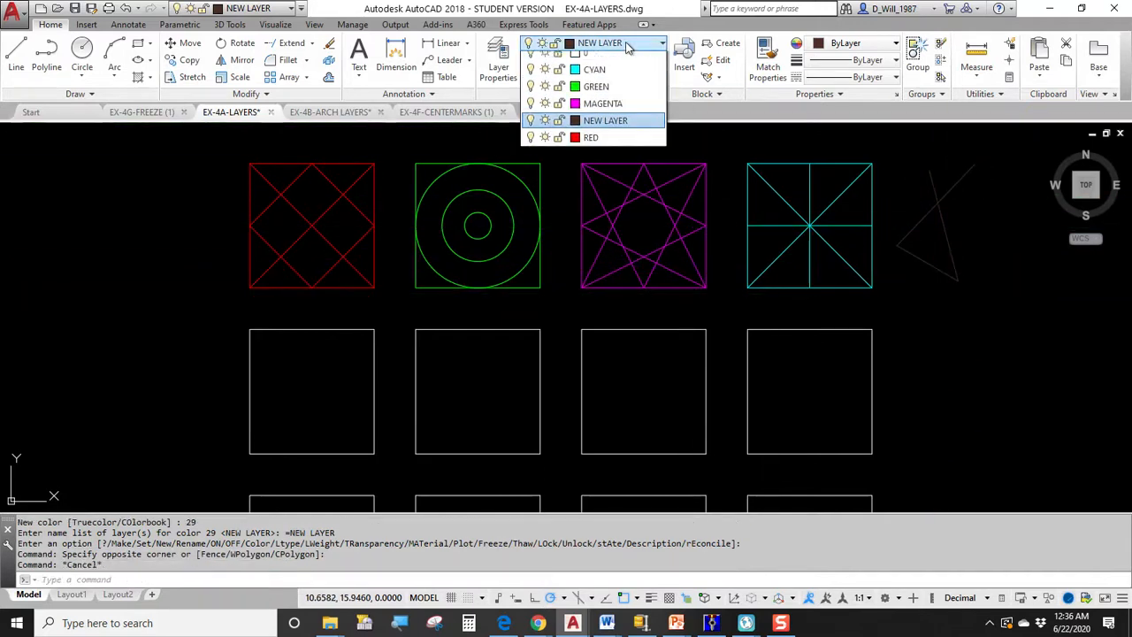
{"action": "left_click", "coordinate": [576, 129]}
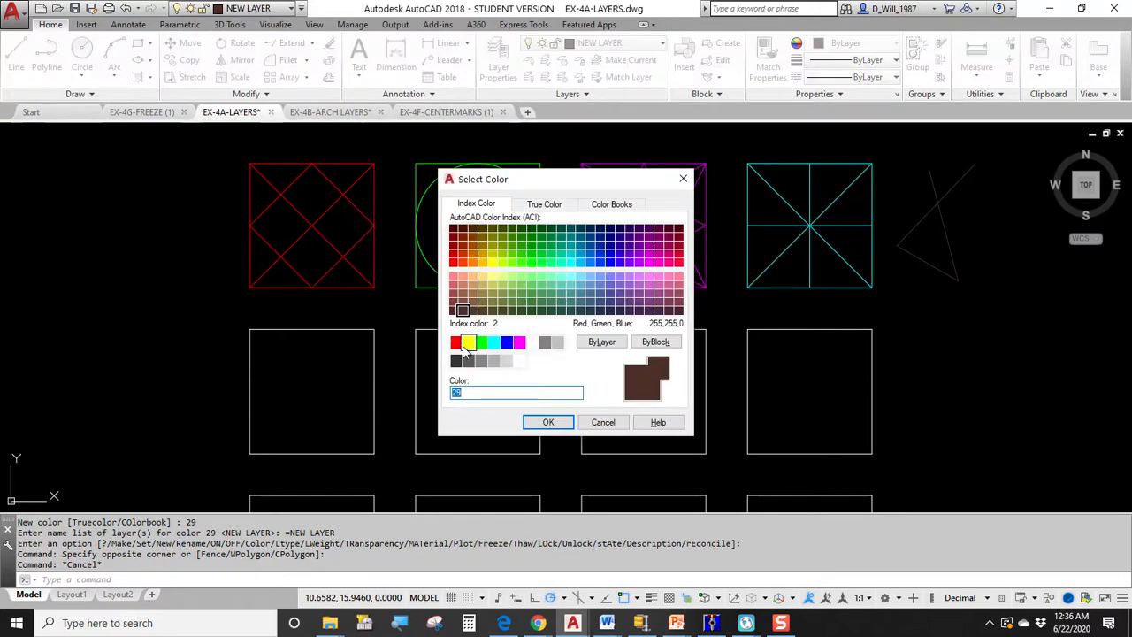
{"action": "left_click", "coordinate": [533, 344]}
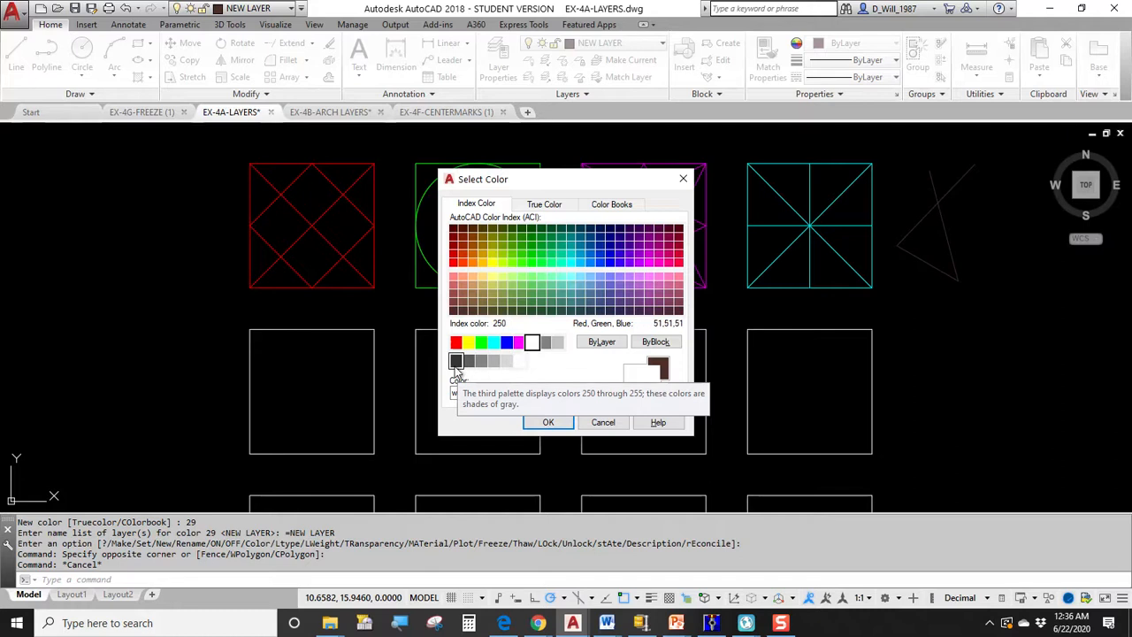
{"action": "left_click", "coordinate": [519, 363]}
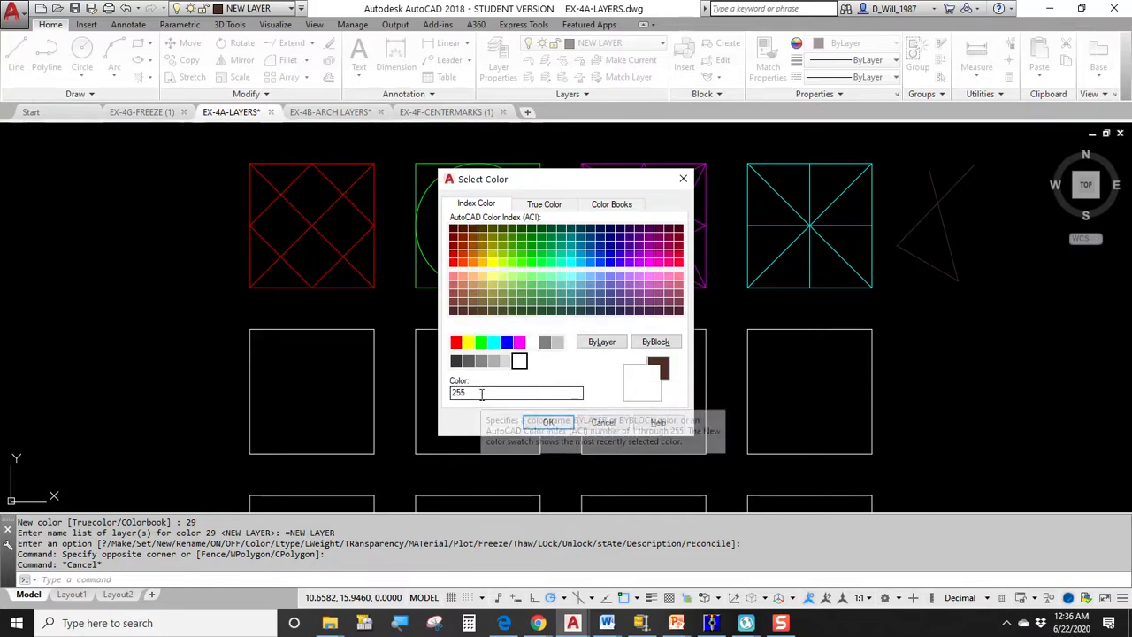
{"action": "left_click_drag", "start_coordinate": [485, 392], "coordinate": [430, 389]}
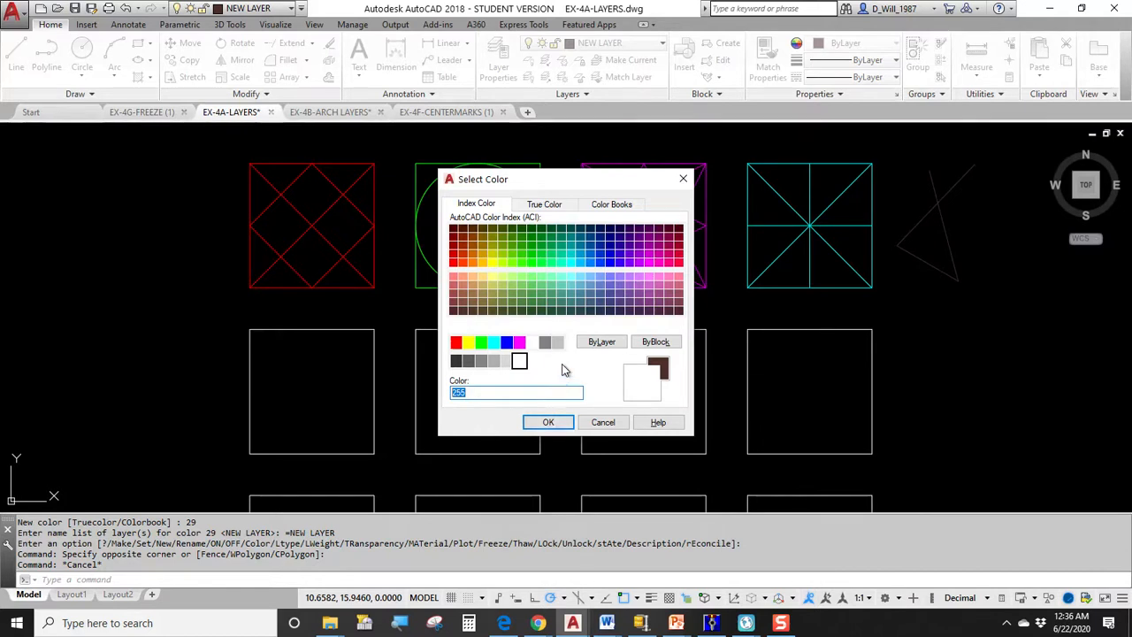
{"action": "key", "text": "ctrl"}
{"action": "left_click", "coordinate": [535, 342]}
{"action": "key", "text": "ctrl"}
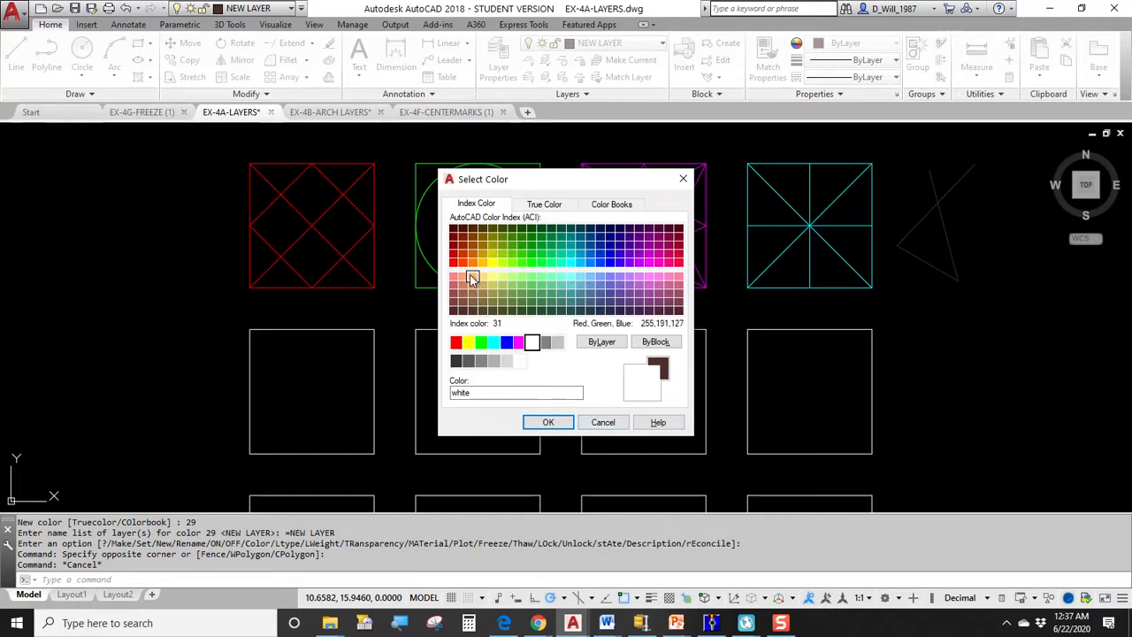
Step: Try a light blue true color for NEW LAYER in the HSL model with hue 202, saturation 48 and luminance 77
{"action": "left_click", "coordinate": [537, 205]}
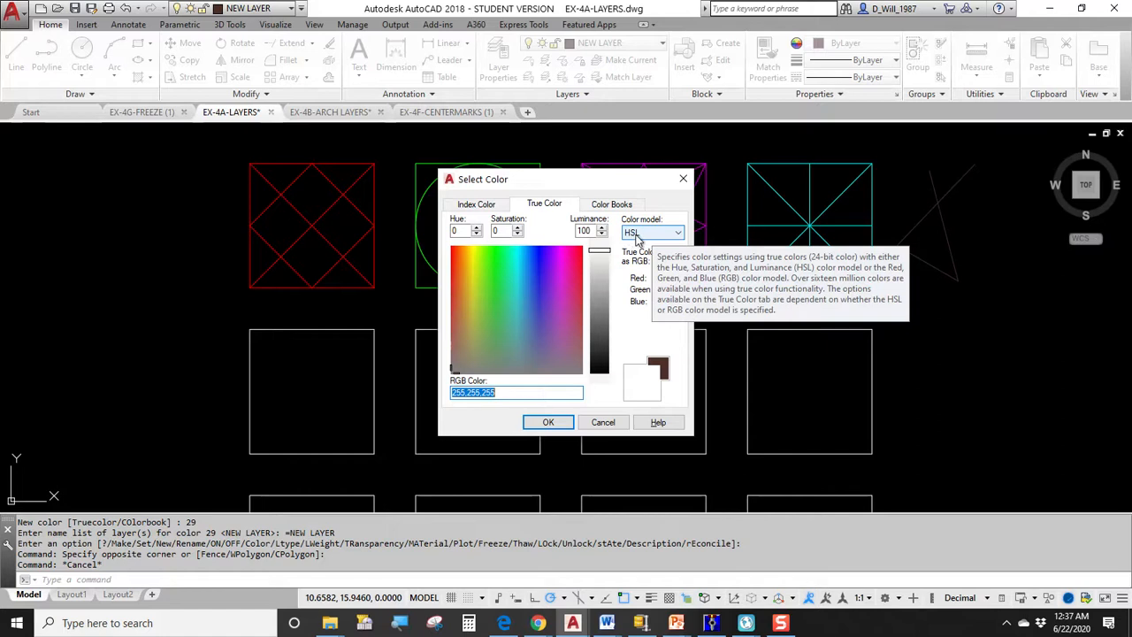
{"action": "left_click", "coordinate": [501, 276]}
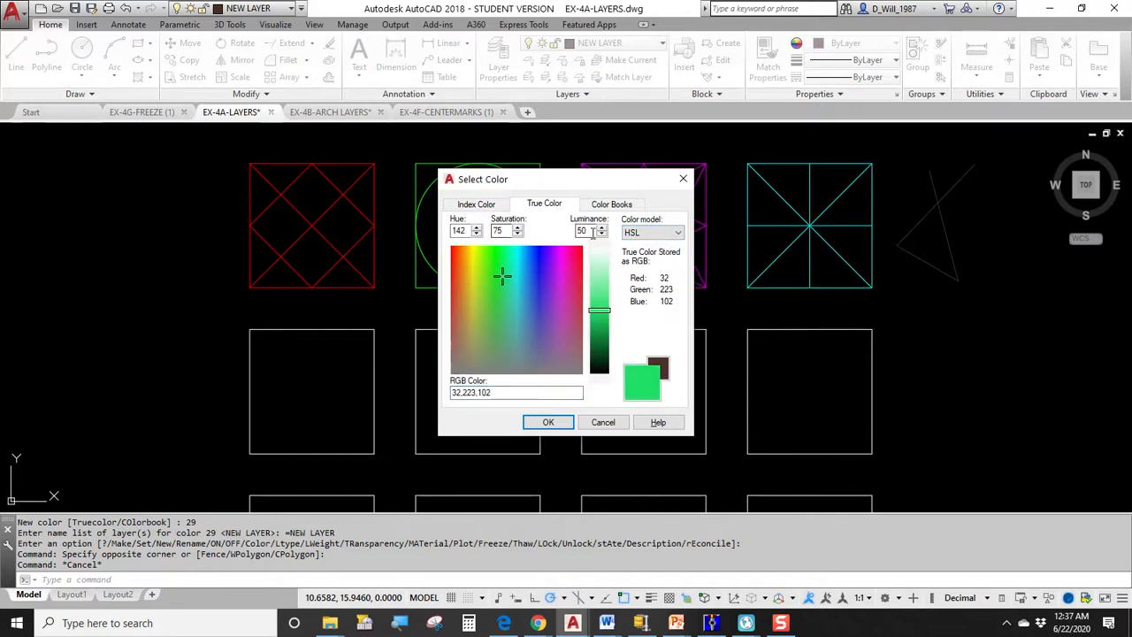
{"action": "left_click_drag", "start_coordinate": [519, 267], "coordinate": [524, 311]}
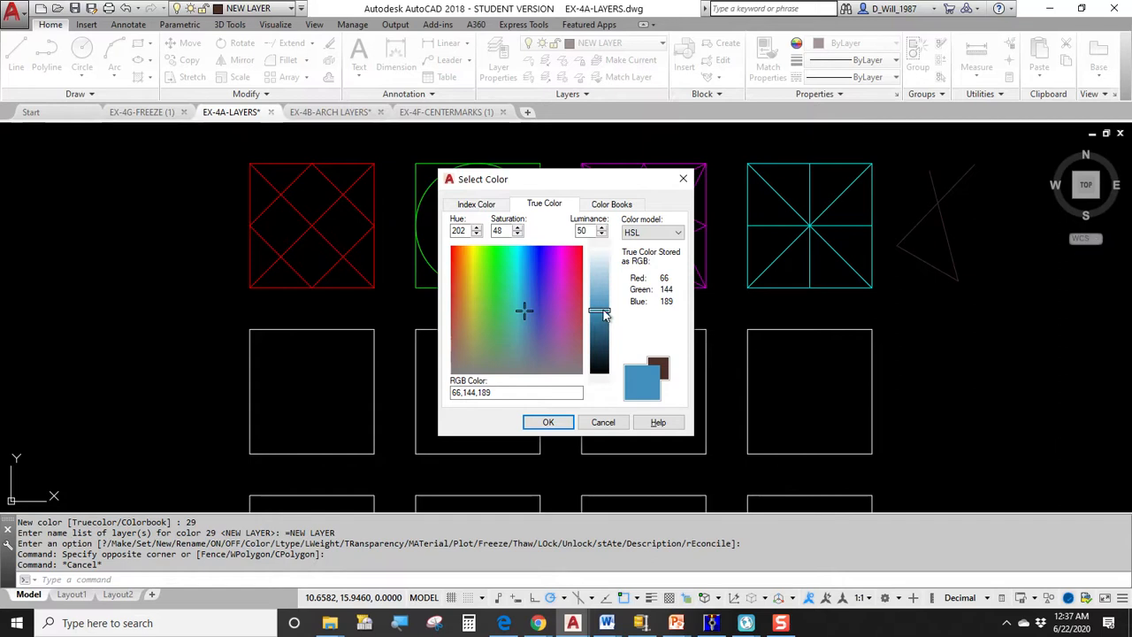
{"action": "mouse_move", "coordinate": [603, 288]}
{"action": "left_mouse_down"}
{"action": "mouse_move", "coordinate": [597, 298]}
{"action": "mouse_move", "coordinate": [601, 281]}
{"action": "left_mouse_up"}
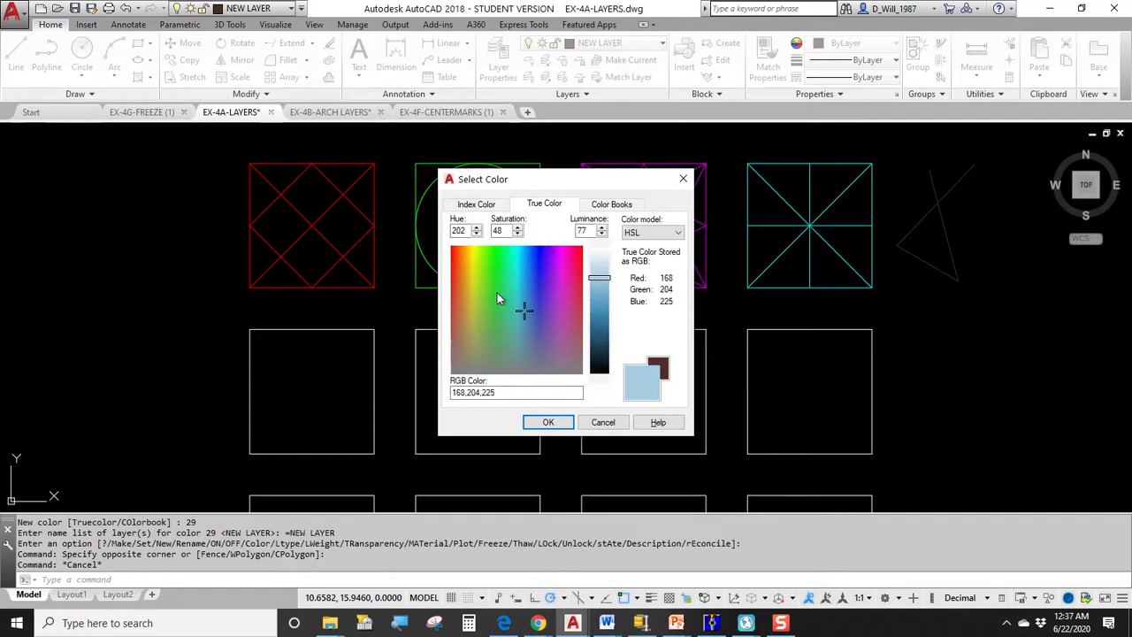
Step: Switch the color model to RGB and apply the true color 24,81,253 to NEW LAYER
{"action": "left_click", "coordinate": [654, 232]}
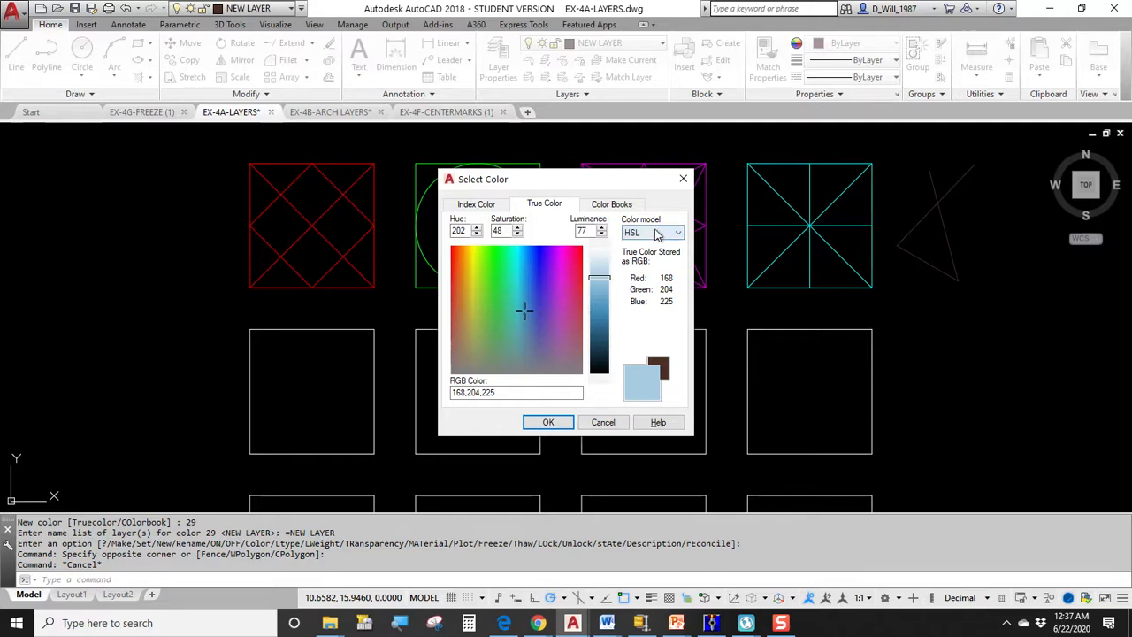
{"action": "left_click", "coordinate": [656, 256]}
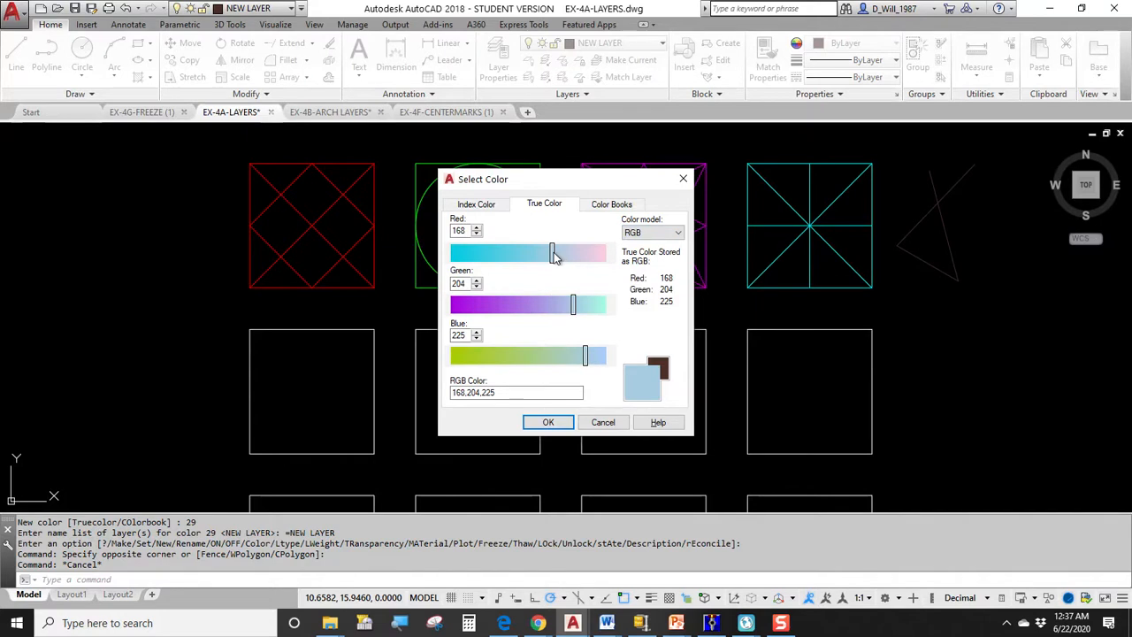
{"action": "left_click_drag", "start_coordinate": [552, 256], "coordinate": [467, 255]}
{"action": "left_click_drag", "start_coordinate": [573, 304], "coordinate": [500, 304]}
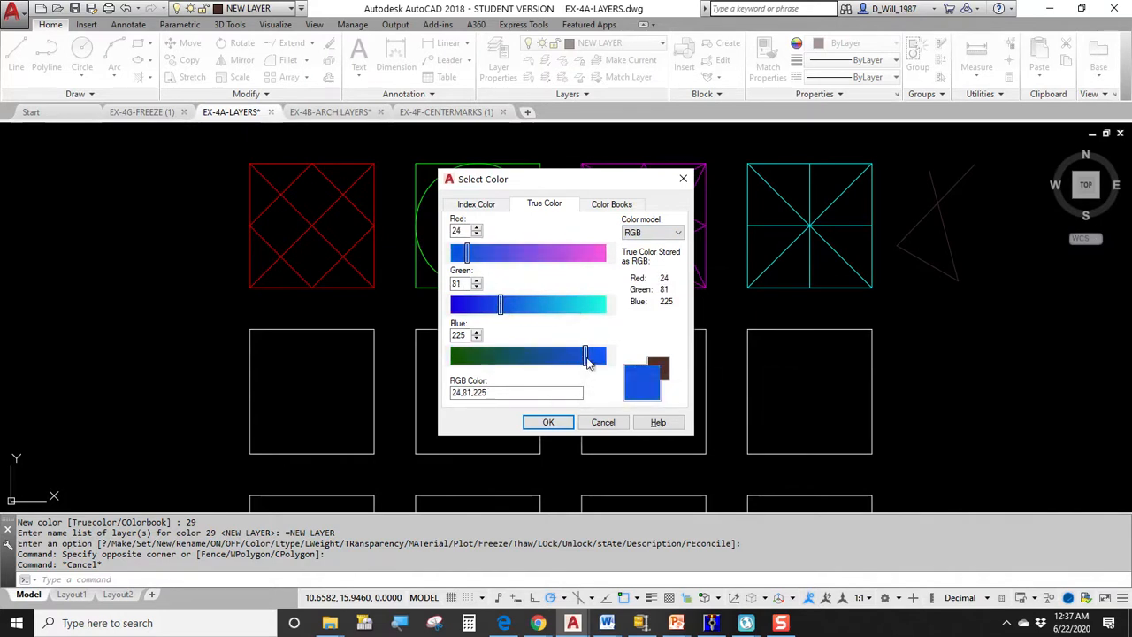
{"action": "left_click_drag", "start_coordinate": [584, 355], "coordinate": [603, 356]}
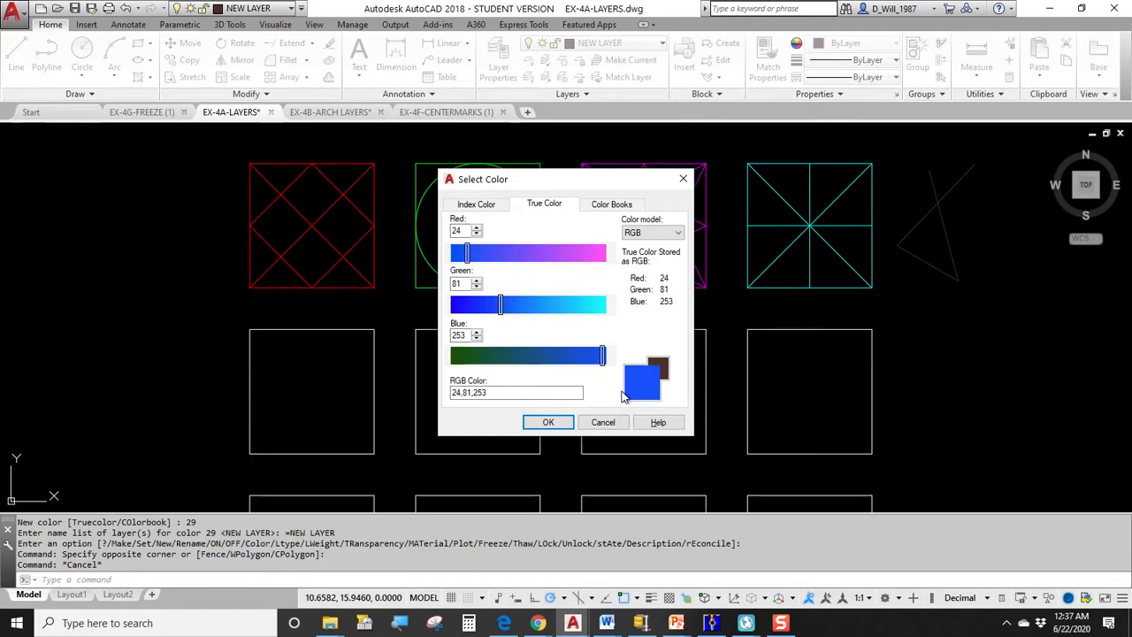
{"action": "left_click", "coordinate": [563, 421]}
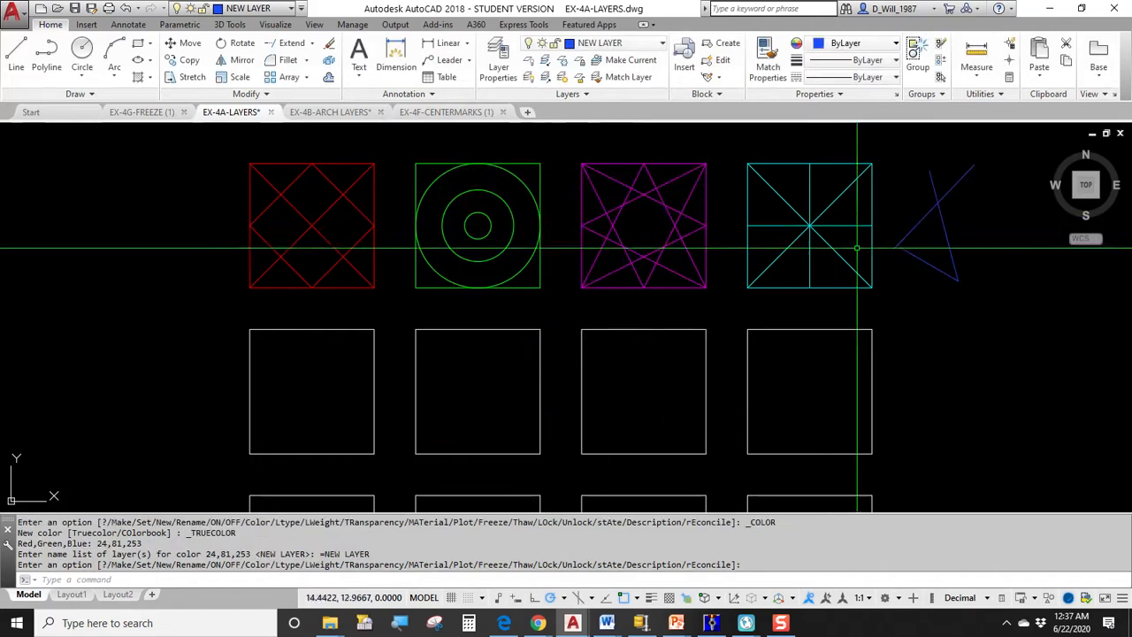
Step: Reopen the color selection for NEW LAYER and look through the index, true color and color book options
{"action": "left_click", "coordinate": [619, 42]}
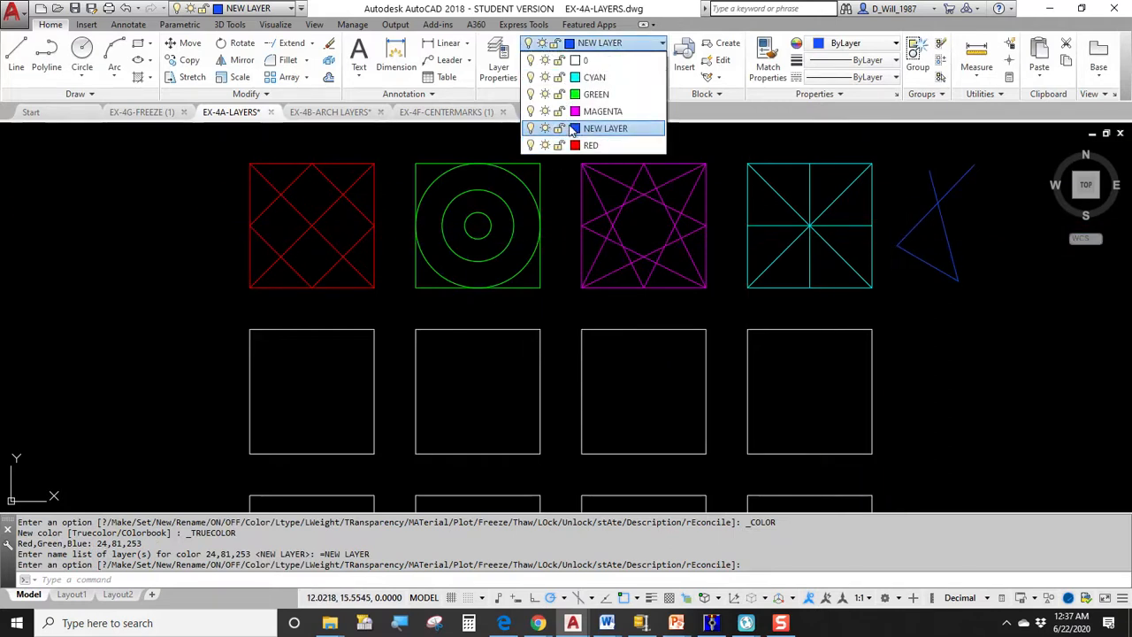
{"action": "left_click", "coordinate": [576, 130]}
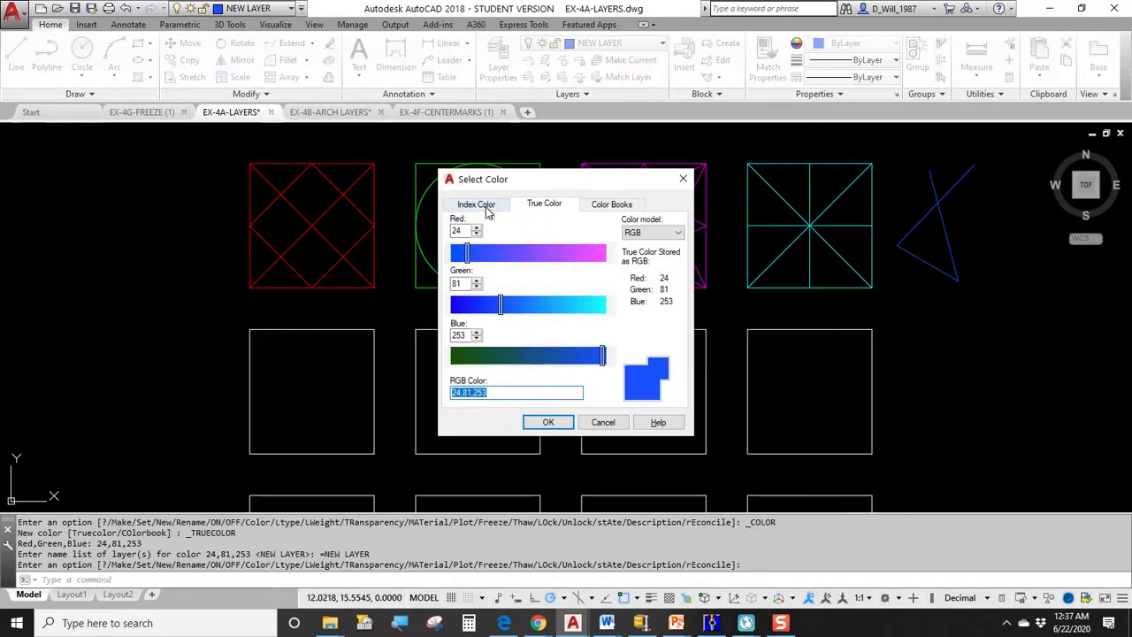
{"action": "left_click", "coordinate": [485, 208]}
{"action": "left_click", "coordinate": [554, 209]}
{"action": "left_click", "coordinate": [609, 206]}
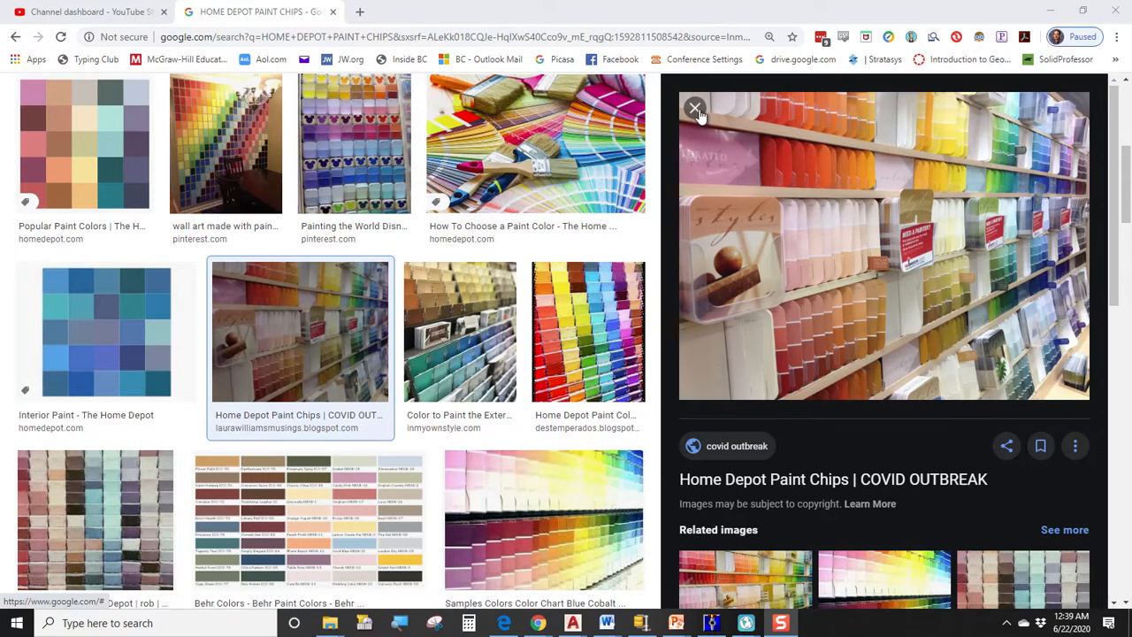
Step: Look through the Home Depot paint chip images in Chrome, including the Behr color chart, and return to AutoCAD
{"action": "scroll", "coordinate": [699, 117], "scroll_direction": "up", "scroll_amount": 4}
{"action": "scroll", "coordinate": [699, 116], "scroll_direction": "down", "scroll_amount": 4}
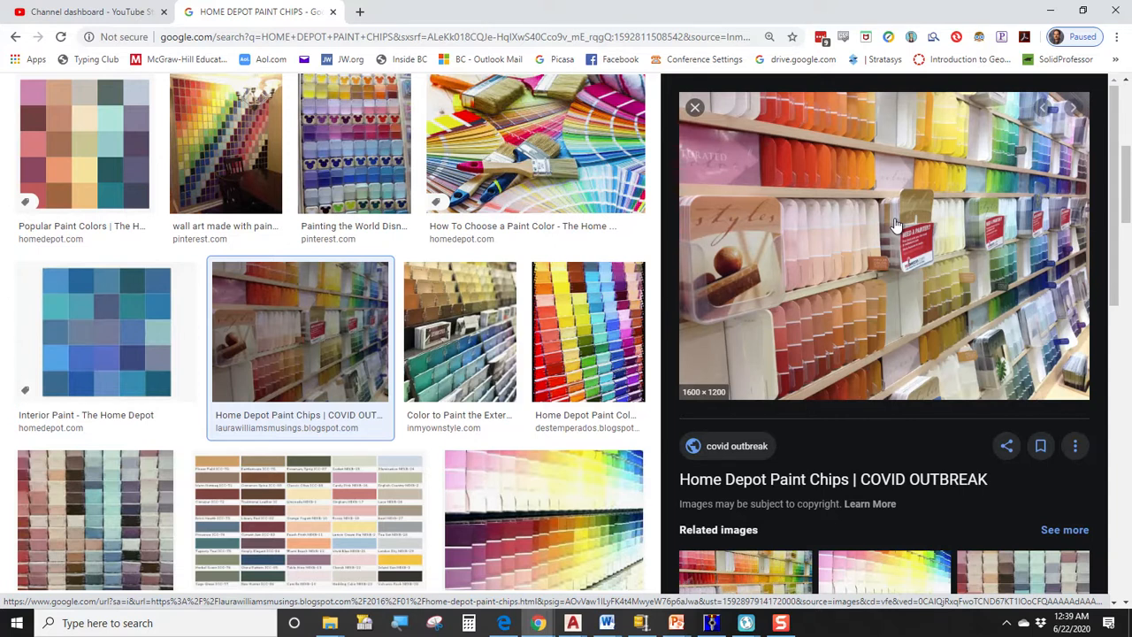
{"action": "left_click", "coordinate": [539, 512]}
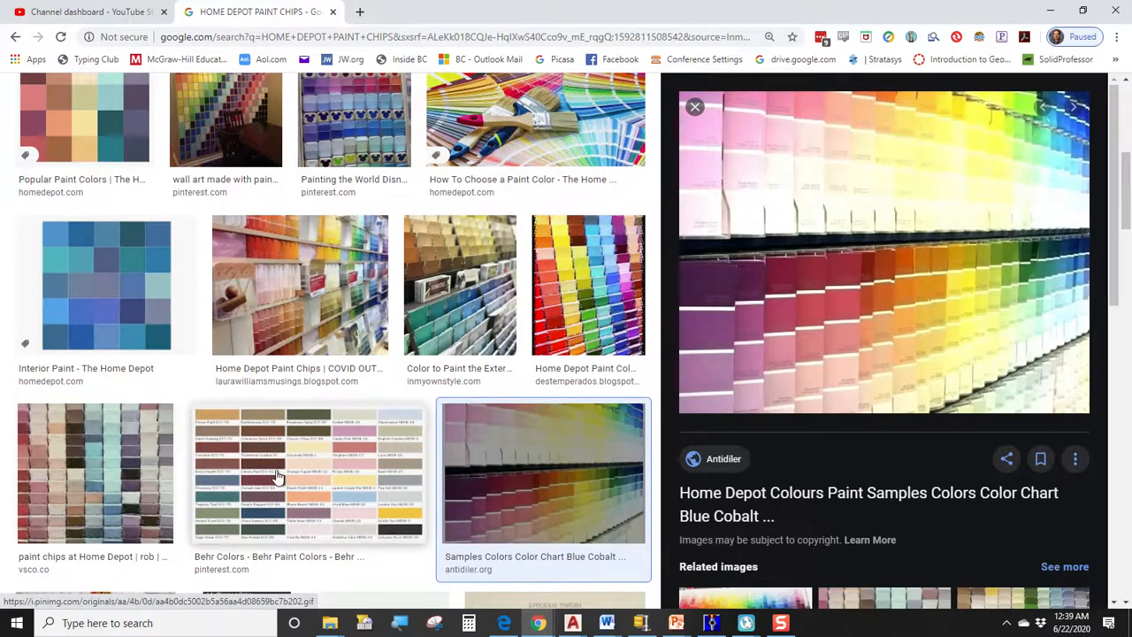
{"action": "left_click", "coordinate": [389, 478]}
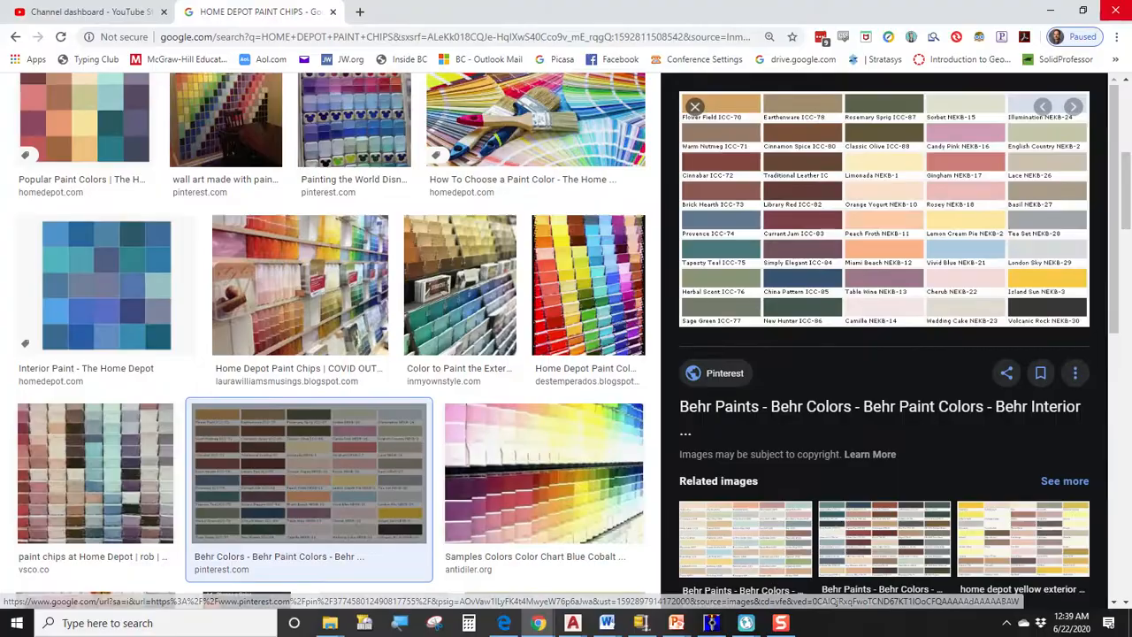
{"action": "left_click", "coordinate": [1053, 10]}
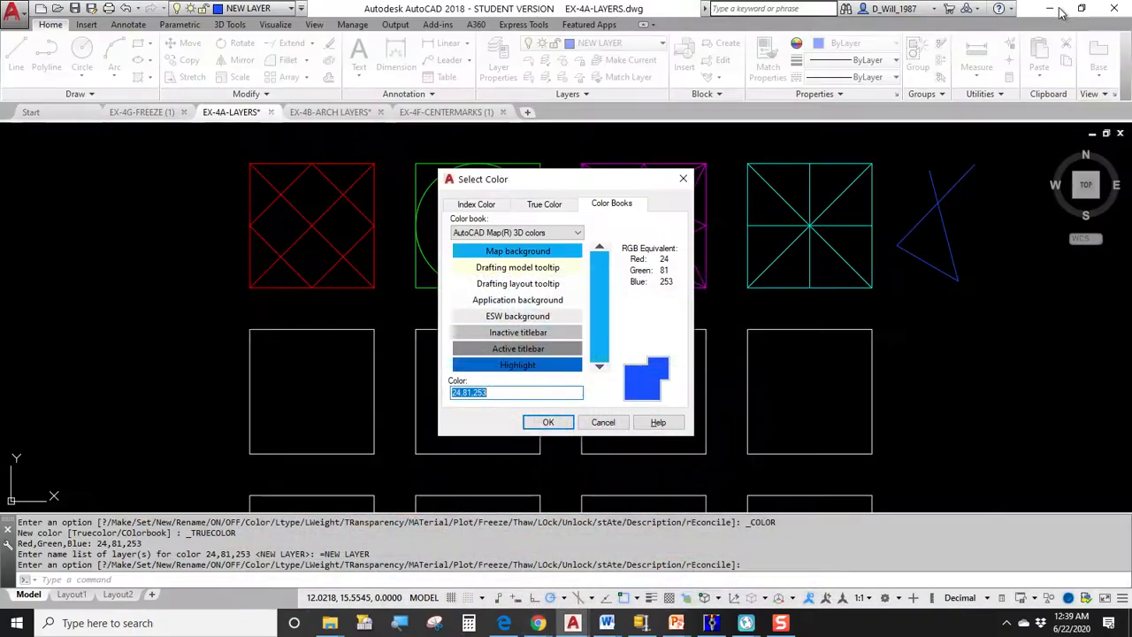
Step: Choose the PANTONE+ CMYK Coated color book and browse its brown and orange shades from P 43 to P 50
{"action": "left_click", "coordinate": [546, 231]}
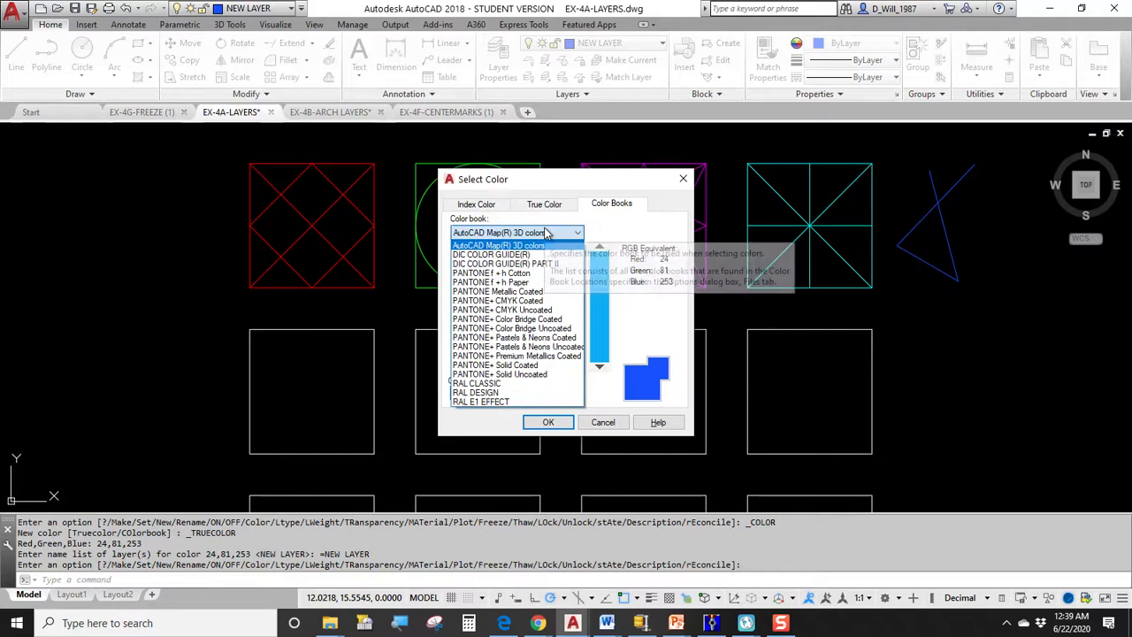
{"action": "left_click", "coordinate": [511, 300]}
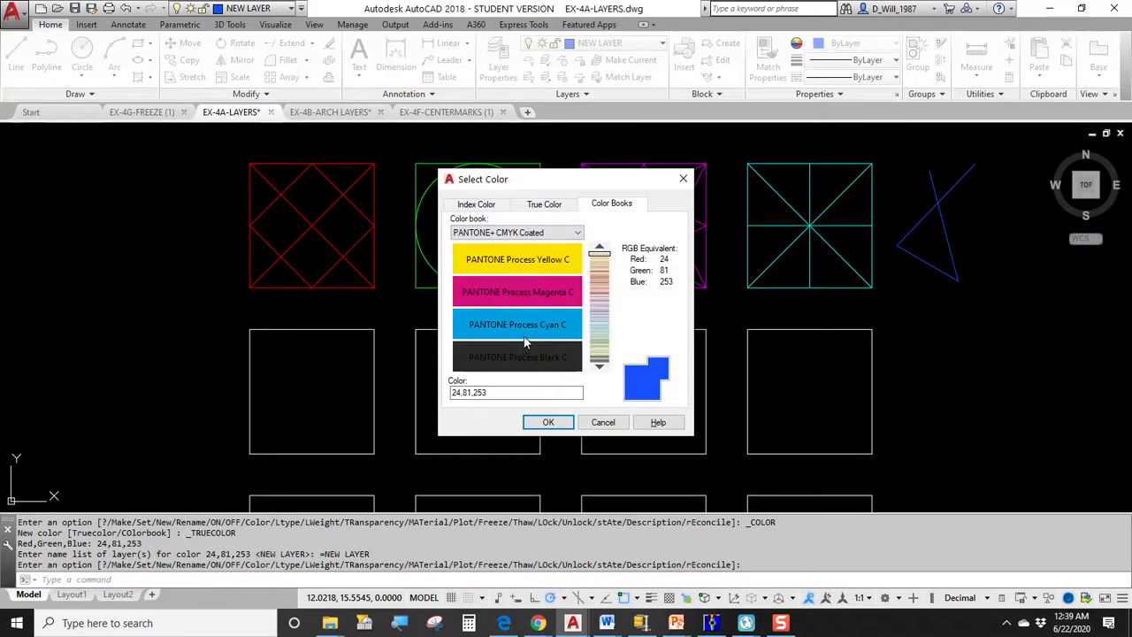
{"action": "left_click_drag", "start_coordinate": [600, 256], "coordinate": [600, 279]}
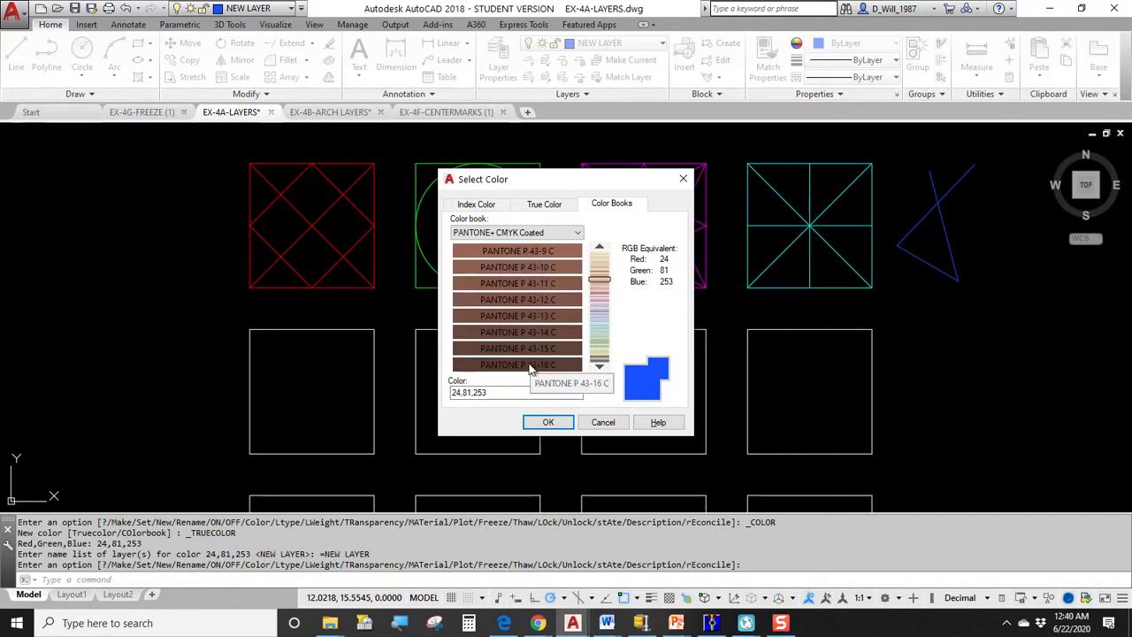
{"action": "left_click", "coordinate": [600, 368]}
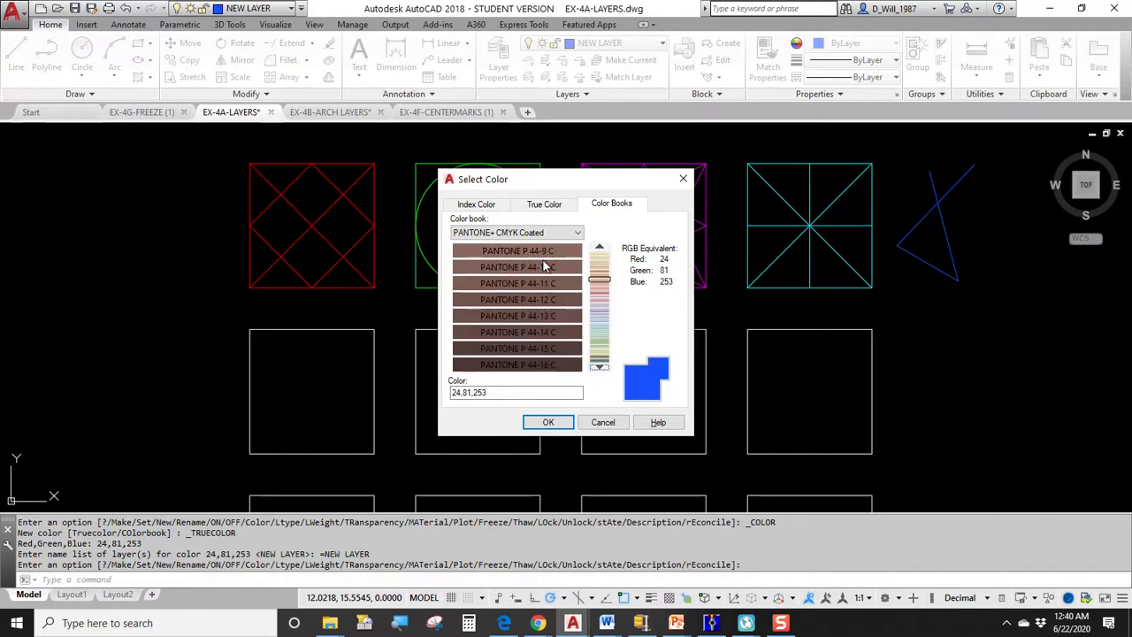
{"action": "left_click", "coordinate": [600, 367]}
{"action": "left_click", "coordinate": [601, 368]}
{"action": "left_click", "coordinate": [600, 368]}
{"action": "left_click", "coordinate": [600, 368]}
{"action": "left_click", "coordinate": [600, 368]}
{"action": "left_click", "coordinate": [600, 368]}
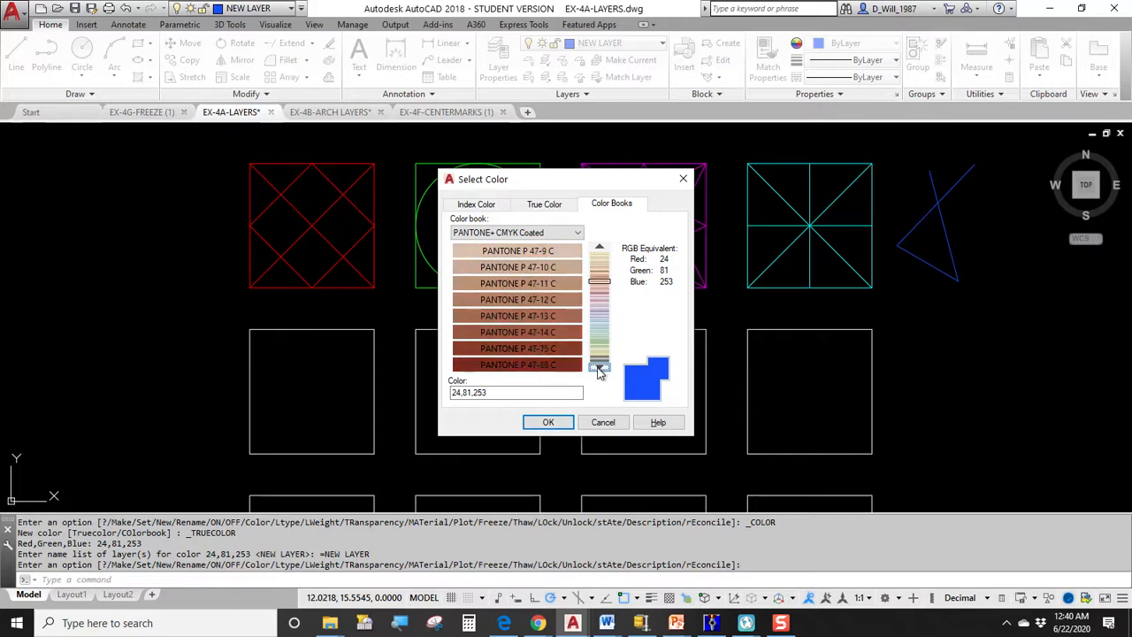
{"action": "left_click", "coordinate": [600, 368]}
{"action": "left_click", "coordinate": [601, 367]}
{"action": "left_click", "coordinate": [600, 367]}
{"action": "left_click", "coordinate": [601, 368]}
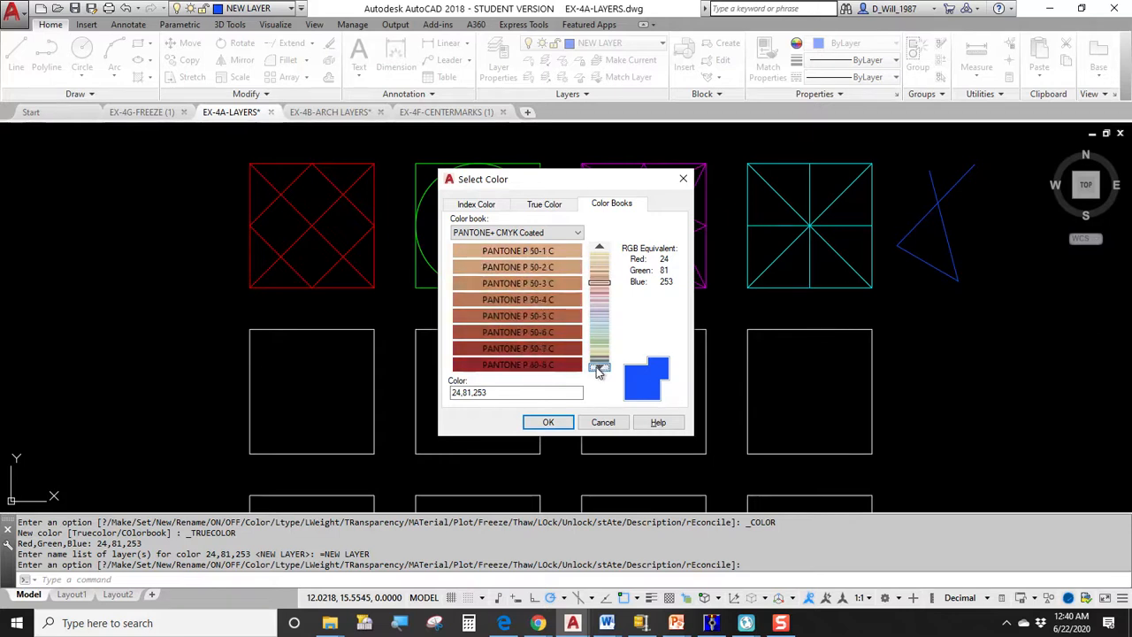
Step: Switch to the PANTONE+ Premium Metallics Coated color book, view its purple shades and close the color selection
{"action": "left_click", "coordinate": [479, 231]}
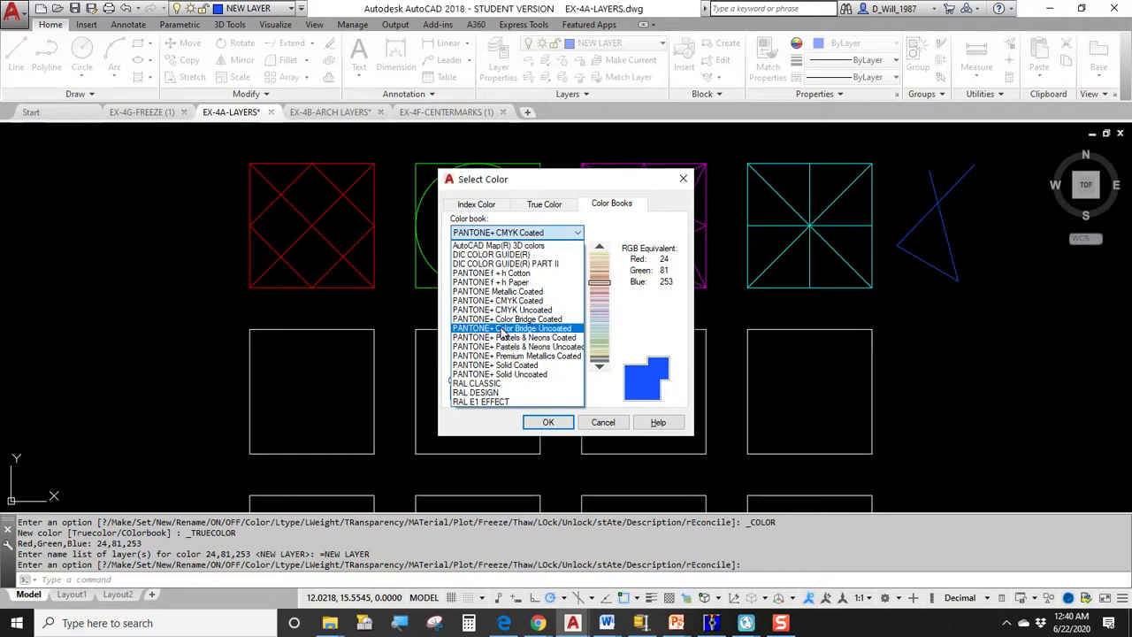
{"action": "left_click", "coordinate": [555, 355]}
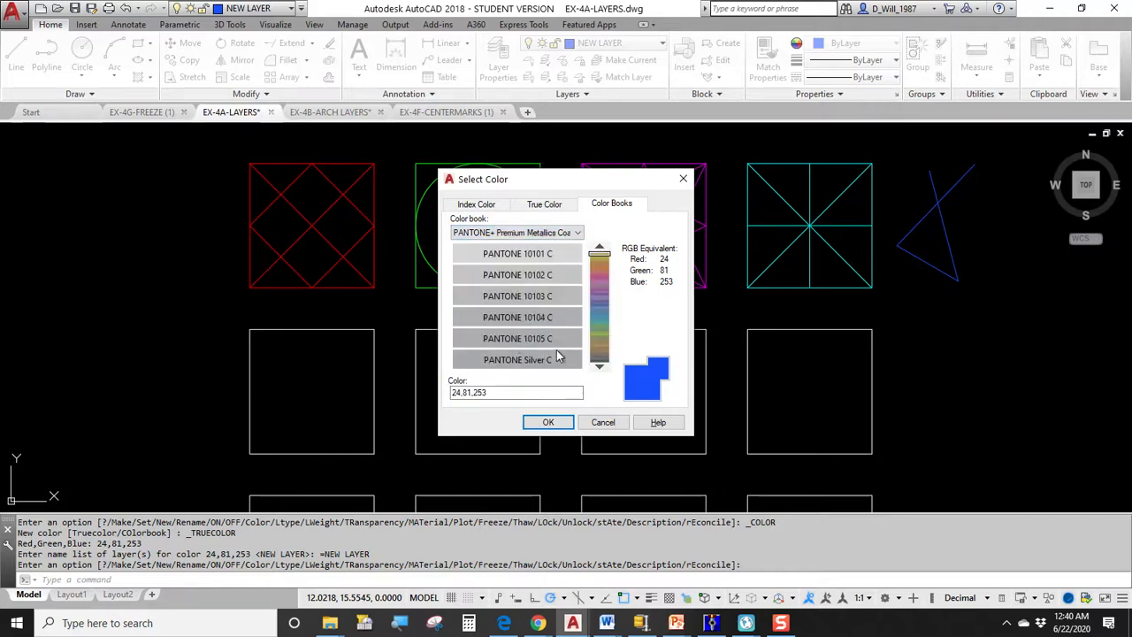
{"action": "left_click", "coordinate": [596, 297]}
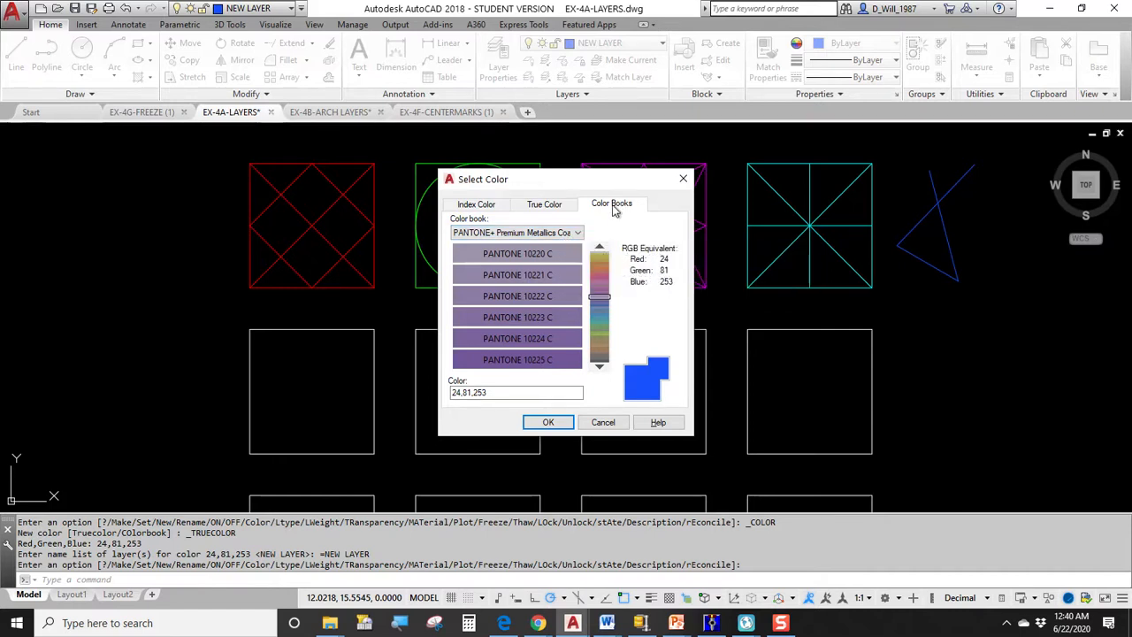
{"action": "left_click", "coordinate": [548, 422]}
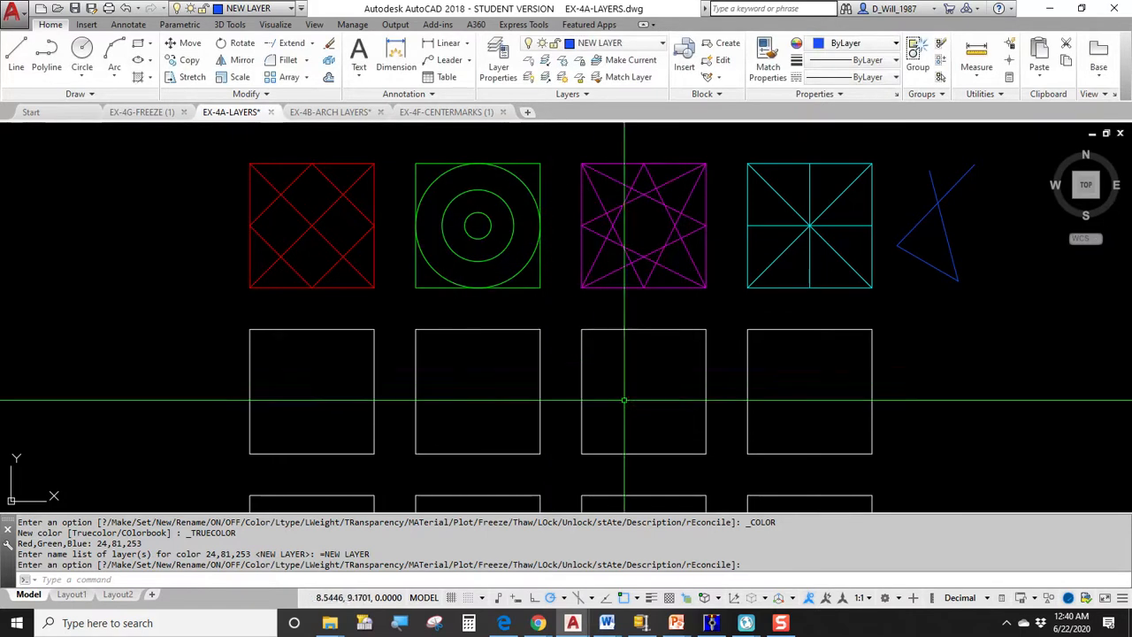
Step: Change the color of NEW LAYER to PANTONE 10229 C from the PANTONE+ Premium Metallics Coated color book
{"action": "left_click", "coordinate": [628, 45]}
{"action": "left_click", "coordinate": [575, 127]}
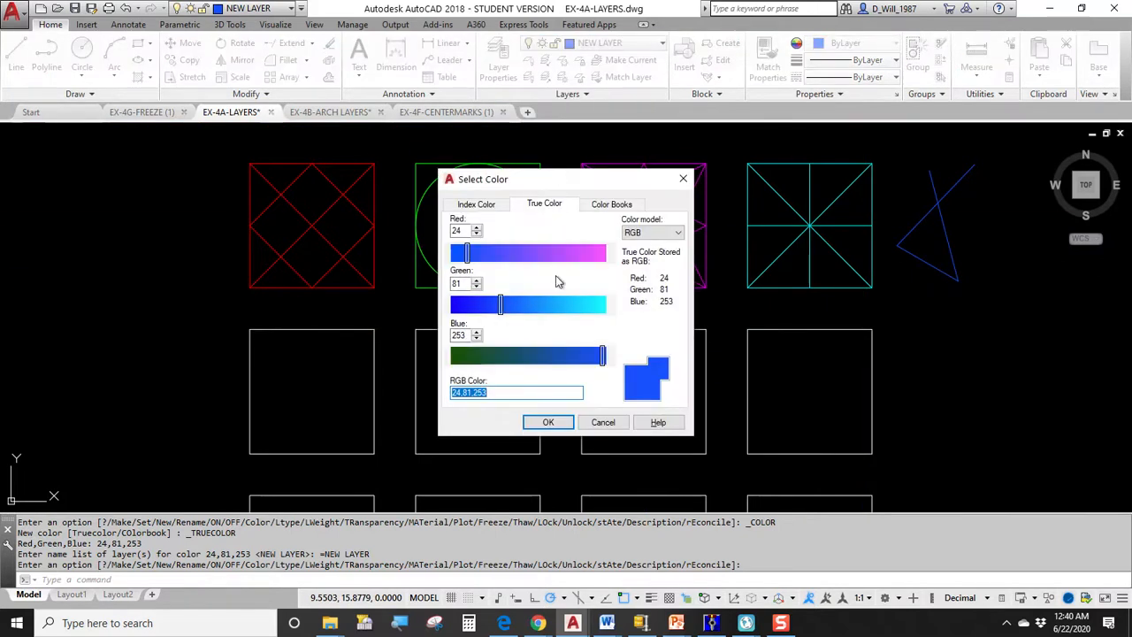
{"action": "left_click", "coordinate": [611, 208]}
{"action": "left_click", "coordinate": [597, 303]}
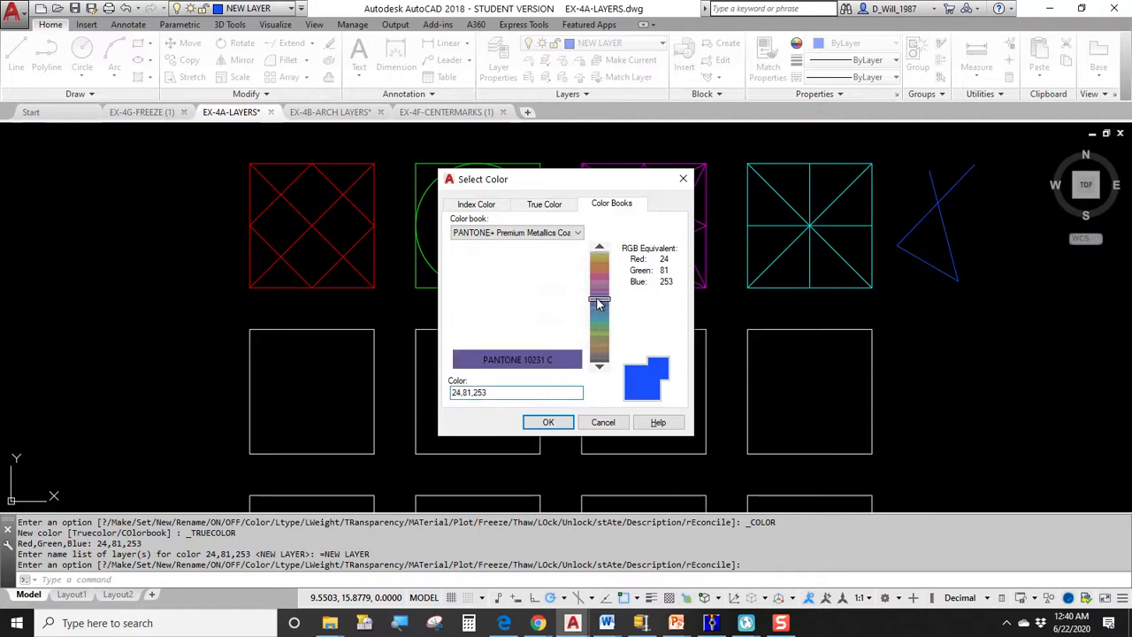
{"action": "left_click", "coordinate": [552, 317]}
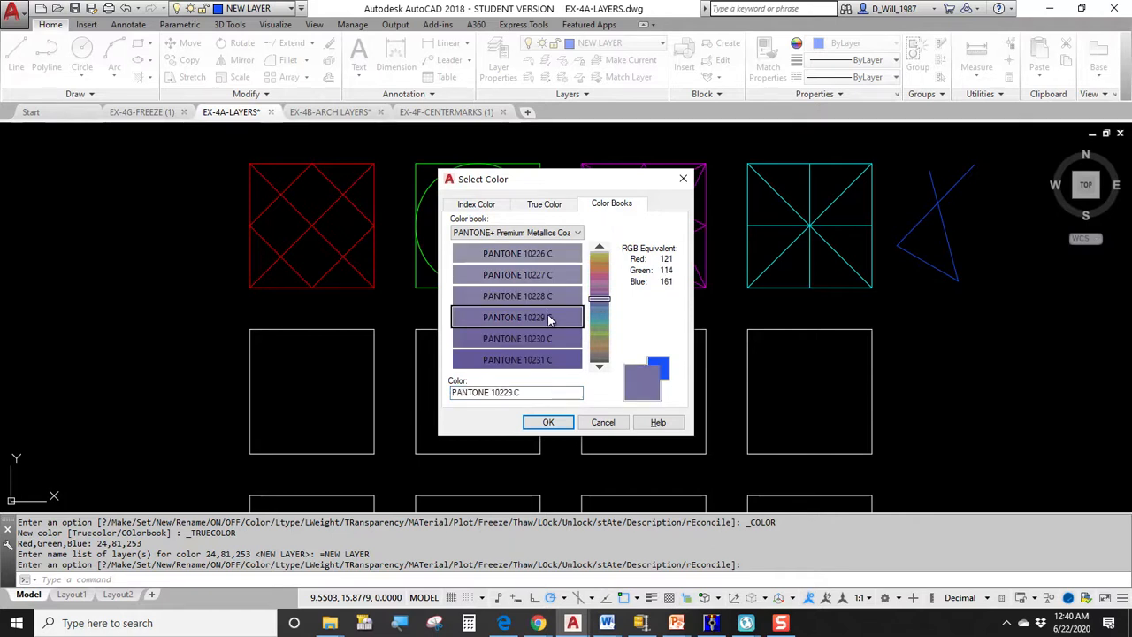
{"action": "left_click", "coordinate": [548, 422]}
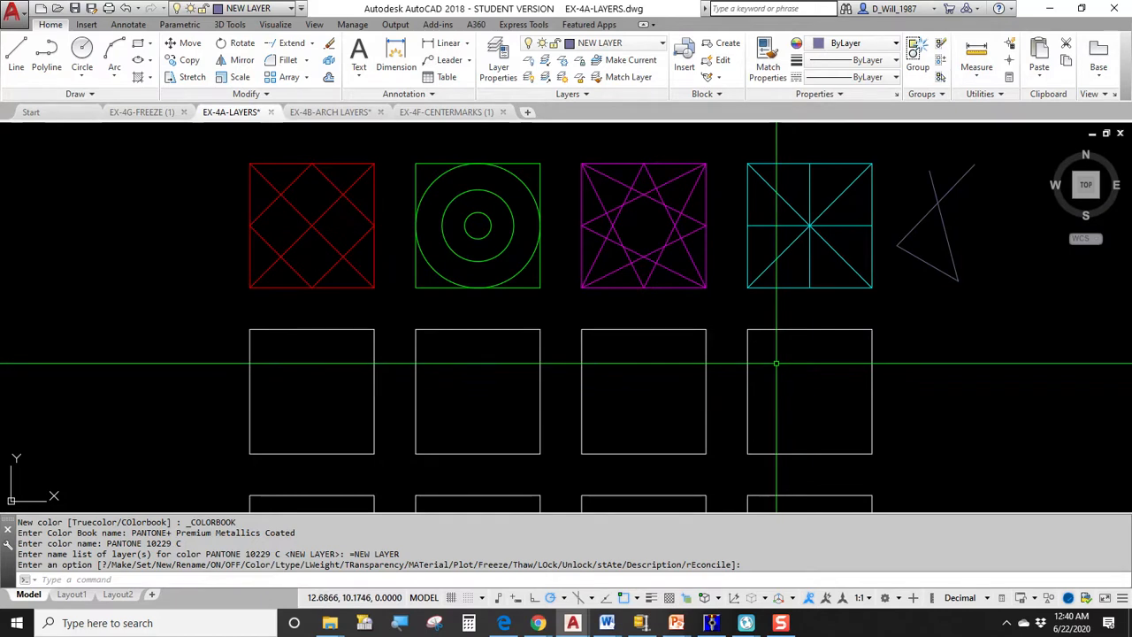
Step: Switch to the EX-4B-ARCH LAYERS drawing and look at example floor plans and a building elevation among the architectural drawing images in Chrome
{"action": "left_click", "coordinate": [330, 112]}
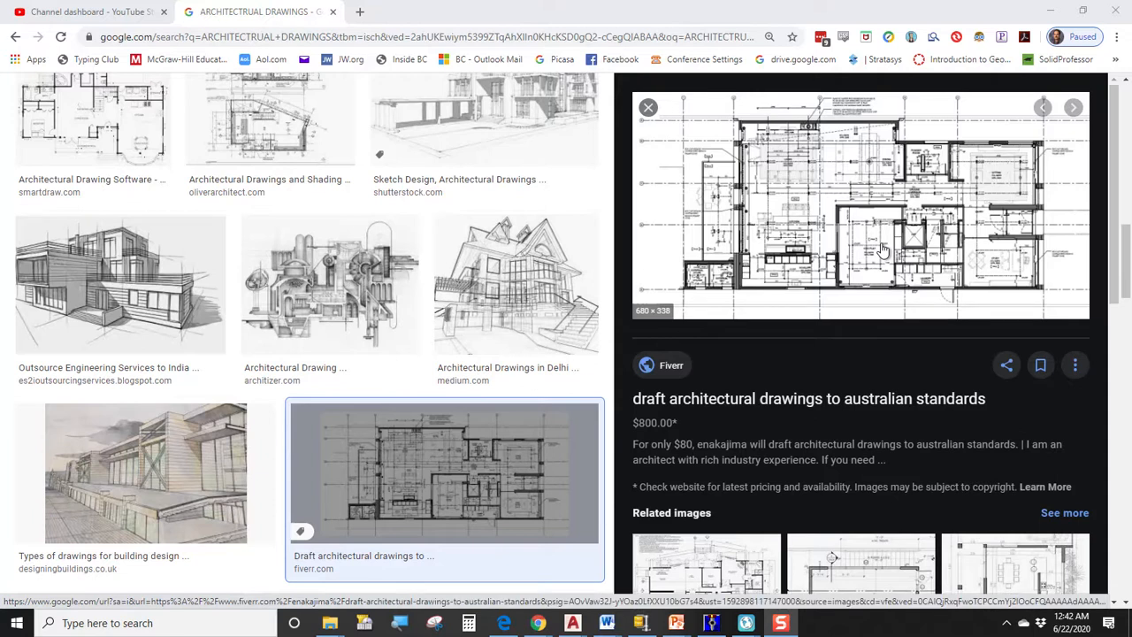
{"action": "left_click", "coordinate": [106, 124]}
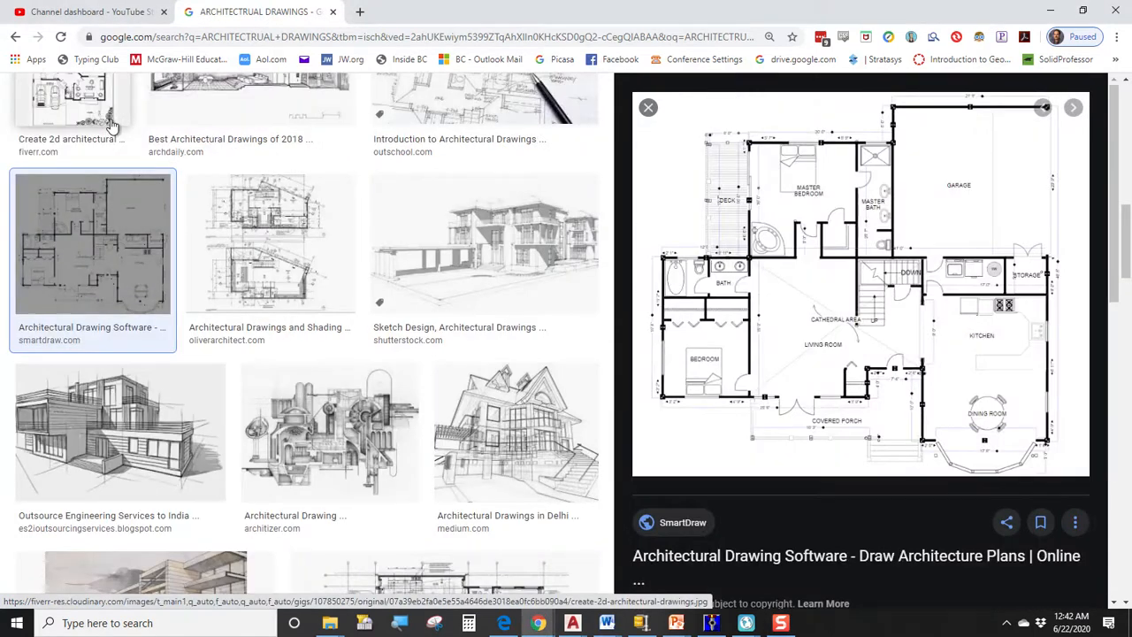
{"action": "left_click", "coordinate": [270, 257]}
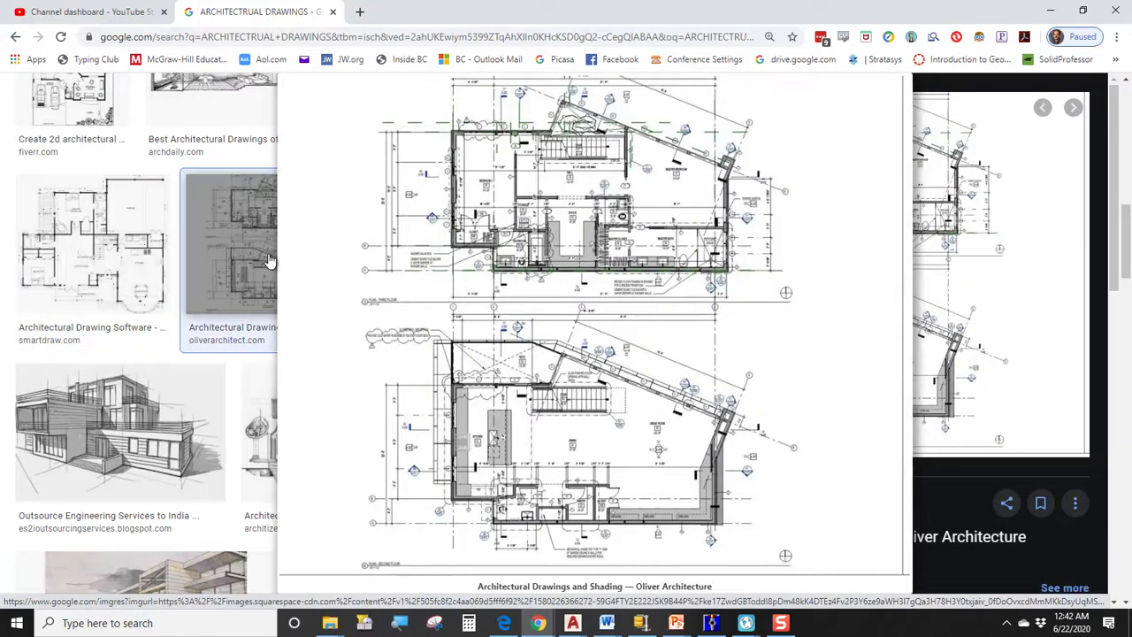
{"action": "scroll", "coordinate": [323, 336], "scroll_direction": "up", "scroll_amount": 5}
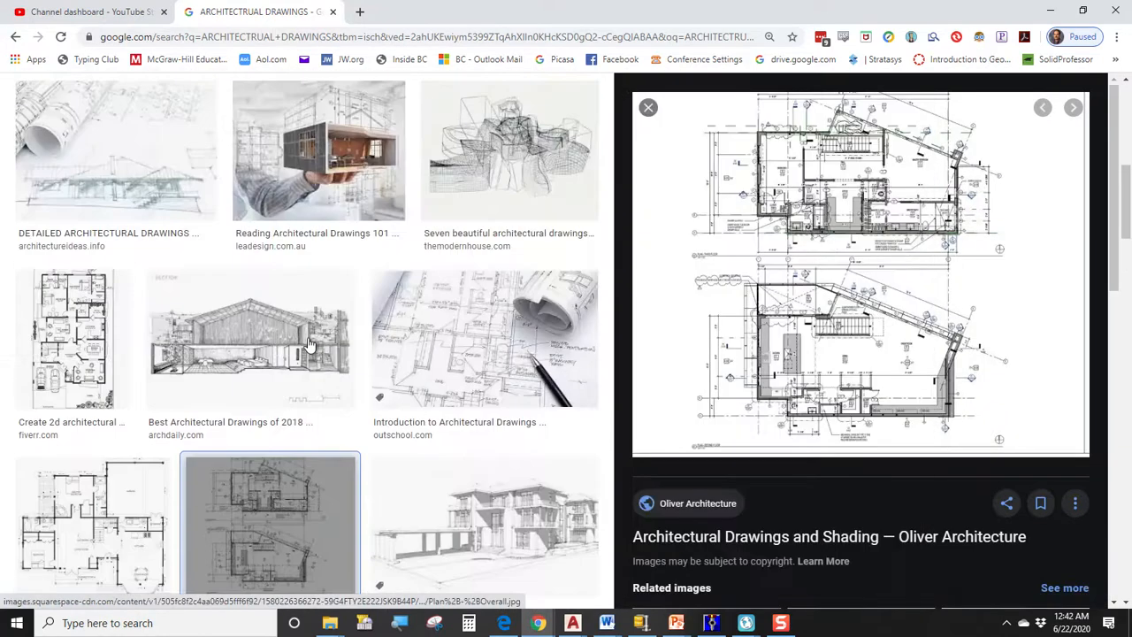
{"action": "left_click", "coordinate": [400, 213]}
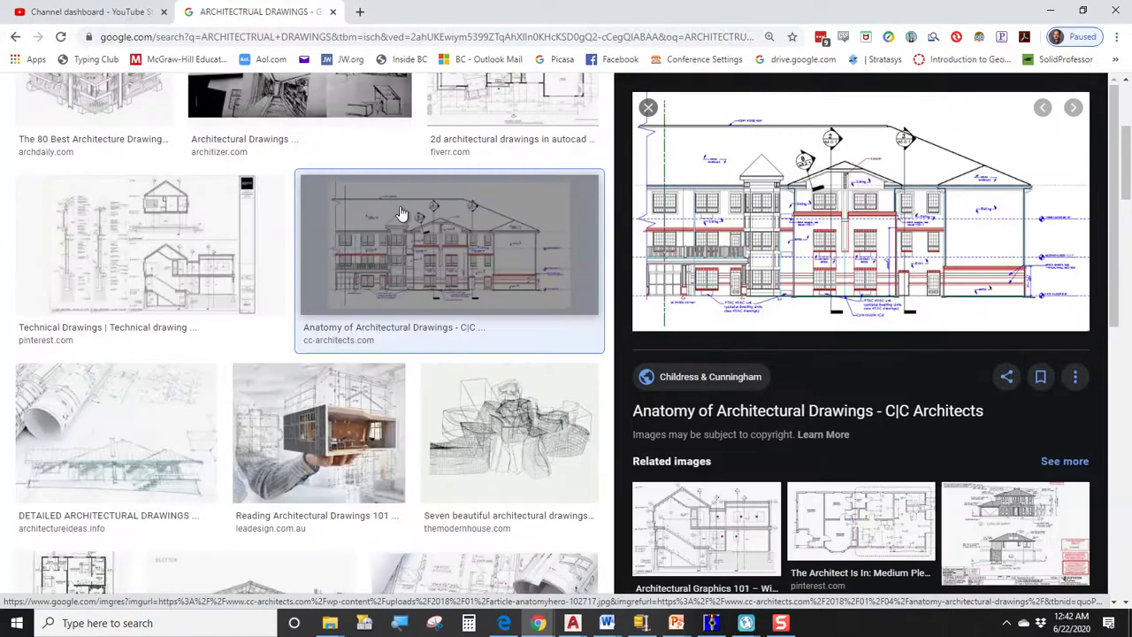
Step: View the technical section drawing and the 2D floor plan image in the search results, and return to AutoCAD
{"action": "left_click", "coordinate": [182, 263]}
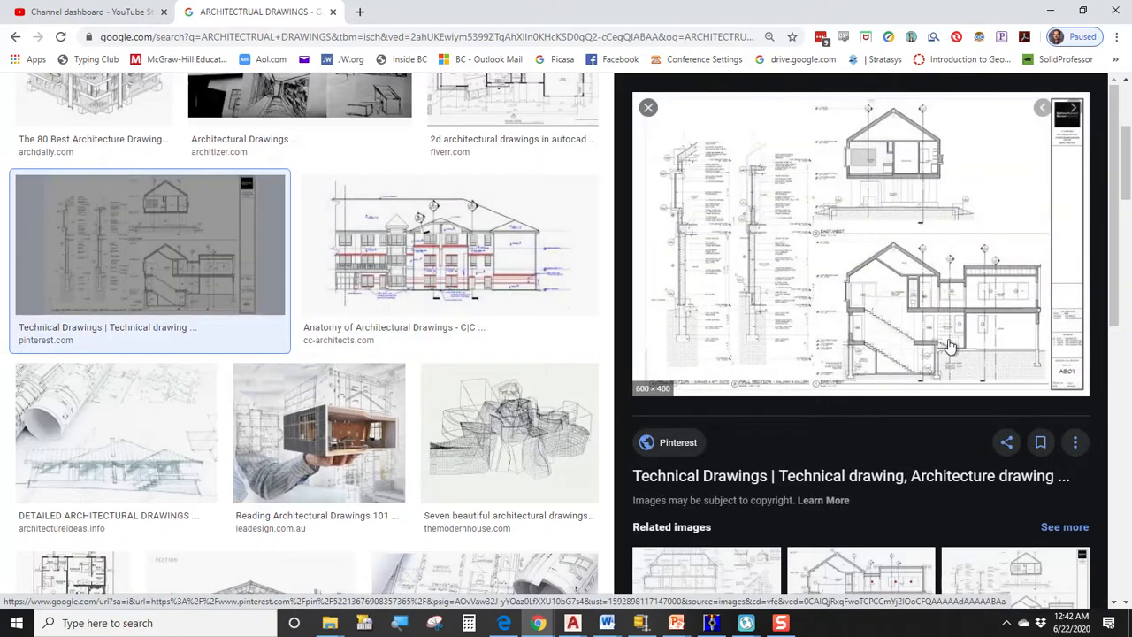
{"action": "scroll", "coordinate": [550, 338], "scroll_direction": "up", "scroll_amount": 3}
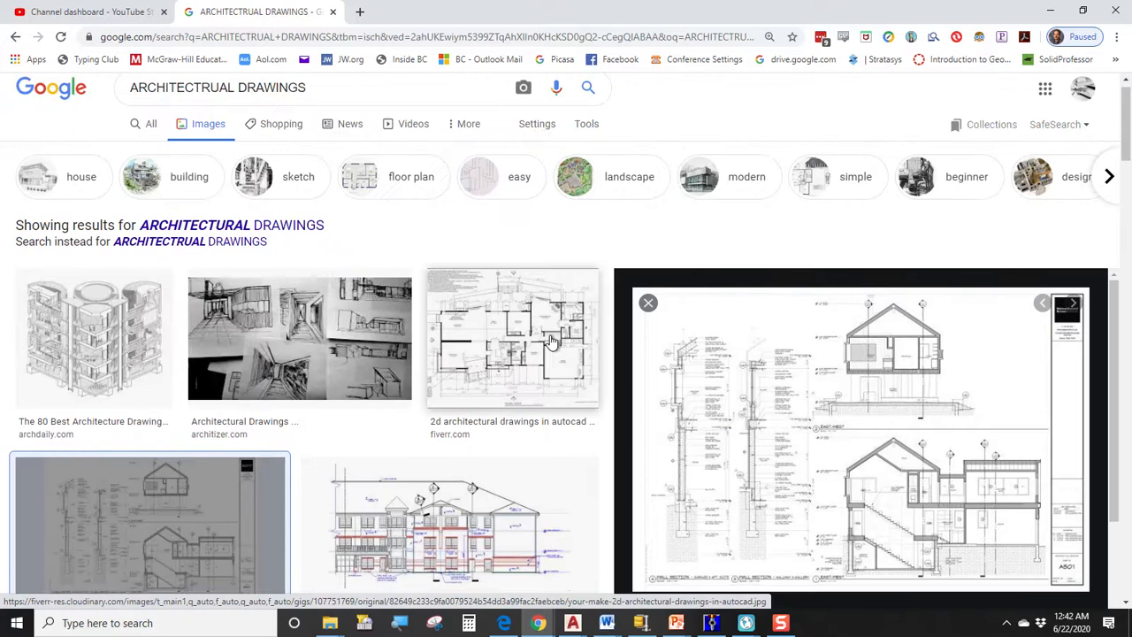
{"action": "left_click", "coordinate": [550, 339]}
{"action": "scroll", "coordinate": [550, 338], "scroll_direction": "down", "scroll_amount": 2}
{"action": "scroll", "coordinate": [550, 339], "scroll_direction": "down", "scroll_amount": 2}
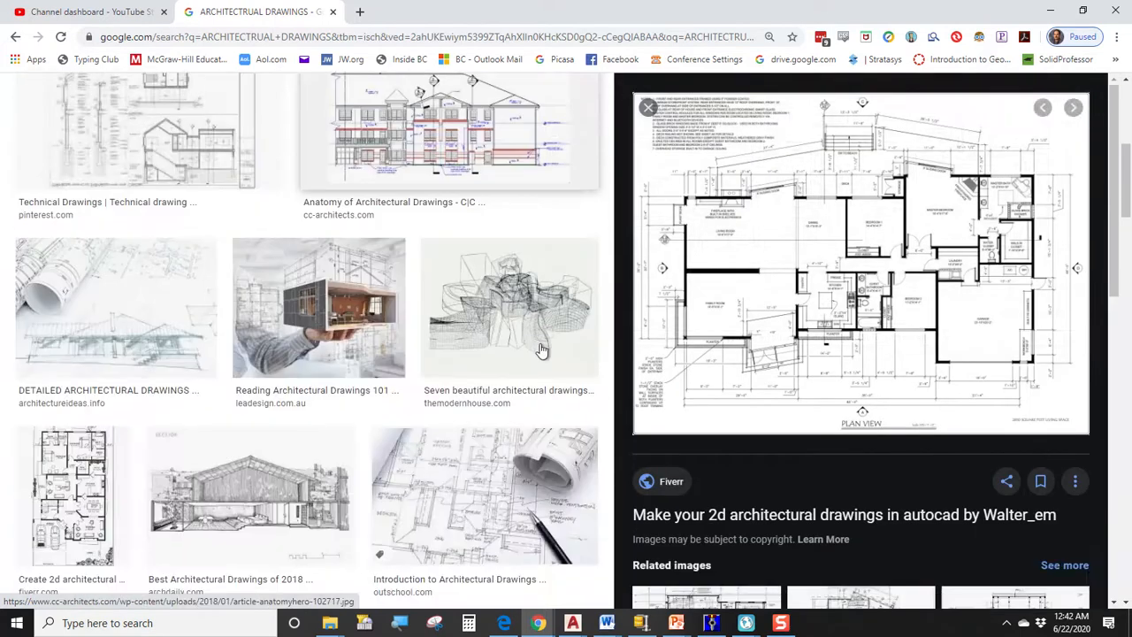
{"action": "left_click", "coordinate": [1051, 10]}
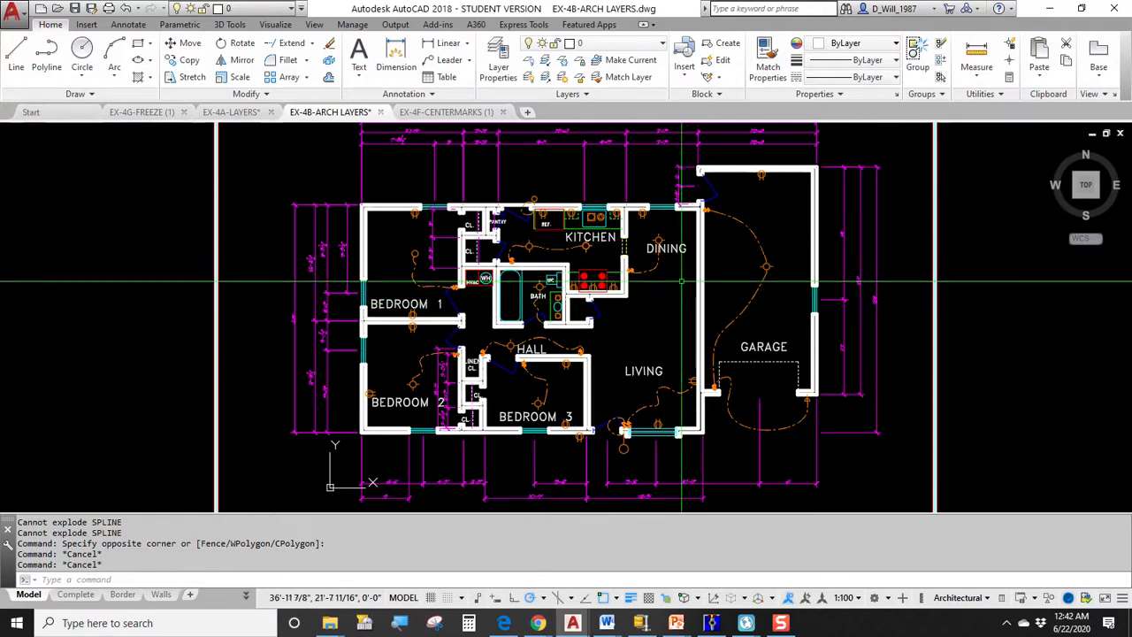
Step: Select the dimensions on the outer side of the garage, and the bathtub in the bath, to check which layers they are on
{"action": "left_click", "coordinate": [897, 459]}
{"action": "left_click", "coordinate": [831, 152]}
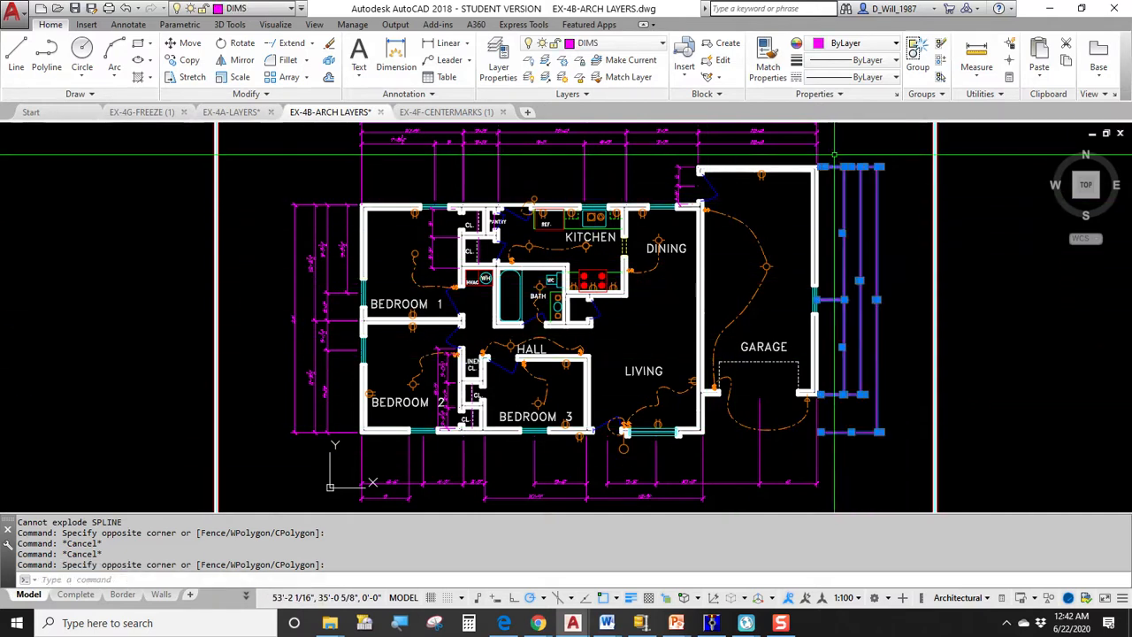
{"action": "key", "text": "Escape"}
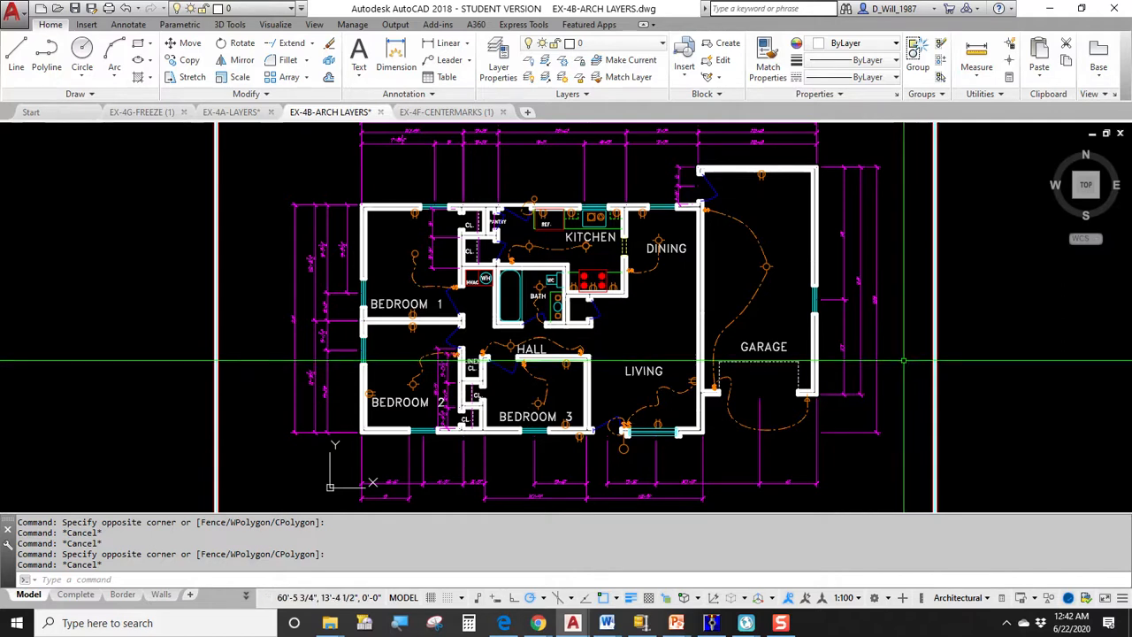
{"action": "scroll", "coordinate": [615, 322], "scroll_direction": "up", "scroll_amount": 5}
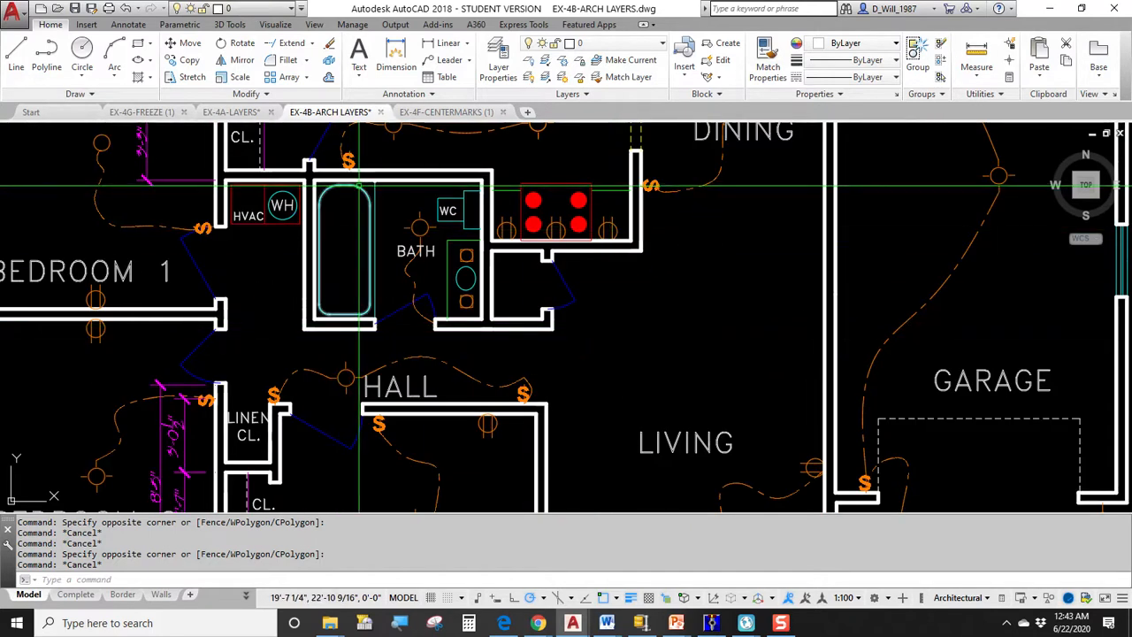
{"action": "left_click", "coordinate": [358, 185]}
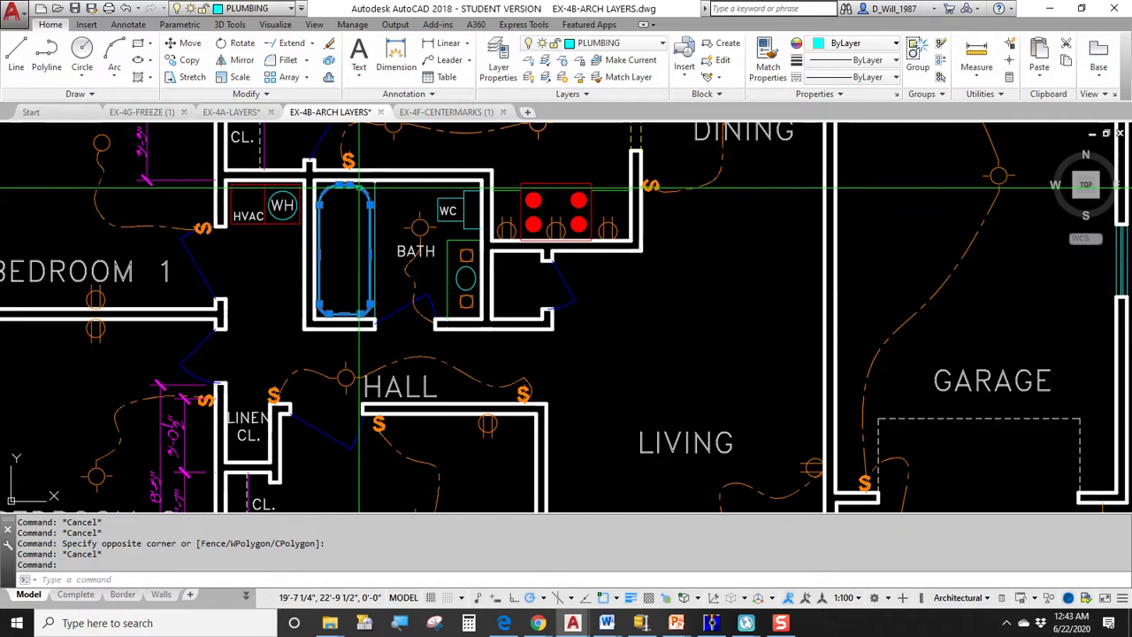
{"action": "key", "text": "Escape"}
{"action": "scroll", "coordinate": [398, 218], "scroll_direction": "down", "scroll_amount": 4}
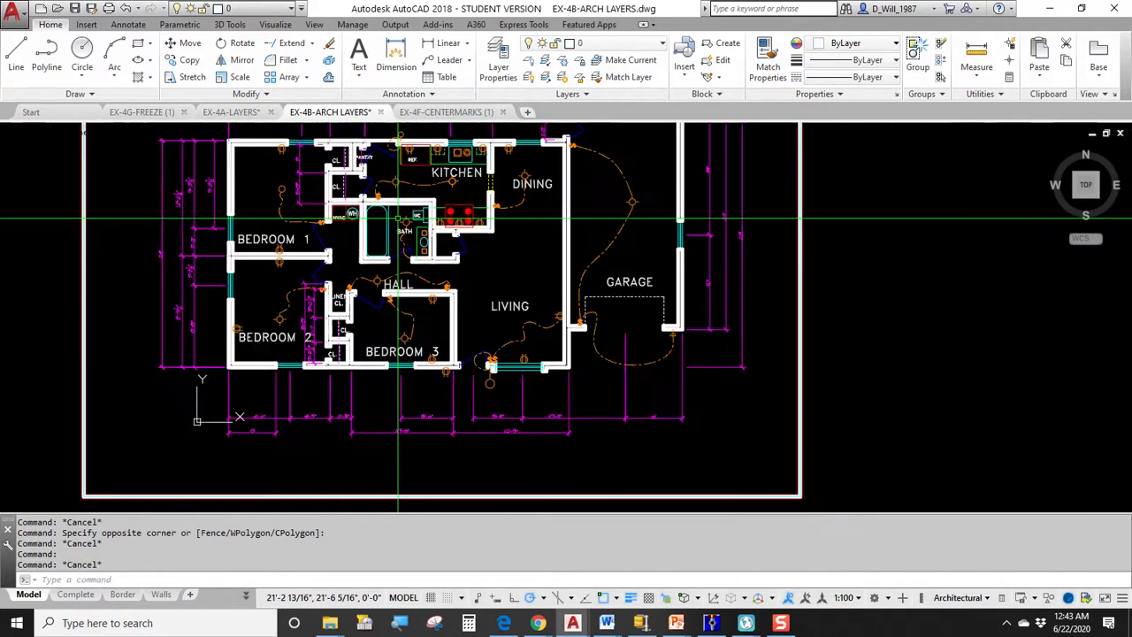
{"action": "middle_click_drag", "start_coordinate": [398, 221], "coordinate": [405, 290]}
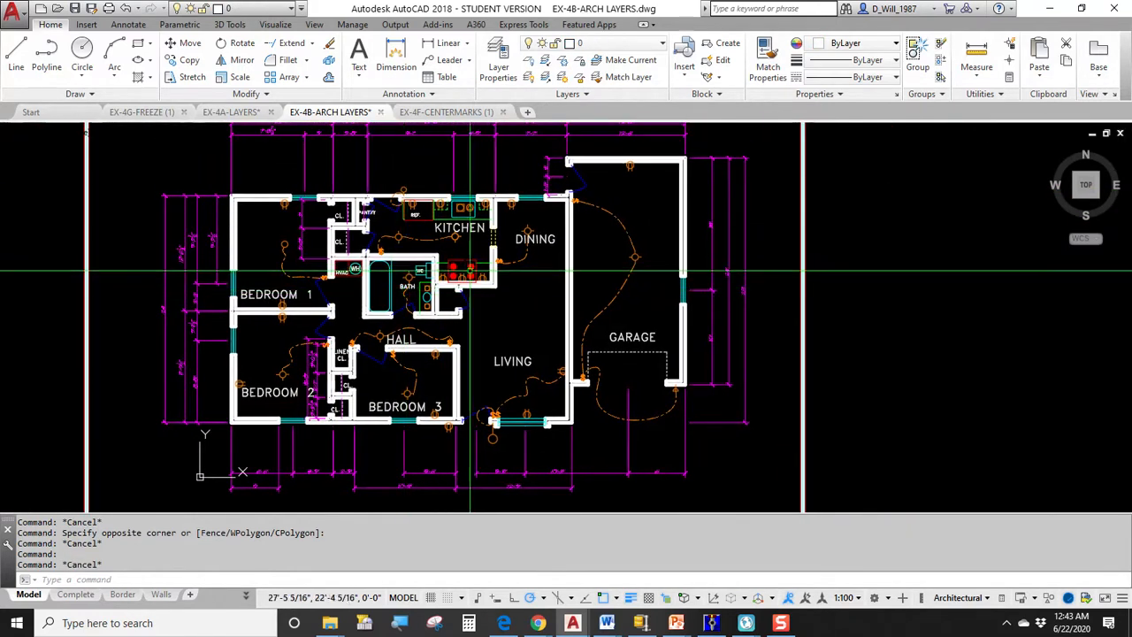
Step: Check the layers of the garage's upper wiring arc and of the innermost dimension outside Bedroom 1
{"action": "scroll", "coordinate": [564, 274], "scroll_direction": "up", "scroll_amount": 4}
{"action": "scroll", "coordinate": [563, 274], "scroll_direction": "down", "scroll_amount": 2}
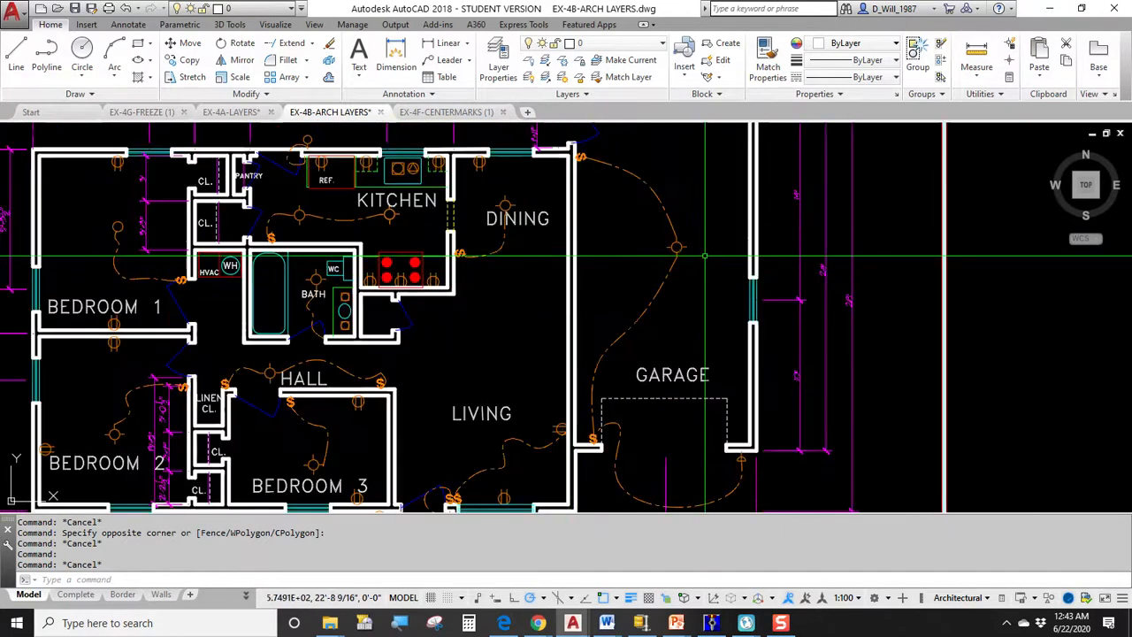
{"action": "left_click", "coordinate": [669, 222]}
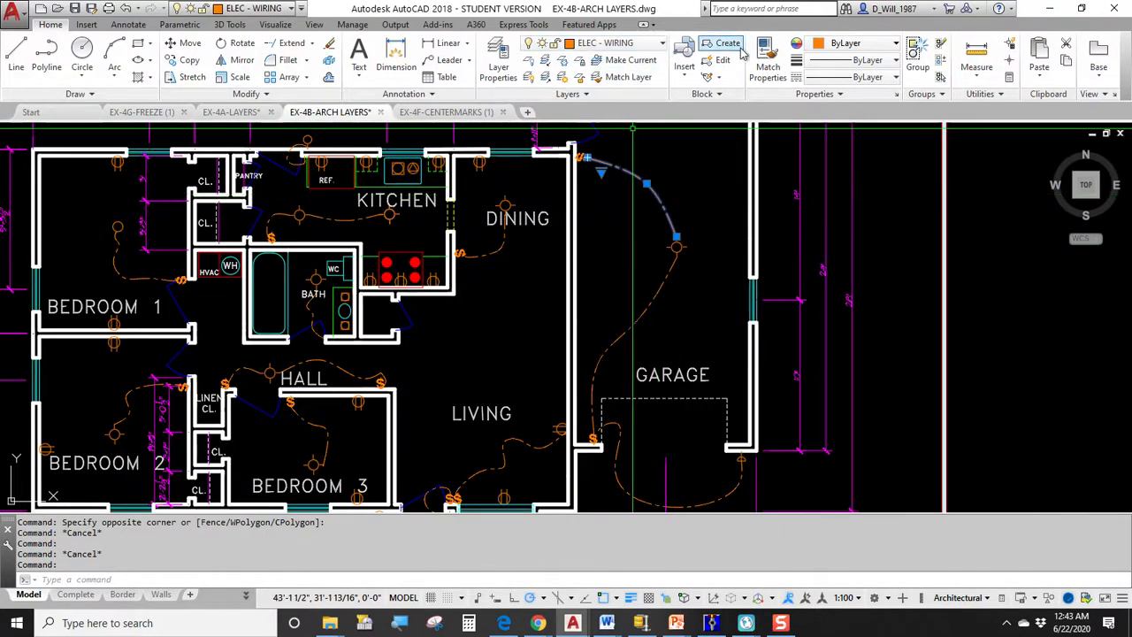
{"action": "key", "text": "Escape"}
{"action": "scroll", "coordinate": [691, 274], "scroll_direction": "down", "scroll_amount": 2}
{"action": "scroll", "coordinate": [690, 271], "scroll_direction": "down", "scroll_amount": 2}
{"action": "middle_click_drag", "start_coordinate": [690, 271], "coordinate": [771, 270]}
{"action": "scroll", "coordinate": [449, 268], "scroll_direction": "up", "scroll_amount": 4}
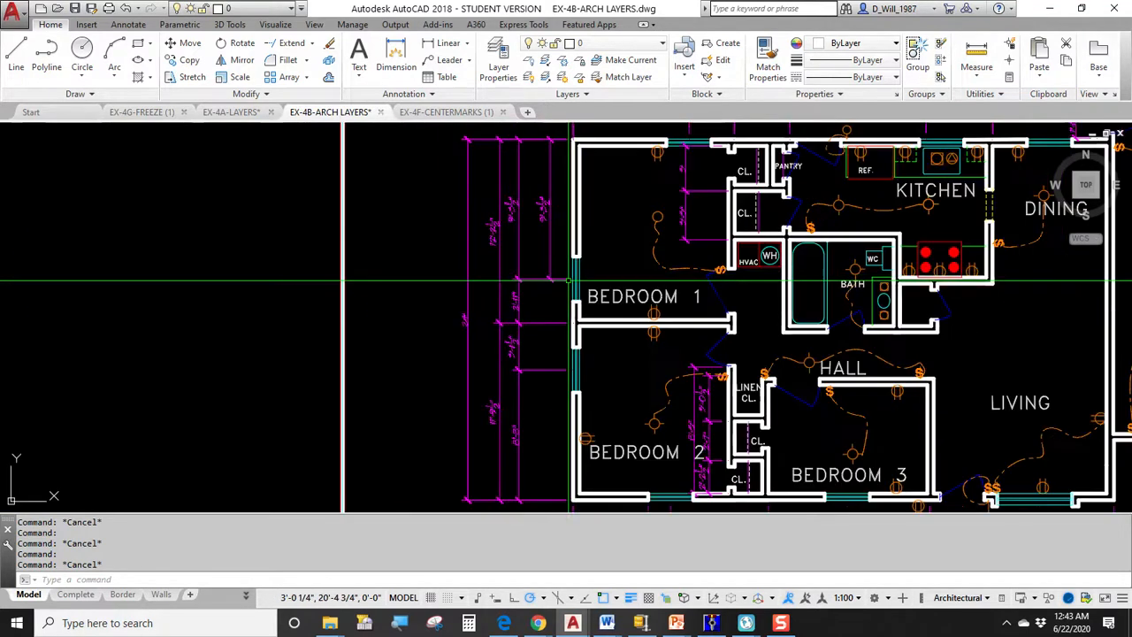
{"action": "left_click", "coordinate": [549, 232]}
{"action": "key", "text": "Escape"}
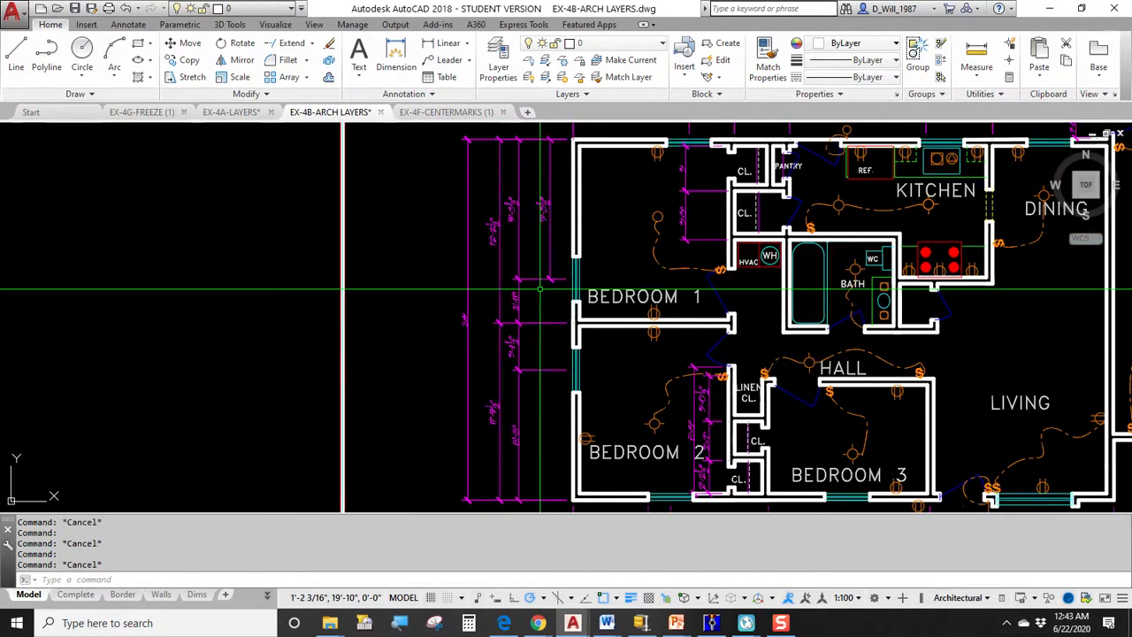
Step: Compare the color-coded floor plan with the all-white version of the same plan next to it
{"action": "middle_click_drag", "start_coordinate": [830, 371], "coordinate": [446, 366]}
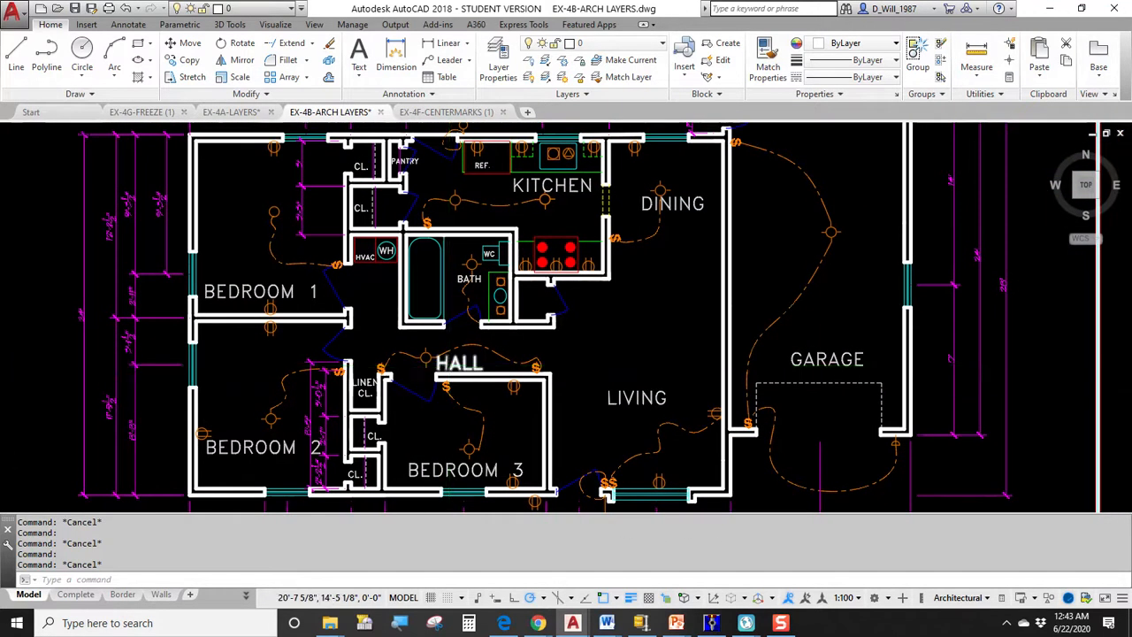
{"action": "scroll", "coordinate": [446, 366], "scroll_direction": "down", "scroll_amount": 2}
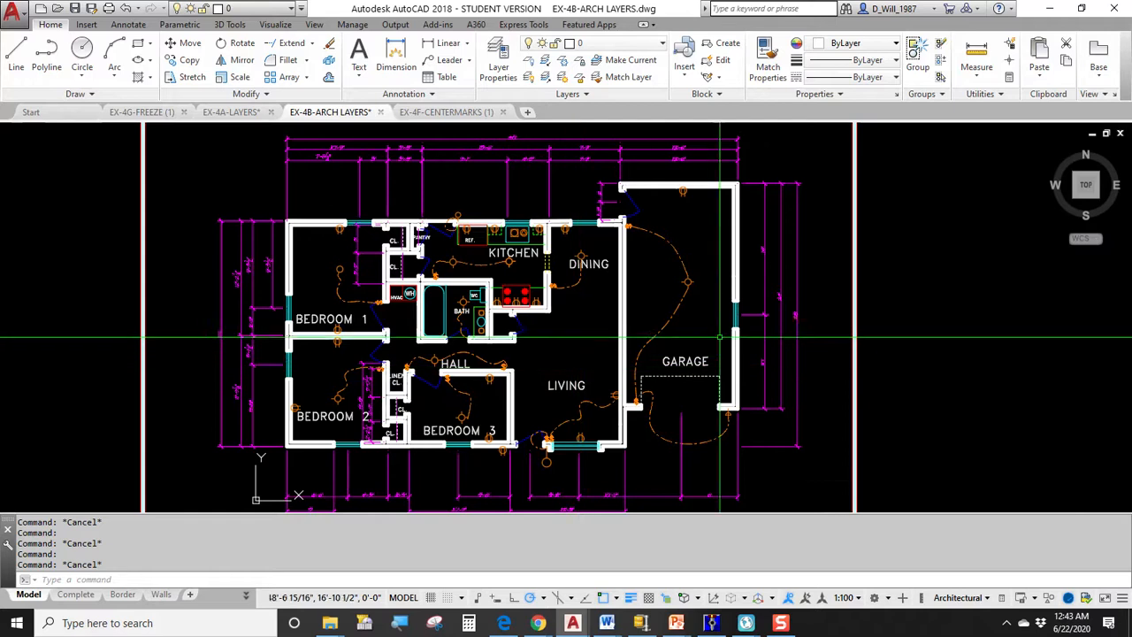
{"action": "middle_click_drag", "start_coordinate": [925, 347], "coordinate": [619, 326]}
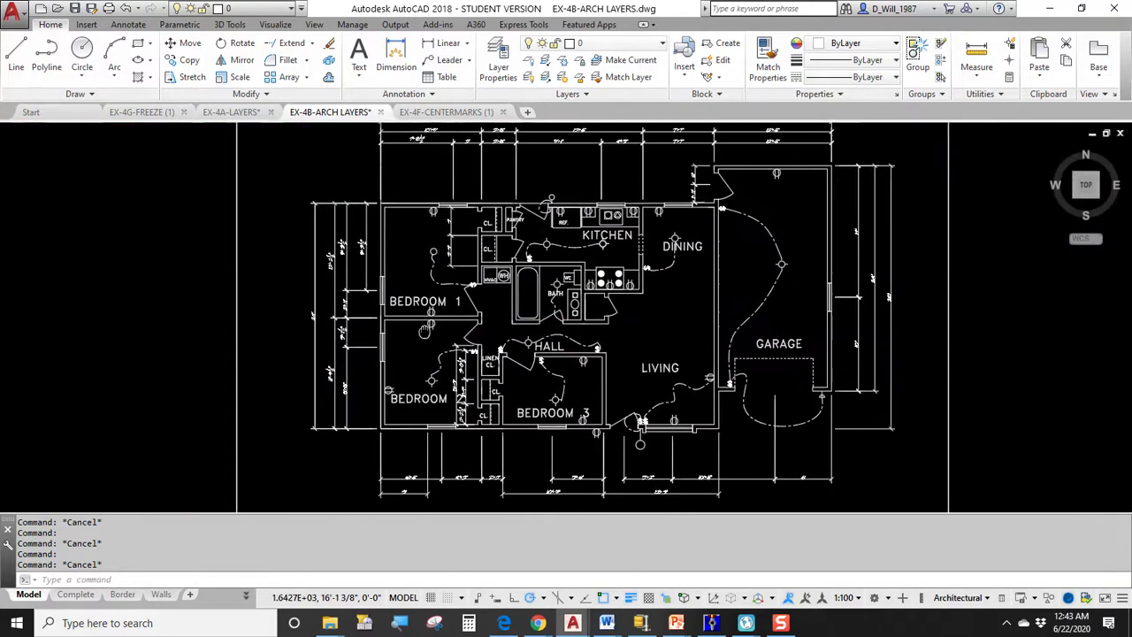
{"action": "middle_click_drag", "start_coordinate": [425, 331], "coordinate": [312, 334]}
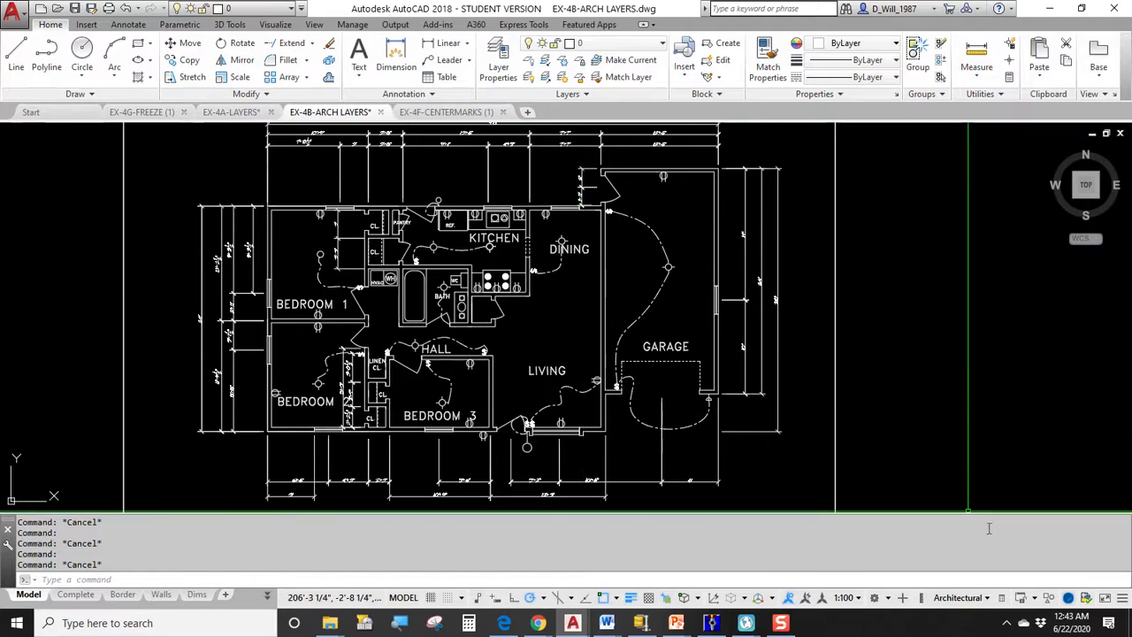
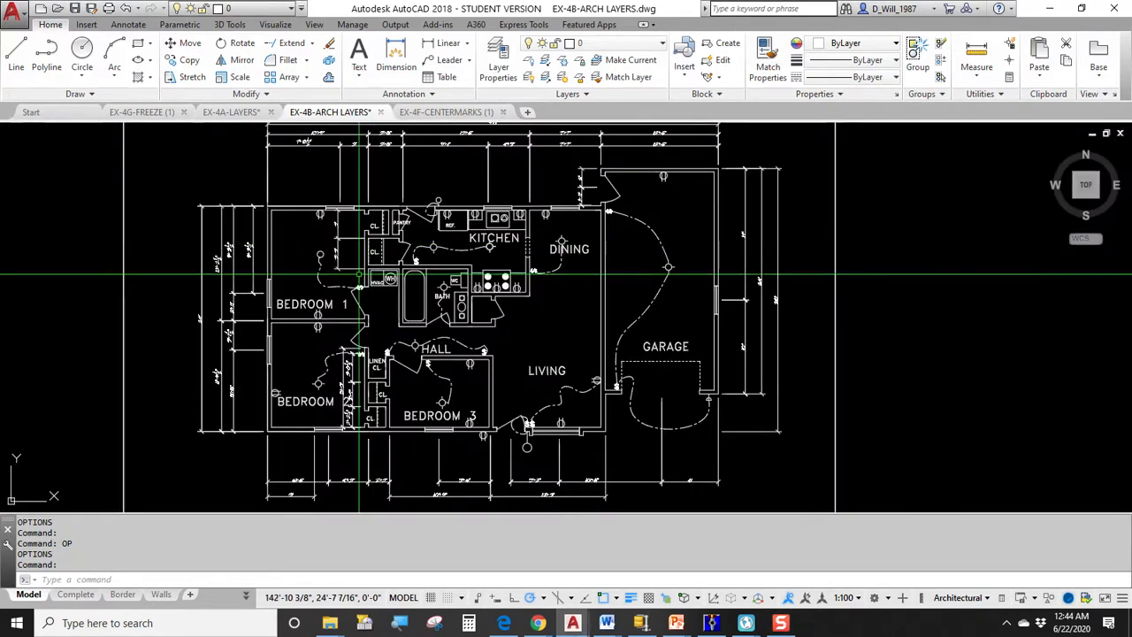
{"action": "mouse_move", "coordinate": [929, 323]}
{"action": "middle_mouse_down"}
{"action": "mouse_move", "coordinate": [496, 310]}
{"action": "mouse_move", "coordinate": [639, 330]}
{"action": "mouse_move", "coordinate": [972, 321]}
{"action": "mouse_move", "coordinate": [975, 335]}
{"action": "middle_mouse_up"}
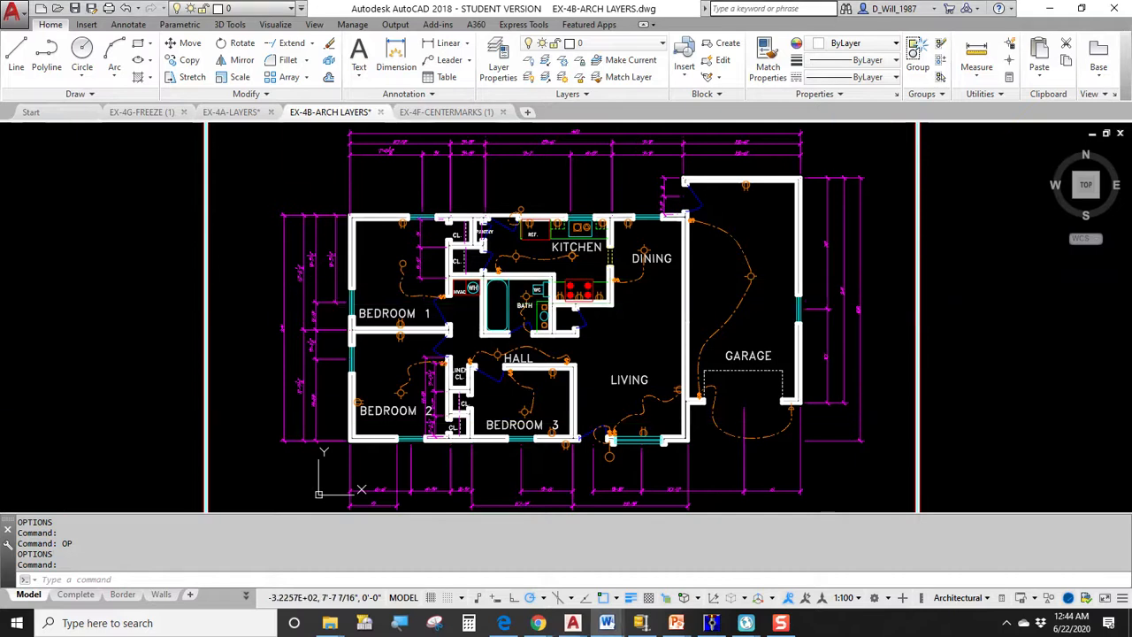
Step: Turn off the DIMS layer to hide the dimensions of the color-coded floor plan
{"action": "left_click", "coordinate": [592, 43]}
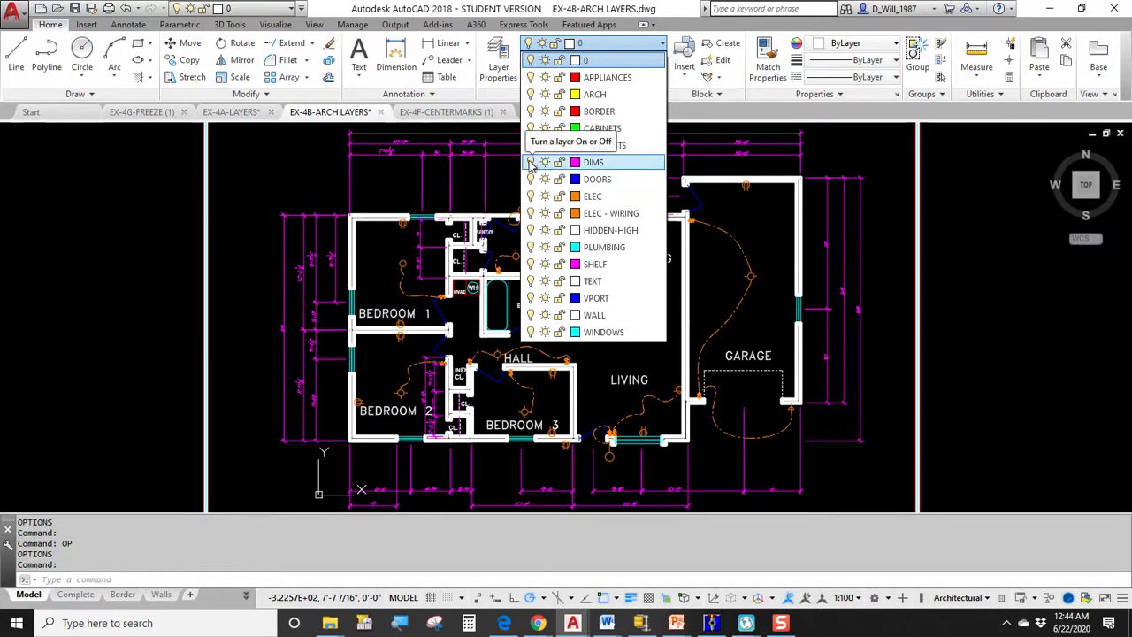
{"action": "left_click", "coordinate": [531, 163]}
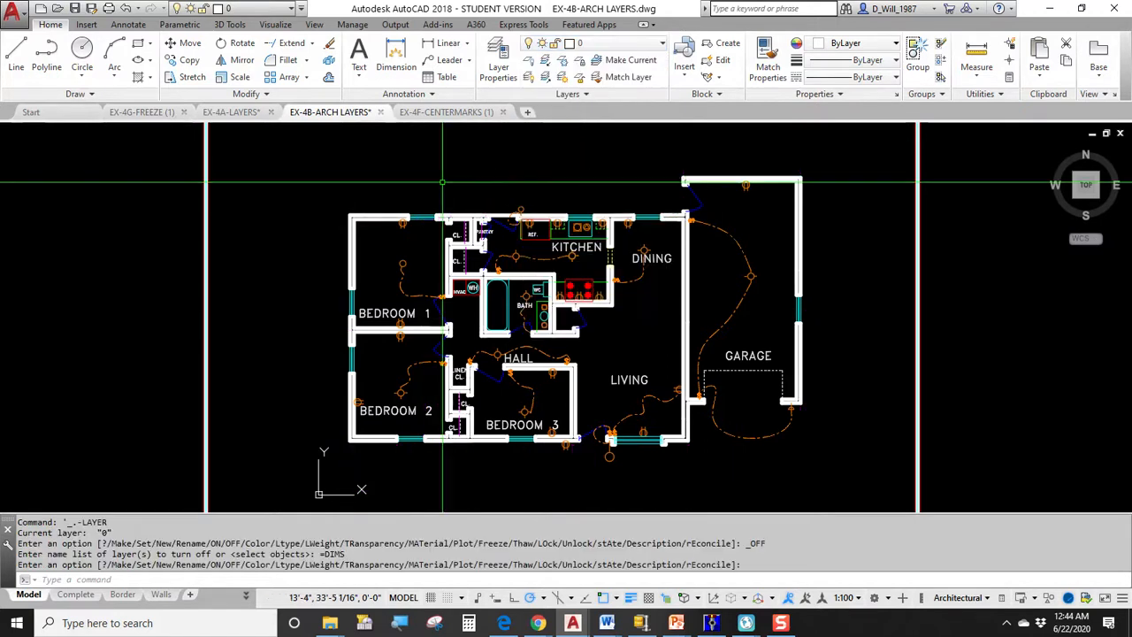
{"action": "middle_click_drag", "start_coordinate": [682, 188], "coordinate": [598, 181]}
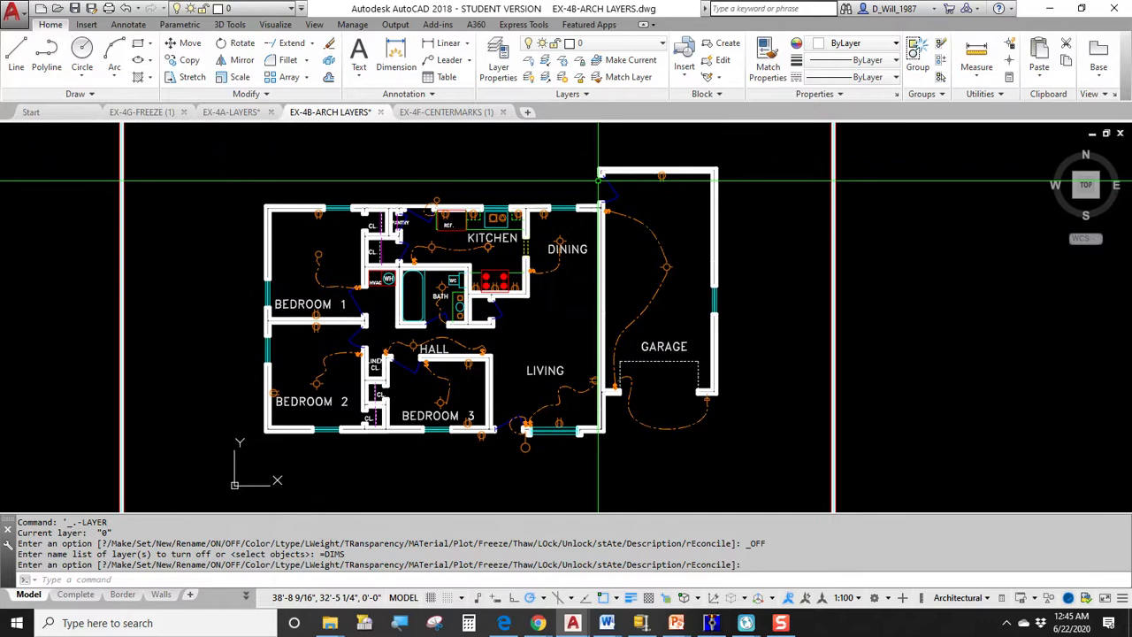
Step: Turn off the WINDOWS, DOORS and TEXT layers and inspect the remaining floor plan
{"action": "left_click", "coordinate": [619, 43]}
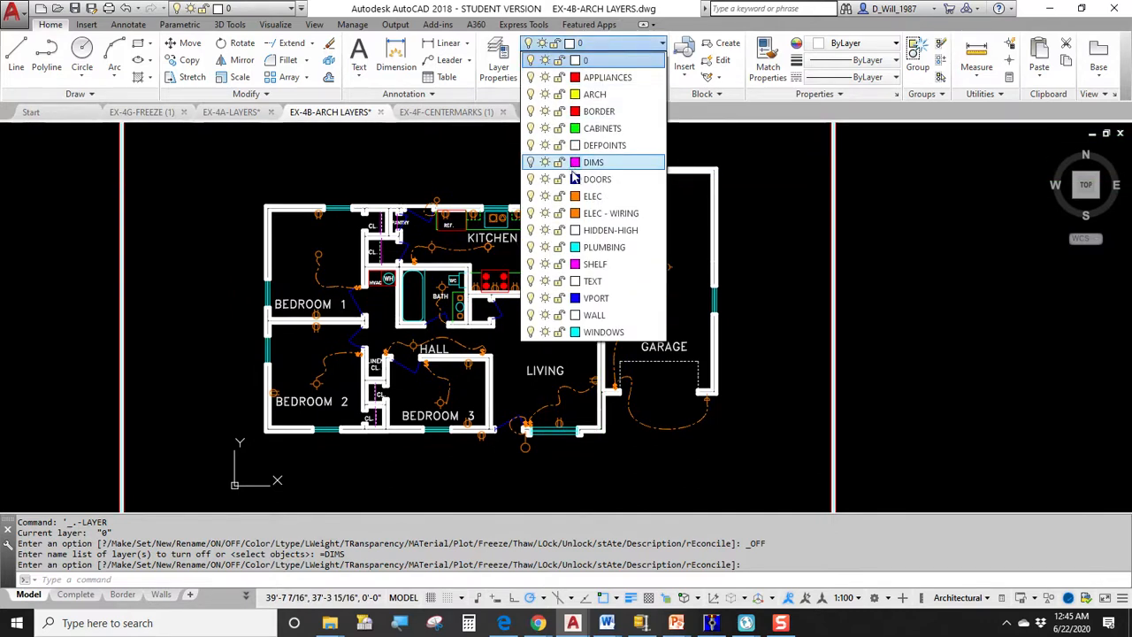
{"action": "left_click", "coordinate": [530, 331]}
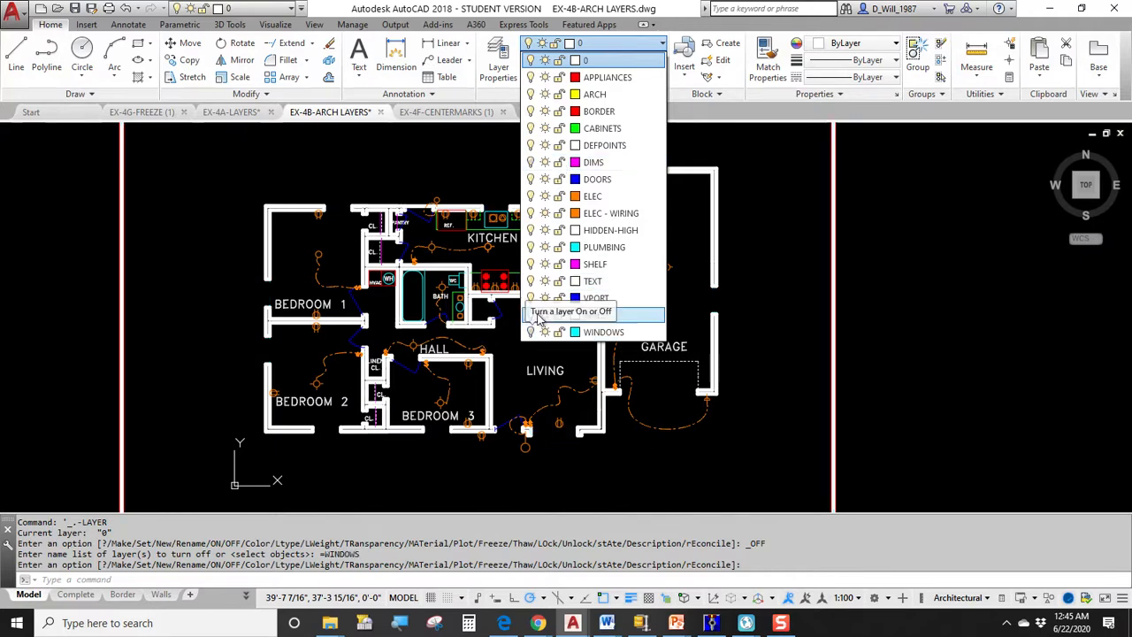
{"action": "left_click", "coordinate": [532, 180]}
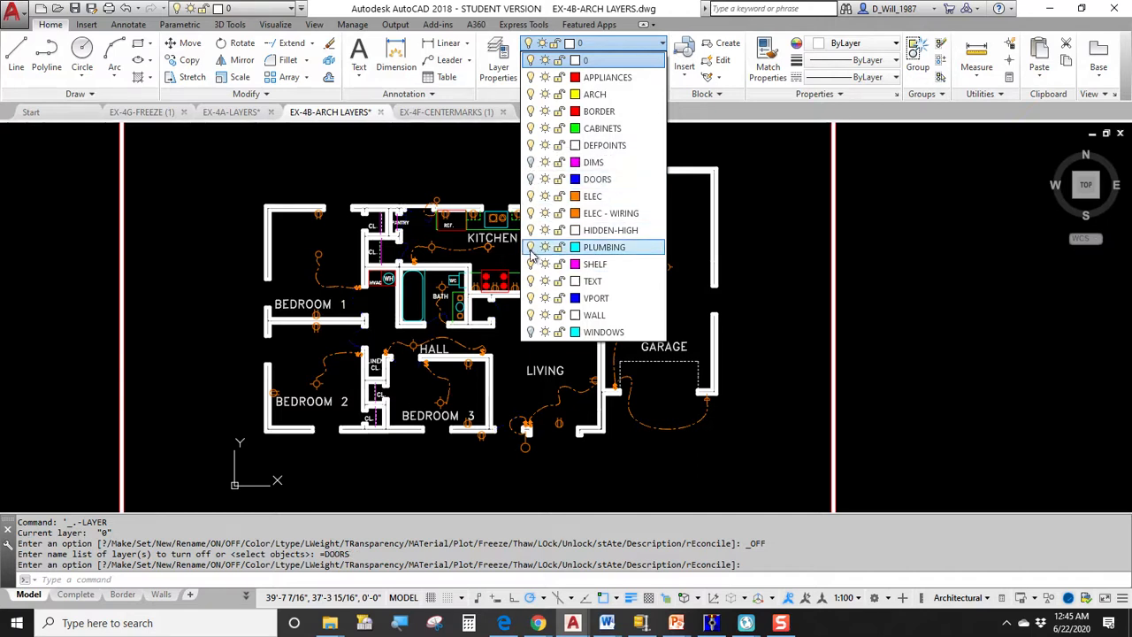
{"action": "left_click", "coordinate": [532, 281]}
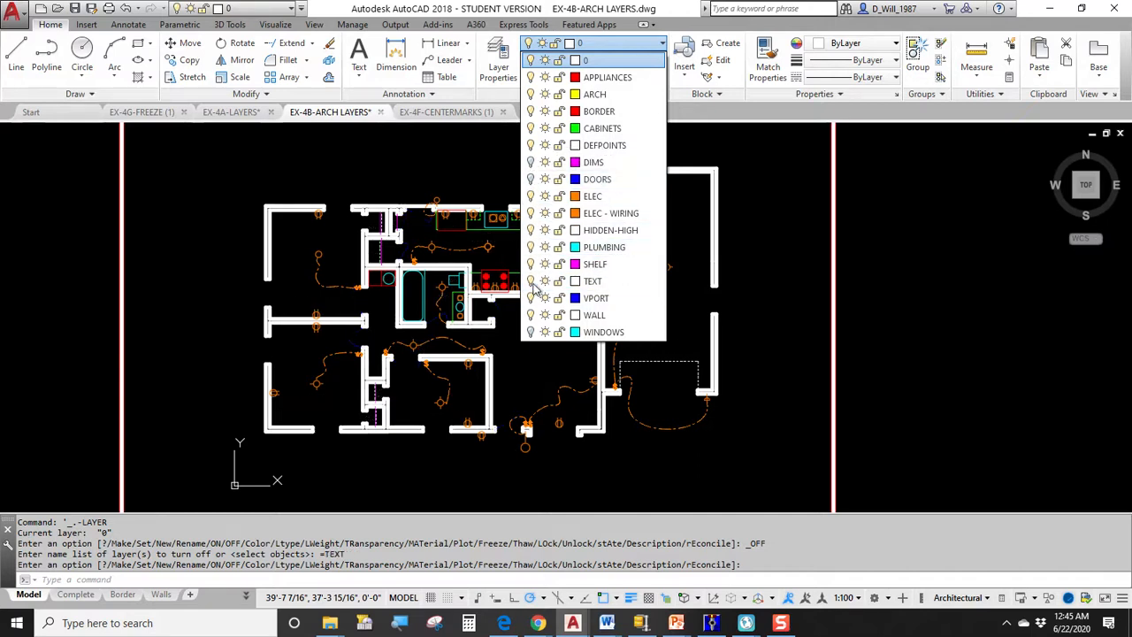
{"action": "left_click", "coordinate": [415, 153]}
{"action": "scroll", "coordinate": [707, 329], "scroll_direction": "up", "scroll_amount": 6}
{"action": "scroll", "coordinate": [707, 329], "scroll_direction": "down", "scroll_amount": 6}
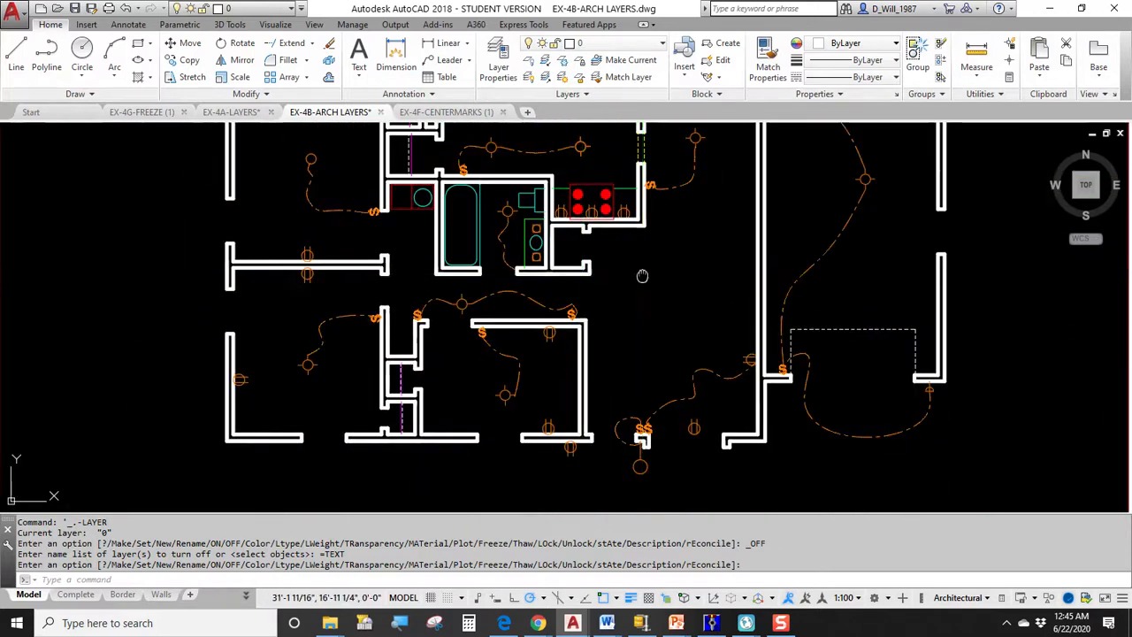
{"action": "middle_click_drag", "start_coordinate": [642, 275], "coordinate": [583, 319]}
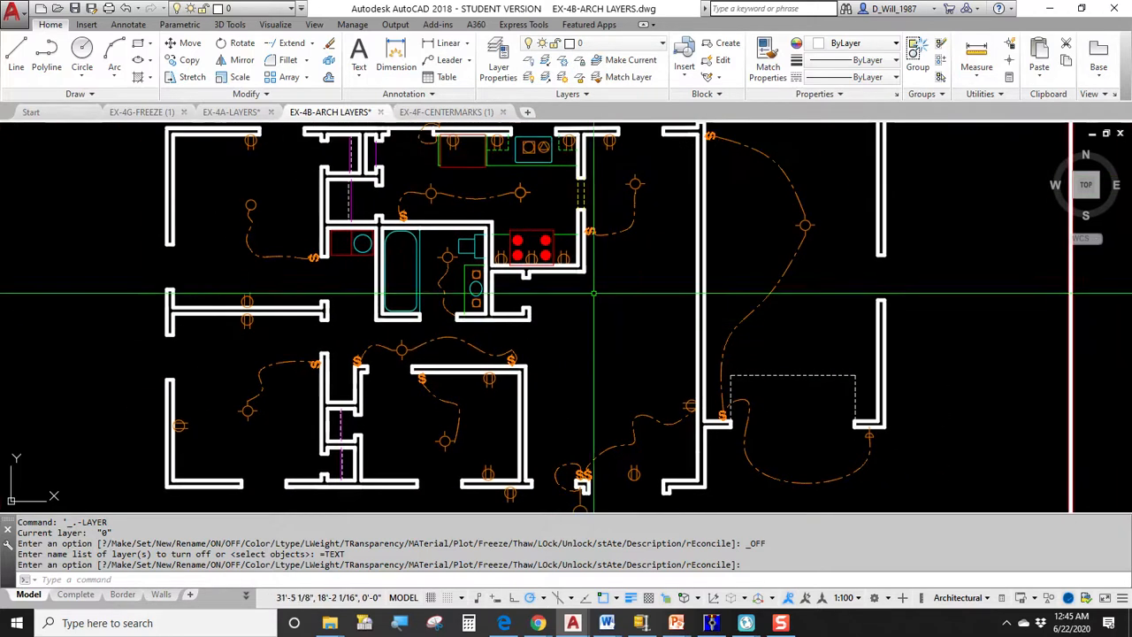
Step: Make ELEC - WIRING the current layer and turn off both the ELEC and ELEC - WIRING layers
{"action": "left_click", "coordinate": [618, 45]}
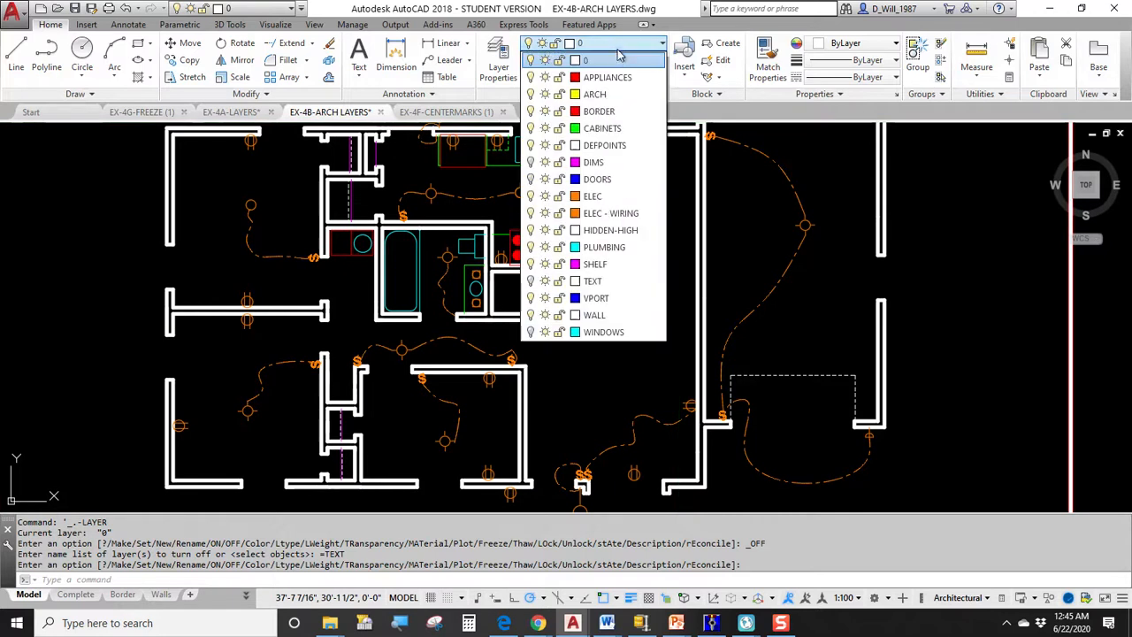
{"action": "left_click", "coordinate": [584, 213]}
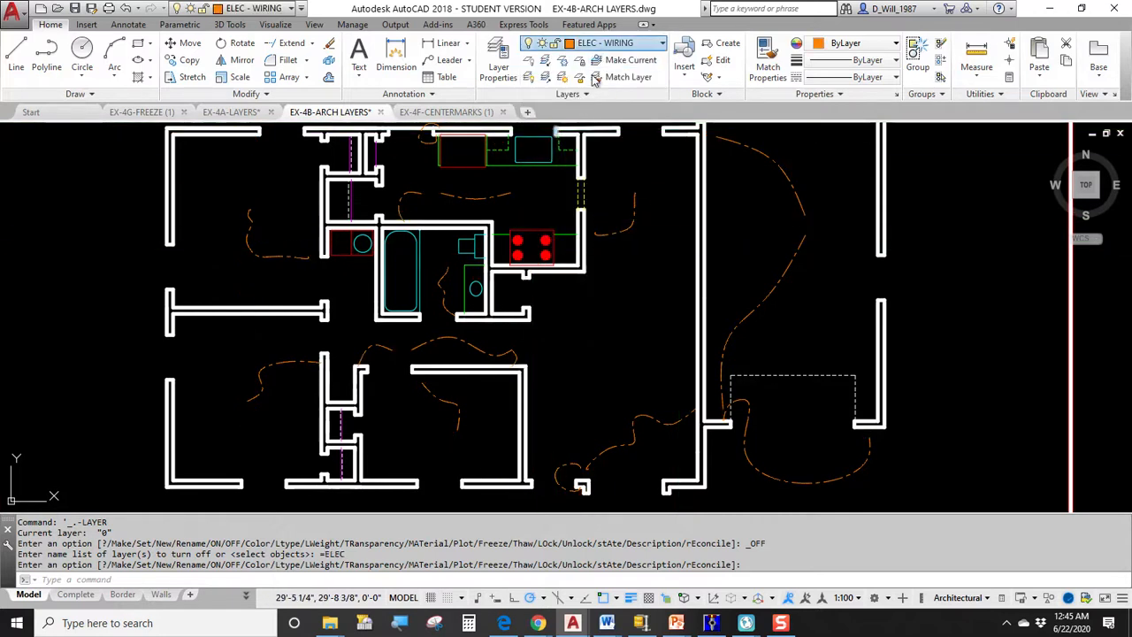
{"action": "left_click", "coordinate": [618, 43]}
{"action": "left_click", "coordinate": [530, 215]}
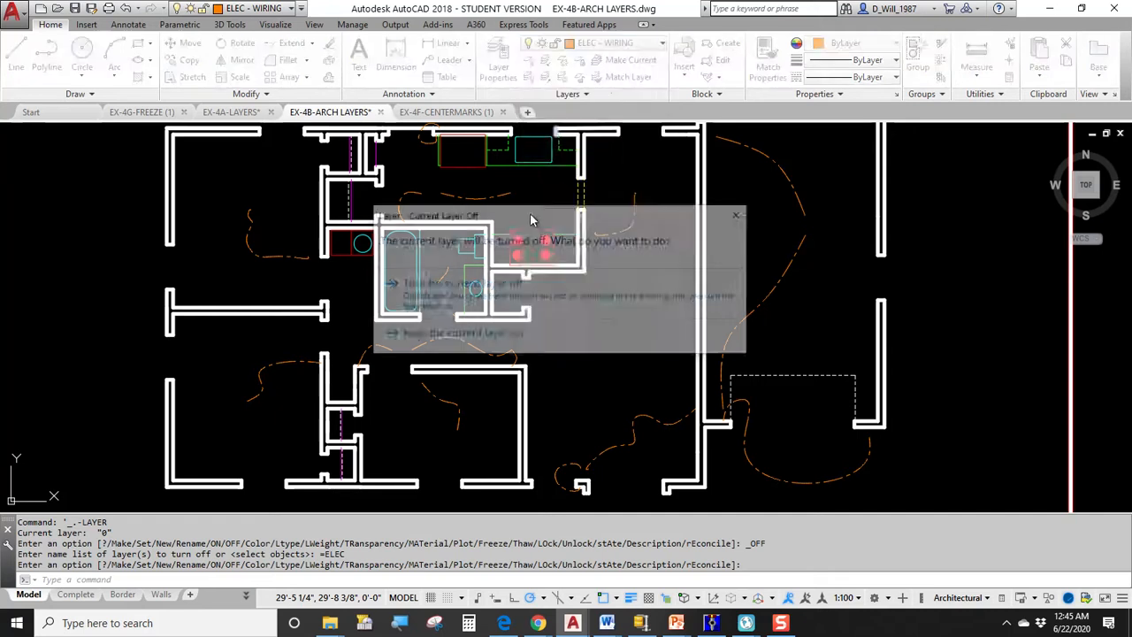
{"action": "left_click", "coordinate": [522, 296]}
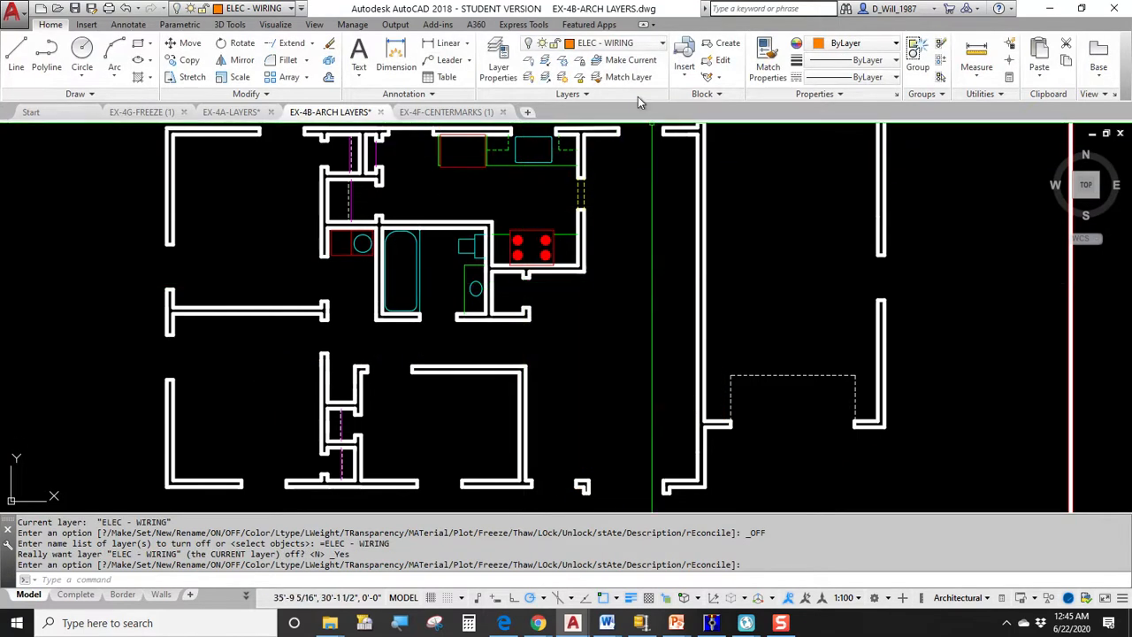
{"action": "left_click", "coordinate": [619, 43]}
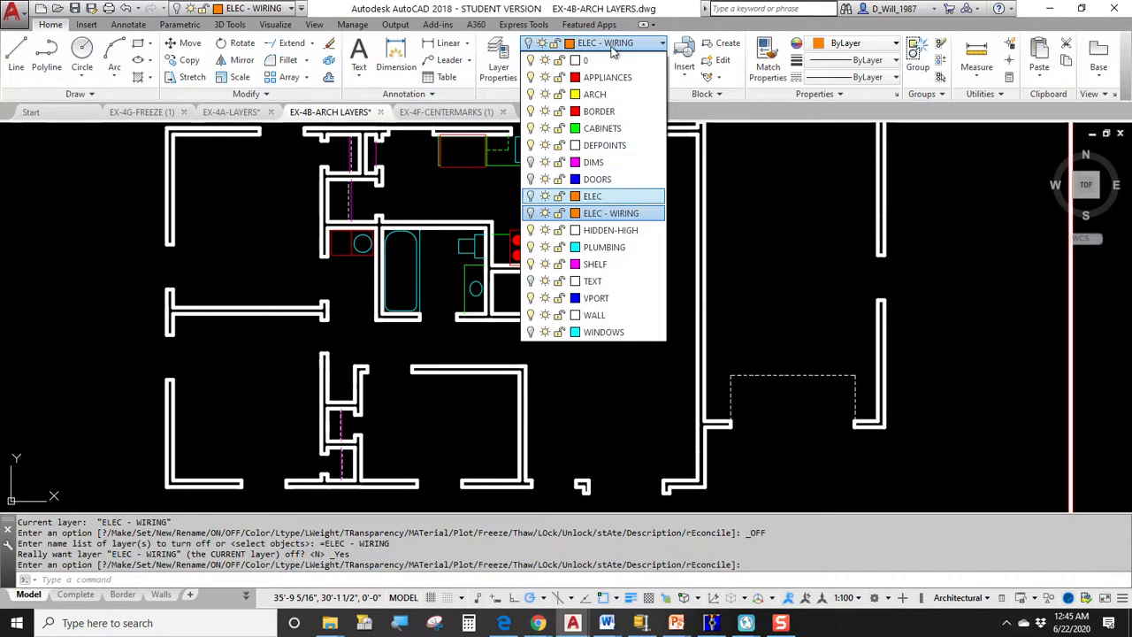
{"action": "left_click", "coordinate": [777, 209]}
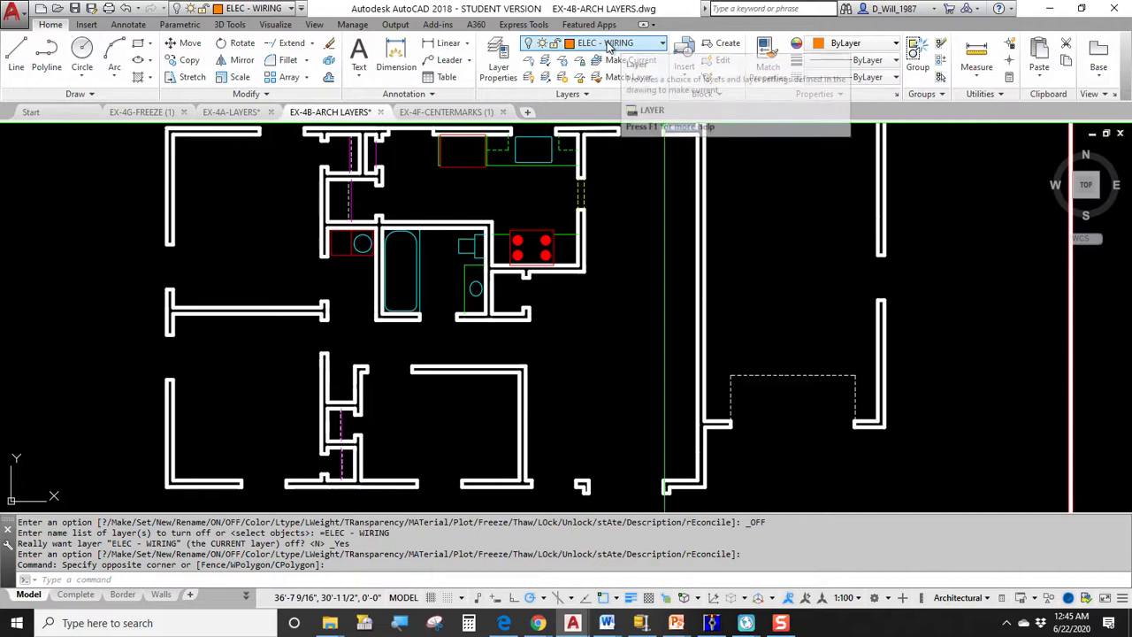
Step: Turn the ELEC - WIRING layer on and off again, accepting that the current layer is switched off
{"action": "left_click", "coordinate": [617, 44]}
{"action": "left_click", "coordinate": [531, 214]}
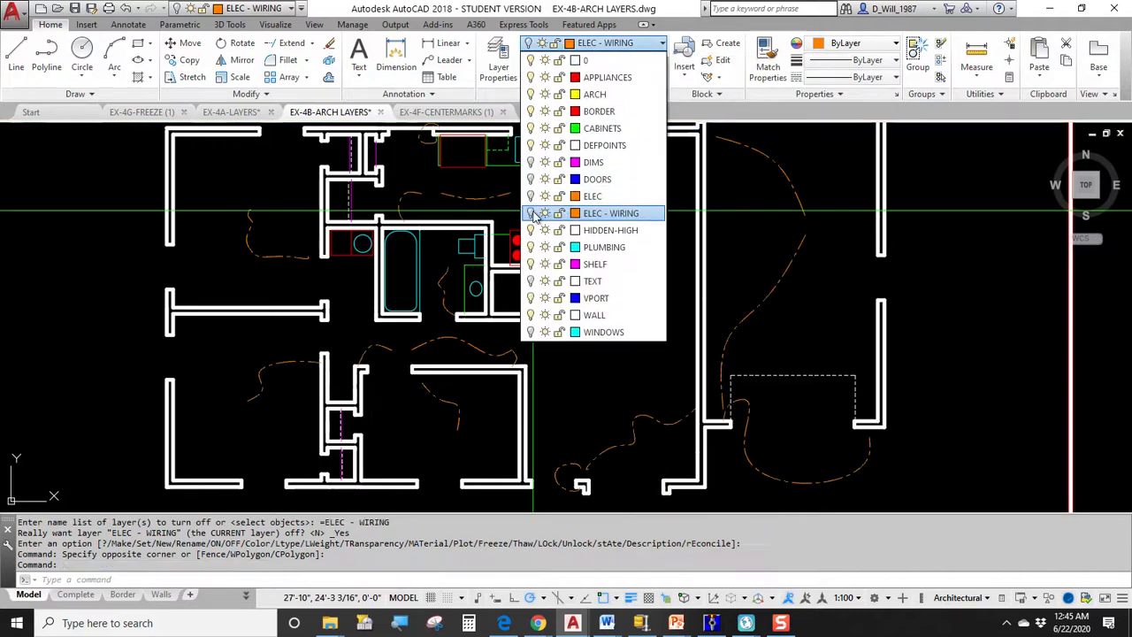
{"action": "left_click", "coordinate": [617, 46]}
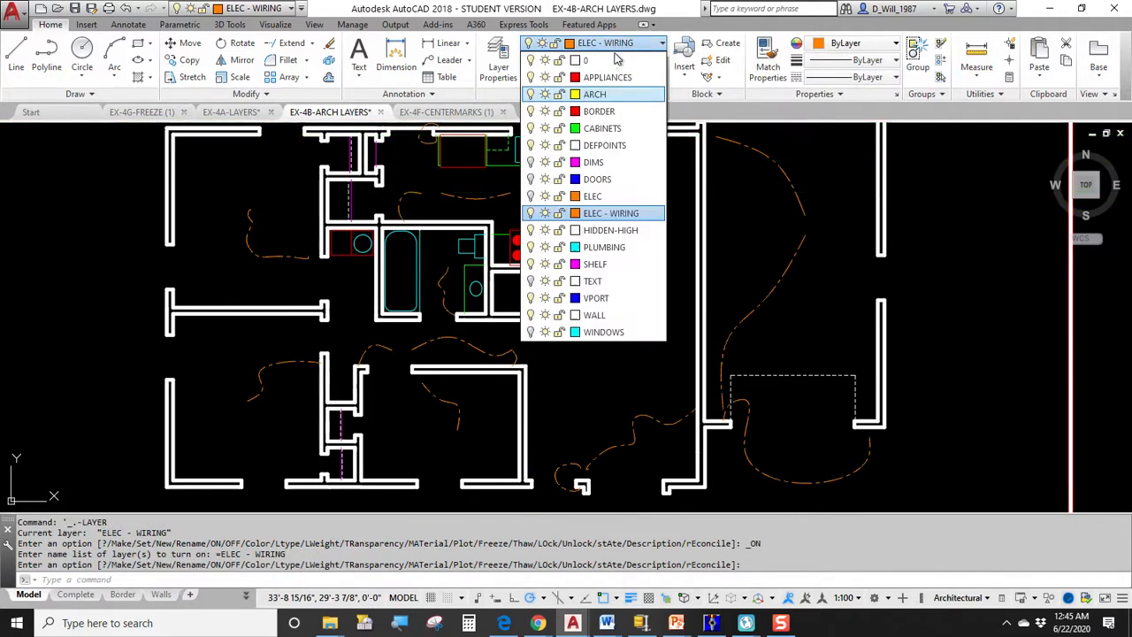
{"action": "left_click", "coordinate": [531, 214]}
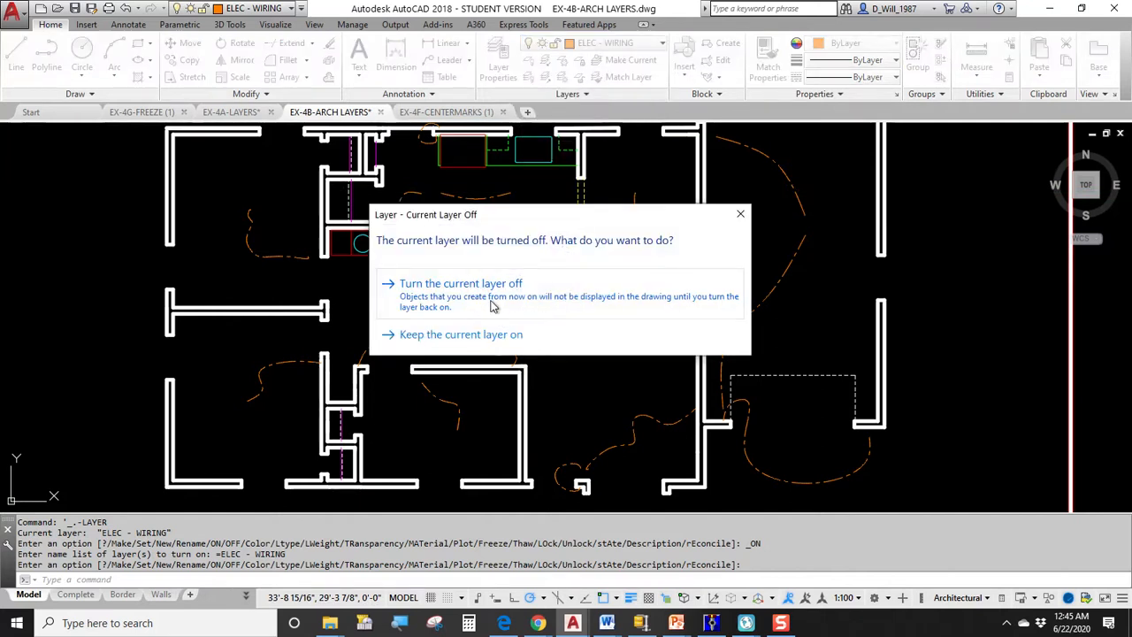
{"action": "left_click", "coordinate": [500, 298]}
Step: Draw a zigzag polyline in the empty area left of the floor plan on the switched-off ELEC - WIRING layer
{"action": "middle_click_drag", "start_coordinate": [345, 214], "coordinate": [602, 227]}
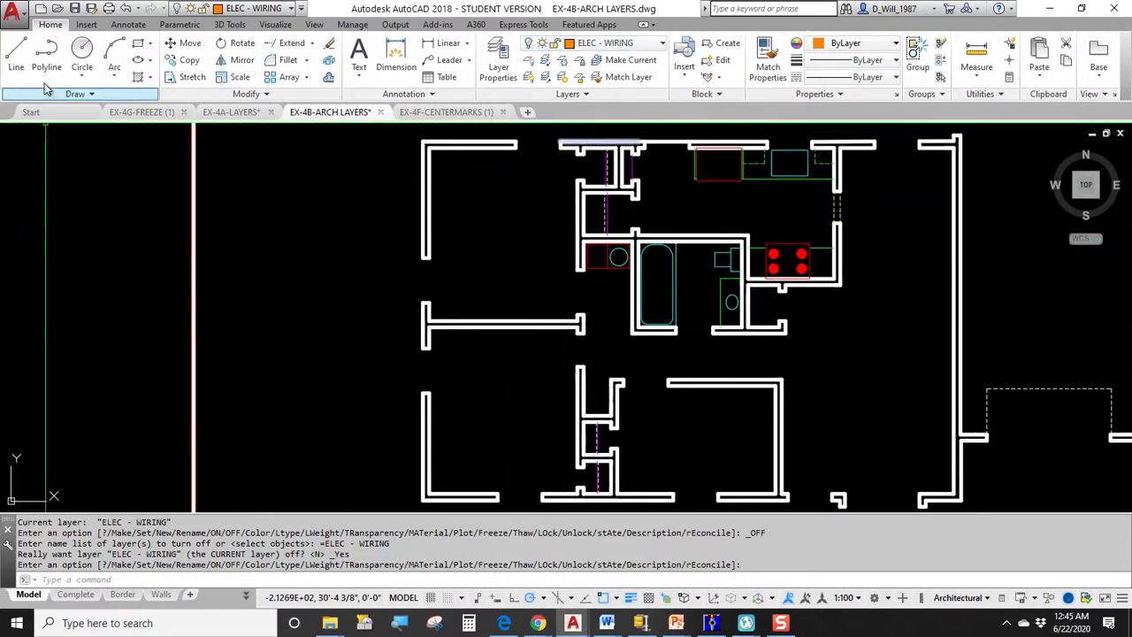
{"action": "left_click", "coordinate": [46, 55]}
{"action": "left_click", "coordinate": [231, 150]}
{"action": "left_click", "coordinate": [328, 202]}
{"action": "left_click", "coordinate": [254, 260]}
{"action": "left_click", "coordinate": [341, 293]}
{"action": "left_click", "coordinate": [254, 353]}
{"action": "left_click", "coordinate": [347, 411]}
{"action": "left_click", "coordinate": [263, 434]}
{"action": "left_click", "coordinate": [377, 497]}
{"action": "left_click", "coordinate": [385, 386]}
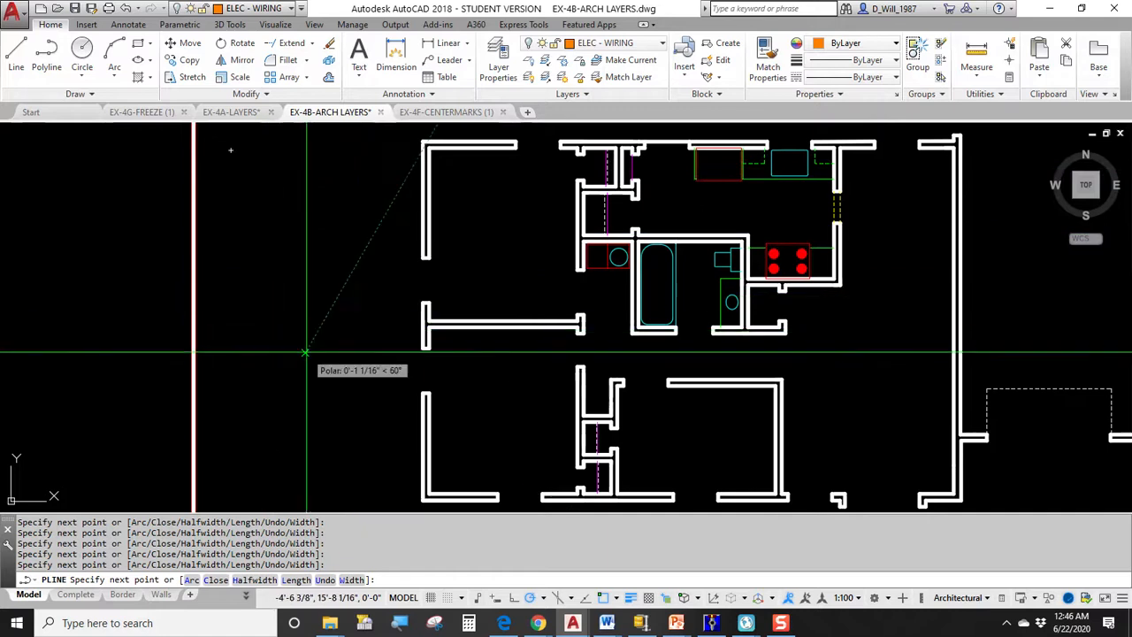
{"action": "key", "text": "Escape"}
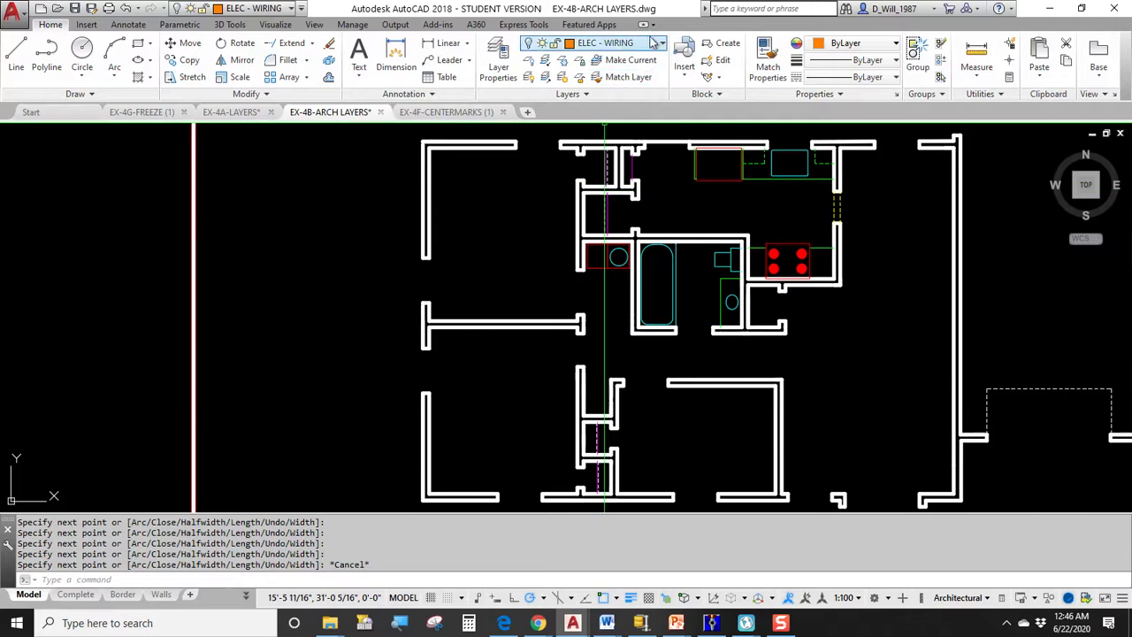
Step: Turn the ELEC - WIRING layer back on and erase the zigzag polyline beside the floor plan
{"action": "left_click", "coordinate": [618, 44]}
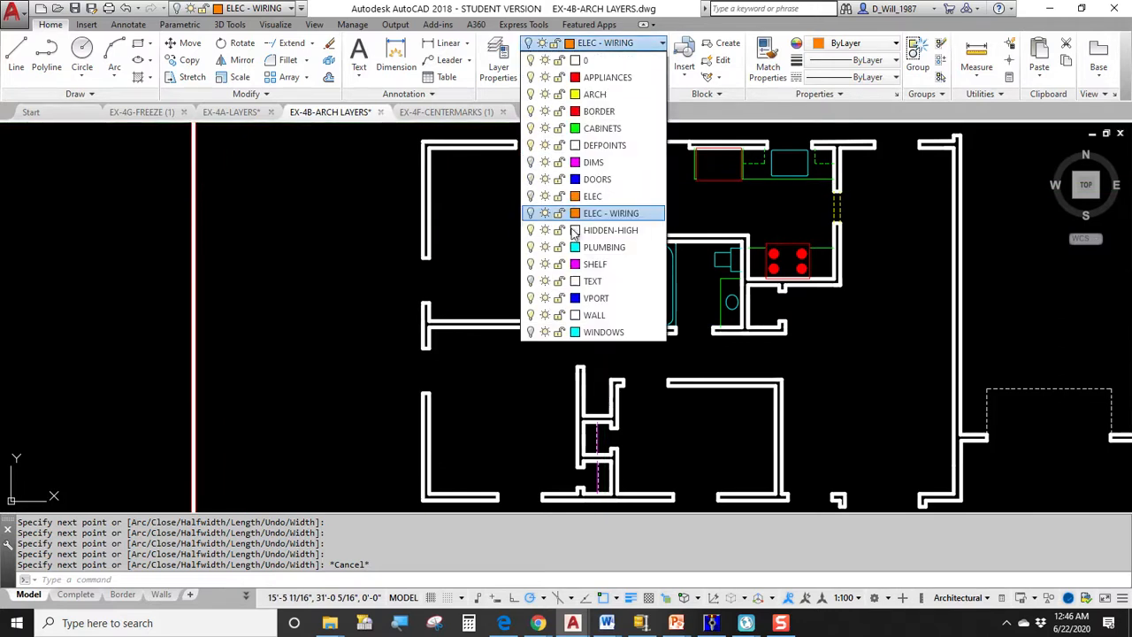
{"action": "left_click", "coordinate": [529, 213]}
{"action": "left_click", "coordinate": [336, 186]}
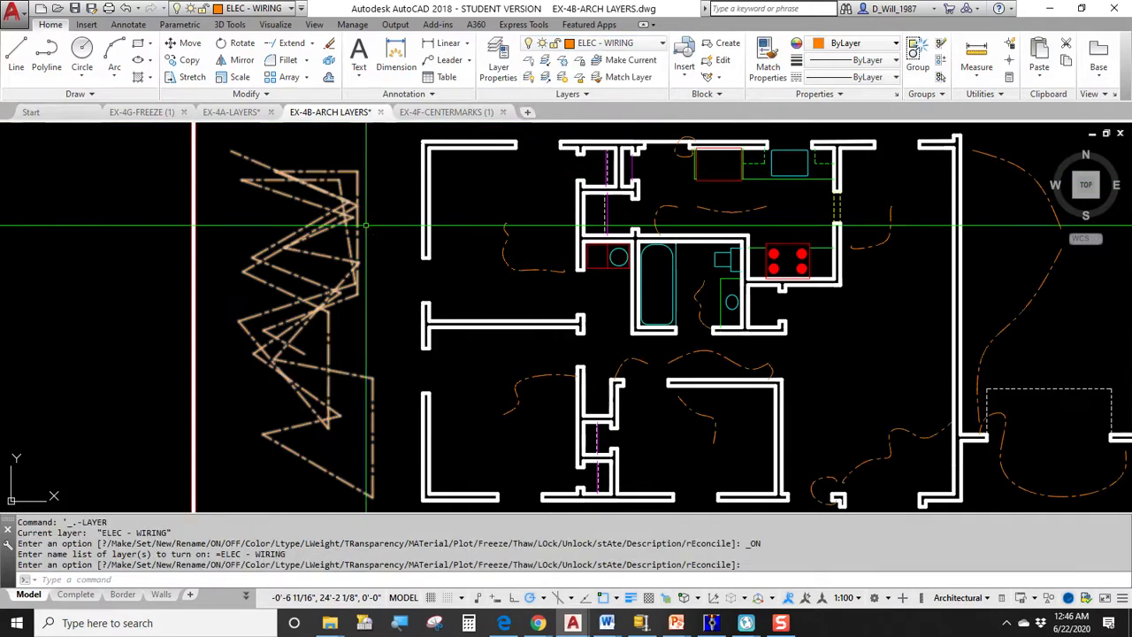
{"action": "left_click", "coordinate": [379, 147]}
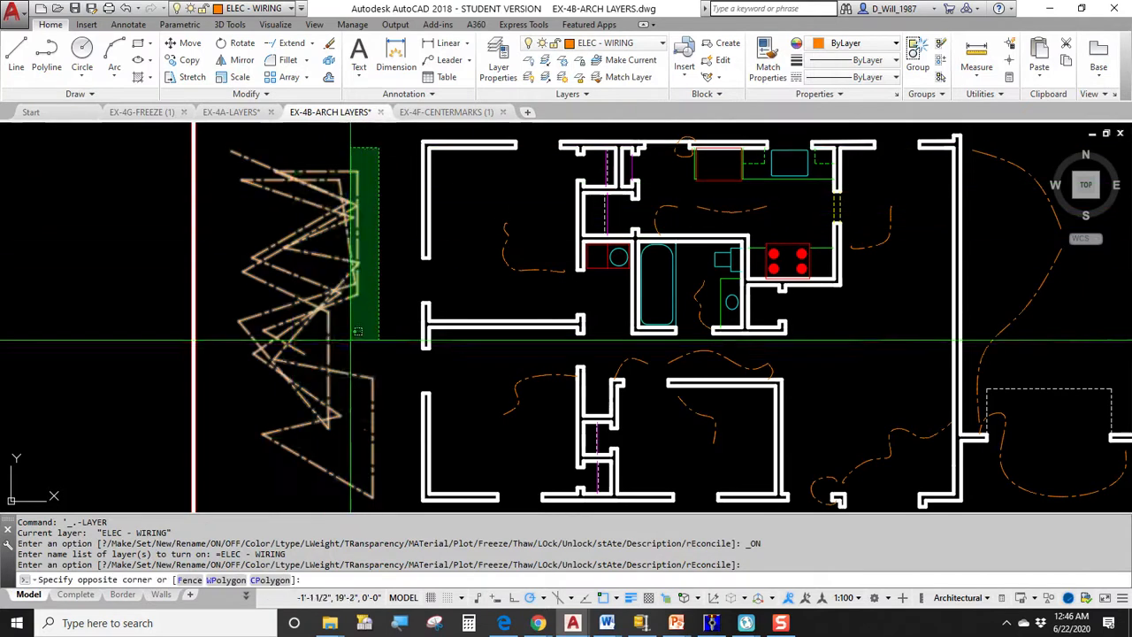
{"action": "left_click", "coordinate": [271, 503]}
{"action": "key", "text": "Delete"}
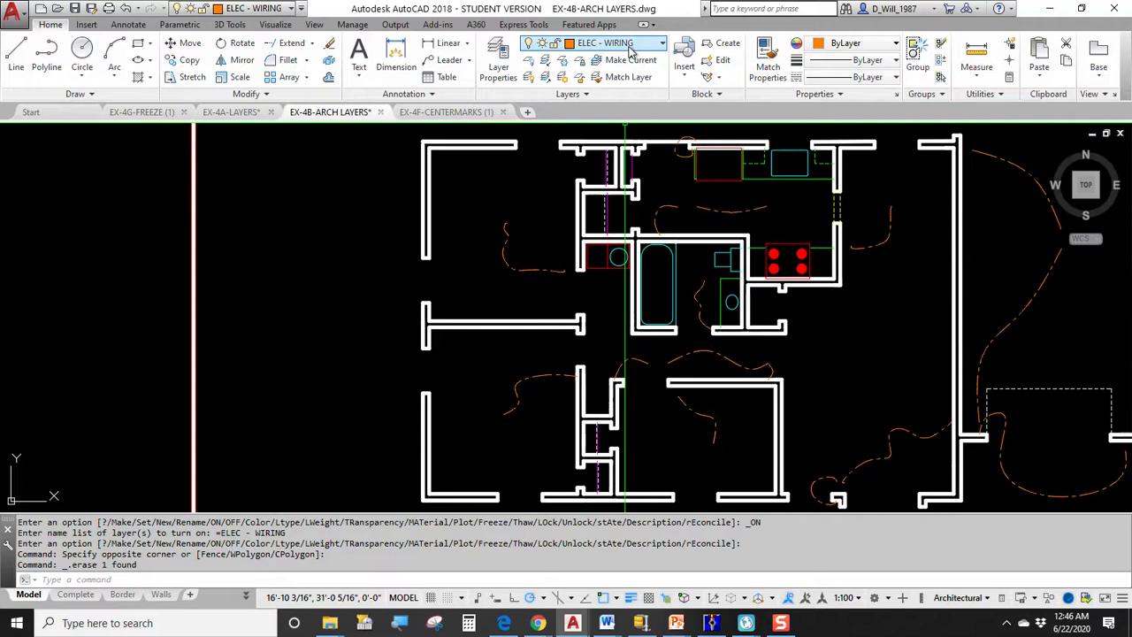
Step: Turn the ELEC, DOORS and DIMS layers of the floor plan back on
{"action": "left_click", "coordinate": [631, 51]}
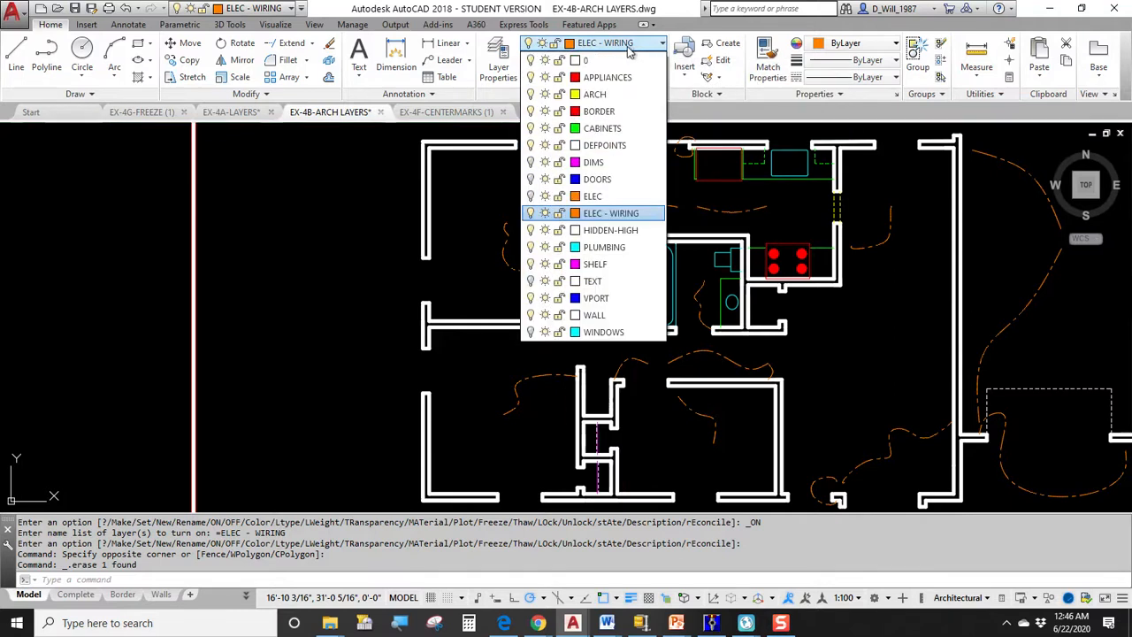
{"action": "left_click", "coordinate": [530, 196]}
{"action": "left_click", "coordinate": [530, 161]}
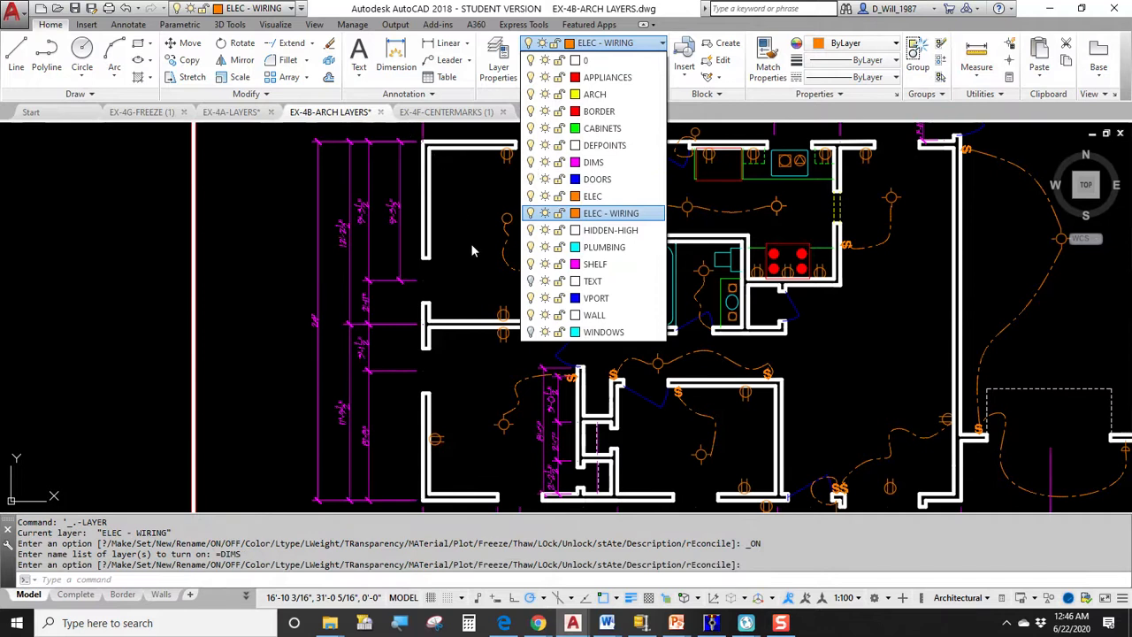
{"action": "left_click", "coordinate": [458, 214]}
{"action": "key", "text": "Escape"}
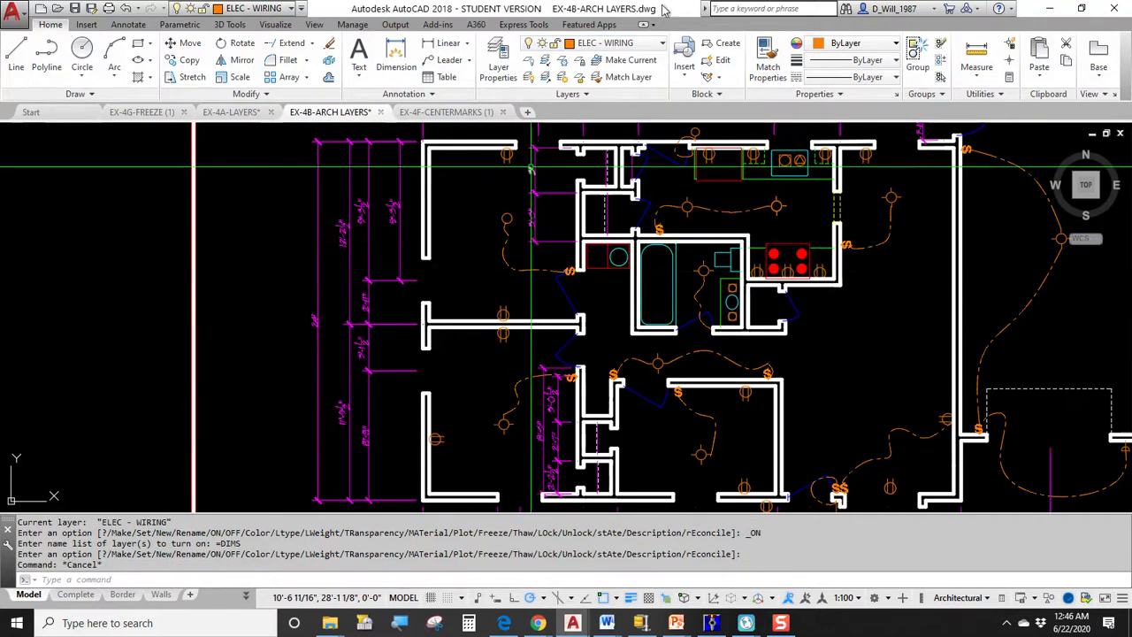
Step: Turn the TEXT and WINDOWS layers back on to restore the room labels and windows
{"action": "left_click", "coordinate": [619, 42]}
{"action": "left_click", "coordinate": [531, 280]}
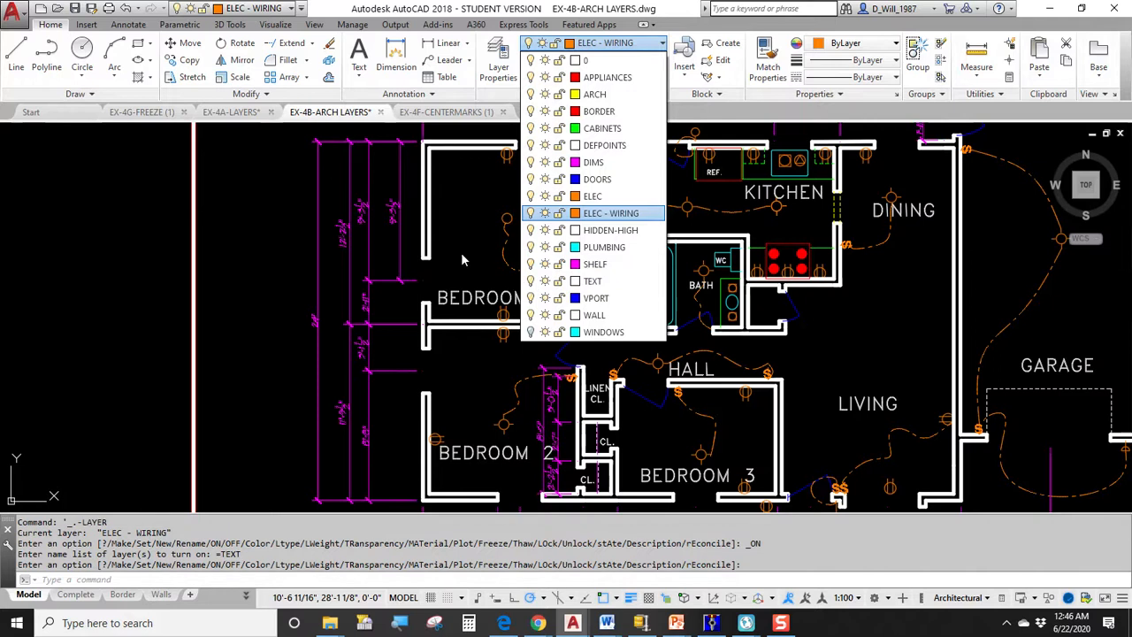
{"action": "left_click", "coordinate": [462, 259]}
{"action": "left_click", "coordinate": [601, 44]}
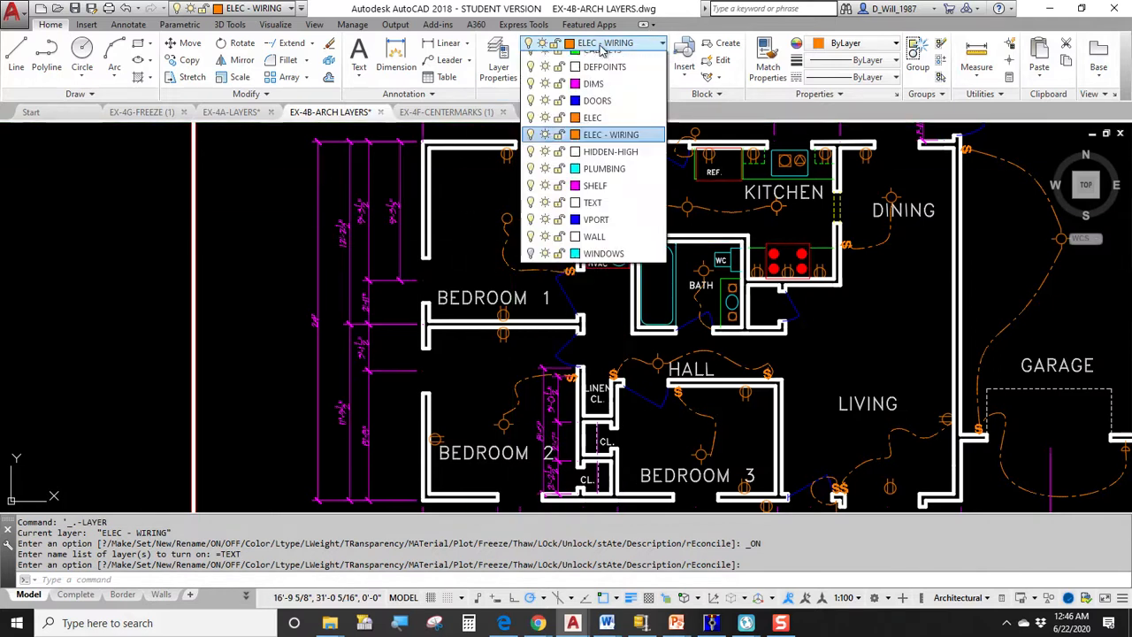
{"action": "left_click", "coordinate": [530, 332]}
{"action": "left_click", "coordinate": [496, 297]}
{"action": "scroll", "coordinate": [428, 275], "scroll_direction": "down", "scroll_amount": 4}
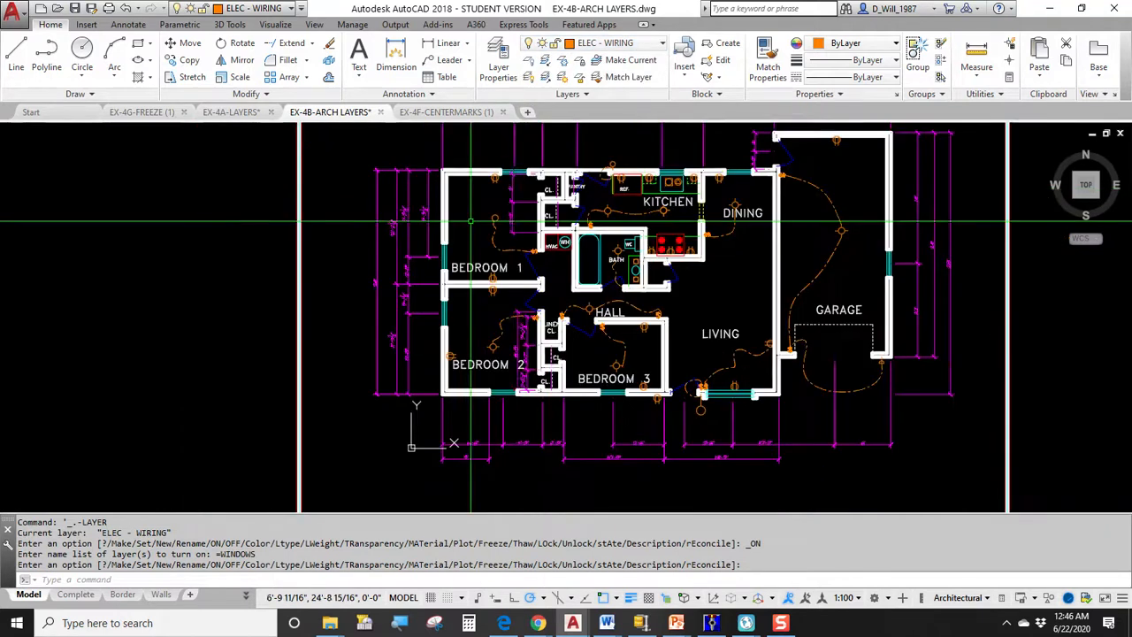
Step: Examine the freeze/thaw setting of the ELEC - WIRING layer in the list of layers
{"action": "middle_click_drag", "start_coordinate": [428, 275], "coordinate": [251, 278]}
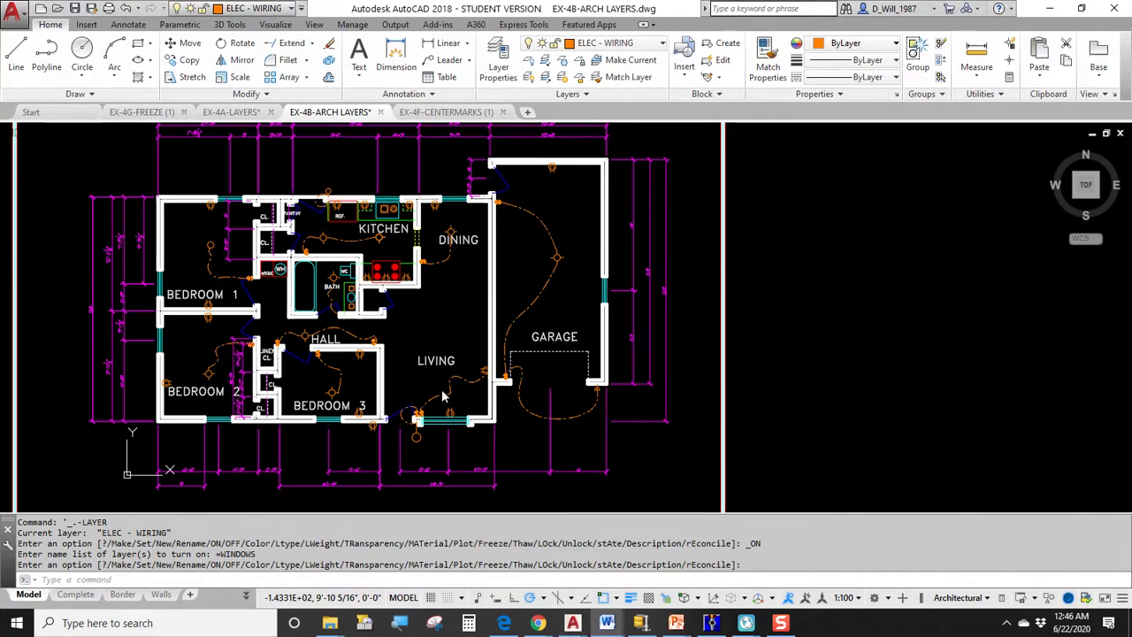
{"action": "left_click", "coordinate": [500, 207]}
{"action": "middle_click_drag", "start_coordinate": [546, 206], "coordinate": [697, 209]}
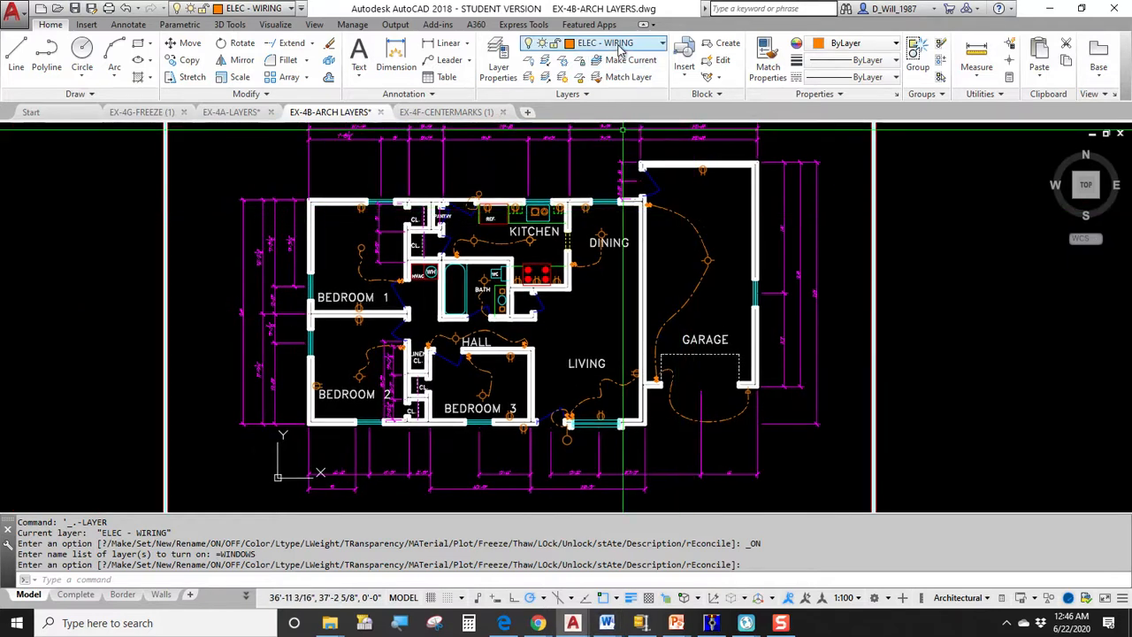
{"action": "left_click", "coordinate": [620, 46]}
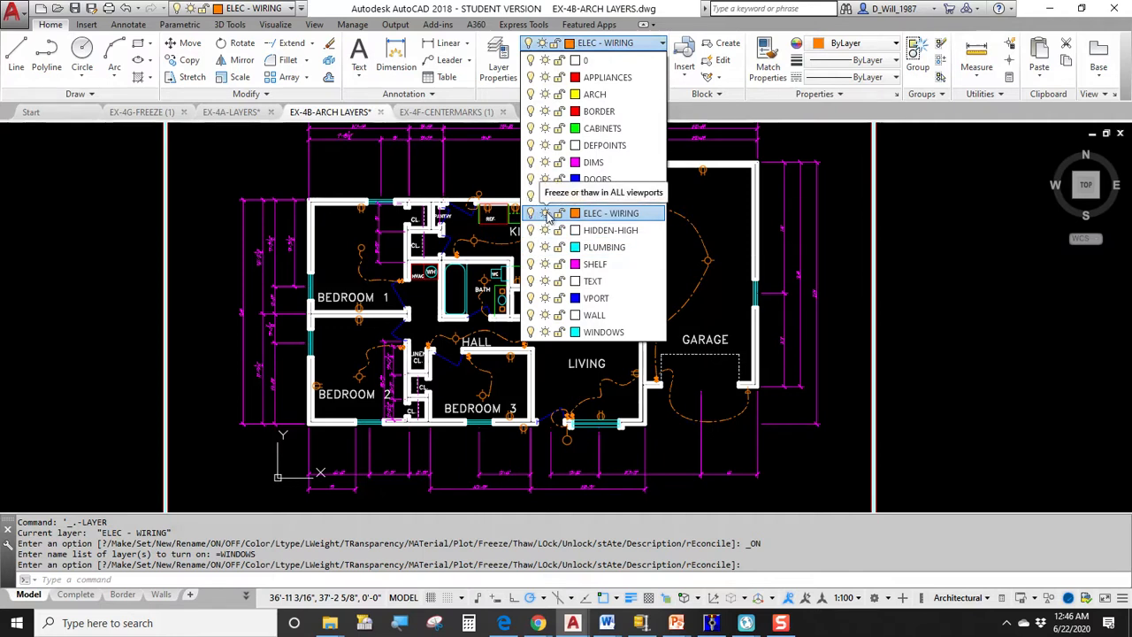
Step: Freeze and thaw the DIMS layer twice to compare the floor plan with and without its dimensions
{"action": "left_click", "coordinate": [545, 163]}
{"action": "left_click", "coordinate": [407, 161]}
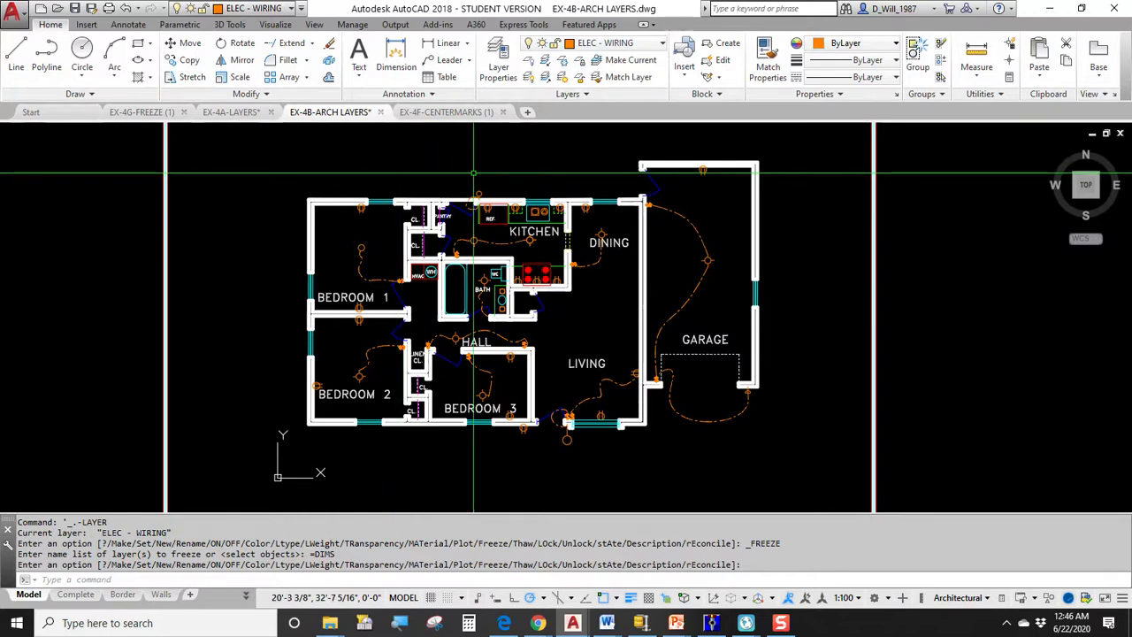
{"action": "left_click", "coordinate": [610, 43]}
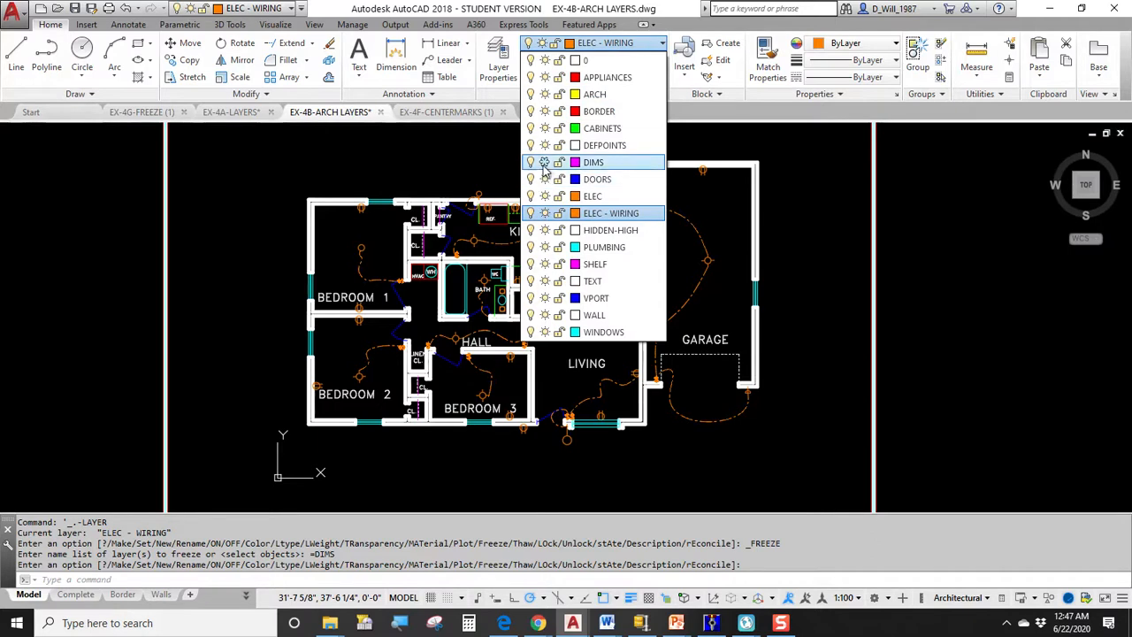
{"action": "left_click", "coordinate": [545, 162]}
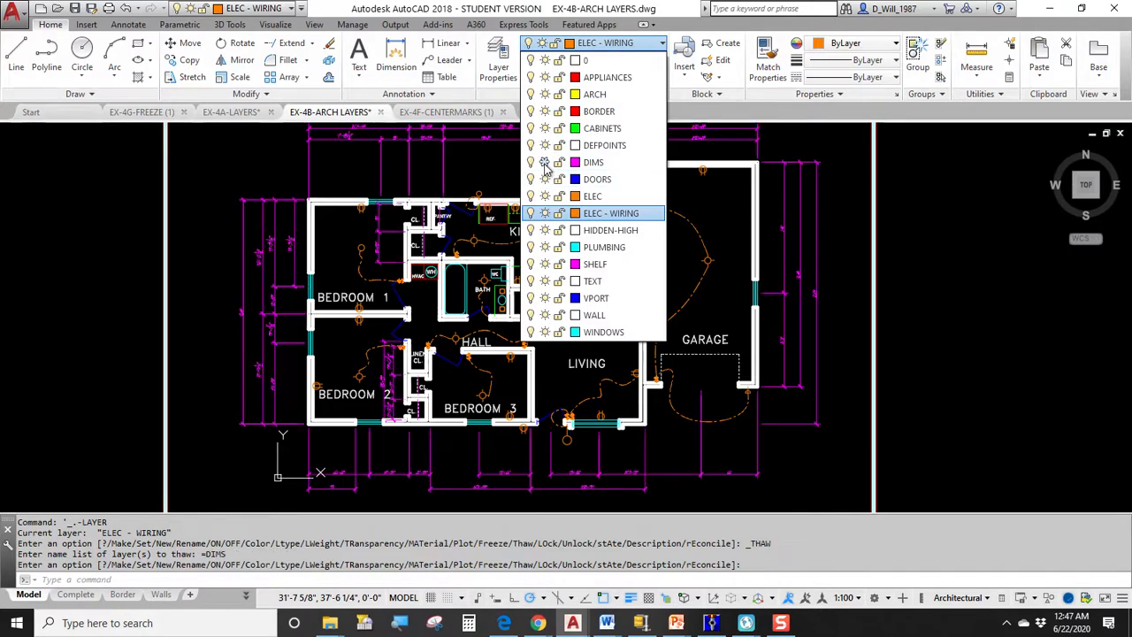
{"action": "left_click", "coordinate": [544, 162]}
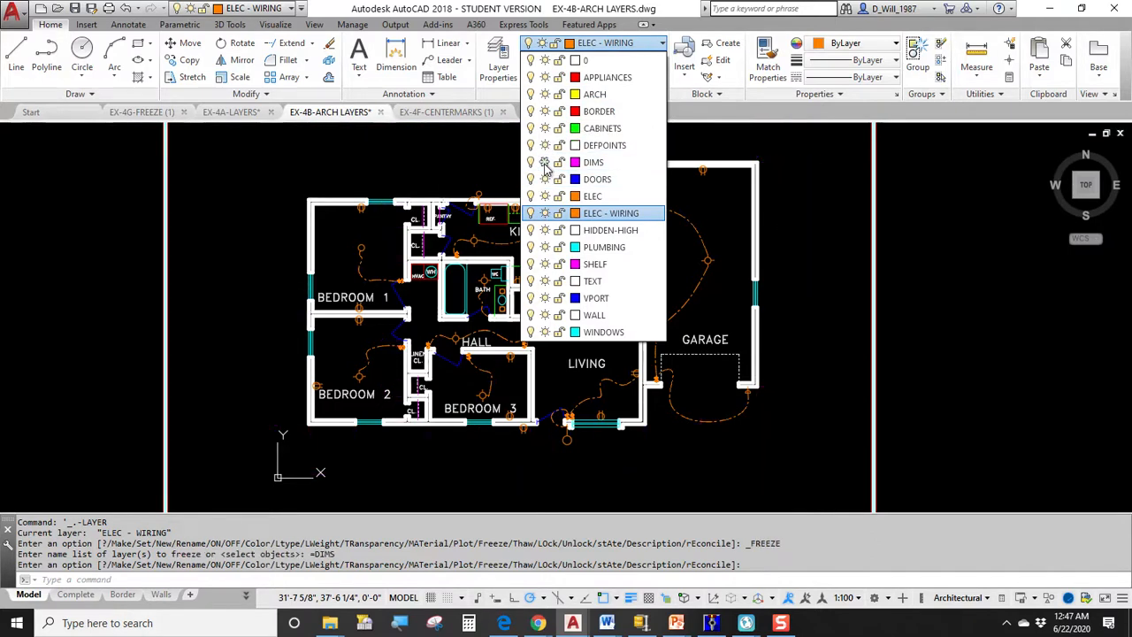
{"action": "left_click", "coordinate": [544, 162]}
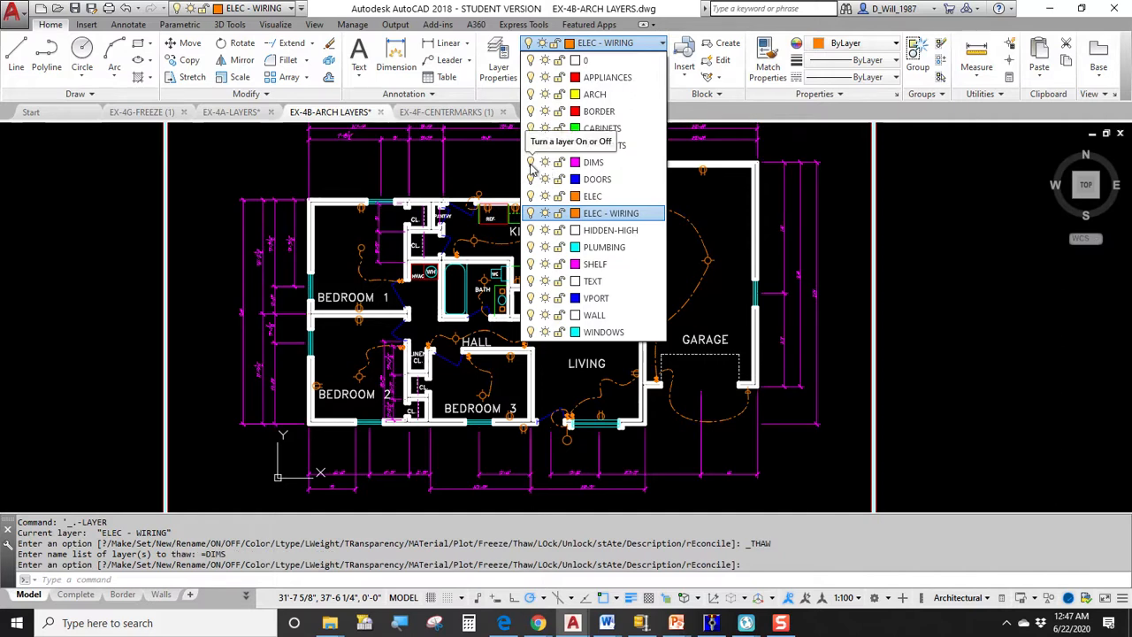
Step: Turn the DIMS layer off and back on in the floor plan
{"action": "left_click", "coordinate": [531, 163]}
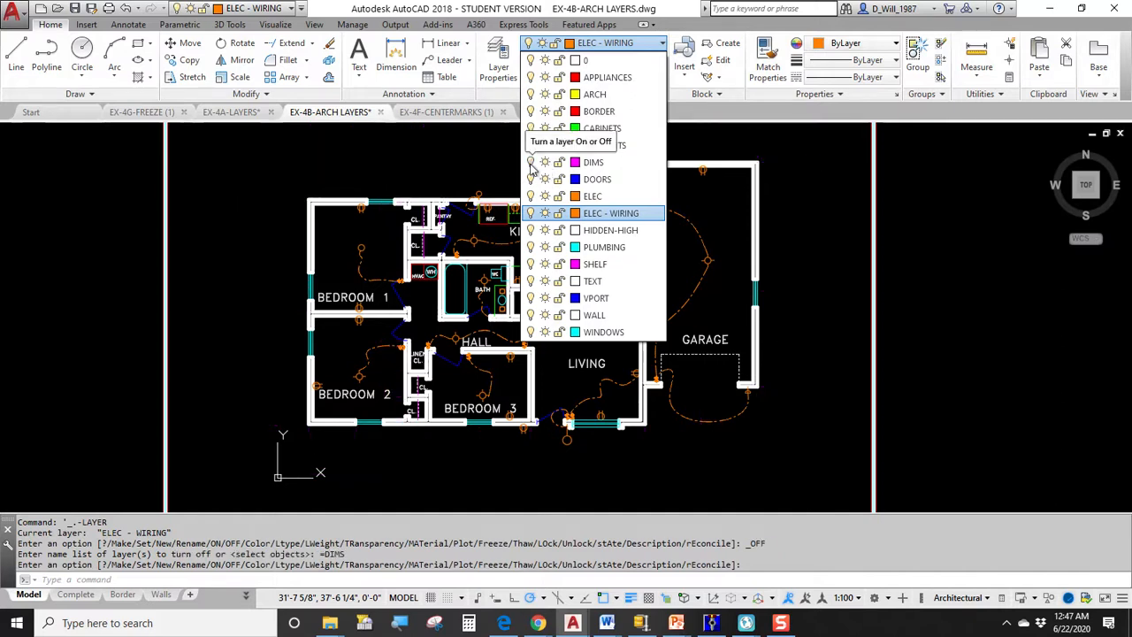
{"action": "left_click", "coordinate": [530, 162]}
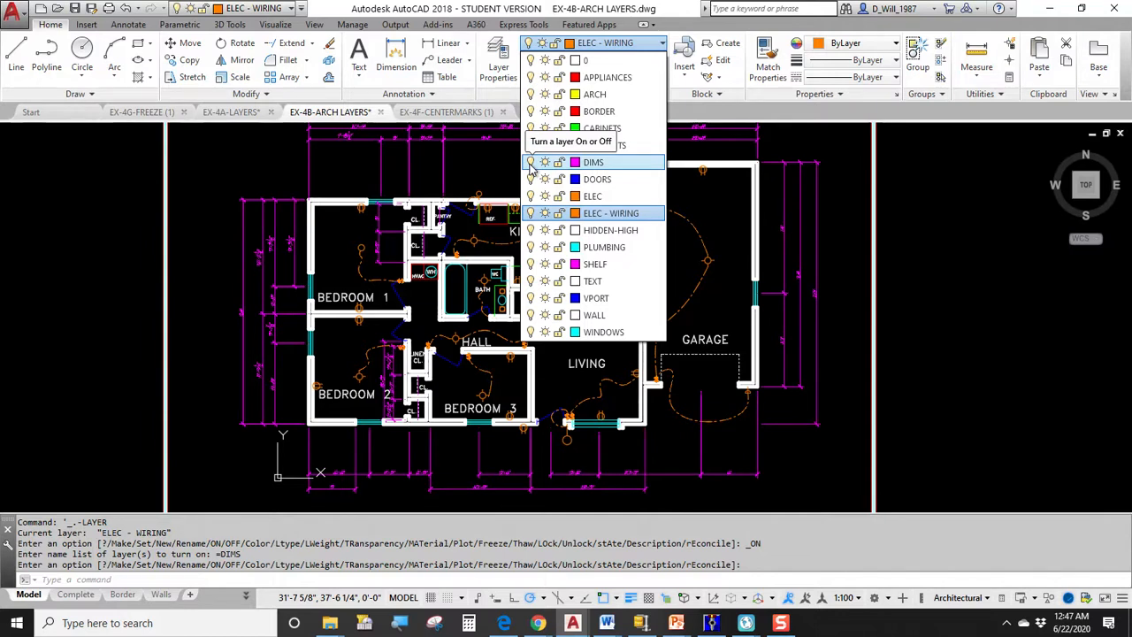
{"action": "left_click", "coordinate": [496, 173]}
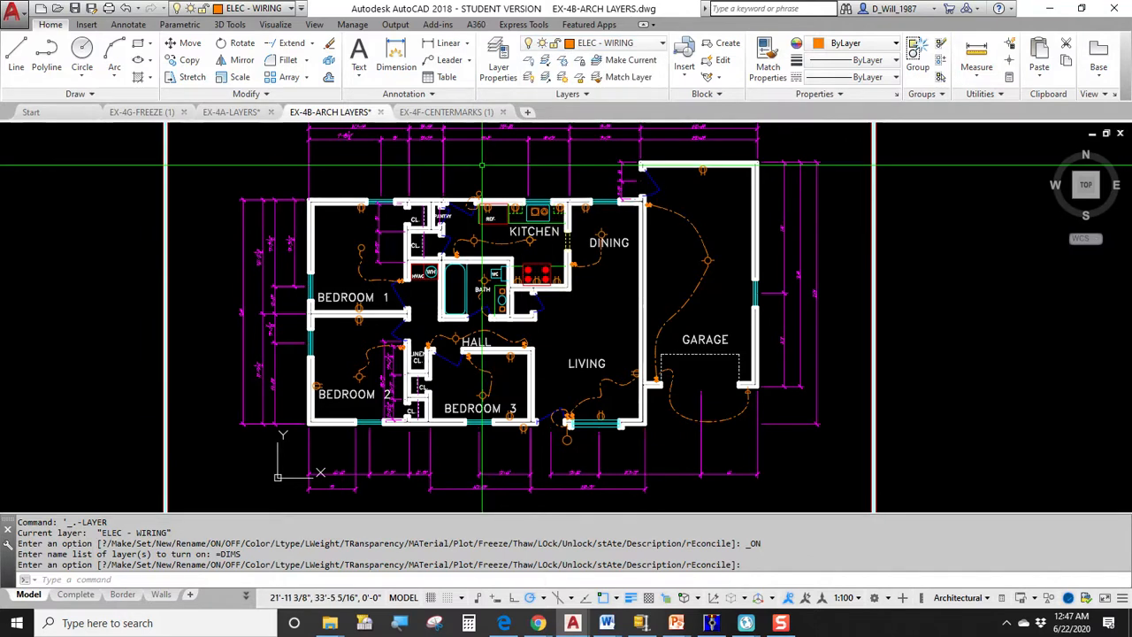
Step: Switch to the EX-4G-FREEZE (1) drawing and look over its layer list
{"action": "left_click", "coordinate": [141, 111]}
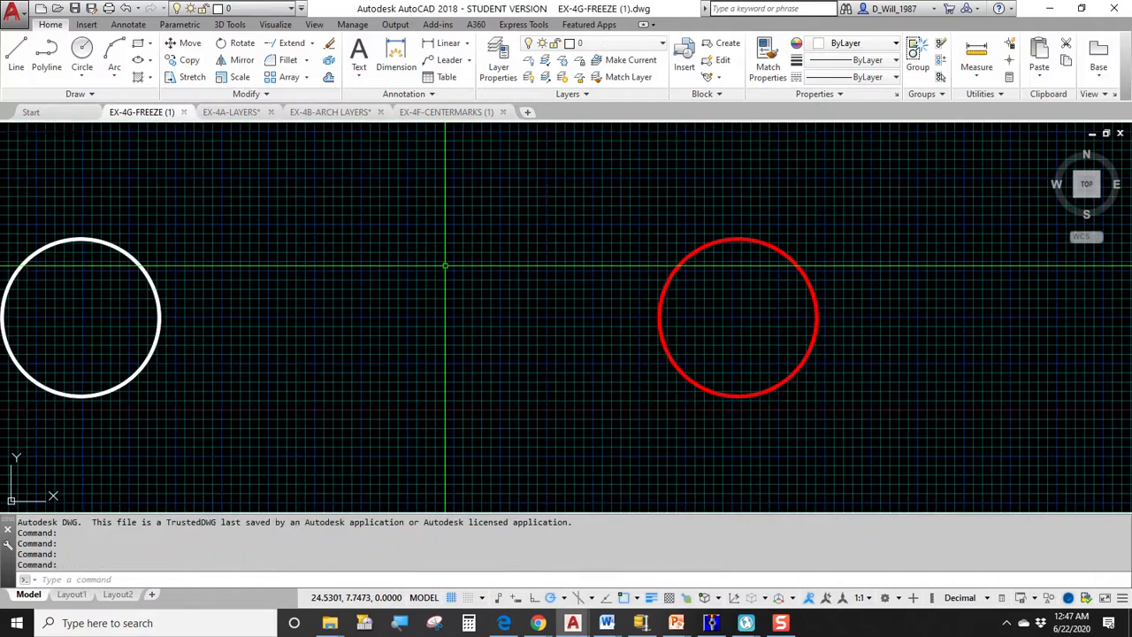
{"action": "scroll", "coordinate": [627, 278], "scroll_direction": "down", "scroll_amount": 2}
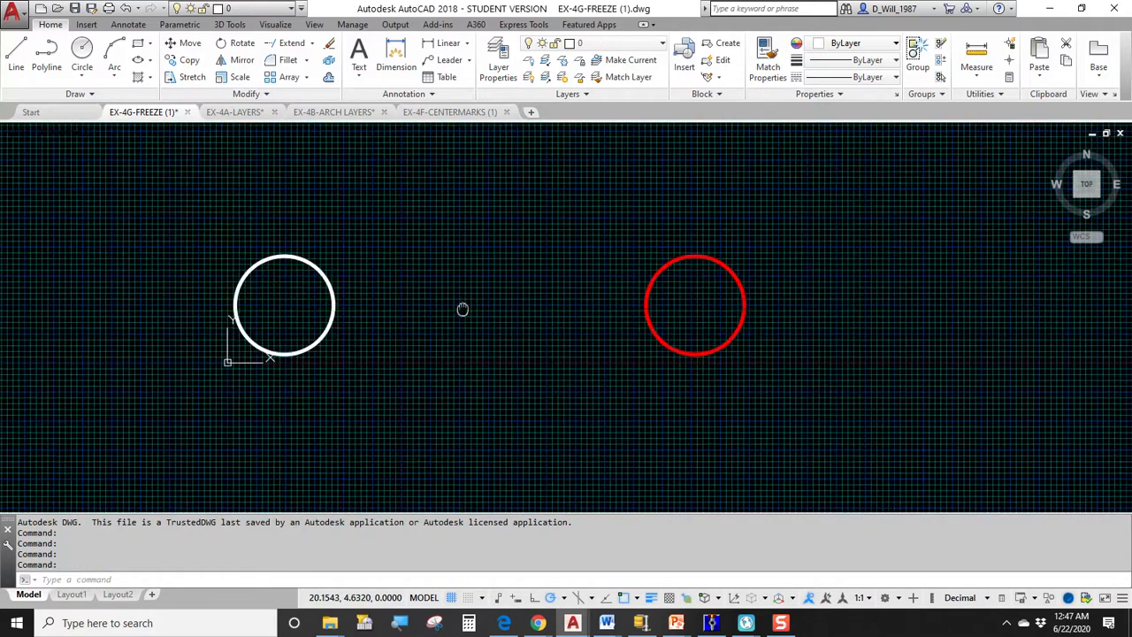
{"action": "middle_click_drag", "start_coordinate": [463, 308], "coordinate": [594, 279]}
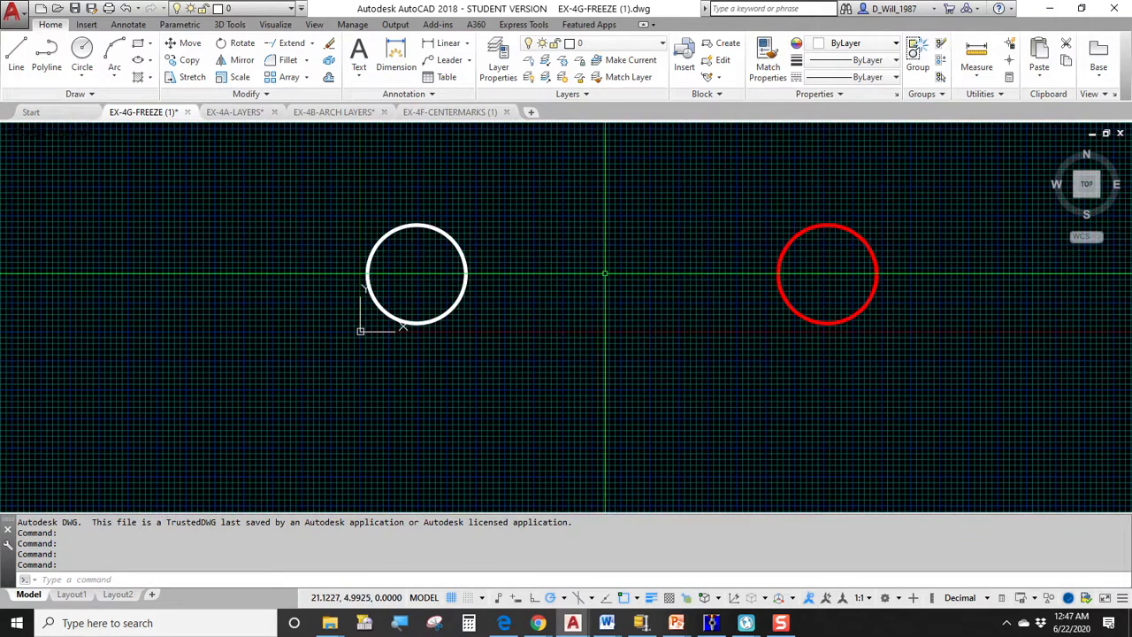
{"action": "middle_click_drag", "start_coordinate": [601, 273], "coordinate": [502, 278]}
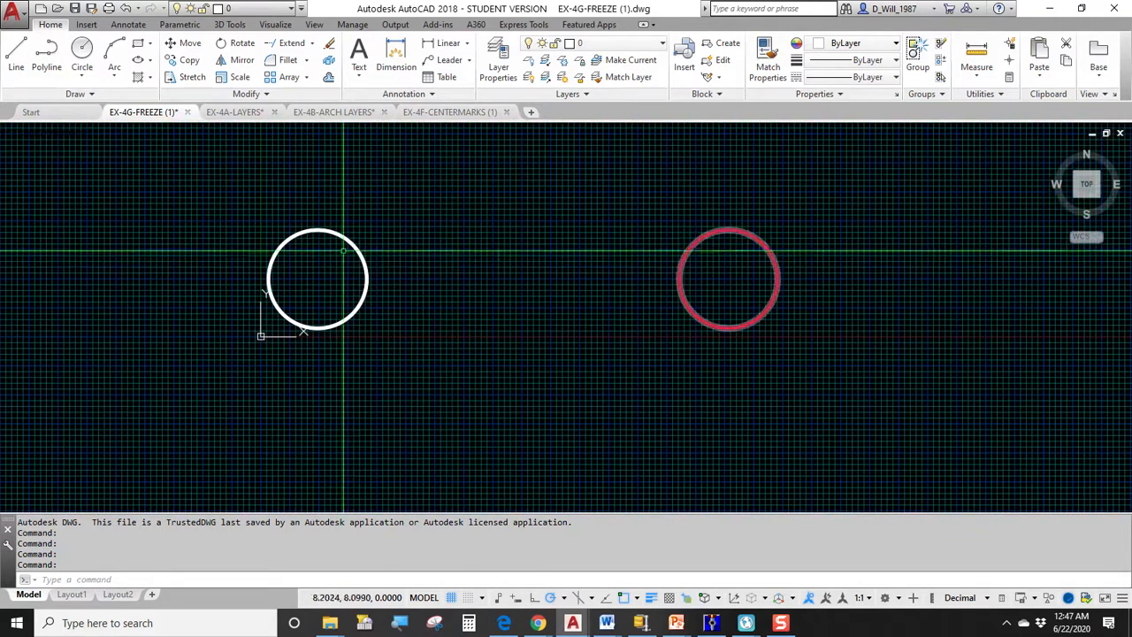
{"action": "left_click", "coordinate": [605, 44]}
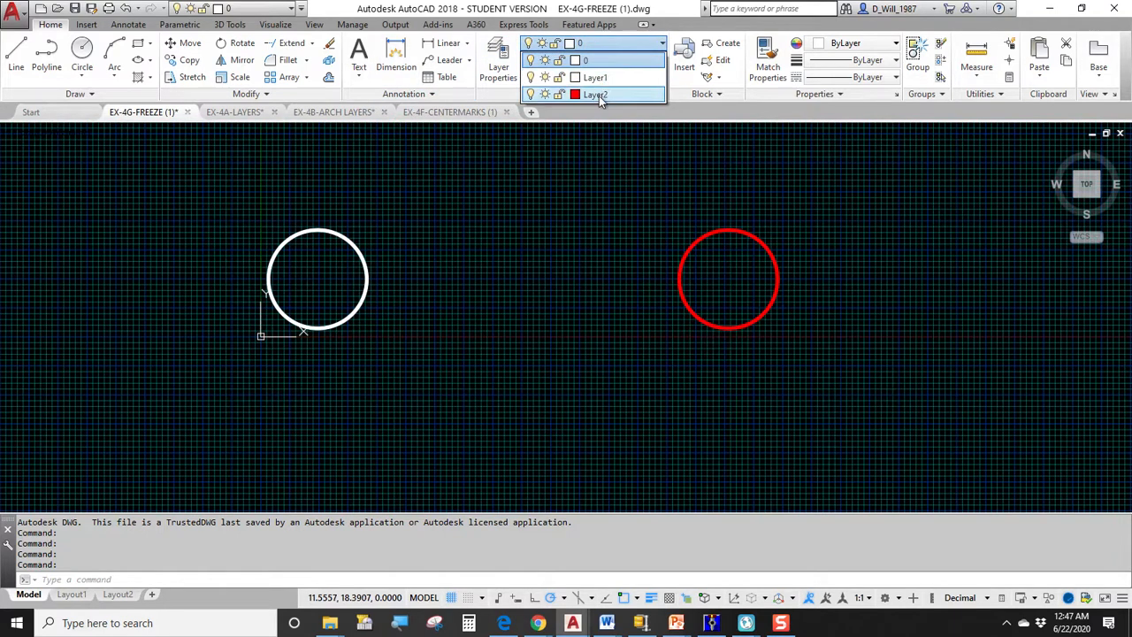
{"action": "left_click", "coordinate": [593, 257]}
Step: Examine how Zoom Extents frames the white and red circles while both layers are on
{"action": "middle_click_drag", "start_coordinate": [501, 252], "coordinate": [566, 252]}
{"action": "middle_click", "coordinate": [585, 237]}
{"action": "middle_click", "coordinate": [584, 238]}
{"action": "middle_click", "coordinate": [585, 238]}
{"action": "middle_click", "coordinate": [584, 238]}
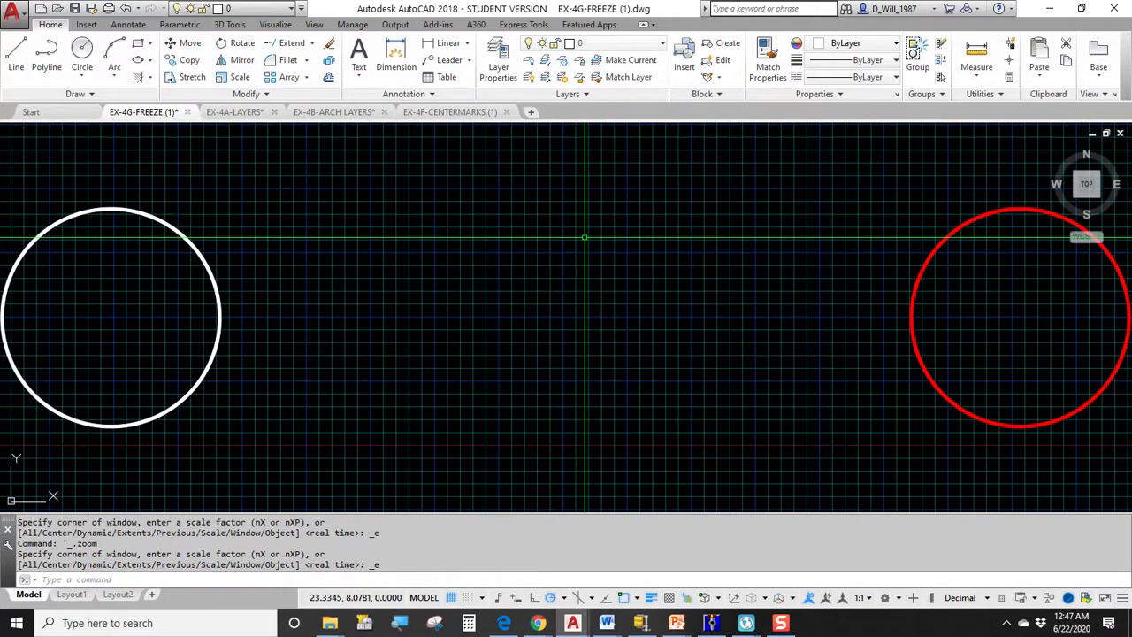
{"action": "scroll", "coordinate": [571, 252], "scroll_direction": "down", "scroll_amount": 12}
{"action": "middle_click_drag", "start_coordinate": [580, 318], "coordinate": [561, 254]}
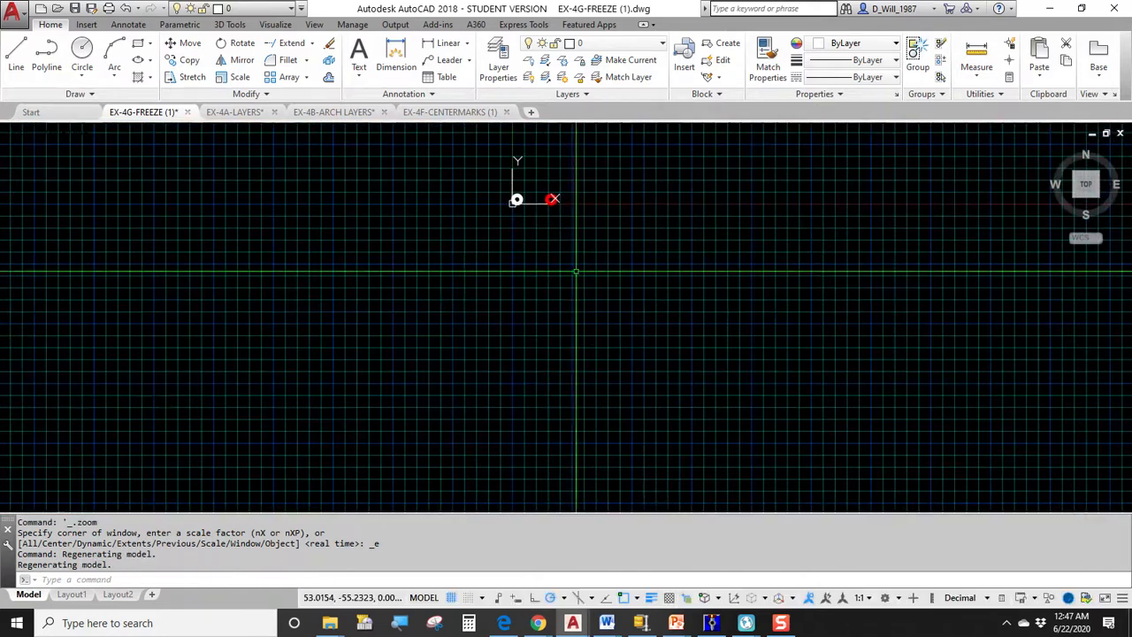
{"action": "middle_click", "coordinate": [540, 281]}
{"action": "middle_click", "coordinate": [540, 281]}
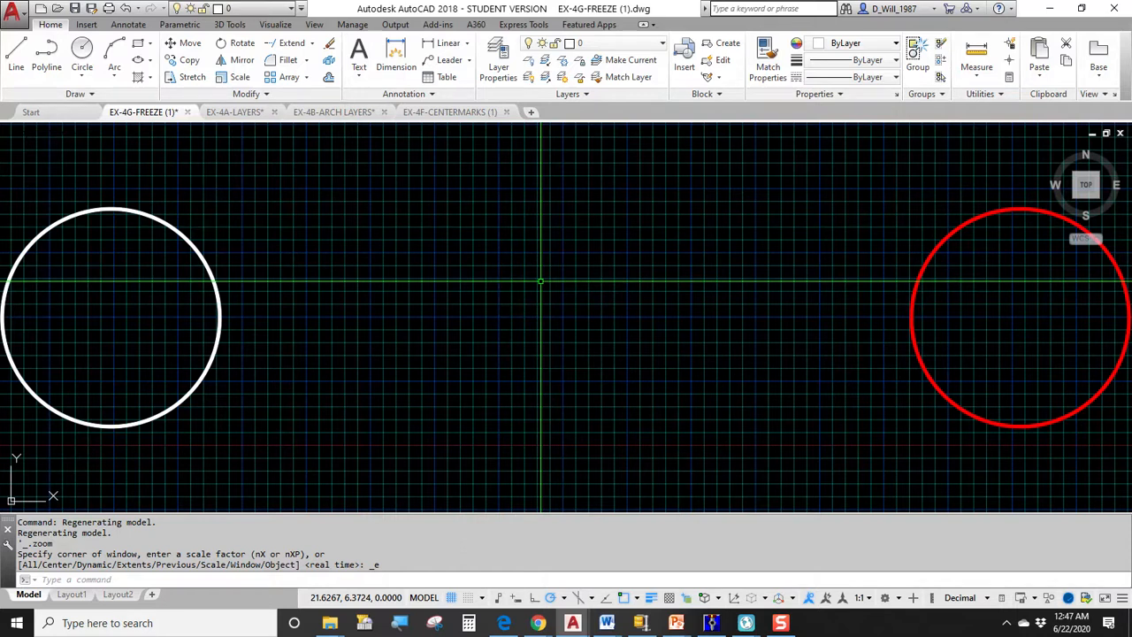
Step: Turn off Layer2, which holds the red circle, and zoom to the drawing extents
{"action": "left_click", "coordinate": [606, 48]}
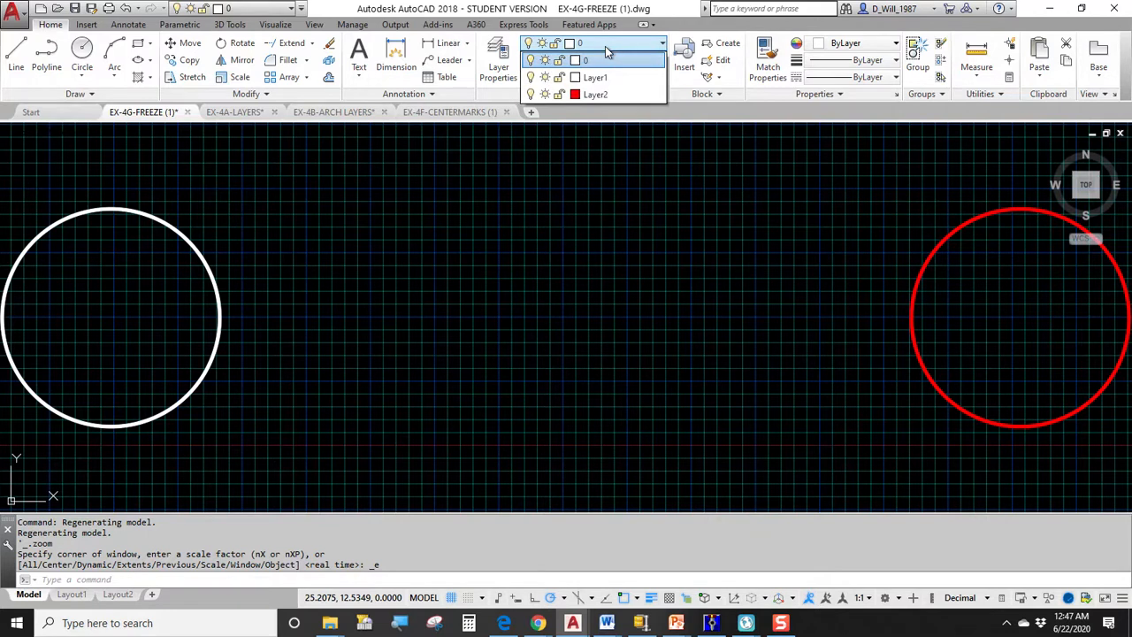
{"action": "left_click", "coordinate": [531, 94]}
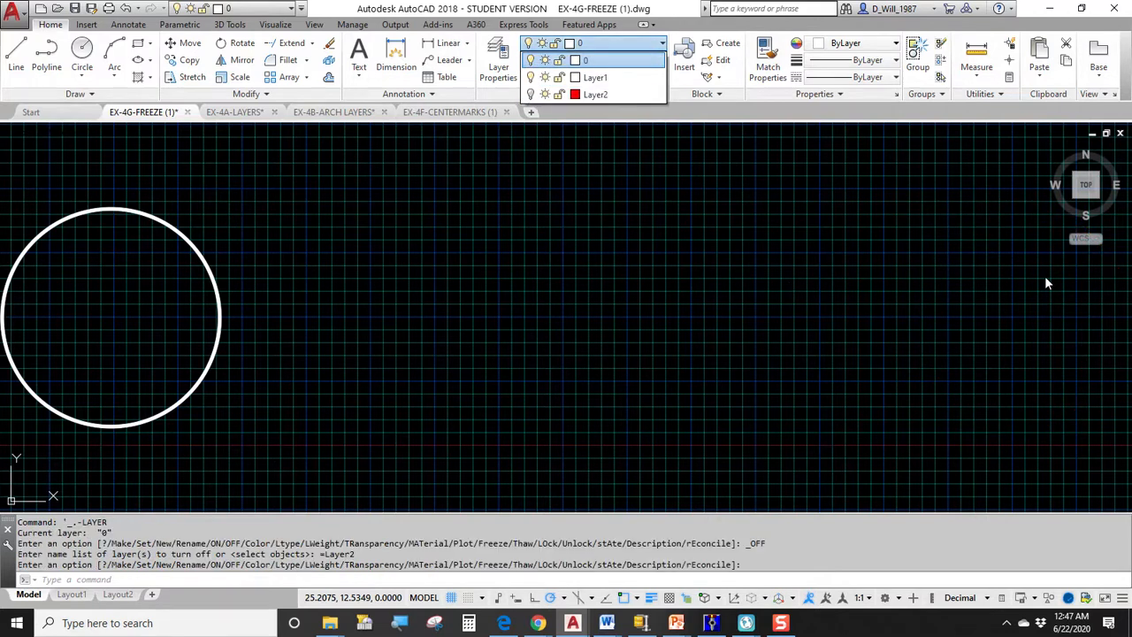
{"action": "scroll", "coordinate": [752, 304], "scroll_direction": "down", "scroll_amount": 10}
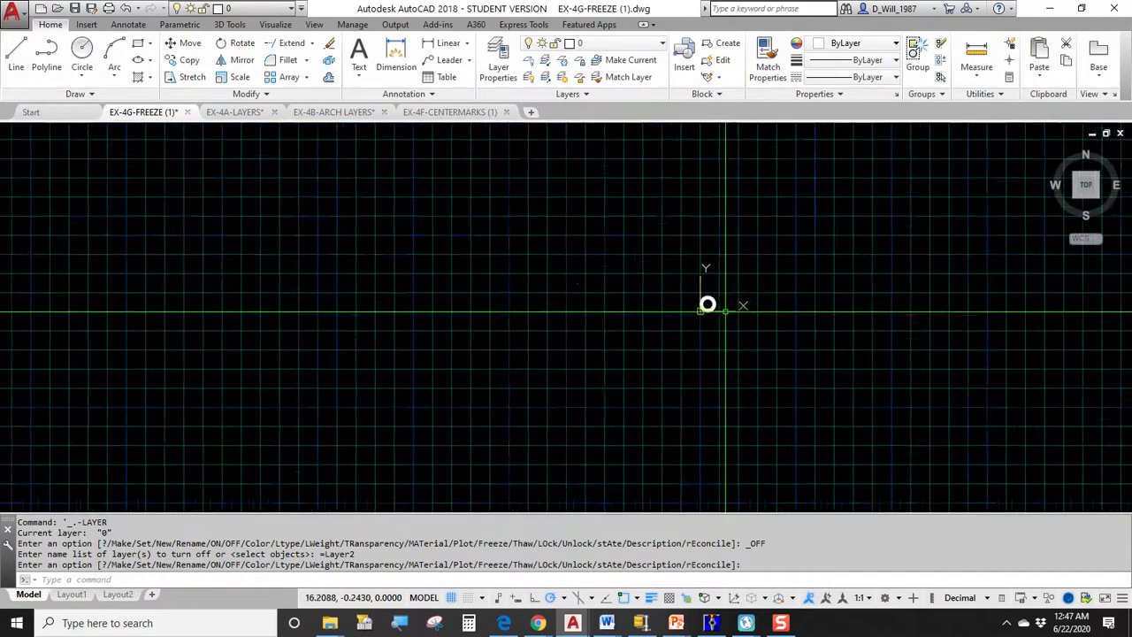
{"action": "scroll", "coordinate": [725, 309], "scroll_direction": "down", "scroll_amount": 3}
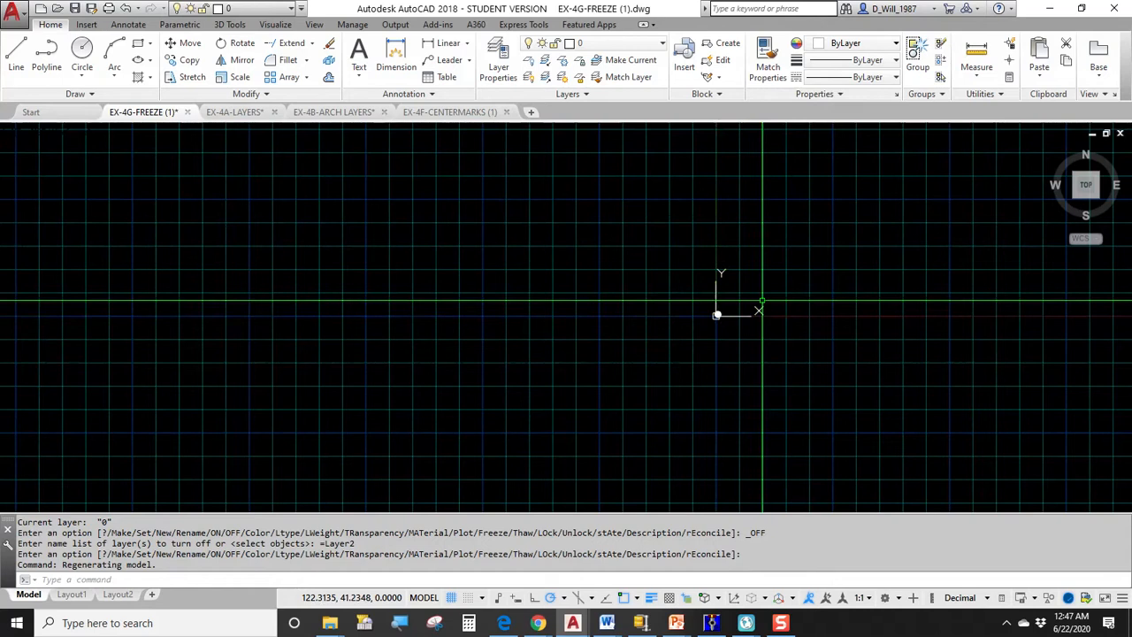
{"action": "middle_click", "coordinate": [762, 302]}
{"action": "middle_click", "coordinate": [763, 302]}
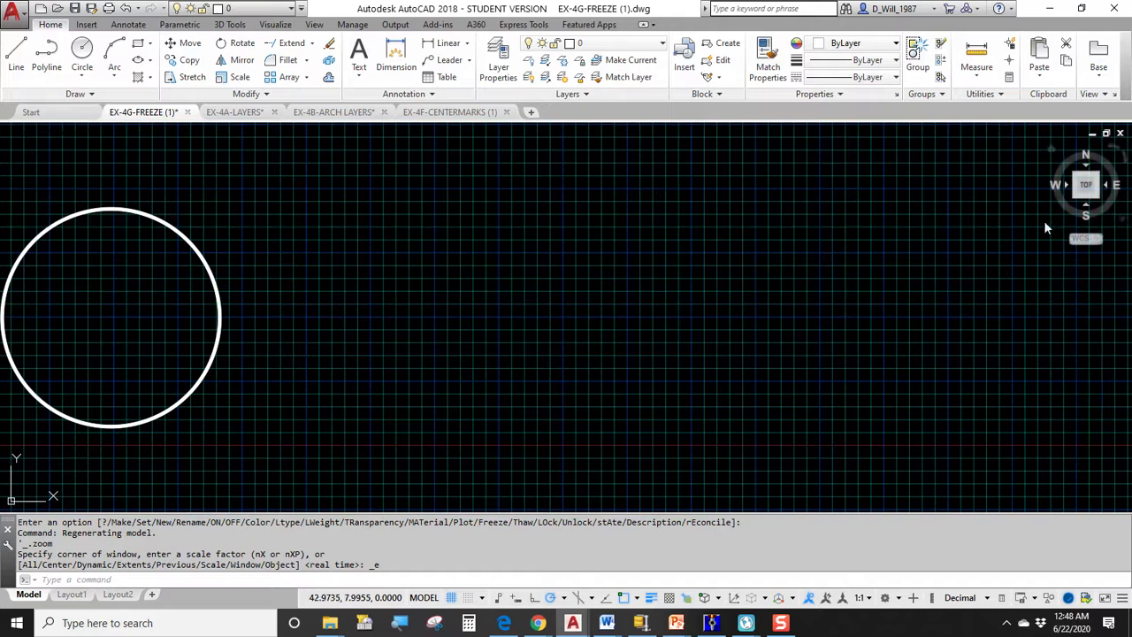
{"action": "left_click", "coordinate": [215, 180]}
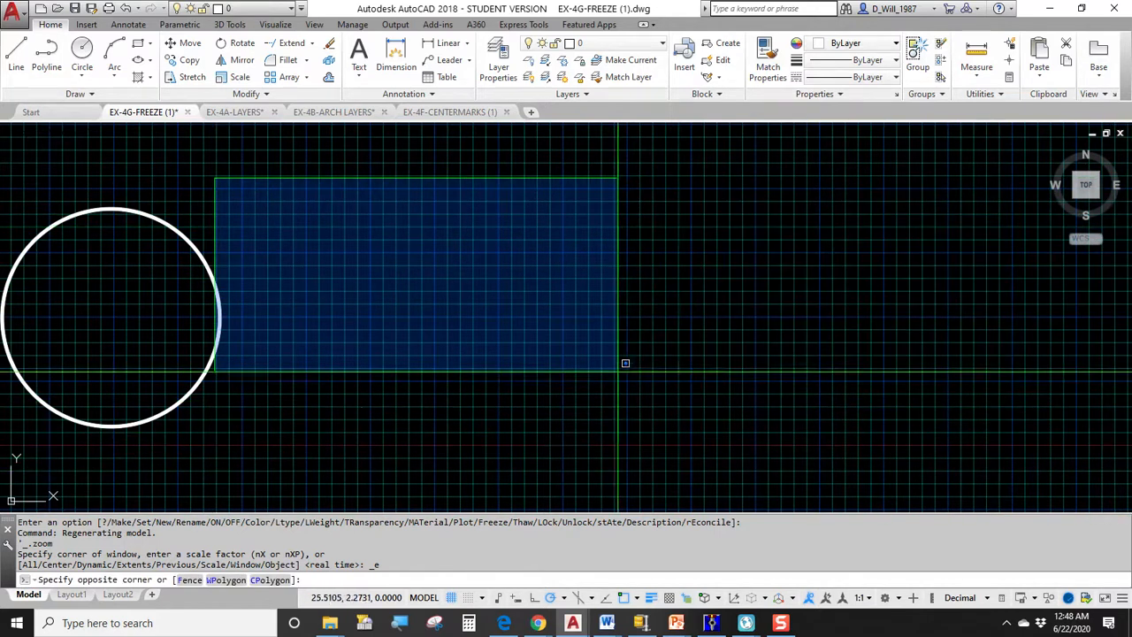
{"action": "key", "text": "Escape"}
{"action": "left_click", "coordinate": [190, 241]}
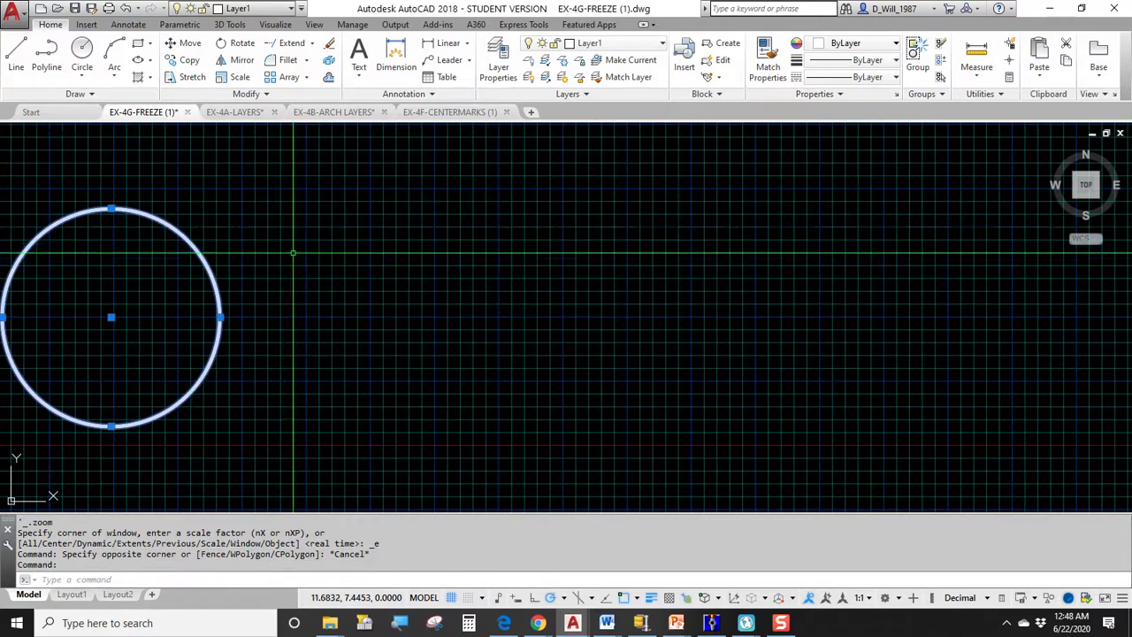
{"action": "key", "text": "Escape"}
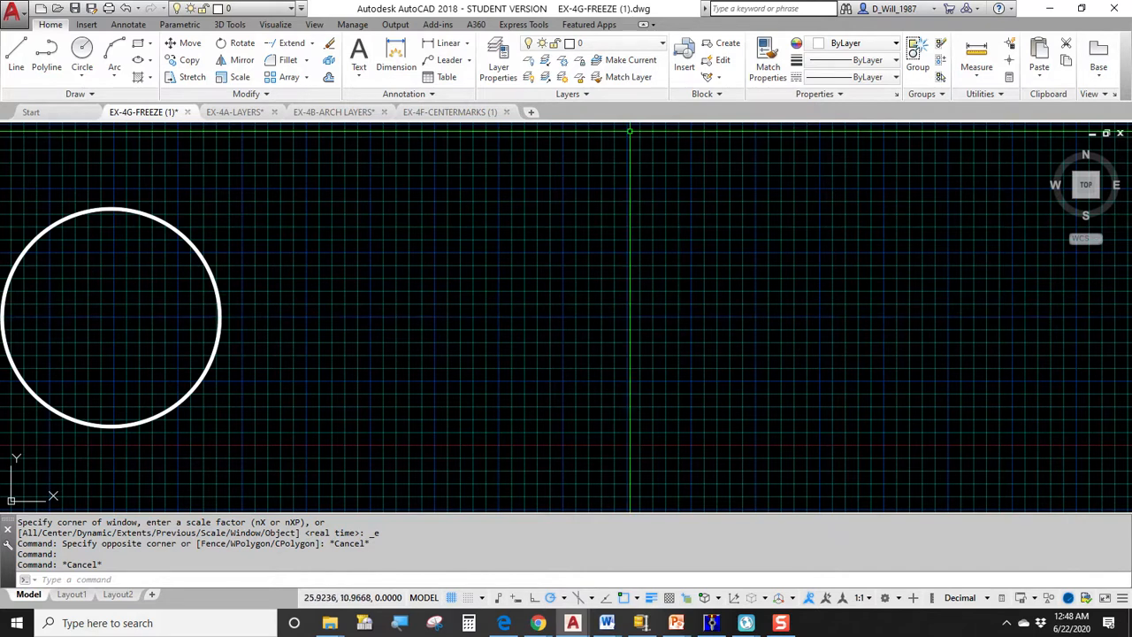
Step: Switch Layer2 from off to on but frozen, and zoom to the drawing extents
{"action": "left_click", "coordinate": [601, 42]}
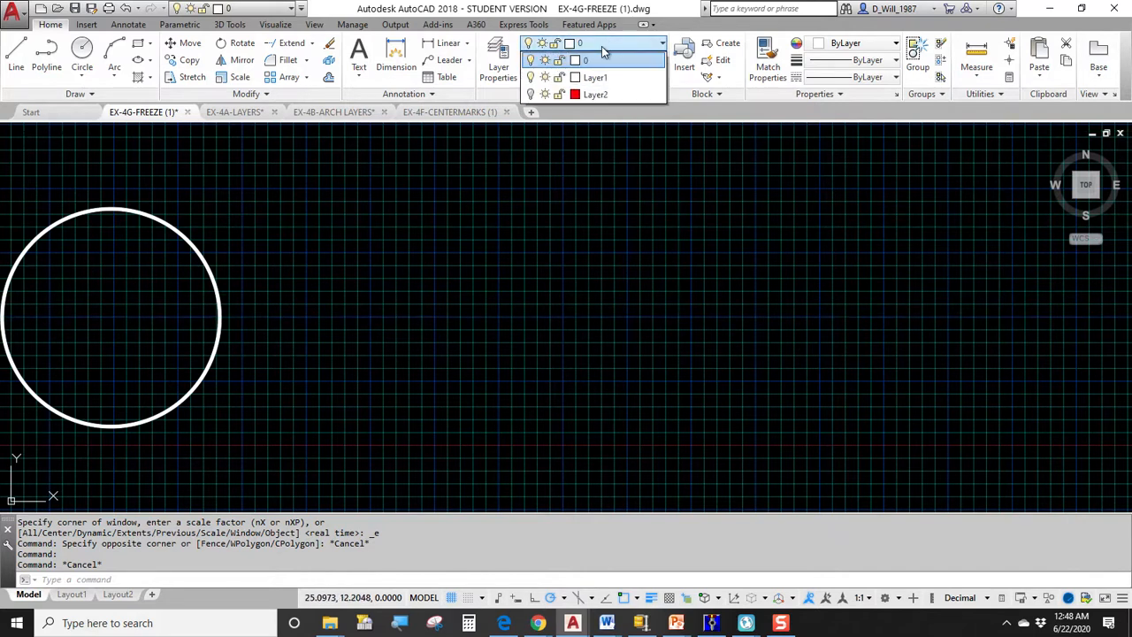
{"action": "left_click", "coordinate": [531, 94]}
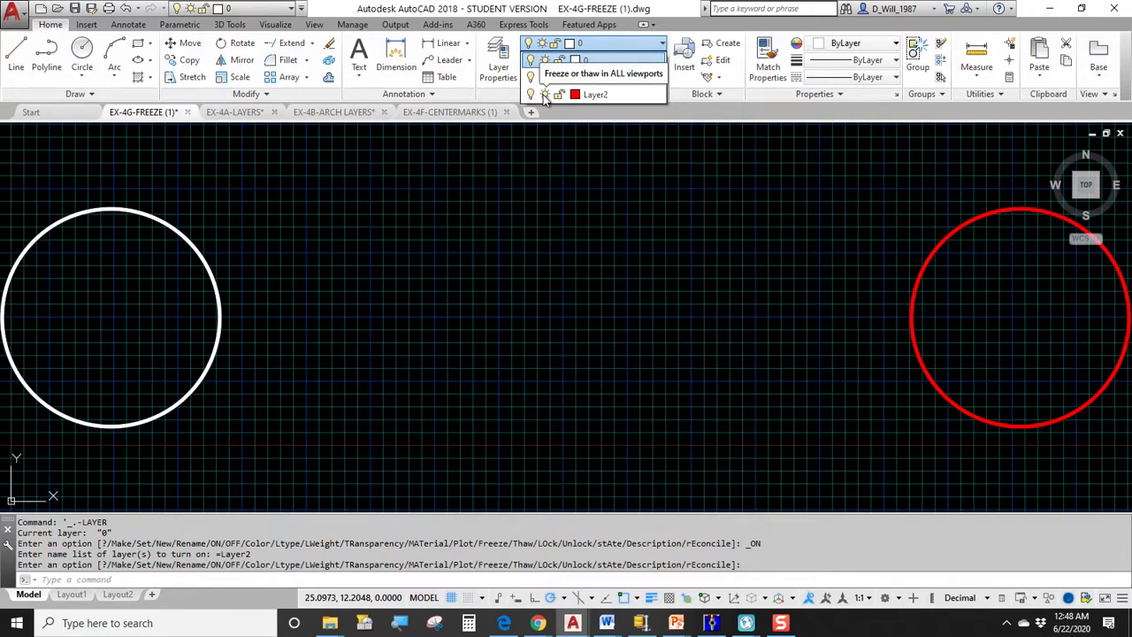
{"action": "left_click", "coordinate": [544, 94]}
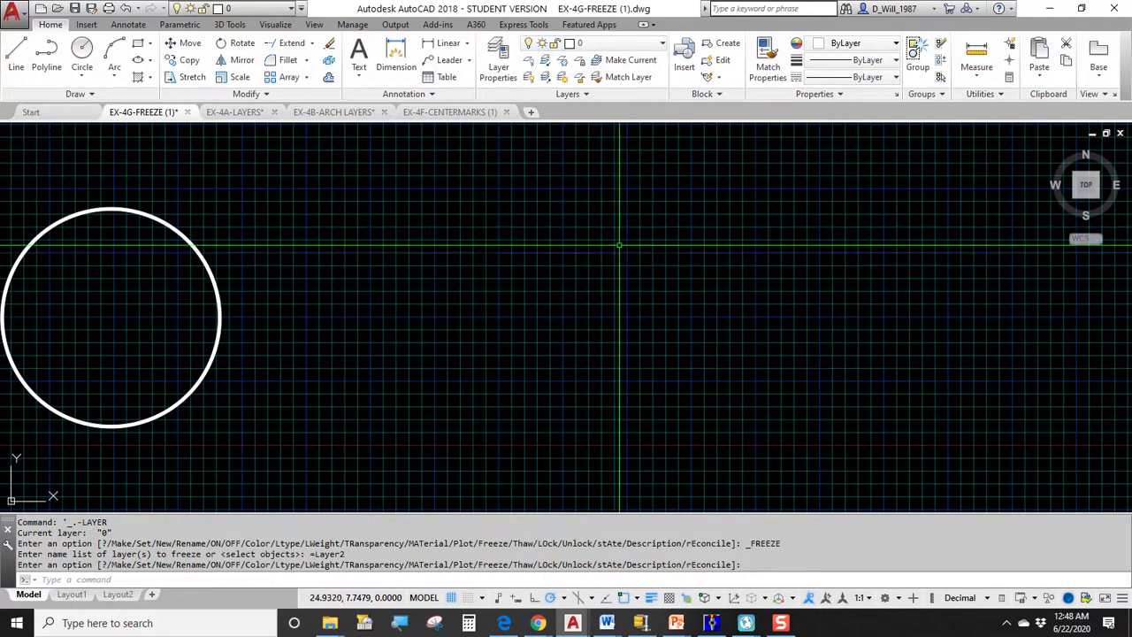
{"action": "scroll", "coordinate": [607, 237], "scroll_direction": "down", "scroll_amount": 6}
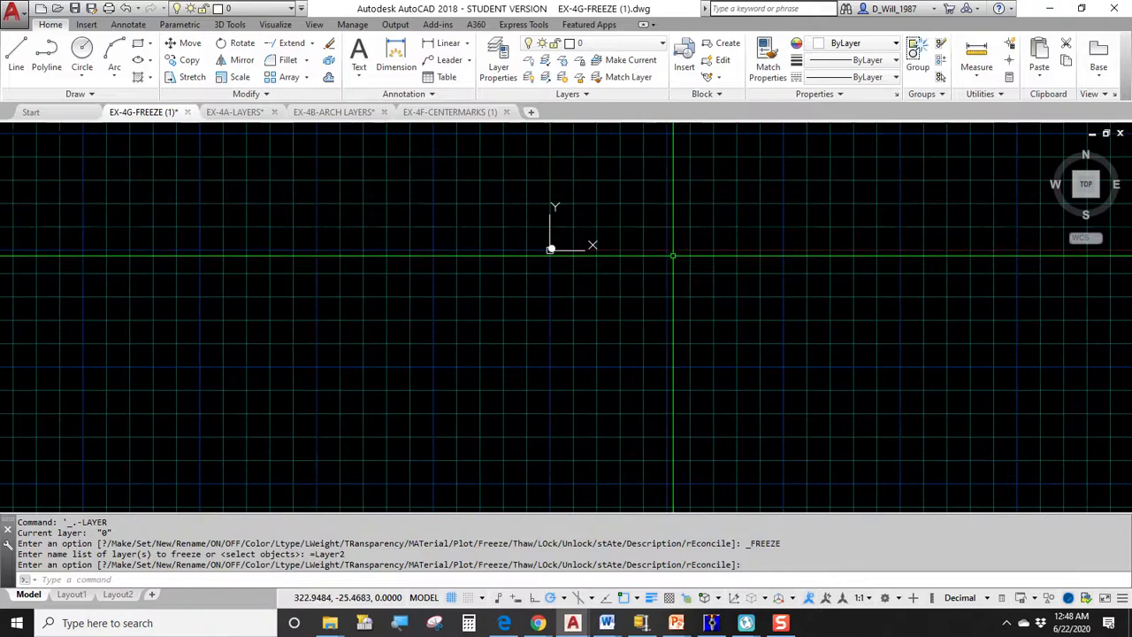
{"action": "middle_click", "coordinate": [686, 223]}
{"action": "middle_click", "coordinate": [686, 223]}
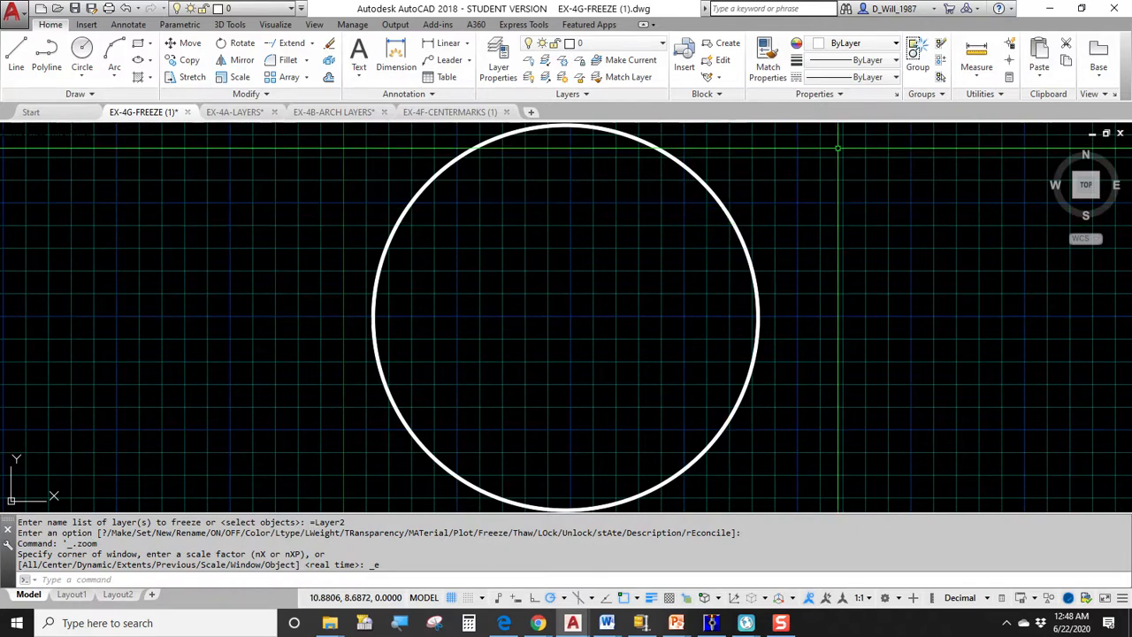
Step: Thaw Layer2 to restore the red circle beside the white one
{"action": "left_click", "coordinate": [606, 44]}
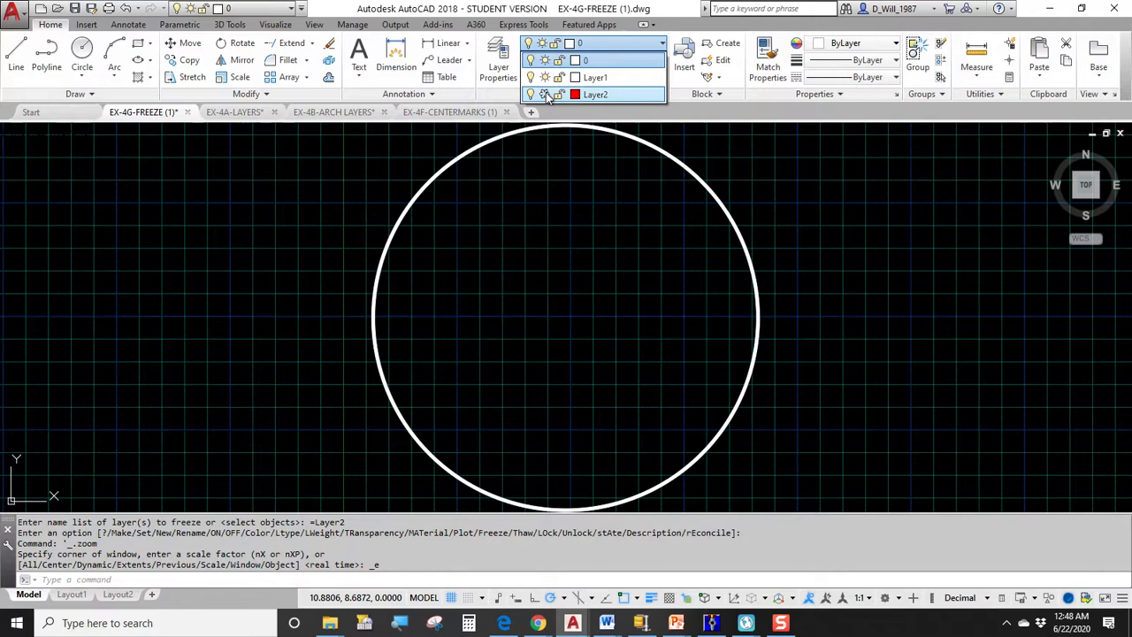
{"action": "left_click", "coordinate": [545, 95]}
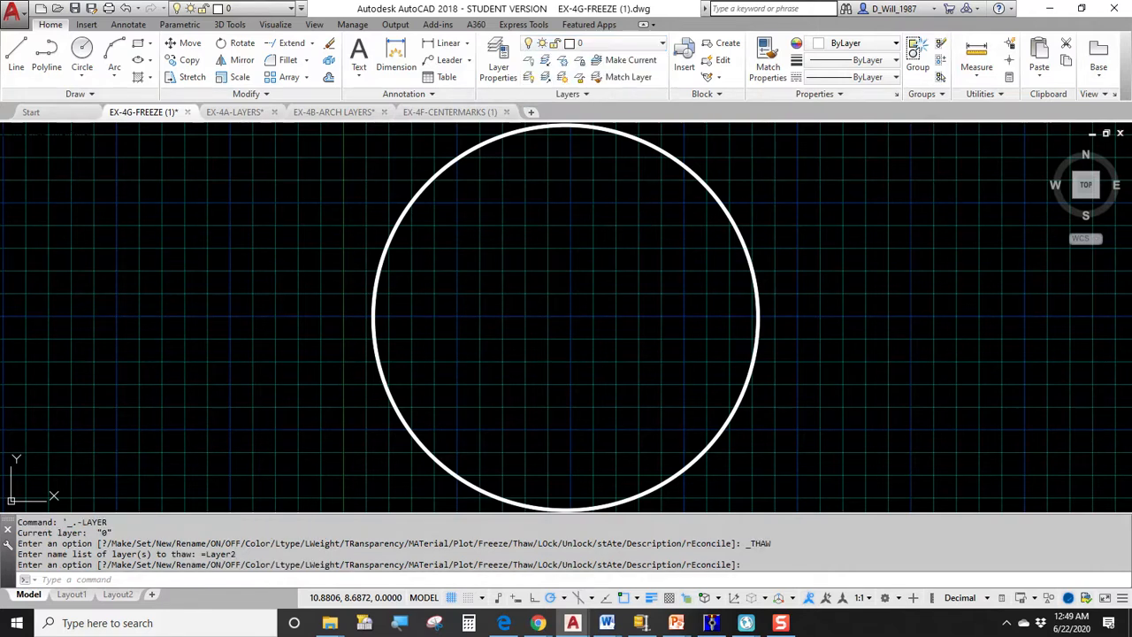
{"action": "middle_click_drag", "start_coordinate": [746, 250], "coordinate": [358, 255]}
{"action": "scroll", "coordinate": [403, 257], "scroll_direction": "down", "scroll_amount": 4}
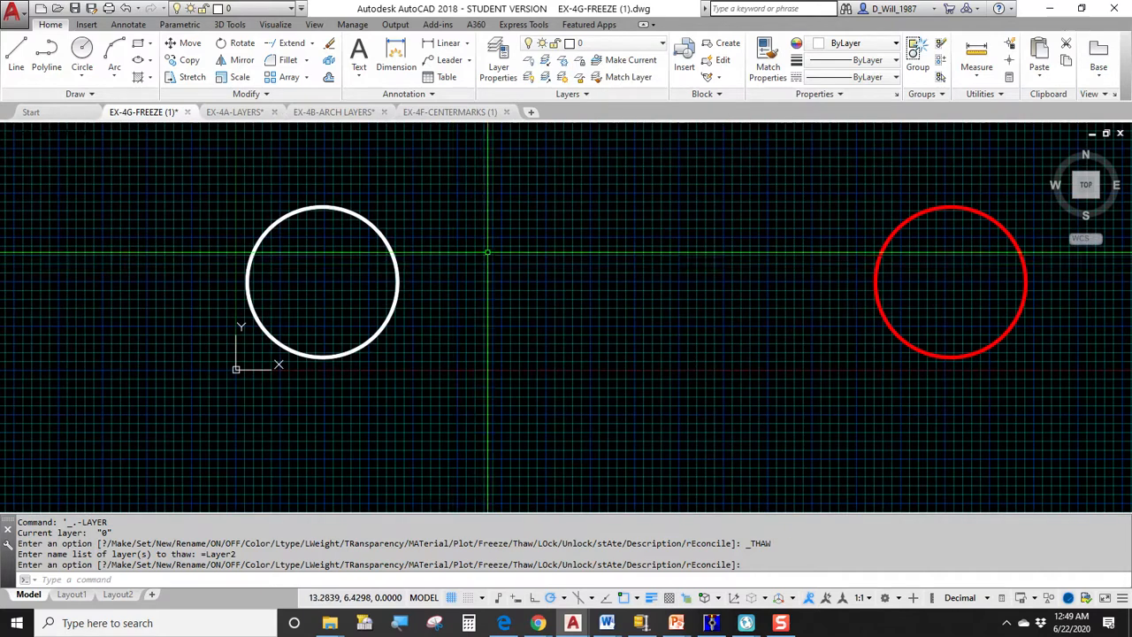
{"action": "middle_click_drag", "start_coordinate": [491, 252], "coordinate": [425, 272]}
Step: Turn Layer2 off and back on
{"action": "left_click", "coordinate": [610, 43]}
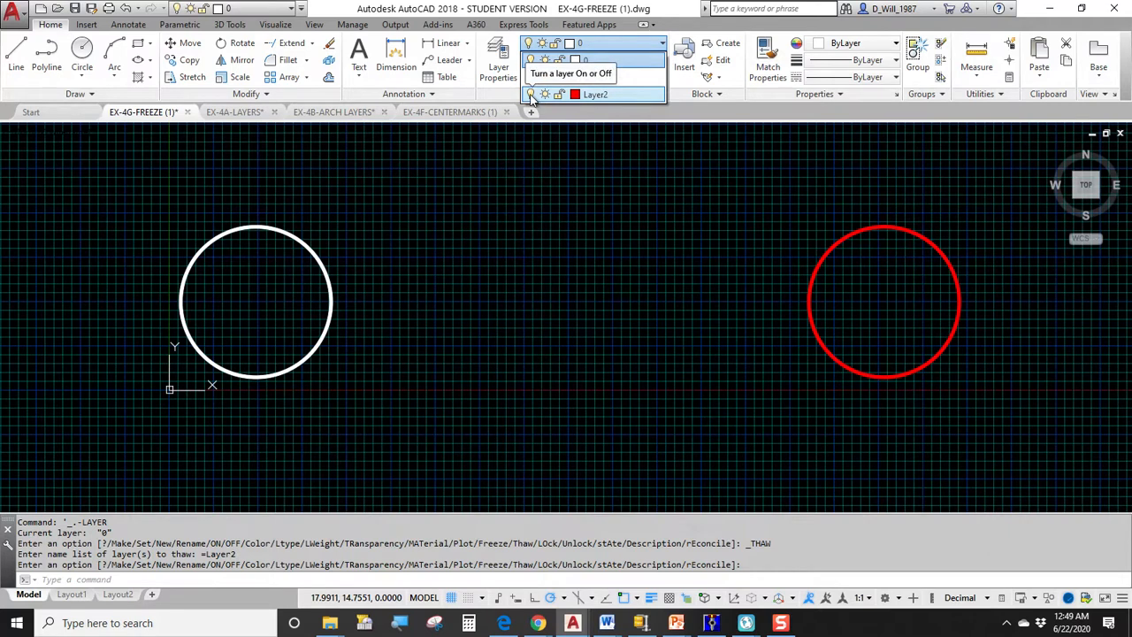
{"action": "left_click", "coordinate": [530, 94]}
{"action": "left_click", "coordinate": [531, 94]}
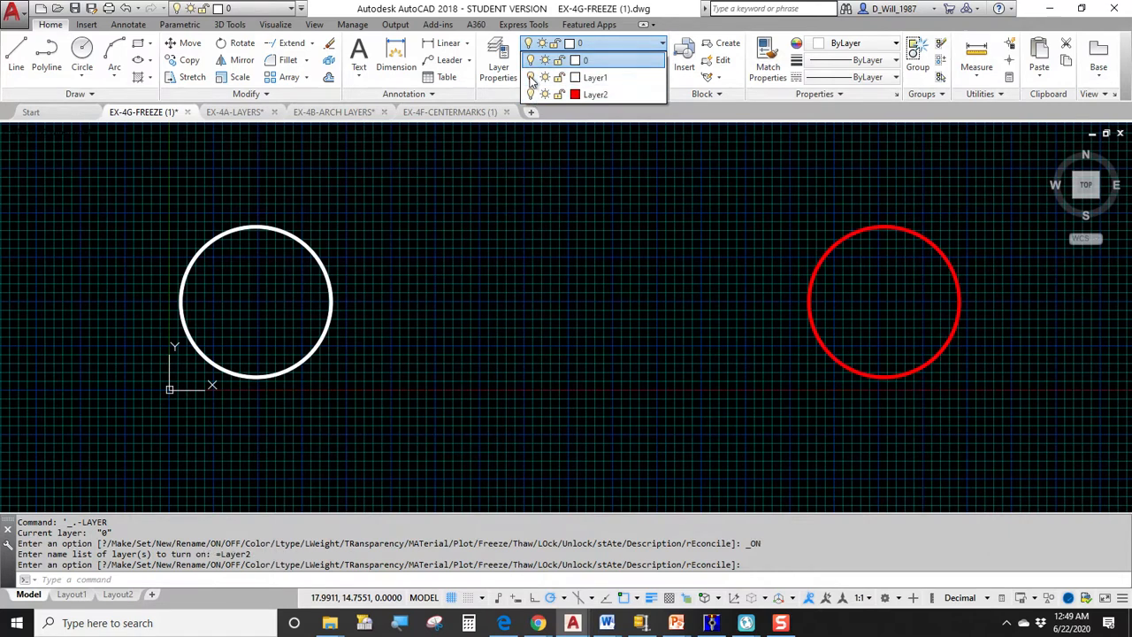
Step: Turn off Layer1, which holds the white circle, and zoom to the drawing extents
{"action": "left_click", "coordinate": [530, 78]}
{"action": "scroll", "coordinate": [751, 279], "scroll_direction": "down", "scroll_amount": 2}
{"action": "middle_click", "coordinate": [662, 231]}
{"action": "middle_click", "coordinate": [662, 230]}
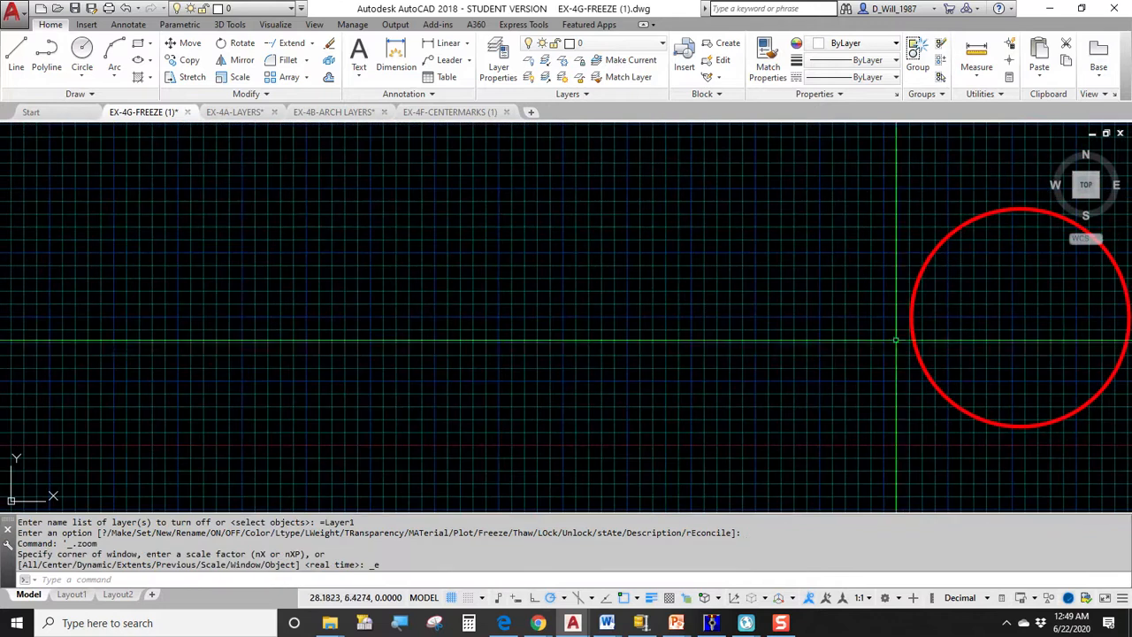
Step: Window-select the empty area where the hidden white circle sits, and turn Layer1 back on
{"action": "left_click", "coordinate": [24, 205]}
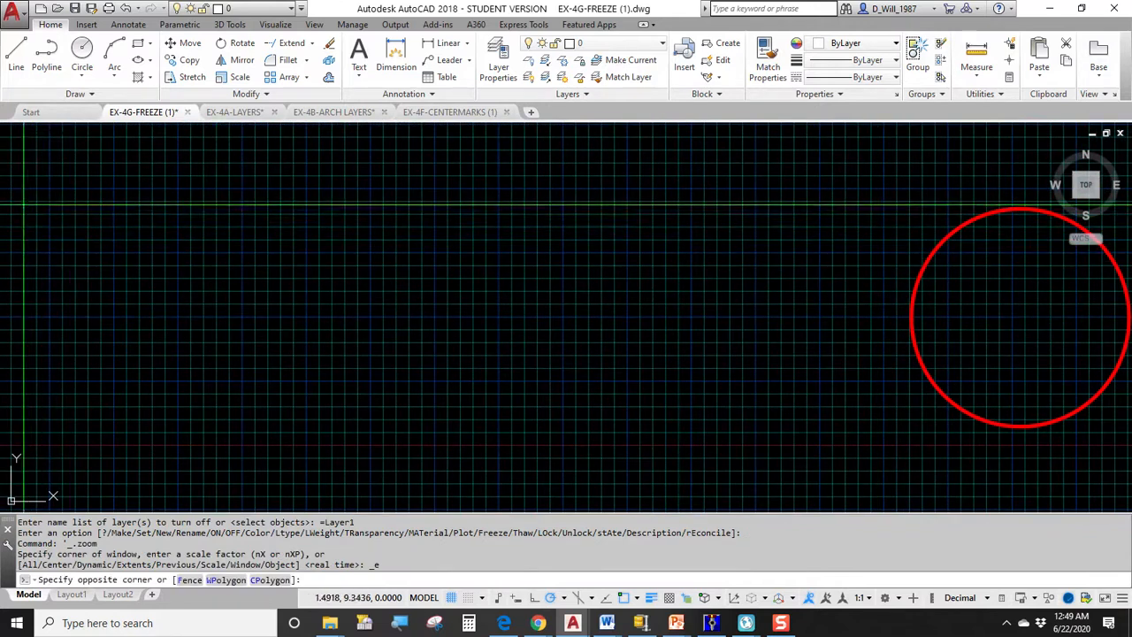
{"action": "left_click", "coordinate": [305, 419]}
{"action": "left_click", "coordinate": [619, 46]}
{"action": "left_click", "coordinate": [531, 78]}
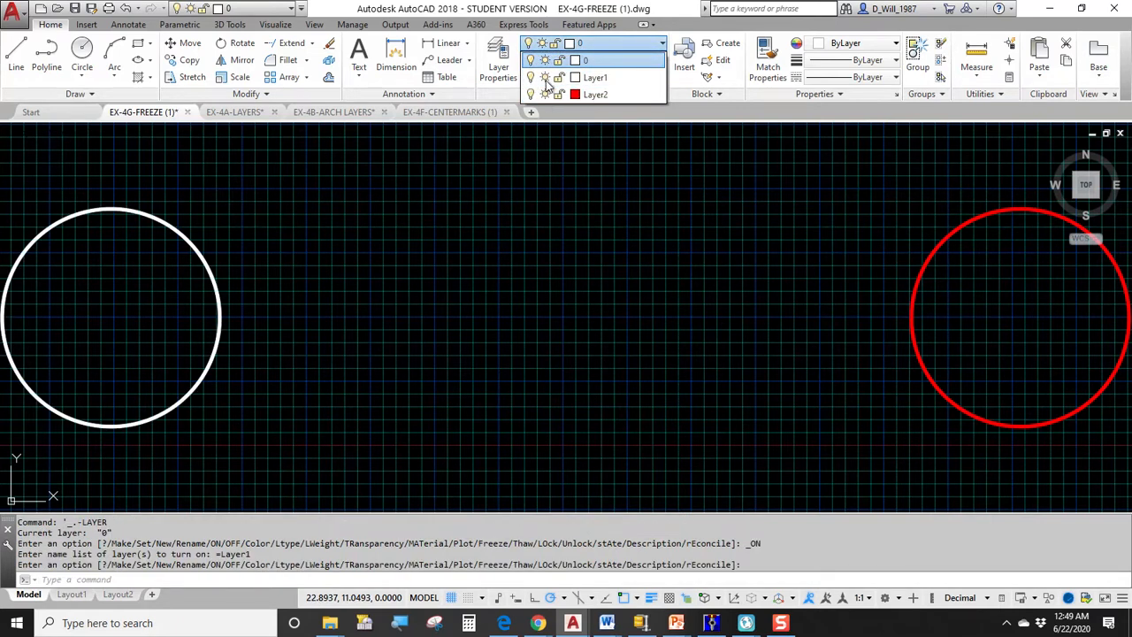
Step: Freeze Layer1 and zoom to the drawing extents
{"action": "left_click", "coordinate": [545, 78]}
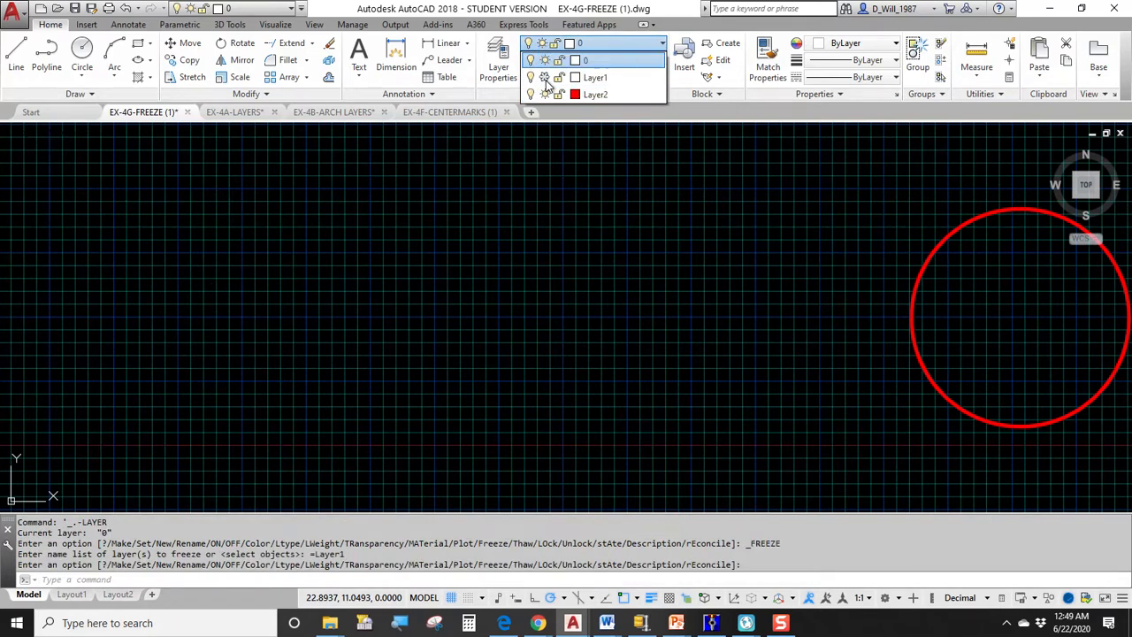
{"action": "middle_click", "coordinate": [532, 219]}
{"action": "middle_click", "coordinate": [532, 219]}
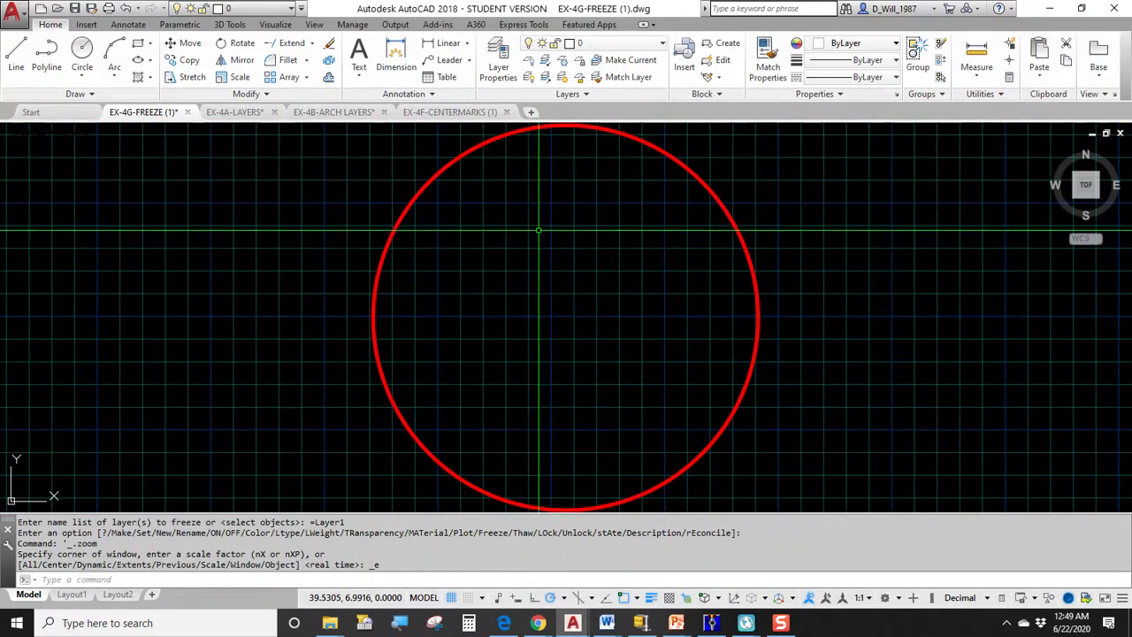
Step: Thaw Layer1 and zoom to the drawing extents to bring both circles into view
{"action": "left_click", "coordinate": [610, 43]}
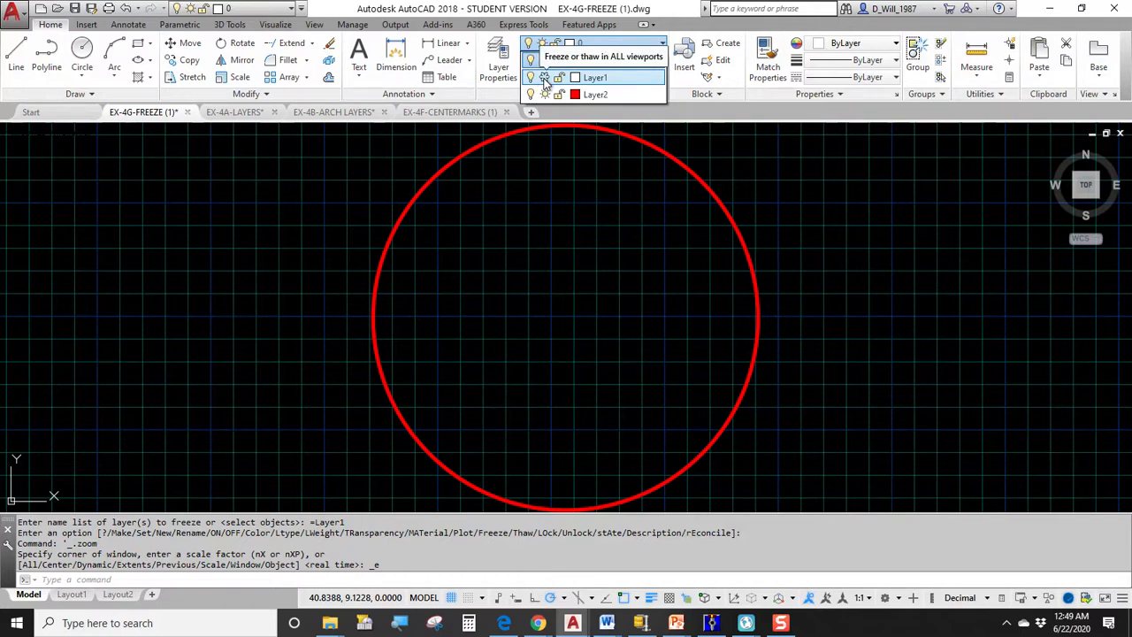
{"action": "left_click", "coordinate": [545, 78]}
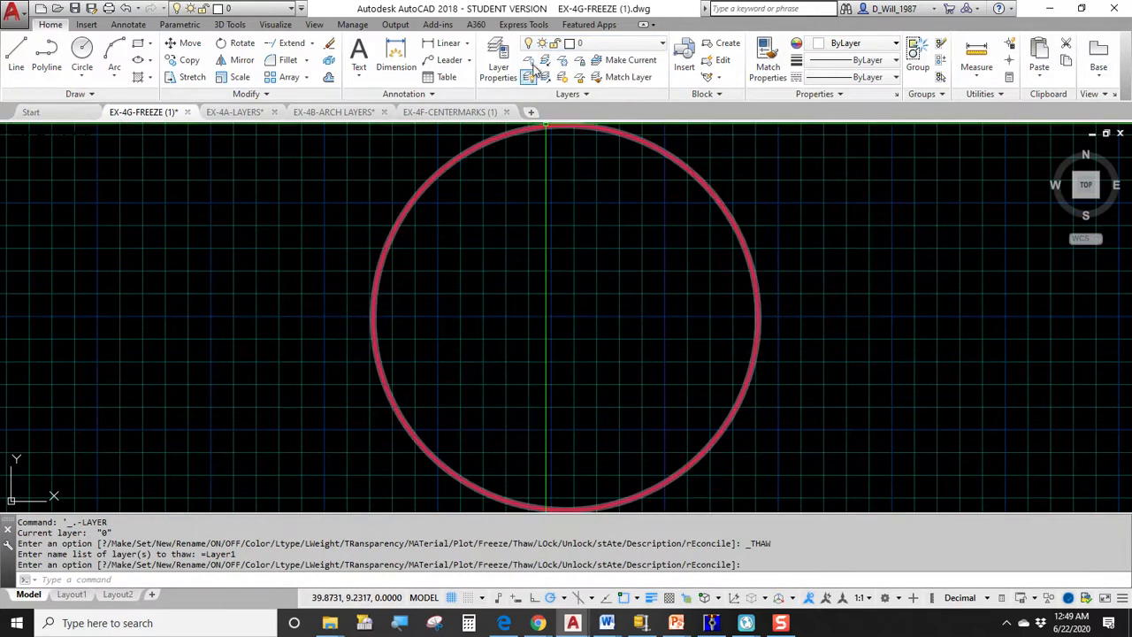
{"action": "middle_click", "coordinate": [534, 240]}
{"action": "middle_click", "coordinate": [534, 239]}
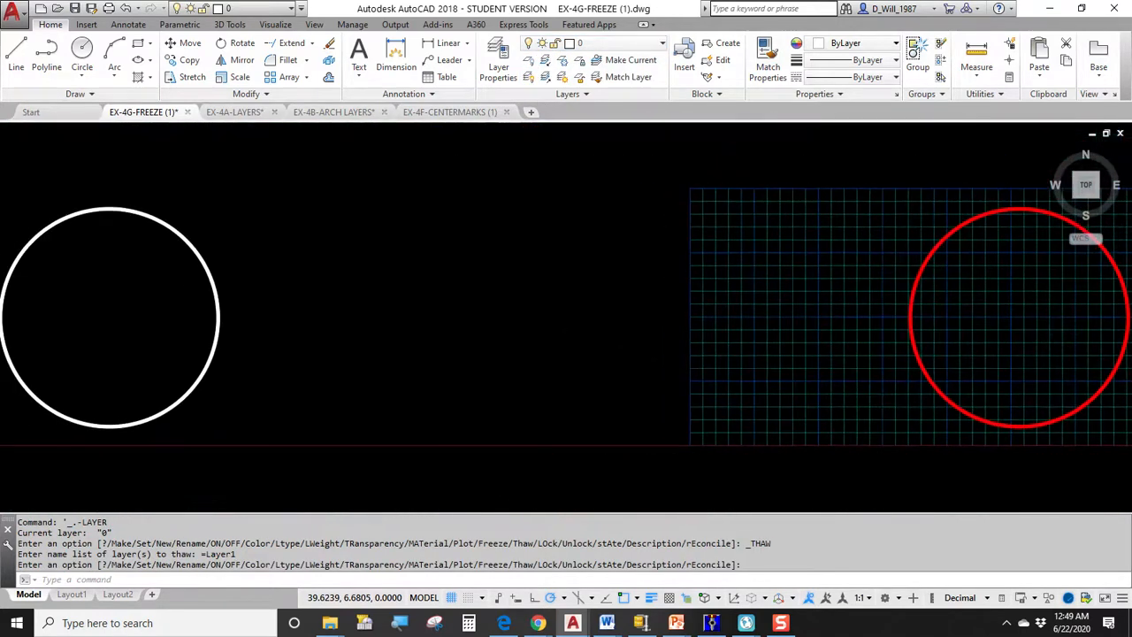
Step: Freeze Layer2, which holds the red circle, and thaw it again
{"action": "left_click", "coordinate": [596, 43]}
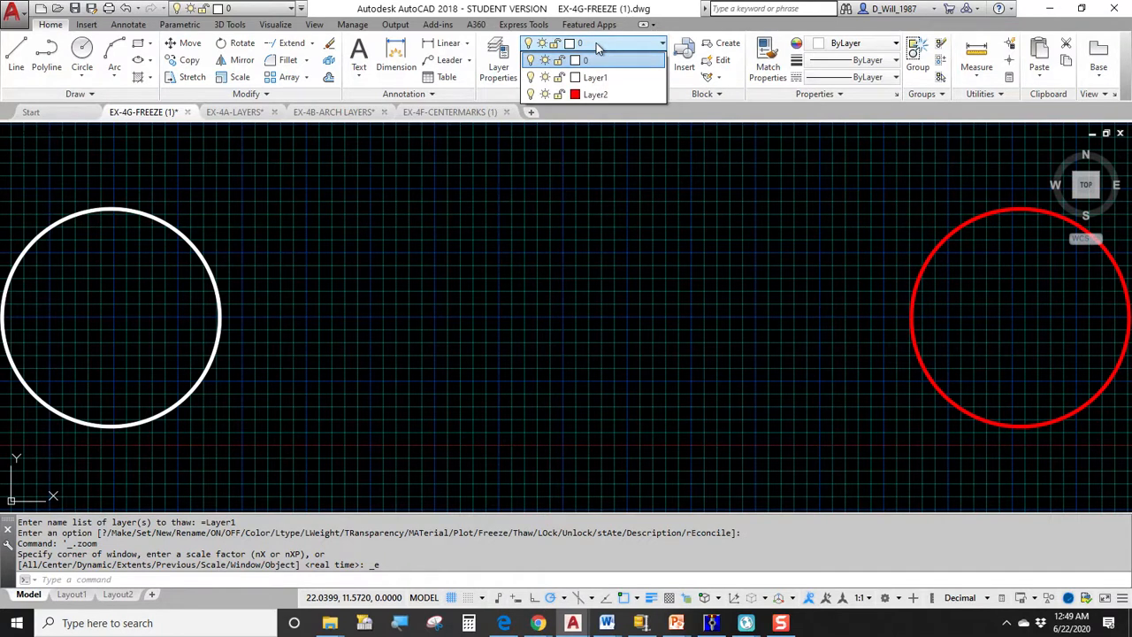
{"action": "left_click", "coordinate": [545, 94]}
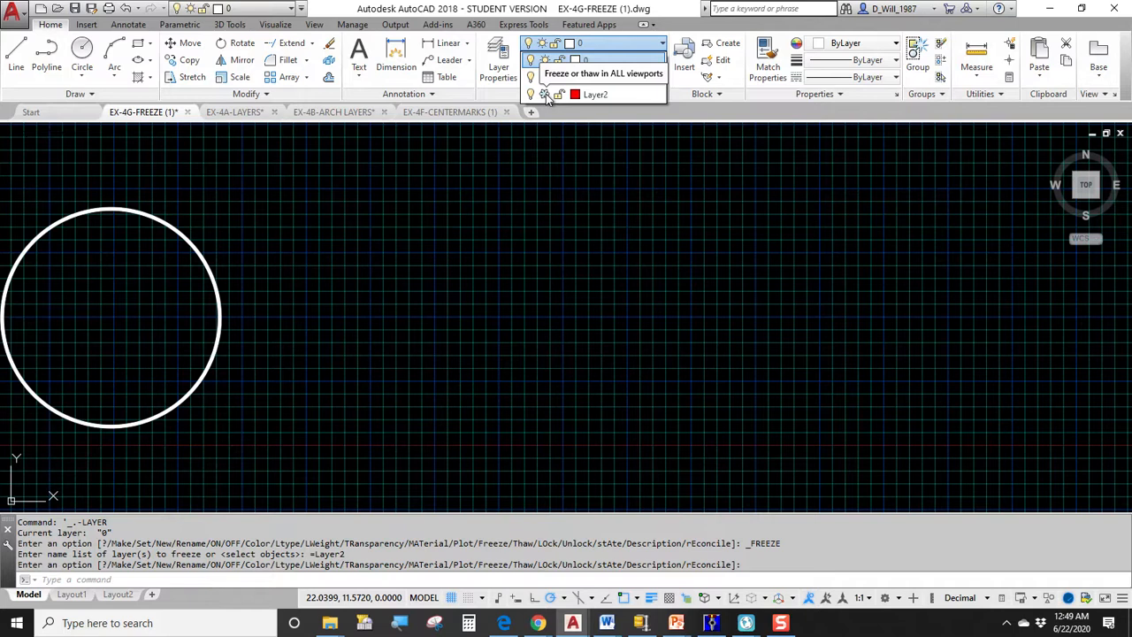
{"action": "left_click", "coordinate": [545, 94]}
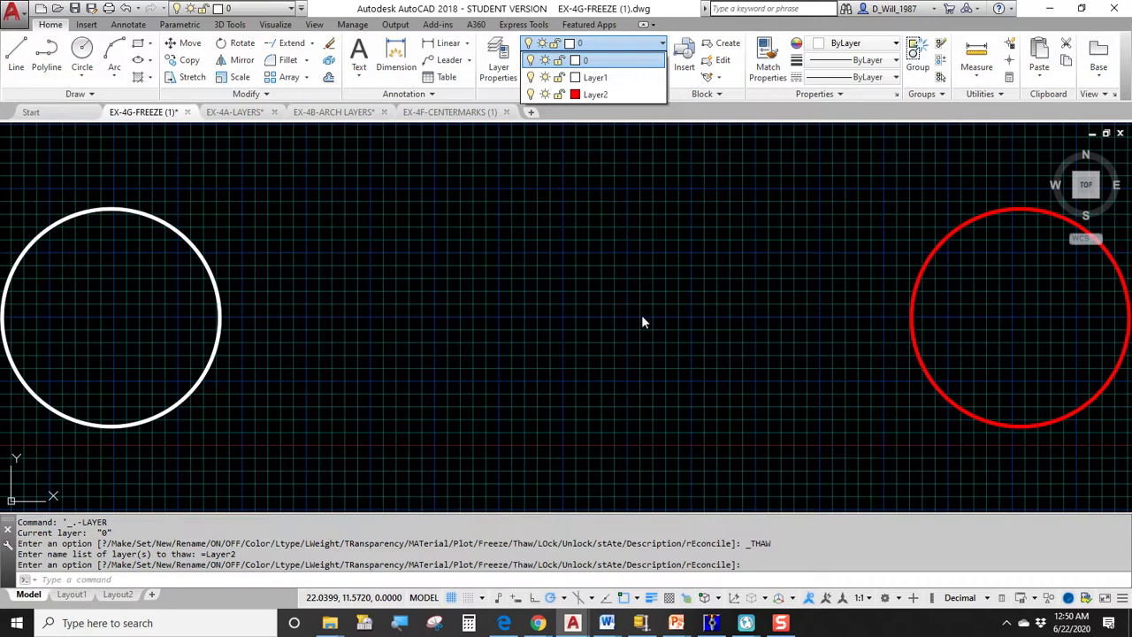
Step: Freeze and thaw Layer1, and also turn it off and back on for comparison
{"action": "left_click", "coordinate": [545, 77]}
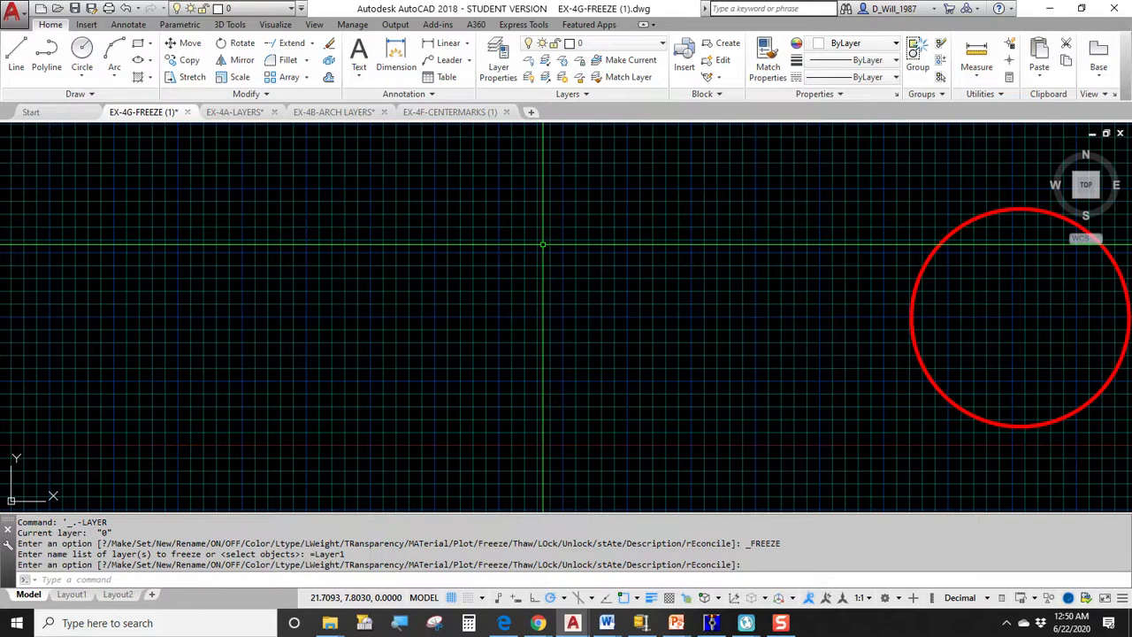
{"action": "left_click", "coordinate": [606, 45]}
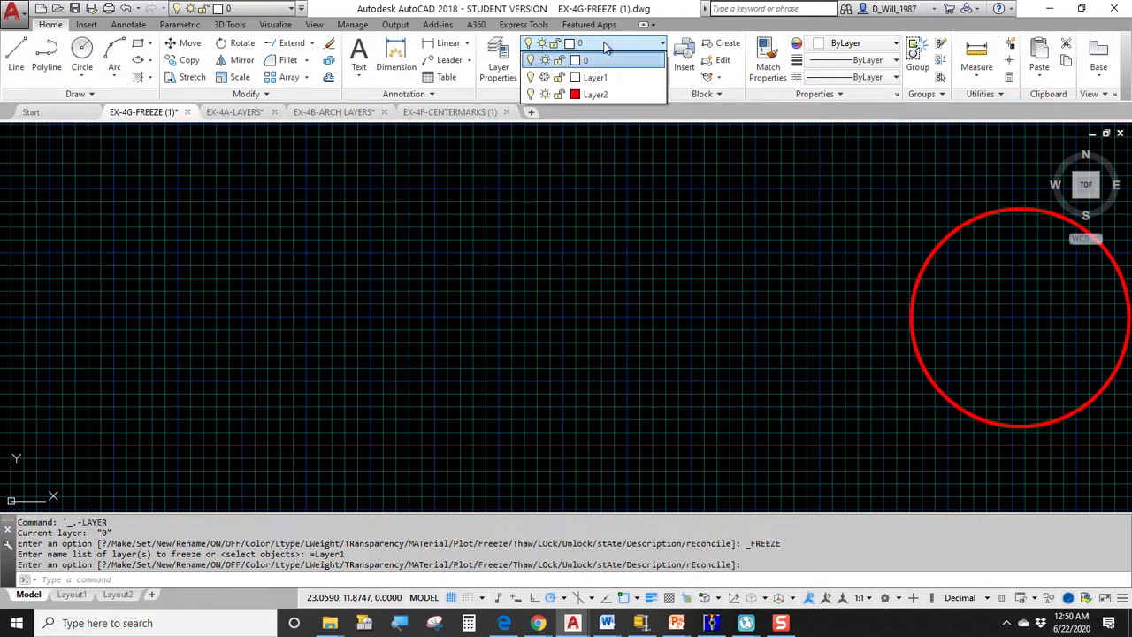
{"action": "left_click", "coordinate": [545, 78]}
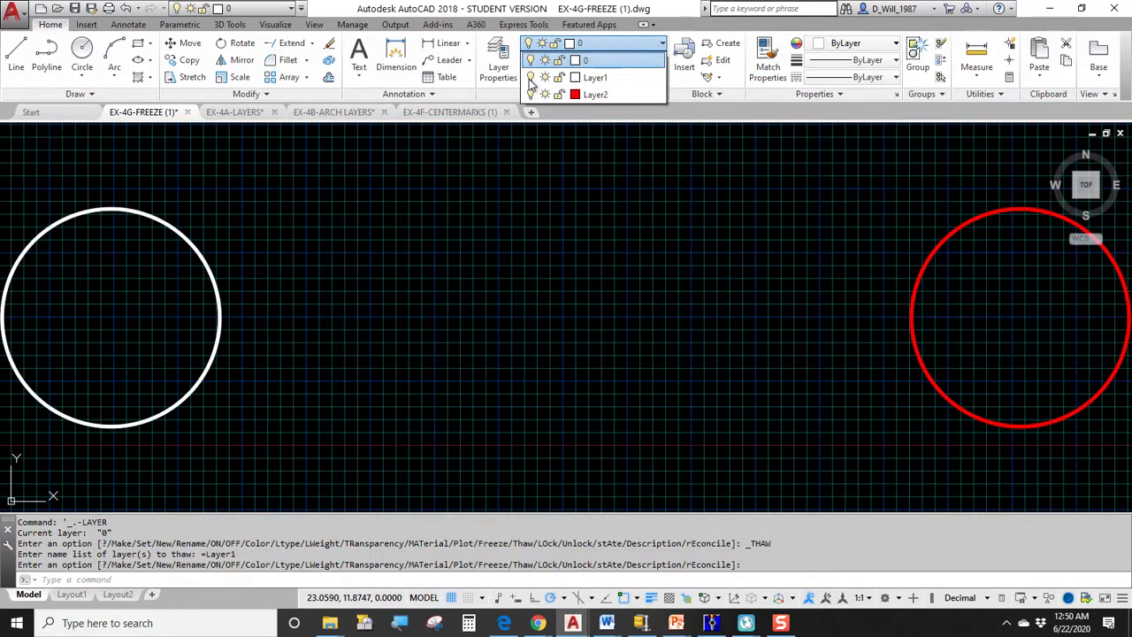
{"action": "left_click", "coordinate": [530, 78]}
{"action": "left_click", "coordinate": [530, 78]}
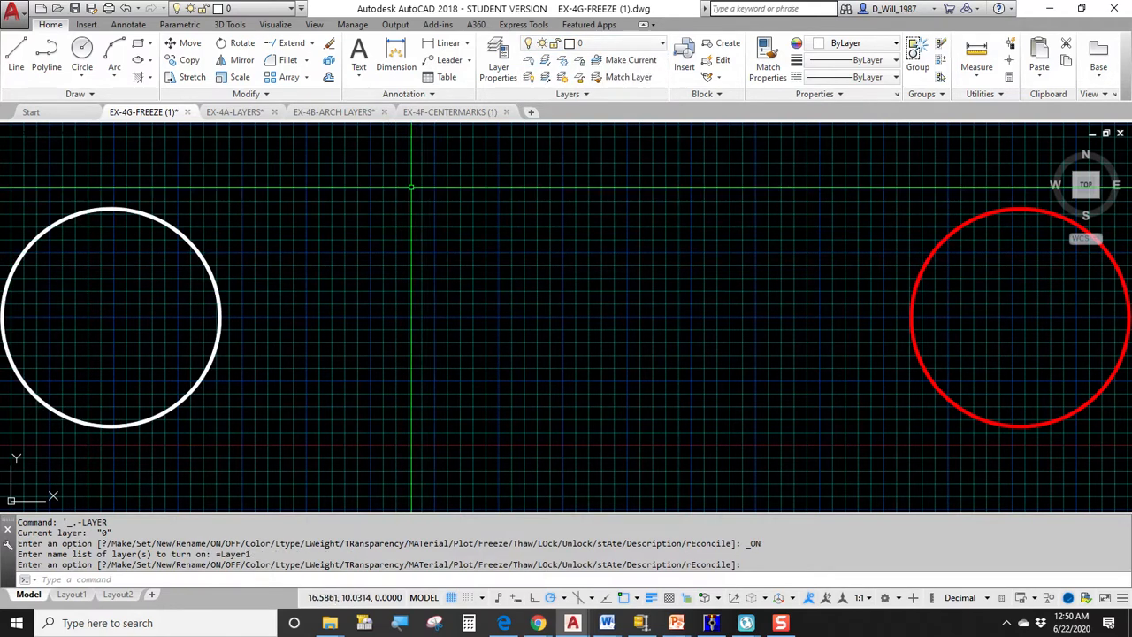
Step: In the EX-4A-LAYERS drawing, turn the RED, CYAN, GREEN and MAGENTA layers off and back on one by one, keeping NEW LAYER current
{"action": "left_click", "coordinate": [236, 111]}
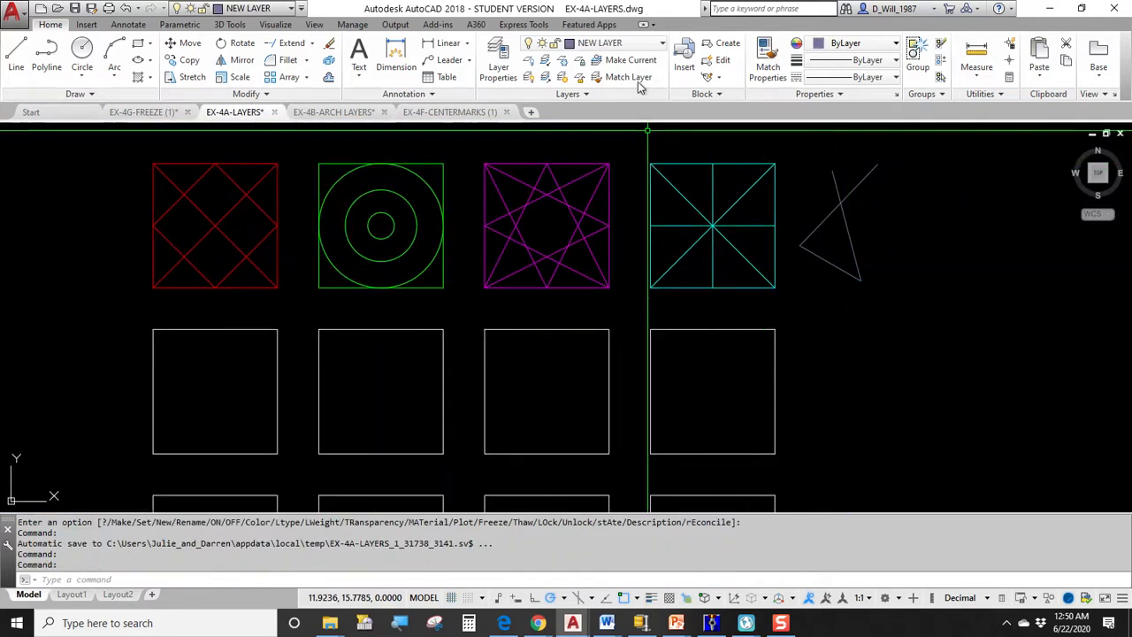
{"action": "left_click", "coordinate": [619, 42]}
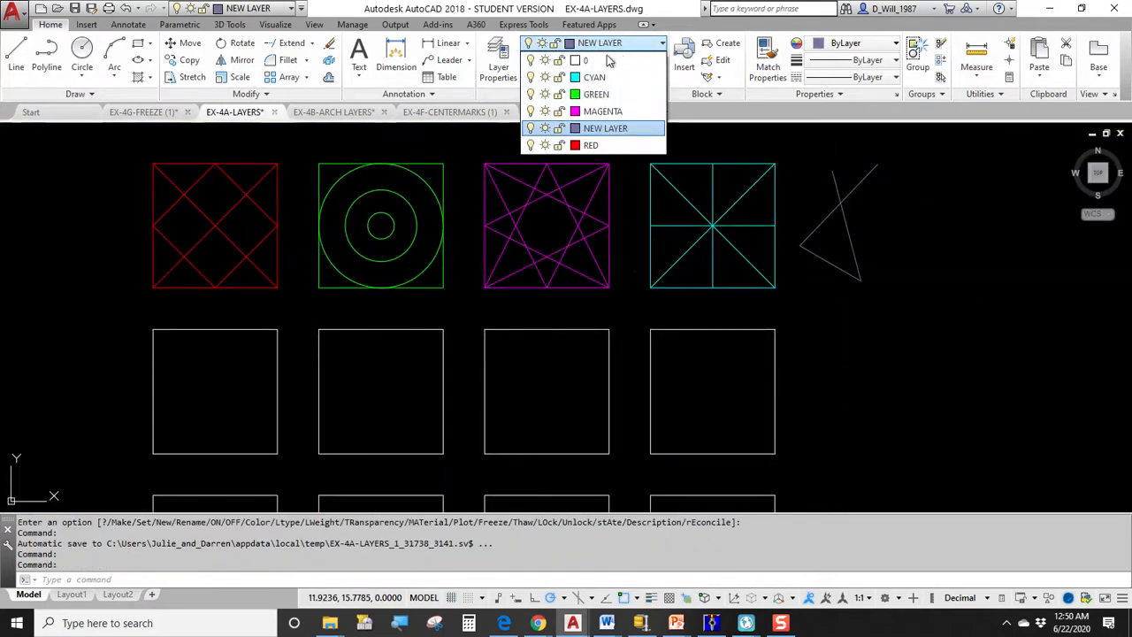
{"action": "left_click", "coordinate": [531, 145]}
{"action": "left_click", "coordinate": [531, 145]}
{"action": "left_click", "coordinate": [531, 77]}
{"action": "left_click", "coordinate": [530, 76]}
{"action": "left_click", "coordinate": [531, 94]}
{"action": "left_click", "coordinate": [530, 94]}
{"action": "left_click", "coordinate": [530, 111]}
{"action": "left_click", "coordinate": [530, 111]}
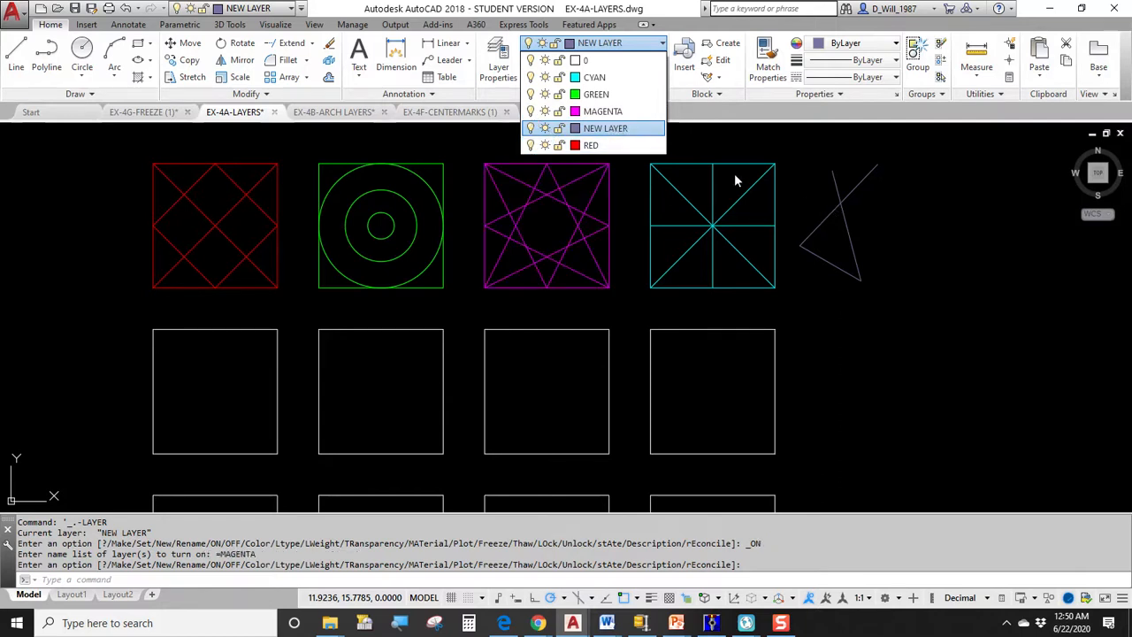
{"action": "left_click", "coordinate": [610, 129]}
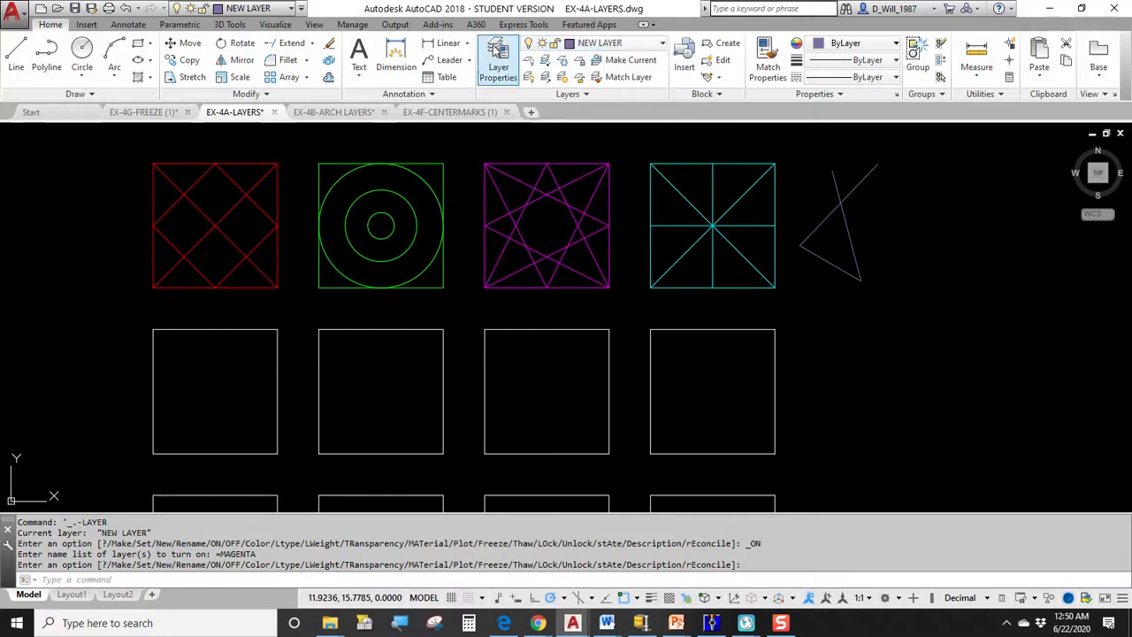
Step: Rename the layer NEW LAYER as MAUVE in the layer properties
{"action": "left_click", "coordinate": [498, 54]}
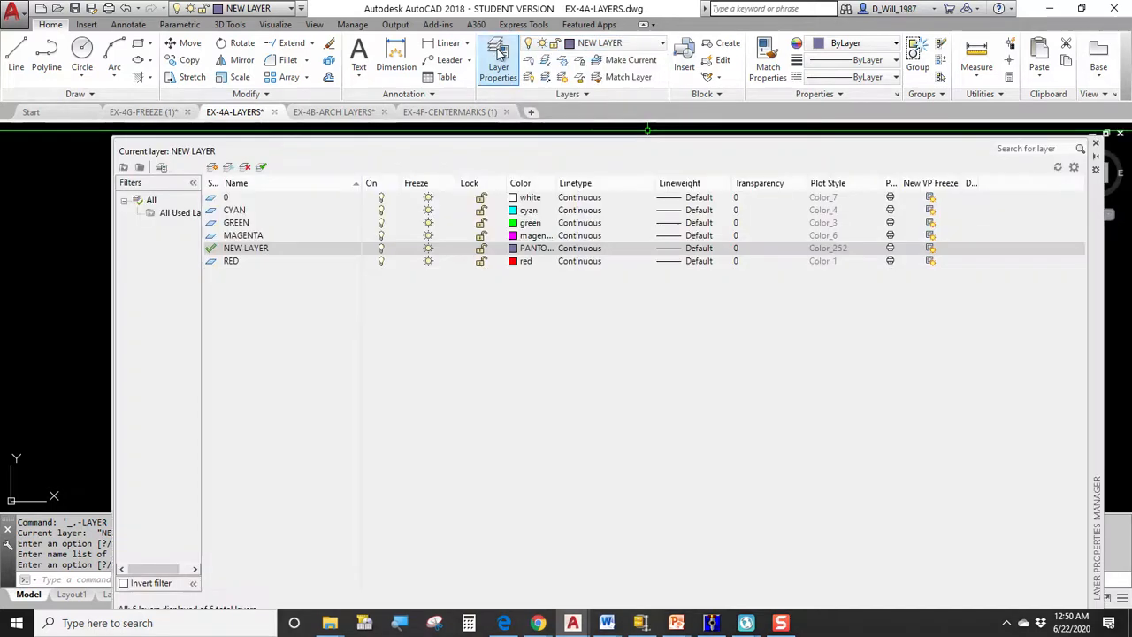
{"action": "left_click", "coordinate": [253, 249]}
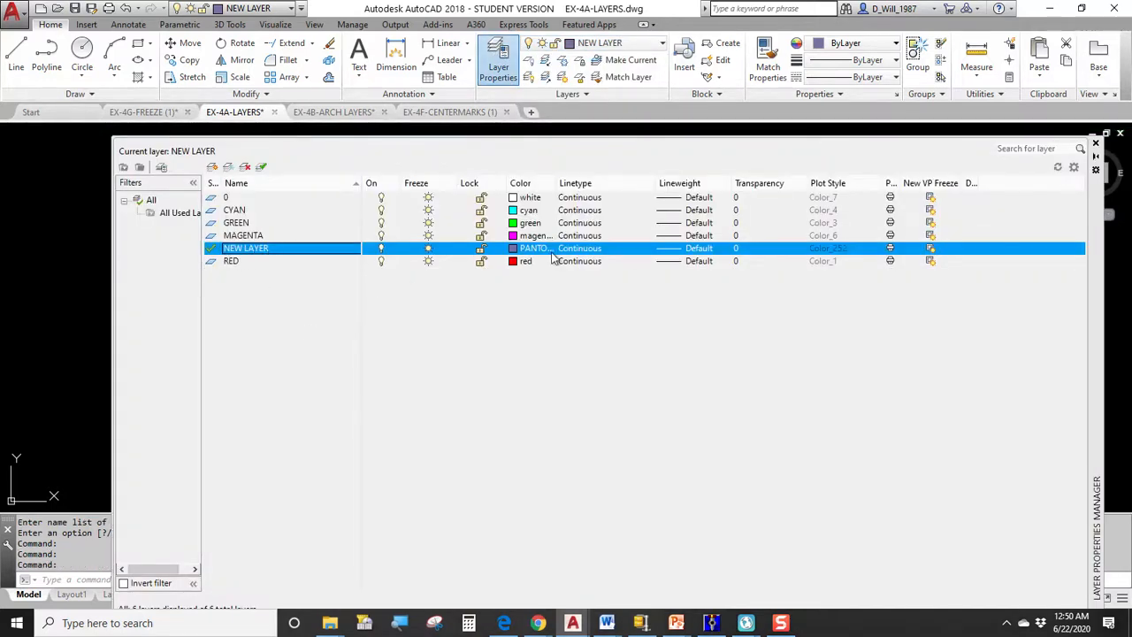
{"action": "left_click", "coordinate": [273, 249]}
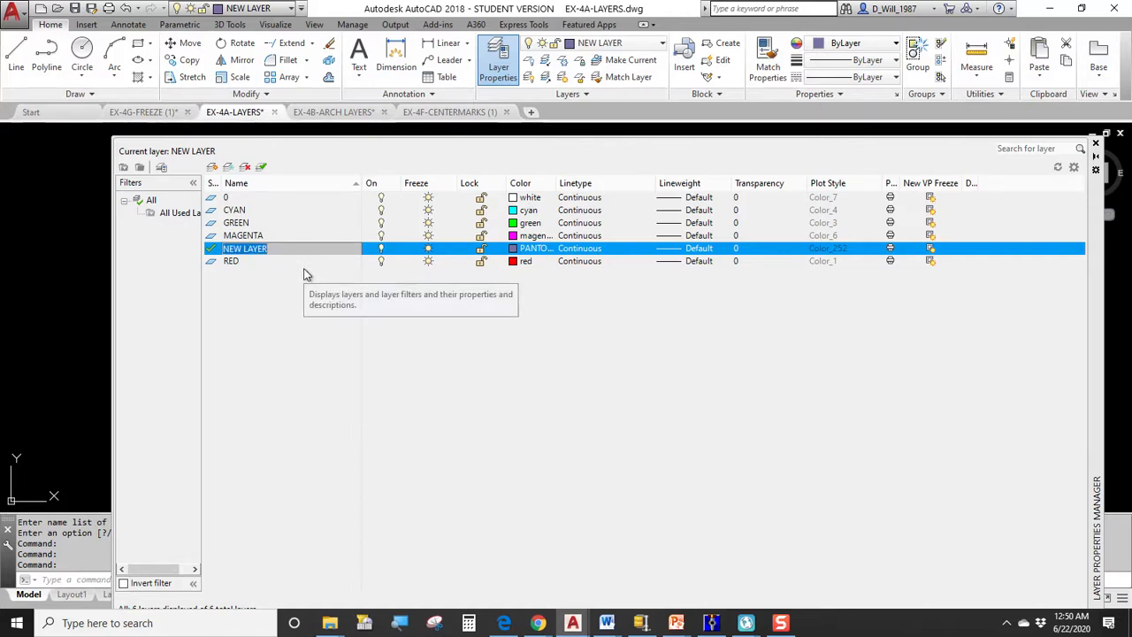
{"action": "key", "text": "BackSpace"}
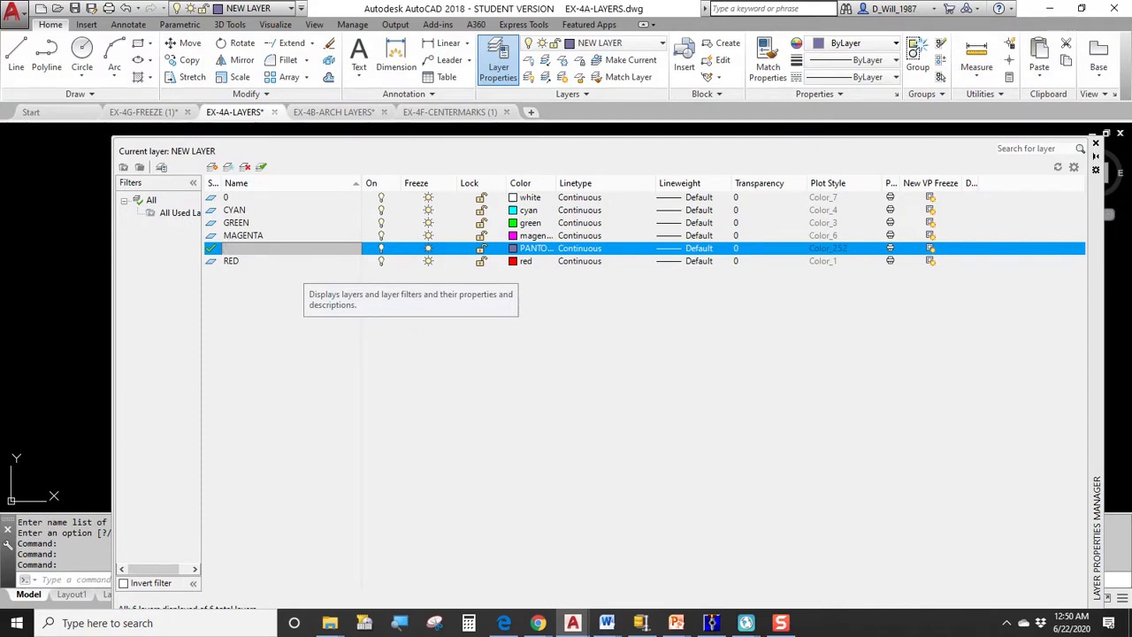
{"action": "type", "text": "MAU"}
{"action": "key", "text": "Return"}
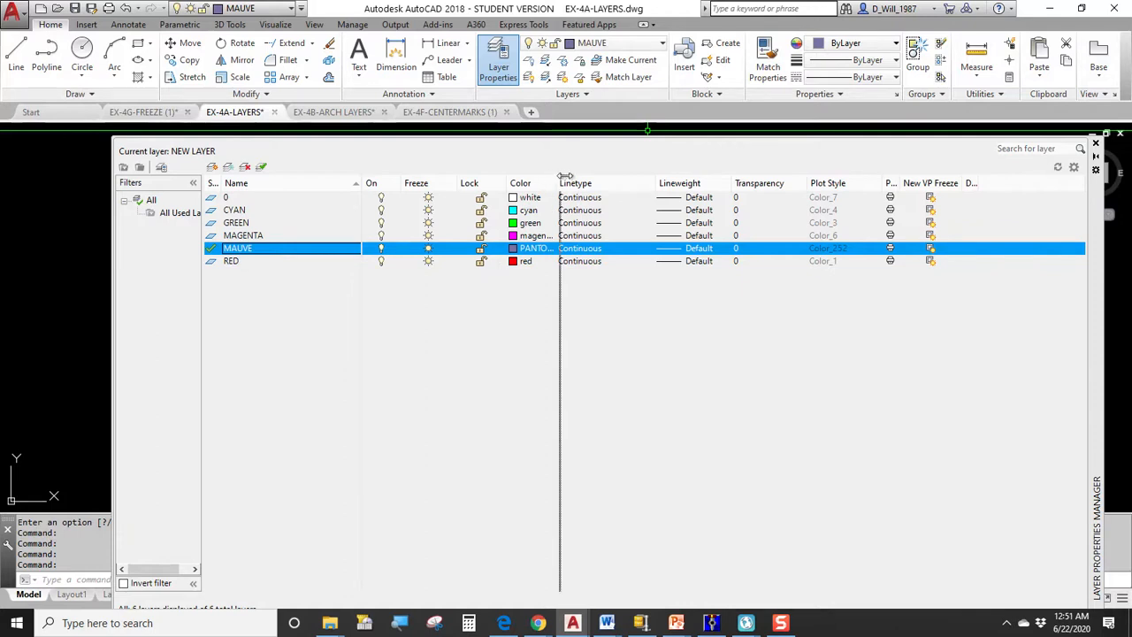
Step: Widen the layer list's color column and rename the MAUVE layer after its color, PANTONE 10229 C
{"action": "left_click_drag", "start_coordinate": [554, 183], "coordinate": [595, 183]}
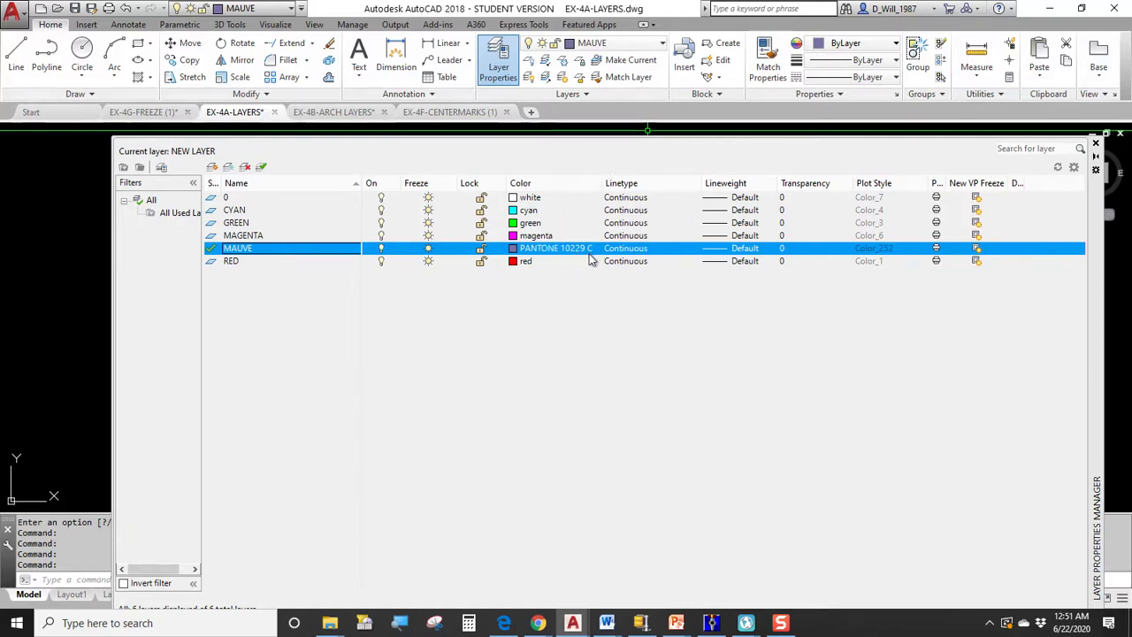
{"action": "left_click", "coordinate": [272, 248]}
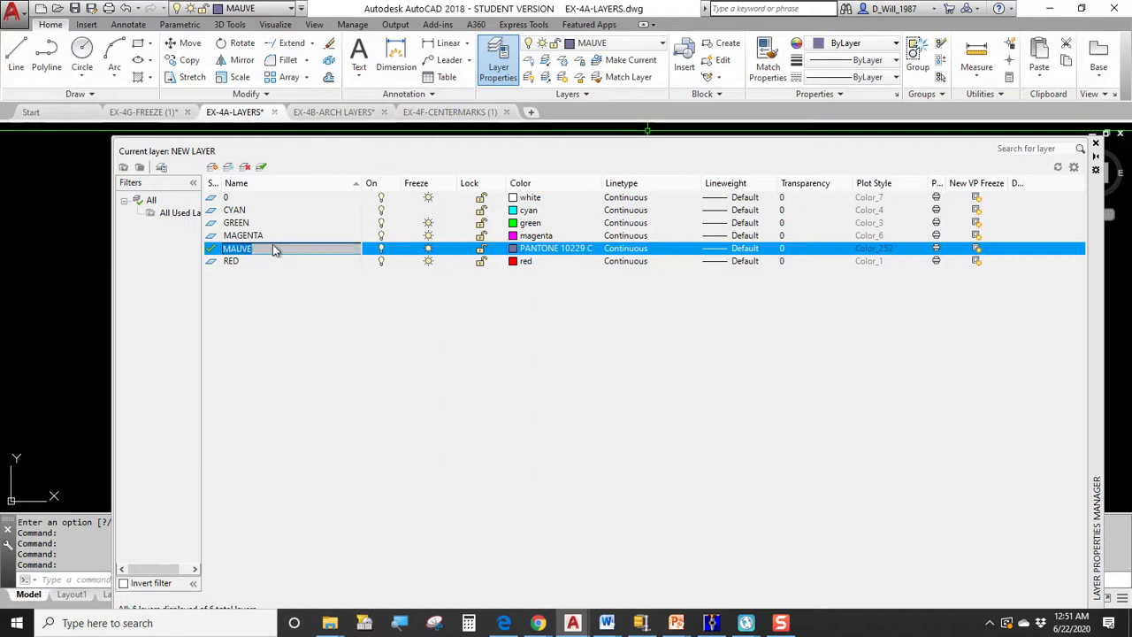
{"action": "type", "text": "PANTONE 10229 C"}
{"action": "key", "text": "Return"}
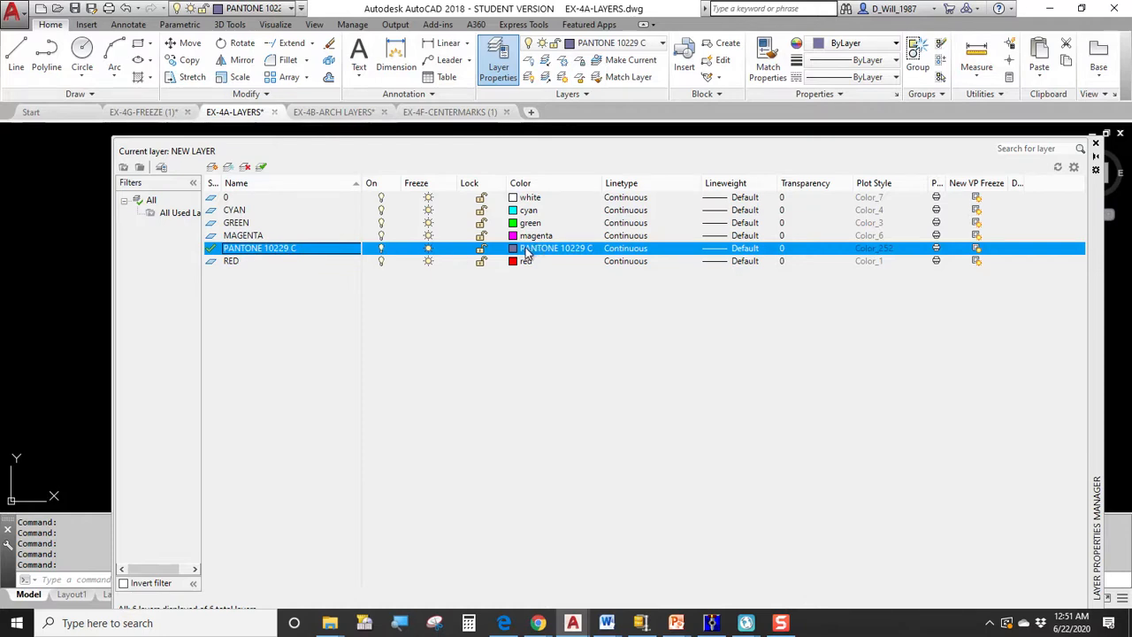
{"action": "left_click", "coordinate": [1096, 143]}
{"action": "mouse_move", "coordinate": [322, 277]}
{"action": "middle_mouse_down"}
{"action": "mouse_move", "coordinate": [381, 268]}
{"action": "mouse_move", "coordinate": [359, 250]}
{"action": "mouse_move", "coordinate": [379, 259]}
{"action": "middle_mouse_up"}
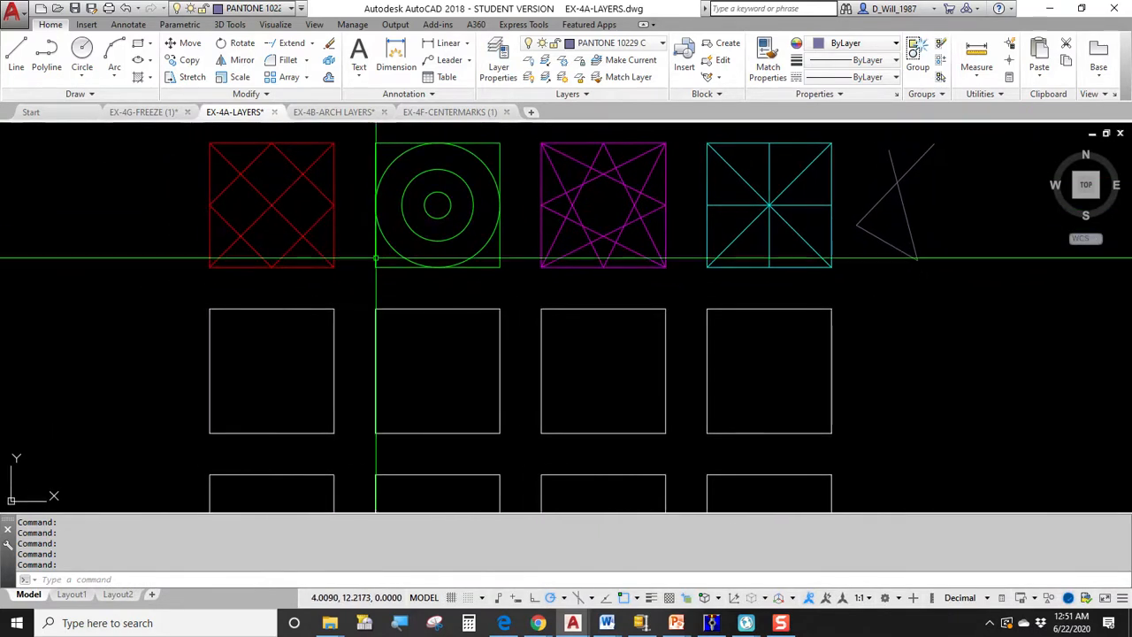
{"action": "left_click", "coordinate": [612, 28]}
{"action": "left_click", "coordinate": [42, 25]}
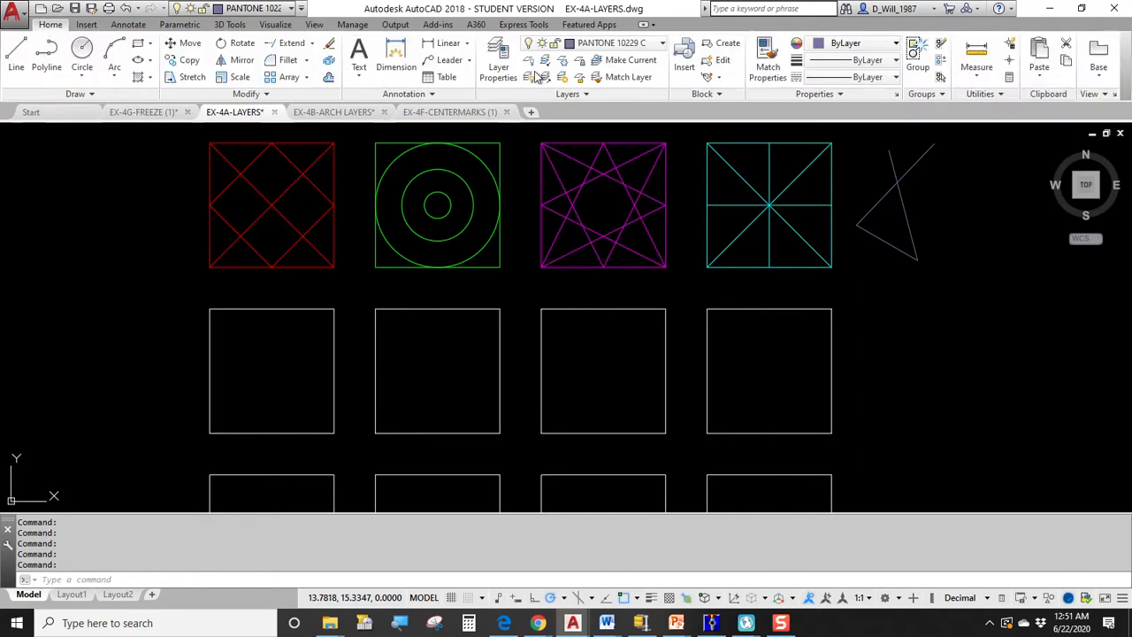
Step: Create a new layer in the layer properties and set its color to white, index color 7
{"action": "left_click", "coordinate": [498, 64]}
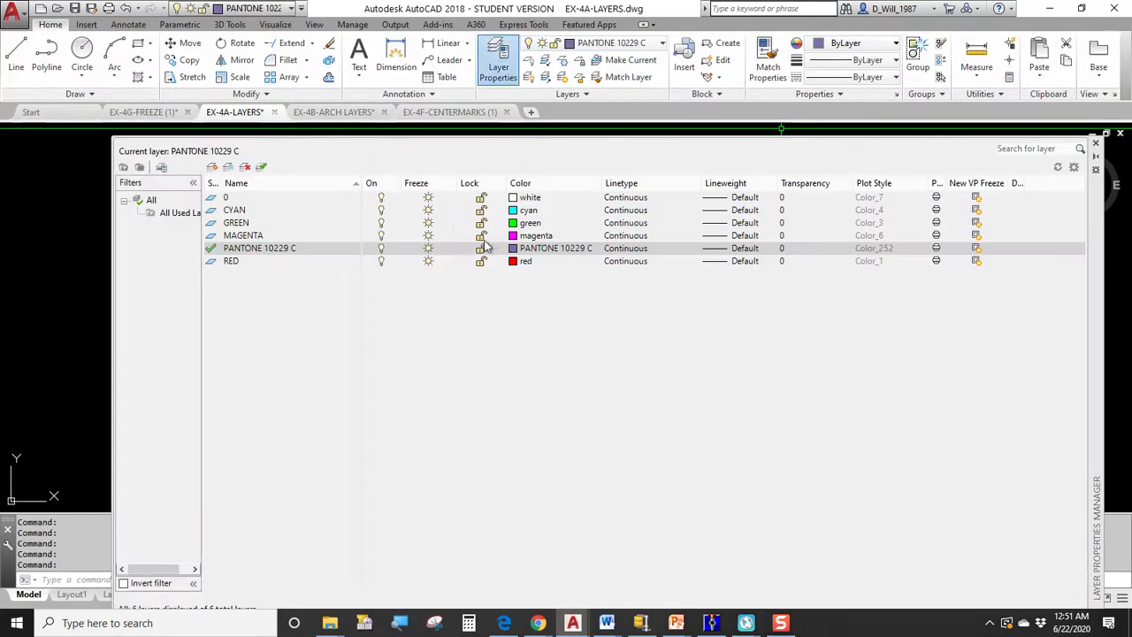
{"action": "left_click", "coordinate": [212, 167]}
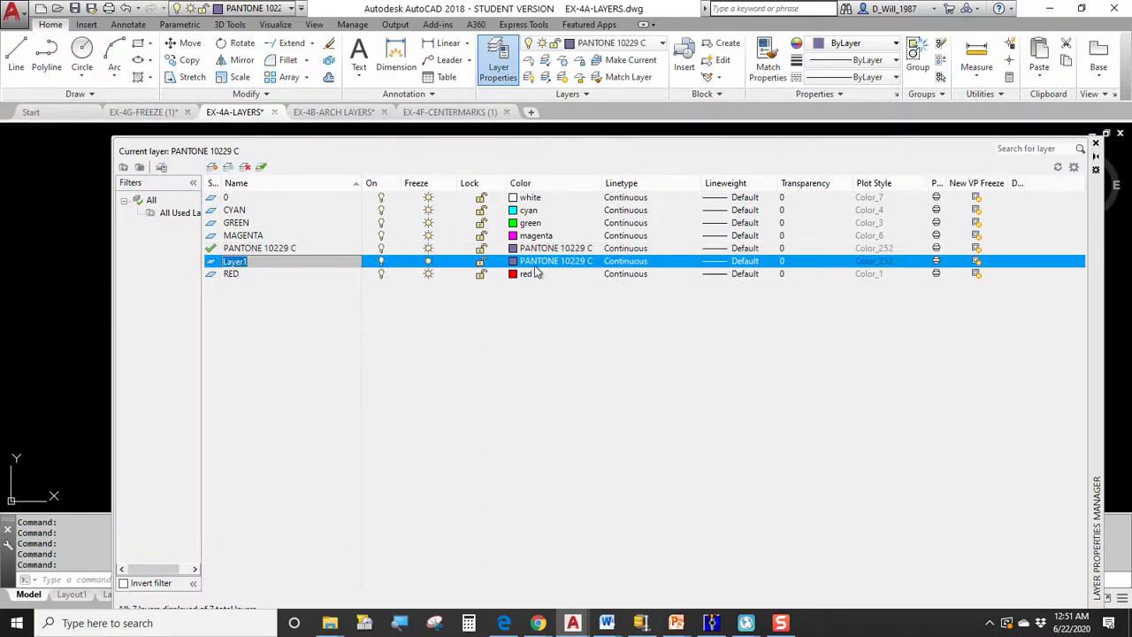
{"action": "left_click", "coordinate": [513, 261]}
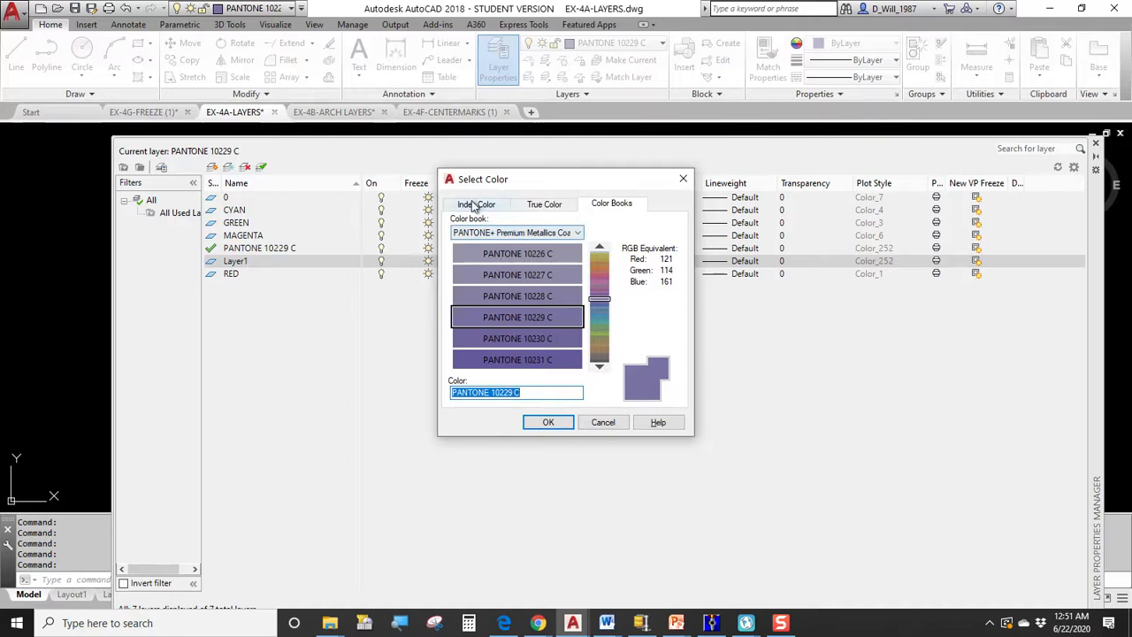
{"action": "left_click", "coordinate": [476, 203]}
{"action": "left_click", "coordinate": [532, 341]}
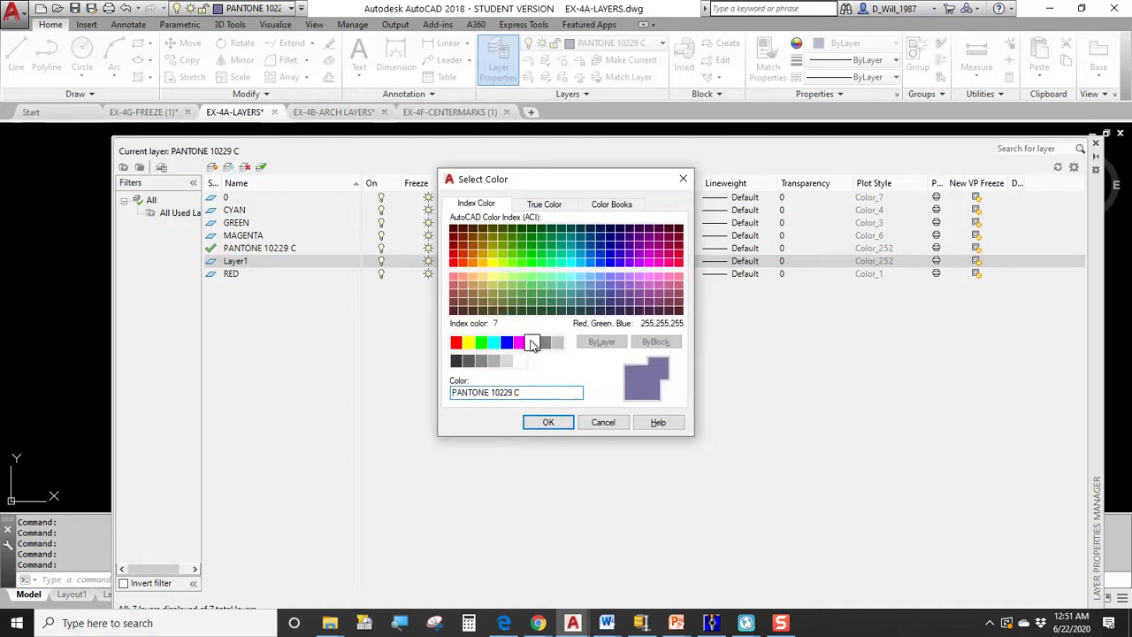
{"action": "left_click", "coordinate": [541, 422]}
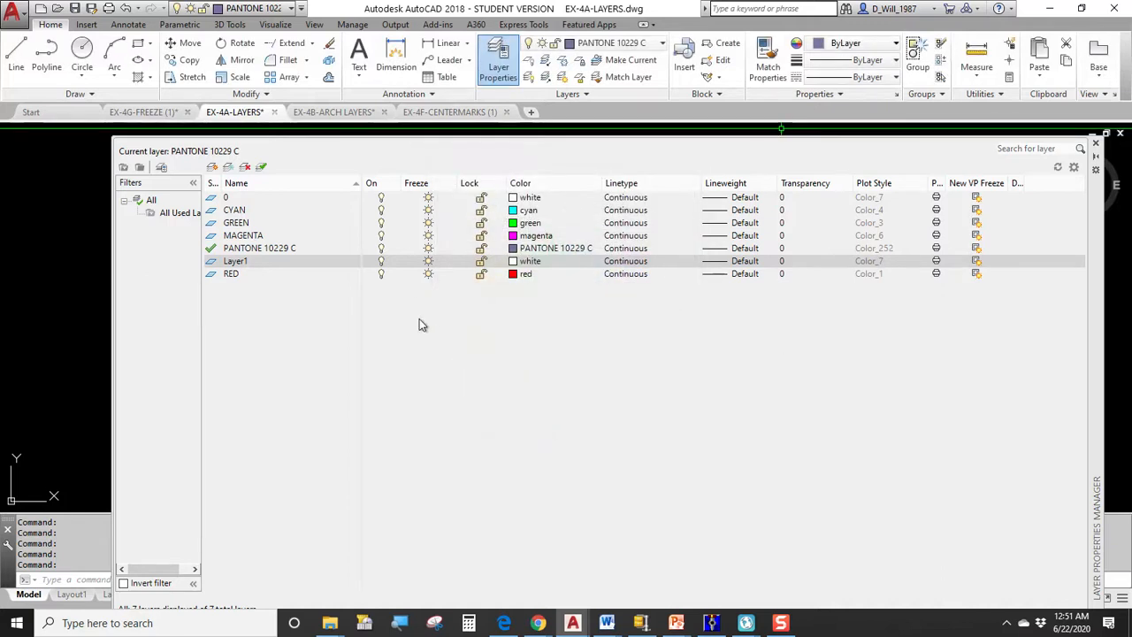
Step: Rename the new white layer as THICK in the layer properties
{"action": "left_click", "coordinate": [261, 265]}
{"action": "left_click", "coordinate": [259, 263]}
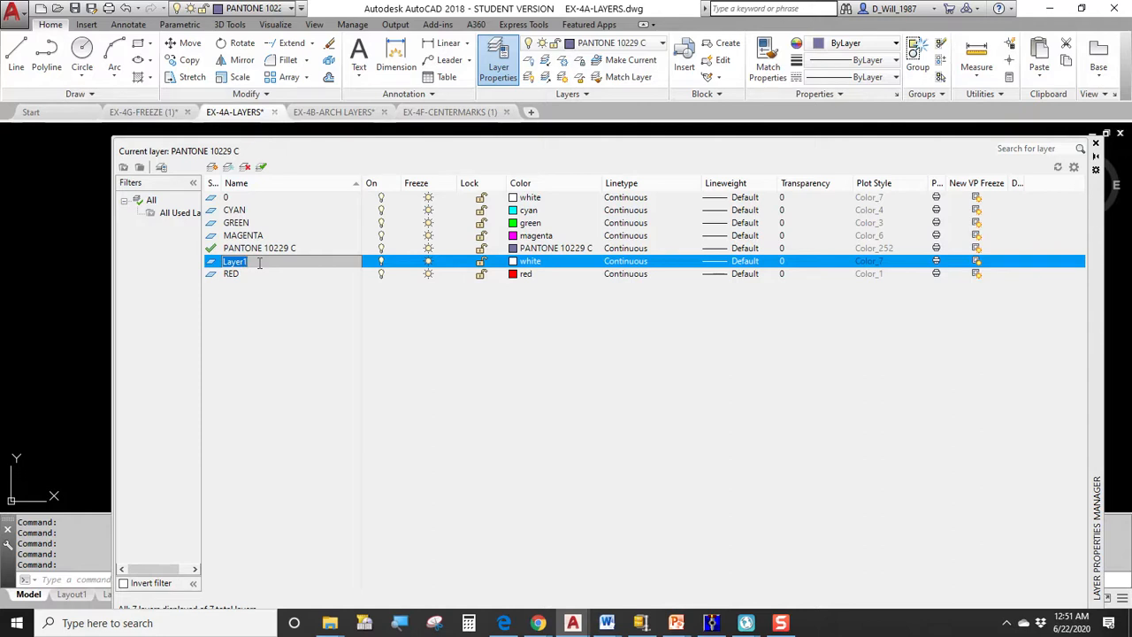
{"action": "type", "text": "THIC"}
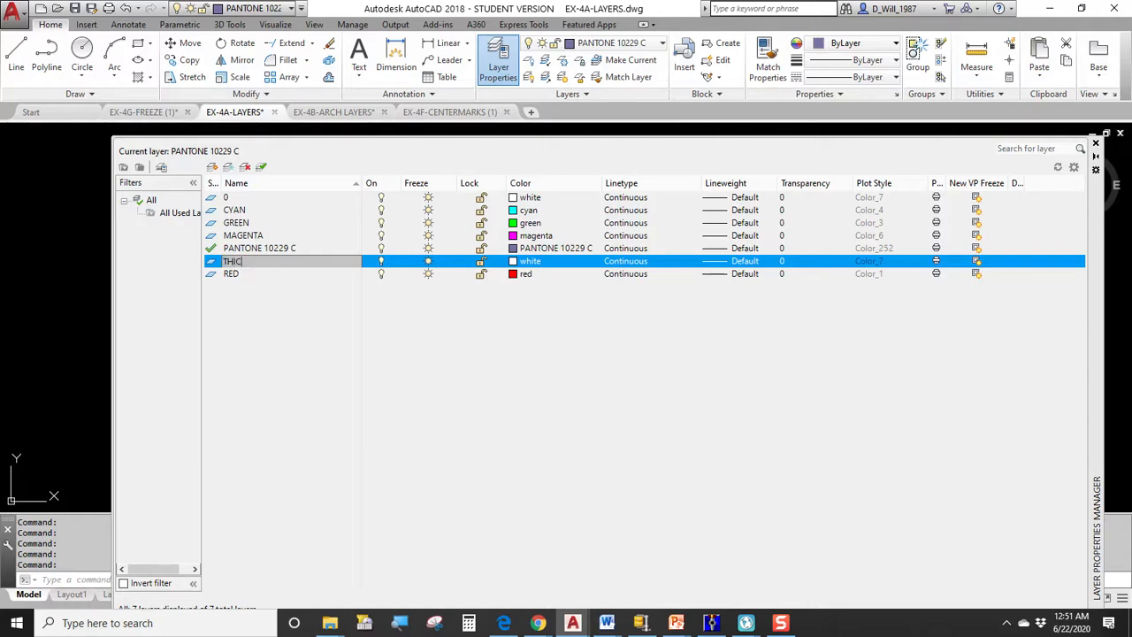
{"action": "type", "text": "K"}
{"action": "key", "text": "Return"}
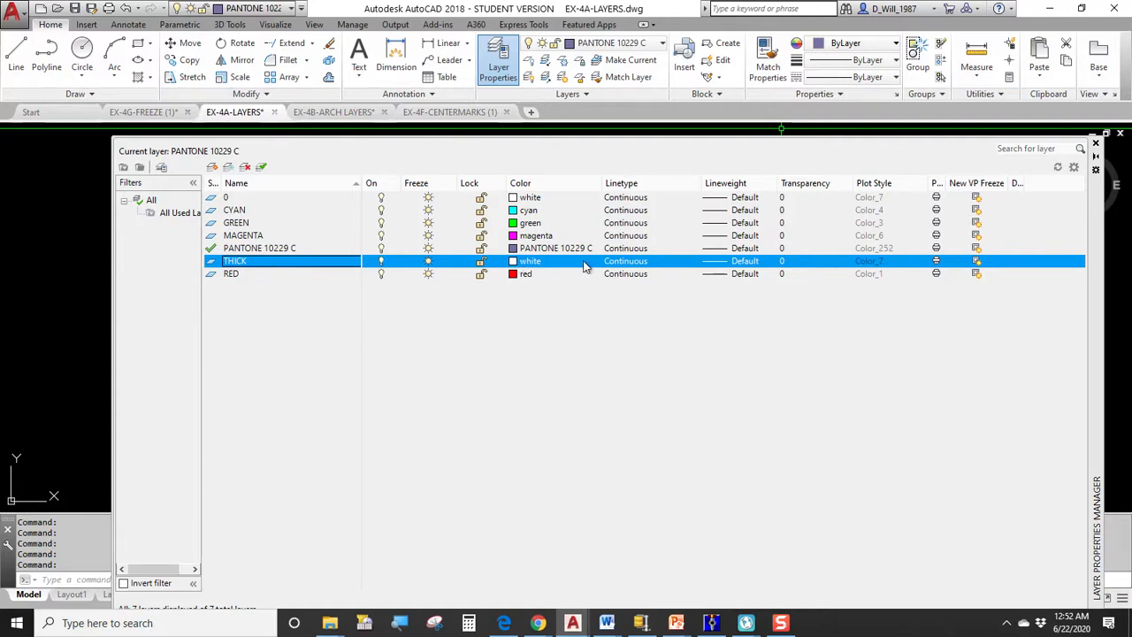
Step: Set the THICK layer's lineweight to 1.00 mm, make it the current layer and close the layer properties
{"action": "left_click", "coordinate": [738, 264]}
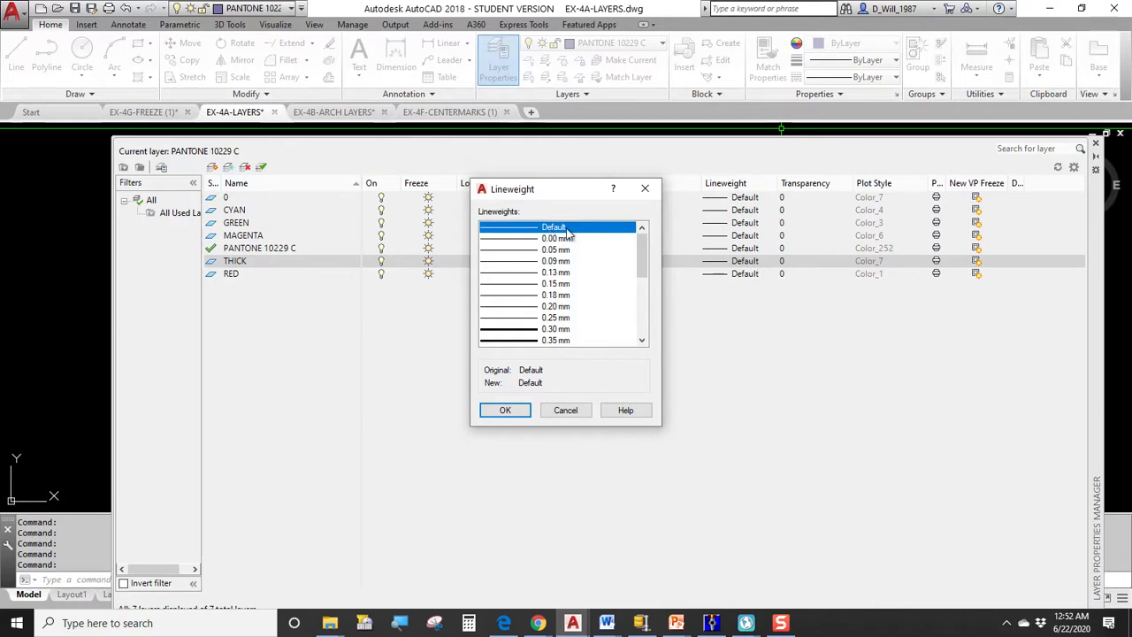
{"action": "left_click_drag", "start_coordinate": [643, 245], "coordinate": [646, 329]}
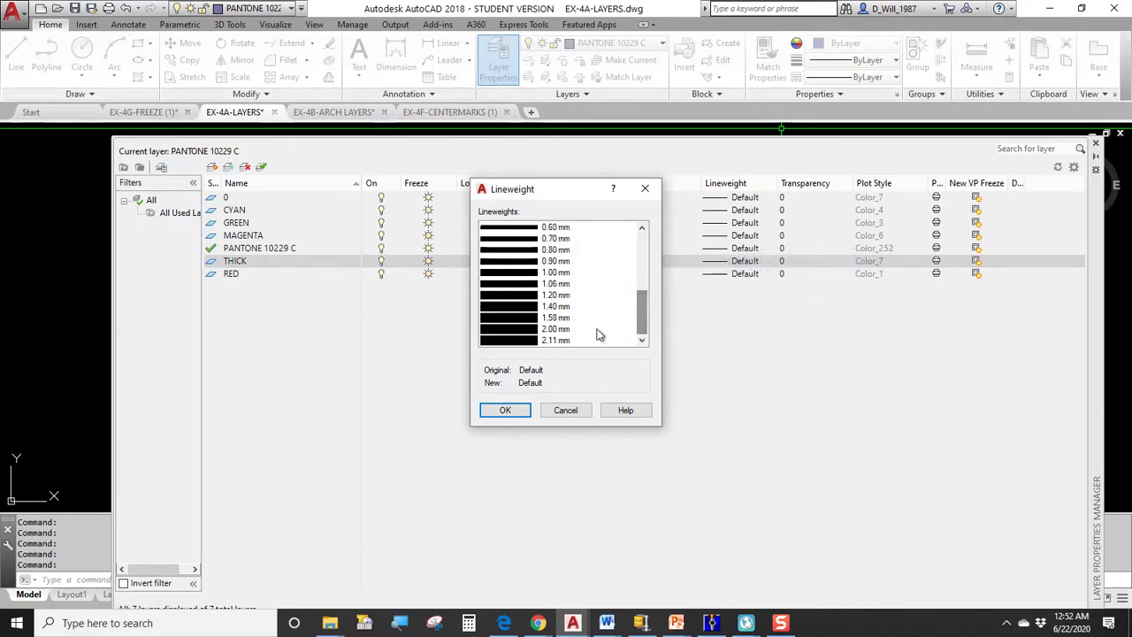
{"action": "left_click", "coordinate": [521, 274]}
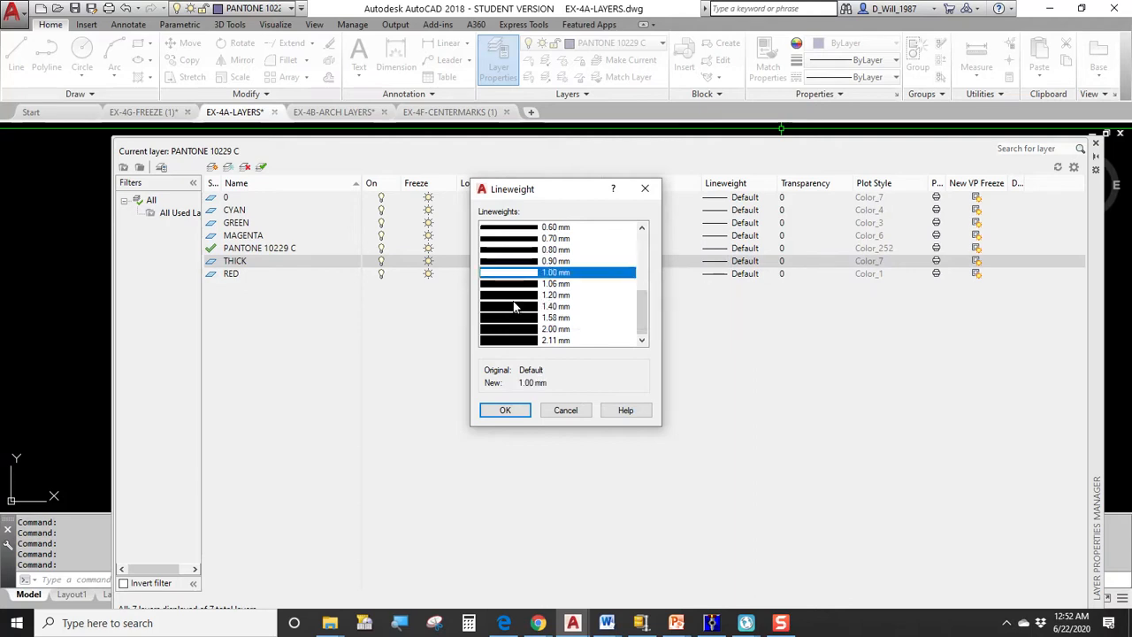
{"action": "left_click", "coordinate": [507, 410]}
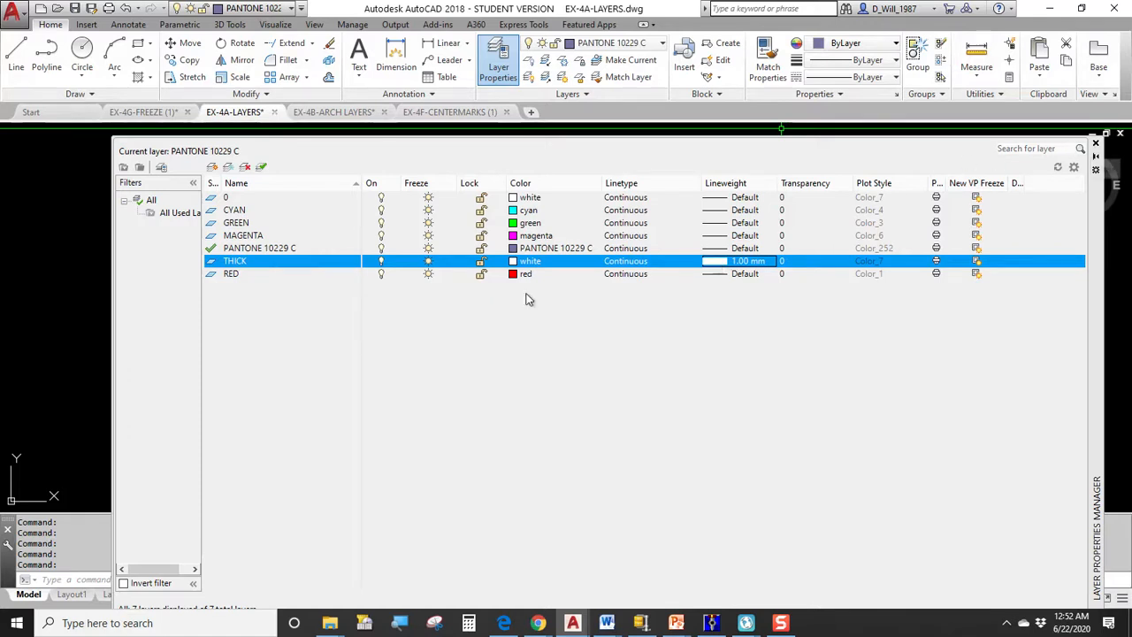
{"action": "double_click", "coordinate": [232, 262]}
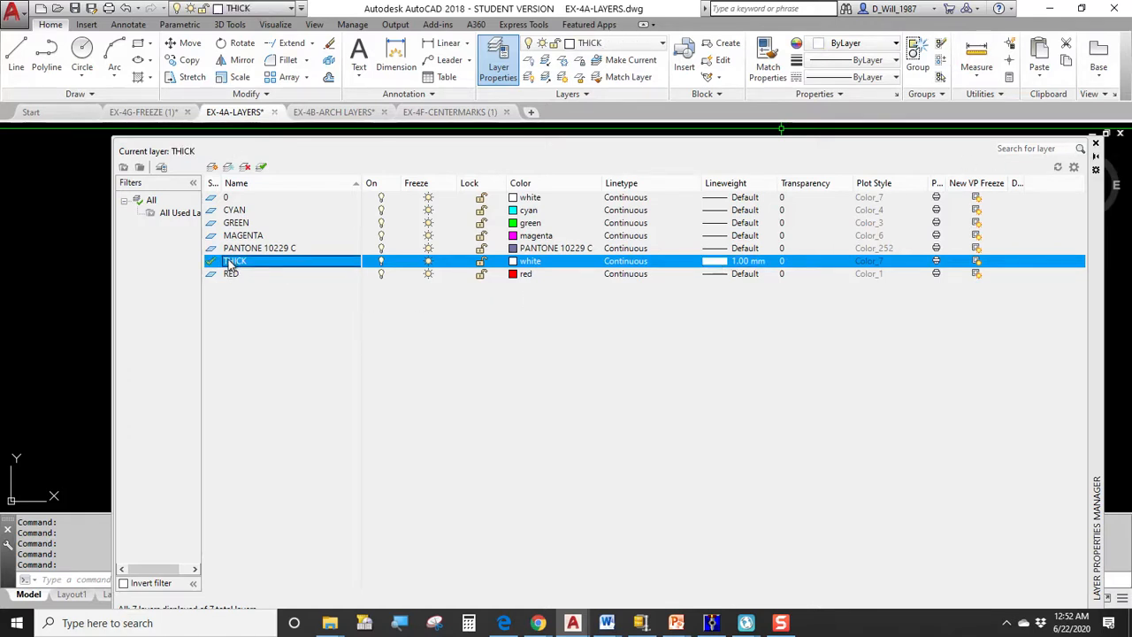
{"action": "left_click", "coordinate": [1094, 144]}
Step: Move the empty square directly below the red pattern onto the THICK layer
{"action": "left_click", "coordinate": [263, 306]}
{"action": "left_click", "coordinate": [250, 316]}
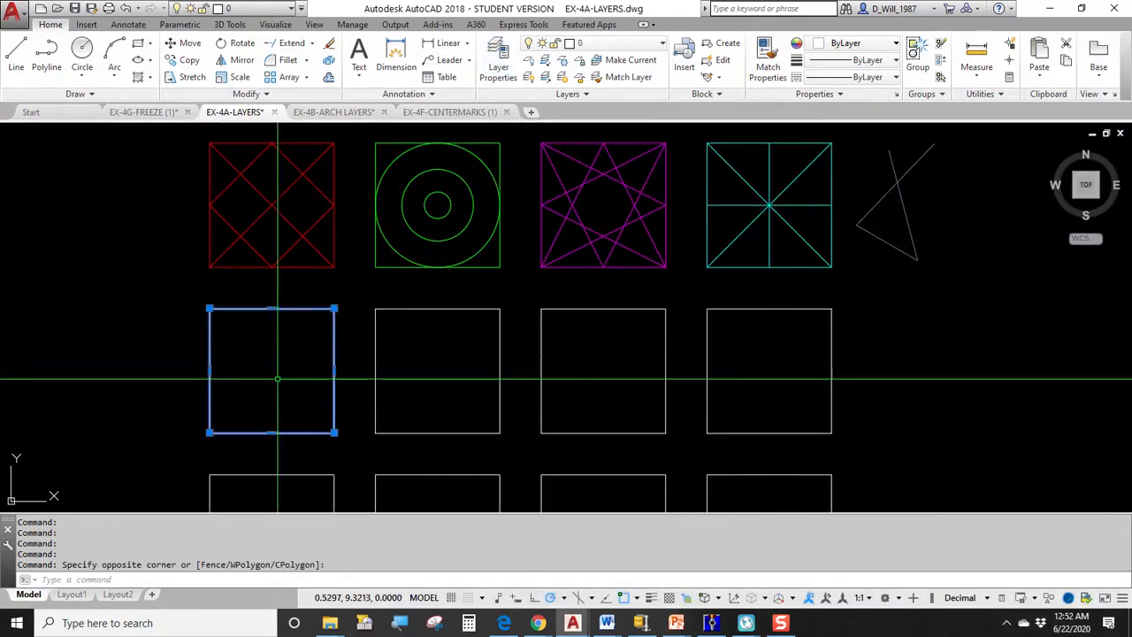
{"action": "left_click", "coordinate": [610, 42]}
{"action": "left_click", "coordinate": [609, 162]}
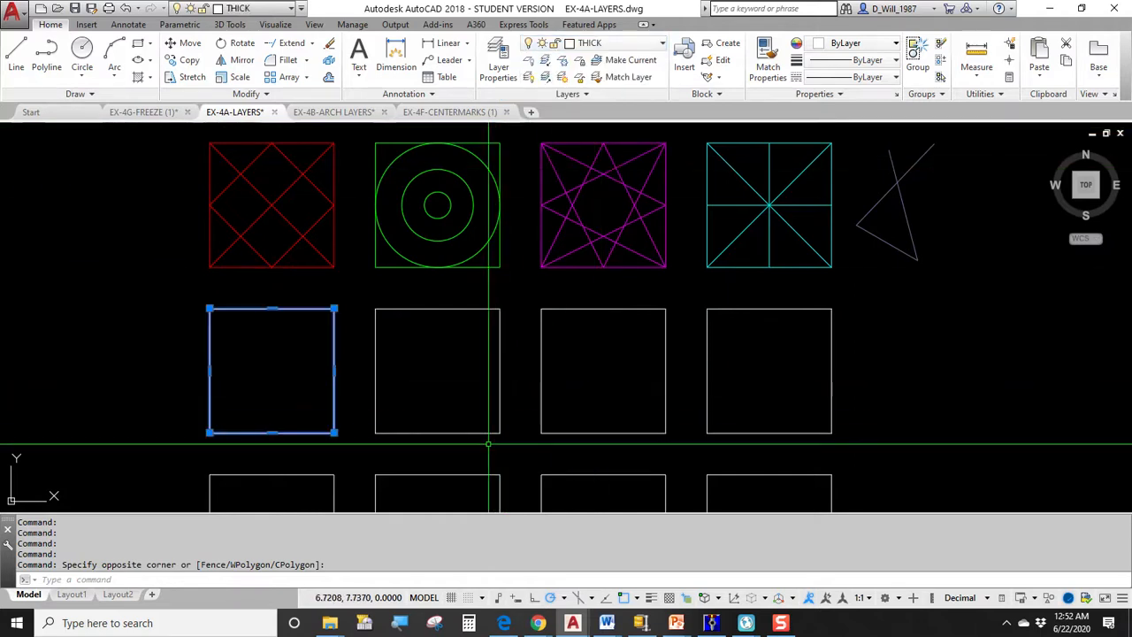
{"action": "key", "text": "Escape"}
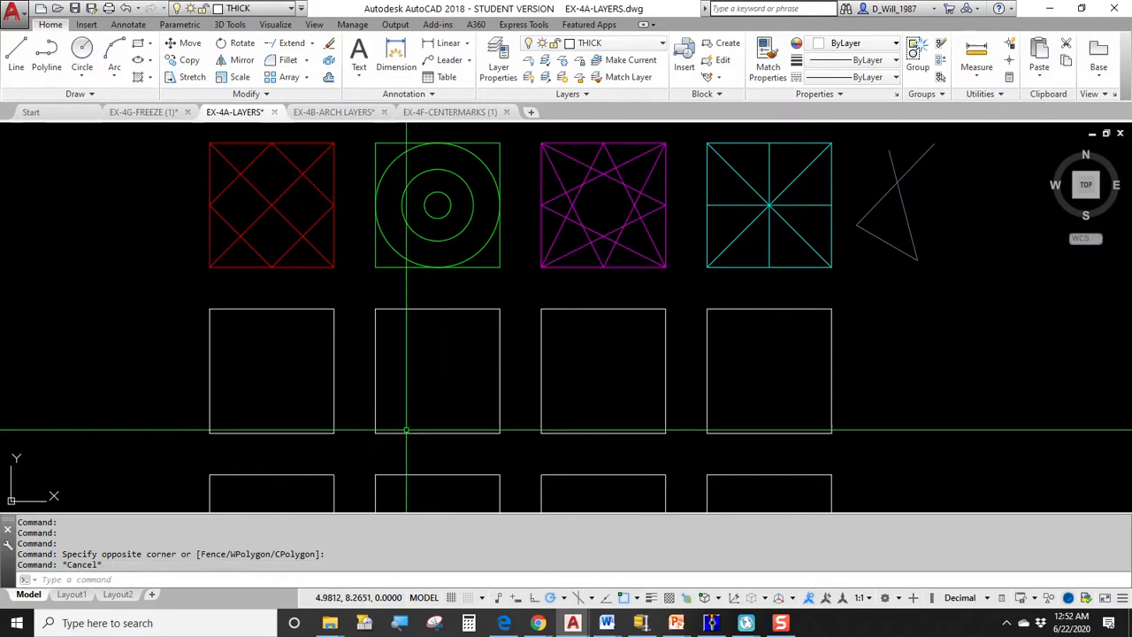
Step: Examine the lower right corner of the square below the red pattern to check its displayed line thickness
{"action": "left_click", "coordinate": [344, 449]}
{"action": "left_click", "coordinate": [301, 426]}
{"action": "scroll", "coordinate": [303, 437], "scroll_direction": "up", "scroll_amount": 10}
{"action": "middle_click_drag", "start_coordinate": [606, 329], "coordinate": [541, 366]}
{"action": "scroll", "coordinate": [541, 366], "scroll_direction": "up", "scroll_amount": 4}
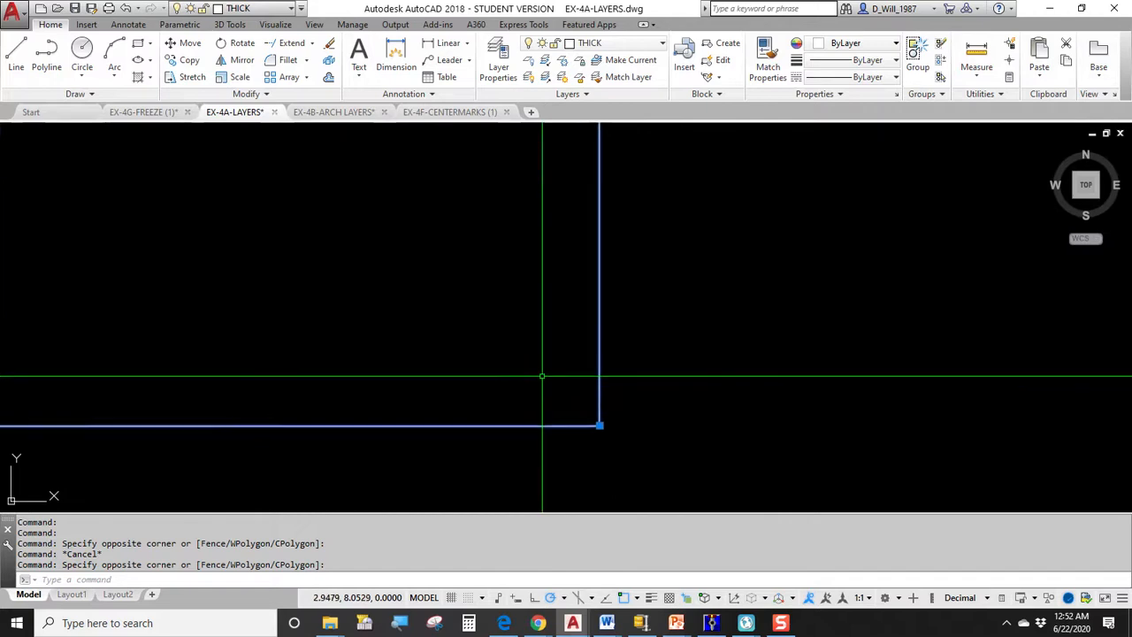
{"action": "key", "text": "Escape"}
{"action": "scroll", "coordinate": [584, 422], "scroll_direction": "down", "scroll_amount": 6}
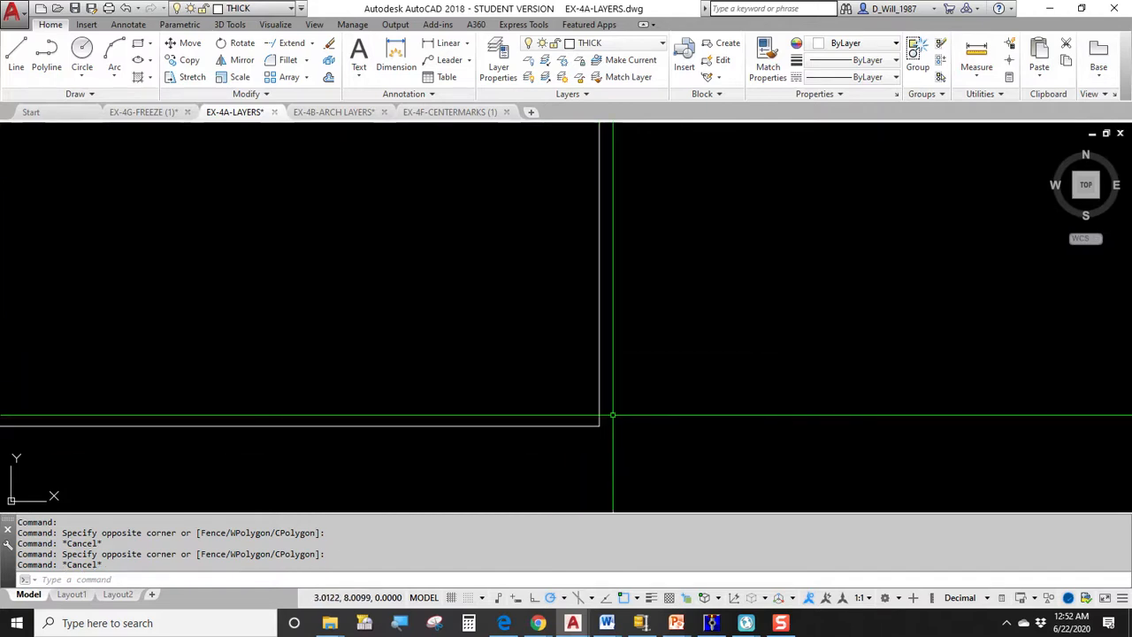
{"action": "scroll", "coordinate": [590, 451], "scroll_direction": "up", "scroll_amount": 2}
{"action": "middle_click_drag", "start_coordinate": [591, 450], "coordinate": [585, 494]}
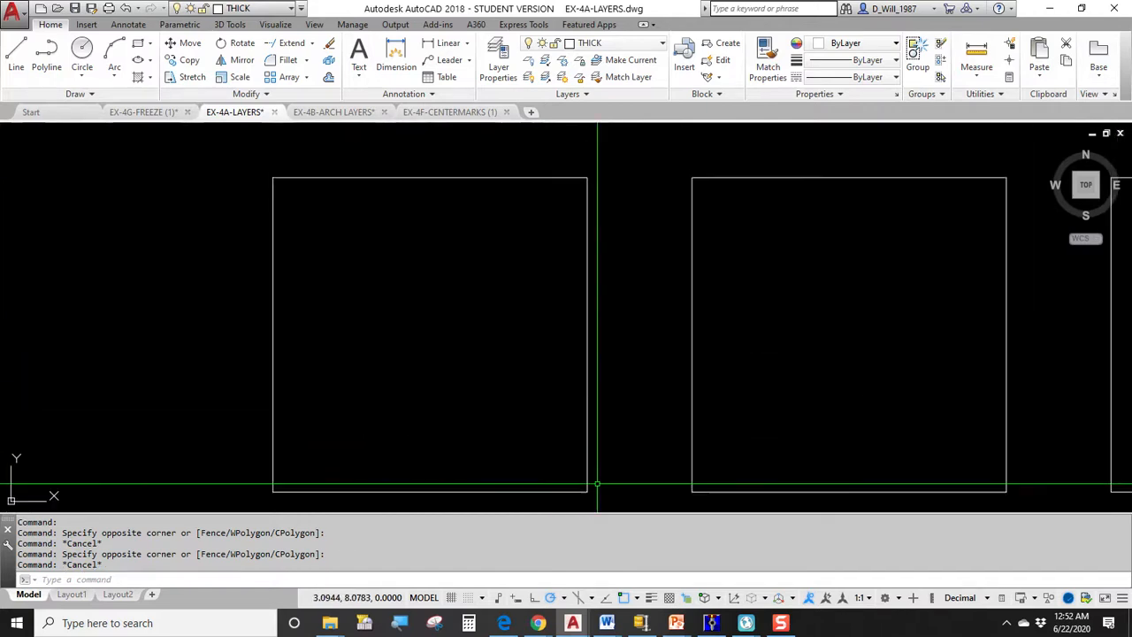
Step: Check the THICK layer's lineweight in the layer properties and turn on the lineweight display in the drawing
{"action": "left_click", "coordinate": [612, 44]}
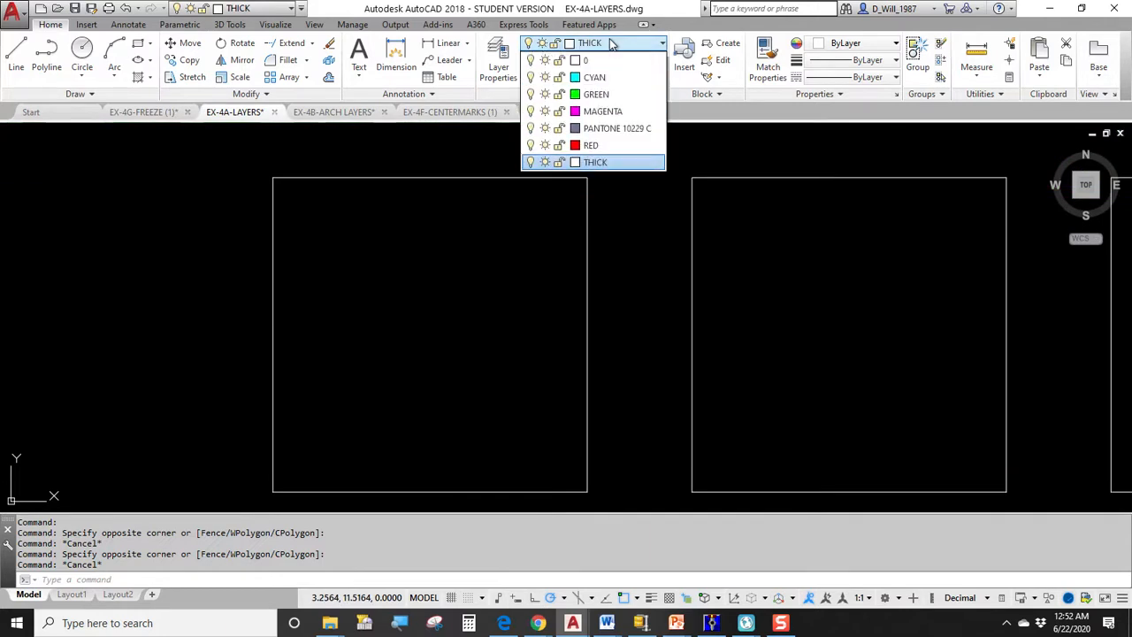
{"action": "left_click", "coordinate": [659, 43]}
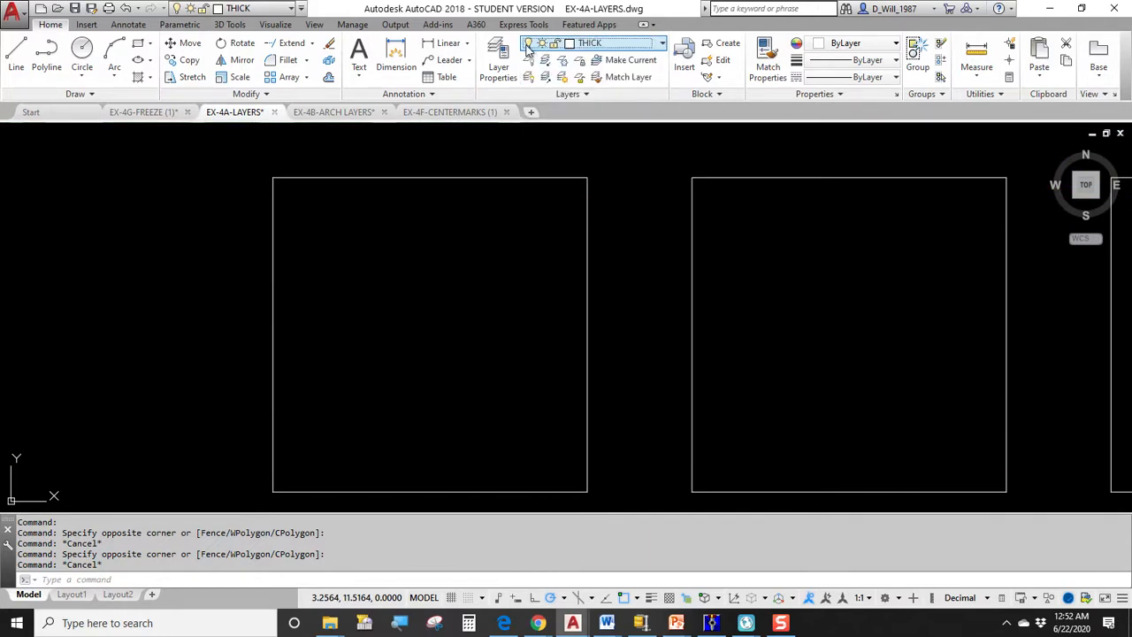
{"action": "left_click", "coordinate": [498, 66]}
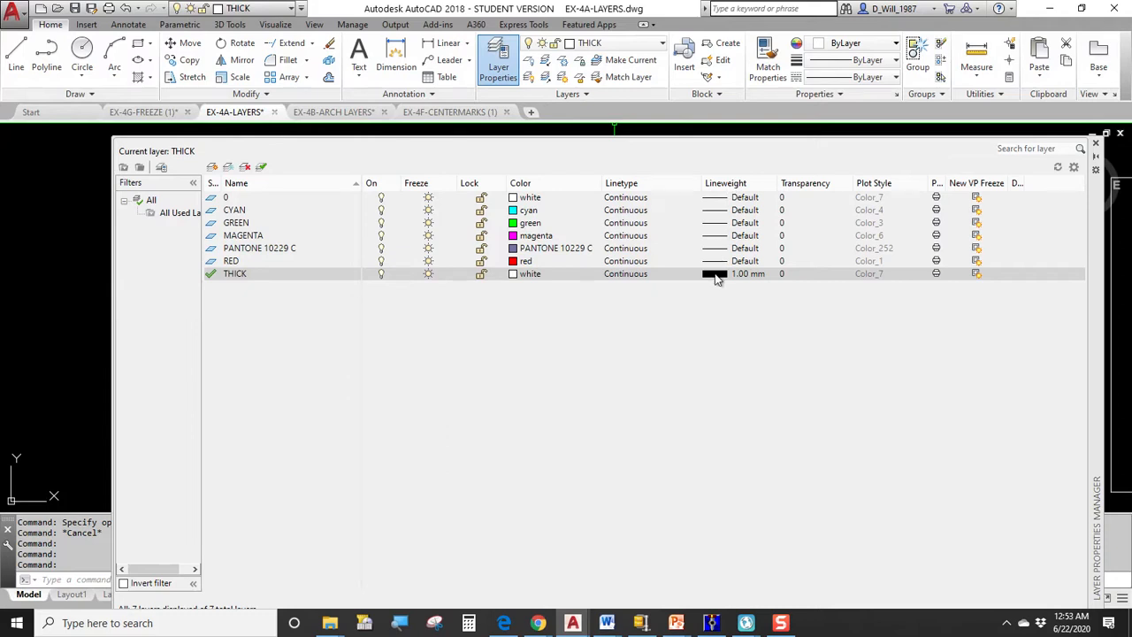
{"action": "left_click", "coordinate": [1094, 142]}
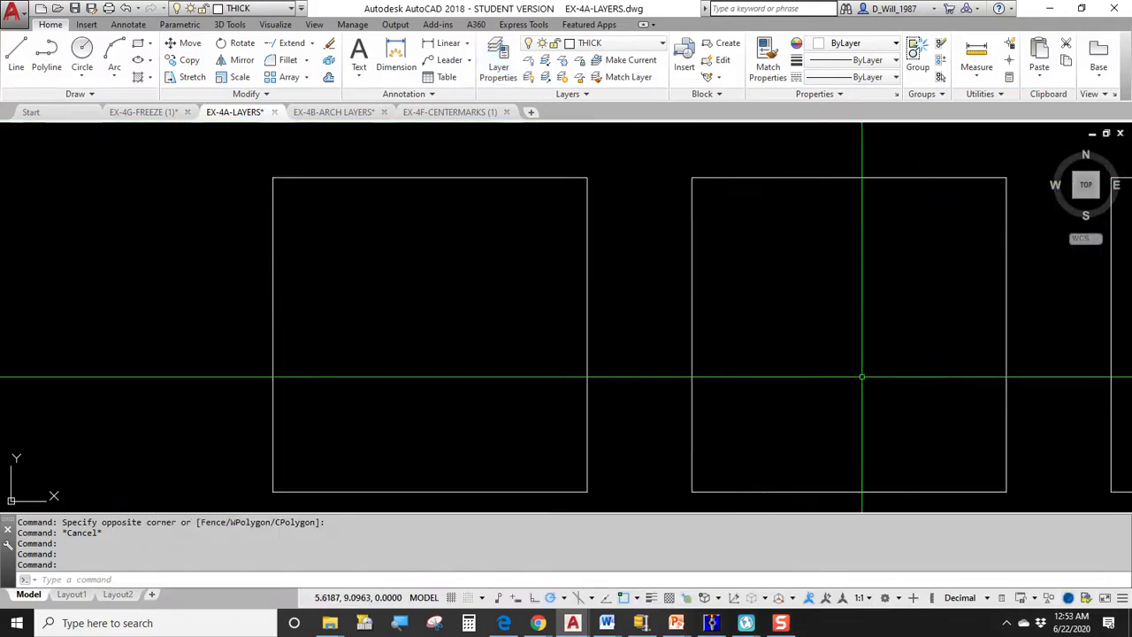
{"action": "left_click", "coordinate": [650, 599]}
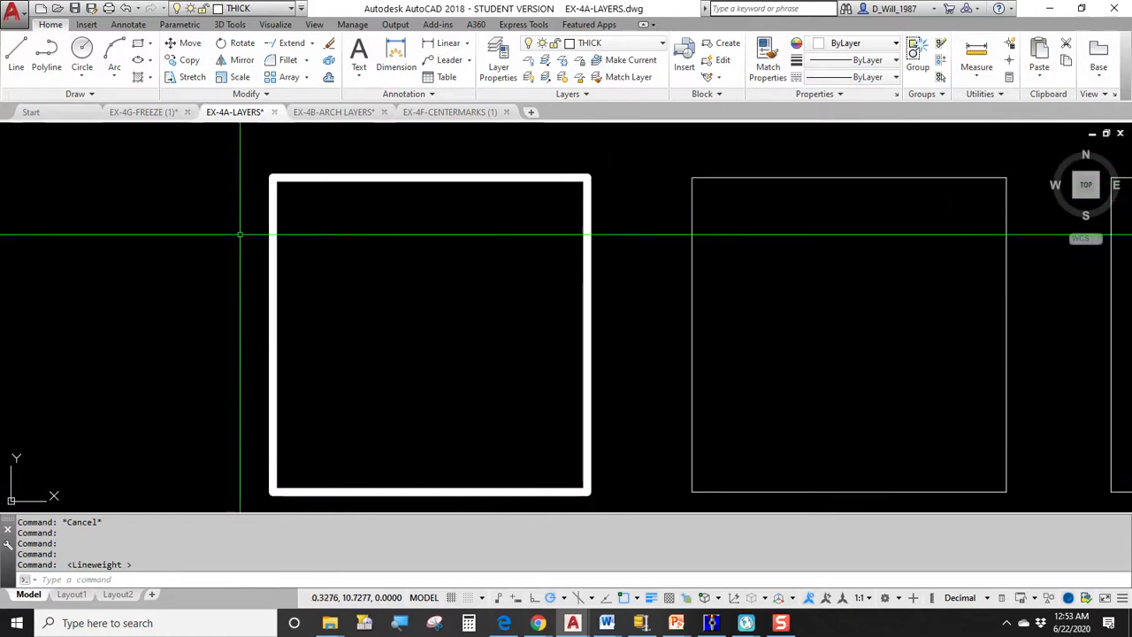
Step: Draw two crossing diagonal lines between opposite corners of the thick square on the THICK layer
{"action": "key", "text": "l"}
{"action": "key", "text": "Return"}
{"action": "left_click", "coordinate": [270, 180]}
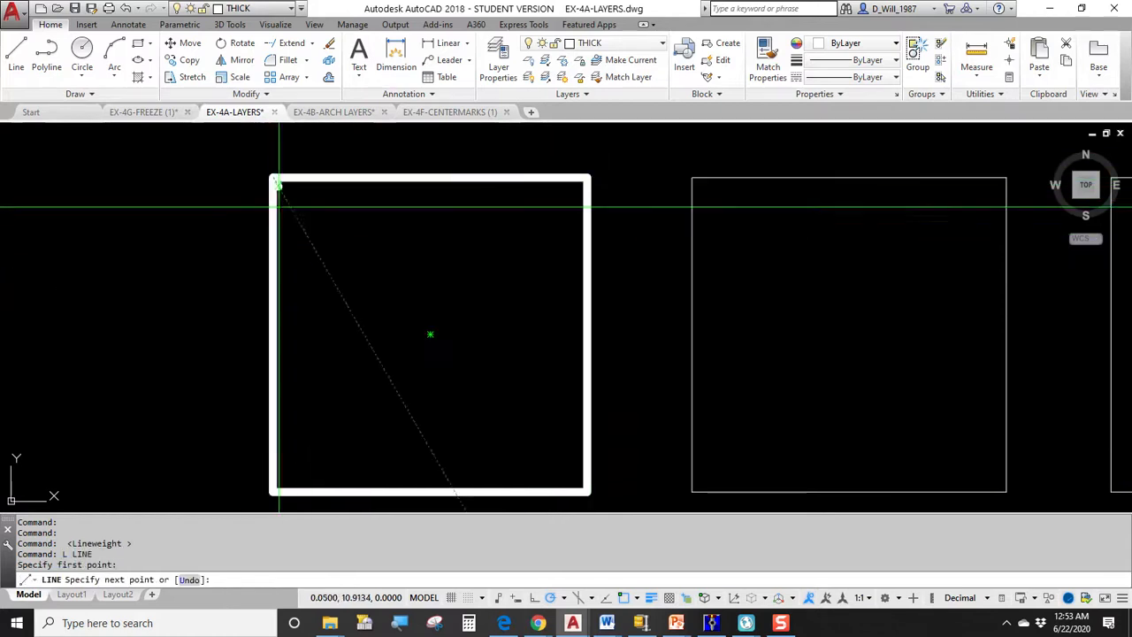
{"action": "left_click", "coordinate": [586, 489]}
{"action": "key", "text": "Return"}
{"action": "key", "text": "Return"}
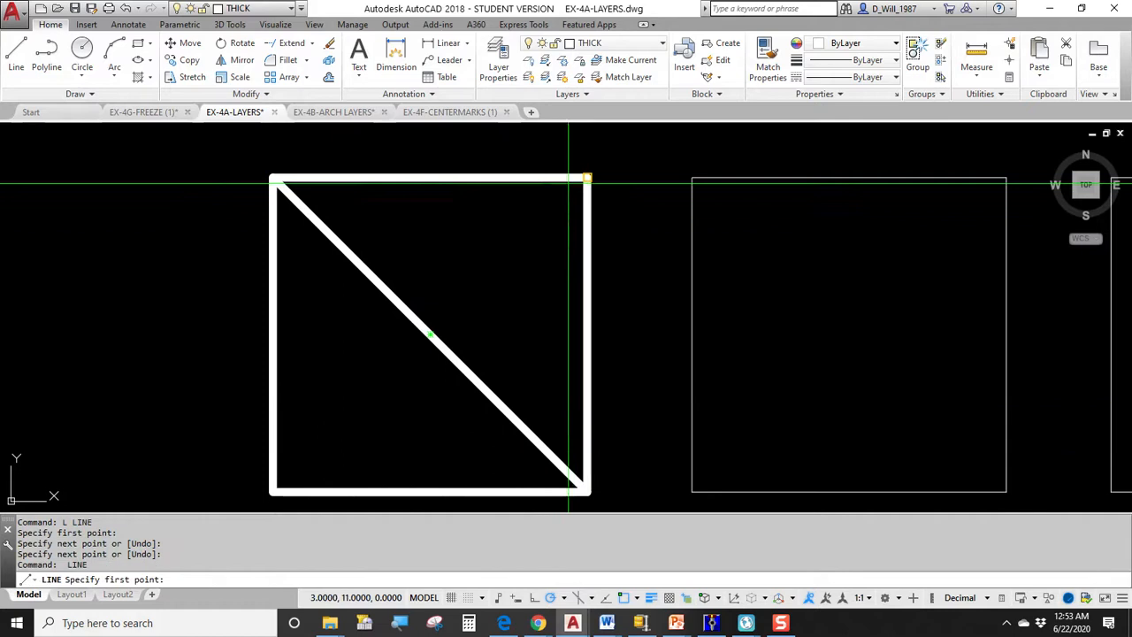
{"action": "left_click", "coordinate": [586, 181]}
{"action": "left_click", "coordinate": [283, 485]}
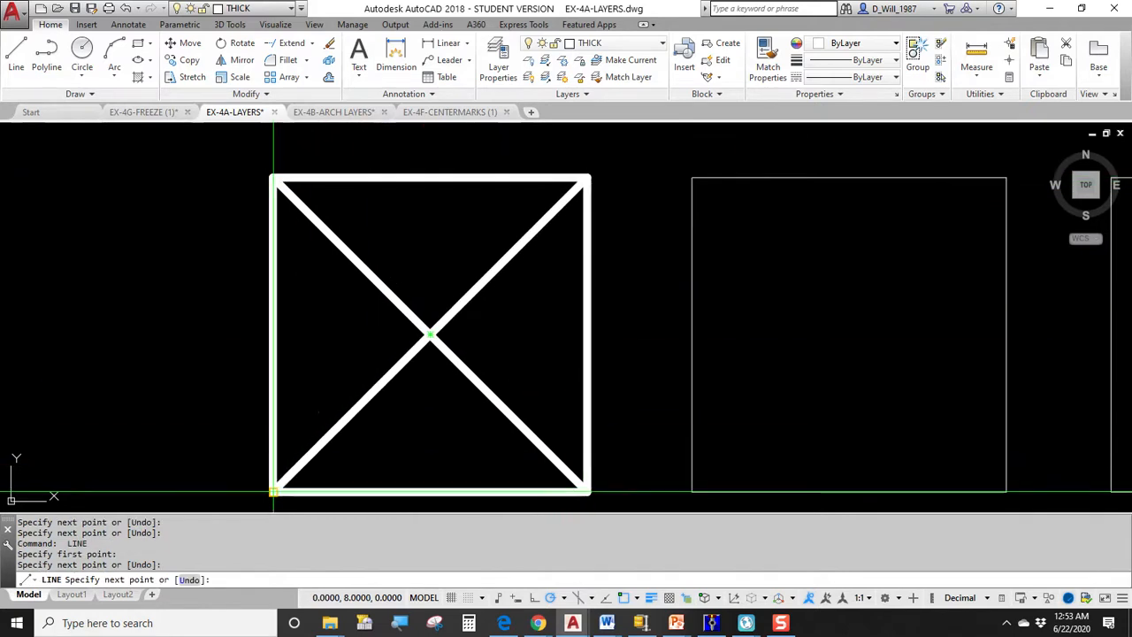
{"action": "key", "text": "Escape"}
{"action": "scroll", "coordinate": [469, 206], "scroll_direction": "down", "scroll_amount": 3}
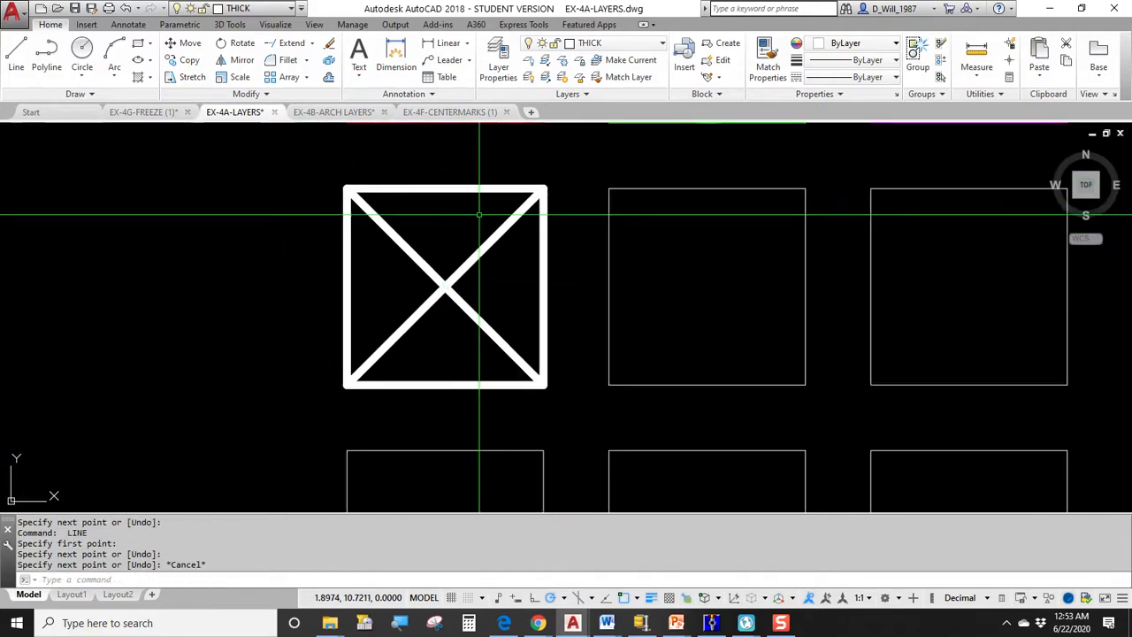
{"action": "scroll", "coordinate": [480, 243], "scroll_direction": "up", "scroll_amount": 1}
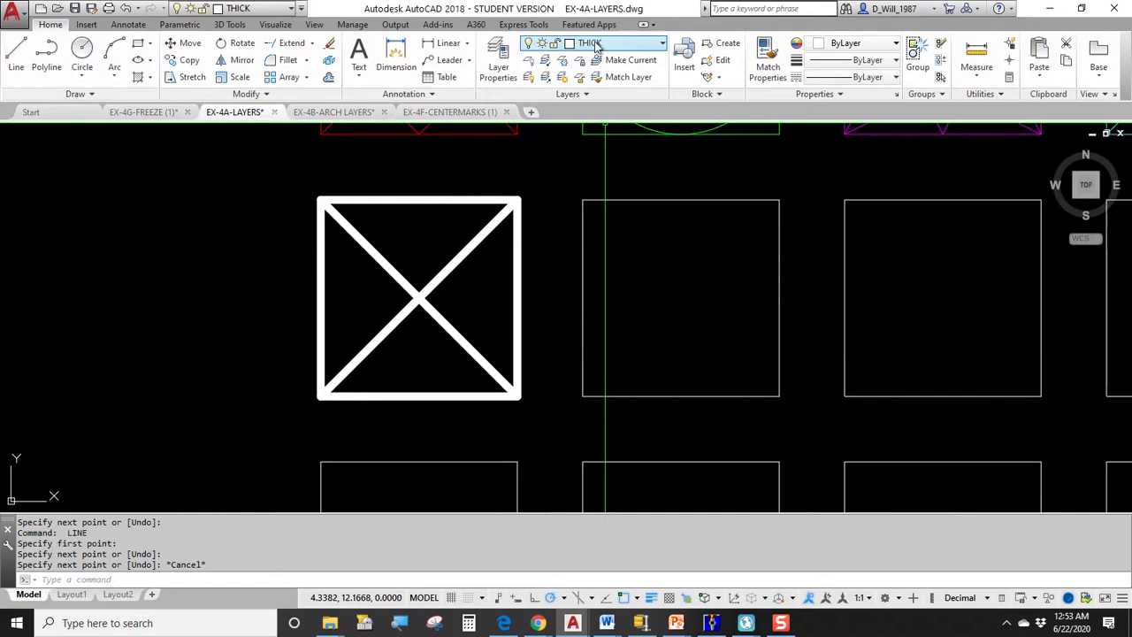
Step: Rename the THICK layer as 1 MM in the layer properties
{"action": "left_click", "coordinate": [498, 59]}
{"action": "left_click", "coordinate": [243, 275]}
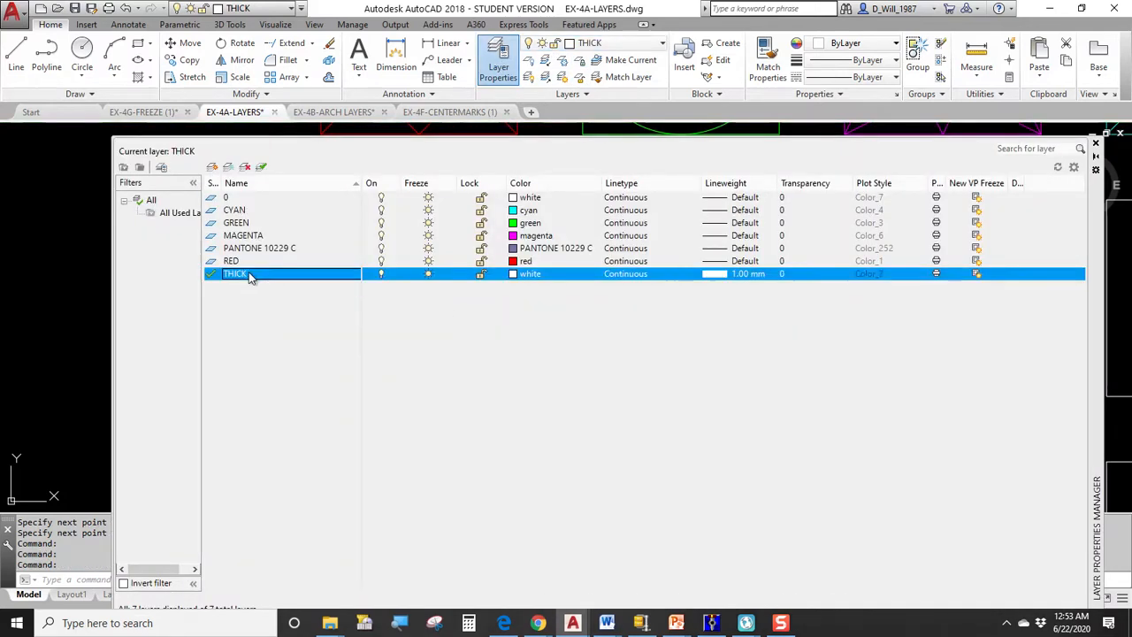
{"action": "type", "text": "1 MM"}
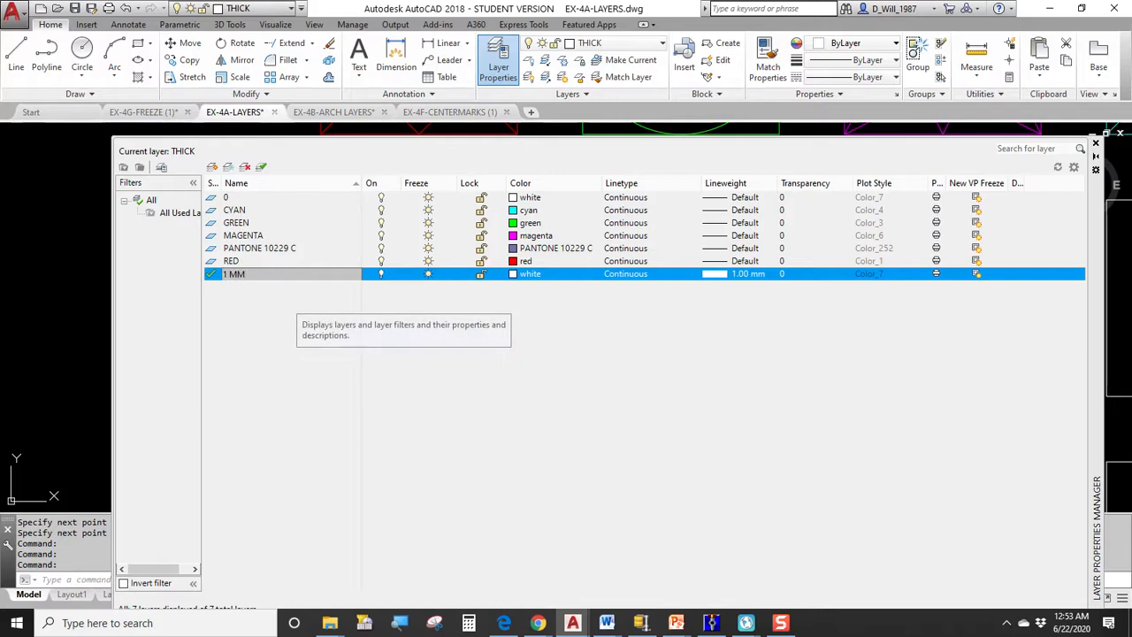
{"action": "key", "text": "Return"}
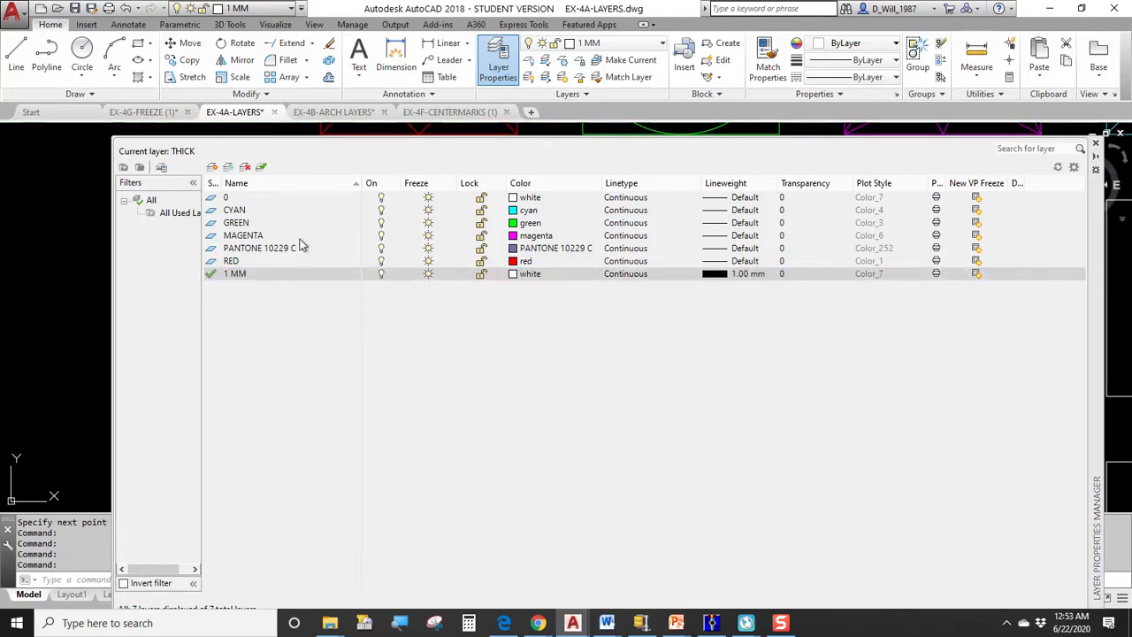
Step: Create a new layer based on the 1 MM layer and name it .5 MM
{"action": "left_click", "coordinate": [230, 274]}
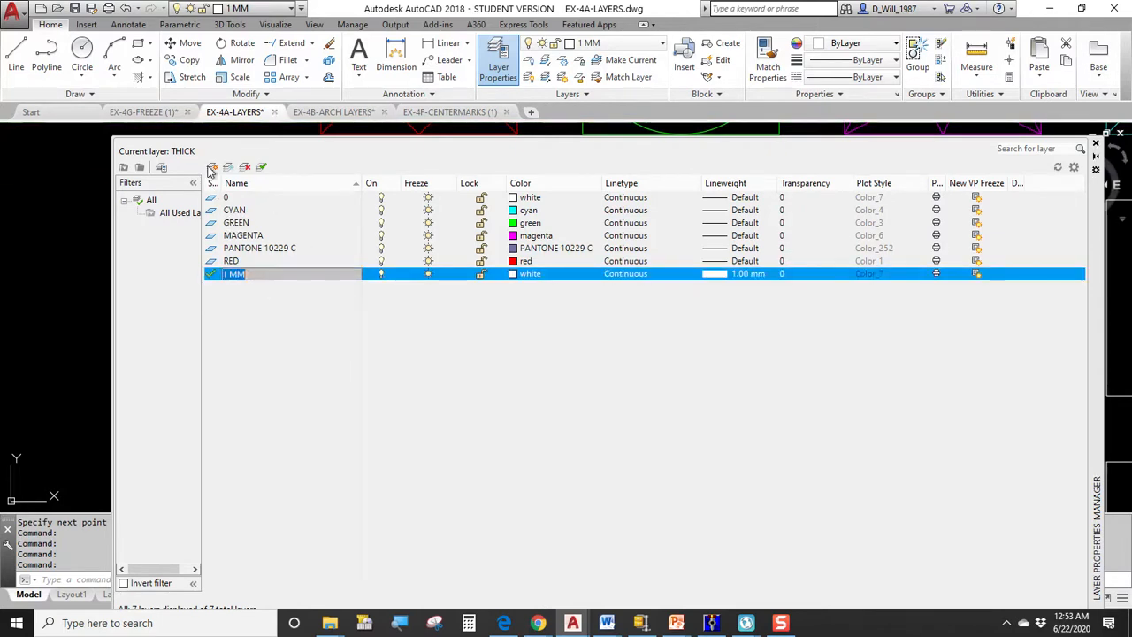
{"action": "left_click", "coordinate": [213, 168]}
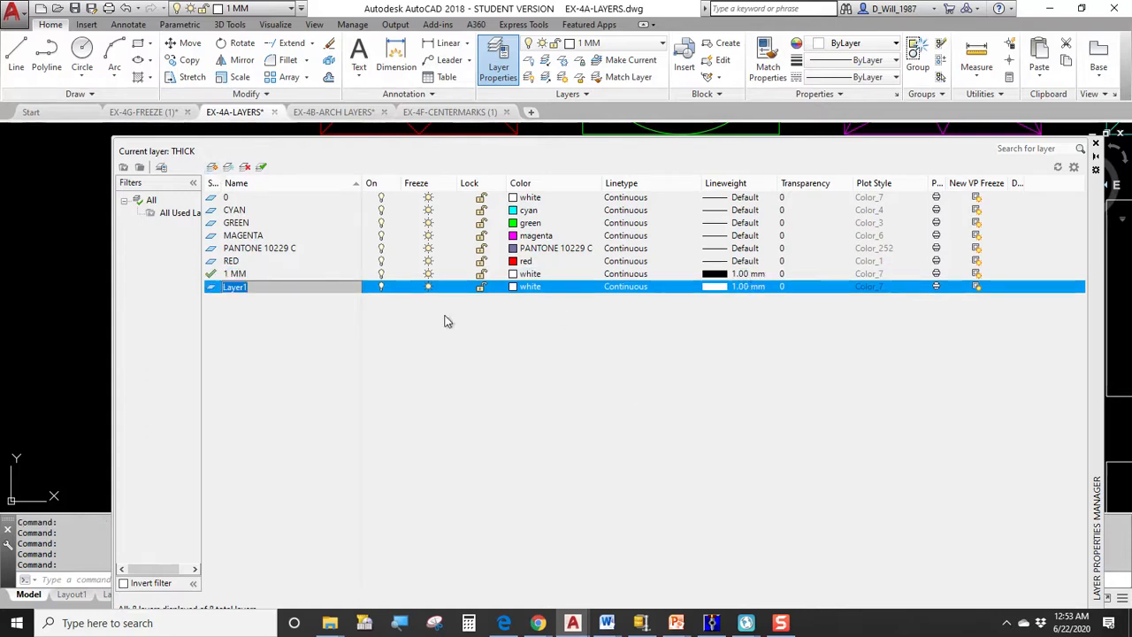
{"action": "key", "text": "BackSpace"}
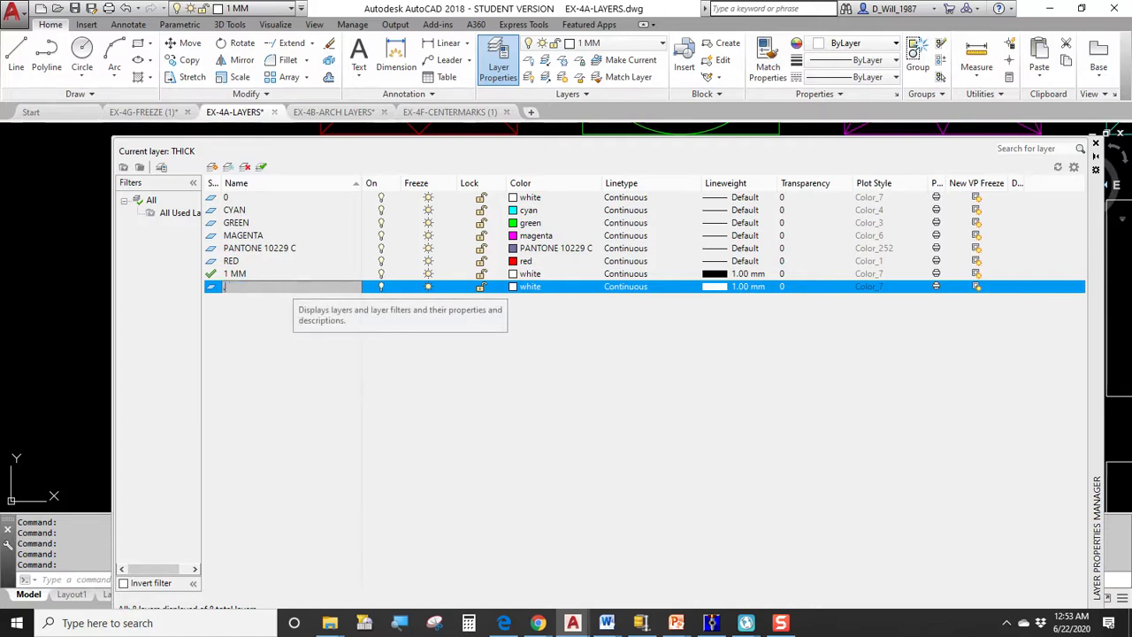
{"action": "key", "text": "Return"}
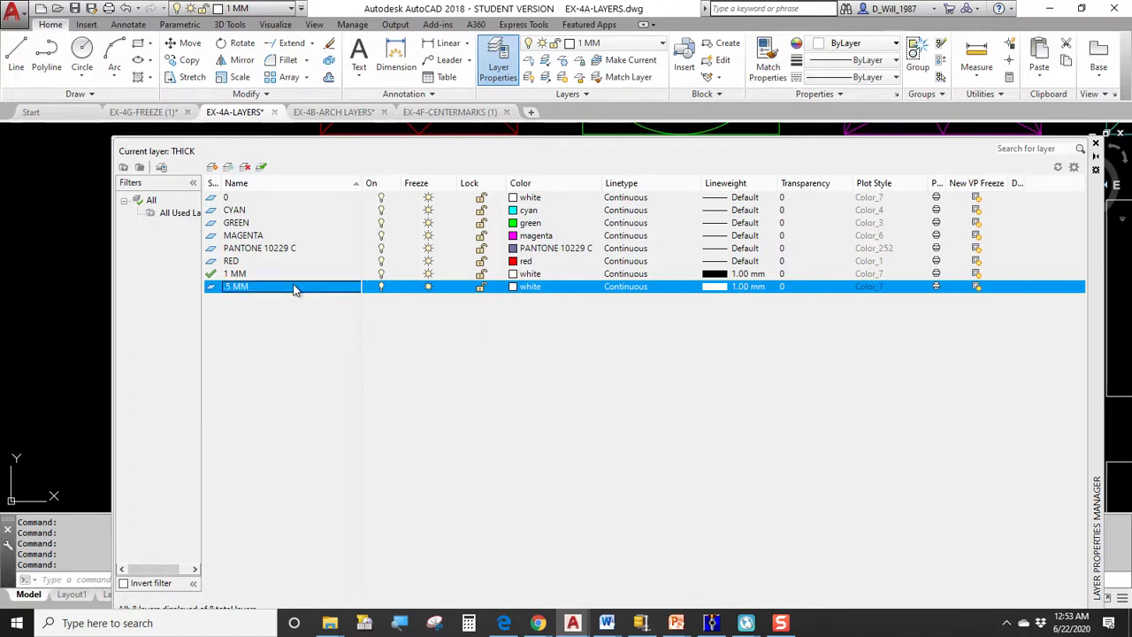
Step: Set the .5 MM layer's lineweight to 0.50 mm and close the layer properties
{"action": "left_click", "coordinate": [723, 286]}
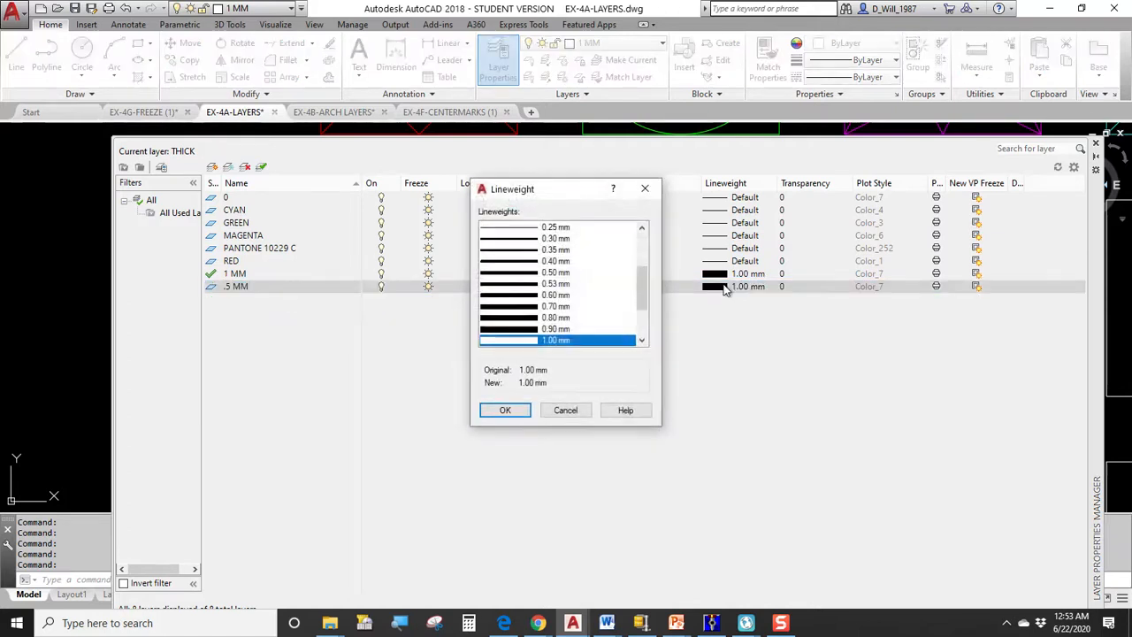
{"action": "left_click", "coordinate": [554, 274]}
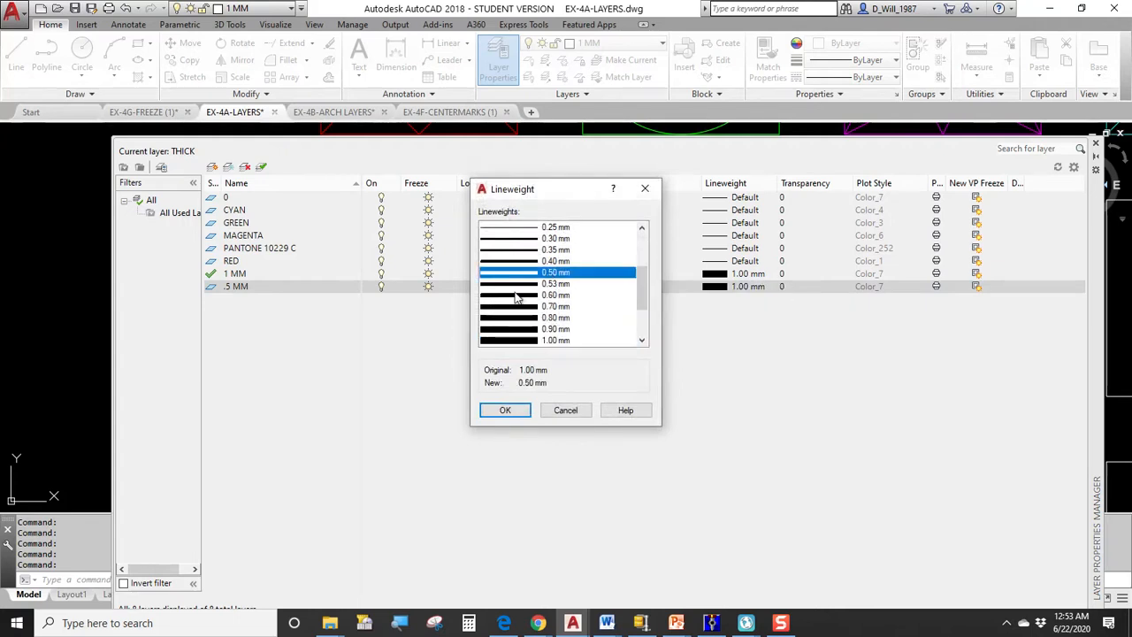
{"action": "left_click", "coordinate": [505, 411]}
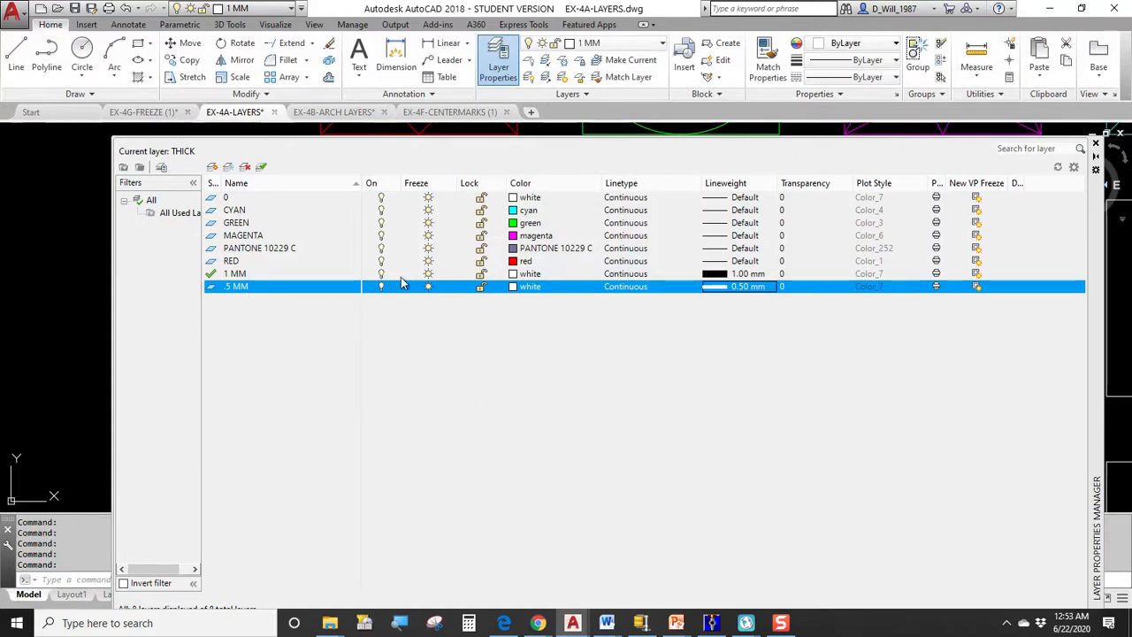
{"action": "left_click", "coordinate": [1095, 144]}
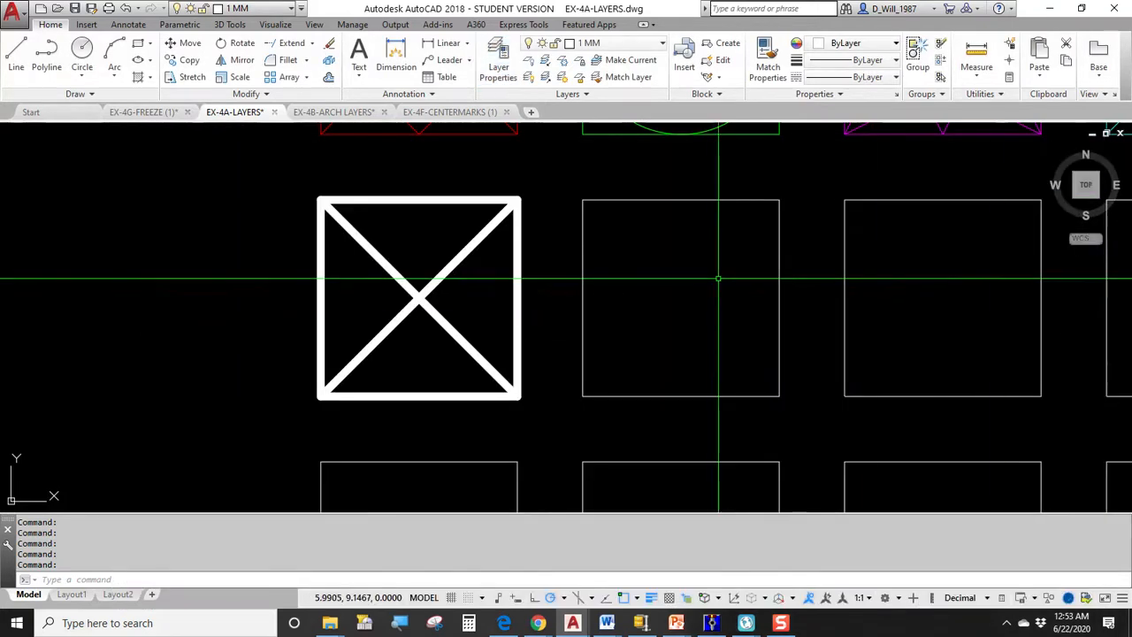
Step: Move the square beside the thick crossed square onto the .5 MM layer
{"action": "left_click", "coordinate": [681, 200]}
{"action": "left_click", "coordinate": [625, 46]}
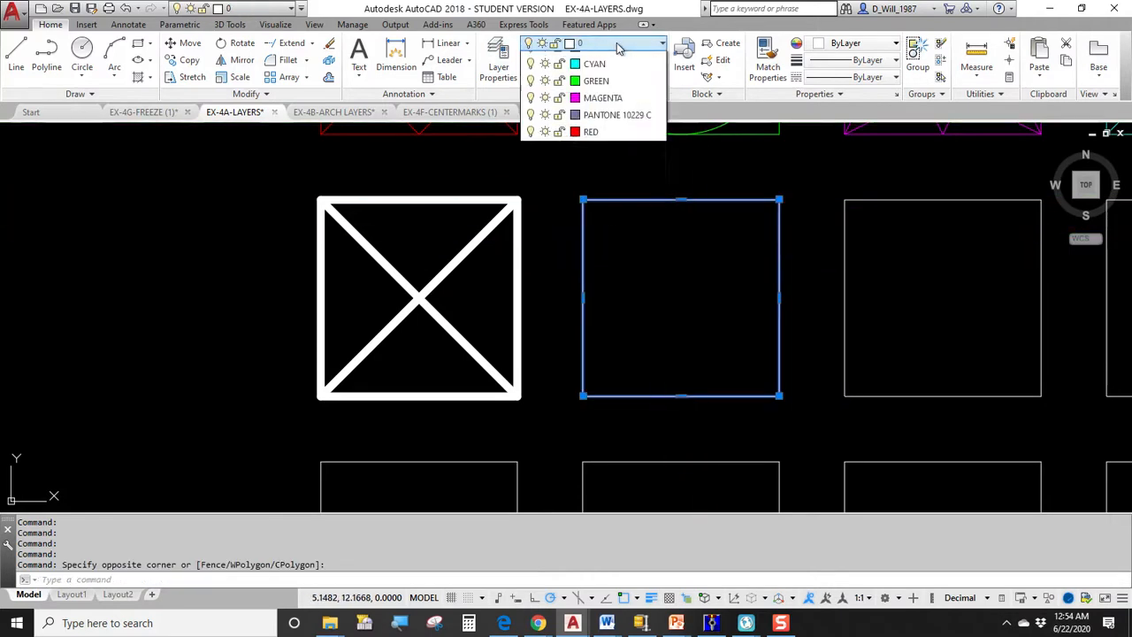
{"action": "left_click", "coordinate": [594, 94]}
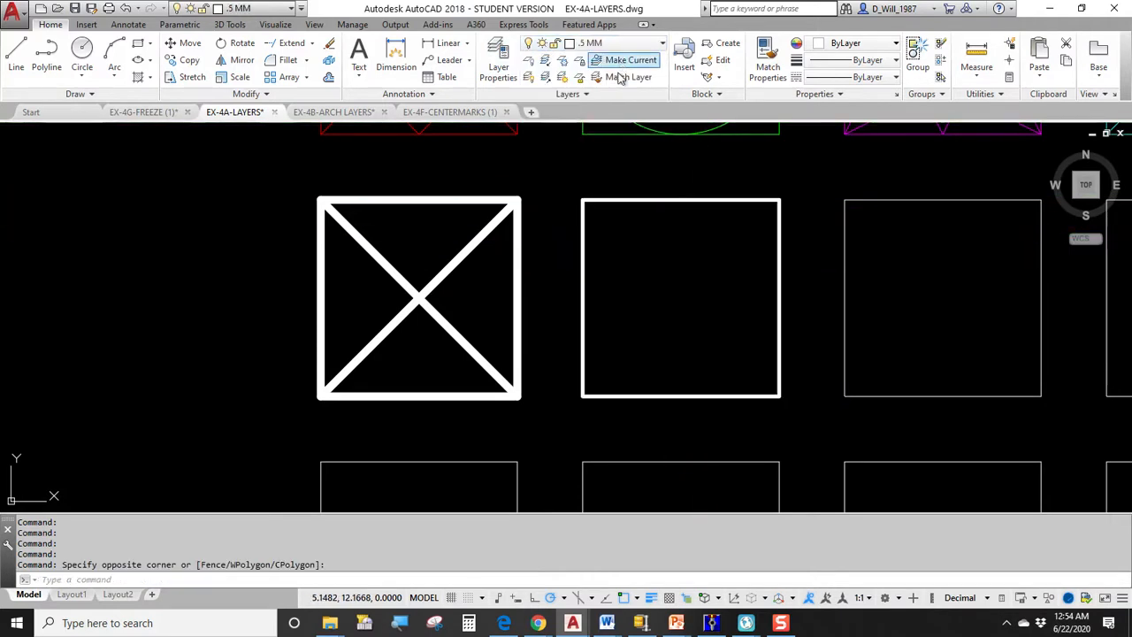
{"action": "key", "text": "Escape"}
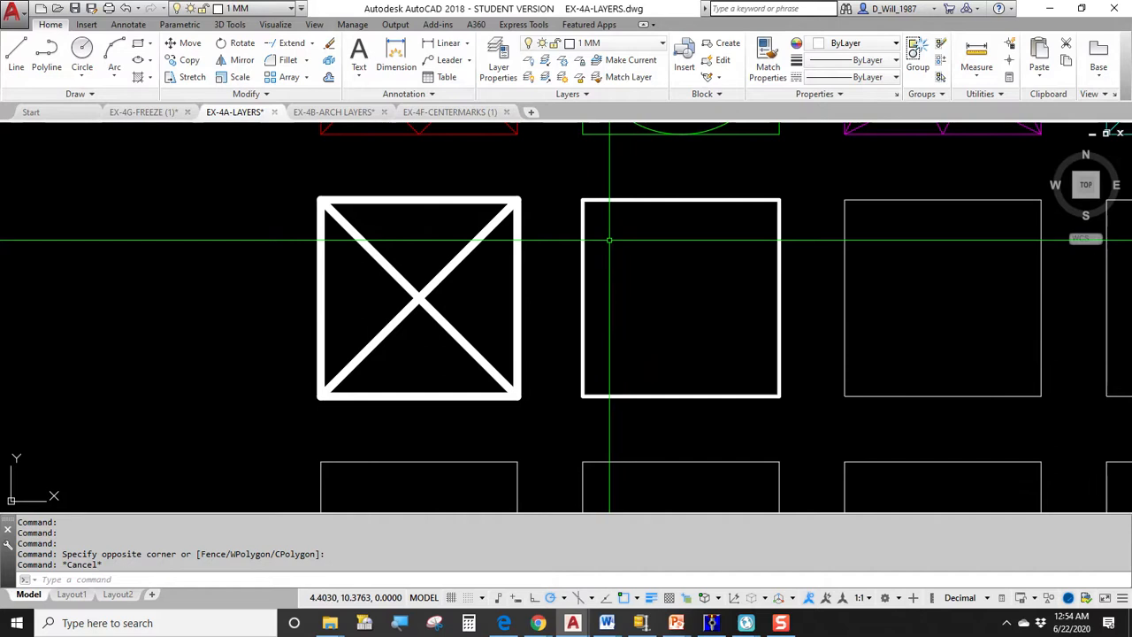
{"action": "type", "text": "L"}
{"action": "key", "text": "Return"}
{"action": "key", "text": "Escape"}
{"action": "key", "text": "Escape"}
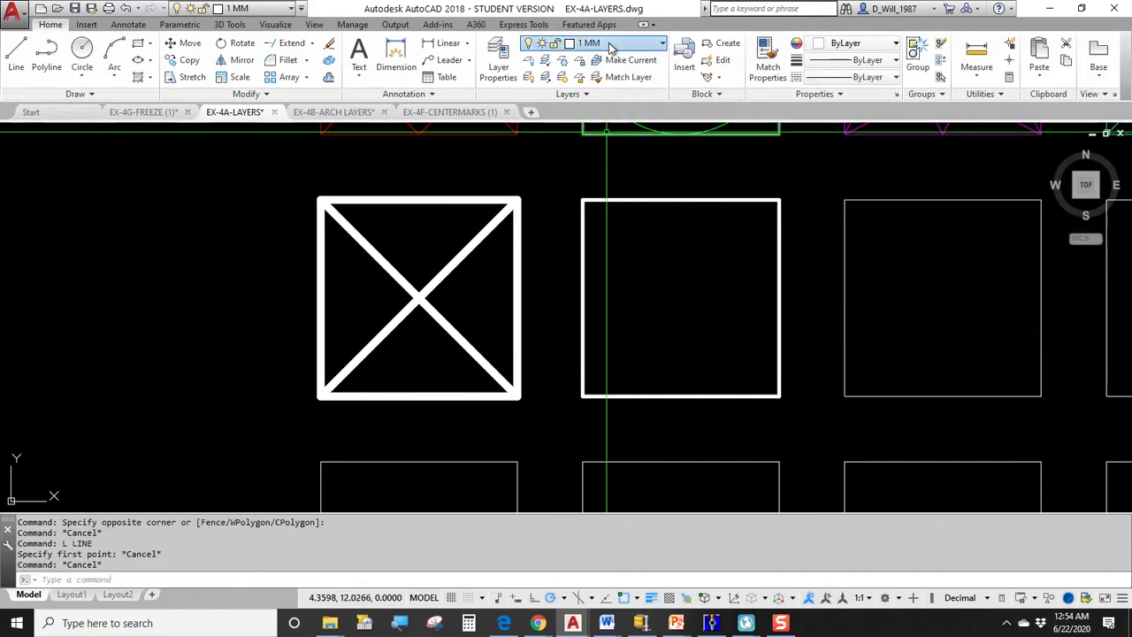
Step: Make the .5 MM layer current and draw a diamond of lines connecting the midpoints of the second square's sides
{"action": "left_click", "coordinate": [610, 44]}
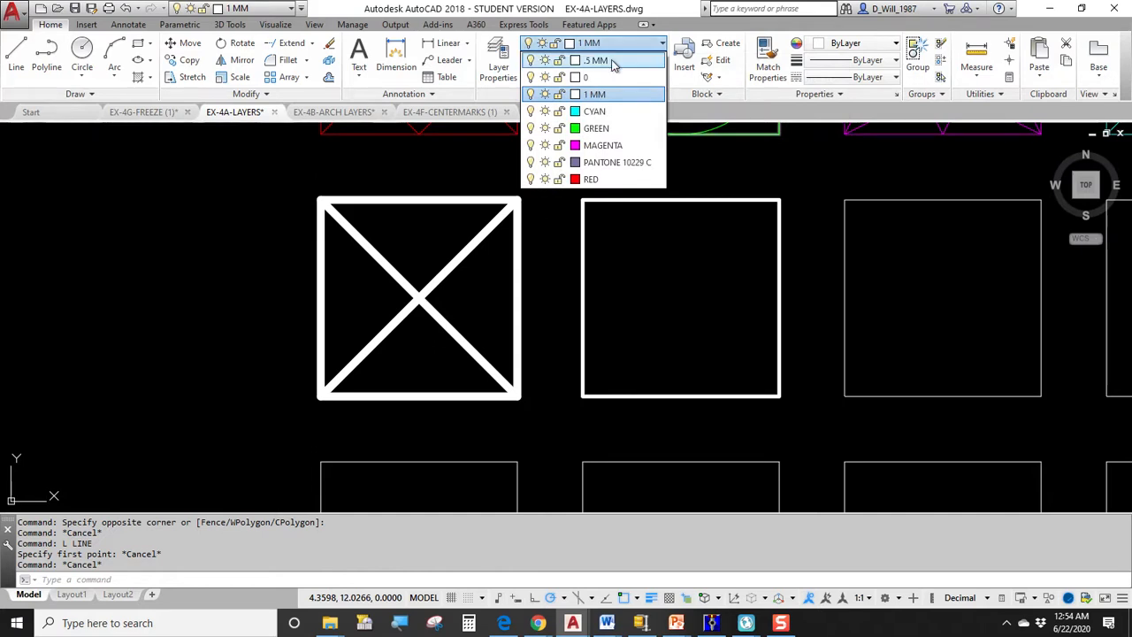
{"action": "left_click", "coordinate": [614, 61]}
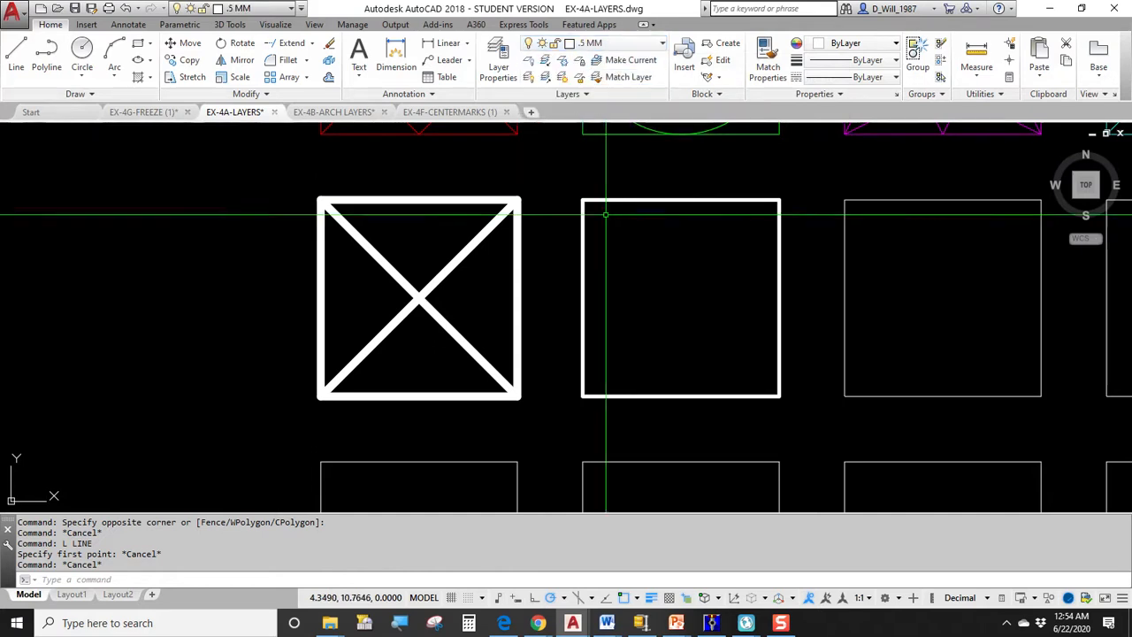
{"action": "type", "text": "l"}
{"action": "key", "text": "Return"}
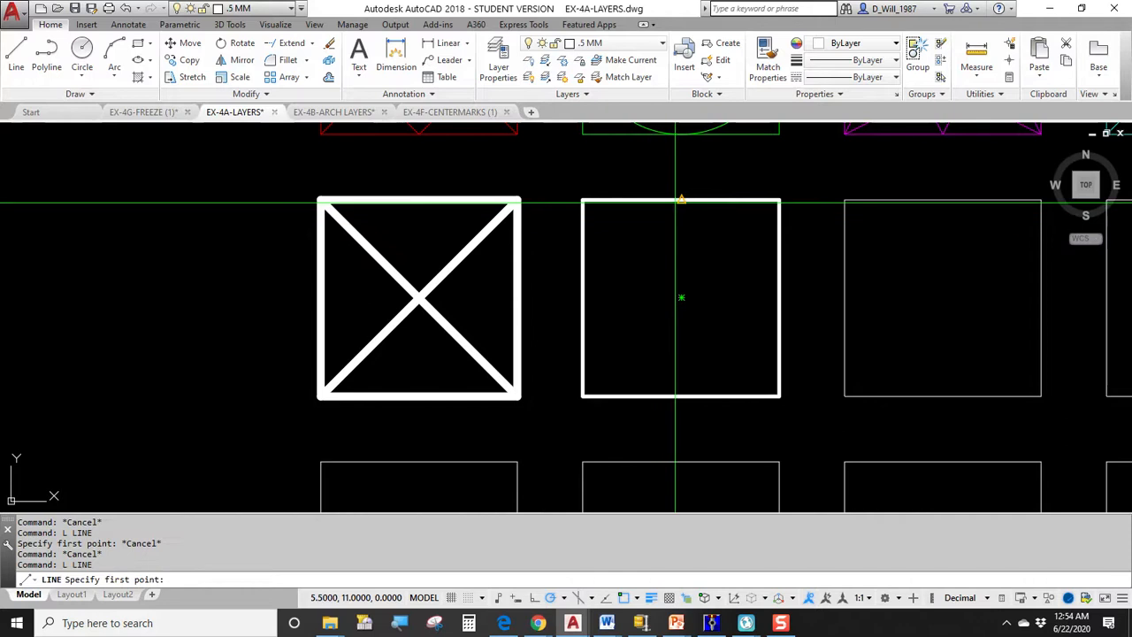
{"action": "left_click", "coordinate": [681, 202]}
{"action": "left_click", "coordinate": [584, 298]}
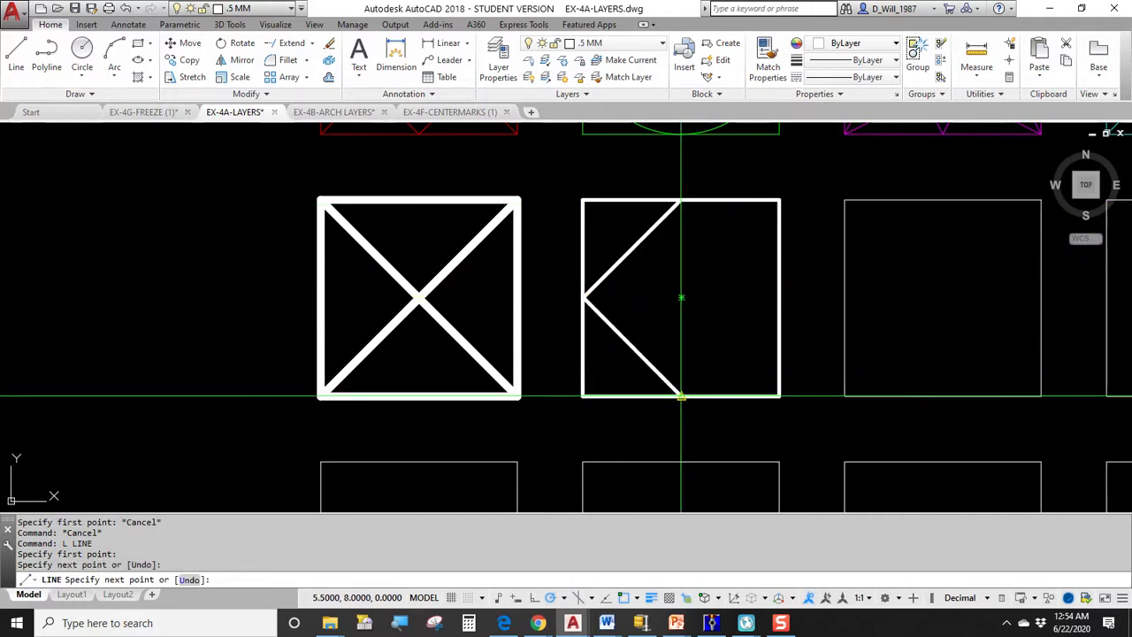
{"action": "left_click", "coordinate": [681, 395]}
{"action": "left_click", "coordinate": [778, 298]}
{"action": "left_click", "coordinate": [681, 201]}
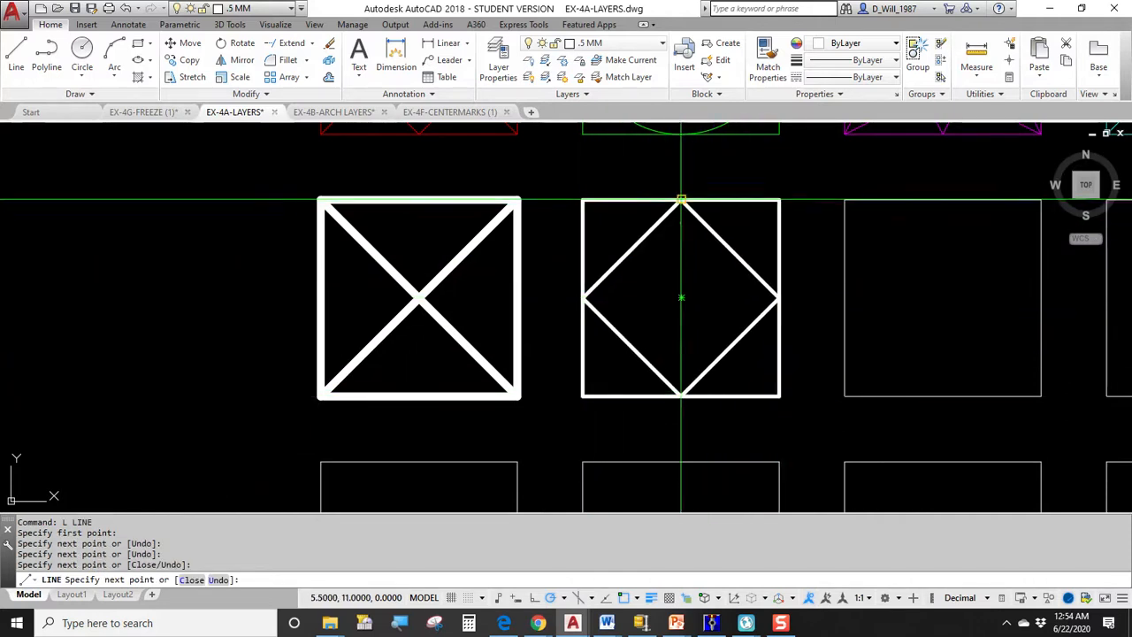
{"action": "key", "text": "Escape"}
Step: Draw a circle centred in the diamond with a radius of about 1.06, tangent to the diamond's sides
{"action": "left_click", "coordinate": [81, 53]}
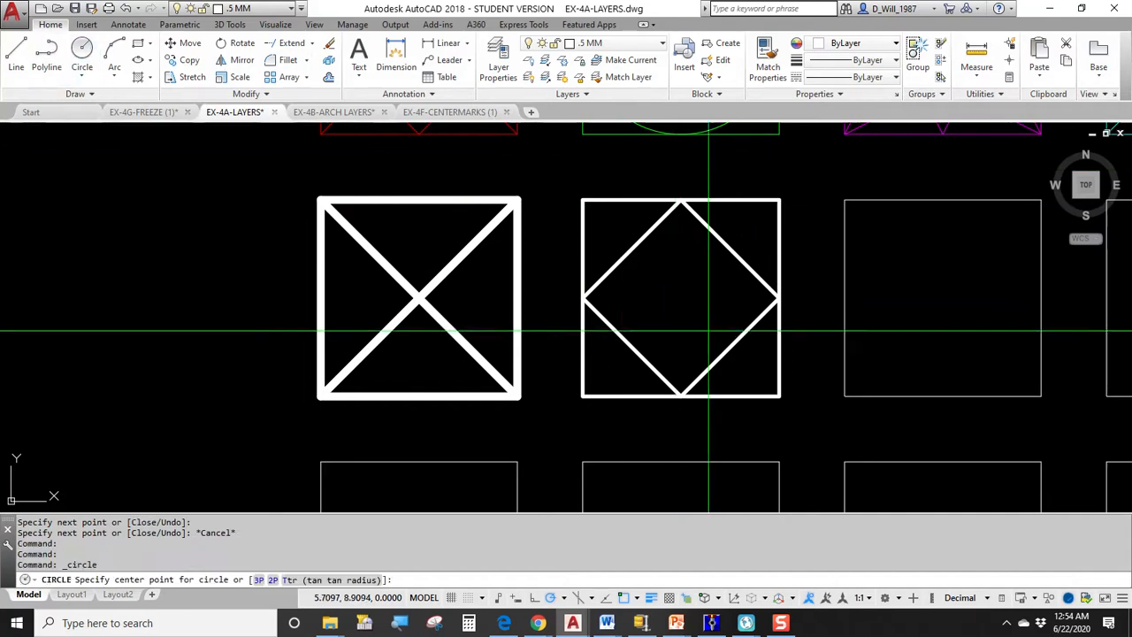
{"action": "left_click", "coordinate": [679, 297]}
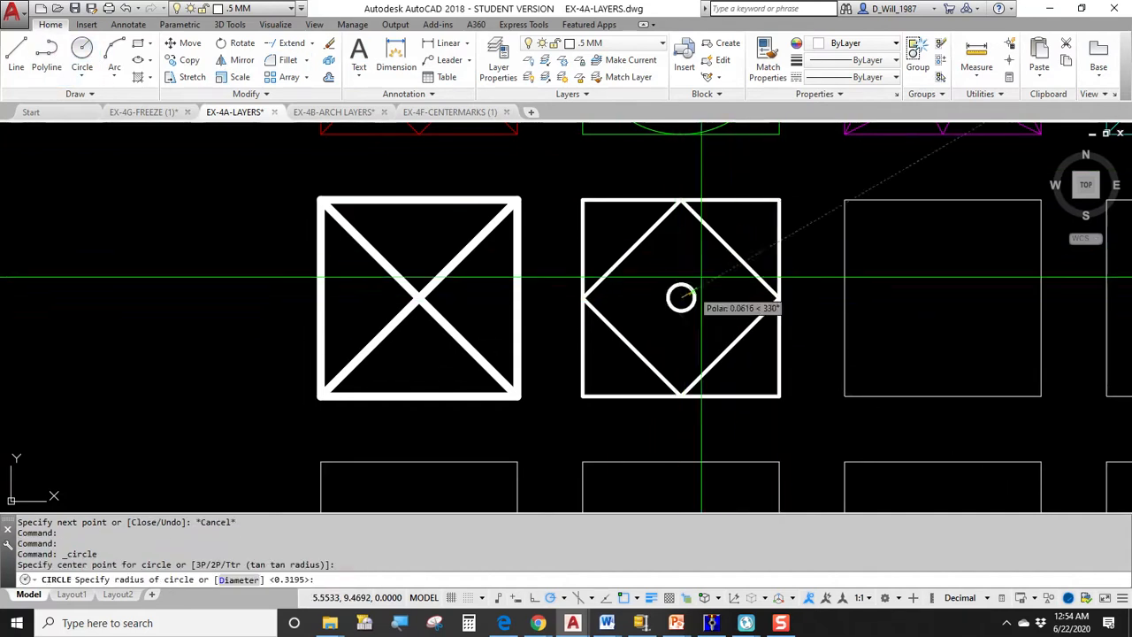
{"action": "left_click", "coordinate": [727, 251]}
{"action": "scroll", "coordinate": [594, 265], "scroll_direction": "down", "scroll_amount": 3}
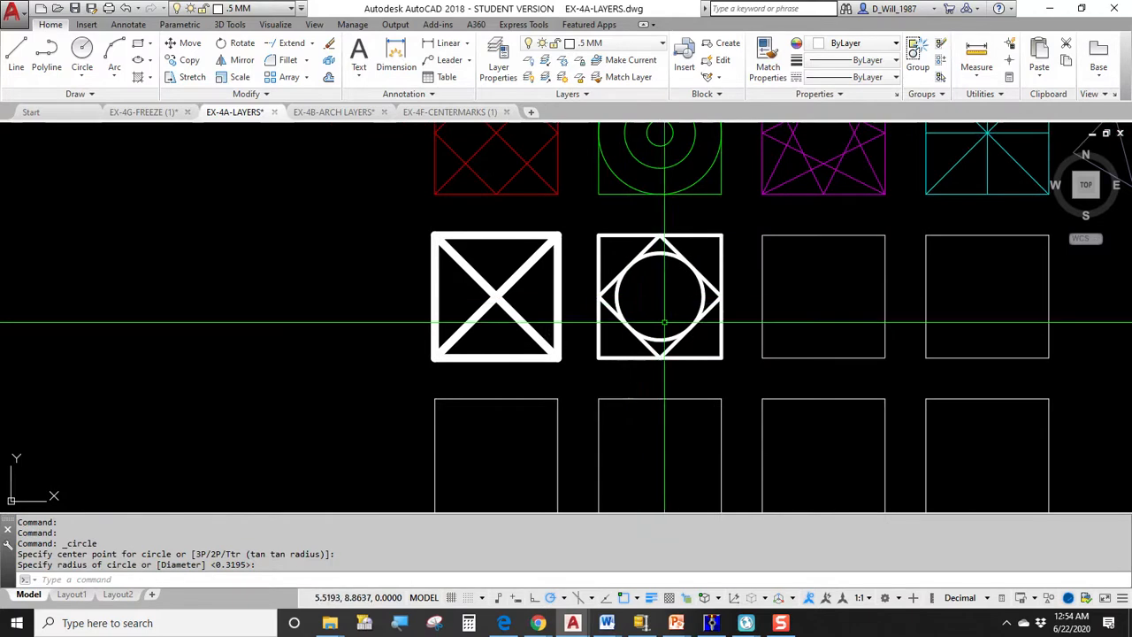
{"action": "middle_click_drag", "start_coordinate": [597, 322], "coordinate": [479, 339]}
{"action": "middle_click_drag", "start_coordinate": [626, 285], "coordinate": [539, 284]}
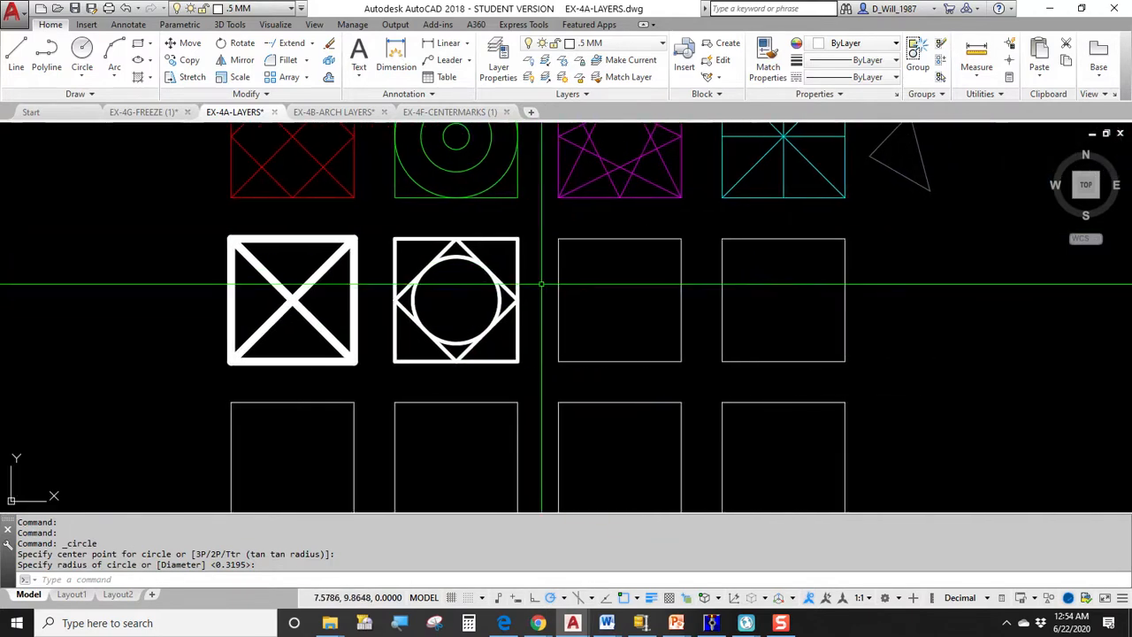
Step: Create a new layer based on the .5 MM layer and set its lineweight to 1.40 mm
{"action": "left_click", "coordinate": [500, 63]}
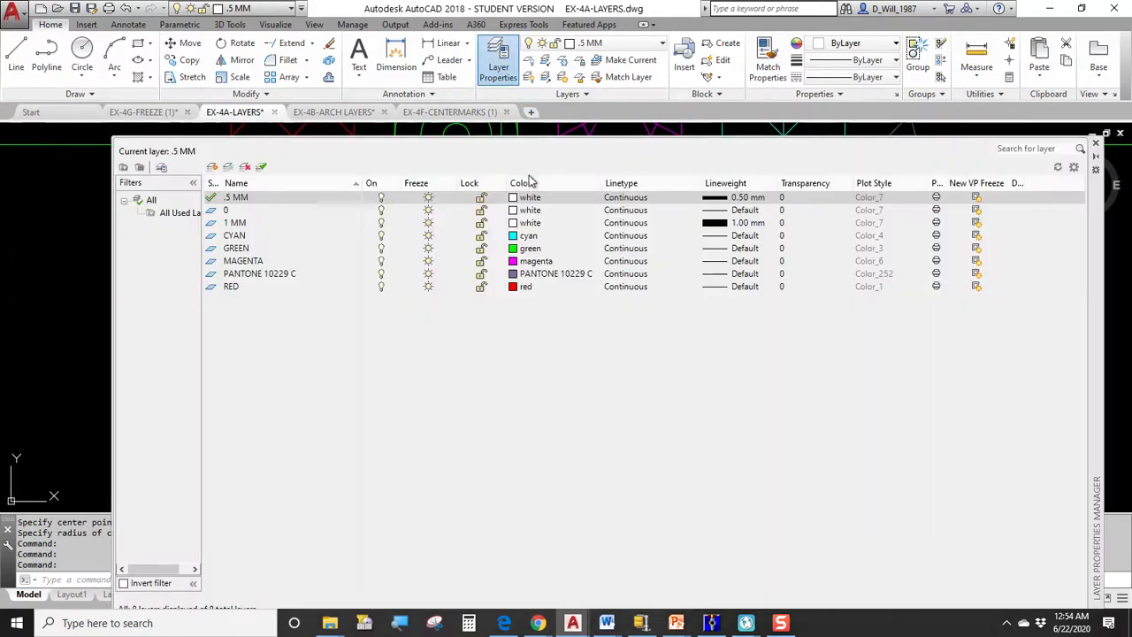
{"action": "left_click", "coordinate": [212, 167]}
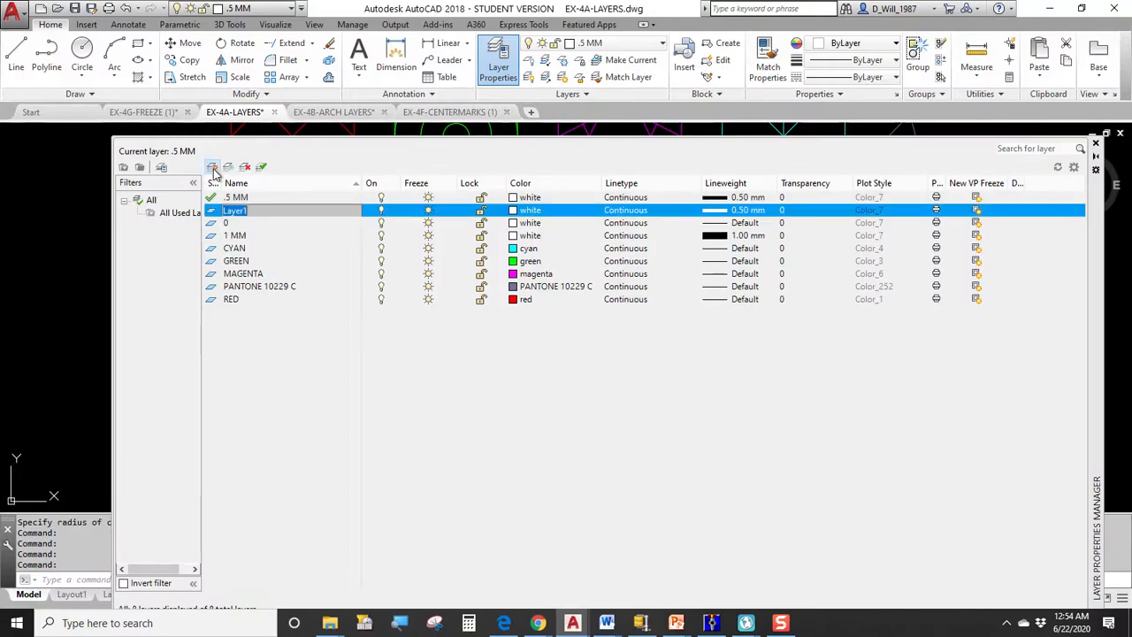
{"action": "left_click", "coordinate": [747, 211]}
{"action": "left_click_drag", "start_coordinate": [643, 270], "coordinate": [644, 254]}
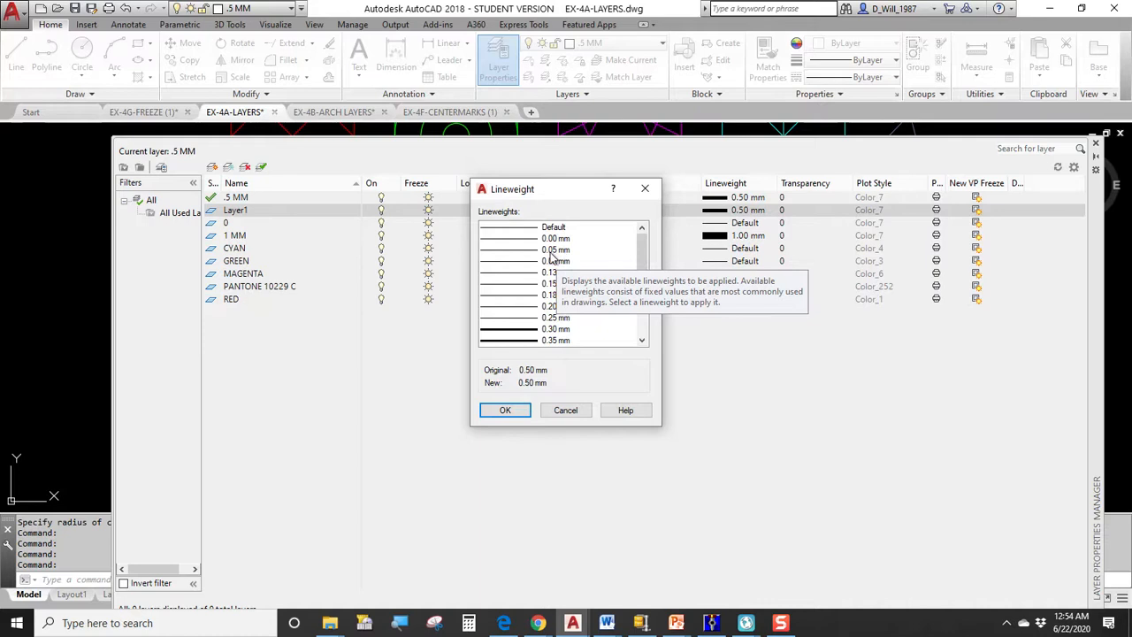
{"action": "left_click_drag", "start_coordinate": [645, 257], "coordinate": [644, 327]}
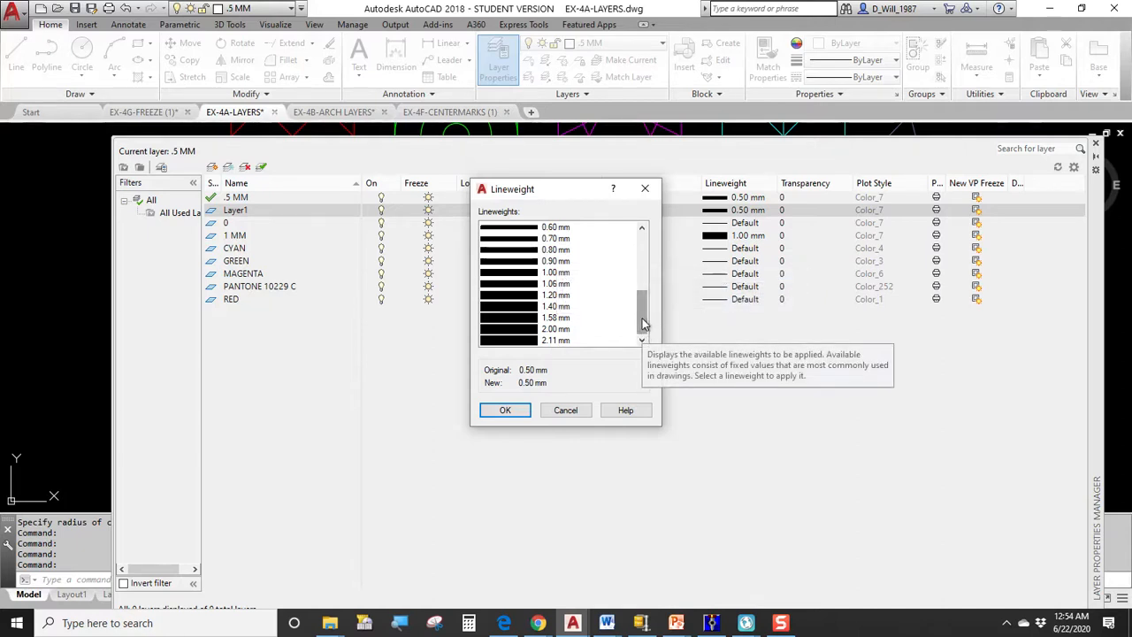
{"action": "left_click_drag", "start_coordinate": [643, 324], "coordinate": [648, 245]}
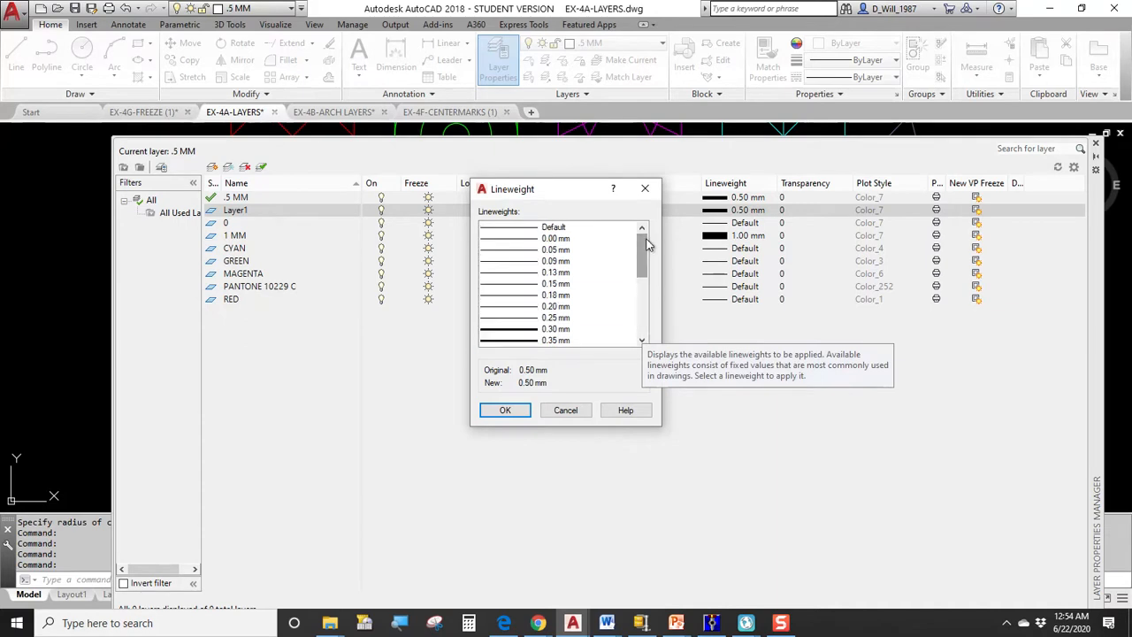
{"action": "left_click", "coordinate": [567, 240]}
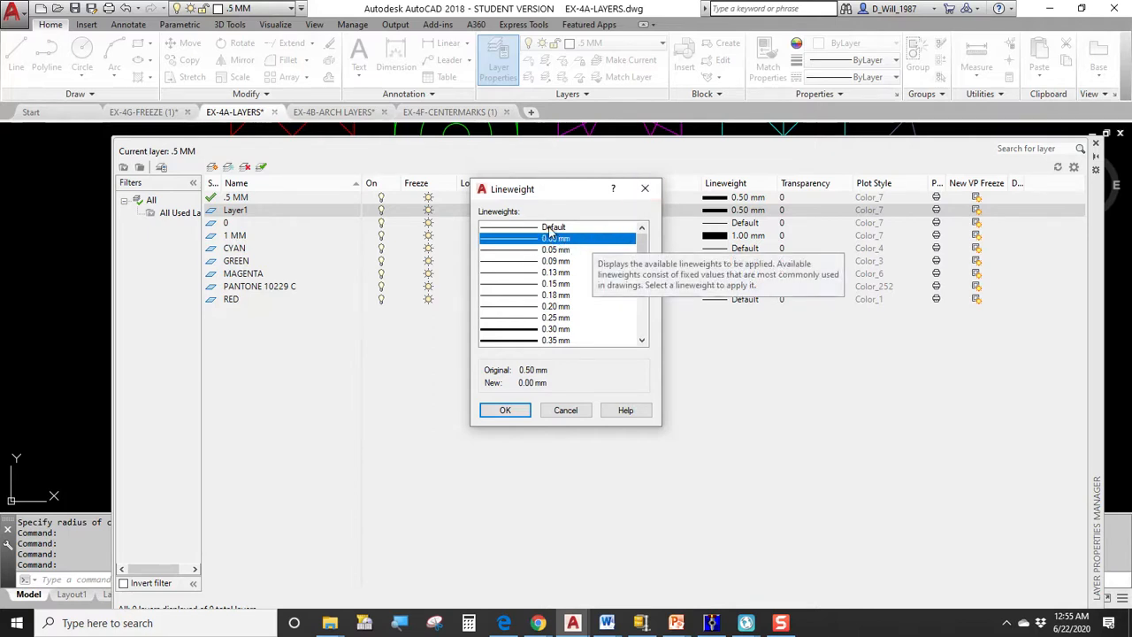
{"action": "left_click", "coordinate": [552, 228]}
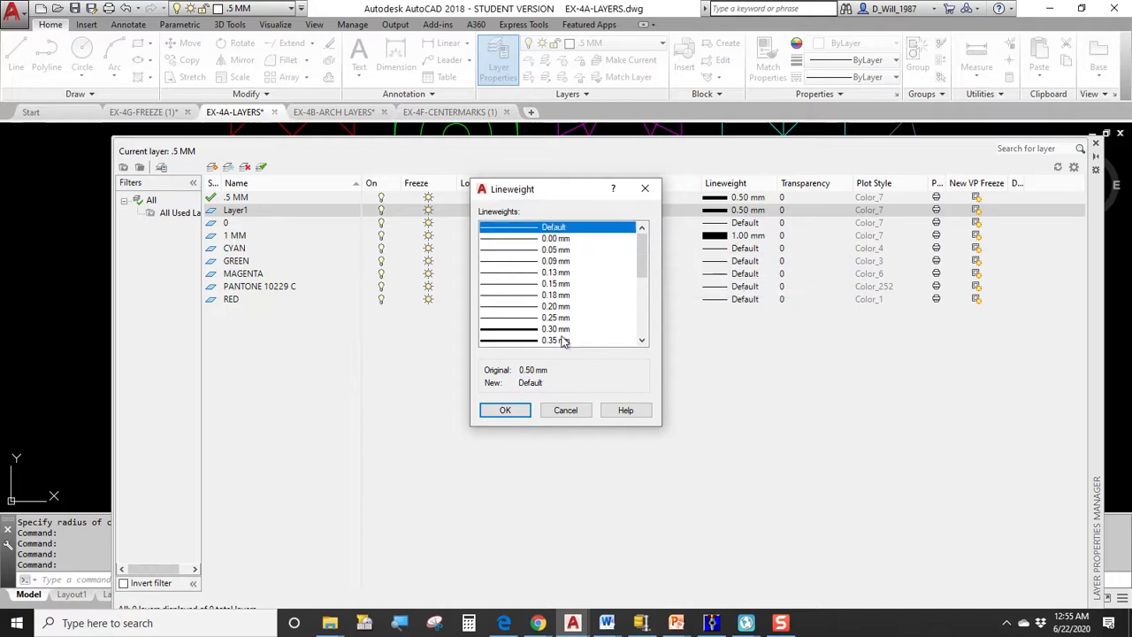
{"action": "scroll", "coordinate": [566, 296], "scroll_direction": "down", "scroll_amount": 4}
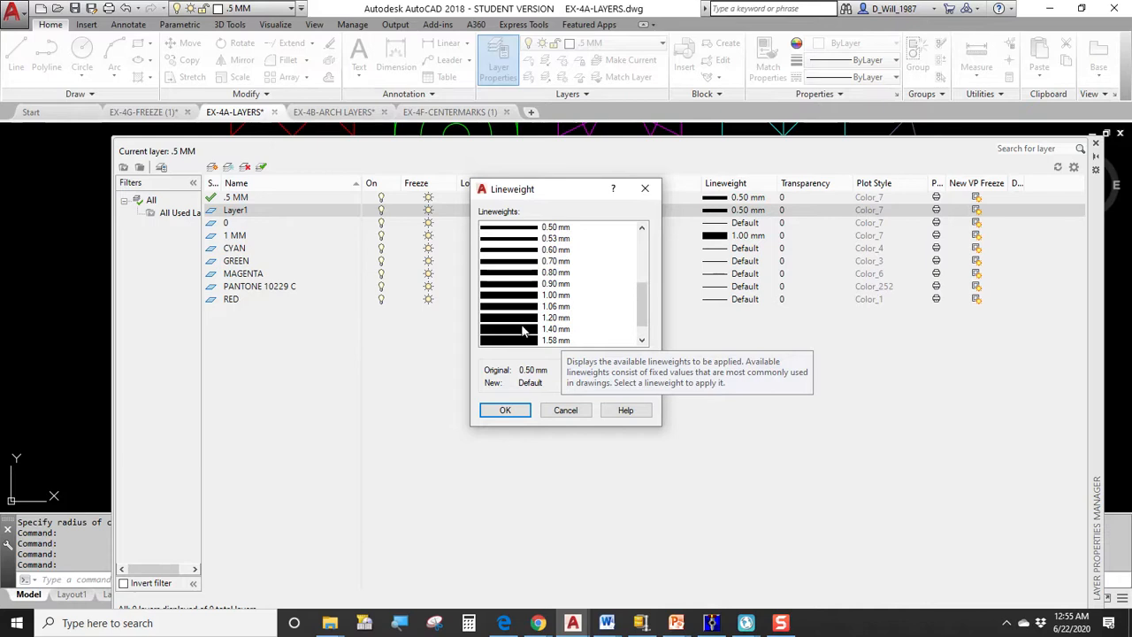
{"action": "left_click", "coordinate": [521, 329]}
{"action": "left_click", "coordinate": [514, 410]}
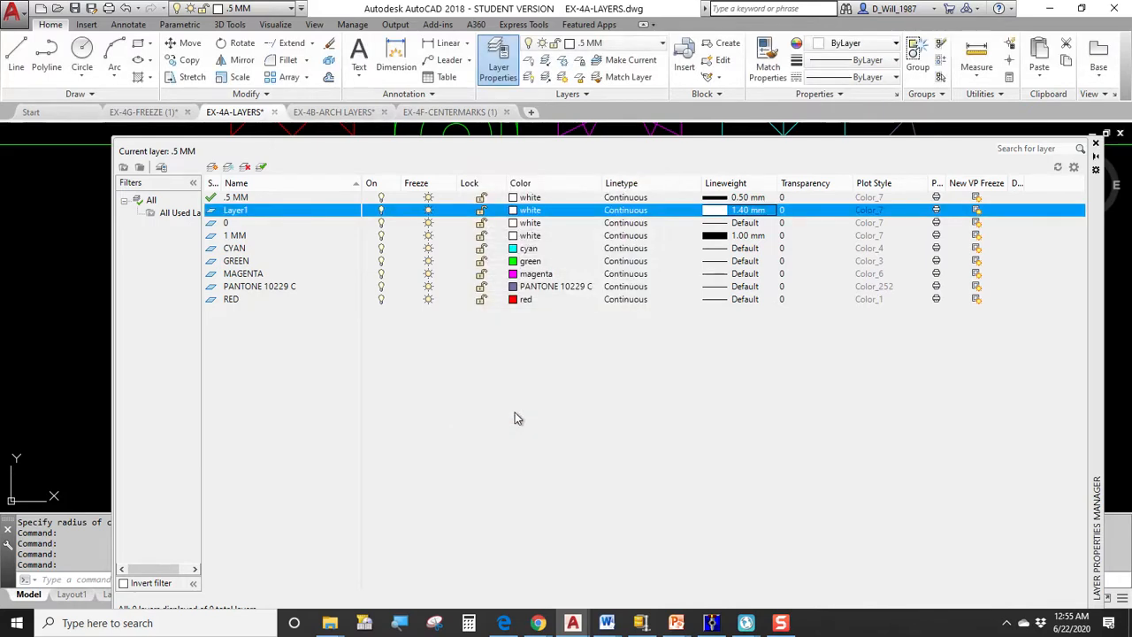
Step: Name the new 1.40 mm layer 1.4 MM, make it current and close the layer properties
{"action": "left_click", "coordinate": [252, 213]}
{"action": "type", "text": "1.4 MM"}
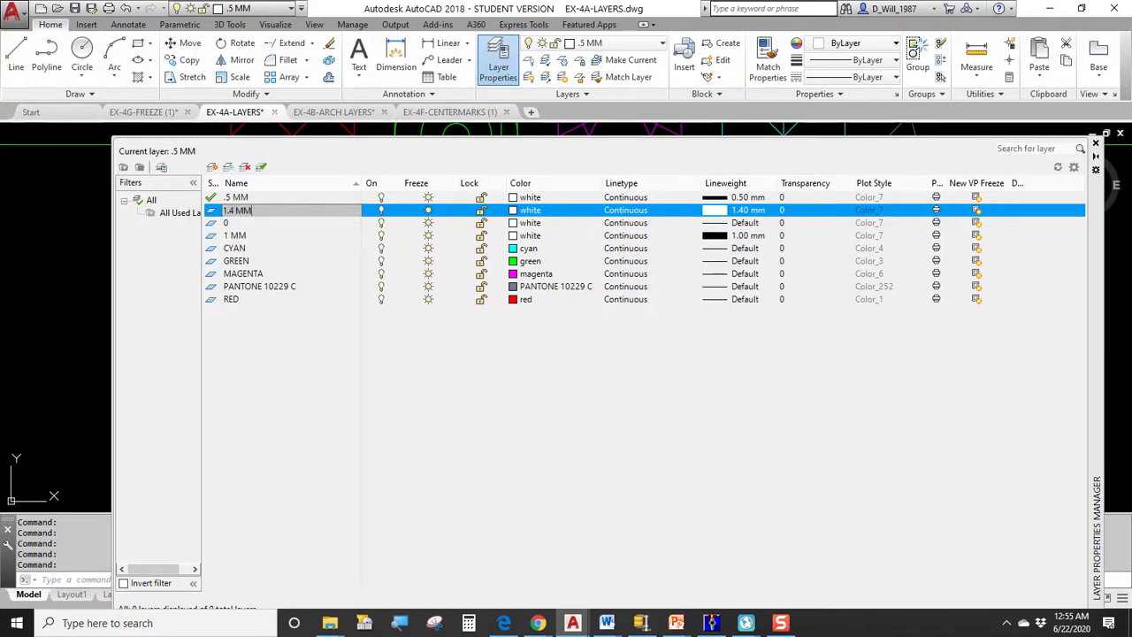
{"action": "key", "text": "Return"}
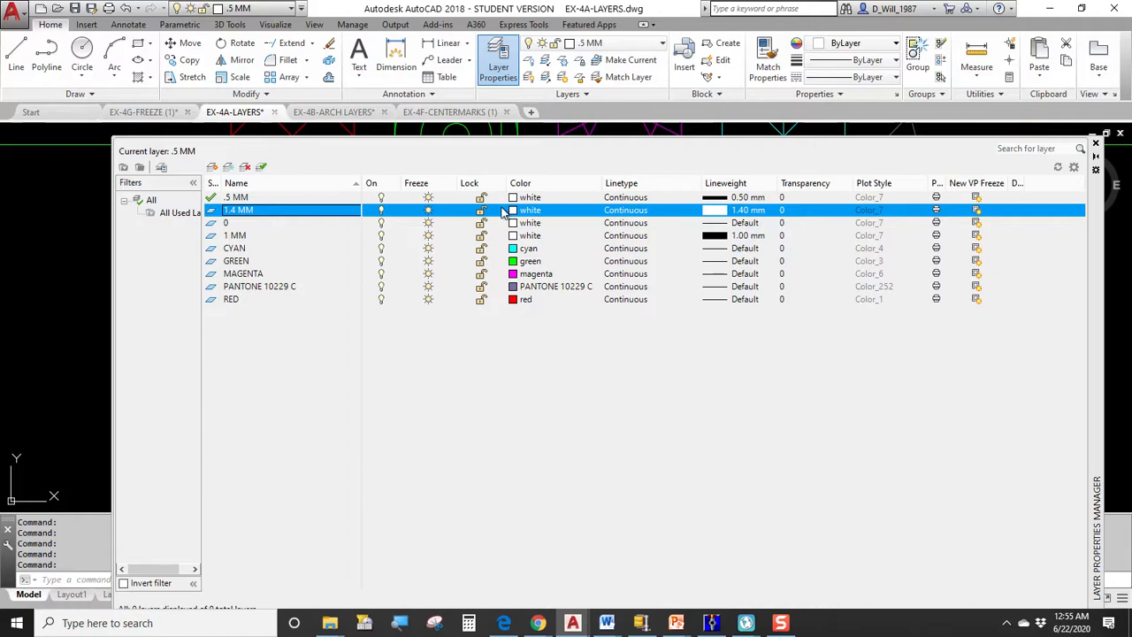
{"action": "double_click", "coordinate": [248, 210]}
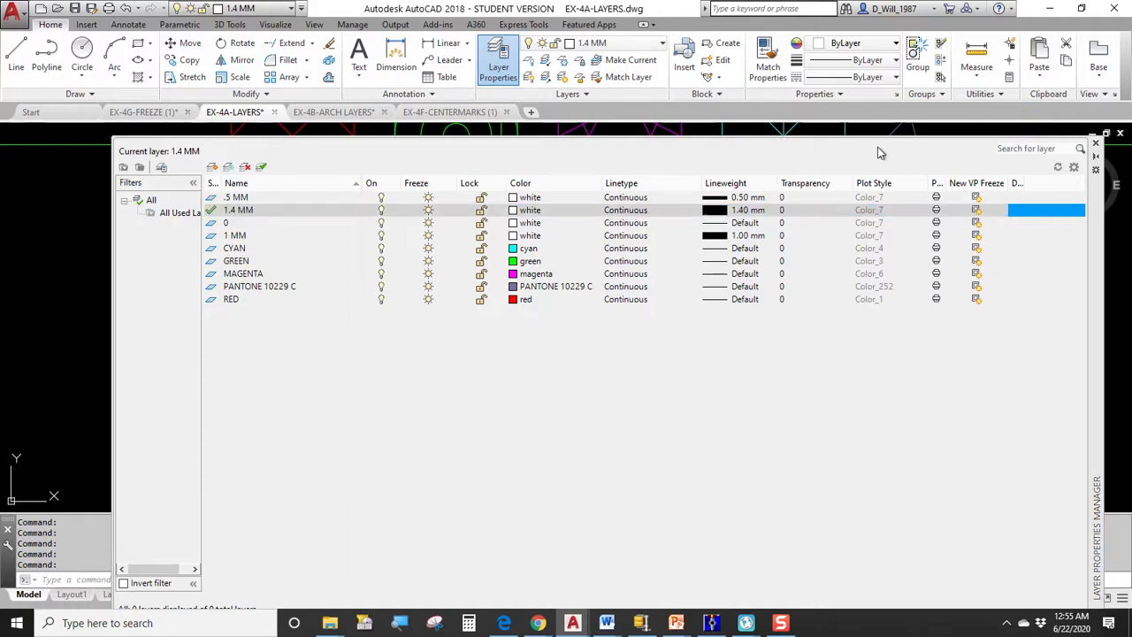
{"action": "left_click", "coordinate": [1096, 143]}
Step: Move the third square in the lineweight row onto the 1.4 MM layer
{"action": "middle_click_drag", "start_coordinate": [769, 277], "coordinate": [707, 284]}
{"action": "left_click", "coordinate": [627, 229]}
{"action": "left_click", "coordinate": [523, 351]}
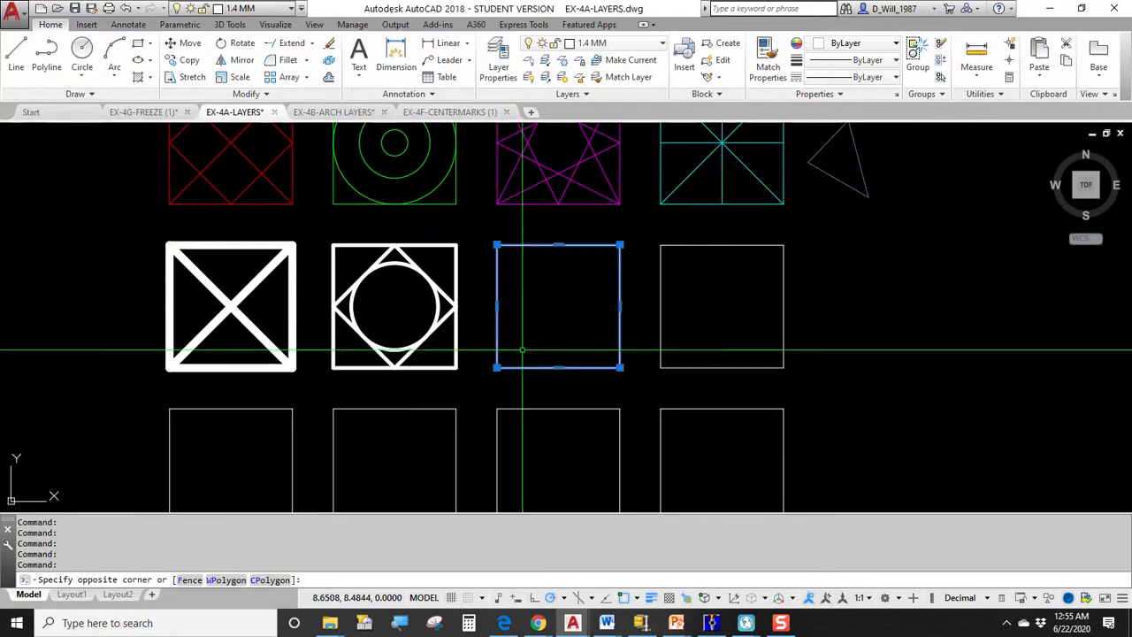
{"action": "left_click", "coordinate": [617, 51]}
{"action": "left_click", "coordinate": [611, 114]}
{"action": "key", "text": "Escape"}
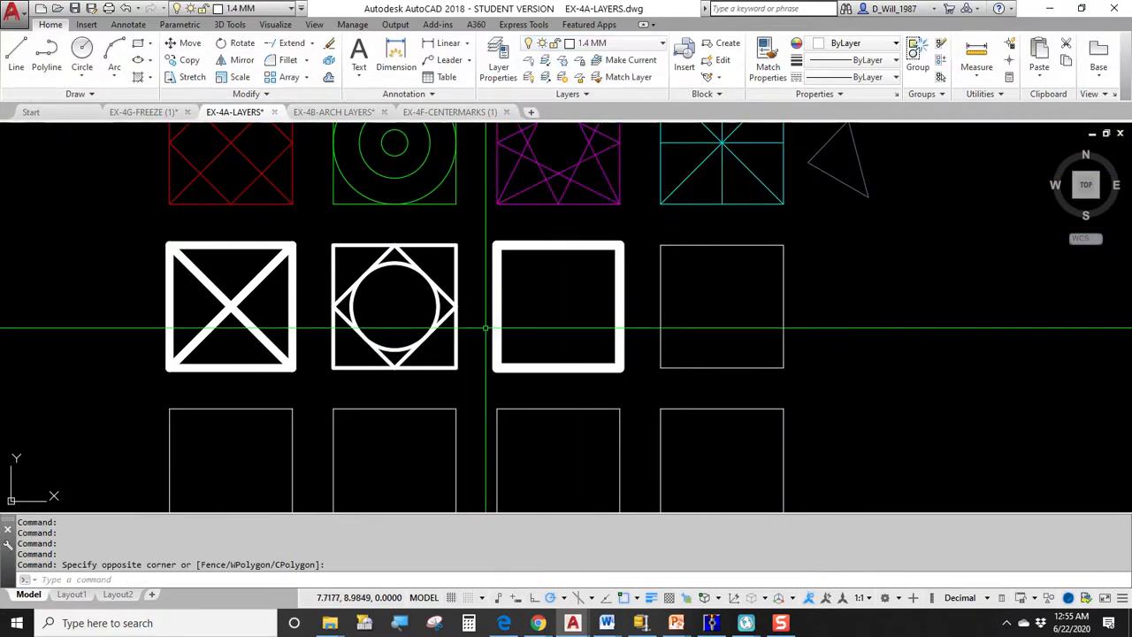
Step: Draw a circle centred in the third square with its radius reaching the midpoint of the square's upper side
{"action": "type", "text": "c"}
{"action": "key", "text": "Return"}
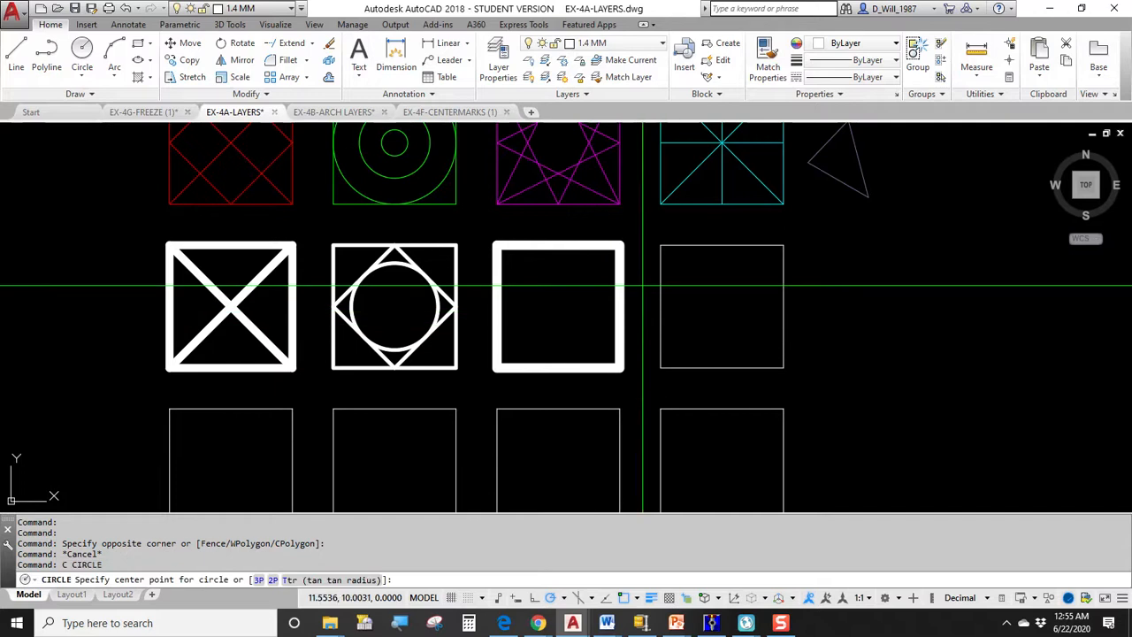
{"action": "left_click", "coordinate": [557, 306]}
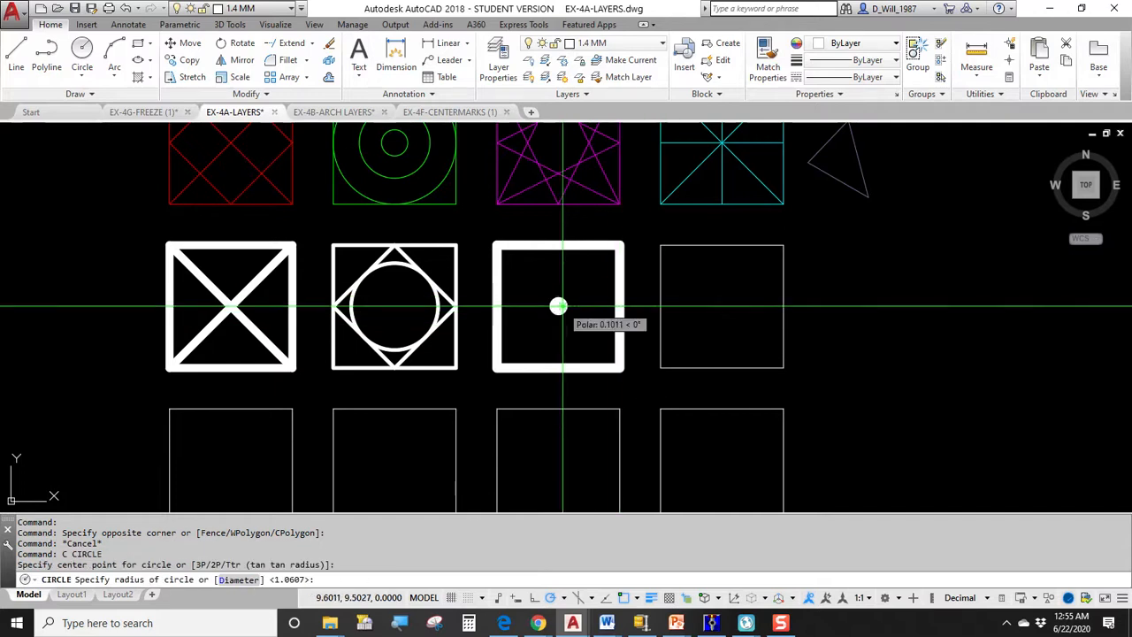
{"action": "left_click", "coordinate": [557, 245]}
{"action": "scroll", "coordinate": [548, 323], "scroll_direction": "up", "scroll_amount": 2}
{"action": "mouse_move", "coordinate": [534, 344]}
{"action": "middle_mouse_down"}
{"action": "mouse_move", "coordinate": [704, 313]}
{"action": "mouse_move", "coordinate": [605, 342]}
{"action": "middle_mouse_up"}
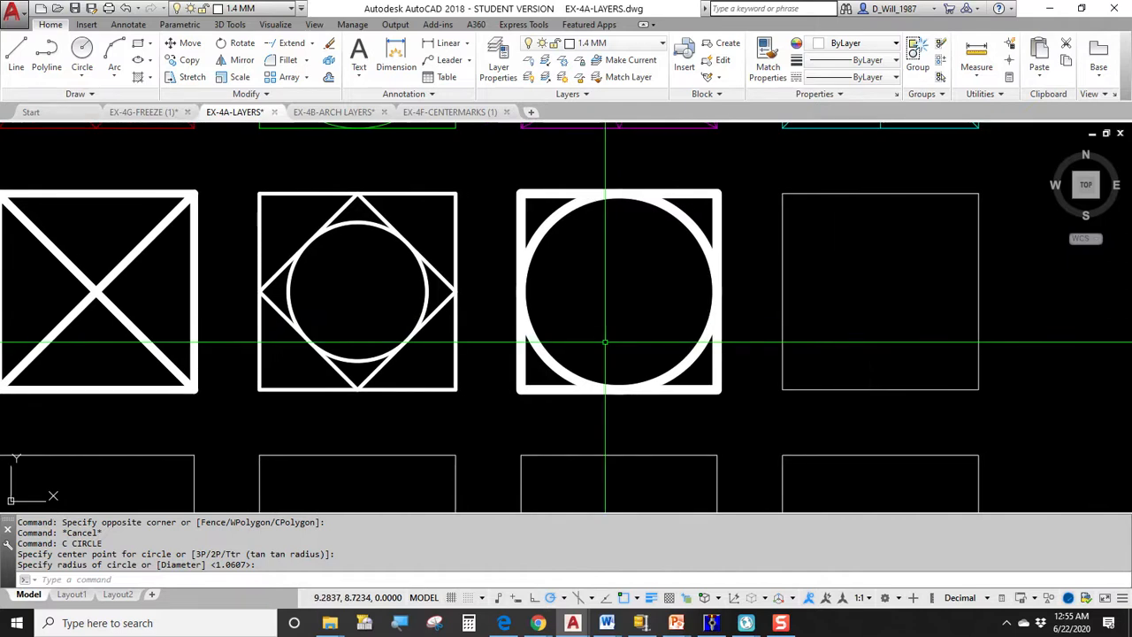
Step: Create a new layer based on the 1.4 MM layer and name it 2.11 COLOR
{"action": "left_click", "coordinate": [502, 68]}
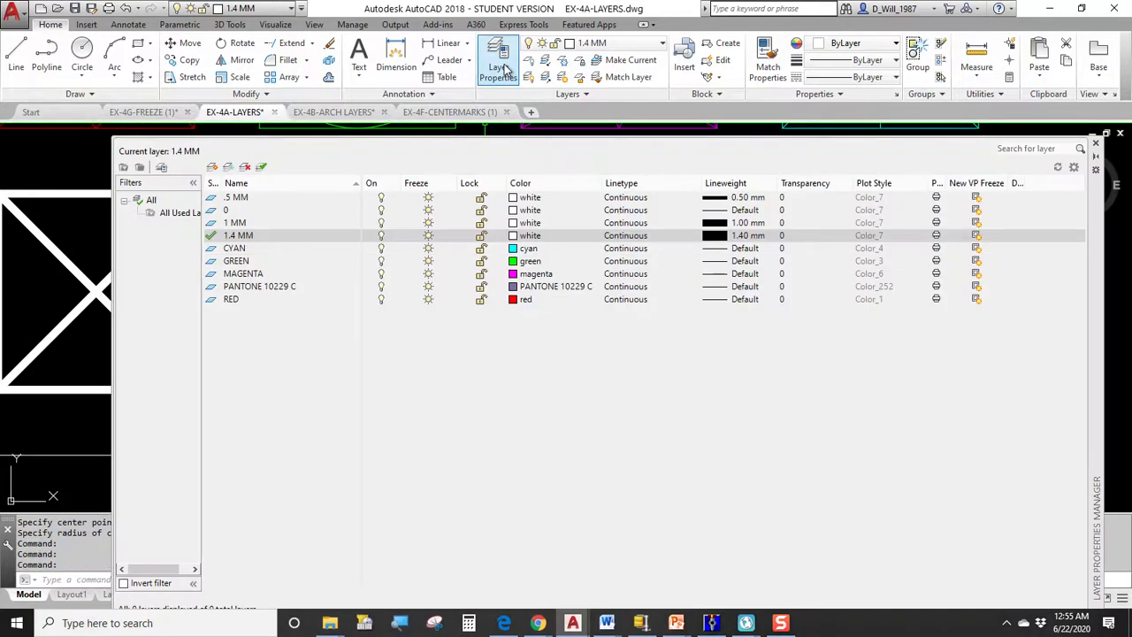
{"action": "left_click", "coordinate": [212, 168]}
{"action": "type", "text": "2"}
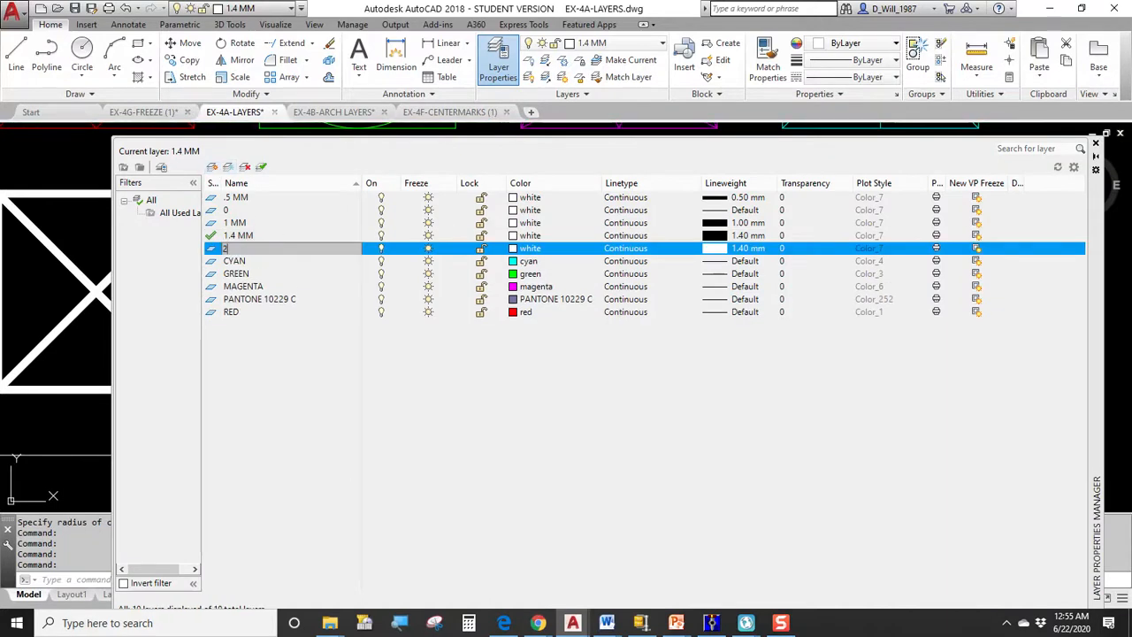
{"action": "type", "text": ".11 COLOR"}
{"action": "key", "text": "Return"}
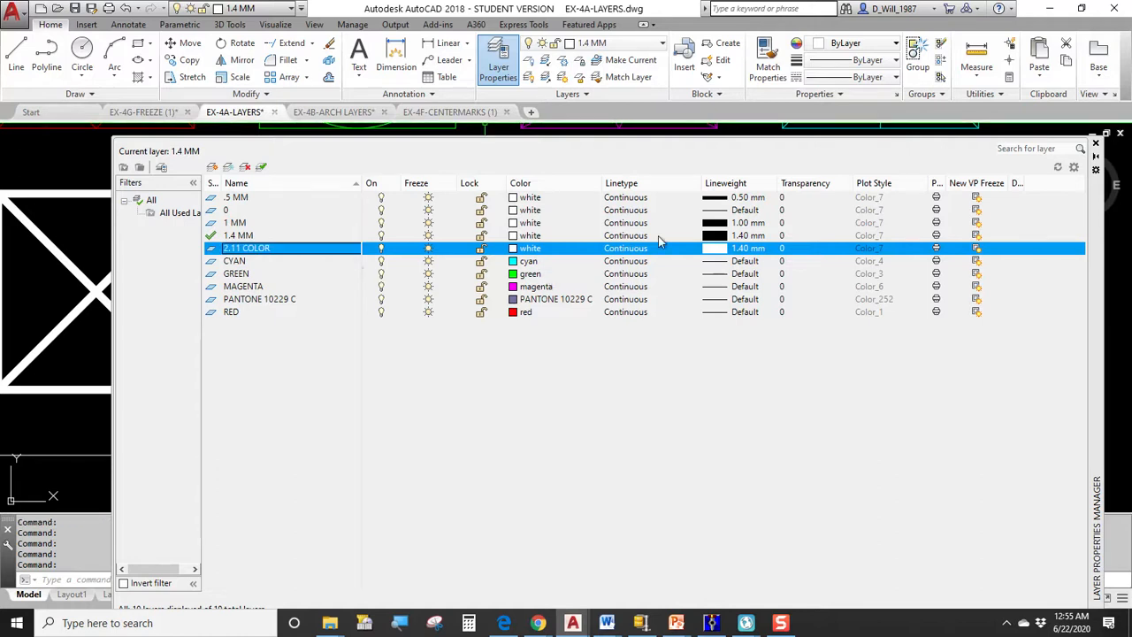
Step: Set the 2.11 COLOR layer's lineweight to 2.11 mm
{"action": "left_click", "coordinate": [745, 249]}
{"action": "scroll", "coordinate": [559, 301], "scroll_direction": "down", "scroll_amount": 1}
{"action": "left_click", "coordinate": [559, 341]}
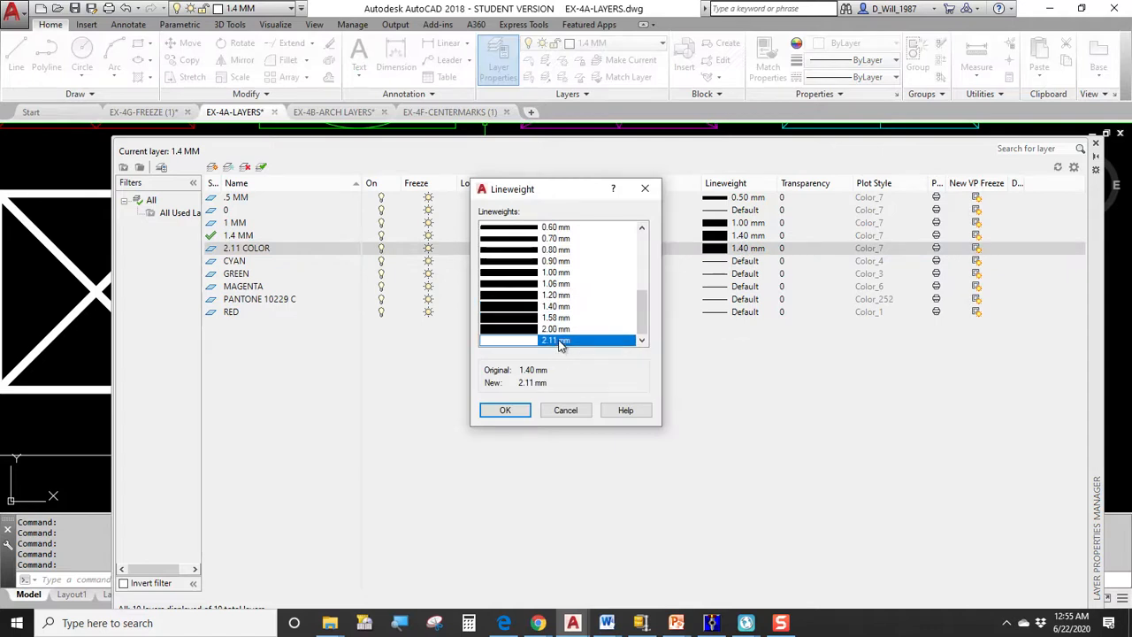
{"action": "left_click", "coordinate": [515, 409]}
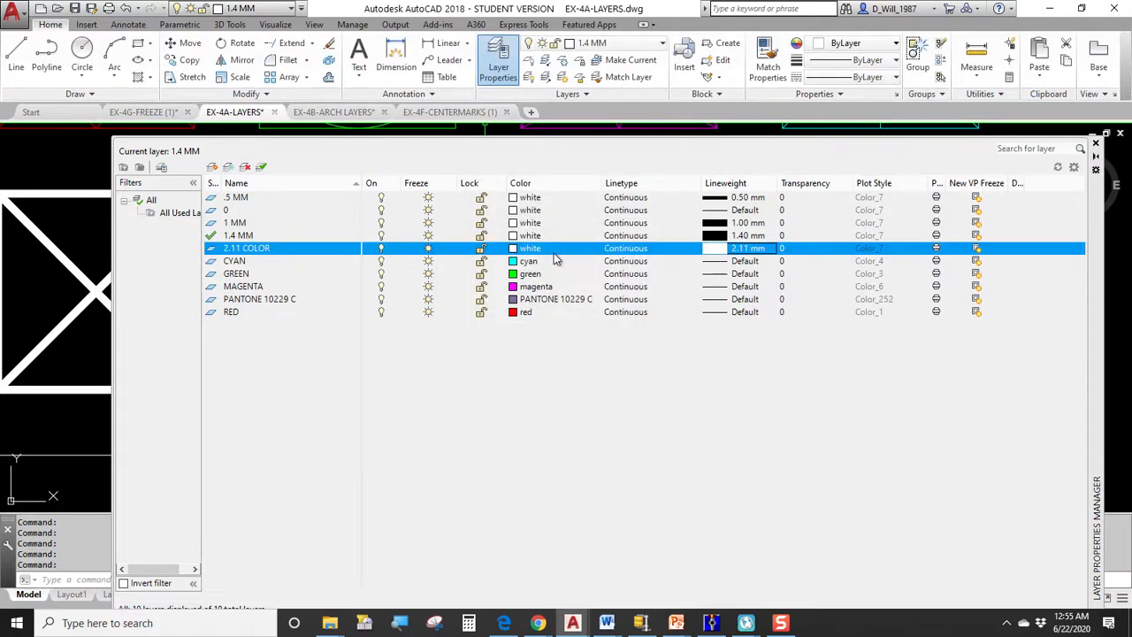
Step: Set the 2.11 COLOR layer's color to index 140 and make it the current layer
{"action": "left_click", "coordinate": [519, 250]}
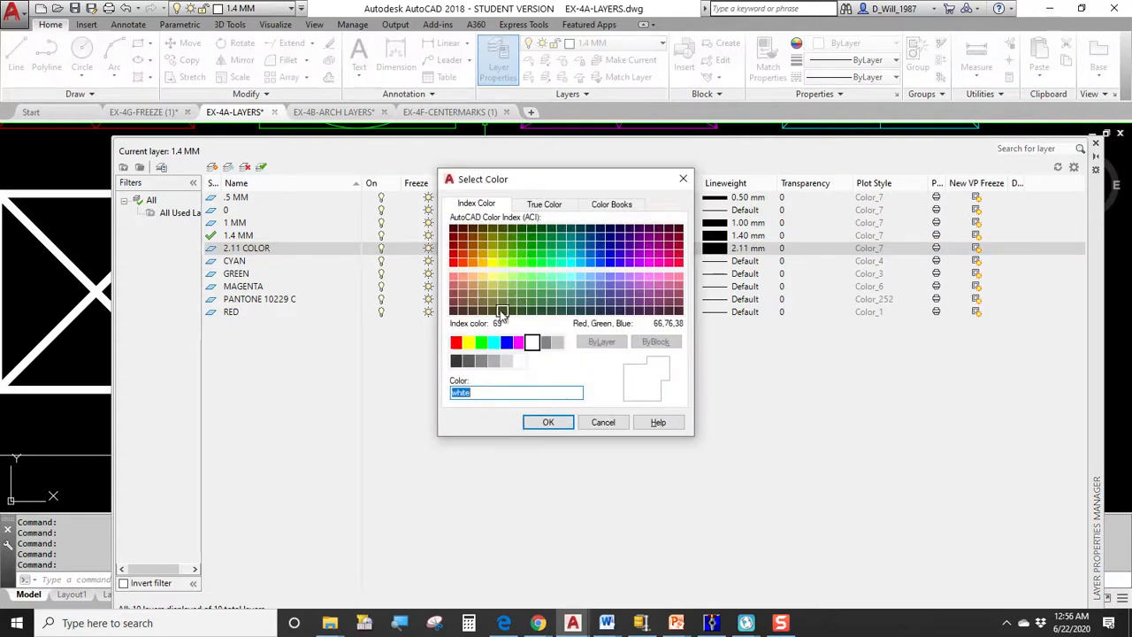
{"action": "left_click", "coordinate": [587, 268]}
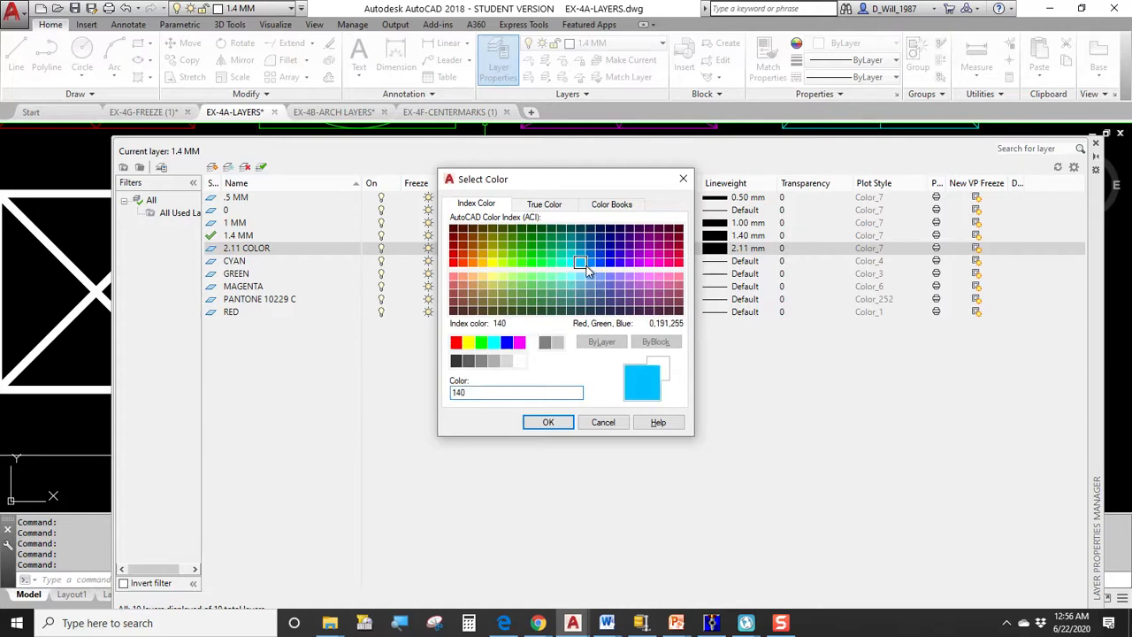
{"action": "left_click", "coordinate": [541, 423]}
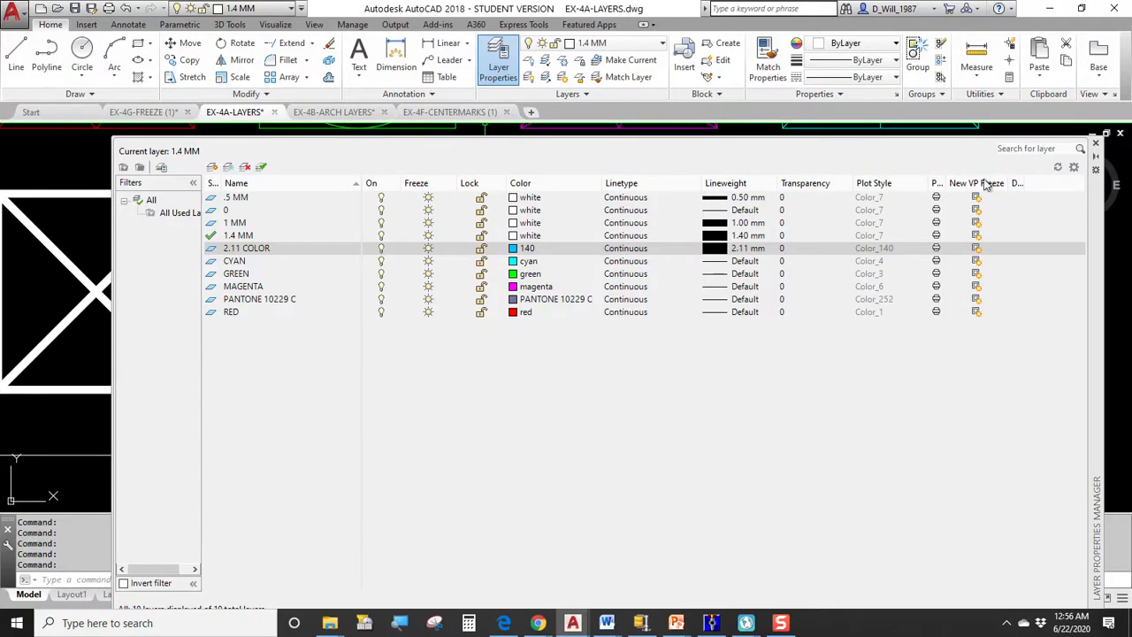
{"action": "double_click", "coordinate": [248, 247]}
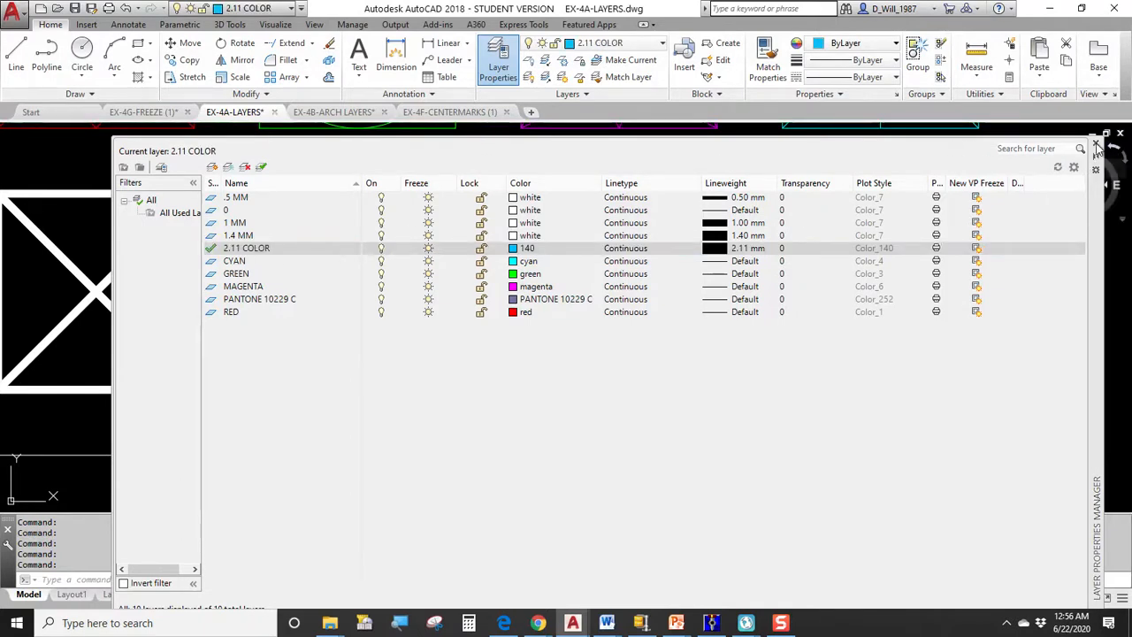
{"action": "left_click", "coordinate": [1096, 145]}
Step: Move the fourth square in the lineweight row onto the 2.11 COLOR layer
{"action": "left_click", "coordinate": [840, 184]}
{"action": "left_click", "coordinate": [772, 229]}
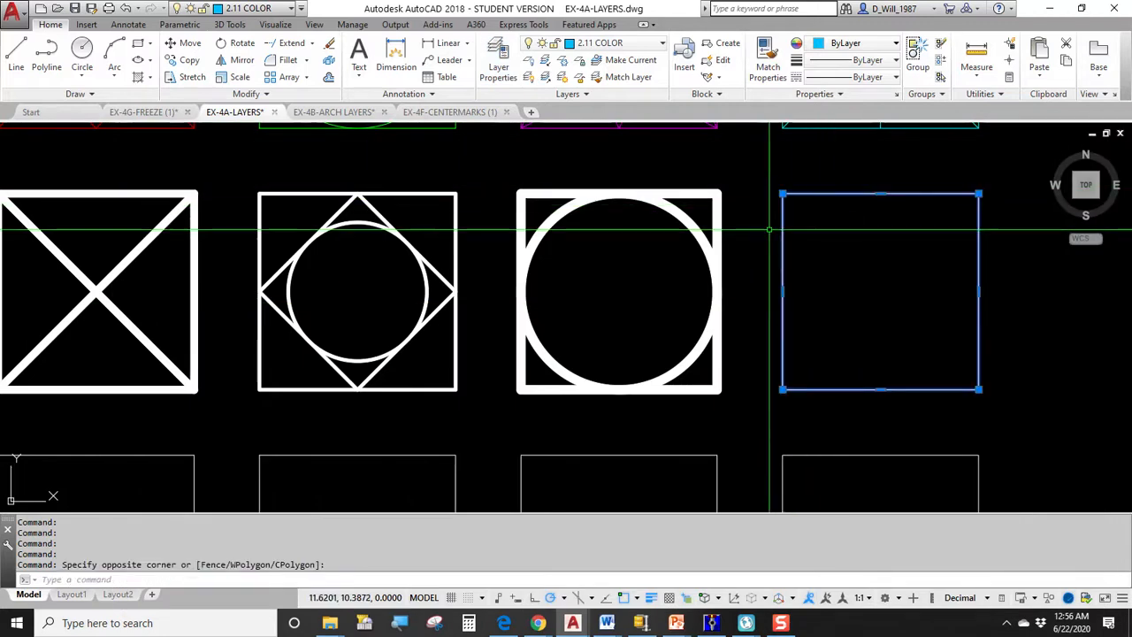
{"action": "left_click", "coordinate": [626, 45]}
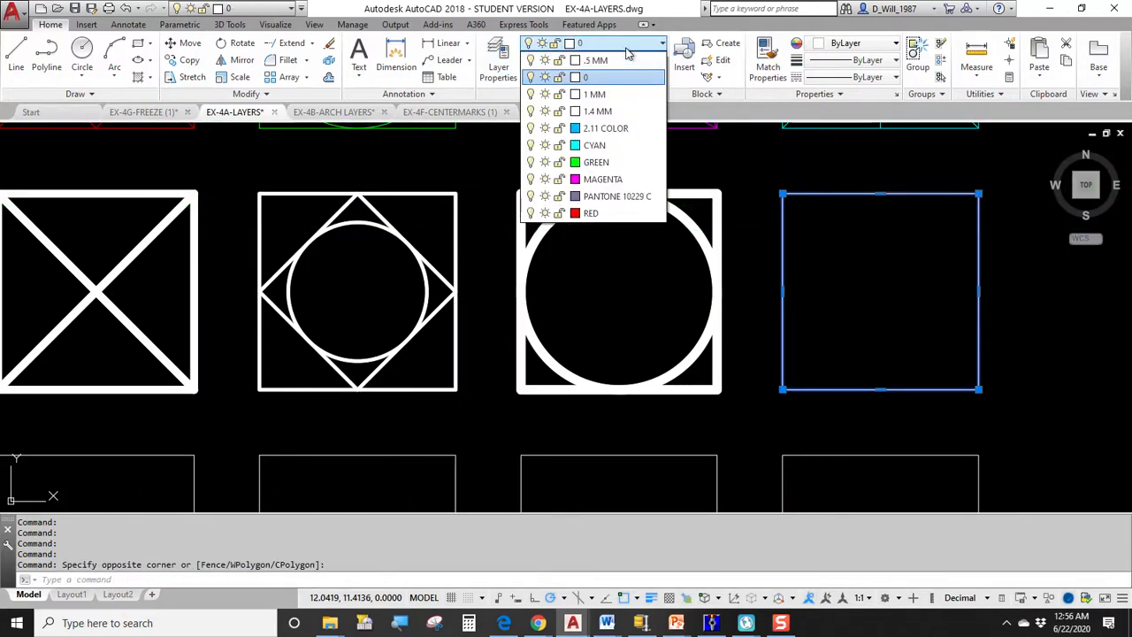
{"action": "left_click", "coordinate": [610, 128]}
{"action": "key", "text": "Escape"}
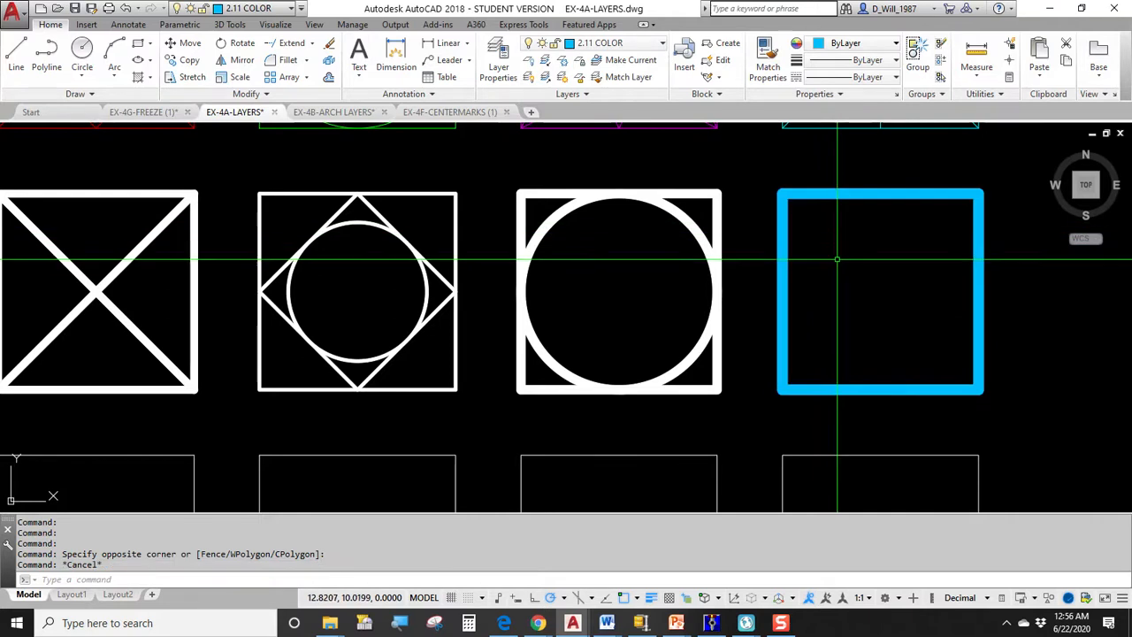
Step: Draw connected lines in the fourth square from the upper midpoint through the left, right and upper midpoints to the lower-left corner
{"action": "middle_click_drag", "start_coordinate": [836, 265], "coordinate": [797, 259]}
{"action": "type", "text": "l"}
{"action": "key", "text": "Return"}
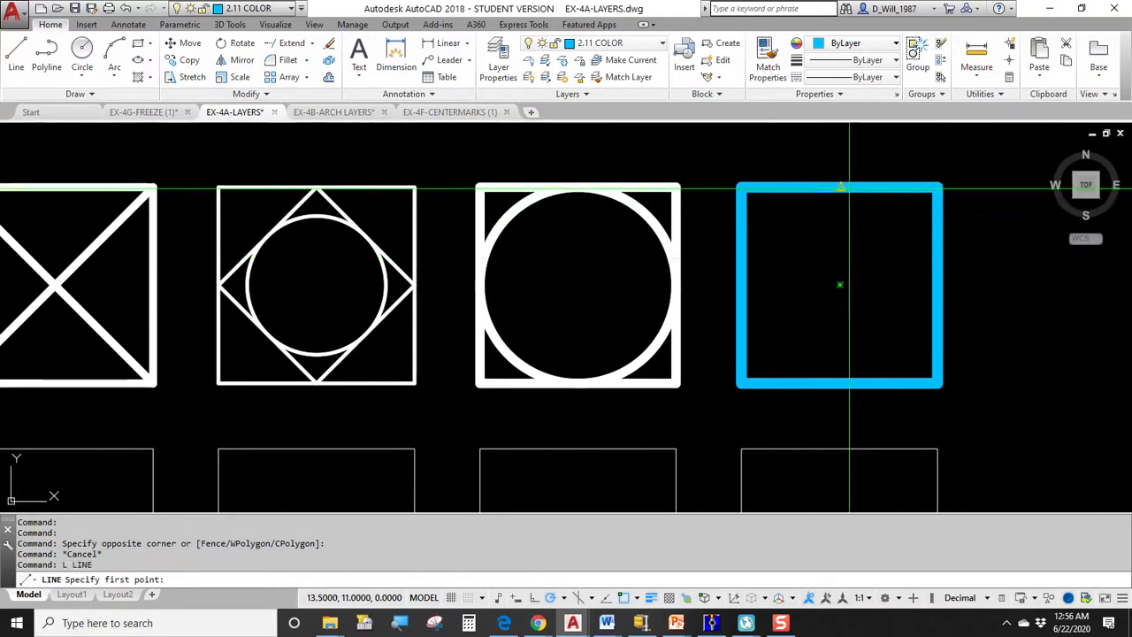
{"action": "left_click", "coordinate": [835, 193]}
{"action": "left_click", "coordinate": [745, 280]}
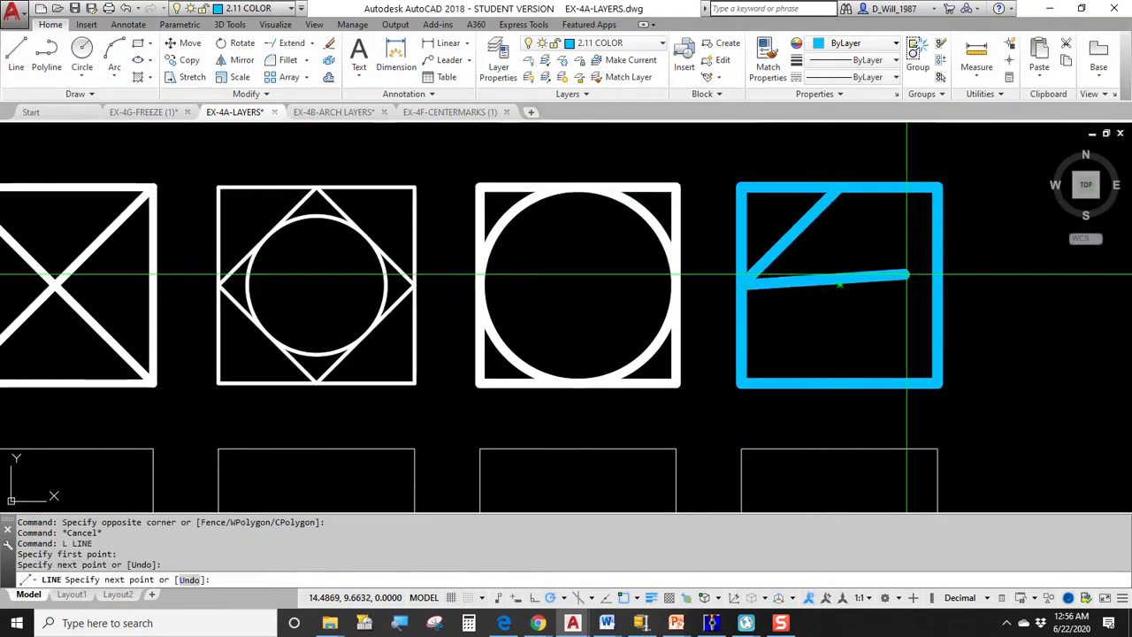
{"action": "left_click", "coordinate": [936, 282]}
{"action": "left_click", "coordinate": [840, 189]}
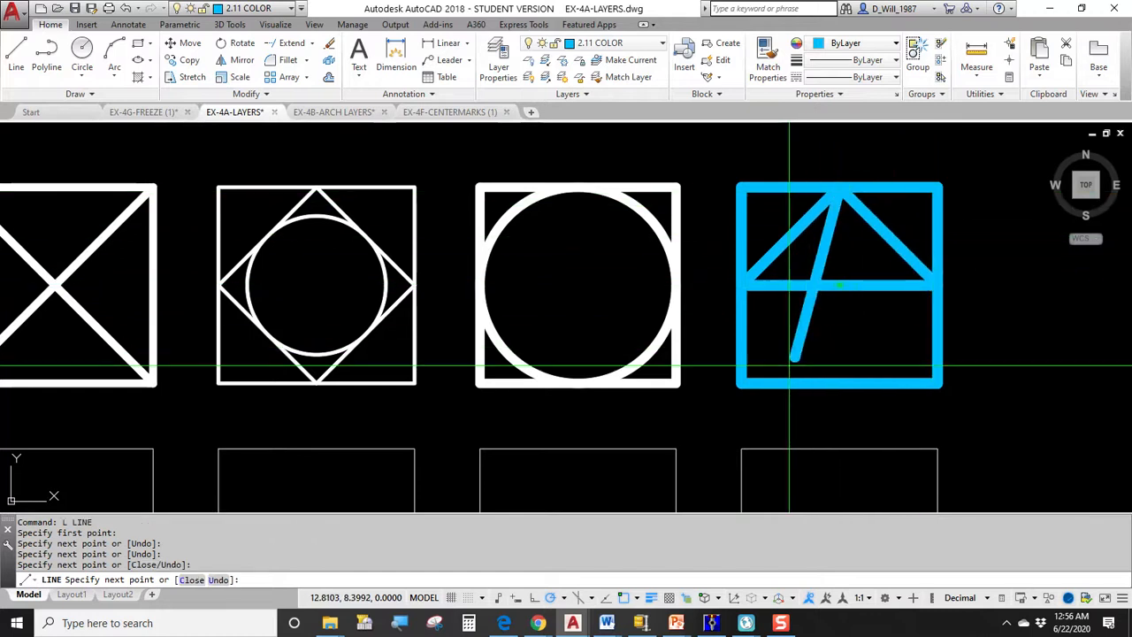
{"action": "left_click", "coordinate": [741, 382]}
{"action": "key", "text": "Return"}
Step: Draw a line from the fourth square's upper midpoint to its lower-right corner
{"action": "key", "text": "Return"}
{"action": "left_click", "coordinate": [840, 189]}
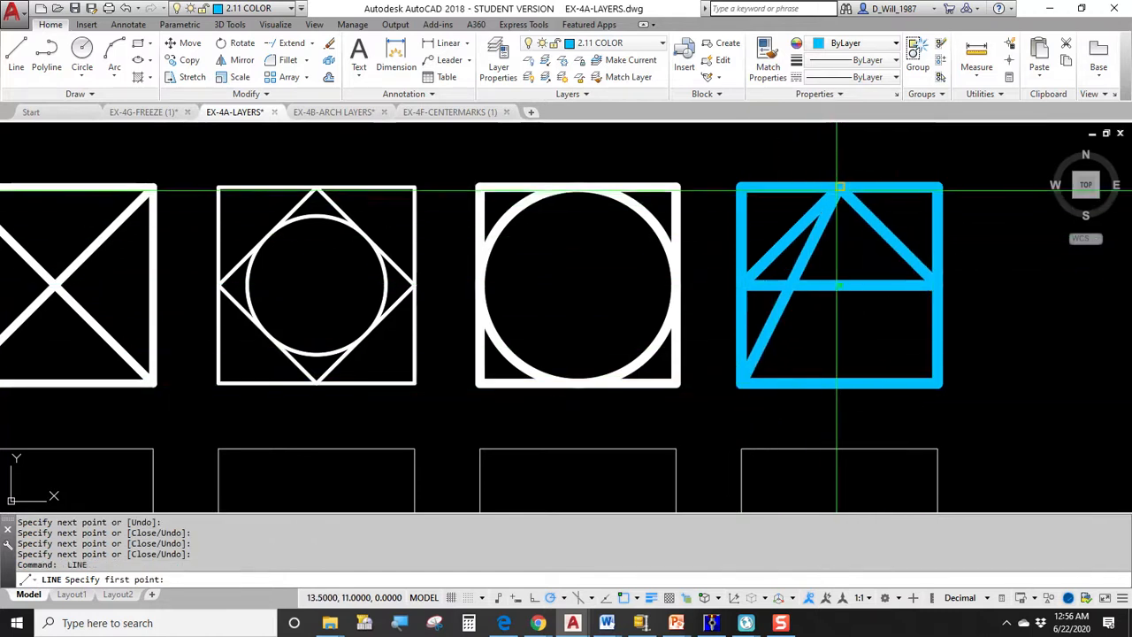
{"action": "left_click", "coordinate": [936, 382]}
{"action": "key", "text": "Escape"}
Step: Examine the color row, the three white lineweight squares and the blue 2.11 COLOR square by selecting each group in turn
{"action": "scroll", "coordinate": [605, 309], "scroll_direction": "down", "scroll_amount": 2}
{"action": "mouse_move", "coordinate": [579, 326]}
{"action": "middle_mouse_down"}
{"action": "mouse_move", "coordinate": [737, 351]}
{"action": "mouse_move", "coordinate": [657, 381]}
{"action": "mouse_move", "coordinate": [643, 445]}
{"action": "middle_mouse_up"}
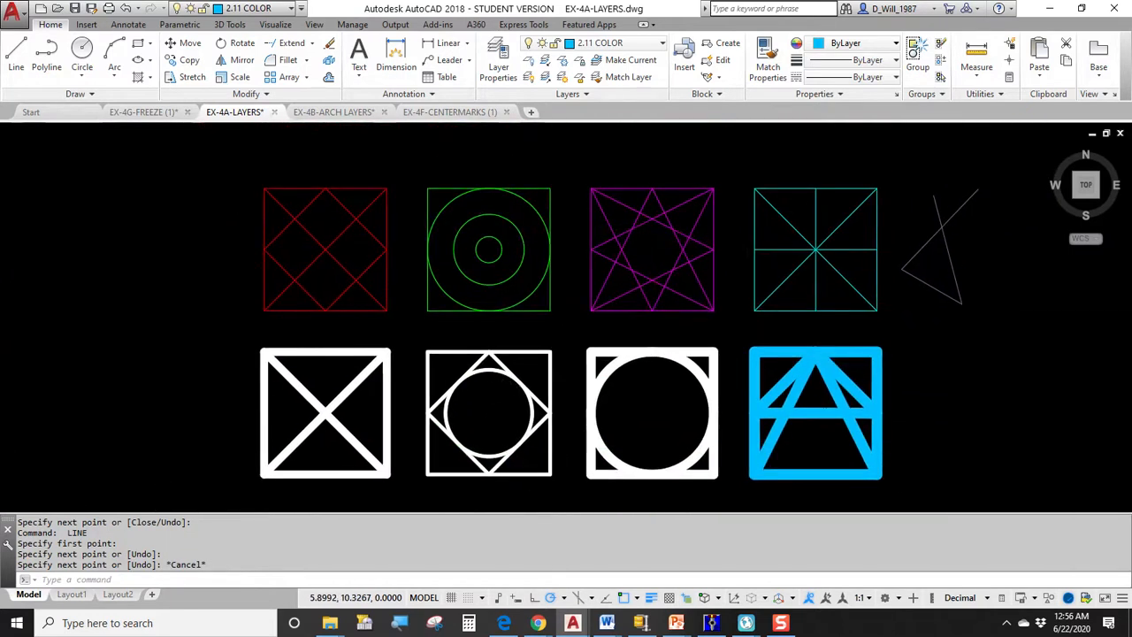
{"action": "left_click", "coordinate": [223, 164]}
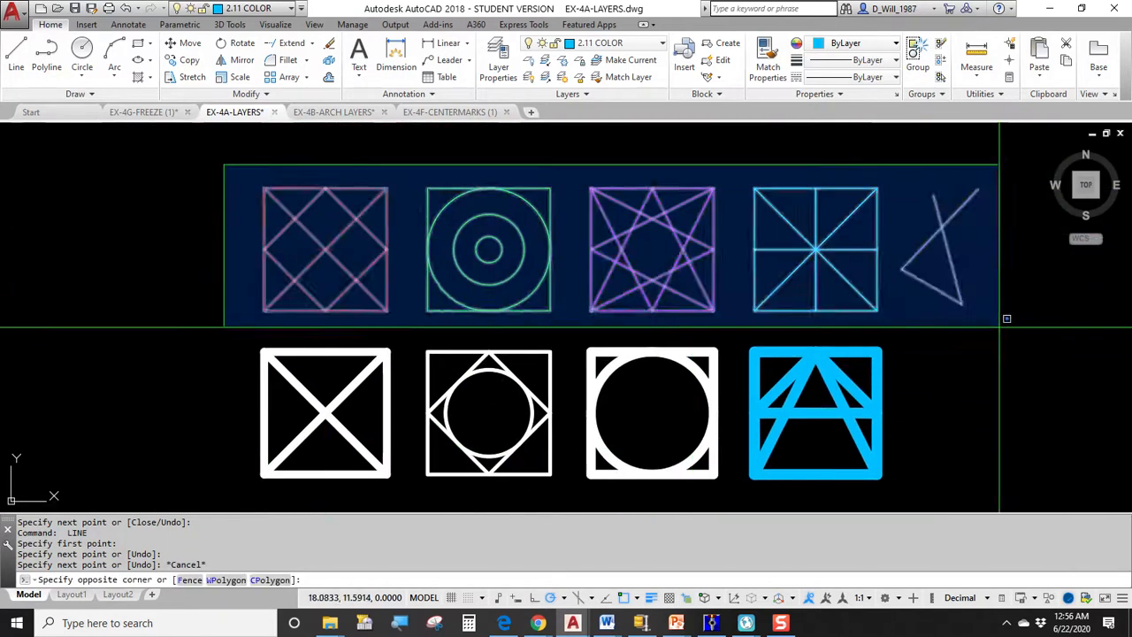
{"action": "left_click", "coordinate": [1012, 330]}
{"action": "middle_click_drag", "start_coordinate": [323, 347], "coordinate": [281, 248]}
{"action": "key", "text": "Escape"}
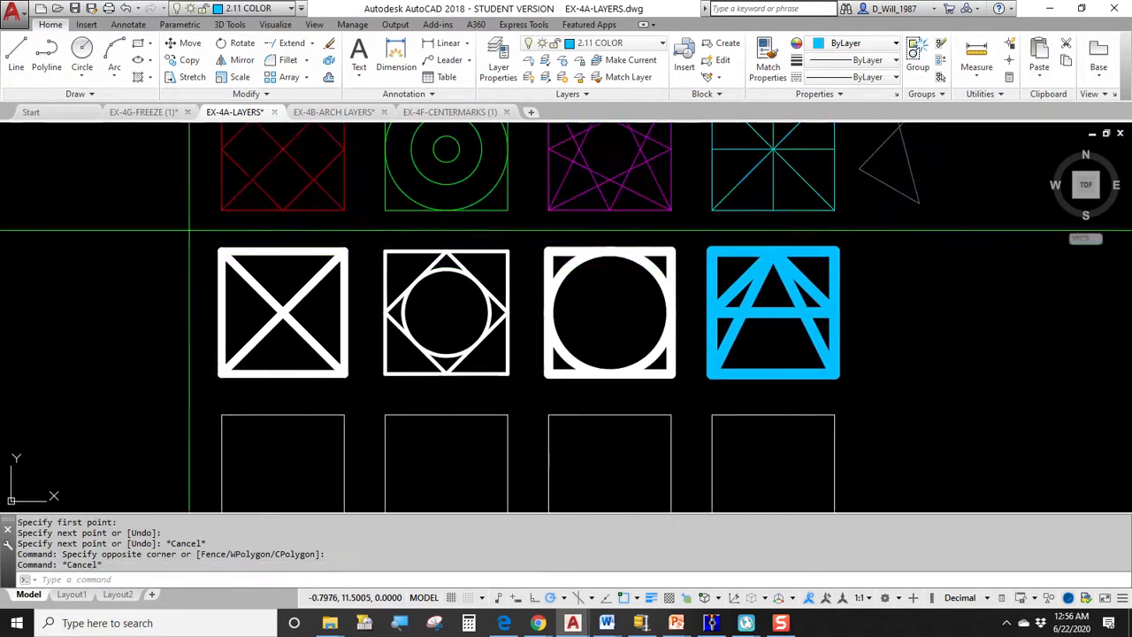
{"action": "left_click", "coordinate": [189, 232]}
{"action": "left_click", "coordinate": [698, 386]}
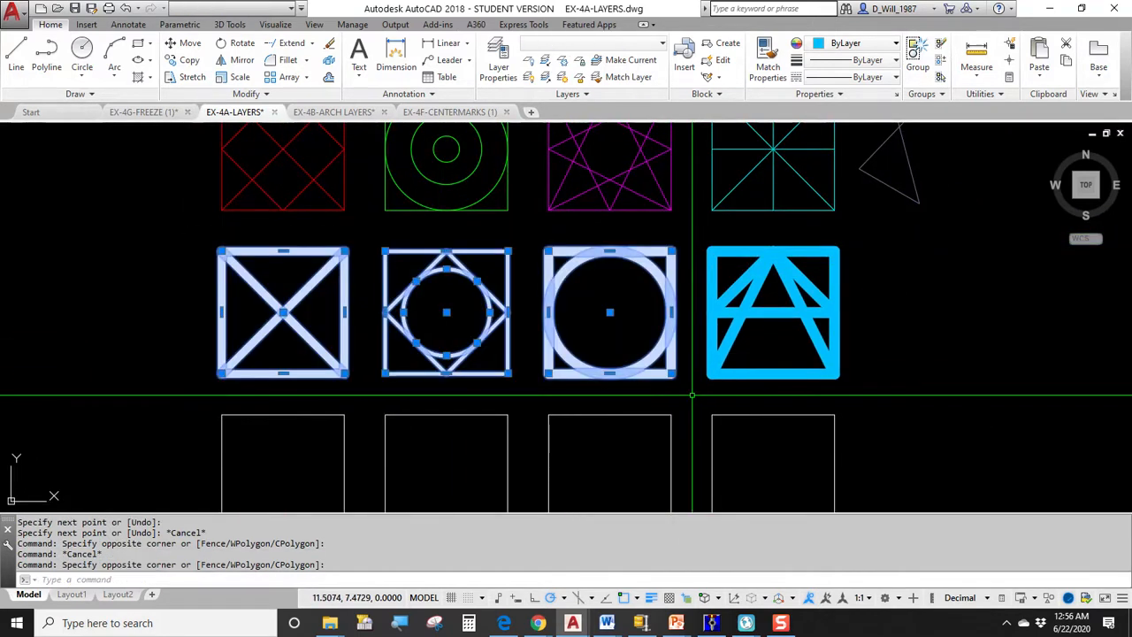
{"action": "key", "text": "Escape"}
{"action": "left_click", "coordinate": [698, 237]}
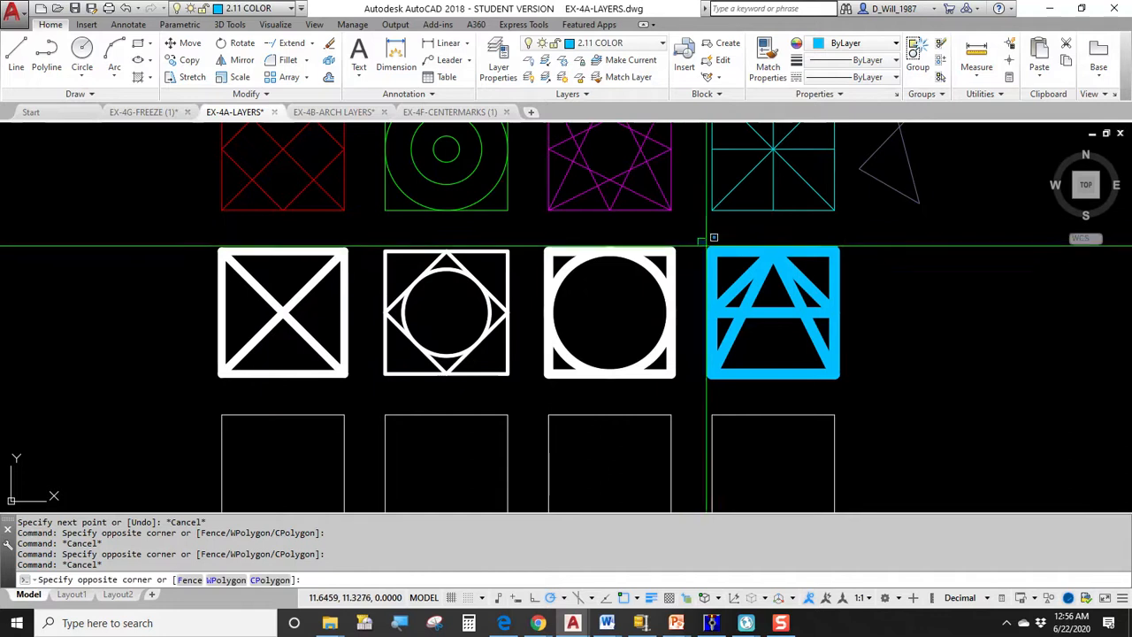
{"action": "left_click", "coordinate": [862, 385]}
{"action": "key", "text": "Escape"}
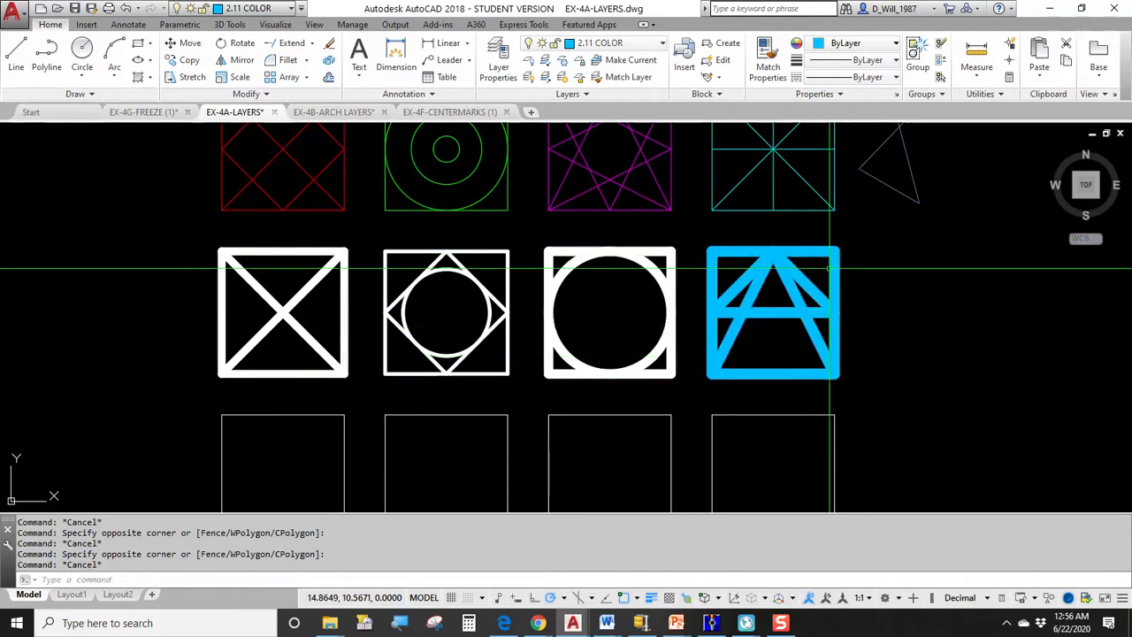
Step: Make layer 0 current and create a new layer named HIDDEN based on it
{"action": "middle_click_drag", "start_coordinate": [634, 406], "coordinate": [643, 298]}
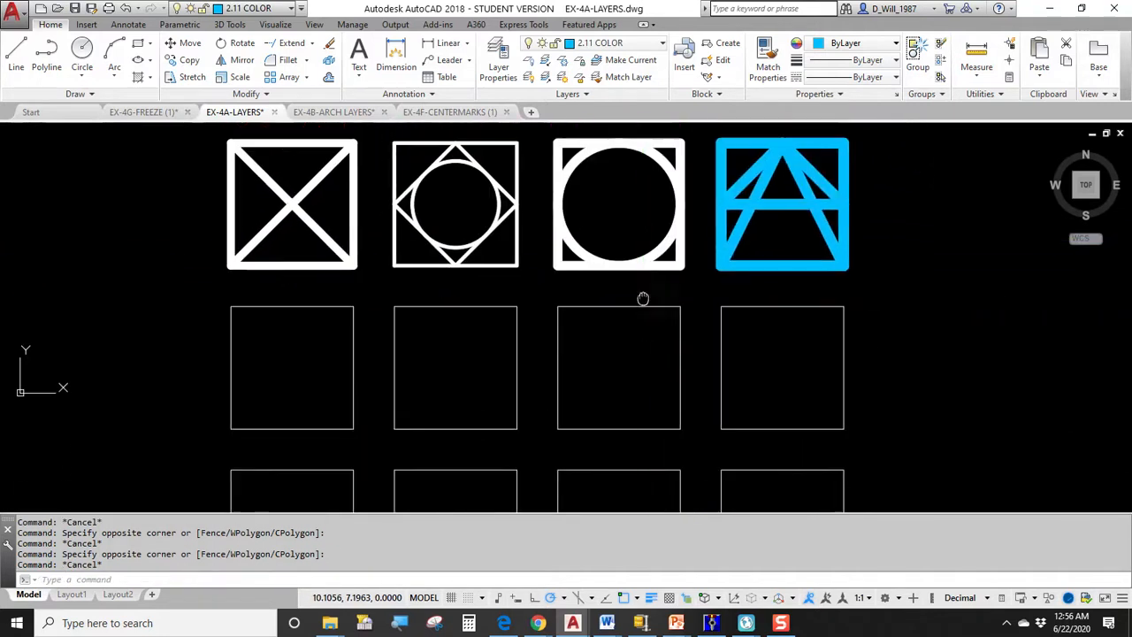
{"action": "middle_click_drag", "start_coordinate": [620, 370], "coordinate": [639, 312]}
{"action": "scroll", "coordinate": [558, 324], "scroll_direction": "up", "scroll_amount": 2}
{"action": "mouse_move", "coordinate": [558, 324]}
{"action": "middle_mouse_down"}
{"action": "mouse_move", "coordinate": [631, 324]}
{"action": "mouse_move", "coordinate": [597, 312]}
{"action": "middle_mouse_up"}
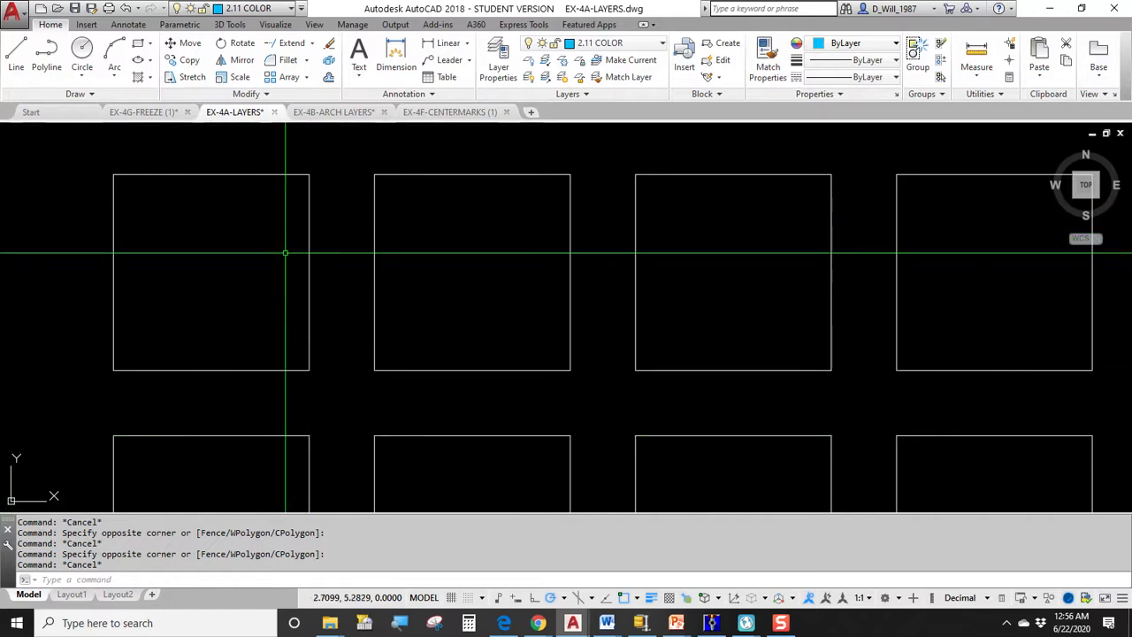
{"action": "left_click", "coordinate": [497, 62]}
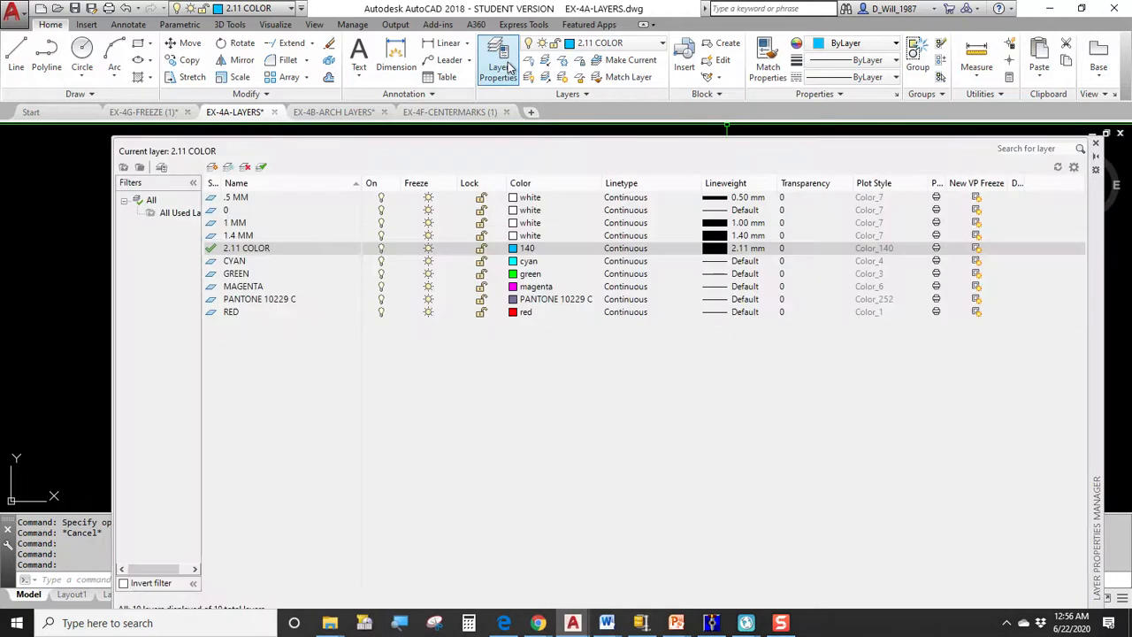
{"action": "double_click", "coordinate": [233, 212]}
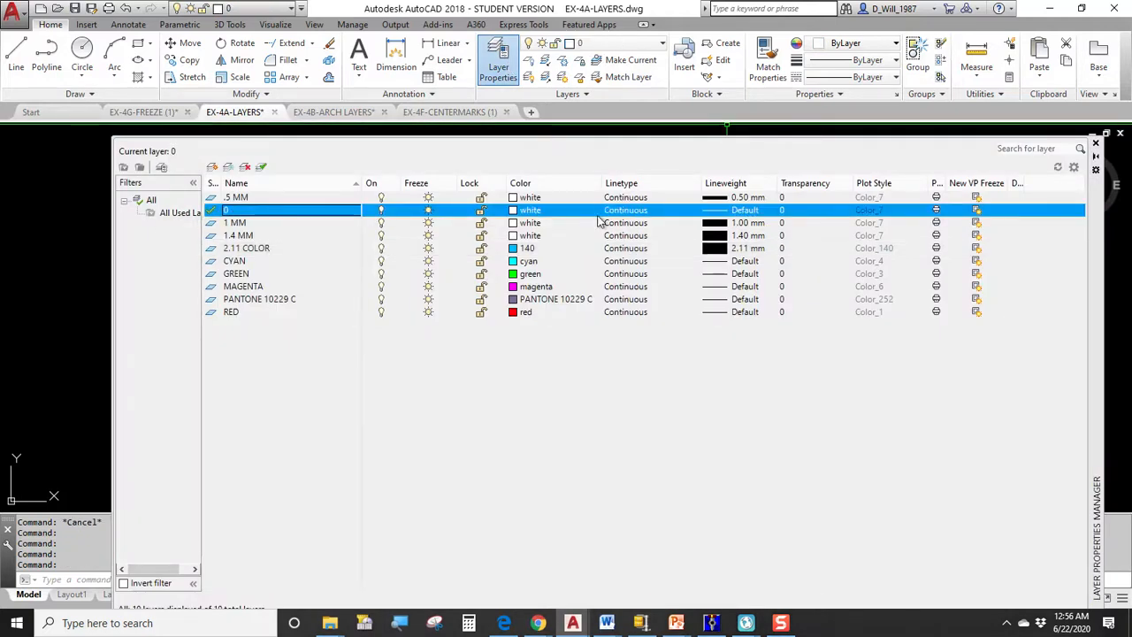
{"action": "left_click", "coordinate": [212, 168]}
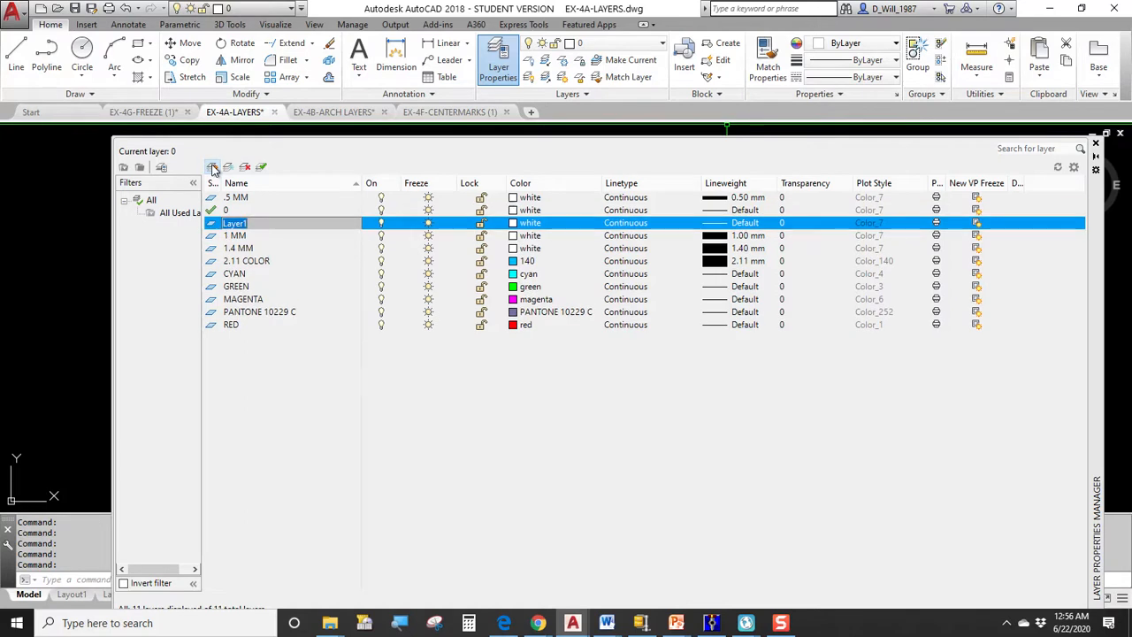
{"action": "type", "text": "HIDDEN"}
{"action": "key", "text": "Return"}
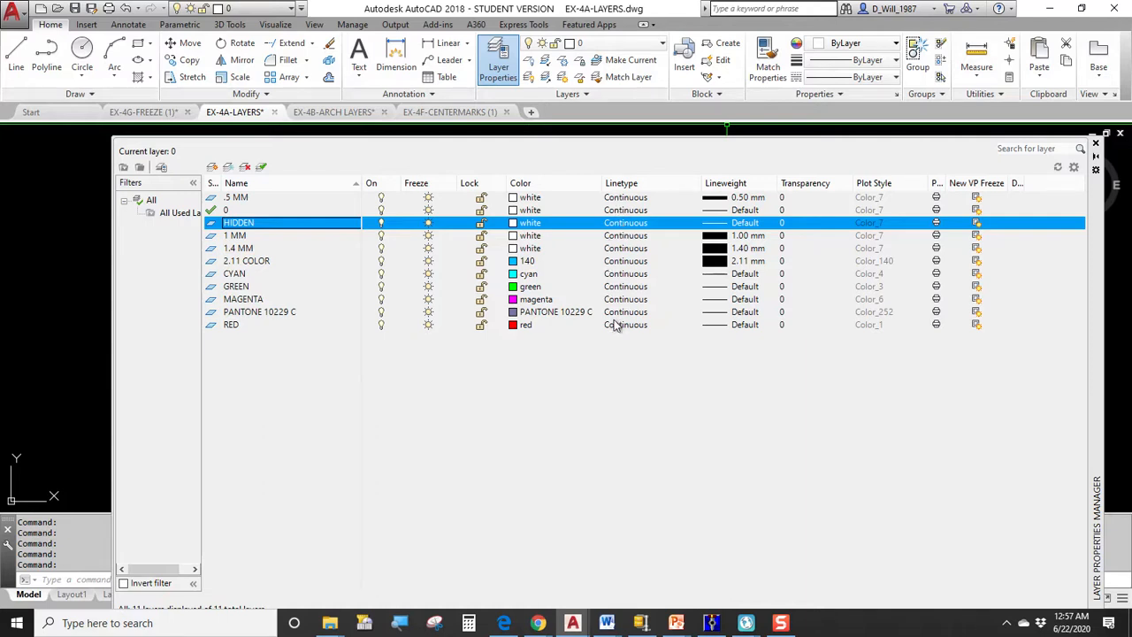
Step: Load the HIDDEN linetype from acad.lin while choosing the HIDDEN layer's linetype
{"action": "left_click", "coordinate": [621, 224]}
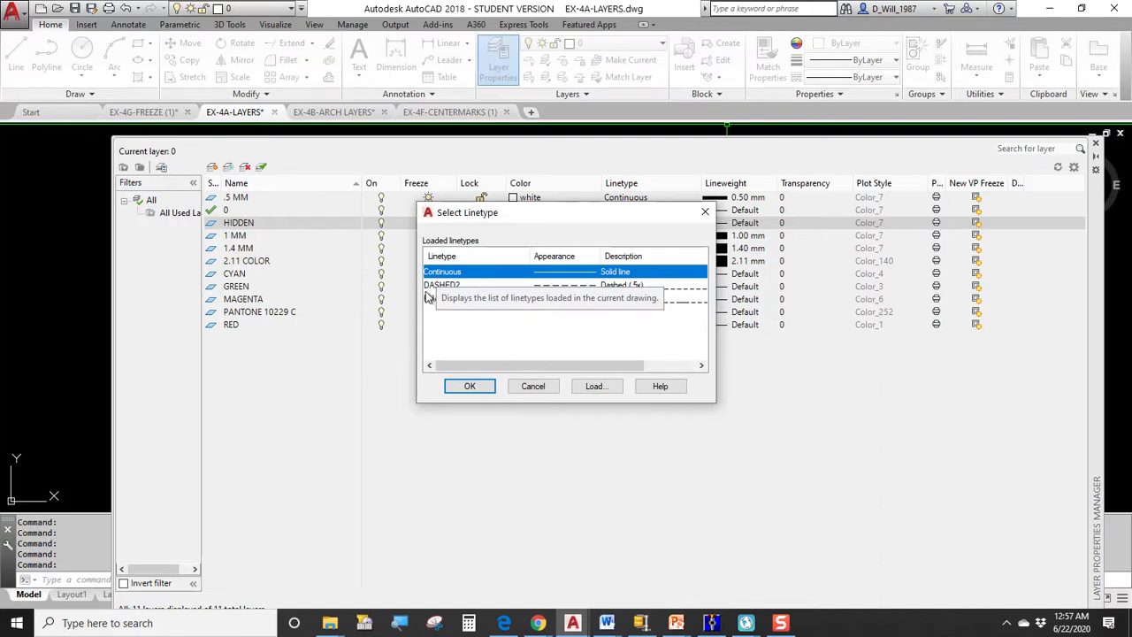
{"action": "left_click", "coordinate": [522, 342]}
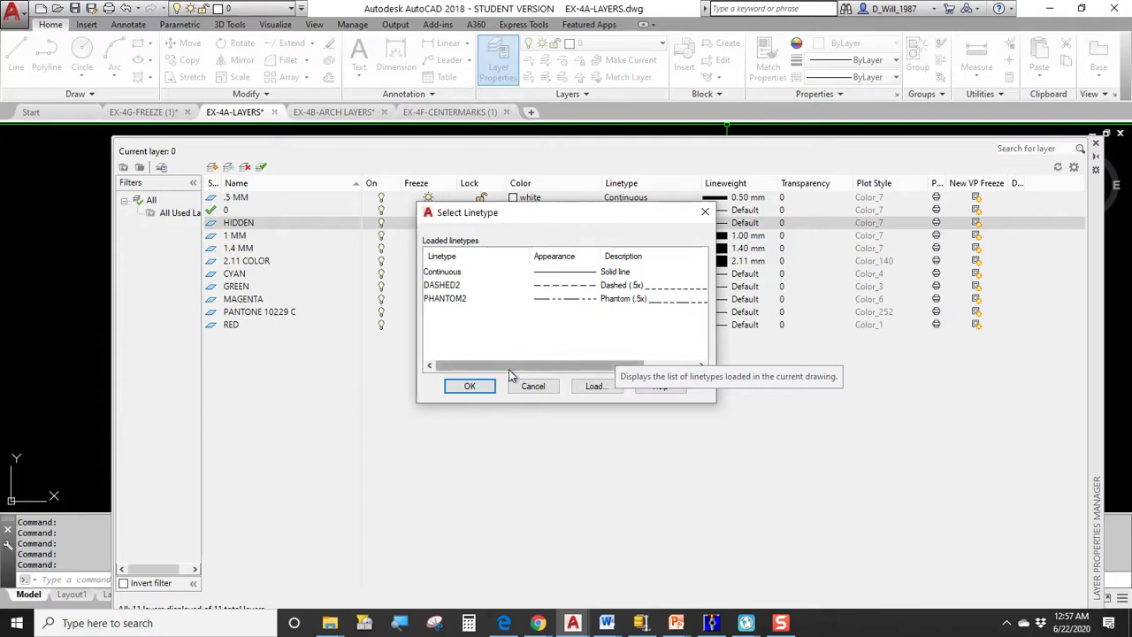
{"action": "left_click", "coordinate": [594, 387]}
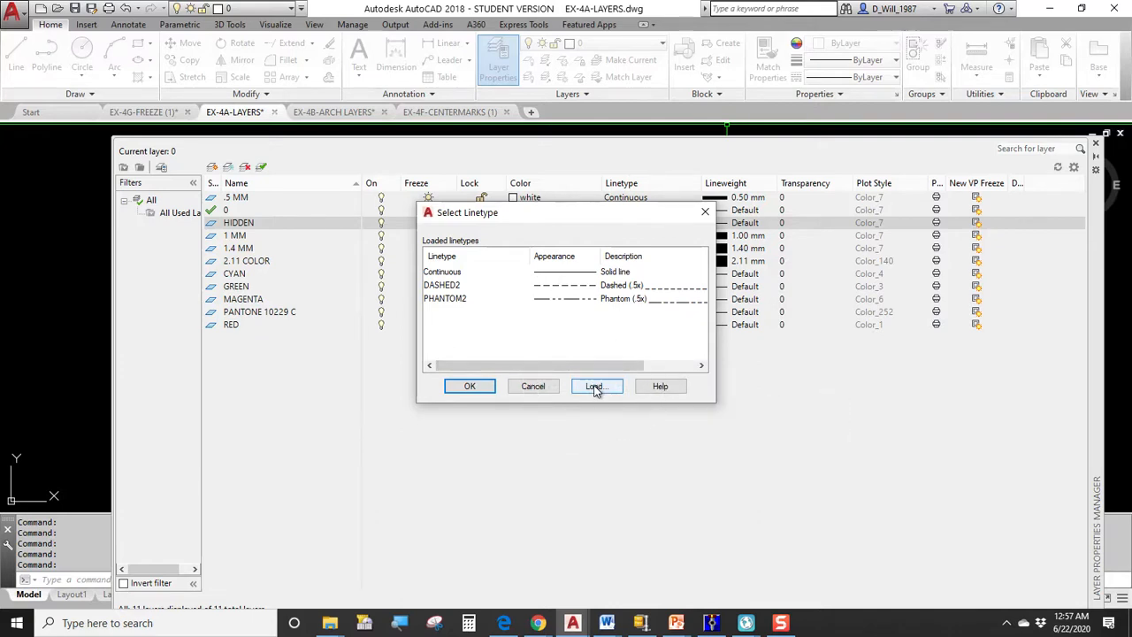
{"action": "left_click", "coordinate": [594, 386]}
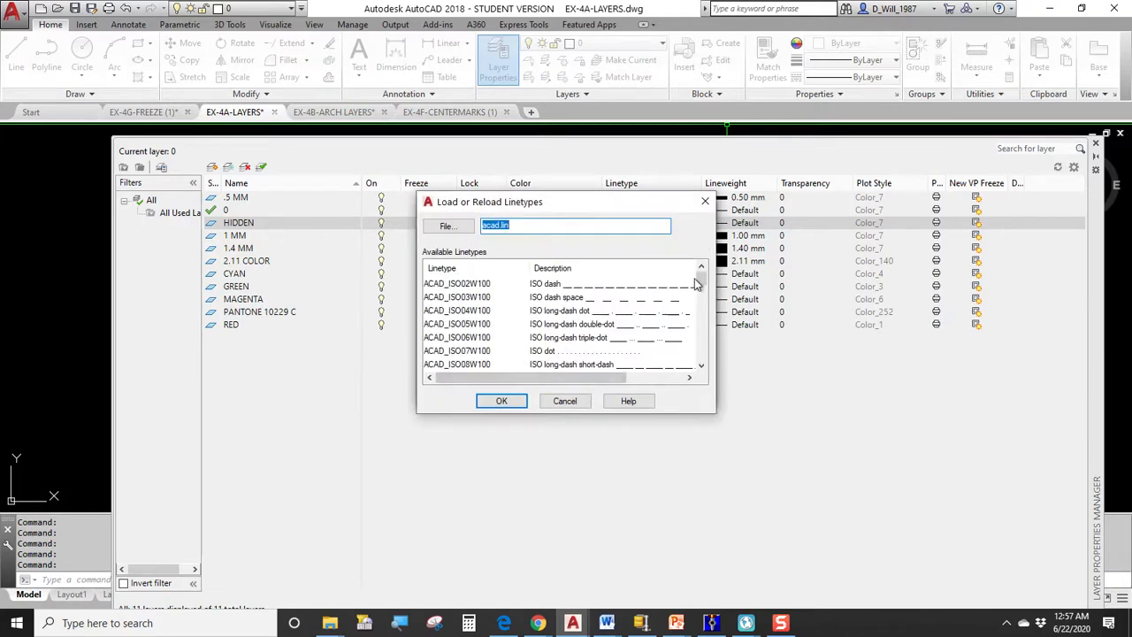
{"action": "left_click_drag", "start_coordinate": [700, 281], "coordinate": [702, 323]}
{"action": "left_click_drag", "start_coordinate": [701, 326], "coordinate": [701, 343]}
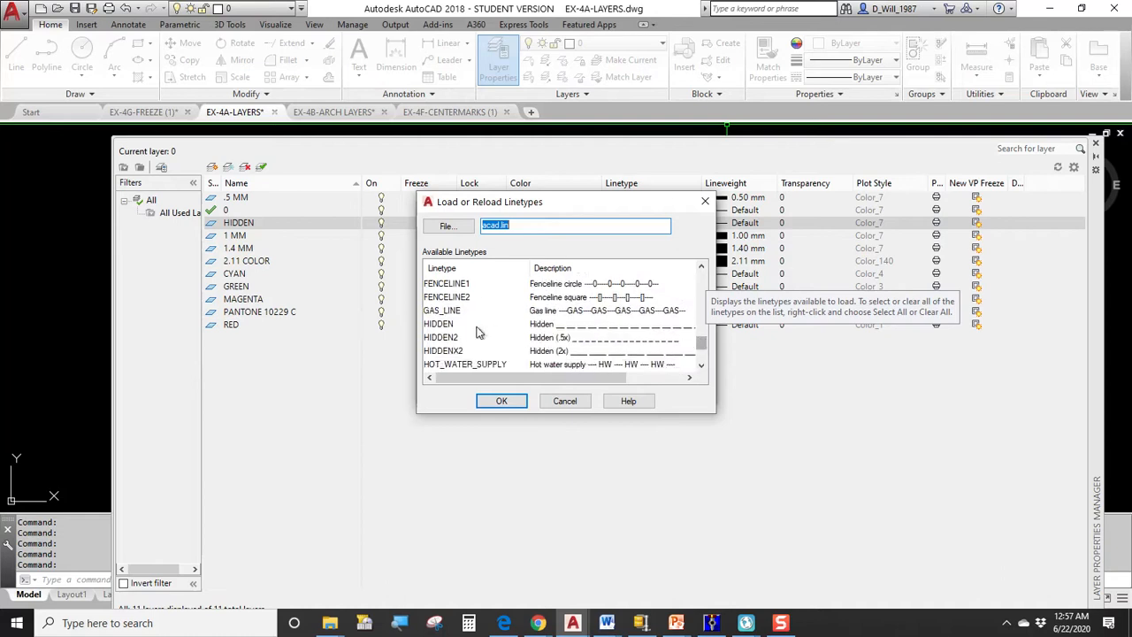
{"action": "left_click", "coordinate": [440, 324]}
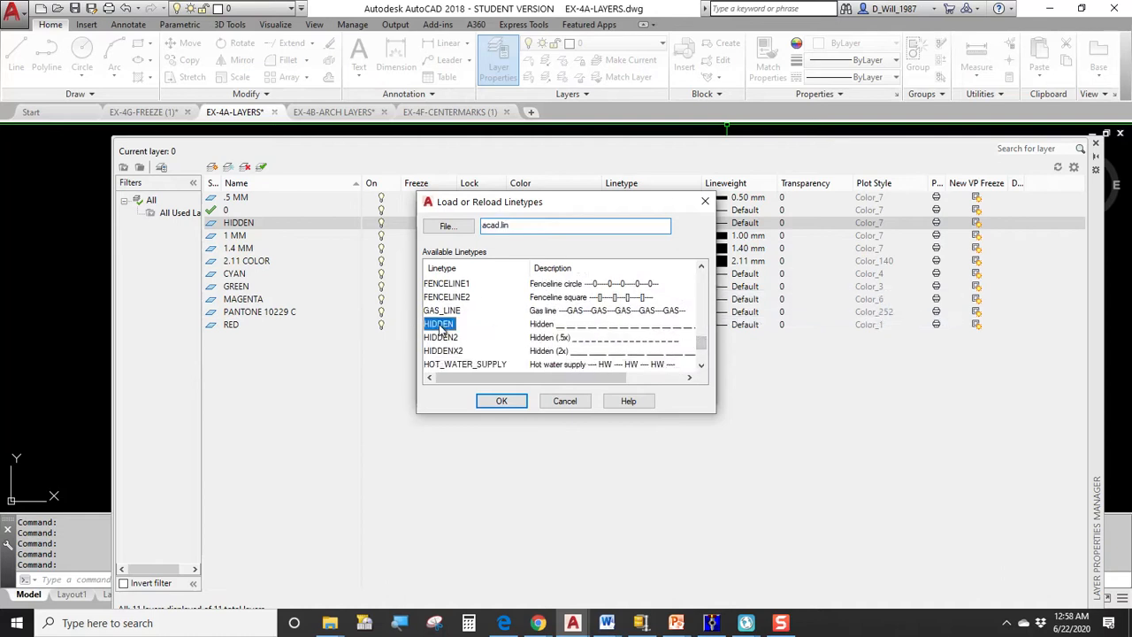
{"action": "left_click", "coordinate": [501, 401]}
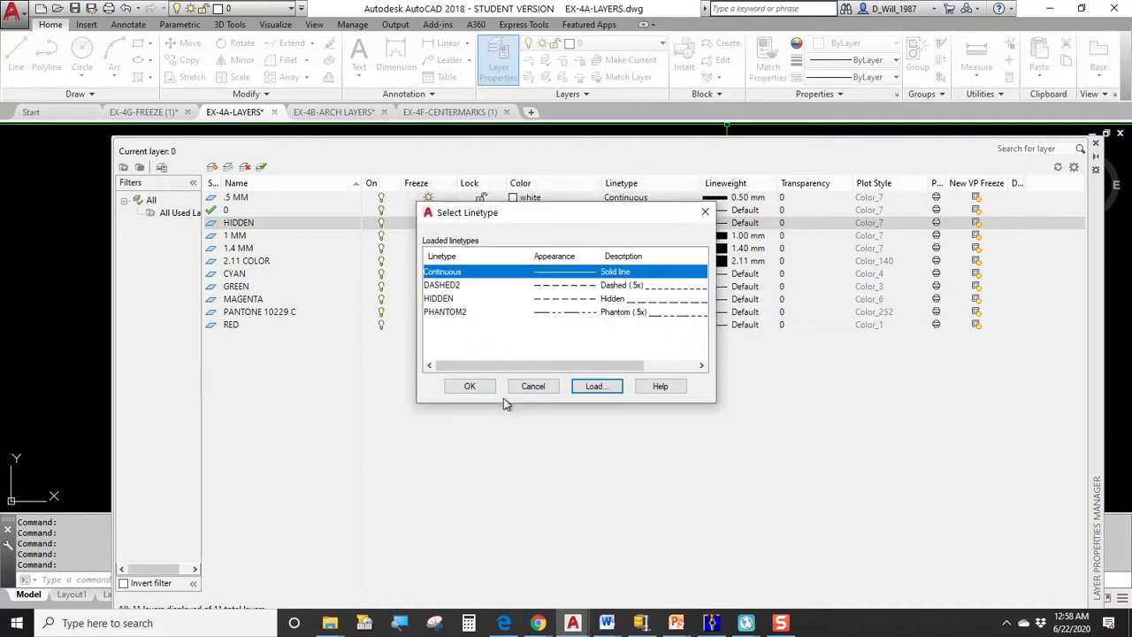
Step: Assign the HIDDEN linetype to the HIDDEN layer and make that layer current
{"action": "left_click", "coordinate": [440, 299]}
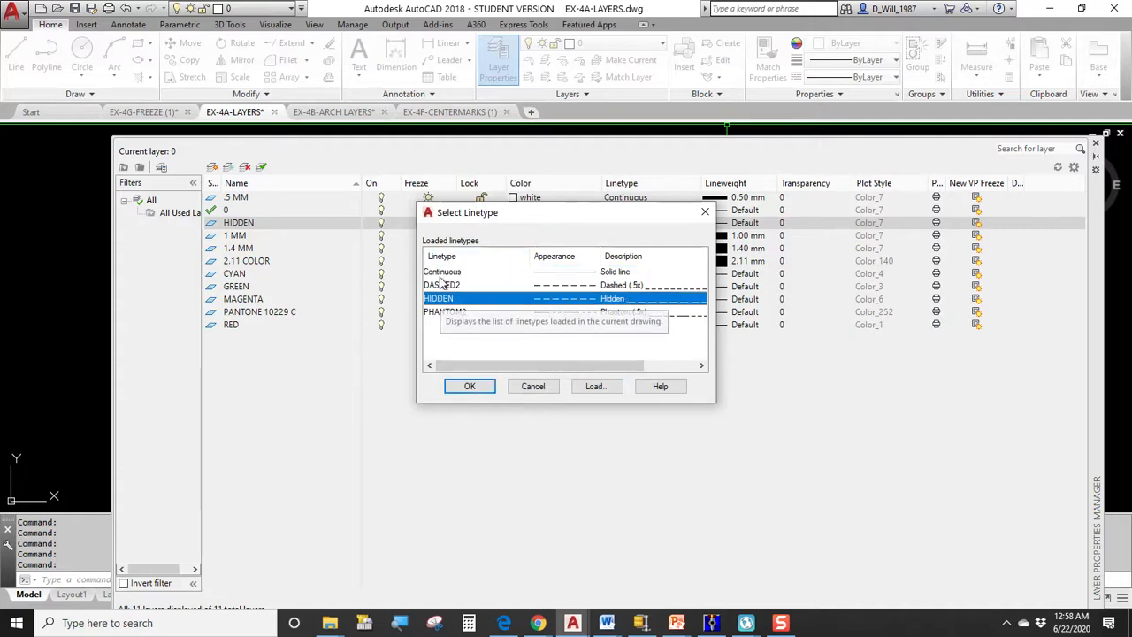
{"action": "left_click", "coordinate": [469, 386]}
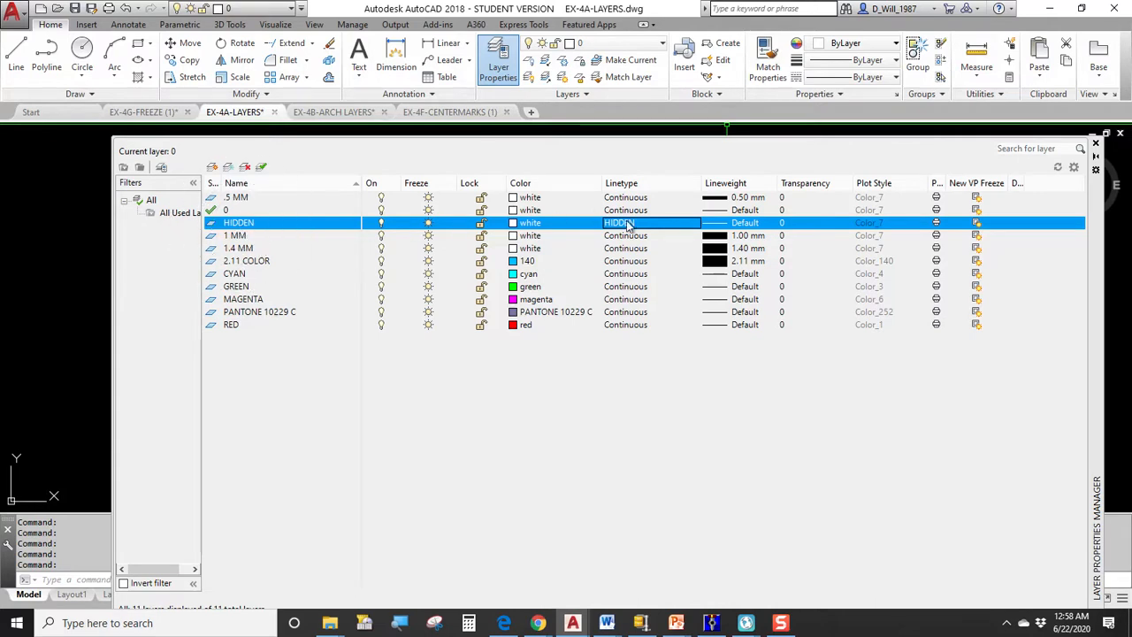
{"action": "double_click", "coordinate": [237, 225]}
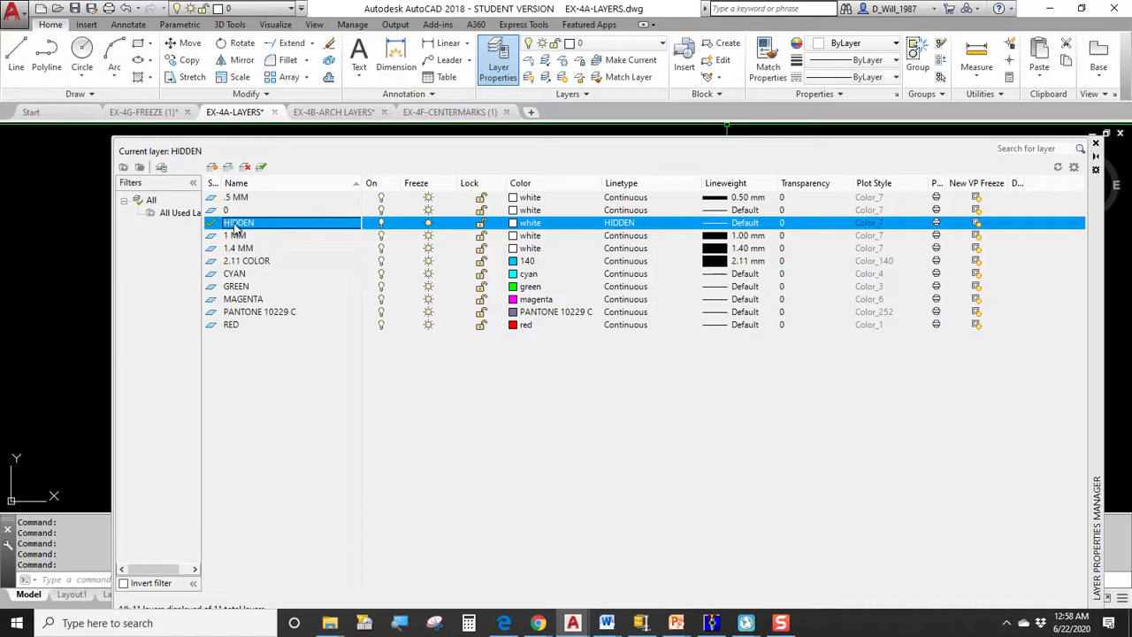
{"action": "left_click", "coordinate": [1095, 144]}
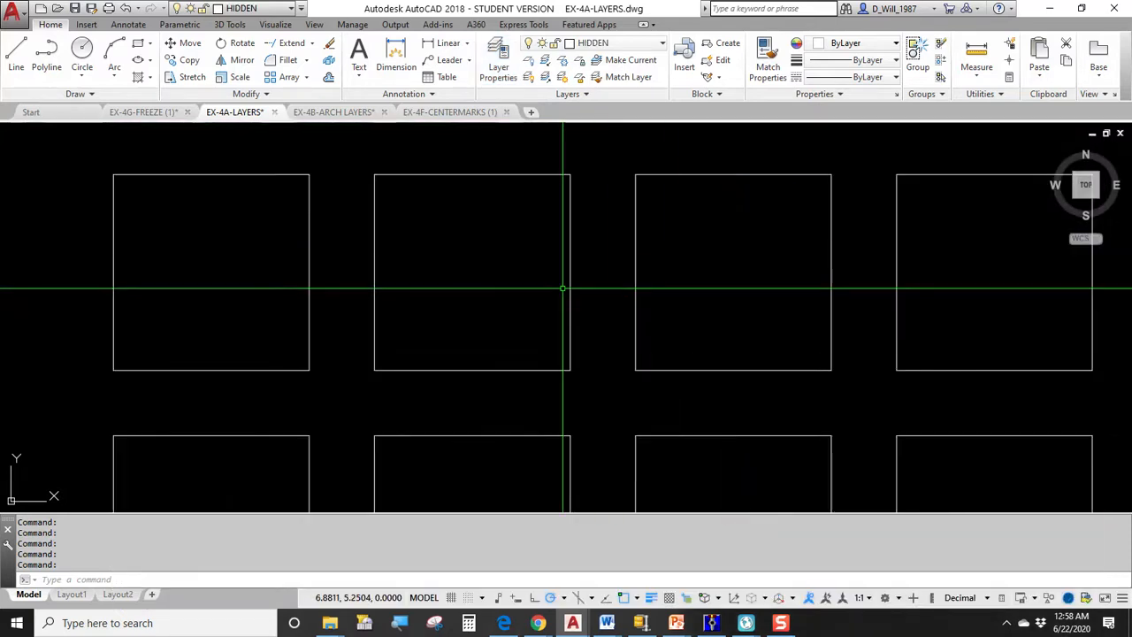
Step: Draw a circle with a radius of 1.5 centred in the first square of the third row and check it by selecting it
{"action": "type", "text": "c"}
{"action": "key", "text": "Return"}
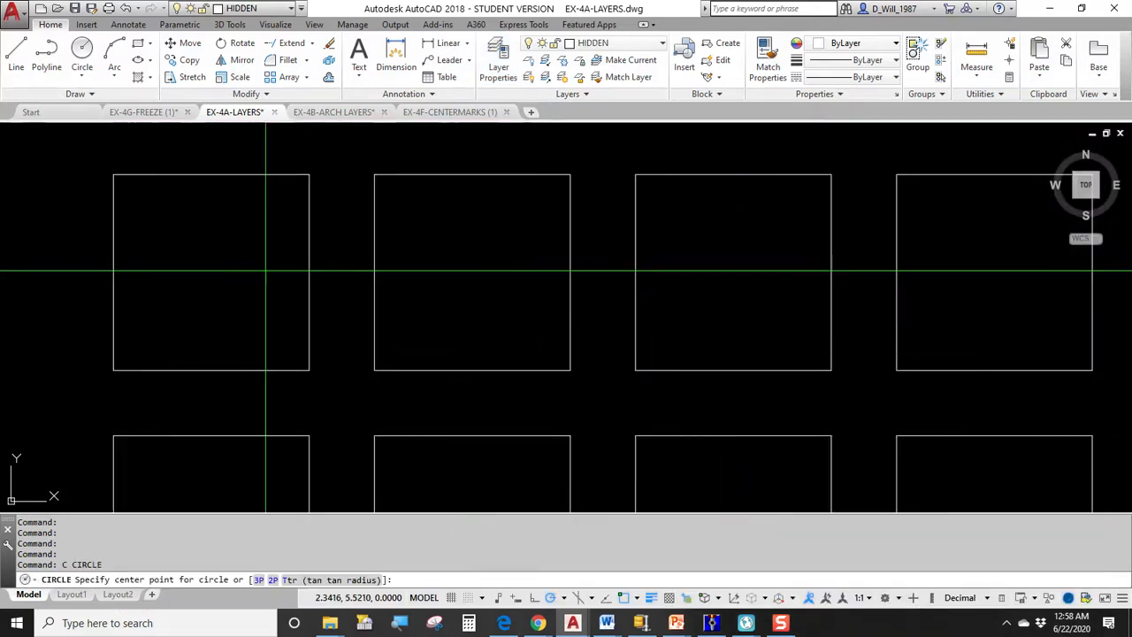
{"action": "left_click", "coordinate": [210, 271]}
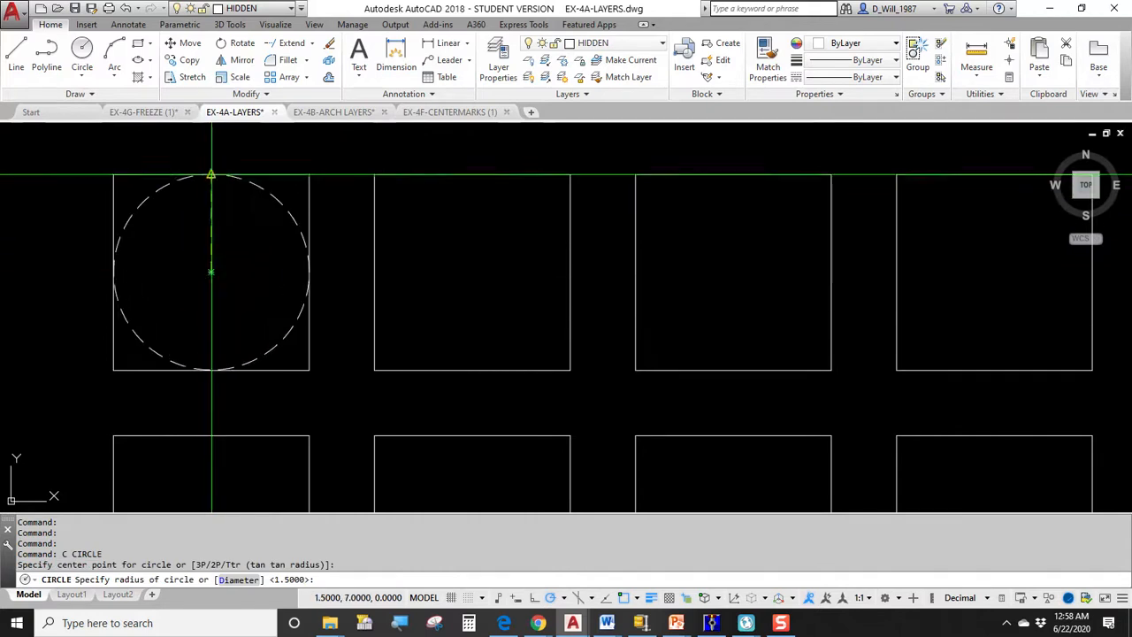
{"action": "left_click", "coordinate": [210, 175]}
{"action": "middle_click_drag", "start_coordinate": [245, 235], "coordinate": [363, 236]}
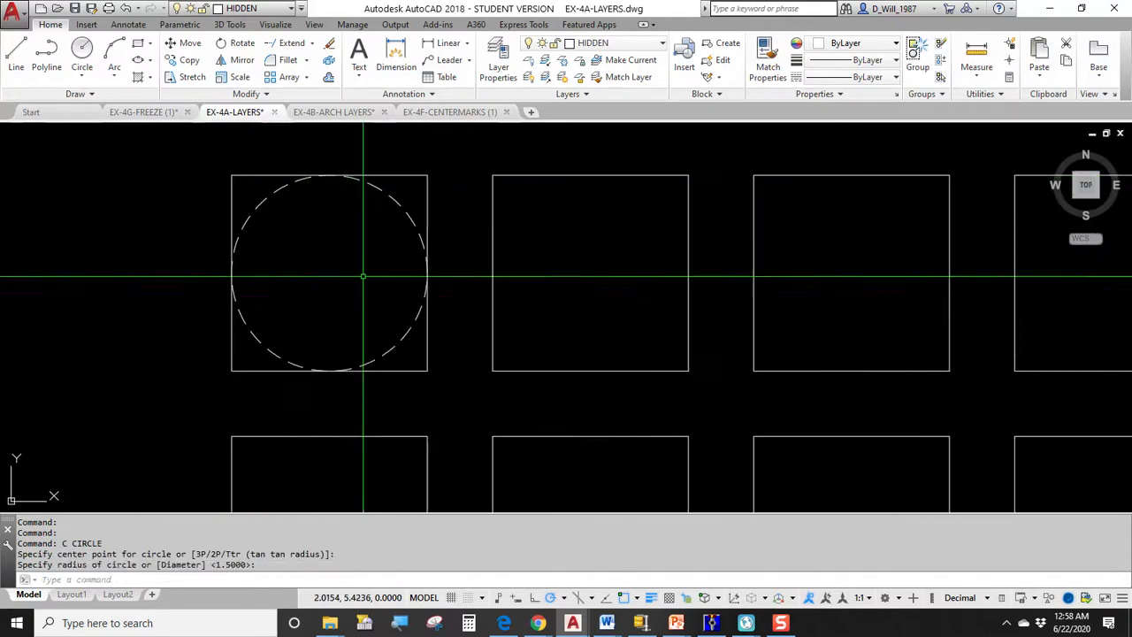
{"action": "left_click", "coordinate": [395, 206]}
{"action": "left_click", "coordinate": [332, 265]}
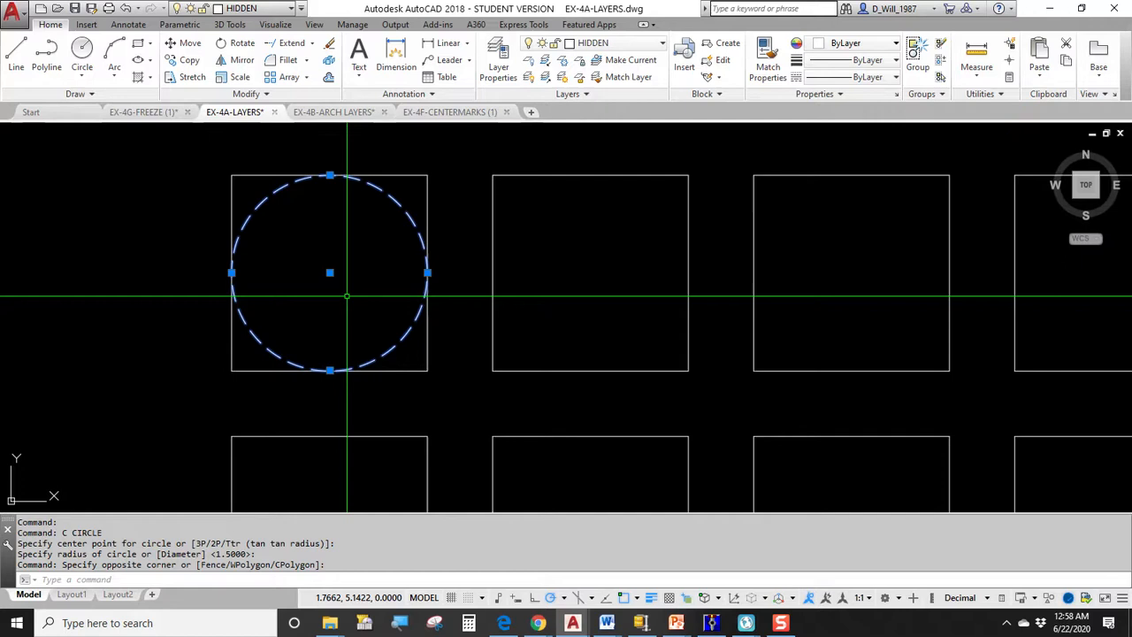
{"action": "key", "text": "Escape"}
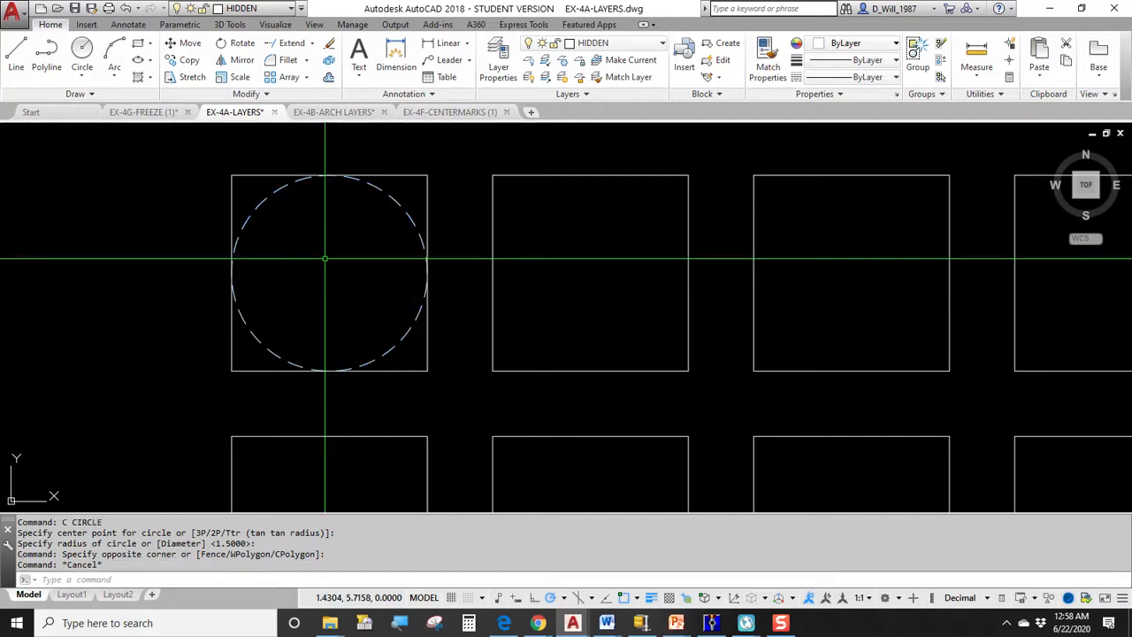
{"action": "left_click", "coordinate": [252, 221]}
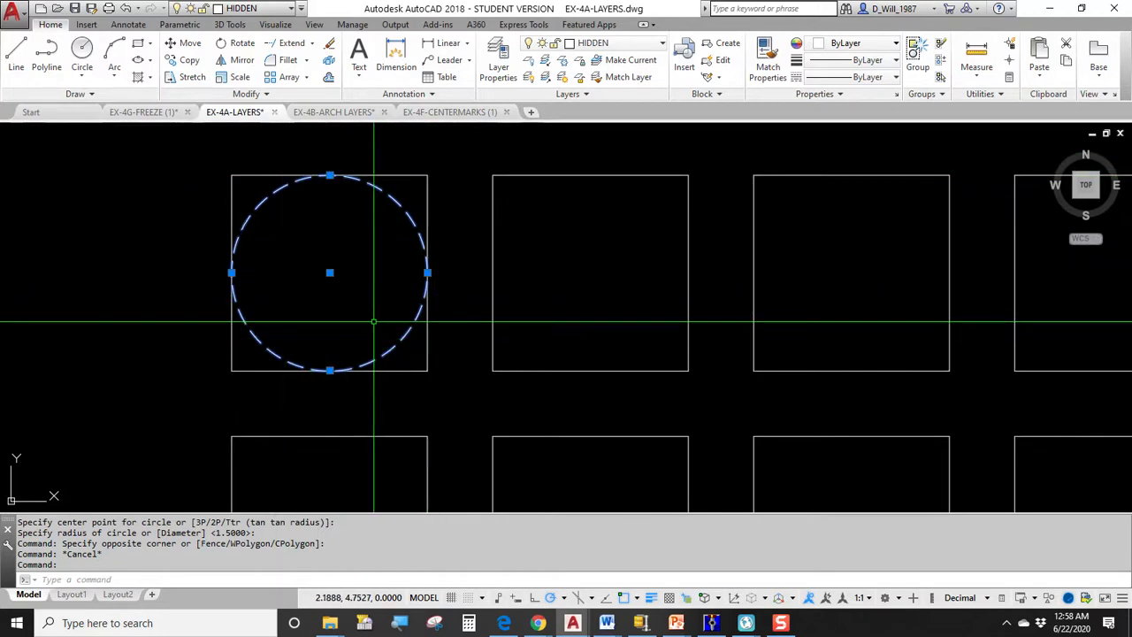
{"action": "key", "text": "Escape"}
Step: Move the square around the dashed circle to the HIDDEN layer and inspect its dashed corners
{"action": "left_click", "coordinate": [256, 178]}
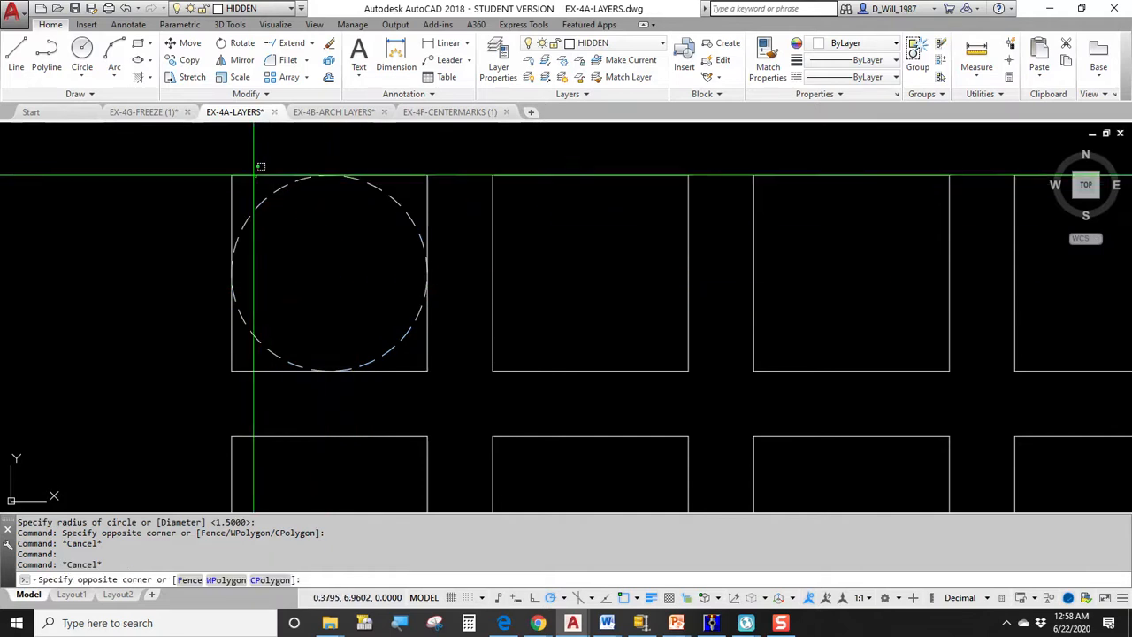
{"action": "left_click", "coordinate": [253, 174]}
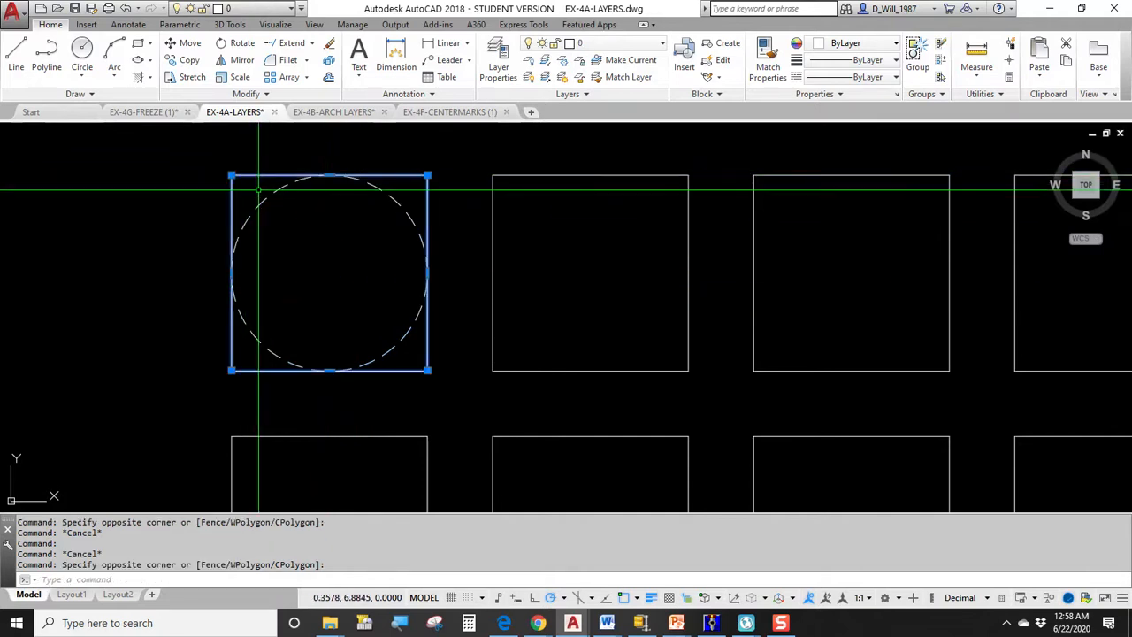
{"action": "left_click", "coordinate": [639, 46]}
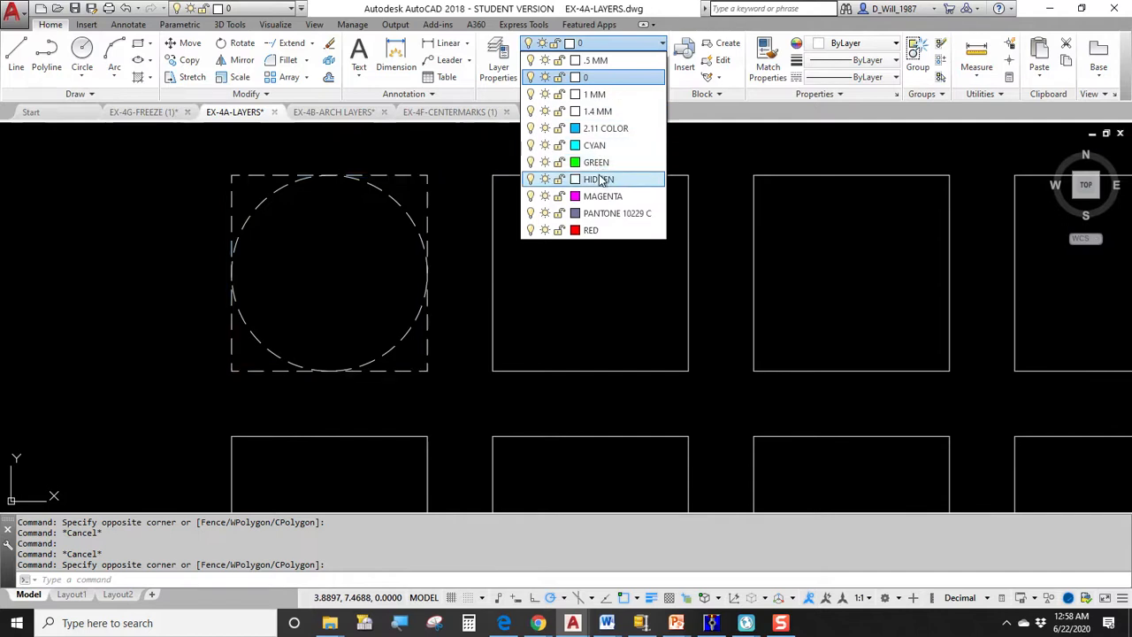
{"action": "left_click", "coordinate": [599, 179]}
{"action": "key", "text": "Escape"}
{"action": "scroll", "coordinate": [408, 174], "scroll_direction": "up", "scroll_amount": 5}
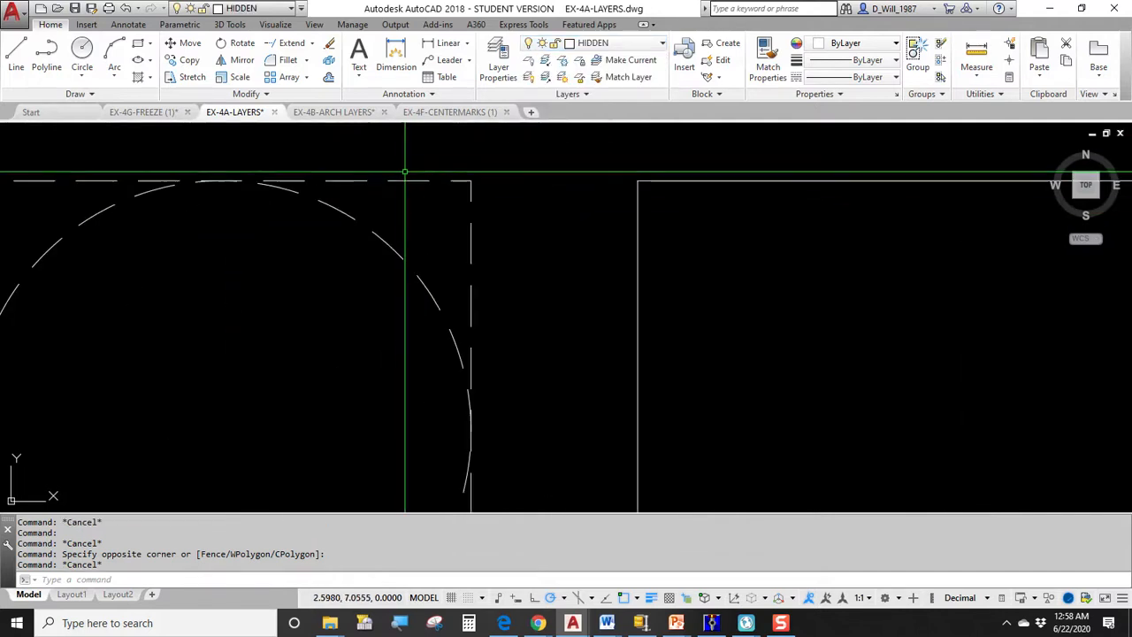
{"action": "left_click", "coordinate": [470, 182]}
{"action": "scroll", "coordinate": [468, 188], "scroll_direction": "down", "scroll_amount": 4}
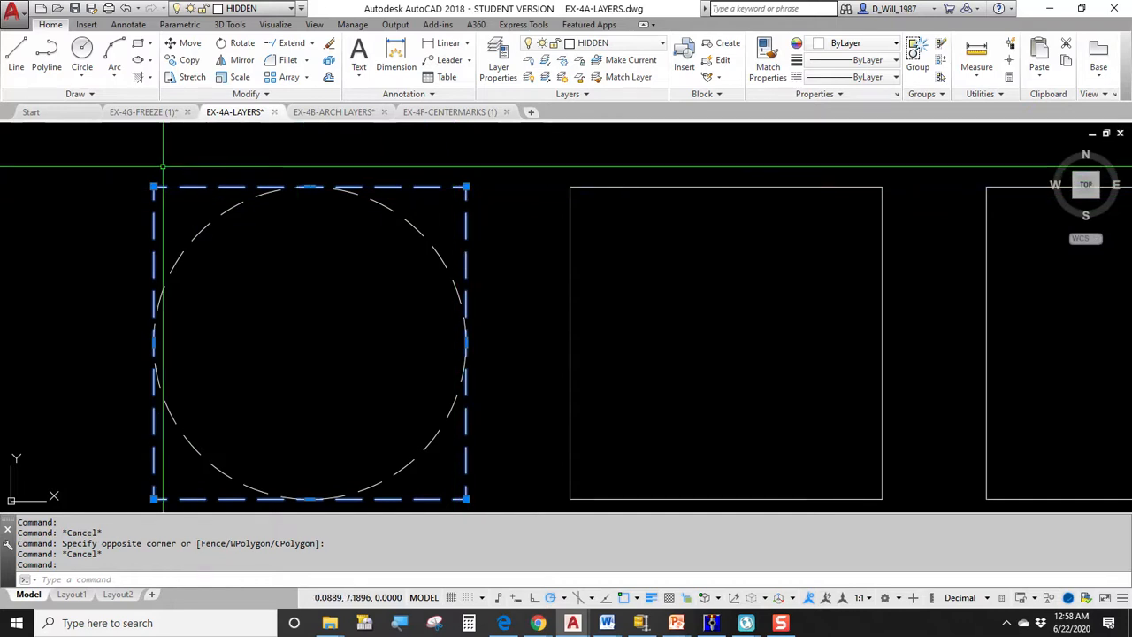
{"action": "key", "text": "Escape"}
Step: Draw a freehand diagonal line on the HIDDEN layer beside the dashed square and select it to inspect its dashes
{"action": "middle_click_drag", "start_coordinate": [81, 150], "coordinate": [301, 141]}
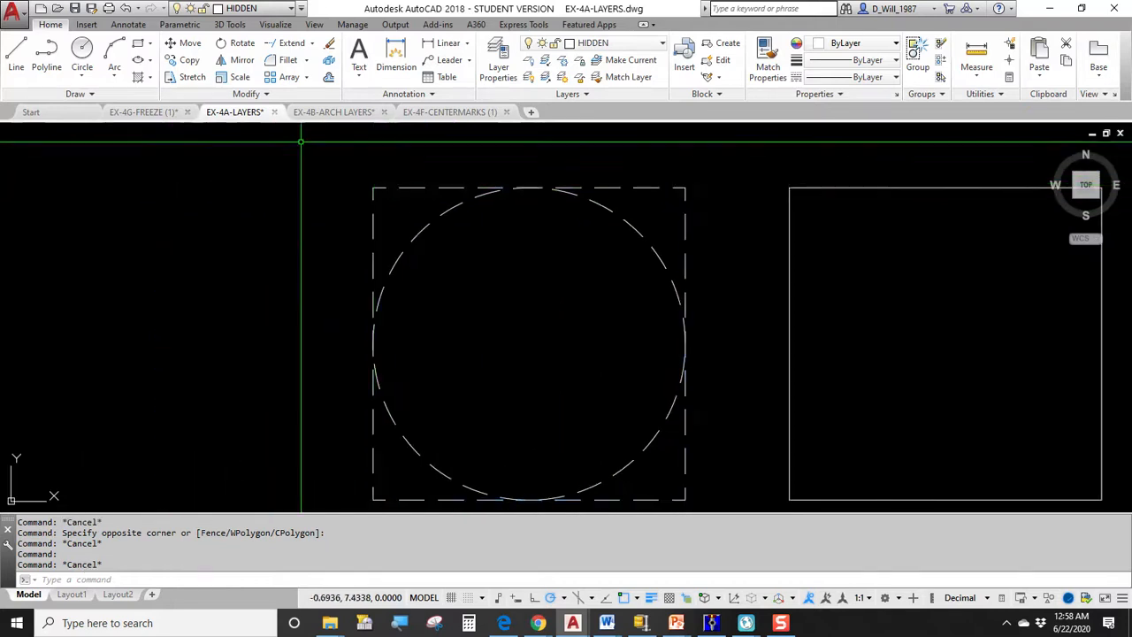
{"action": "left_click", "coordinate": [16, 55]}
{"action": "left_click", "coordinate": [226, 181]}
{"action": "scroll", "coordinate": [181, 307], "scroll_direction": "down", "scroll_amount": 4}
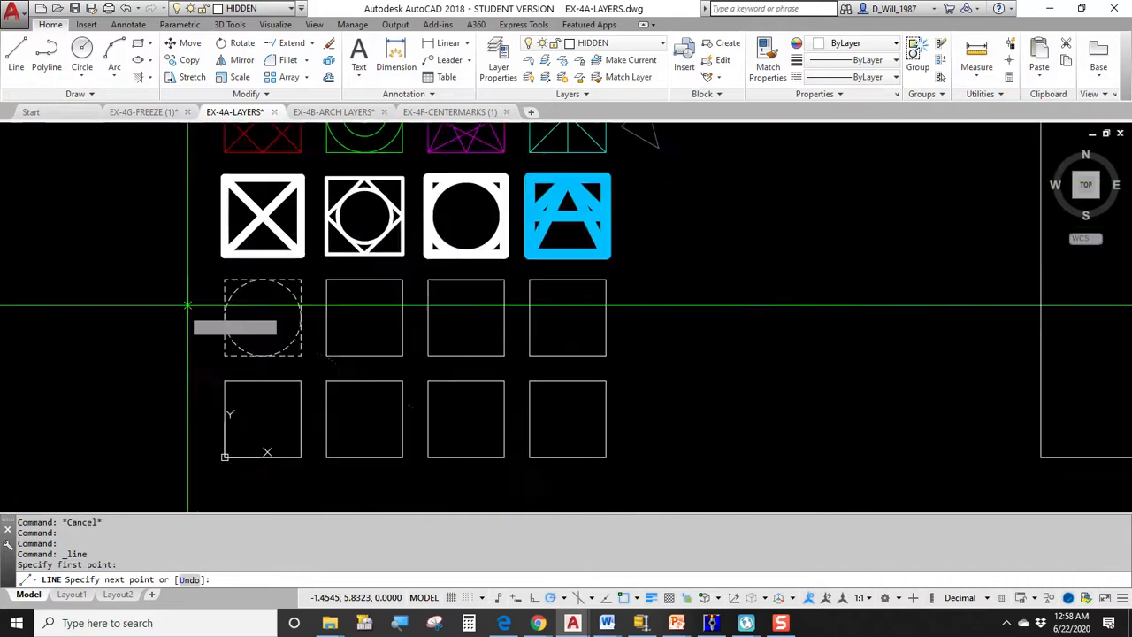
{"action": "left_click", "coordinate": [121, 359]}
{"action": "key", "text": "Escape"}
{"action": "scroll", "coordinate": [133, 349], "scroll_direction": "up", "scroll_amount": 4}
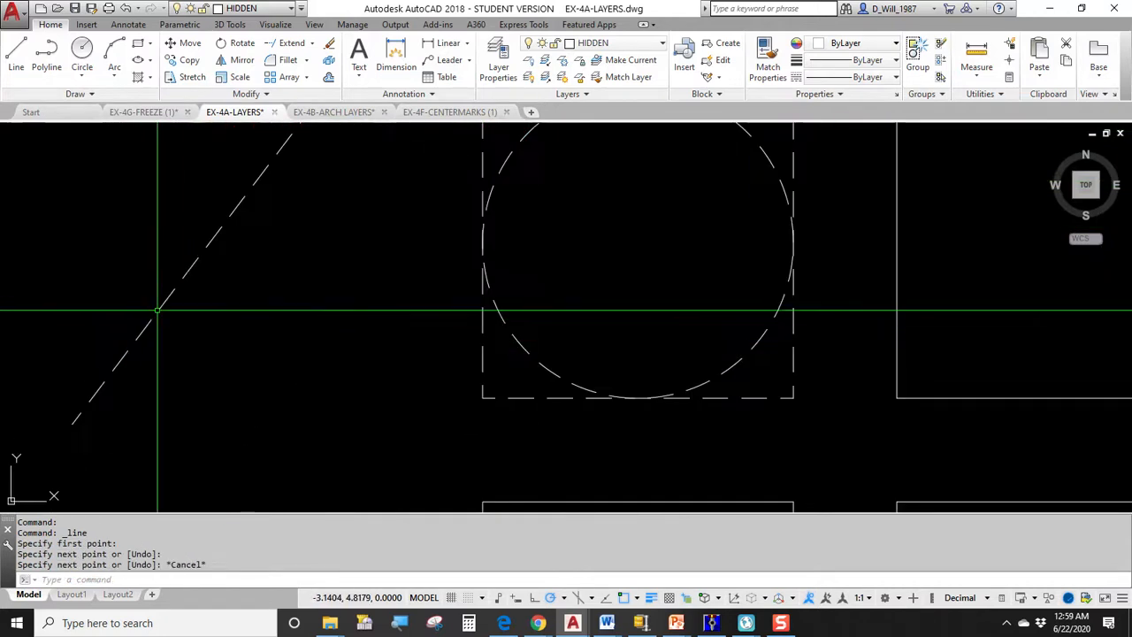
{"action": "left_click", "coordinate": [157, 310]}
{"action": "scroll", "coordinate": [173, 346], "scroll_direction": "down", "scroll_amount": 2}
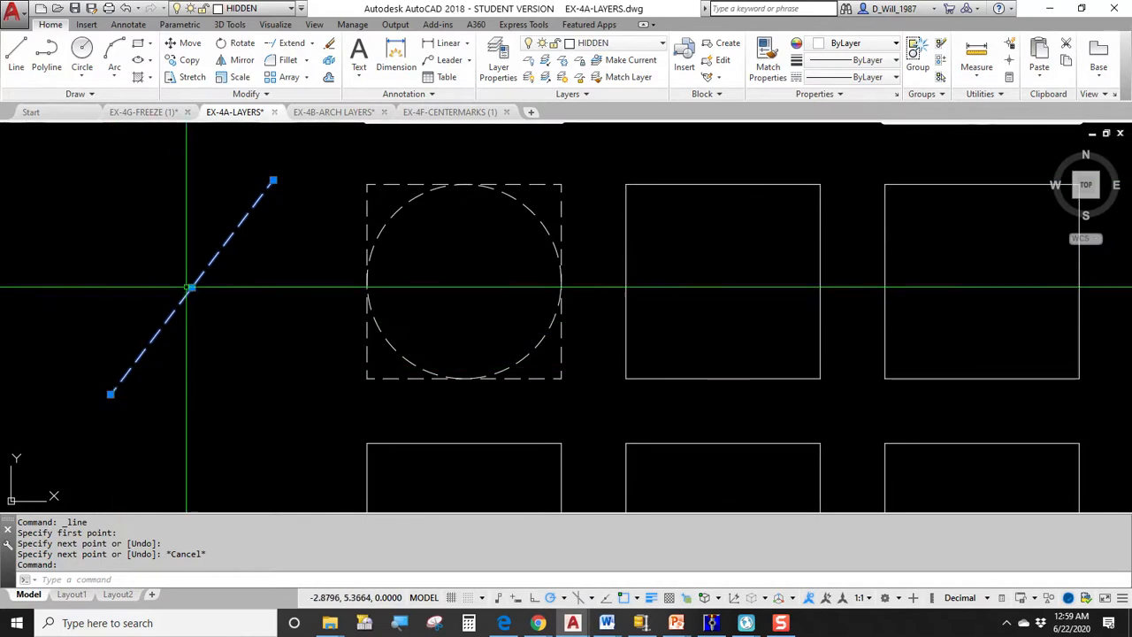
{"action": "key", "text": "Escape"}
Step: Shorten the diagonal test line by stretching its lower endpoint up toward its upper end
{"action": "left_click", "coordinate": [221, 255]}
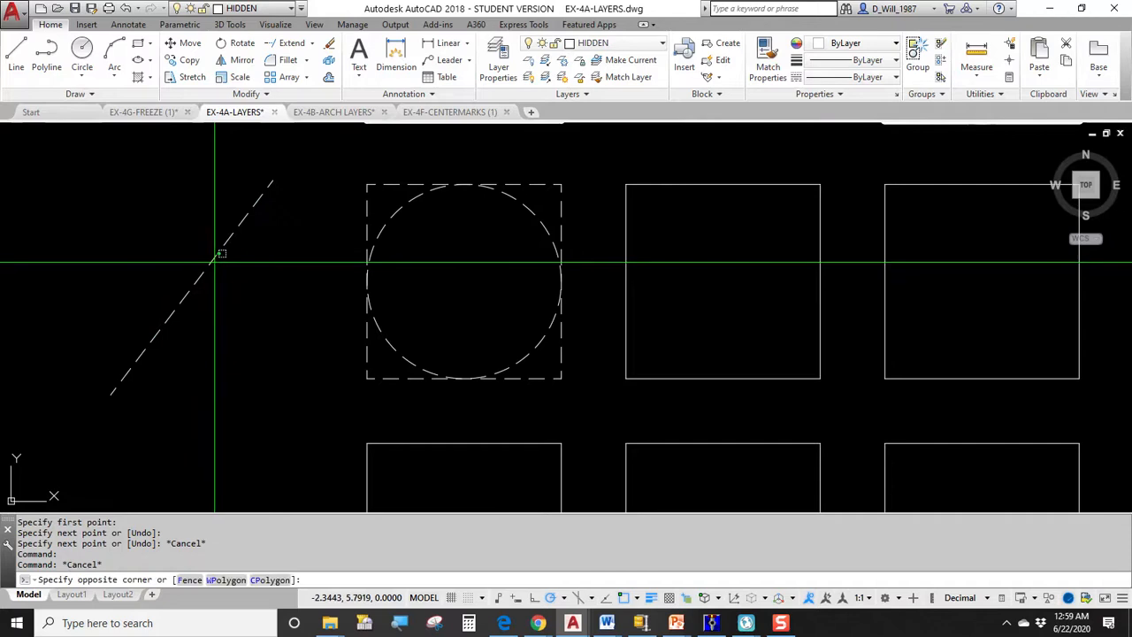
{"action": "left_click", "coordinate": [202, 368]}
{"action": "left_click", "coordinate": [111, 394]}
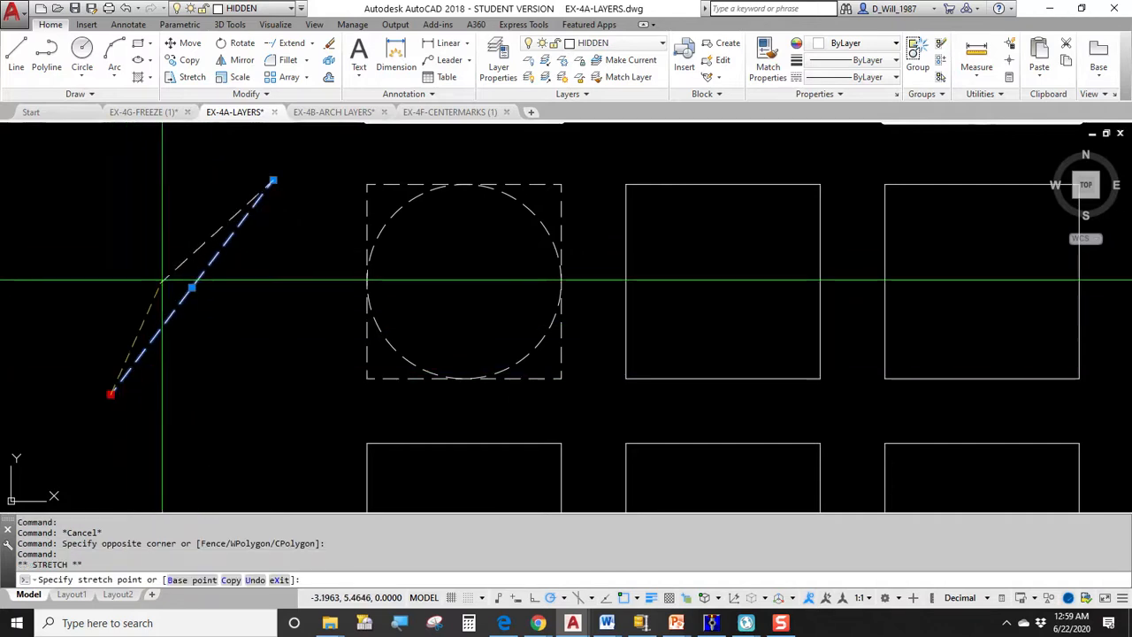
{"action": "left_click", "coordinate": [206, 227]}
{"action": "key", "text": "Escape"}
{"action": "key", "text": "Escape"}
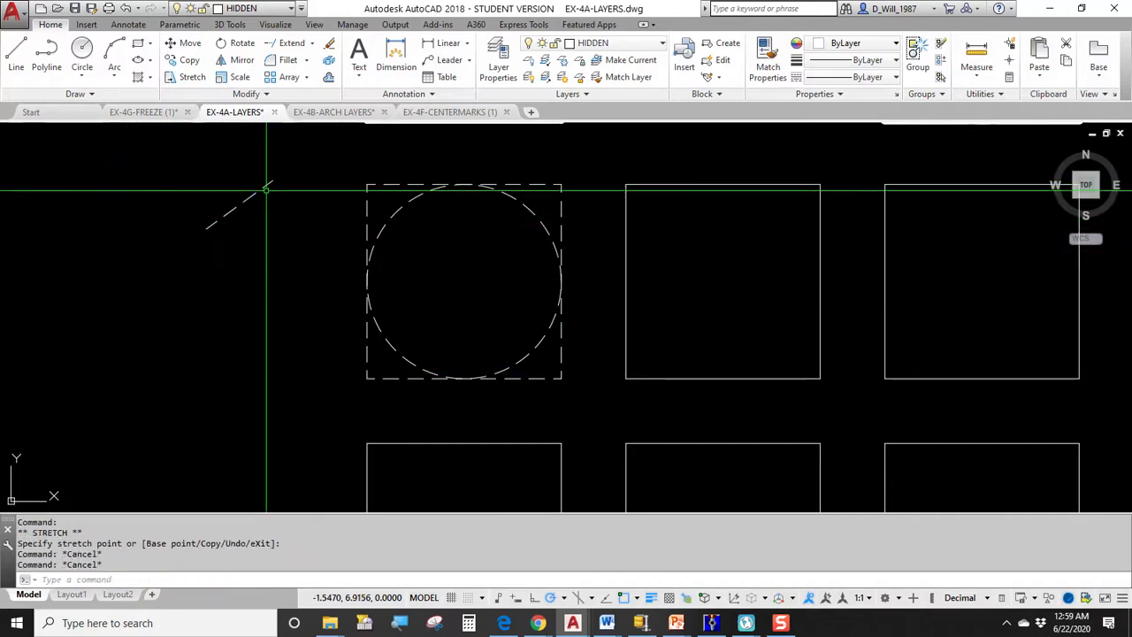
Step: Stretch the shortened test line's lower endpoint far out to about (-40, -34) and inspect its dashes up close
{"action": "left_click", "coordinate": [210, 225]}
{"action": "mouse_move", "coordinate": [207, 229]}
{"action": "left_click", "coordinate": [207, 229]}
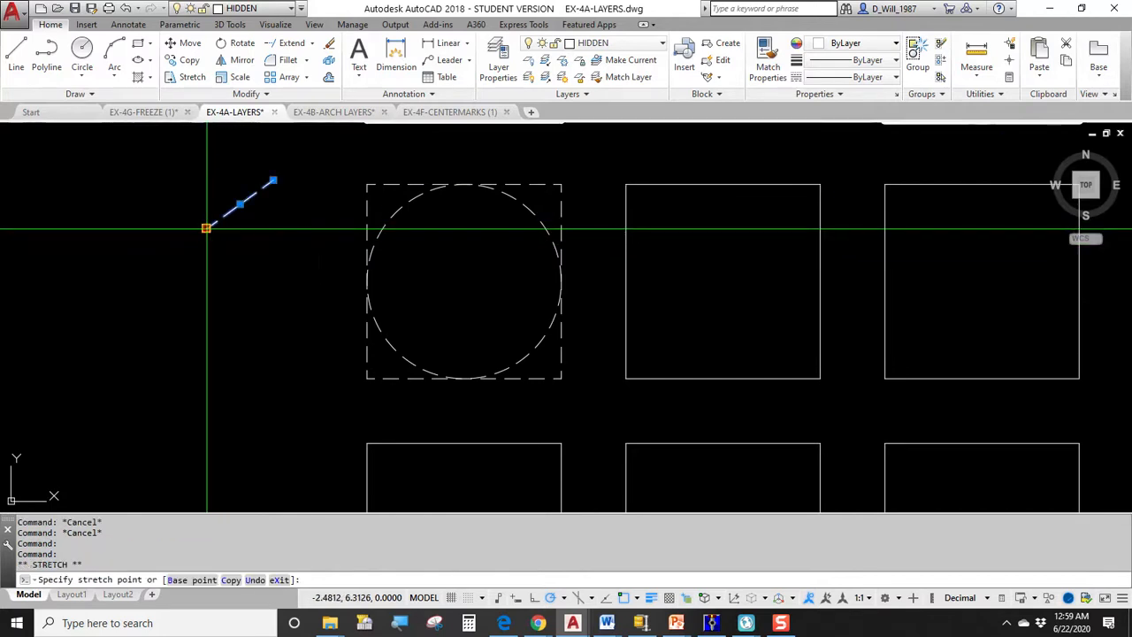
{"action": "scroll", "coordinate": [217, 232], "scroll_direction": "down", "scroll_amount": 12}
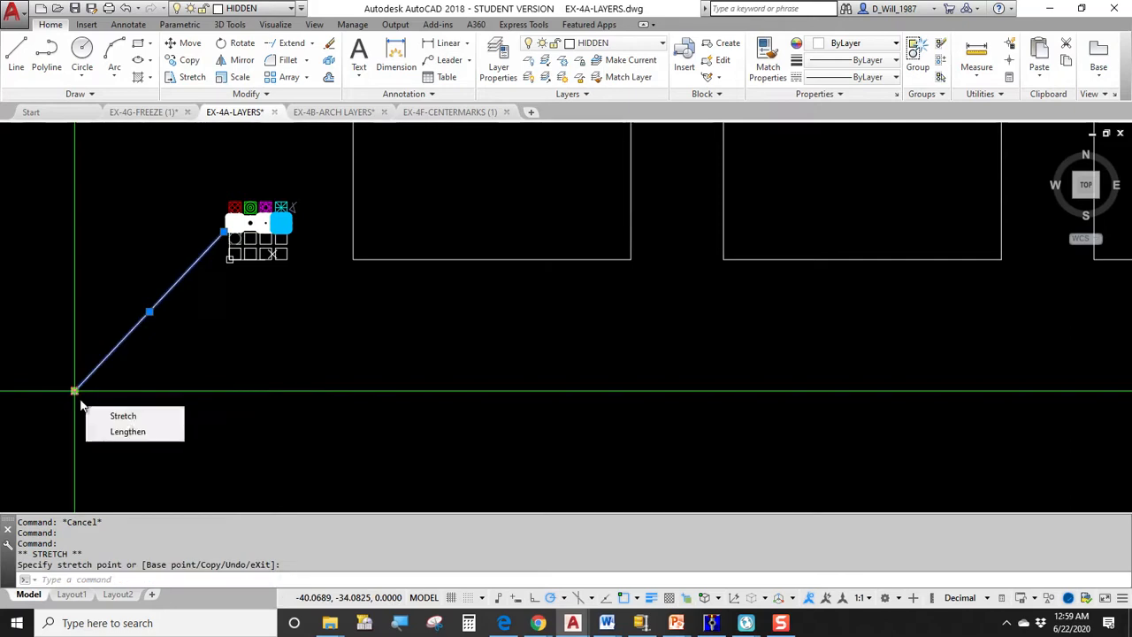
{"action": "key", "text": "Escape"}
{"action": "key", "text": "Escape"}
{"action": "scroll", "coordinate": [84, 399], "scroll_direction": "up", "scroll_amount": 2}
{"action": "scroll", "coordinate": [85, 399], "scroll_direction": "up", "scroll_amount": 3}
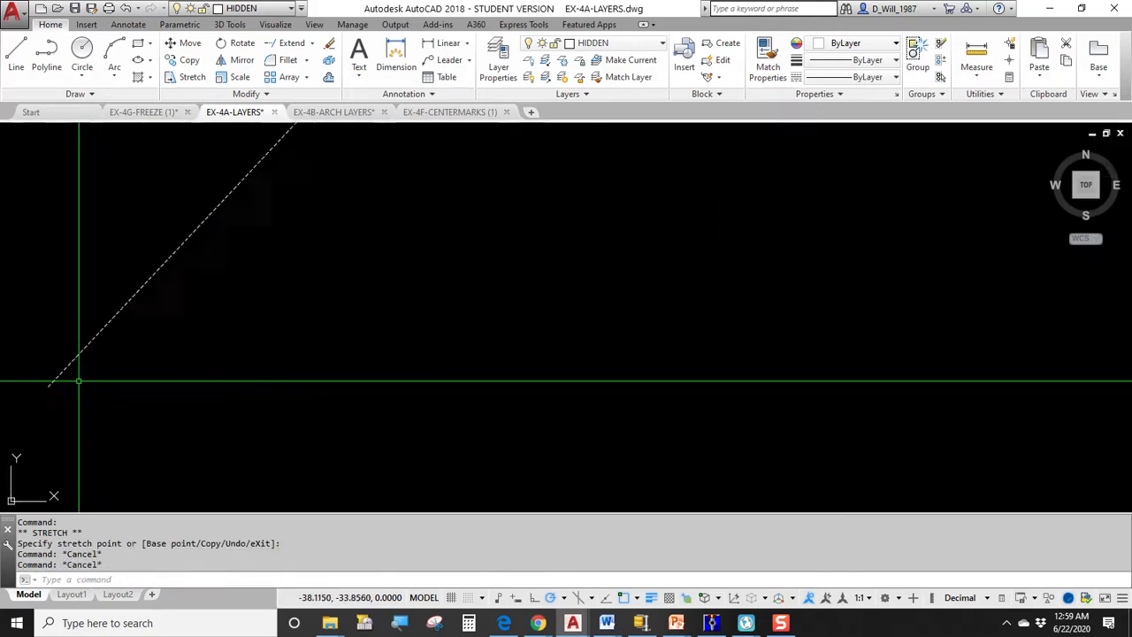
Step: Erase the long dashed test line and return to the rows of squares
{"action": "left_click", "coordinate": [89, 328]}
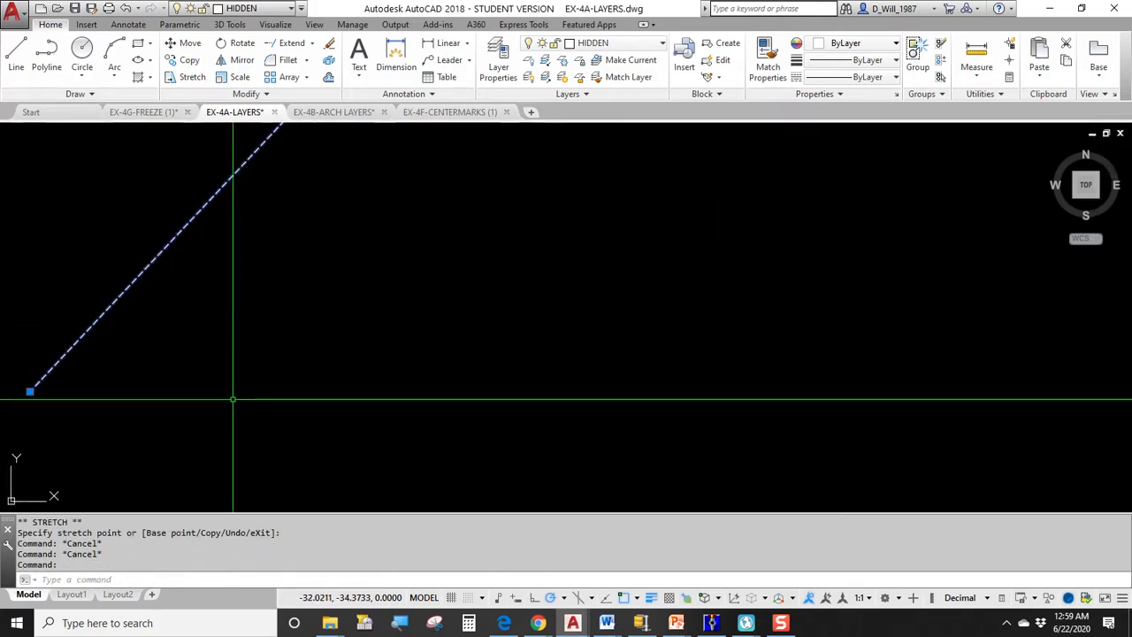
{"action": "key", "text": "Delete"}
{"action": "scroll", "coordinate": [368, 364], "scroll_direction": "down", "scroll_amount": 7}
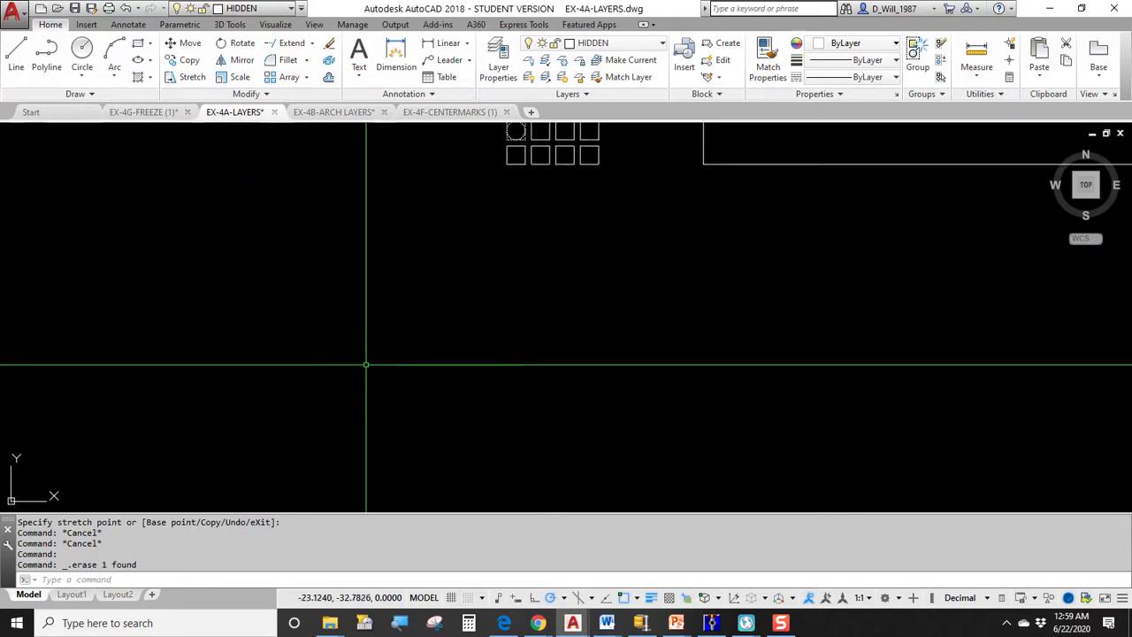
{"action": "scroll", "coordinate": [460, 274], "scroll_direction": "up", "scroll_amount": 7}
{"action": "scroll", "coordinate": [355, 255], "scroll_direction": "up", "scroll_amount": 2}
{"action": "scroll", "coordinate": [354, 257], "scroll_direction": "up", "scroll_amount": 3}
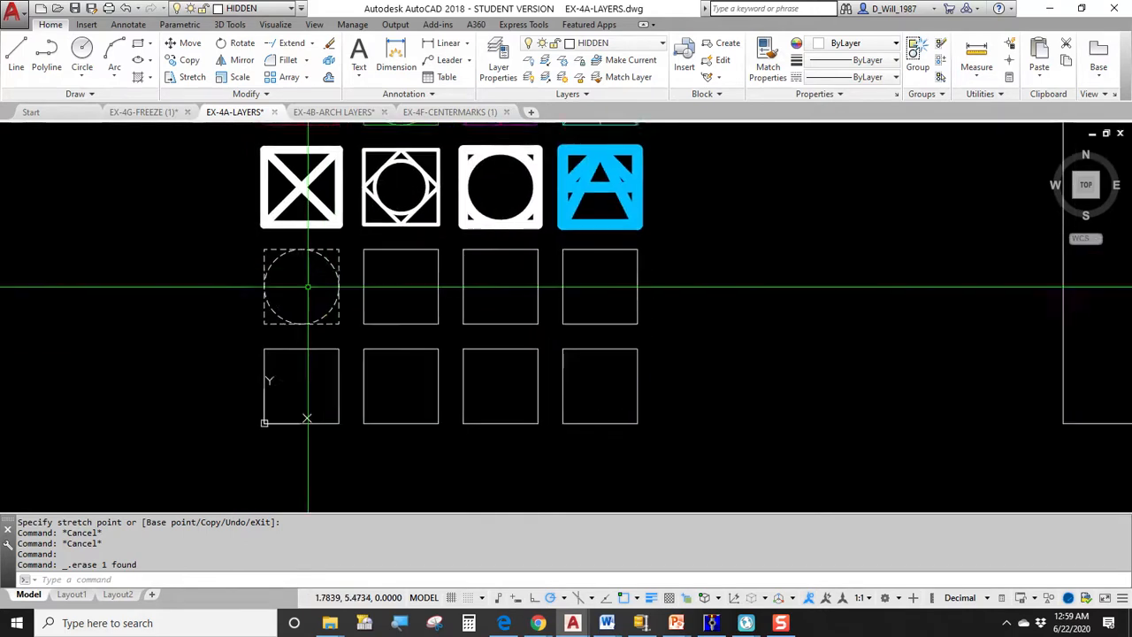
Step: Create a new layer named CENTER based on the HIDDEN layer
{"action": "left_click", "coordinate": [498, 67]}
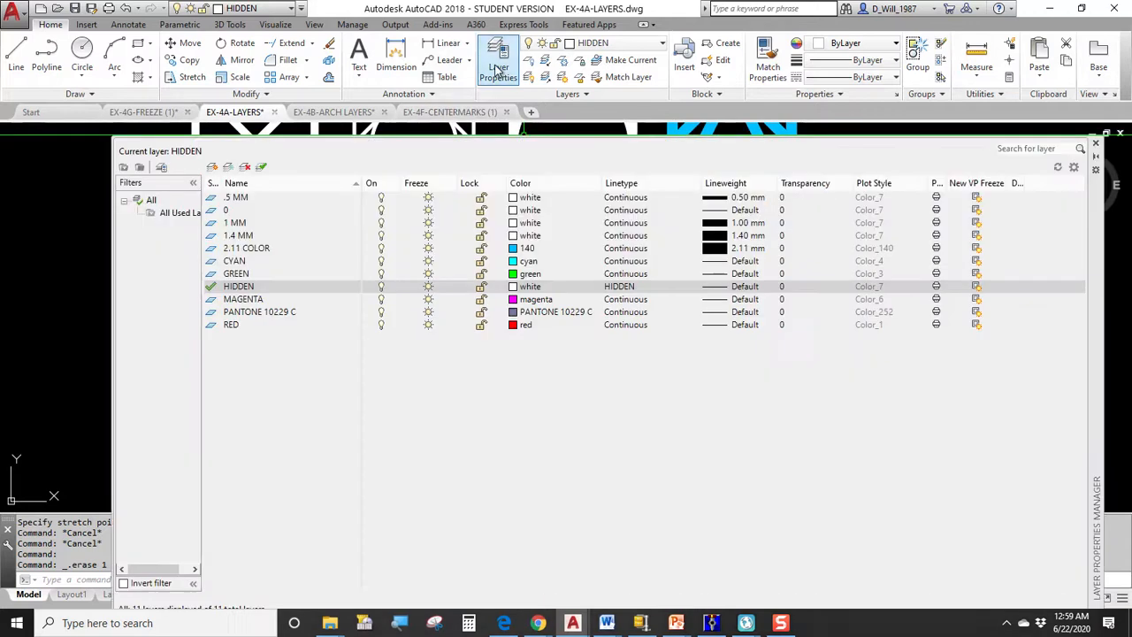
{"action": "left_click", "coordinate": [212, 168]}
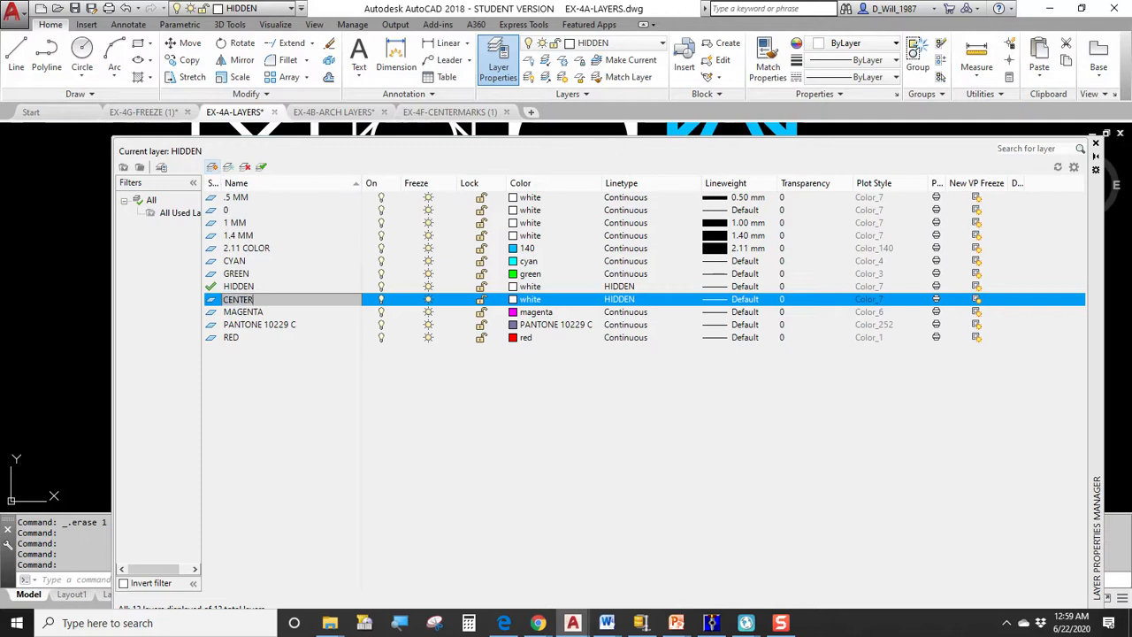
{"action": "key", "text": "Return"}
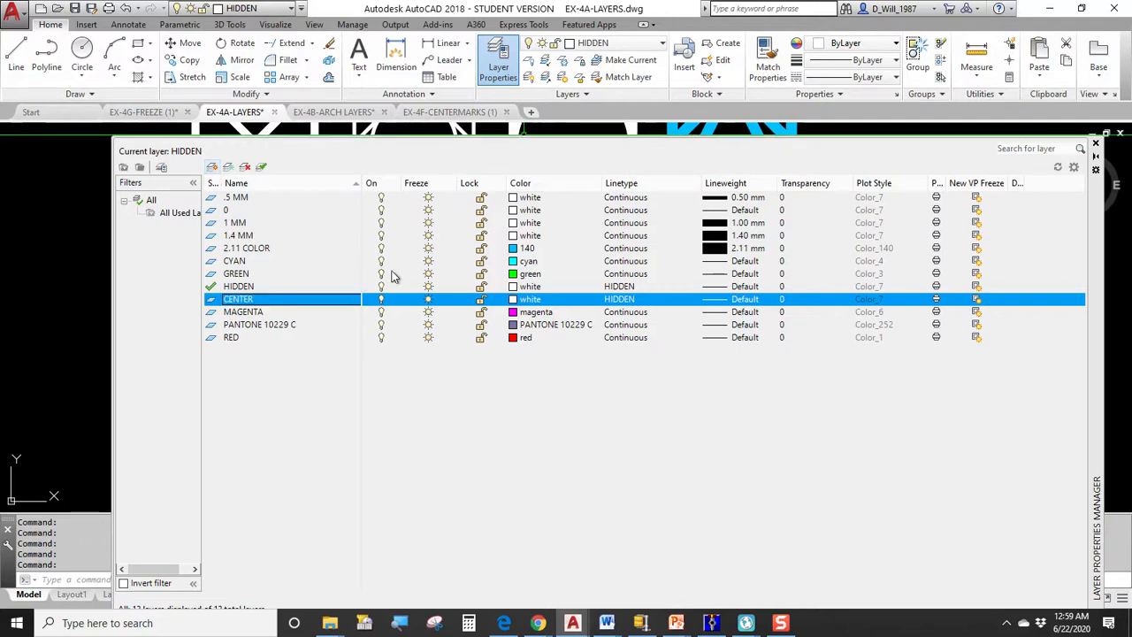
Step: Load the CENTER linetype from acad.lin while choosing the CENTER layer's linetype
{"action": "left_click", "coordinate": [622, 301]}
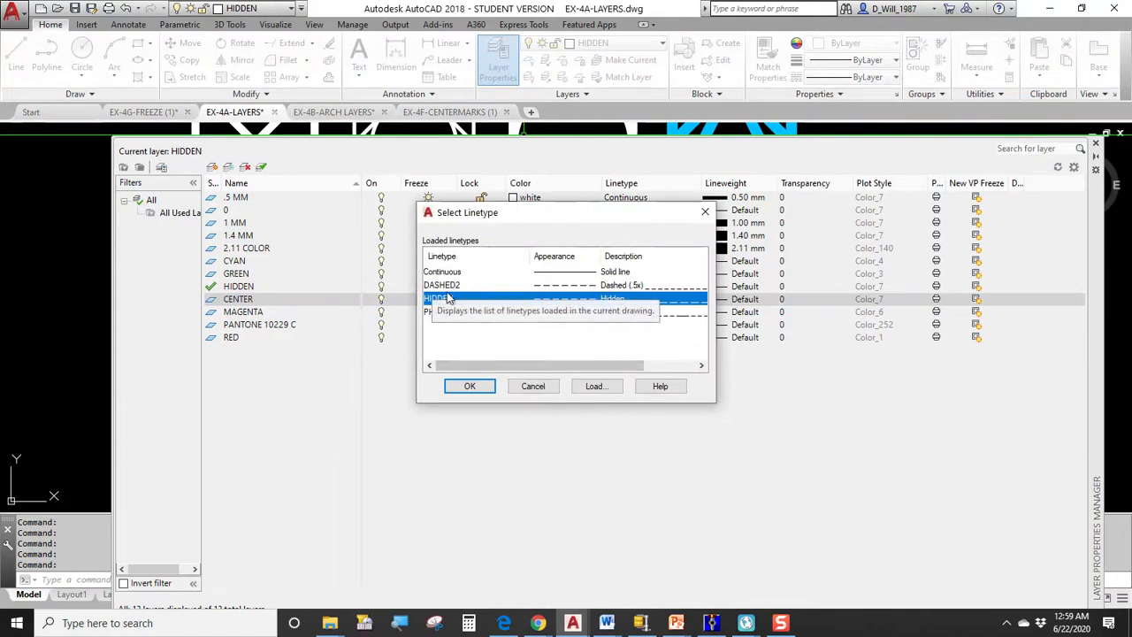
{"action": "left_click", "coordinate": [595, 386]}
{"action": "key", "text": "c"}
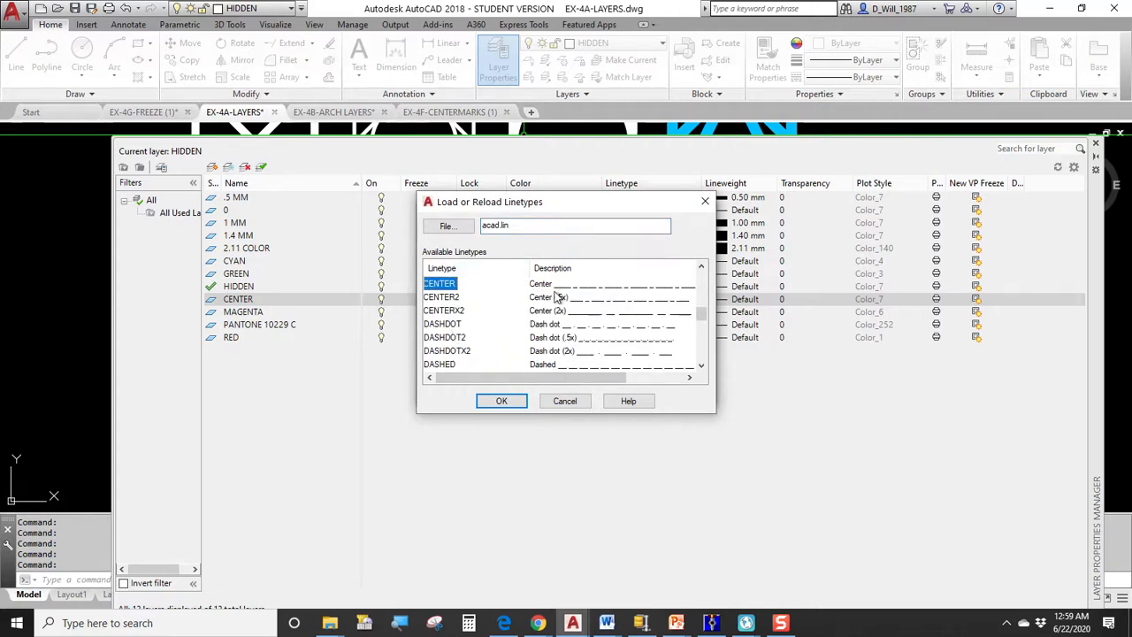
{"action": "left_click", "coordinate": [502, 403]}
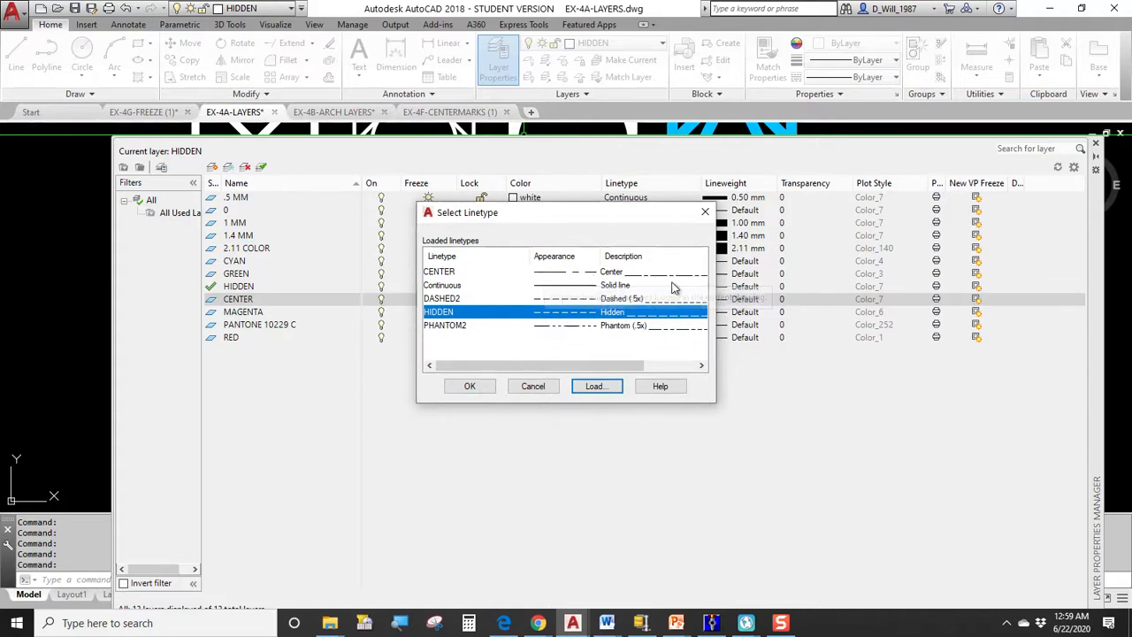
Step: Assign the CENTER linetype to the CENTER layer and make that layer current
{"action": "left_click", "coordinate": [439, 273]}
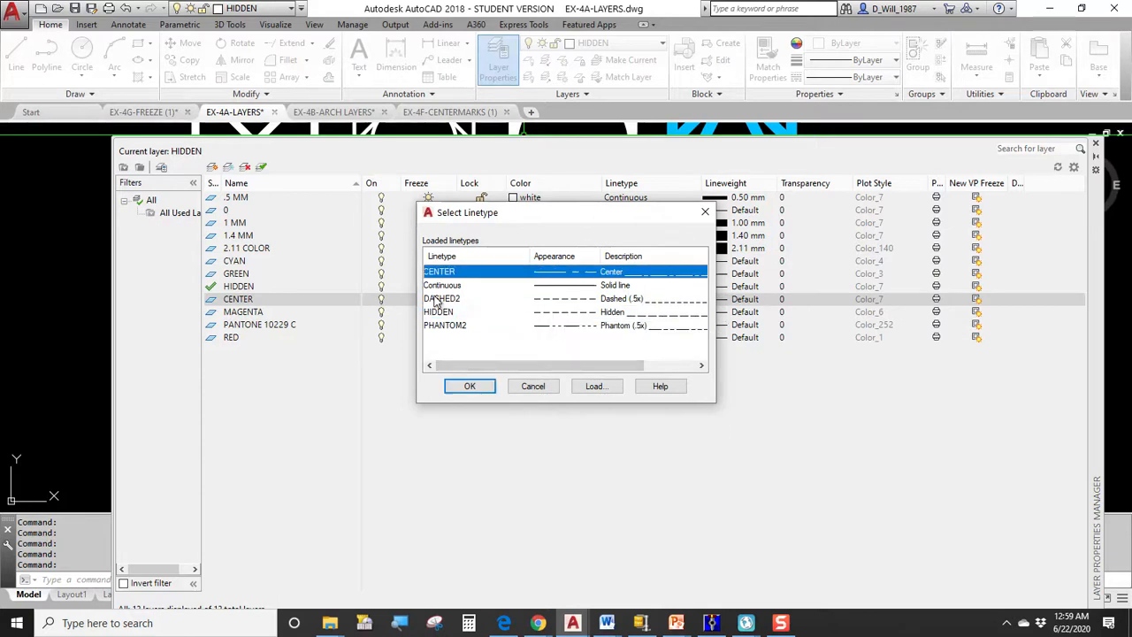
{"action": "left_click", "coordinate": [470, 386]}
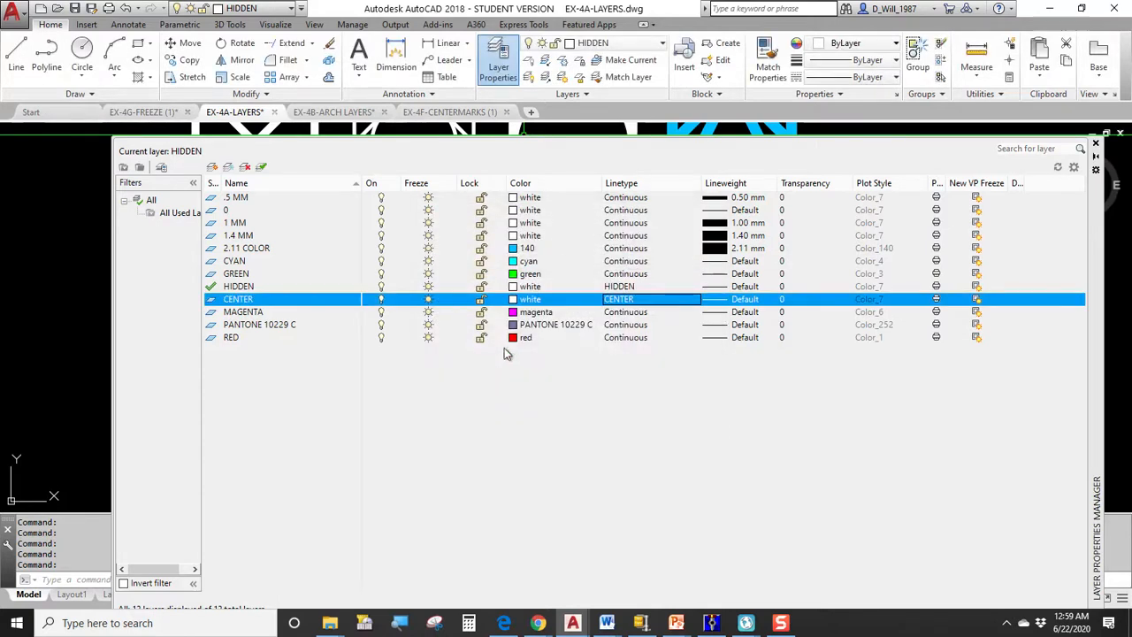
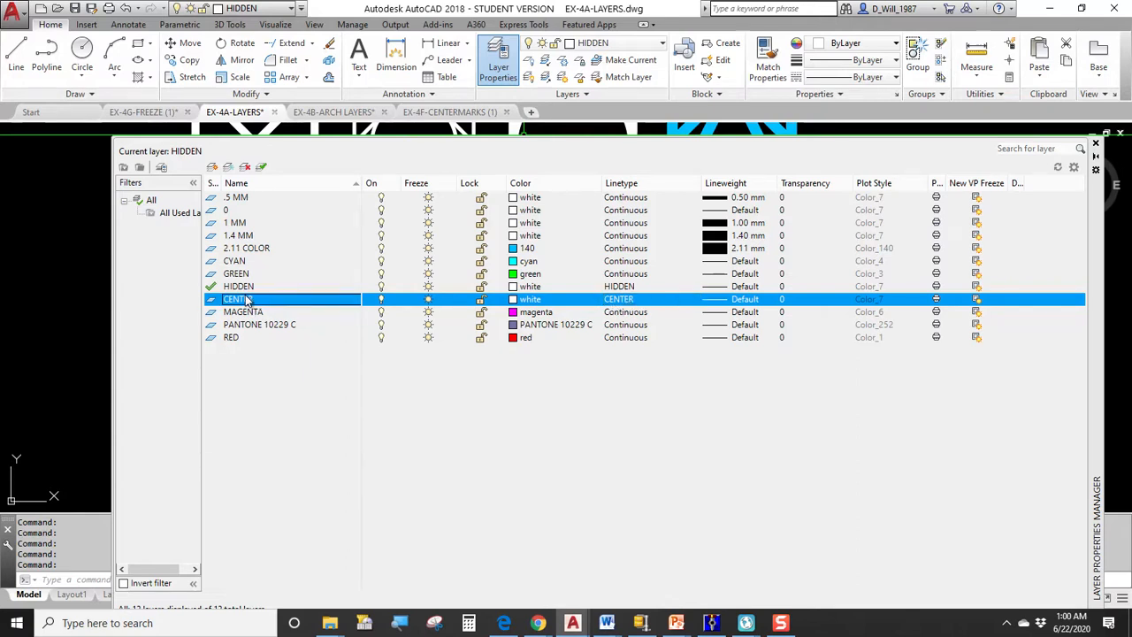
{"action": "left_click", "coordinate": [1095, 143]}
Step: Draw a diagonal line in the third row's second square from its upper-right corner to its lower-left corner
{"action": "key", "text": "l"}
{"action": "key", "text": "Return"}
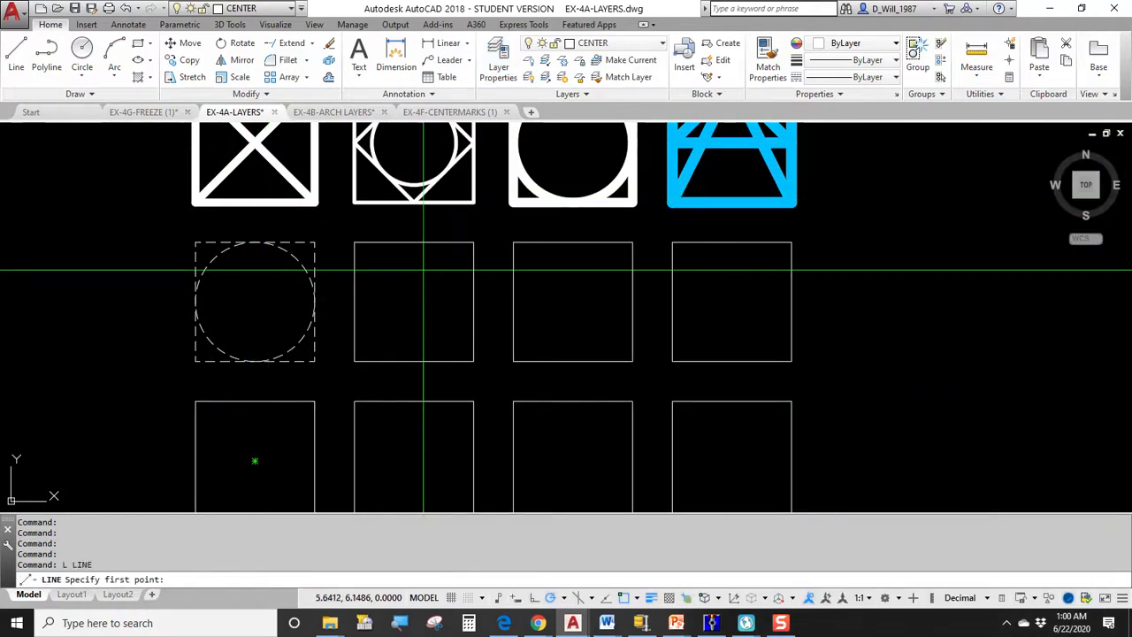
{"action": "left_click", "coordinate": [464, 248]}
{"action": "left_click", "coordinate": [354, 360]}
{"action": "key", "text": "Return"}
{"action": "scroll", "coordinate": [429, 278], "scroll_direction": "up", "scroll_amount": 2}
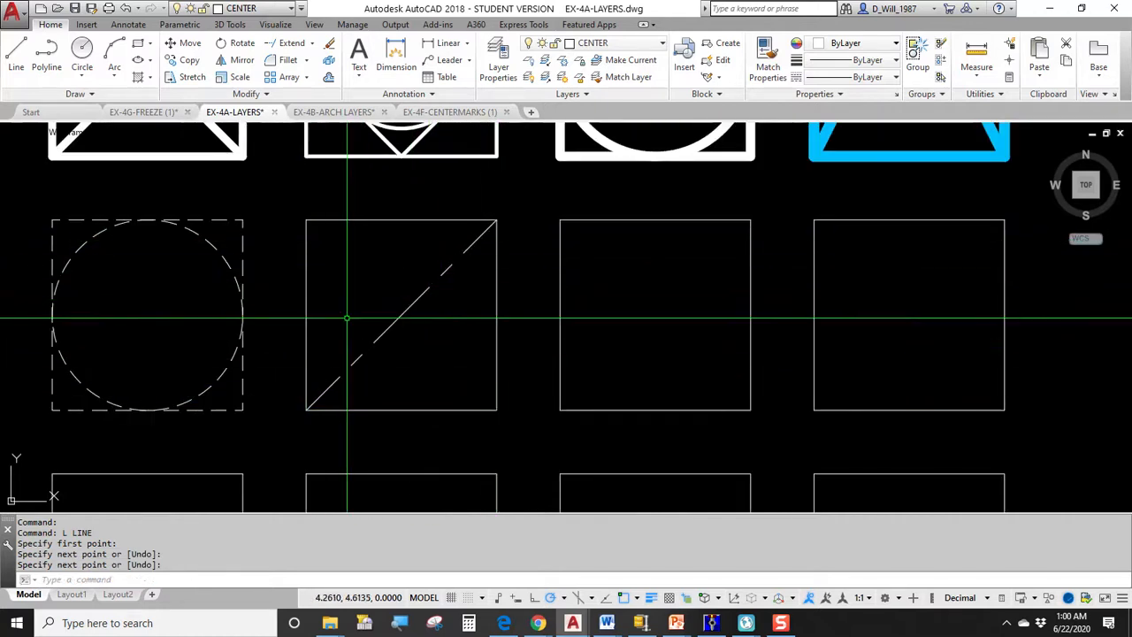
Step: Draw a long horizontal sample line on the CENTER layer between the second and third rows of squares
{"action": "key", "text": "Return"}
{"action": "left_click", "coordinate": [285, 196]}
{"action": "left_click", "coordinate": [966, 196]}
{"action": "key", "text": "Escape"}
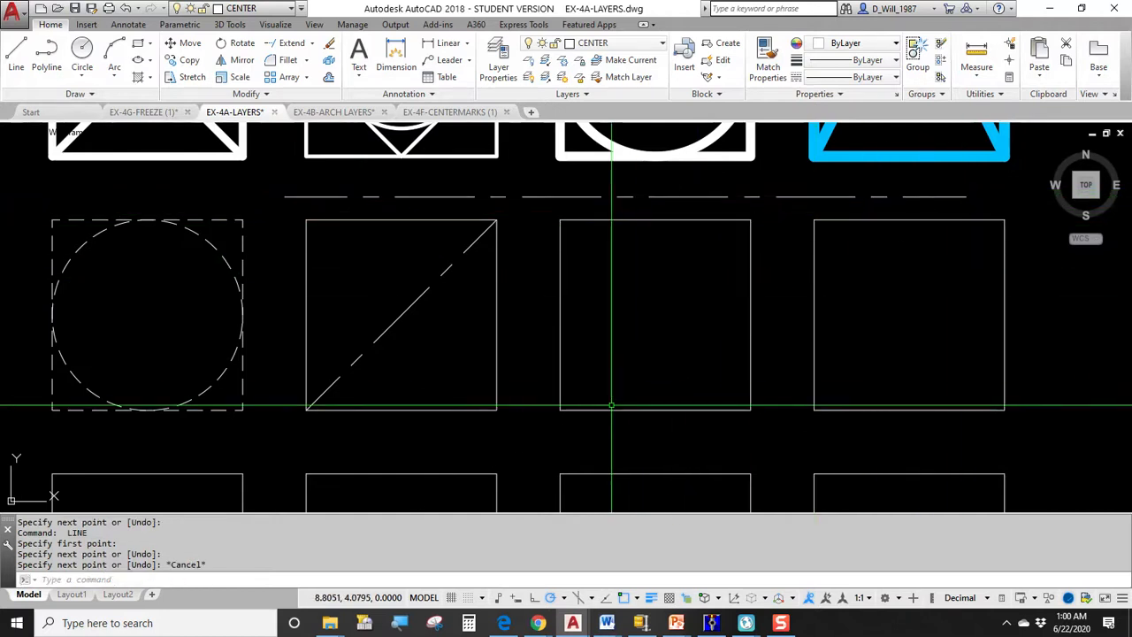
Step: Erase the horizontal sample line above the third row of squares
{"action": "left_click", "coordinate": [544, 198]}
{"action": "left_click", "coordinate": [539, 203]}
{"action": "left_click", "coordinate": [505, 195]}
{"action": "key", "text": "Delete"}
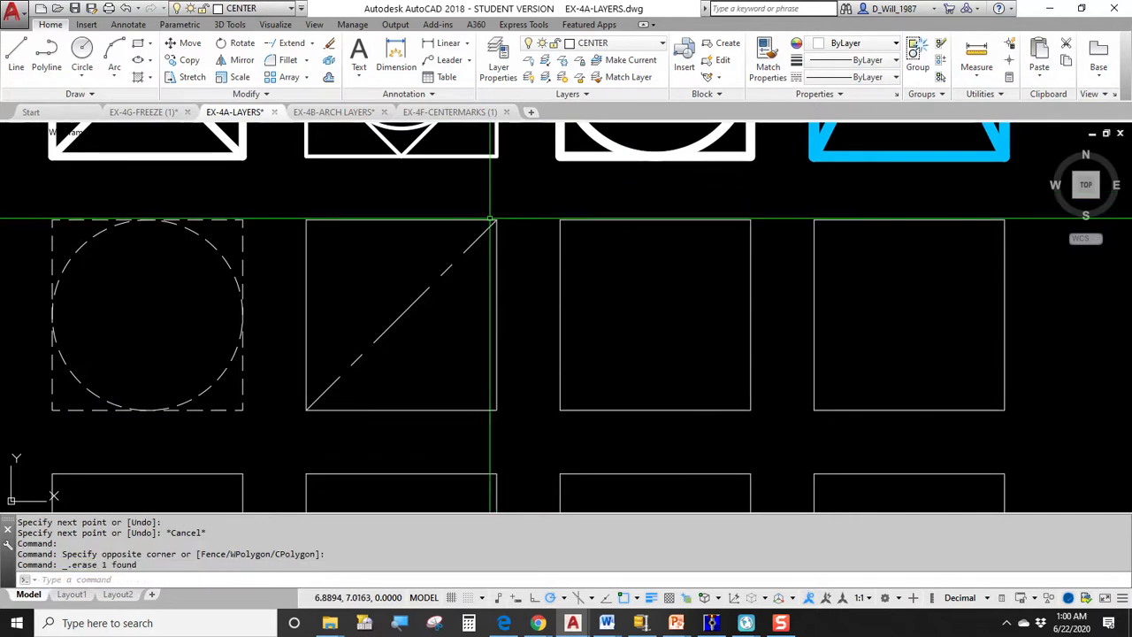
Step: Draw a second diagonal line in the third row's second square from its upper-left to its lower-right corner
{"action": "key", "text": "Return"}
{"action": "left_click", "coordinate": [306, 220]}
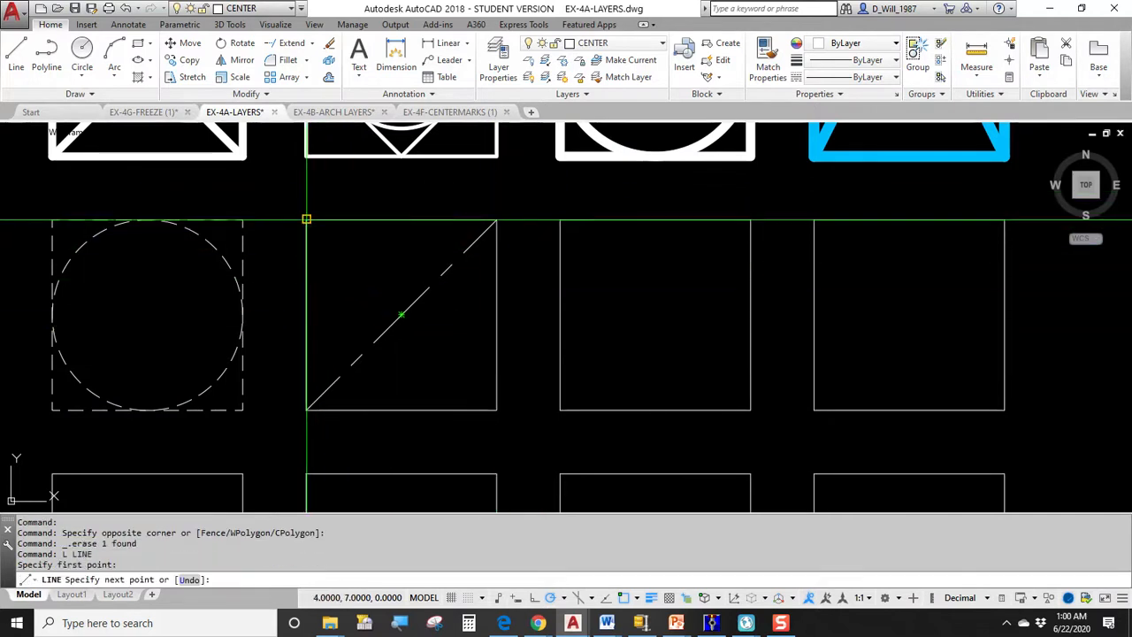
{"action": "left_click", "coordinate": [497, 409]}
{"action": "key", "text": "Return"}
{"action": "key", "text": "Escape"}
Step: Move the third row's second square to the CENTER layer and clear the selection
{"action": "left_click", "coordinate": [497, 321]}
{"action": "left_click", "coordinate": [593, 44]}
{"action": "left_click", "coordinate": [597, 145]}
{"action": "key", "text": "Escape"}
{"action": "key", "text": "Escape"}
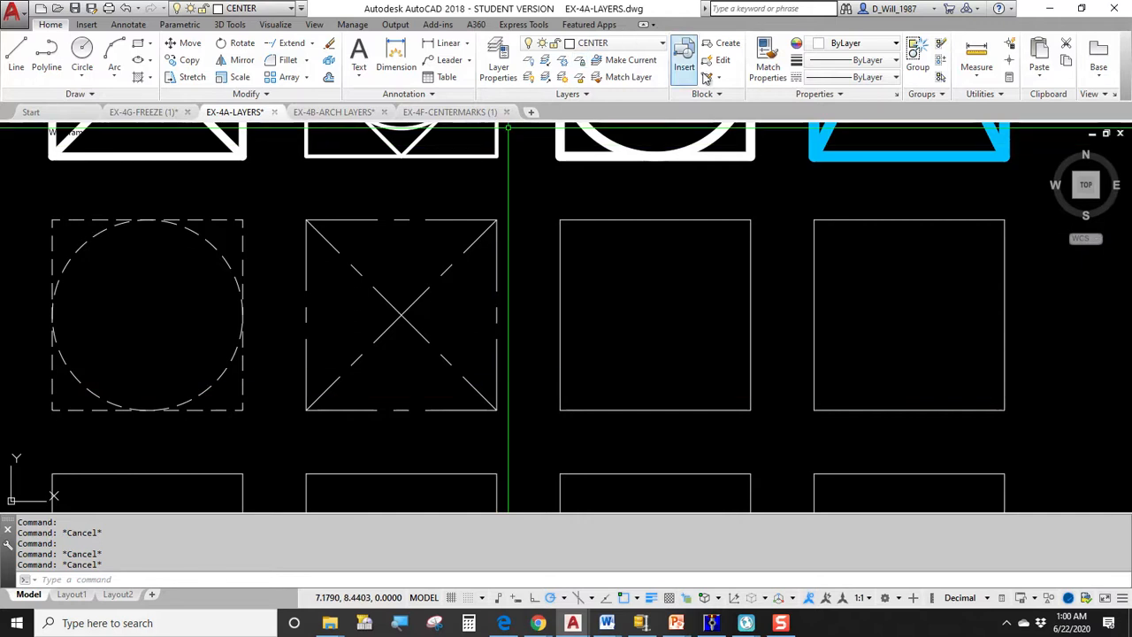
Step: Create a new layer named FENCE based on the CENTER layer
{"action": "left_click", "coordinate": [498, 61]}
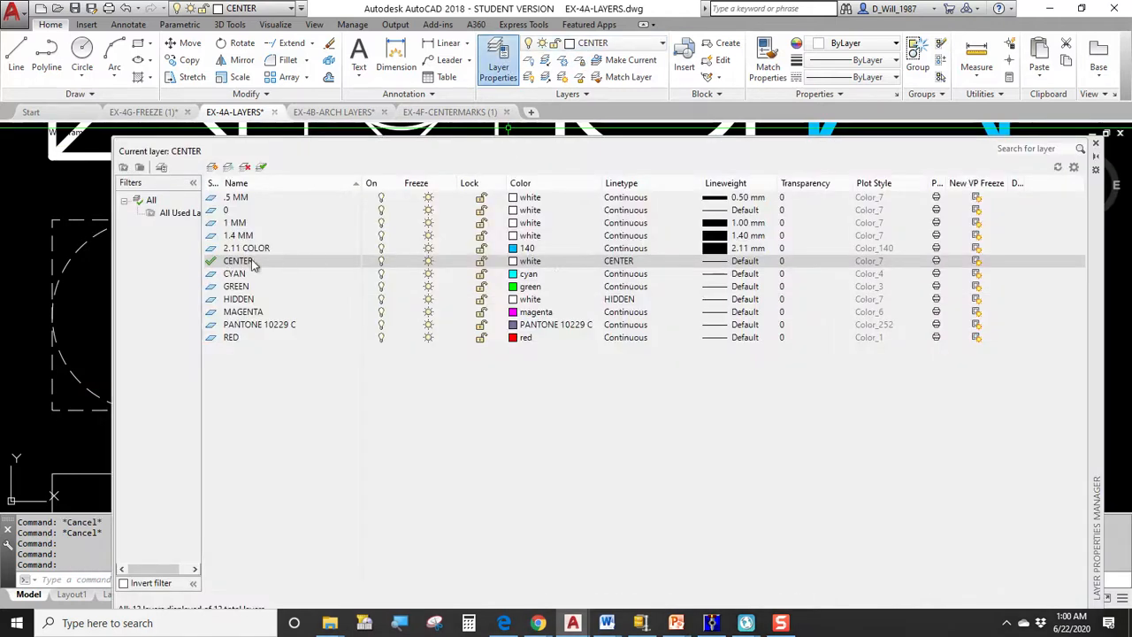
{"action": "left_click", "coordinate": [212, 168]}
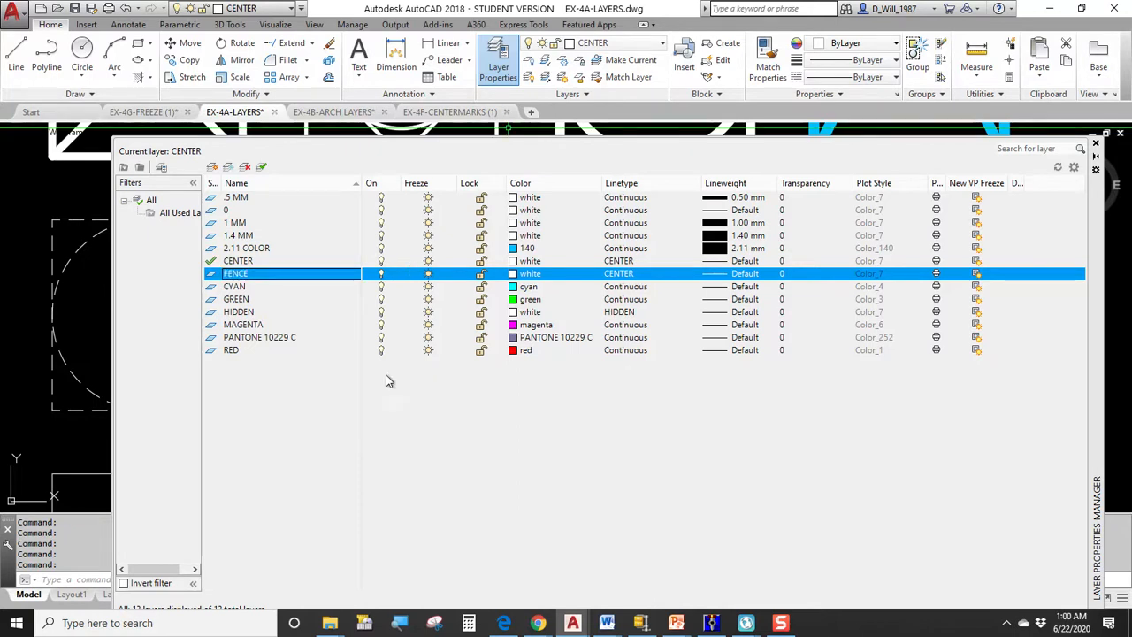
{"action": "left_click", "coordinate": [731, 276]}
{"action": "key", "text": "Return"}
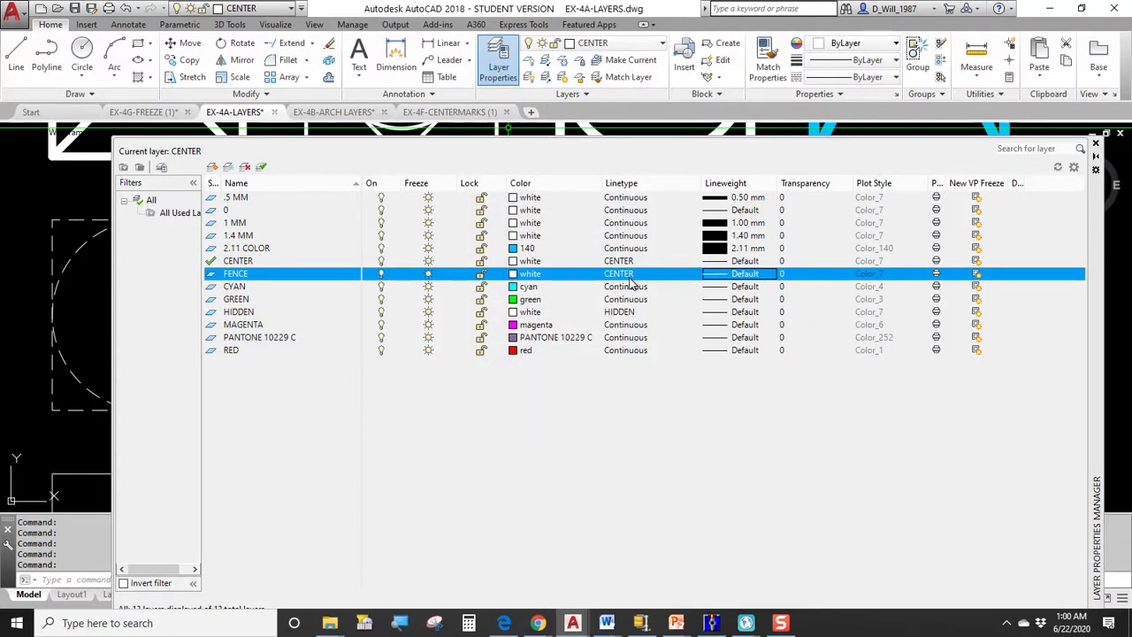
Step: Load the FENCELINE2 linetype from acad.lin while choosing the FENCE layer's linetype
{"action": "left_click", "coordinate": [625, 277]}
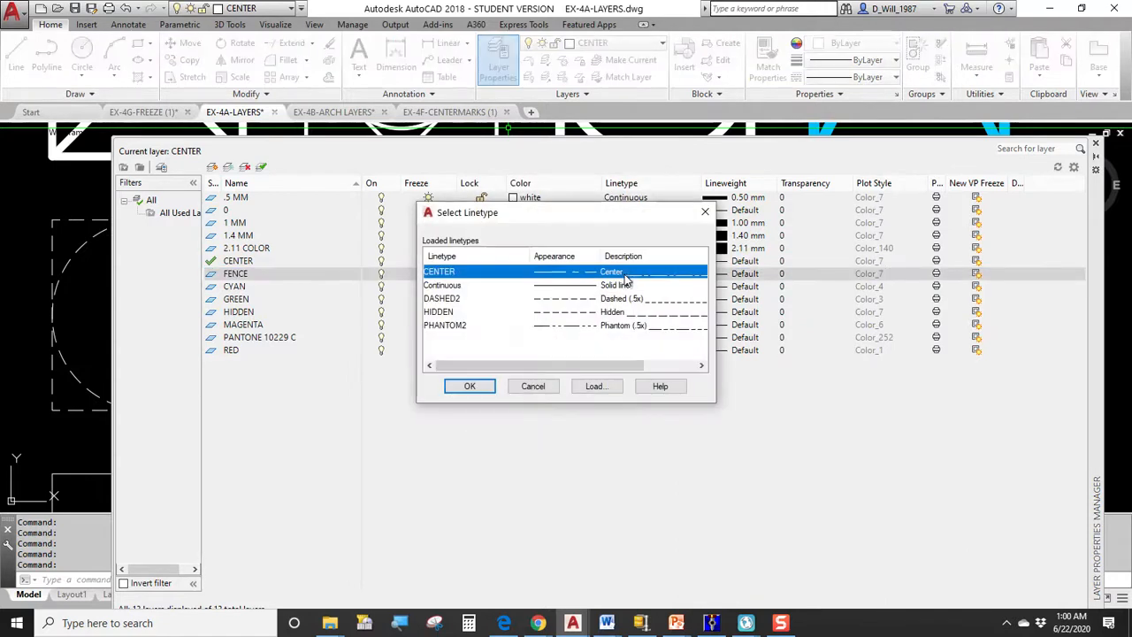
{"action": "left_click", "coordinate": [595, 386]}
{"action": "left_click", "coordinate": [460, 323]}
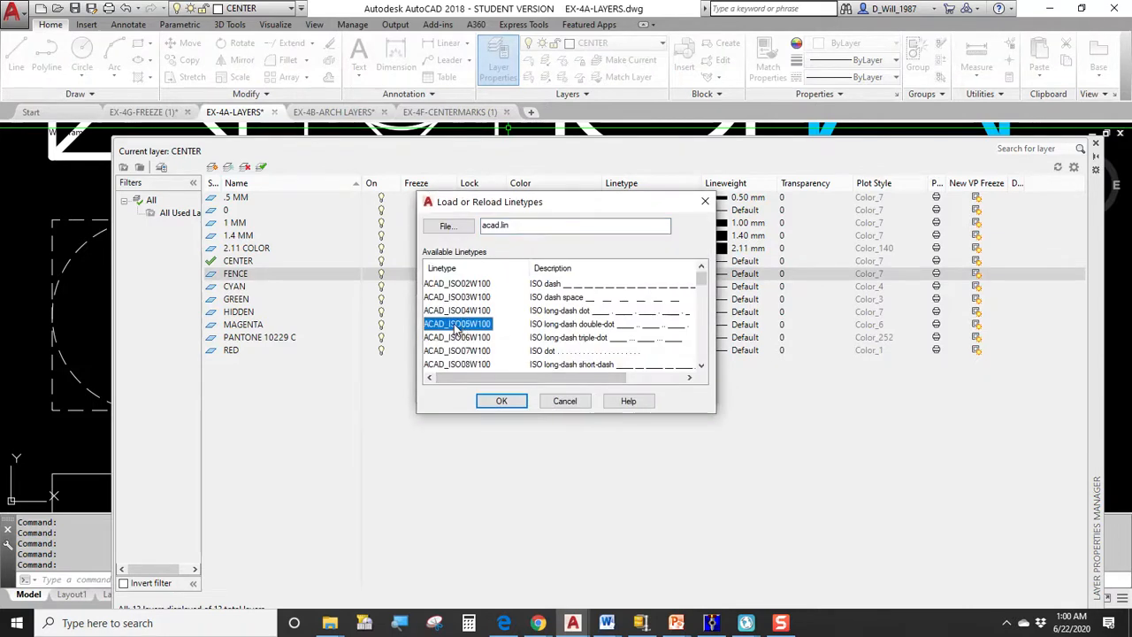
{"action": "key", "text": "f"}
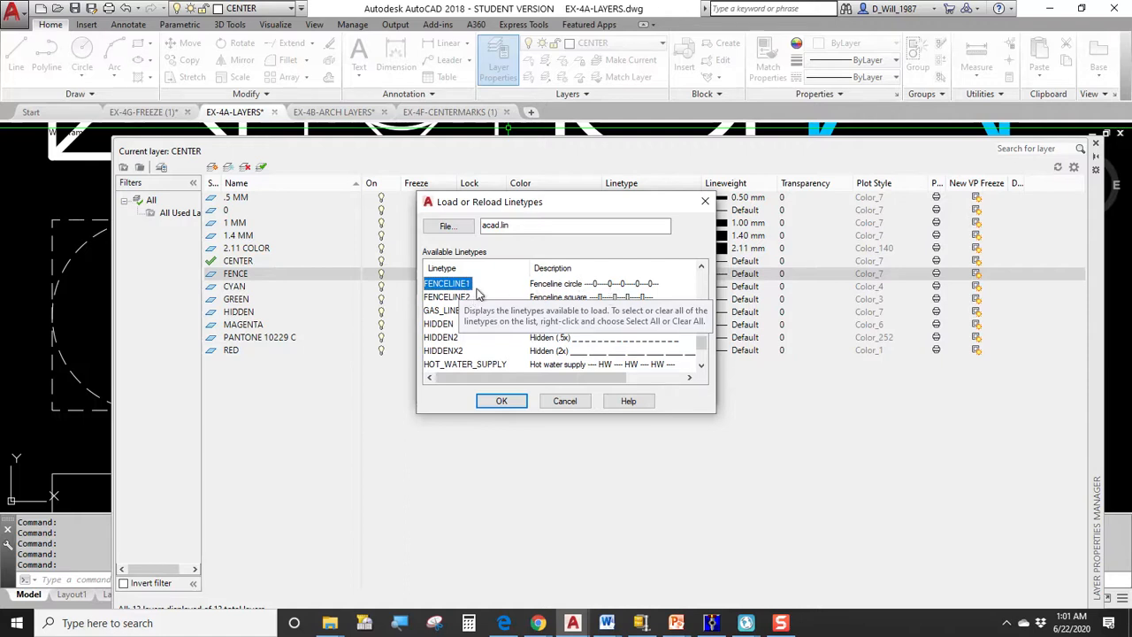
{"action": "left_click", "coordinate": [440, 299]}
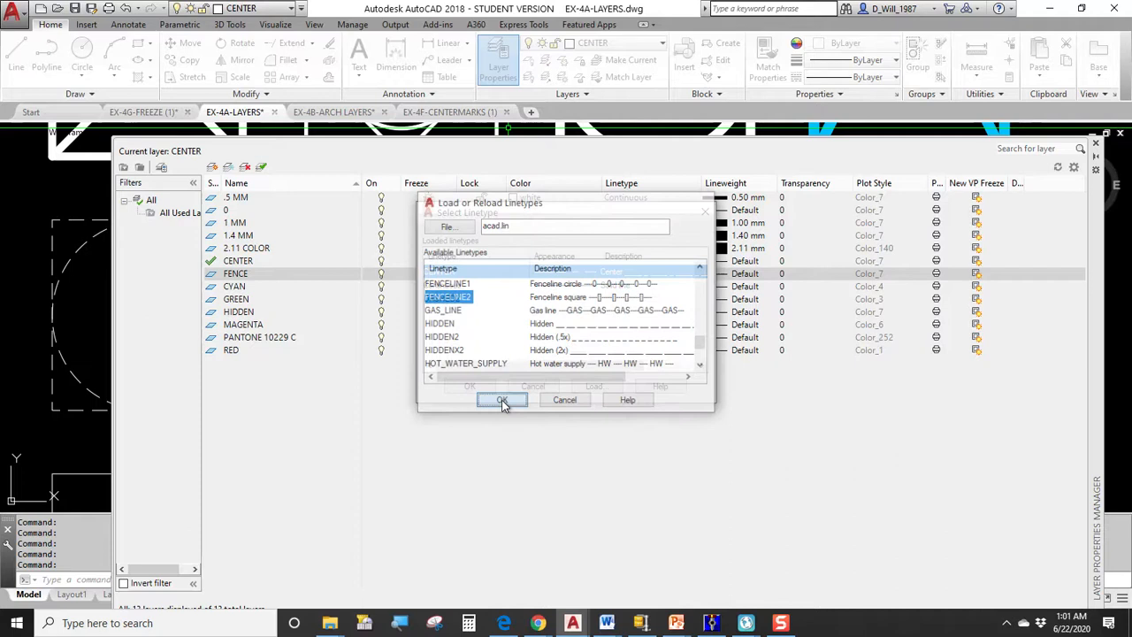
{"action": "left_click", "coordinate": [502, 401]}
Step: Assign the FENCELINE2 linetype to the FENCE layer and make that layer current
{"action": "left_click", "coordinate": [443, 313]}
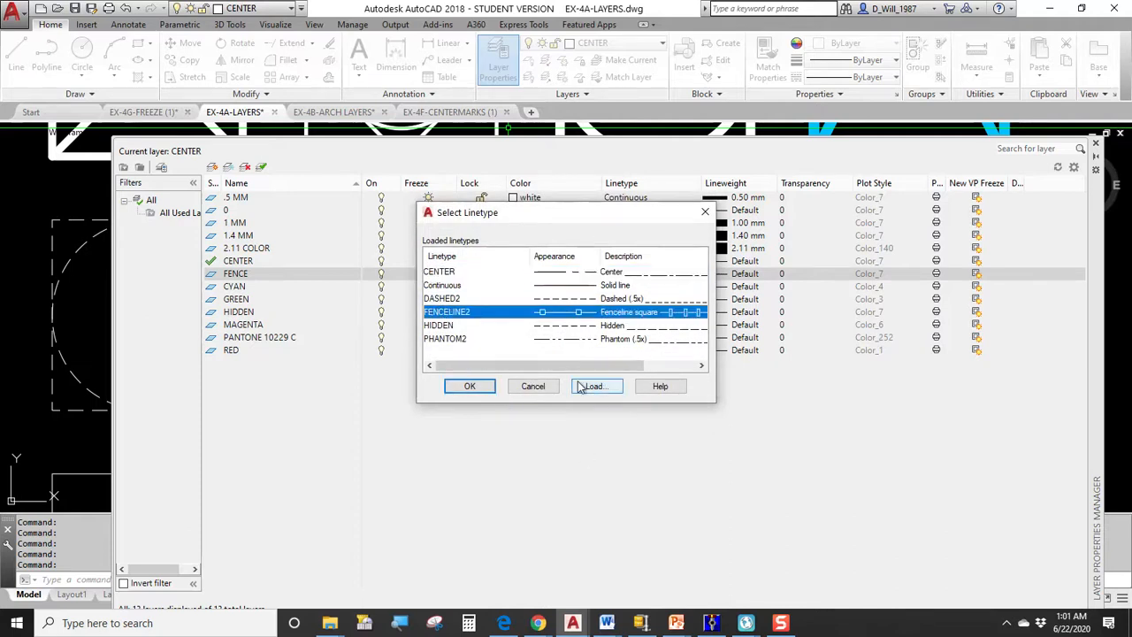
{"action": "left_click", "coordinate": [470, 386]}
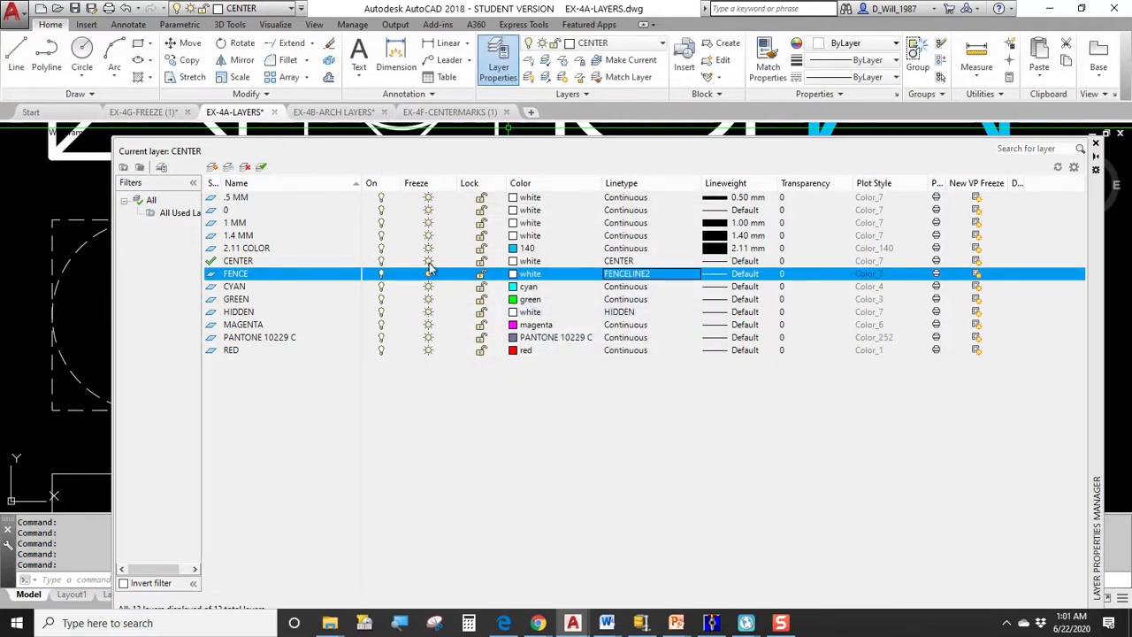
{"action": "double_click", "coordinate": [269, 272]}
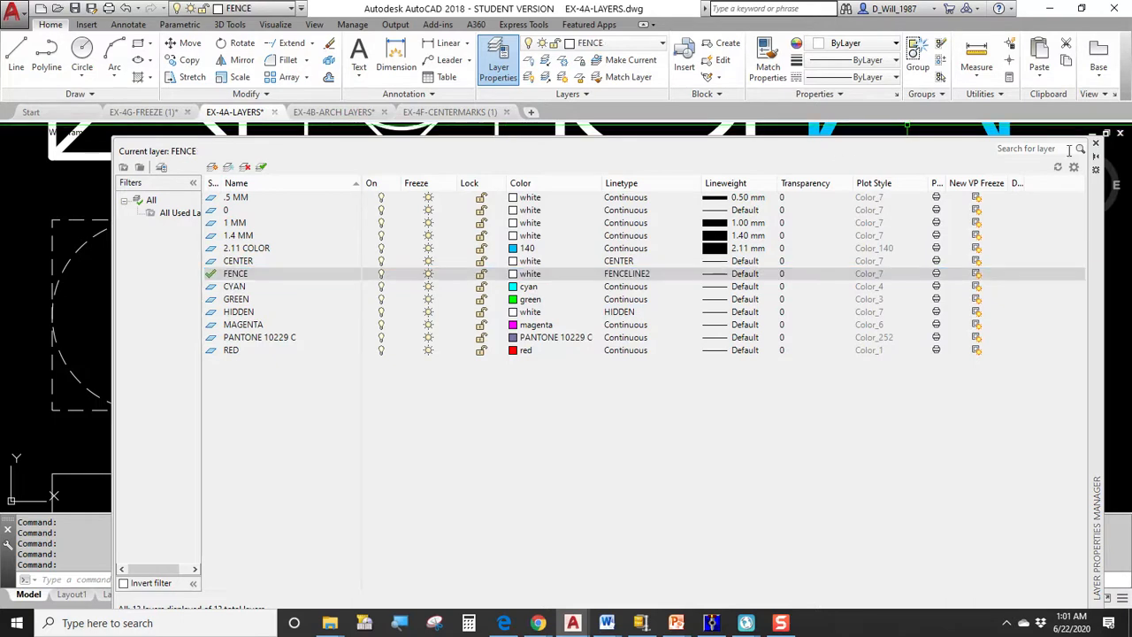
{"action": "left_click", "coordinate": [1096, 144]}
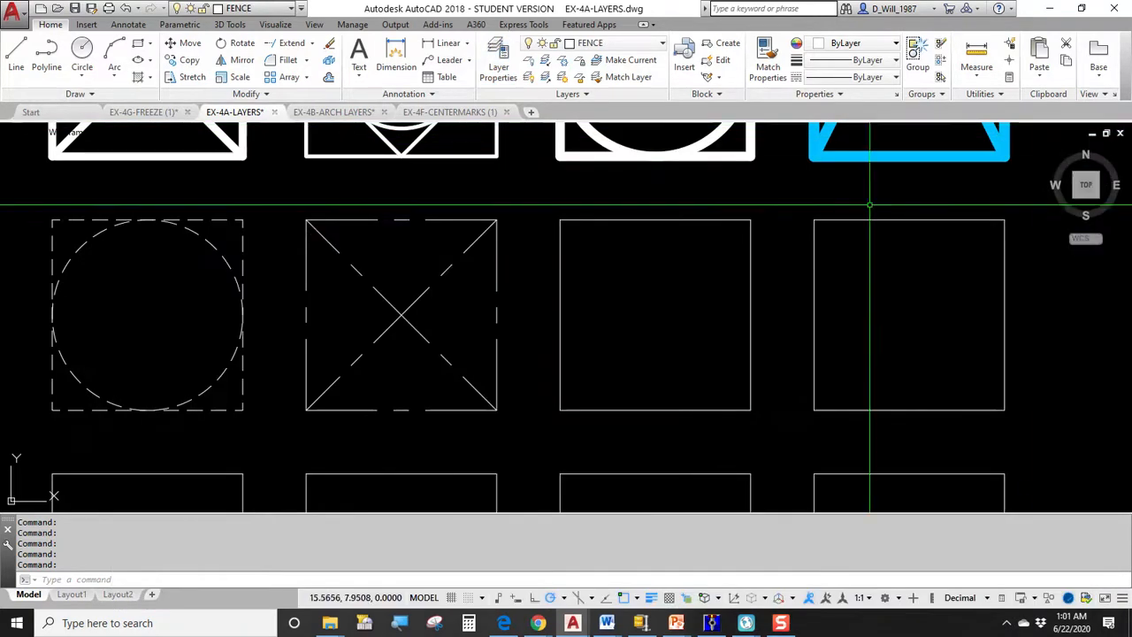
Step: Move the third row's third square to the FENCE layer
{"action": "left_click", "coordinate": [618, 222]}
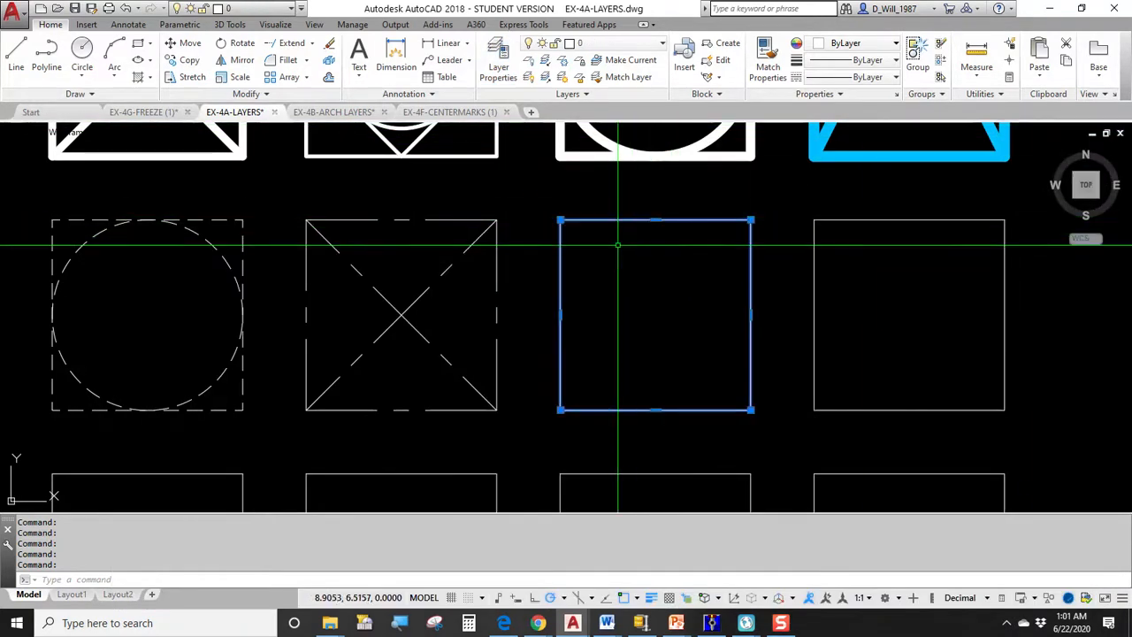
{"action": "left_click", "coordinate": [619, 42]}
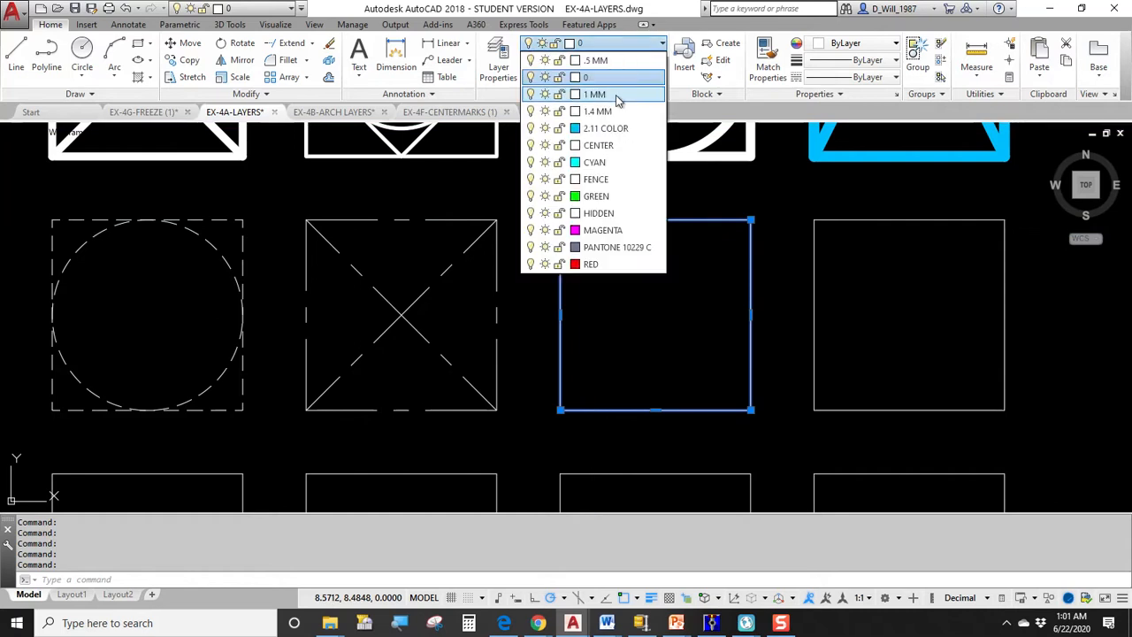
{"action": "left_click", "coordinate": [600, 180]}
{"action": "scroll", "coordinate": [760, 307], "scroll_direction": "down", "scroll_amount": 2}
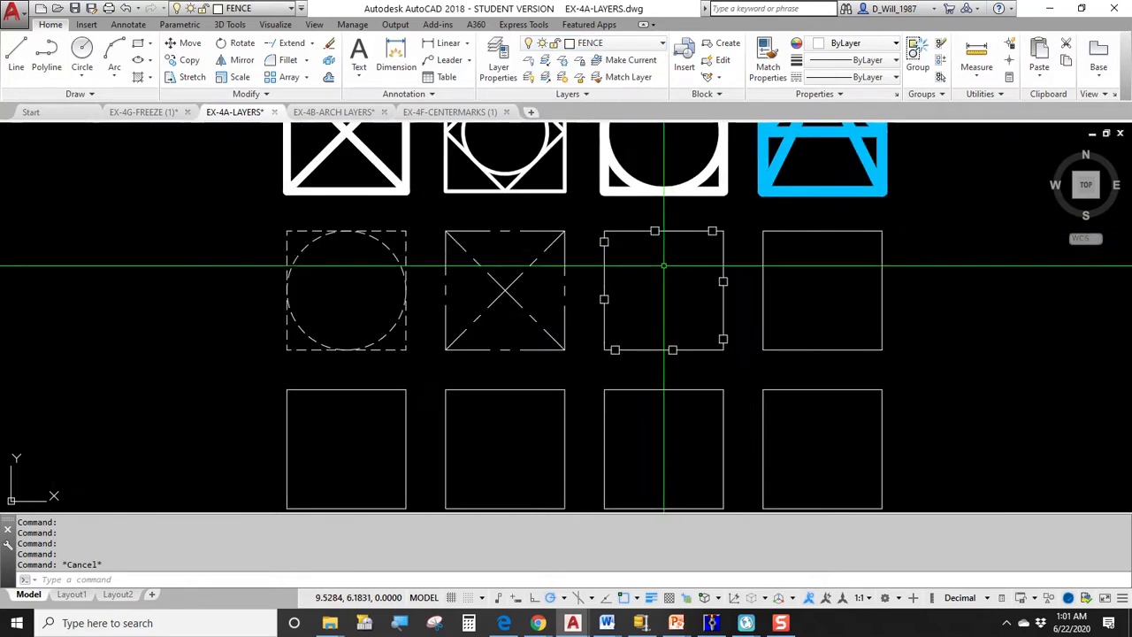
Step: Draw a stepped line of horizontal, vertical and horizontal segments on the FENCE layer, starting just right of the squares
{"action": "middle_click_drag", "start_coordinate": [760, 307], "coordinate": [520, 289]}
{"action": "key", "text": "l"}
{"action": "key", "text": "Return"}
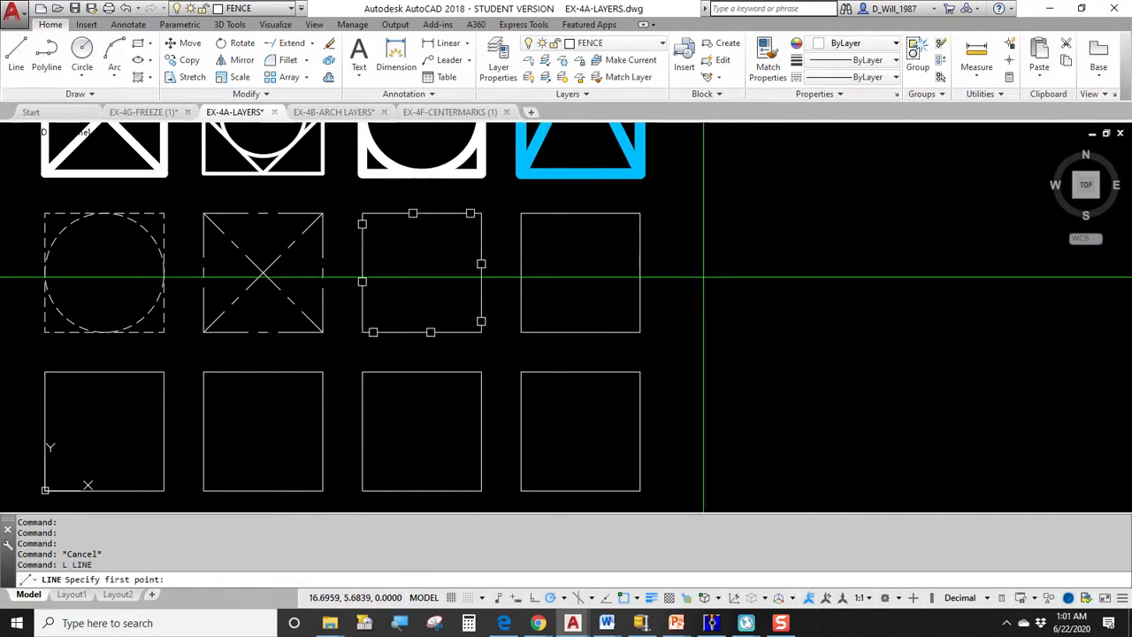
{"action": "left_click", "coordinate": [699, 292]}
{"action": "scroll", "coordinate": [787, 241], "scroll_direction": "down", "scroll_amount": 3}
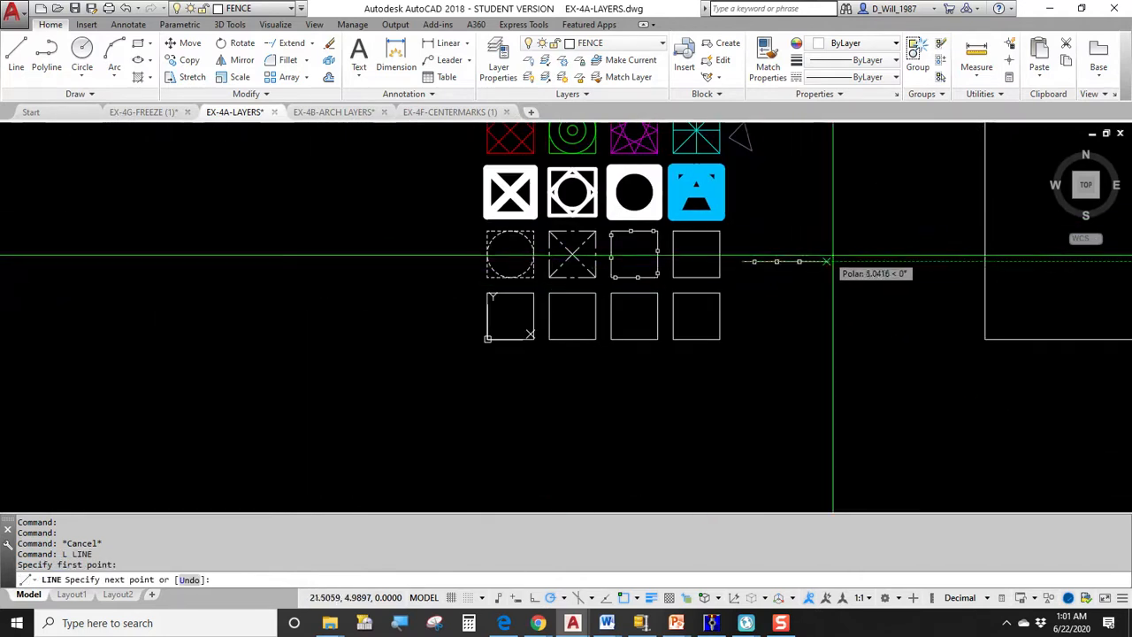
{"action": "left_click", "coordinate": [939, 454]}
{"action": "middle_click_drag", "start_coordinate": [929, 457], "coordinate": [632, 371]}
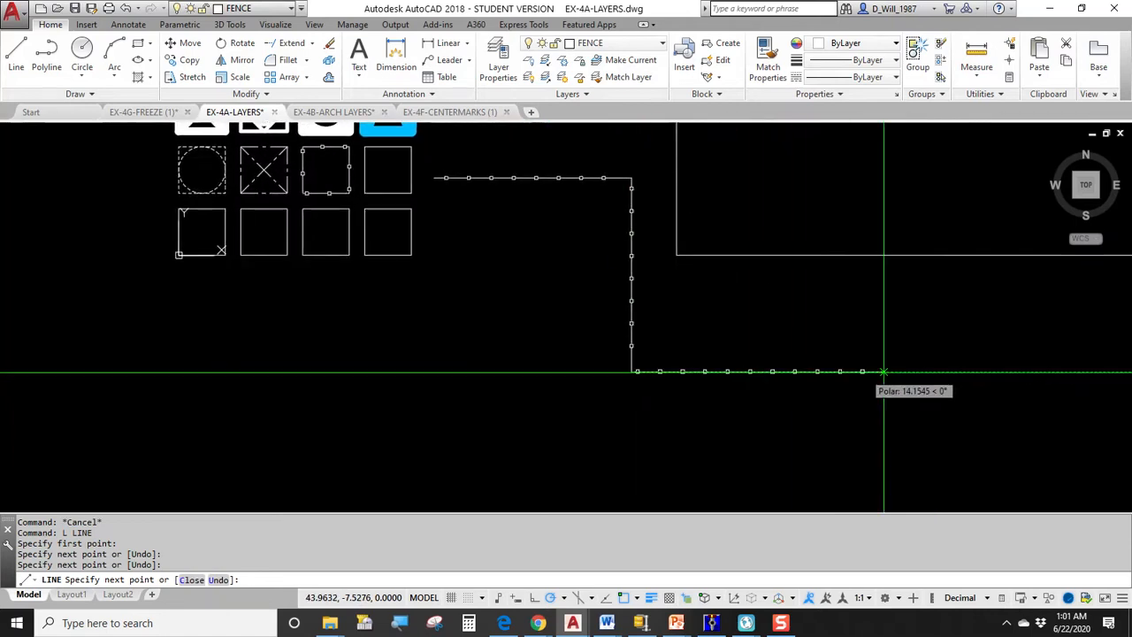
{"action": "left_click", "coordinate": [992, 371]}
{"action": "key", "text": "Escape"}
Step: Erase the three segments of the stepped fence line beside the squares
{"action": "scroll", "coordinate": [540, 184], "scroll_direction": "up", "scroll_amount": 6}
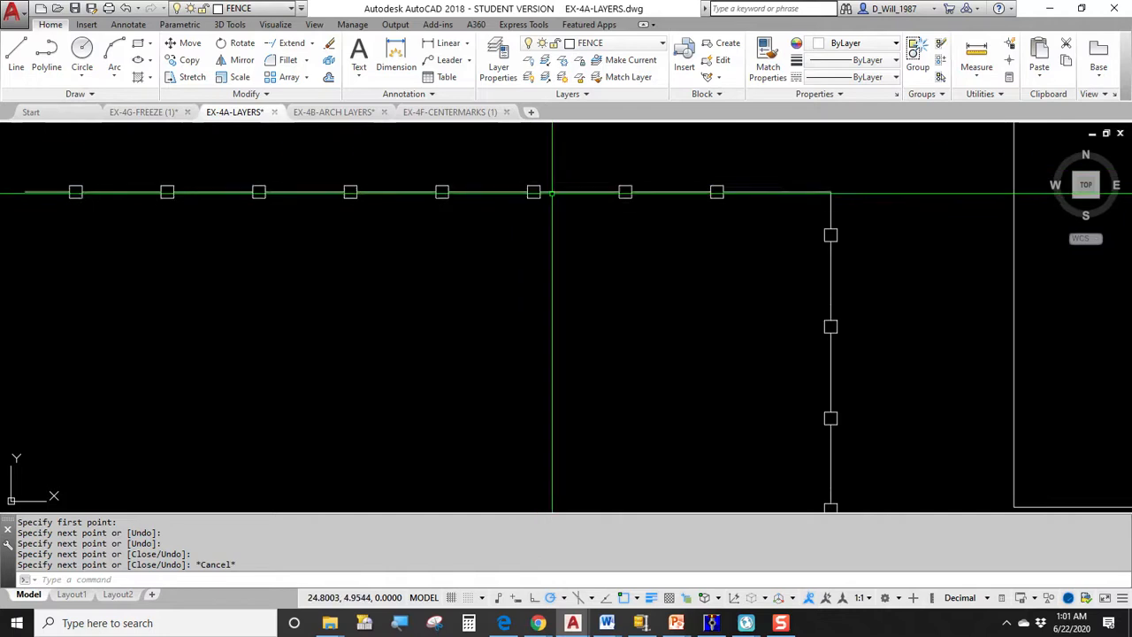
{"action": "left_click", "coordinate": [576, 192]}
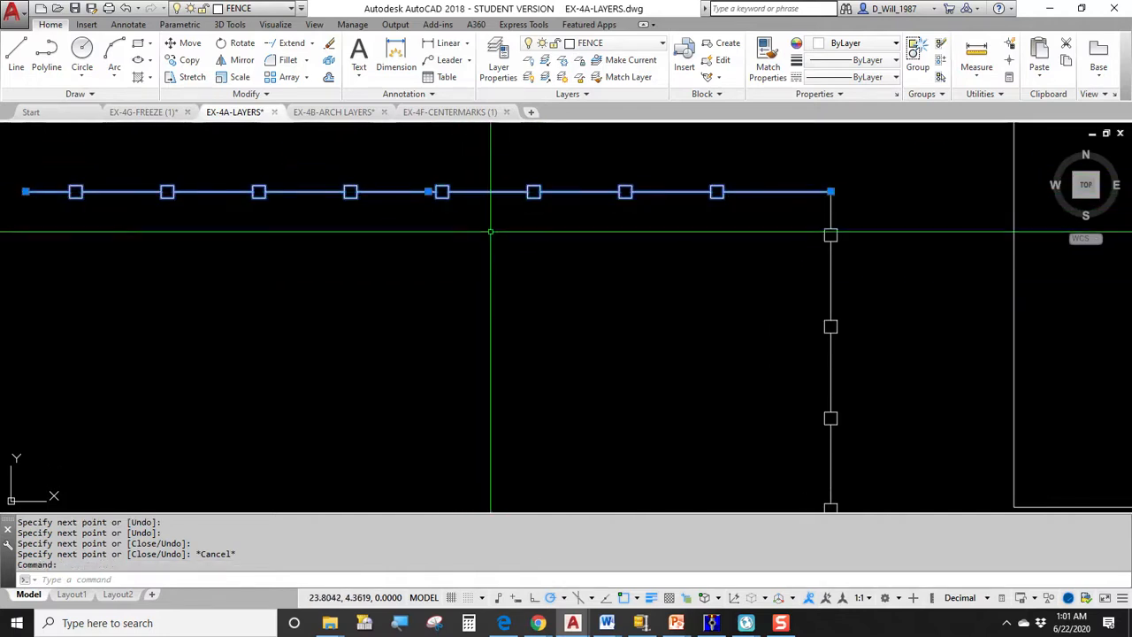
{"action": "scroll", "coordinate": [506, 229], "scroll_direction": "down", "scroll_amount": 6}
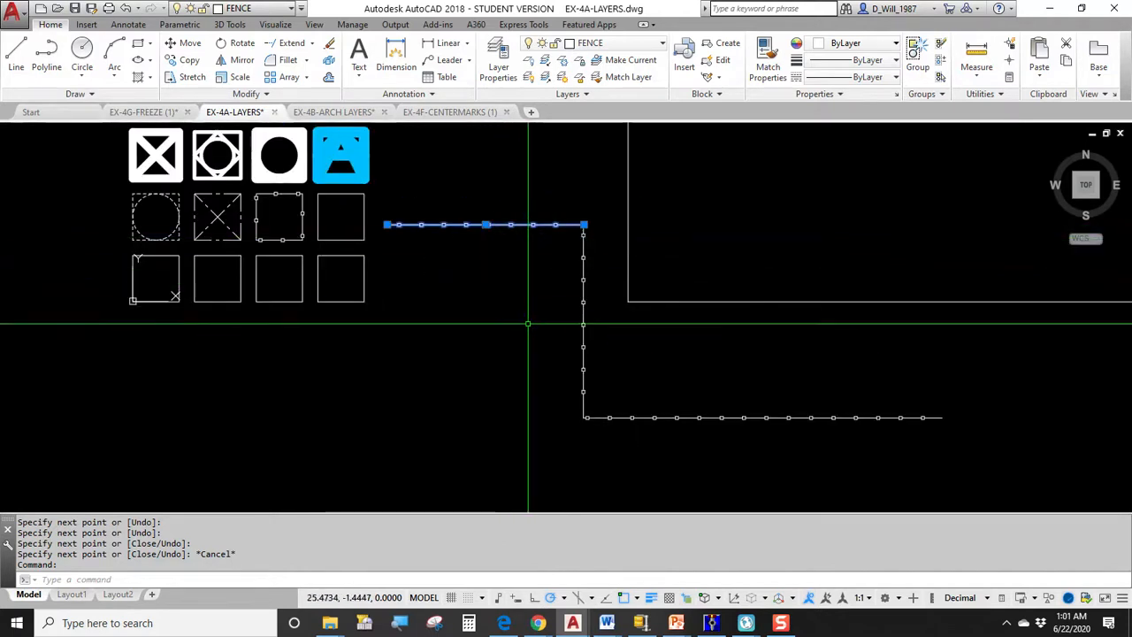
{"action": "key", "text": "Delete"}
{"action": "left_click", "coordinate": [616, 426]}
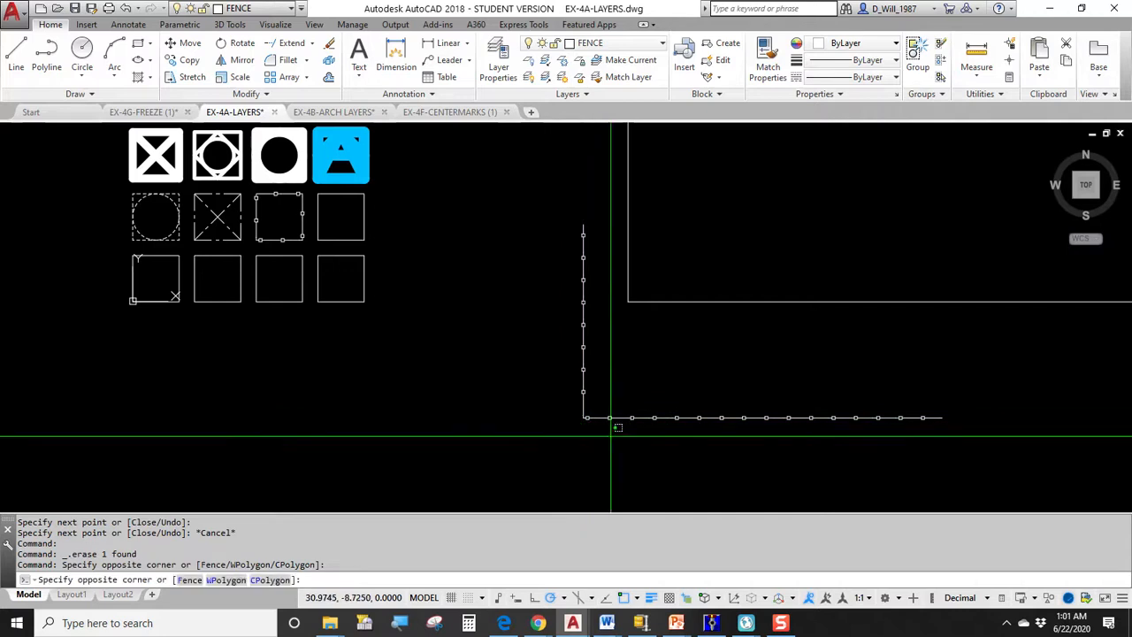
{"action": "key", "text": "Delete"}
Step: Draw a large sample circle on the FENCE layer in the empty space right of the squares
{"action": "scroll", "coordinate": [293, 210], "scroll_direction": "up", "scroll_amount": 4}
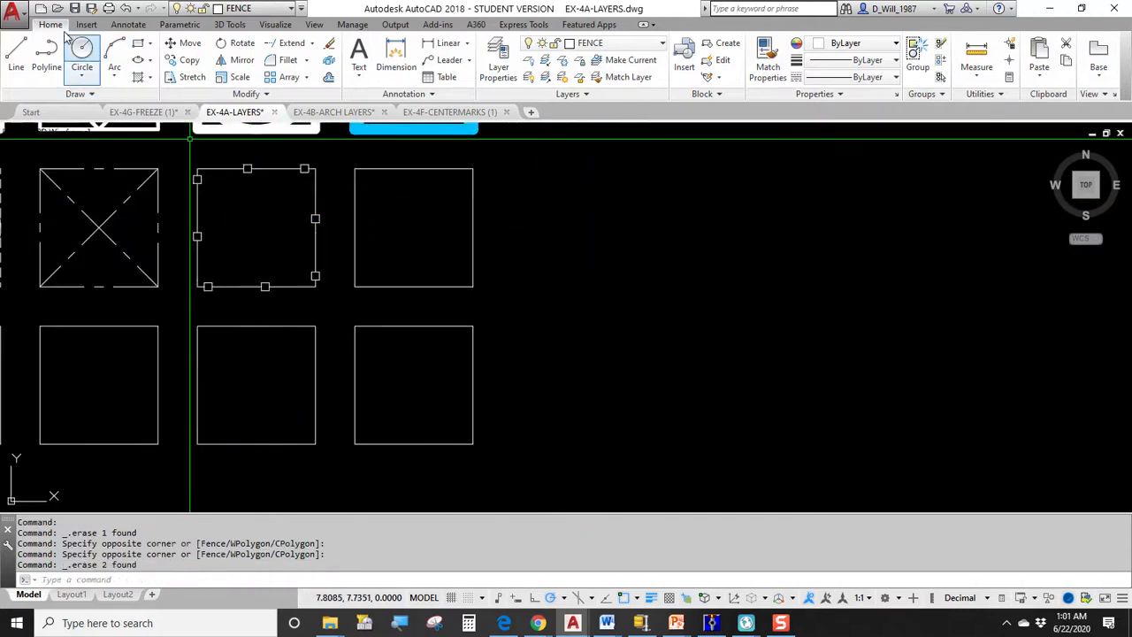
{"action": "left_click", "coordinate": [89, 50]}
{"action": "left_click", "coordinate": [815, 258]}
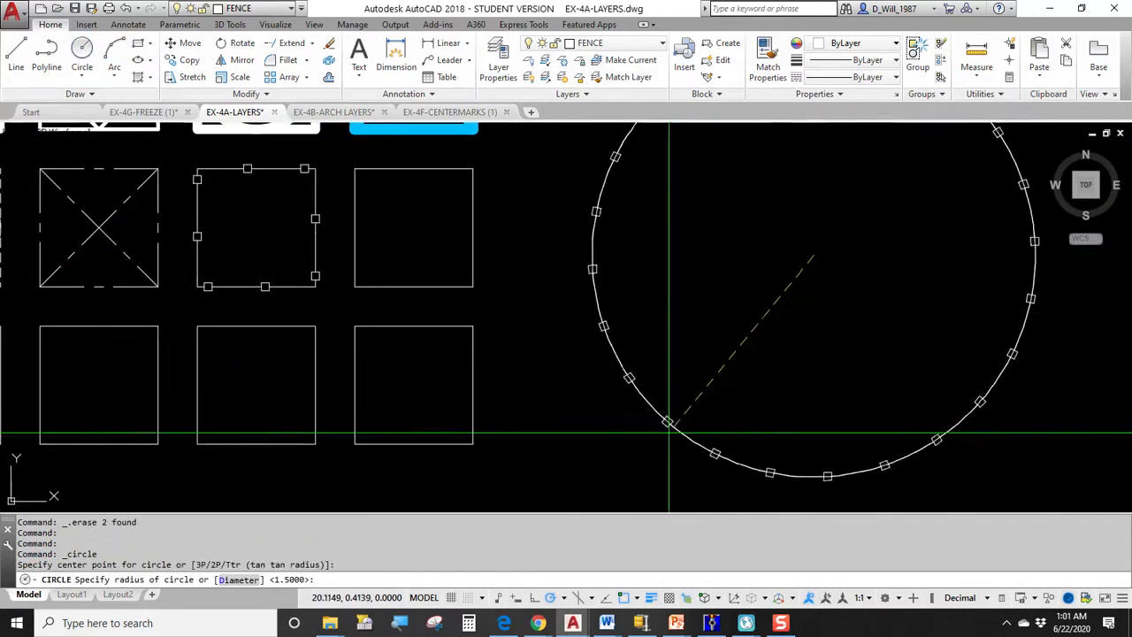
{"action": "left_click", "coordinate": [646, 449]}
{"action": "scroll", "coordinate": [646, 449], "scroll_direction": "down", "scroll_amount": 3}
{"action": "middle_click_drag", "start_coordinate": [778, 311], "coordinate": [626, 354]}
{"action": "scroll", "coordinate": [610, 292], "scroll_direction": "up", "scroll_amount": 4}
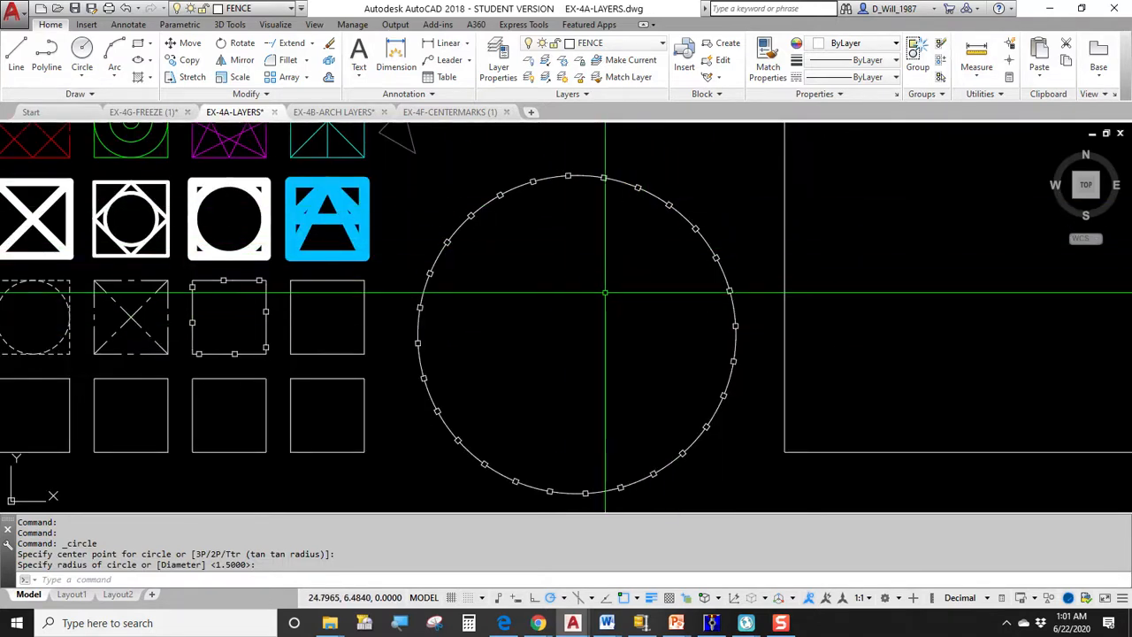
Step: Erase the large fence-line circle beside the squares
{"action": "left_click", "coordinate": [665, 201]}
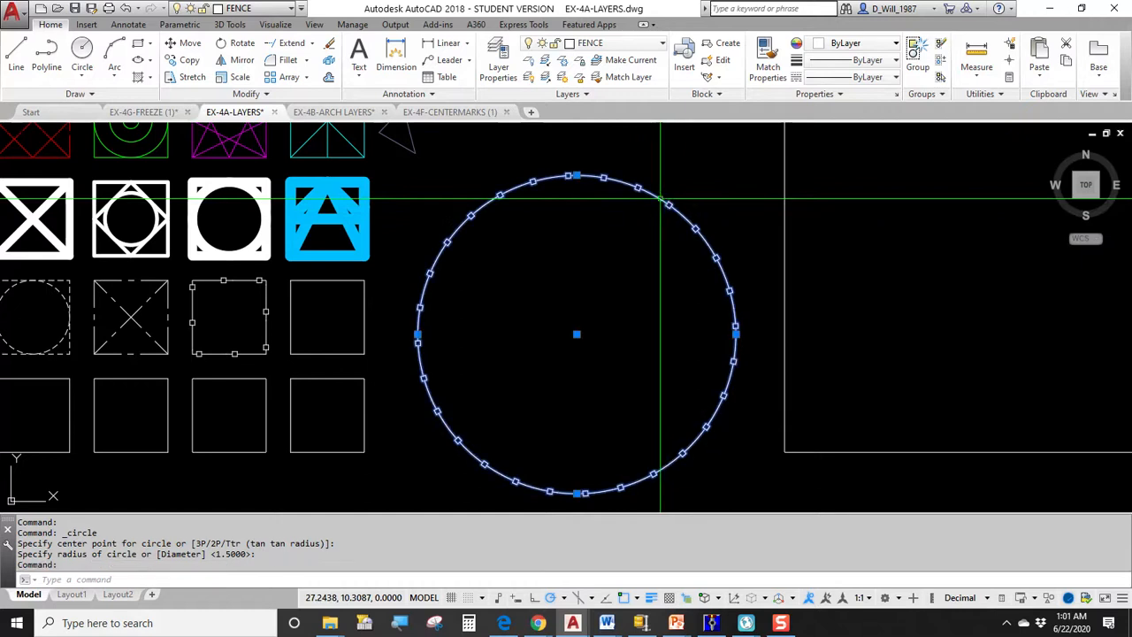
{"action": "key", "text": "Delete"}
{"action": "middle_click_drag", "start_coordinate": [297, 334], "coordinate": [326, 295]}
{"action": "scroll", "coordinate": [293, 256], "scroll_direction": "up", "scroll_amount": 4}
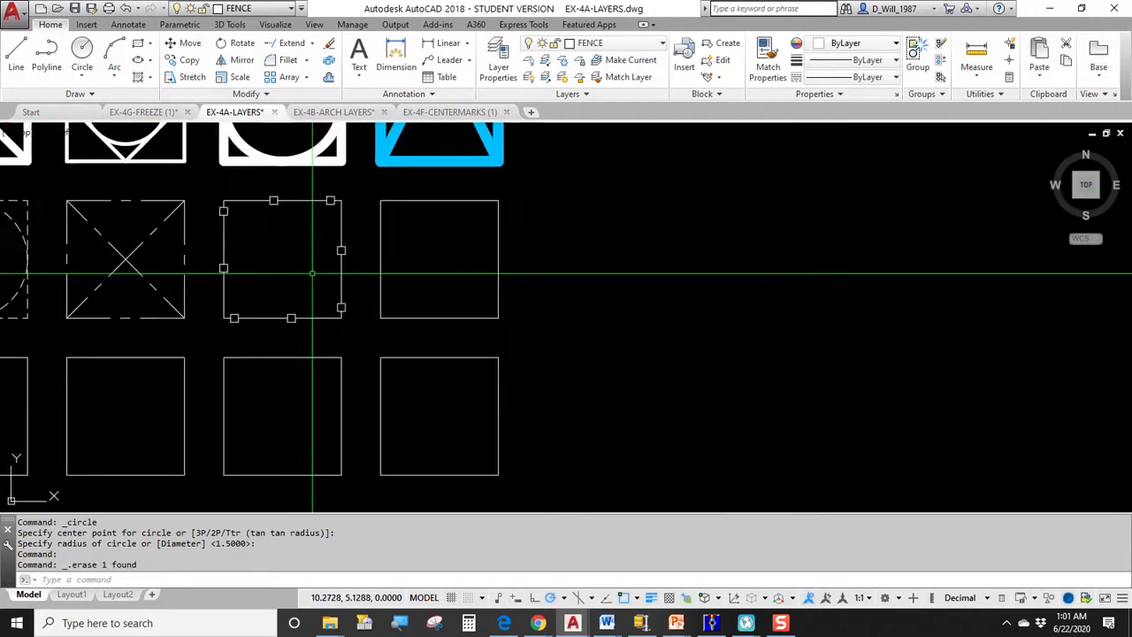
{"action": "middle_click_drag", "start_coordinate": [293, 257], "coordinate": [547, 265]}
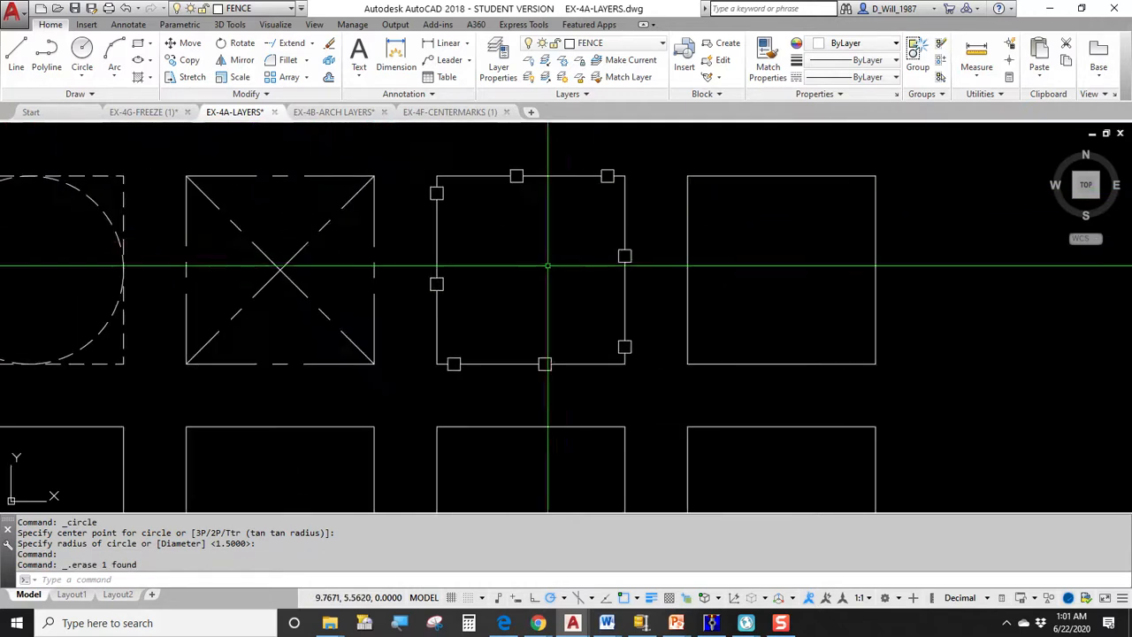
Step: Create a new layer named GAS based on the FENCE layer
{"action": "left_click", "coordinate": [499, 60]}
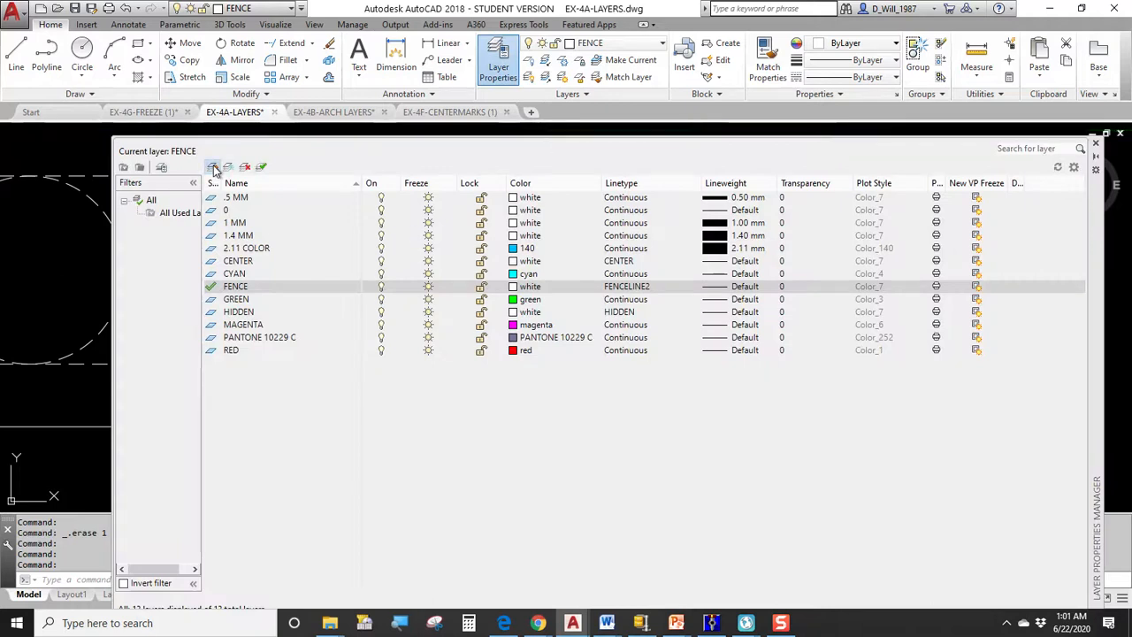
{"action": "left_click", "coordinate": [212, 167]}
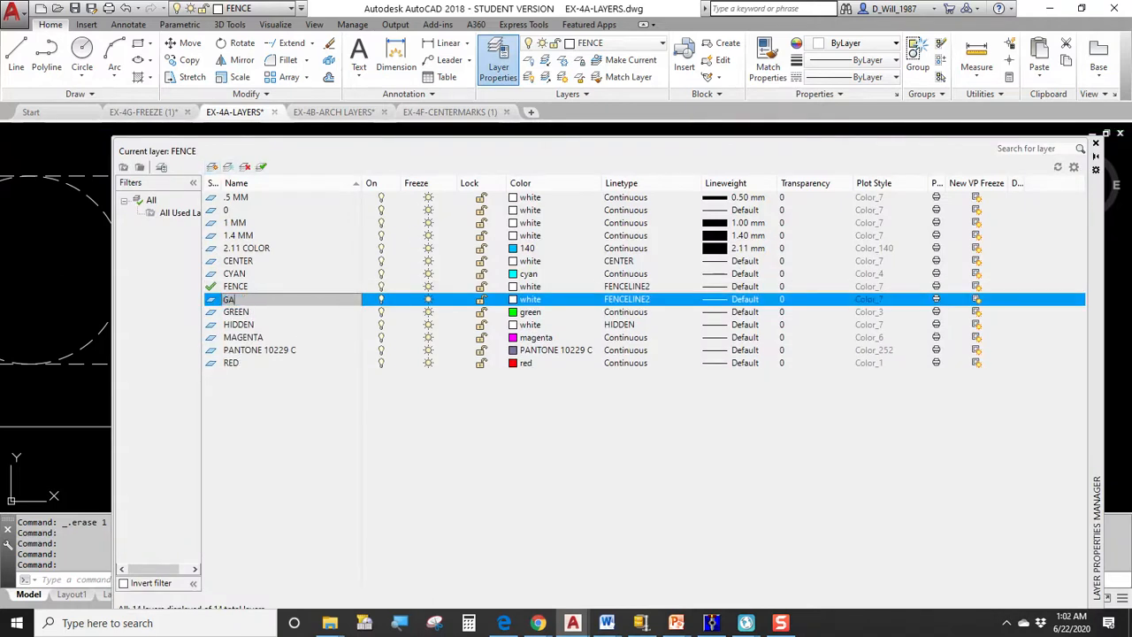
{"action": "key", "text": "Return"}
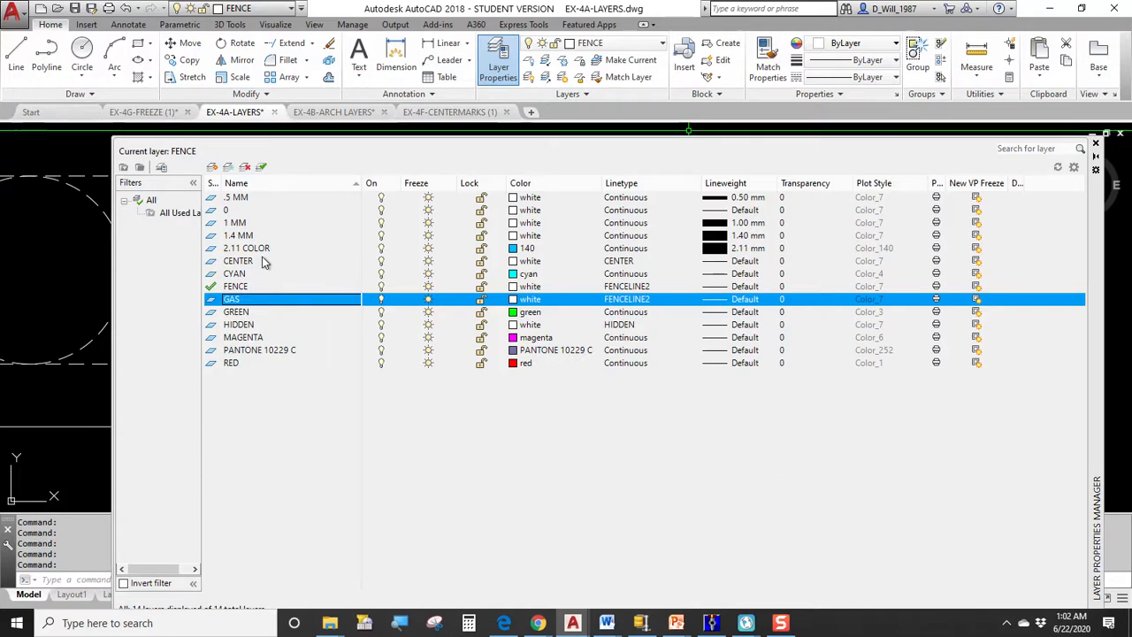
Step: Load the GAS_LINE linetype and assign it to the GAS layer
{"action": "left_click", "coordinate": [634, 303]}
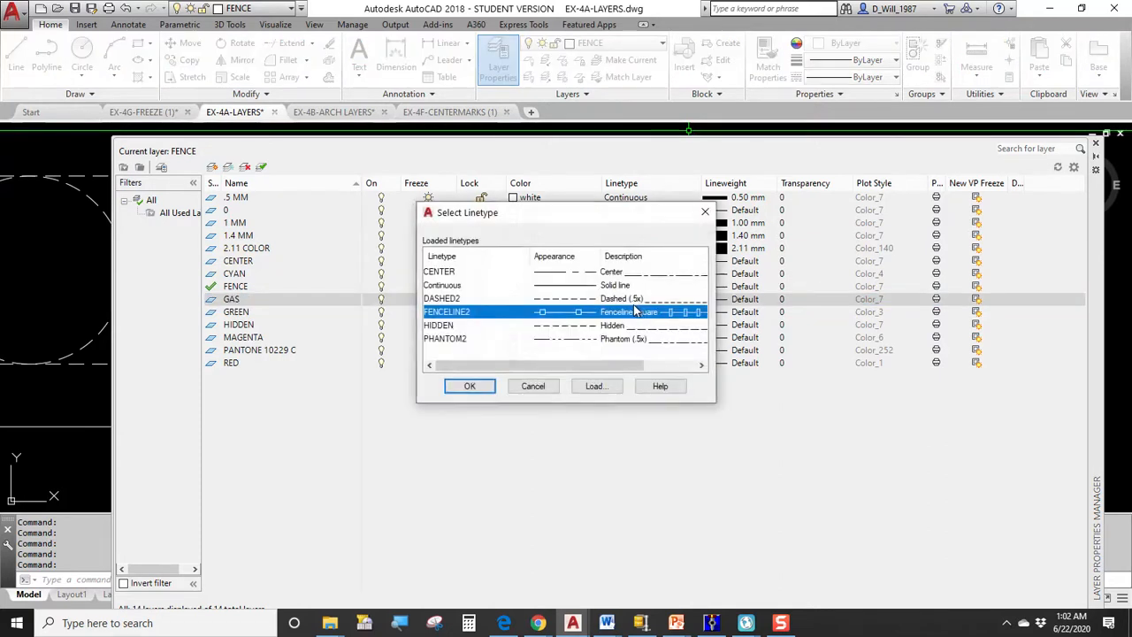
{"action": "left_click", "coordinate": [594, 386]}
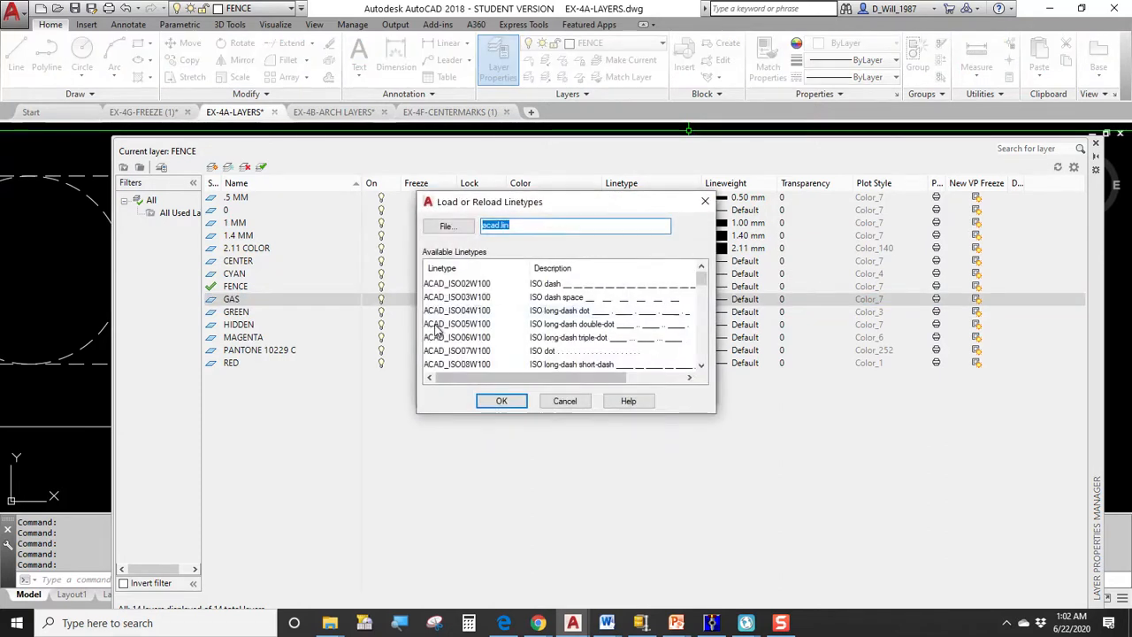
{"action": "key", "text": "g"}
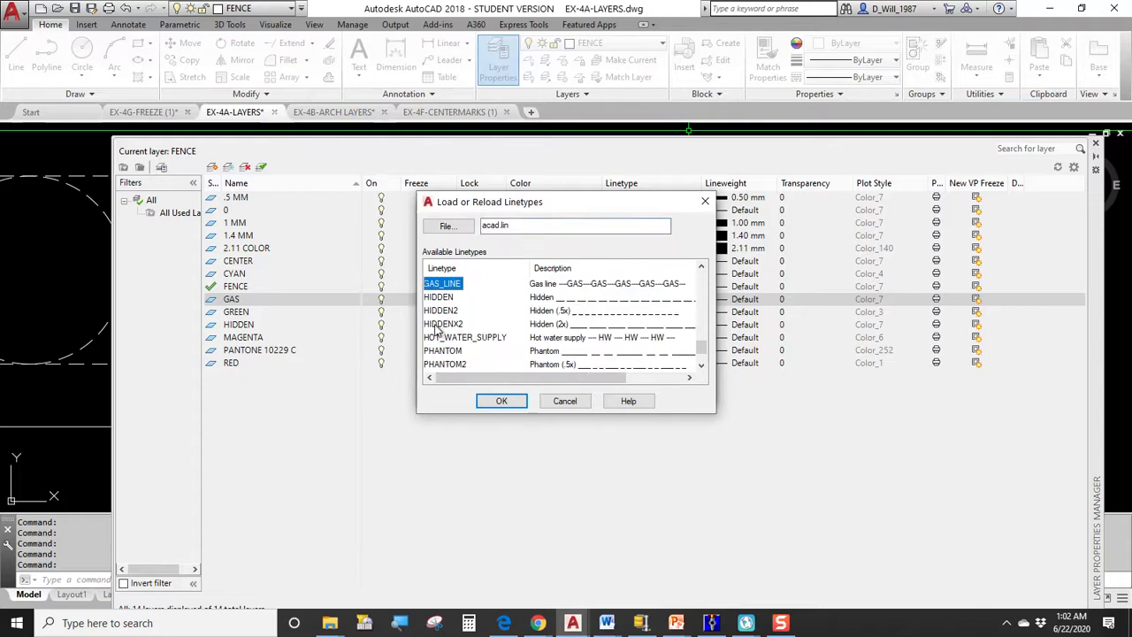
{"action": "left_click", "coordinate": [500, 400]}
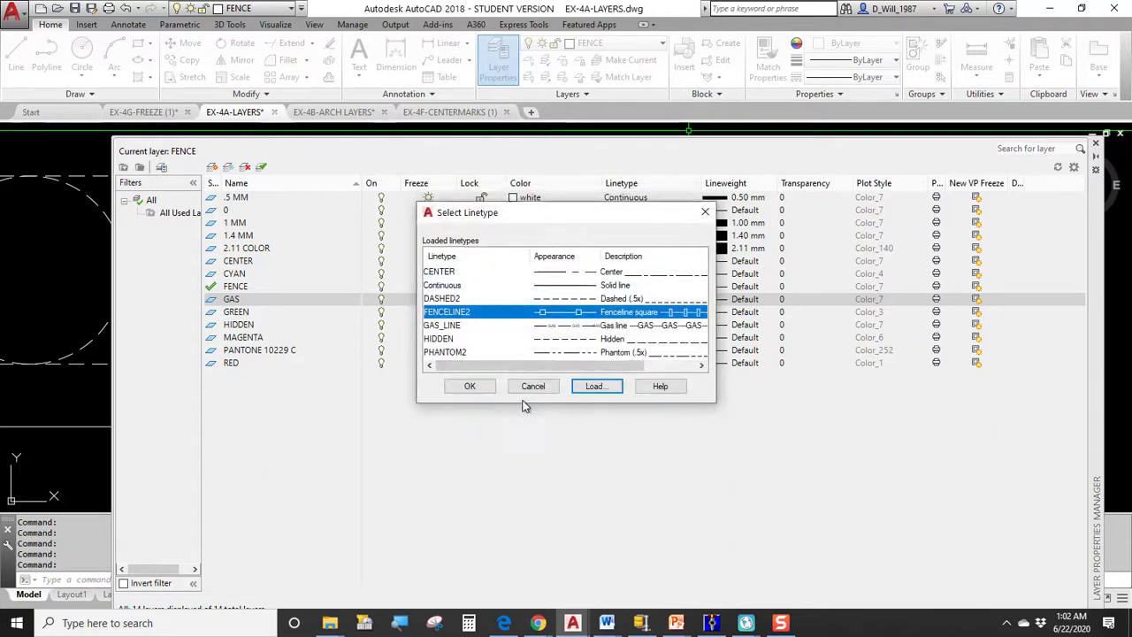
{"action": "left_click", "coordinate": [449, 328]}
{"action": "left_click", "coordinate": [470, 387]}
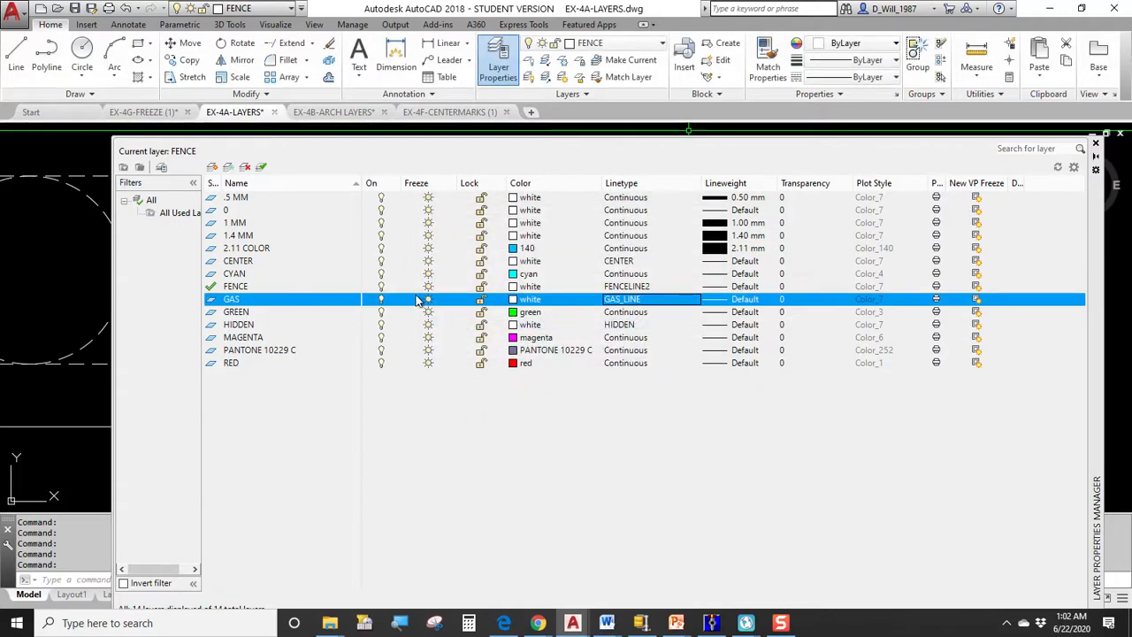
Step: Make GAS the current layer and close the layer manager
{"action": "left_click", "coordinate": [212, 290]}
{"action": "left_click", "coordinate": [226, 301]}
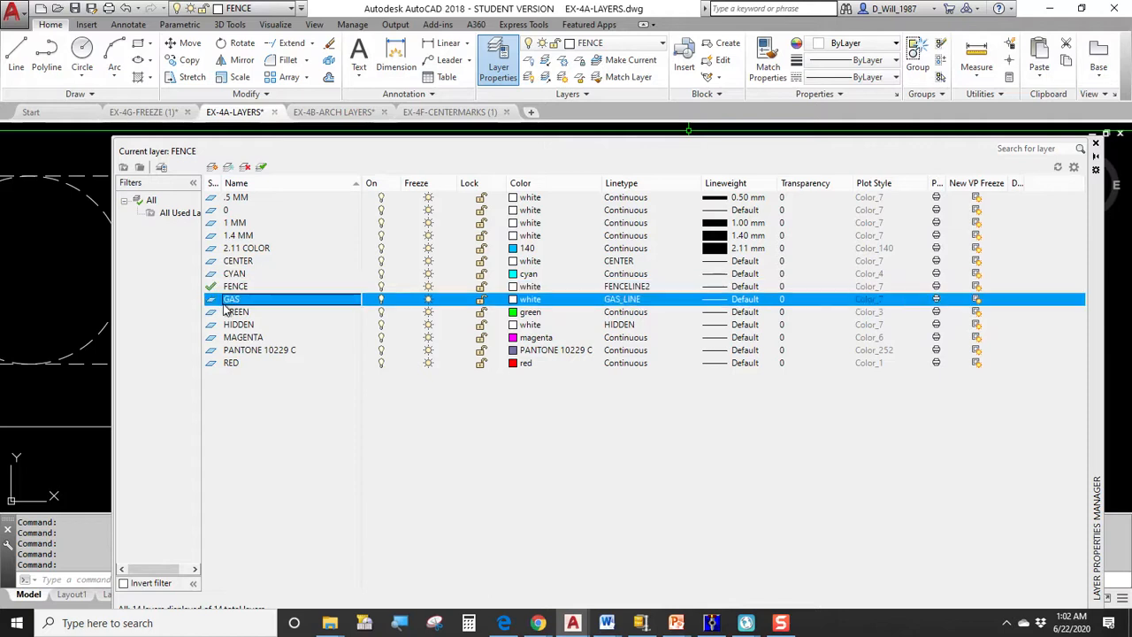
{"action": "left_click", "coordinate": [1095, 144]}
Step: Move the plain square beside the fence-line square onto the GAS layer
{"action": "left_click", "coordinate": [783, 176]}
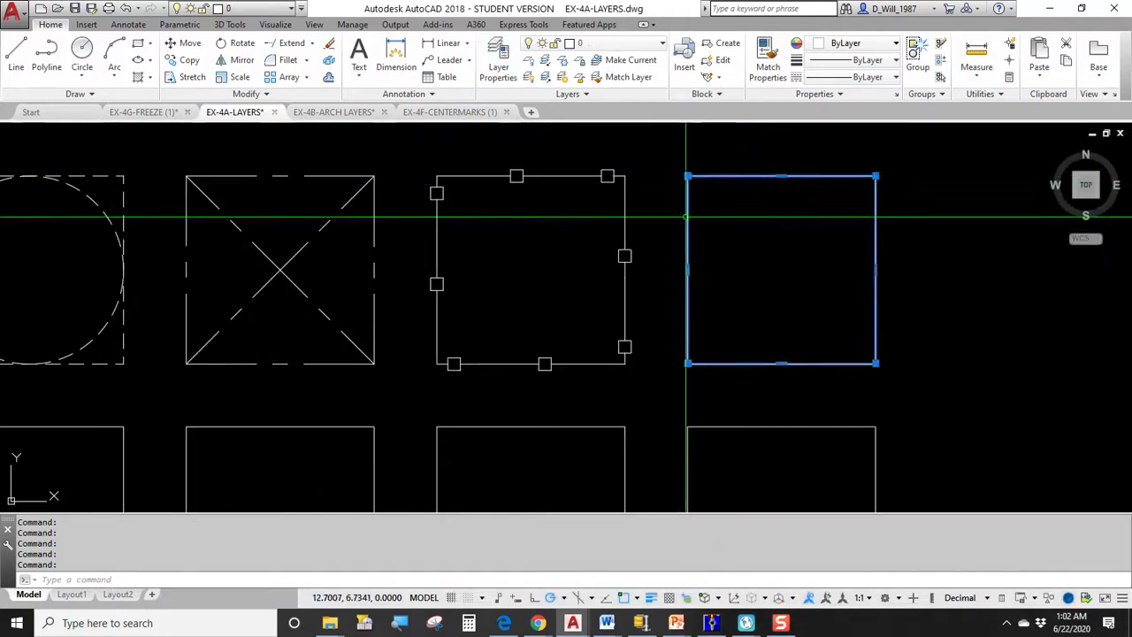
{"action": "left_click", "coordinate": [610, 43]}
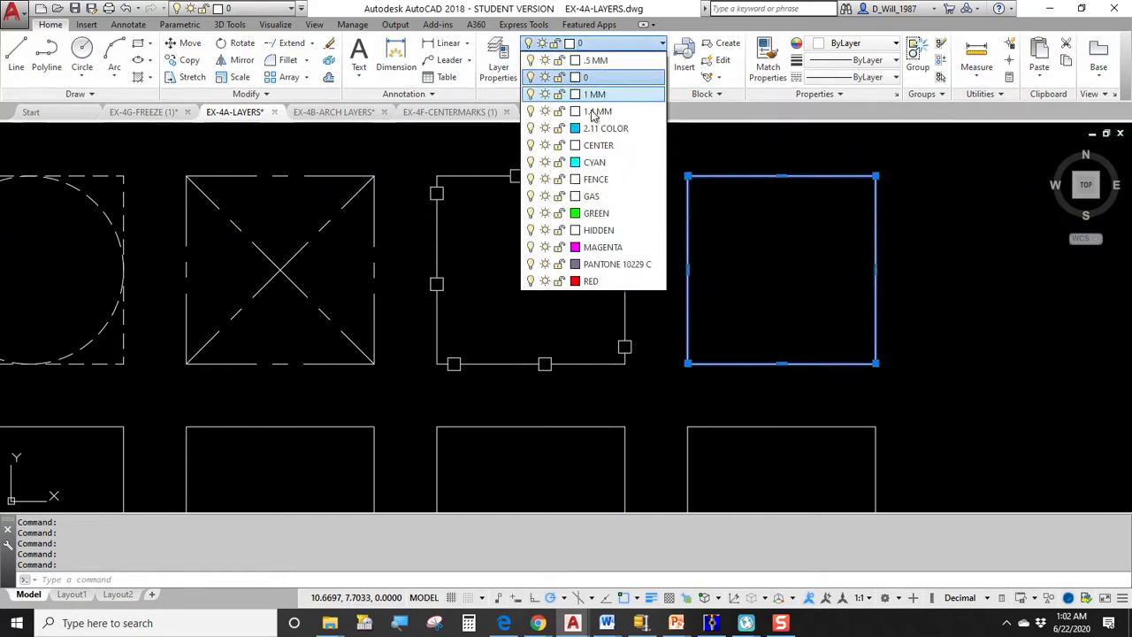
{"action": "left_click", "coordinate": [591, 196]}
{"action": "key", "text": "Escape"}
Step: Draw a long horizontal sample line on the GAS layer in the empty space beside the squares
{"action": "middle_click_drag", "start_coordinate": [878, 308], "coordinate": [579, 326]}
{"action": "type", "text": "l"}
{"action": "key", "text": "Return"}
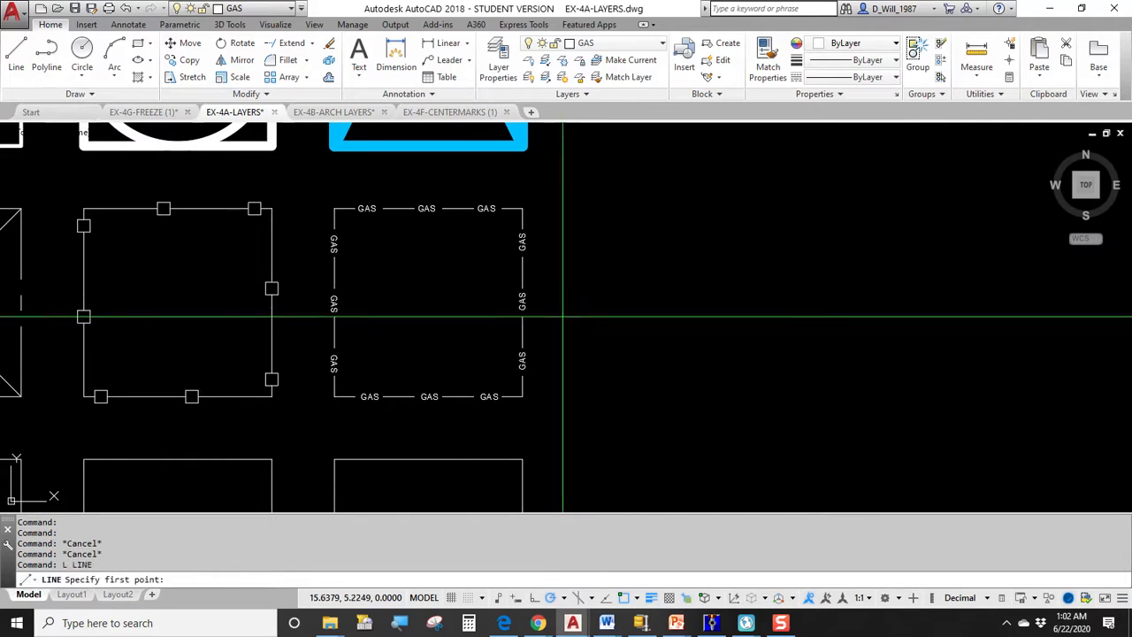
{"action": "left_click", "coordinate": [563, 316]}
{"action": "key", "text": "Escape"}
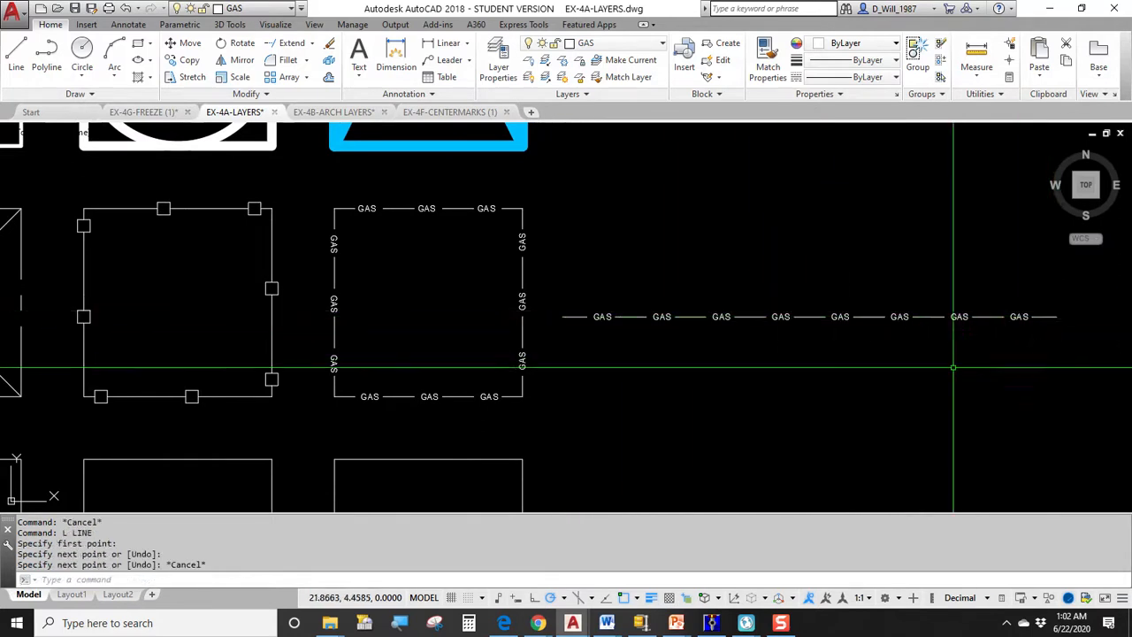
Step: Stretch the sample gas line's far end into a short sloping segment, and erase the line
{"action": "middle_click_drag", "start_coordinate": [952, 318], "coordinate": [697, 283]}
{"action": "left_click", "coordinate": [682, 286]}
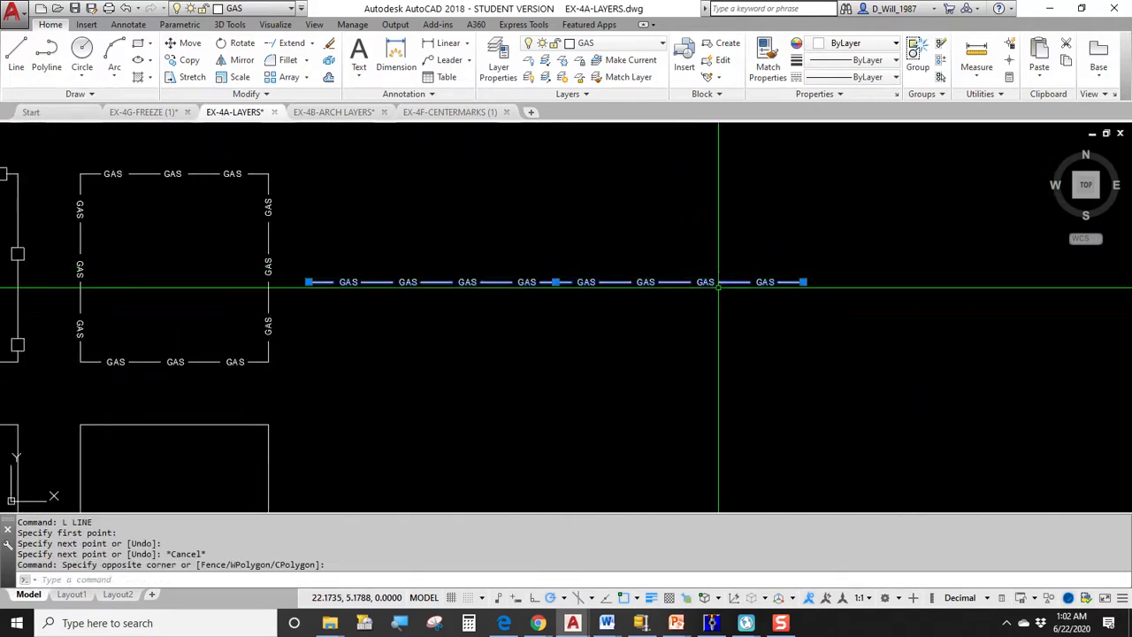
{"action": "left_click", "coordinate": [802, 281]}
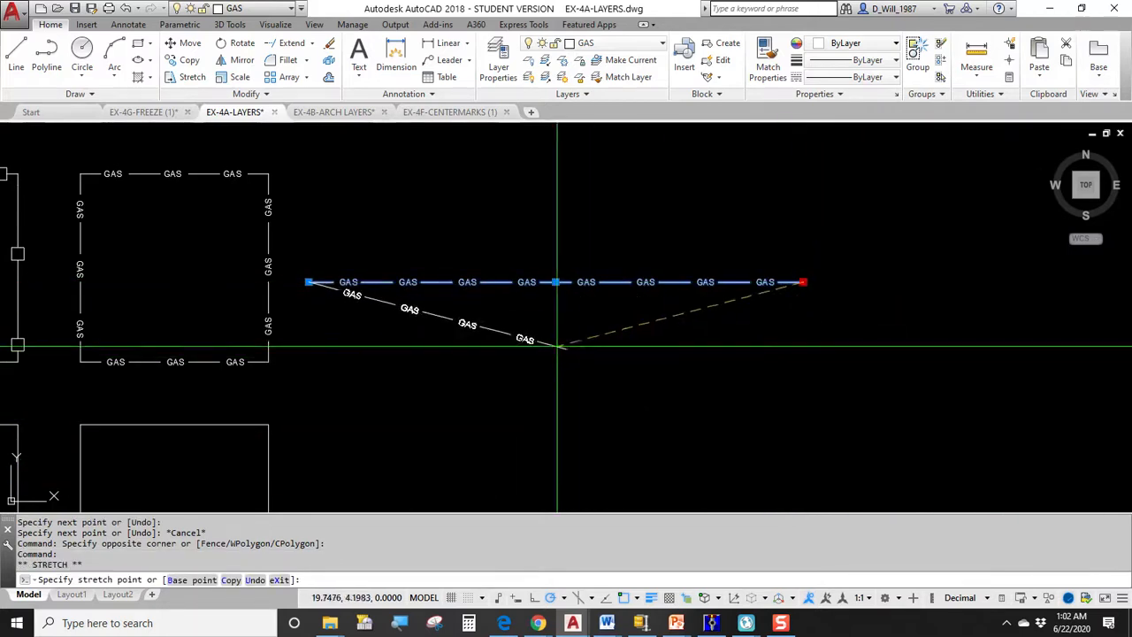
{"action": "left_click", "coordinate": [456, 326]}
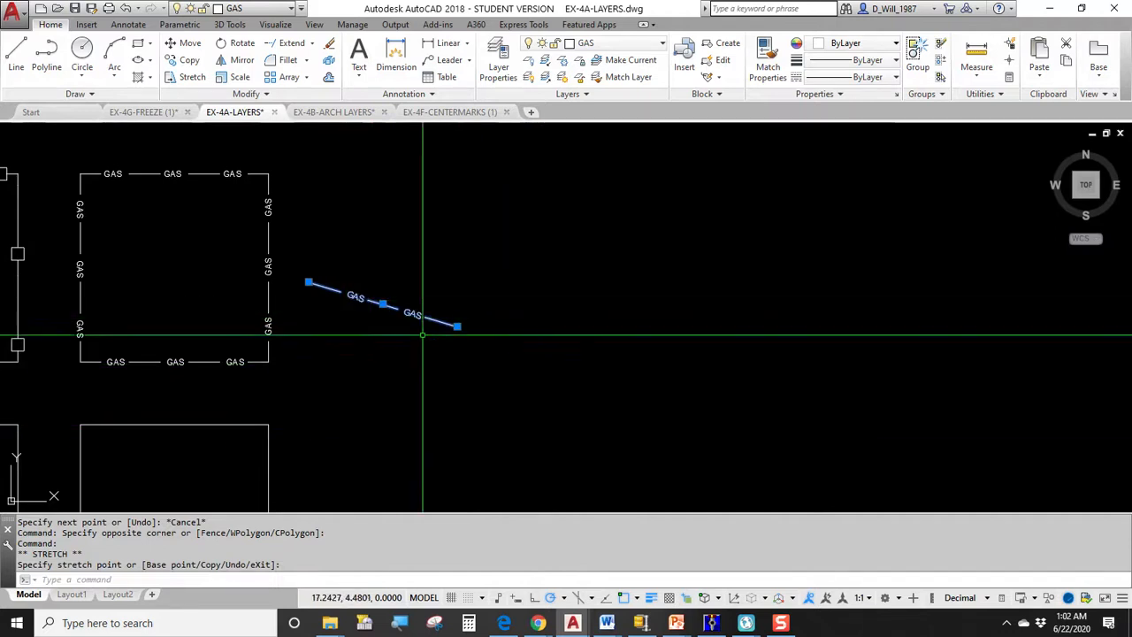
{"action": "key", "text": "Escape"}
{"action": "key", "text": "Delete"}
Step: Create a new layer named BATTING based on the GAS layer
{"action": "scroll", "coordinate": [248, 318], "scroll_direction": "down", "scroll_amount": 2}
{"action": "middle_click_drag", "start_coordinate": [249, 318], "coordinate": [763, 262]}
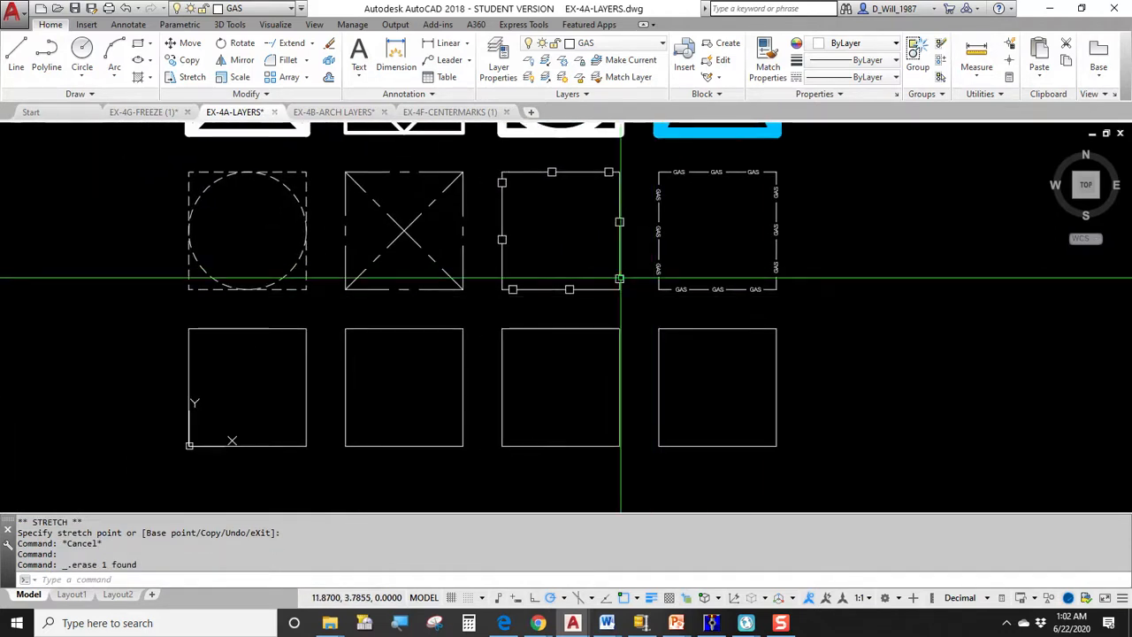
{"action": "left_click", "coordinate": [498, 66]}
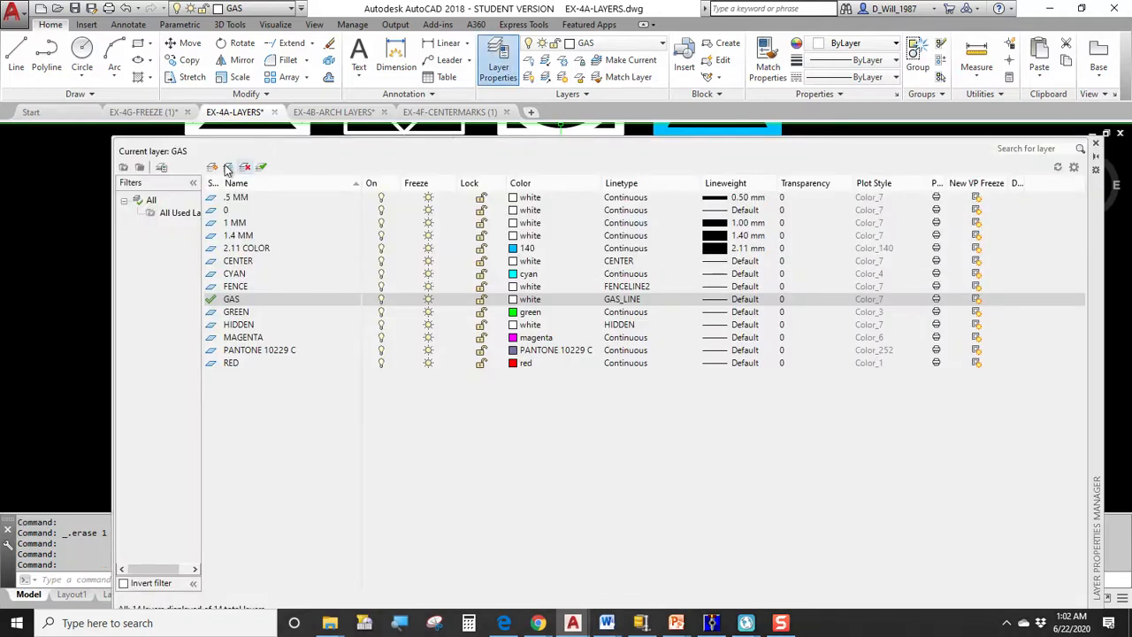
{"action": "left_click", "coordinate": [212, 167]}
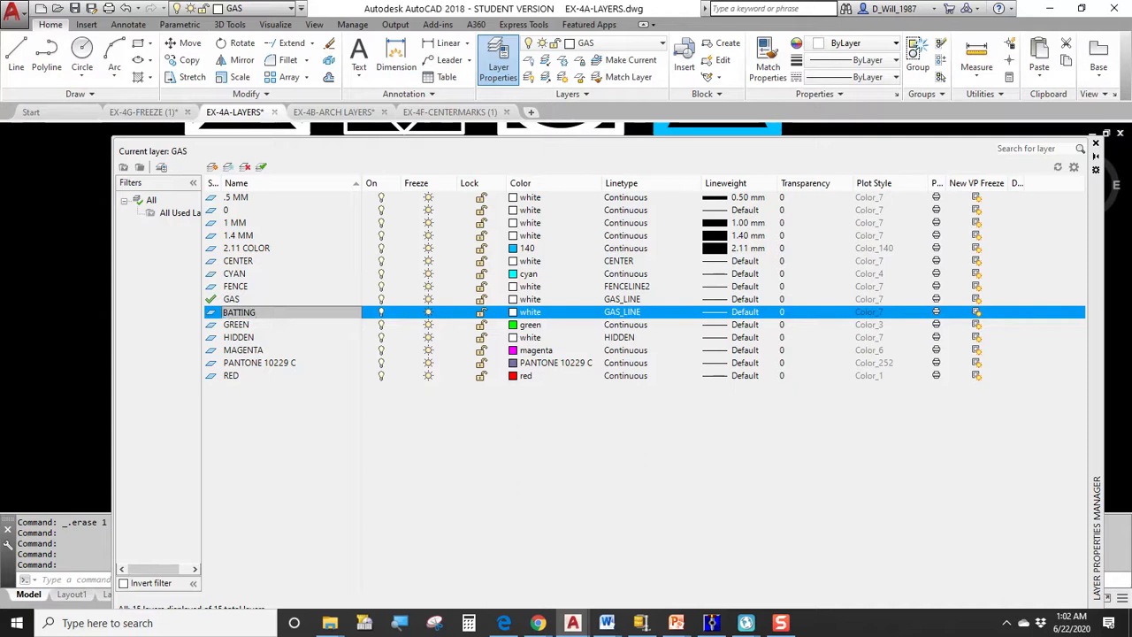
{"action": "key", "text": "Return"}
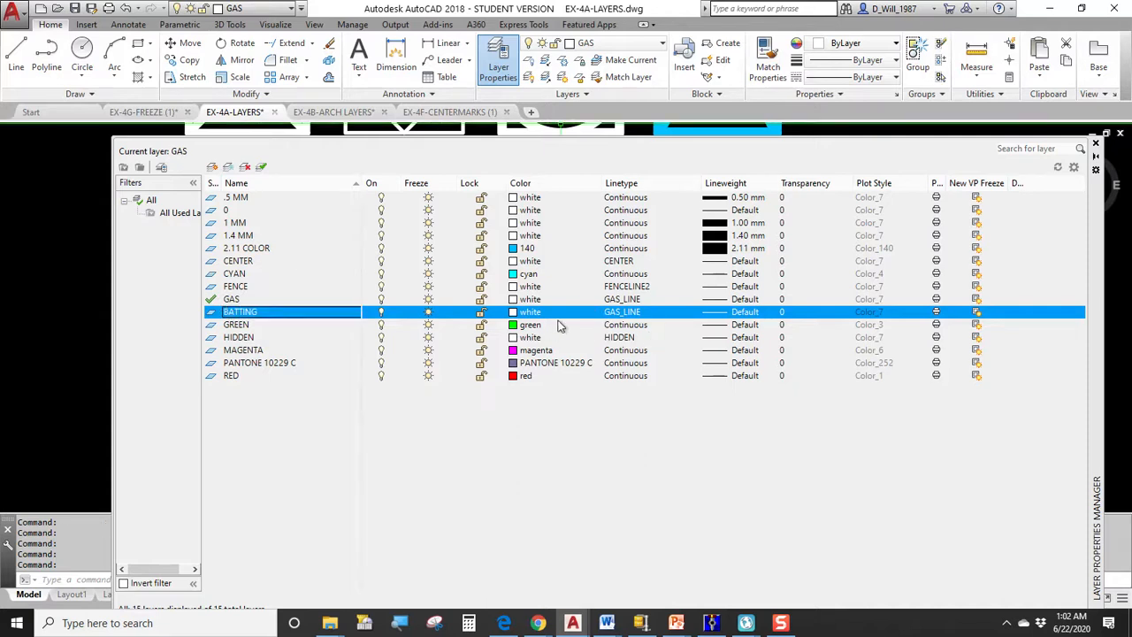
Step: Load the BATTING linetype and assign it to the BATTING layer
{"action": "left_click", "coordinate": [619, 312]}
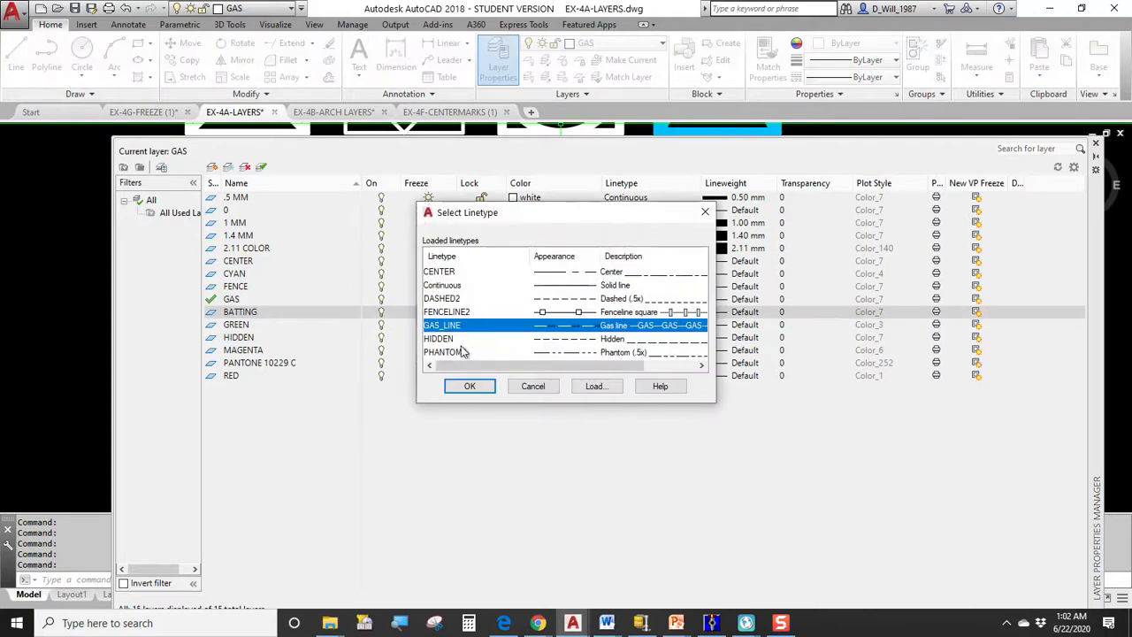
{"action": "left_click", "coordinate": [595, 386]}
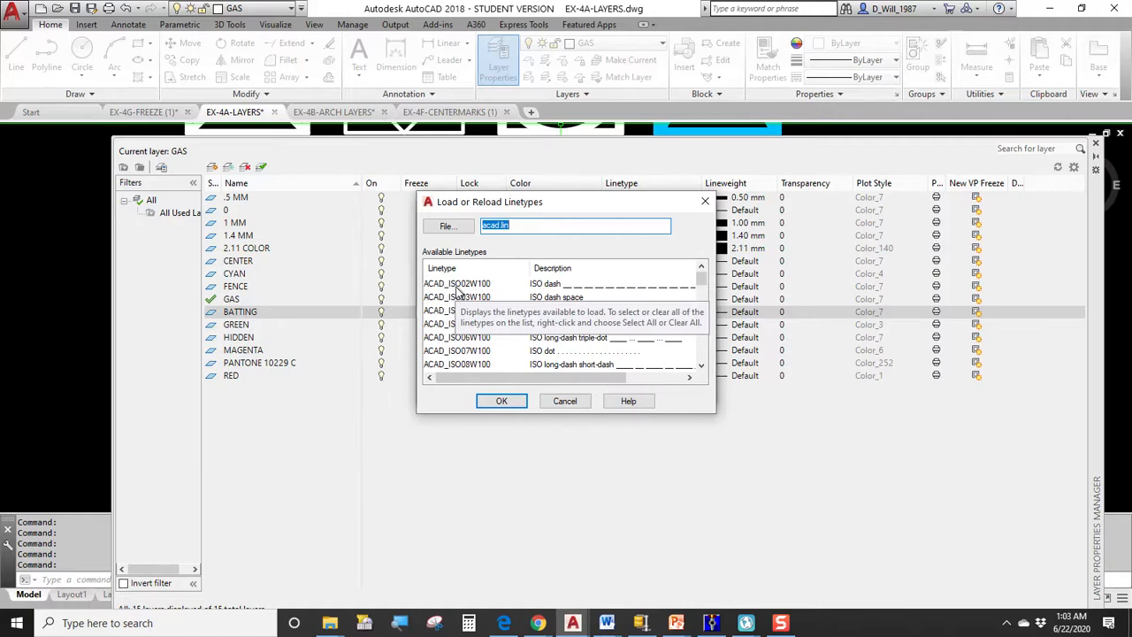
{"action": "left_click", "coordinate": [457, 351]}
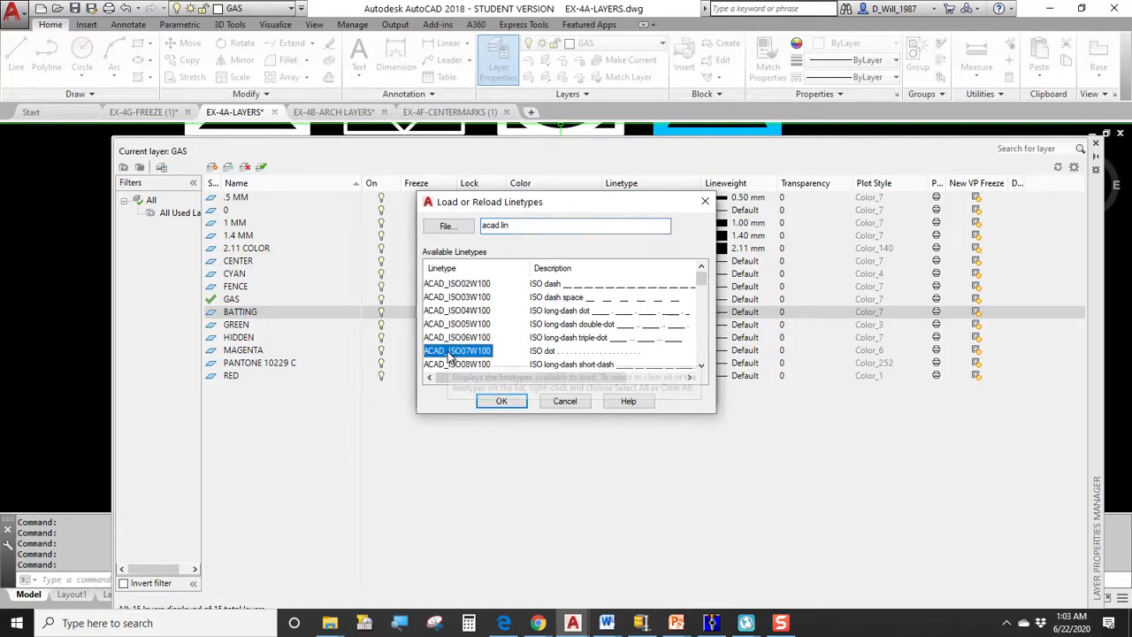
{"action": "key", "text": "b"}
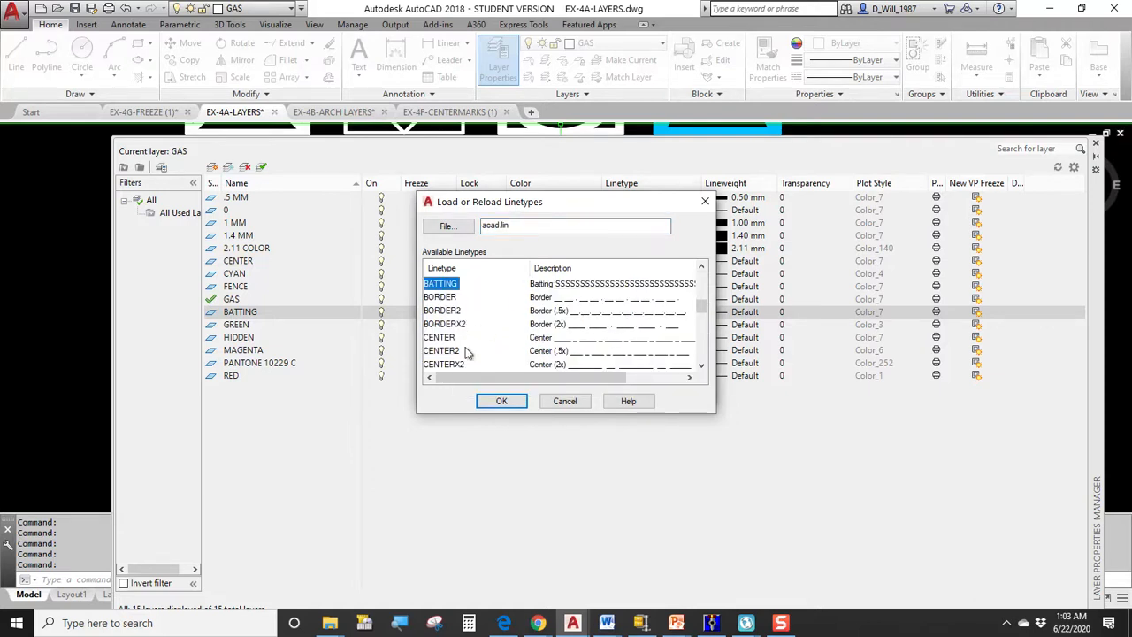
{"action": "left_click", "coordinate": [503, 402]}
{"action": "left_click", "coordinate": [442, 272]}
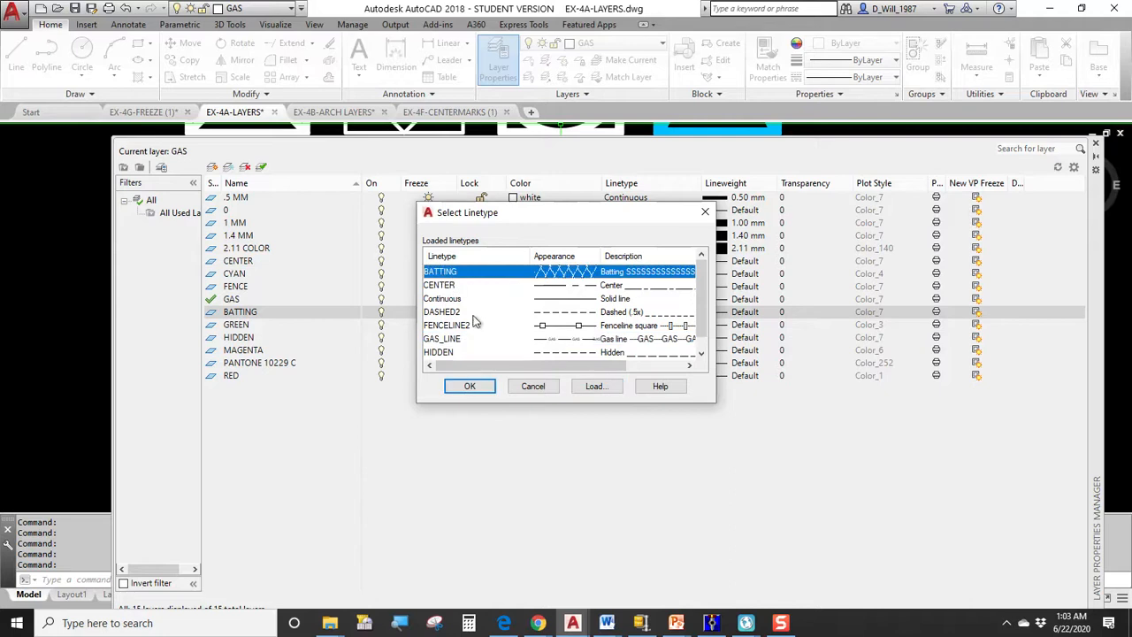
{"action": "left_click", "coordinate": [470, 386]}
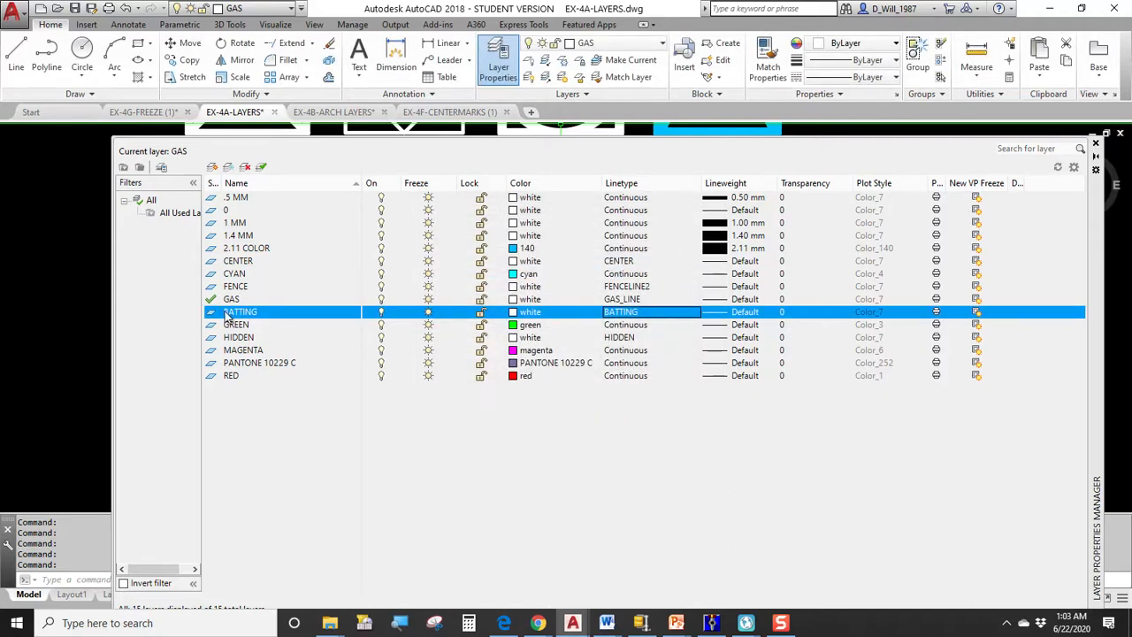
Step: Make BATTING the current layer and move the first square of the lowest row onto it
{"action": "left_click", "coordinate": [1095, 147]}
{"action": "left_click", "coordinate": [304, 332]}
{"action": "left_click", "coordinate": [290, 309]}
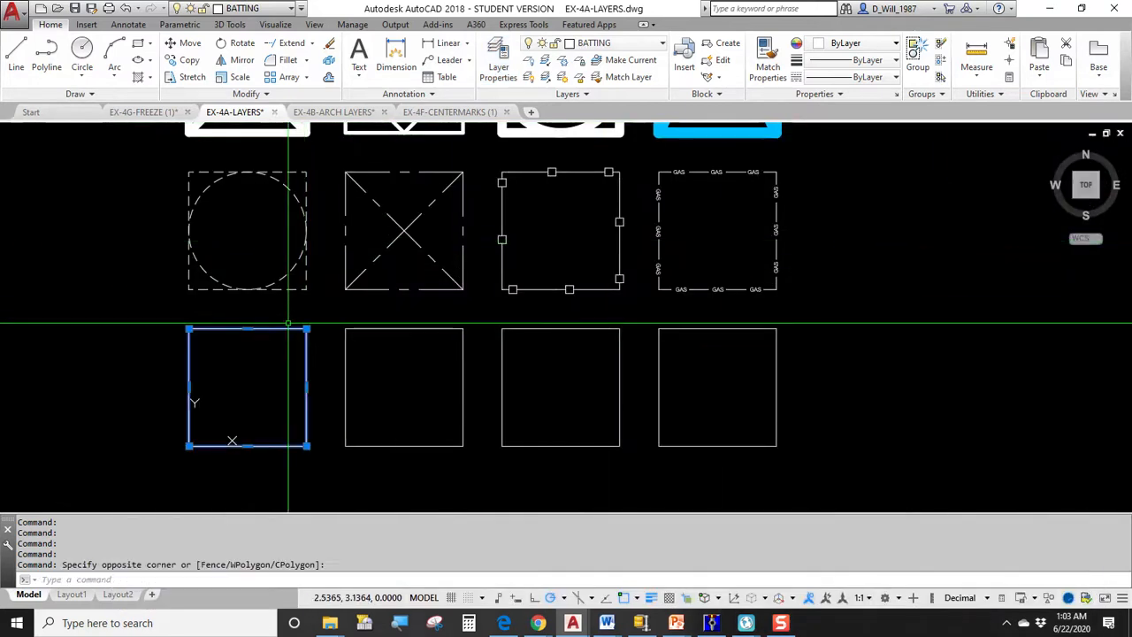
{"action": "left_click", "coordinate": [624, 45]}
{"action": "left_click", "coordinate": [600, 145]}
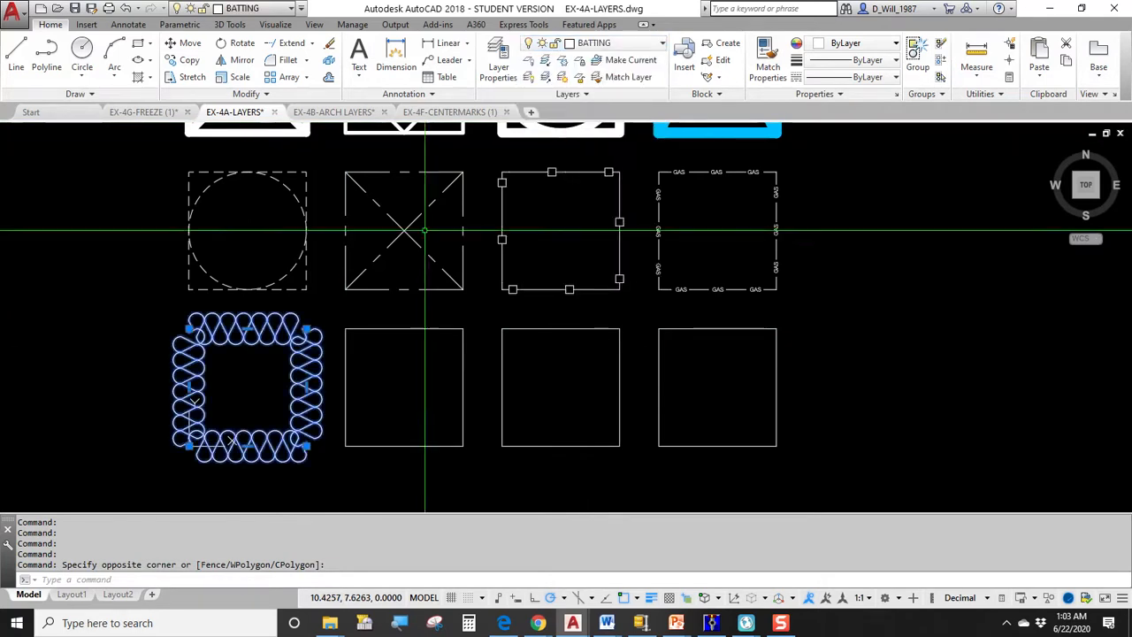
{"action": "key", "text": "Escape"}
Step: Draw a horizontal sample line about 6.95 units long on the BATTING layer, left of the squares
{"action": "middle_click_drag", "start_coordinate": [211, 380], "coordinate": [476, 352]}
{"action": "scroll", "coordinate": [445, 368], "scroll_direction": "up", "scroll_amount": 2}
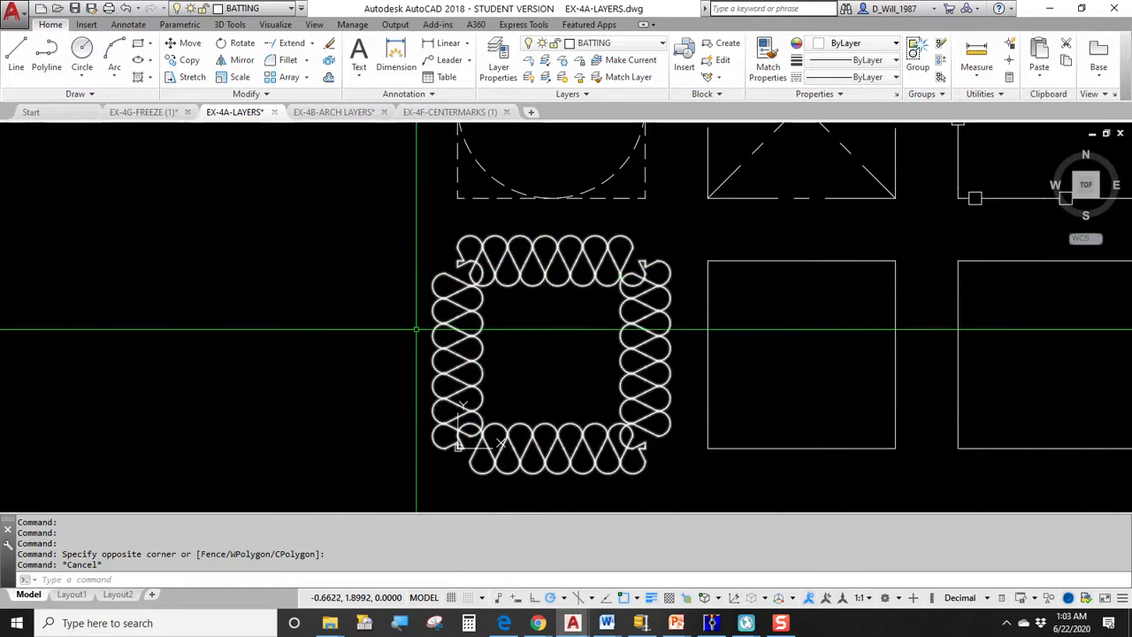
{"action": "type", "text": "l"}
{"action": "key", "text": "Return"}
{"action": "left_click", "coordinate": [331, 210]}
{"action": "scroll", "coordinate": [318, 208], "scroll_direction": "down", "scroll_amount": 3}
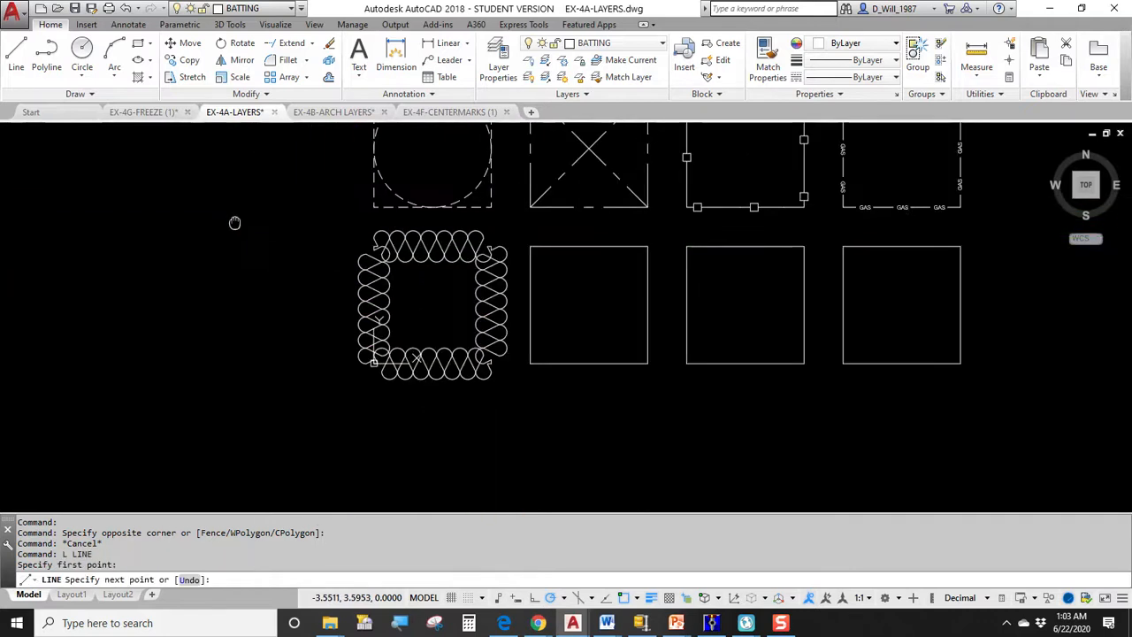
{"action": "middle_click_drag", "start_coordinate": [233, 222], "coordinate": [417, 218]}
{"action": "scroll", "coordinate": [372, 216], "scroll_direction": "up", "scroll_amount": 1}
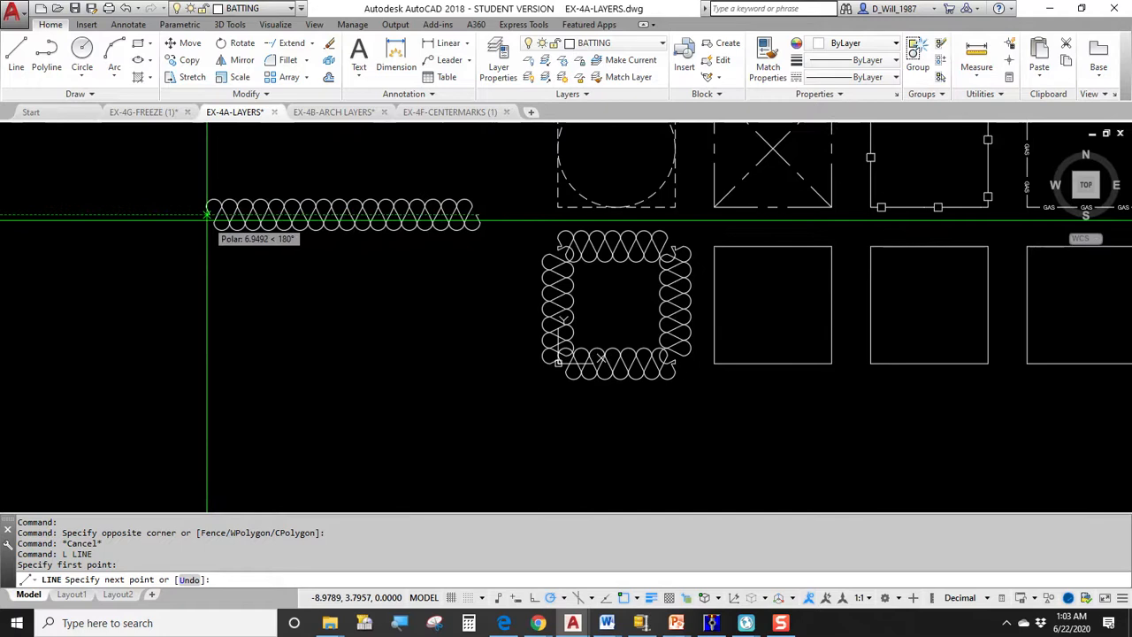
{"action": "left_click", "coordinate": [207, 213]}
{"action": "key", "text": "Escape"}
Step: Move the sample batting line up and to the left by its midpoint, and stretch its right end into a diagonal
{"action": "scroll", "coordinate": [221, 207], "scroll_direction": "up", "scroll_amount": 3}
{"action": "scroll", "coordinate": [230, 203], "scroll_direction": "up", "scroll_amount": 2}
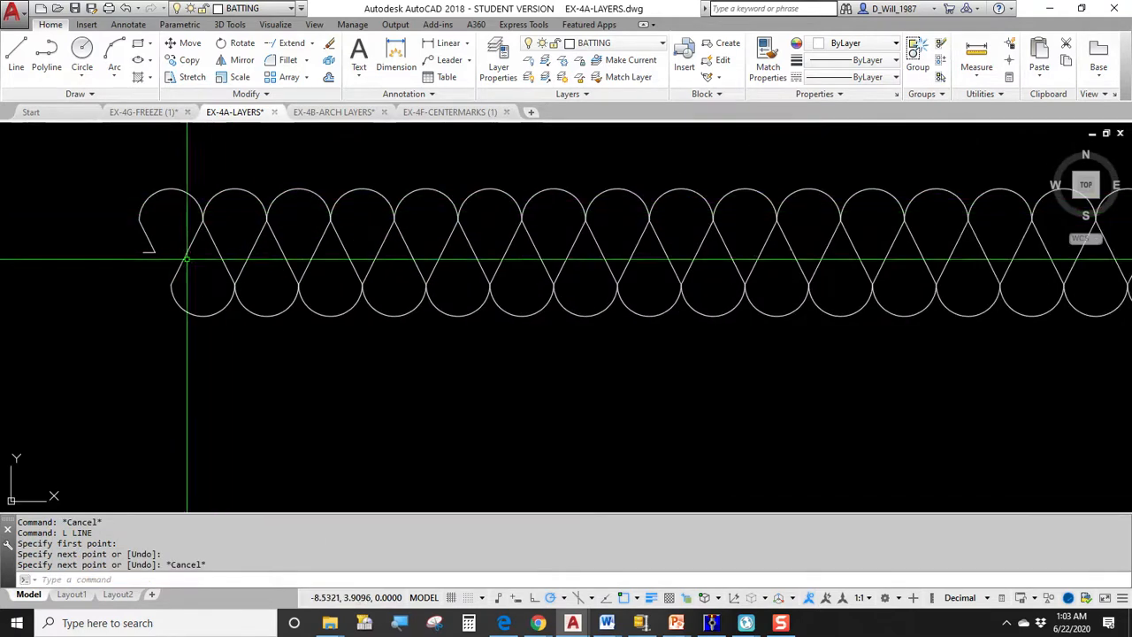
{"action": "scroll", "coordinate": [263, 271], "scroll_direction": "down", "scroll_amount": 2}
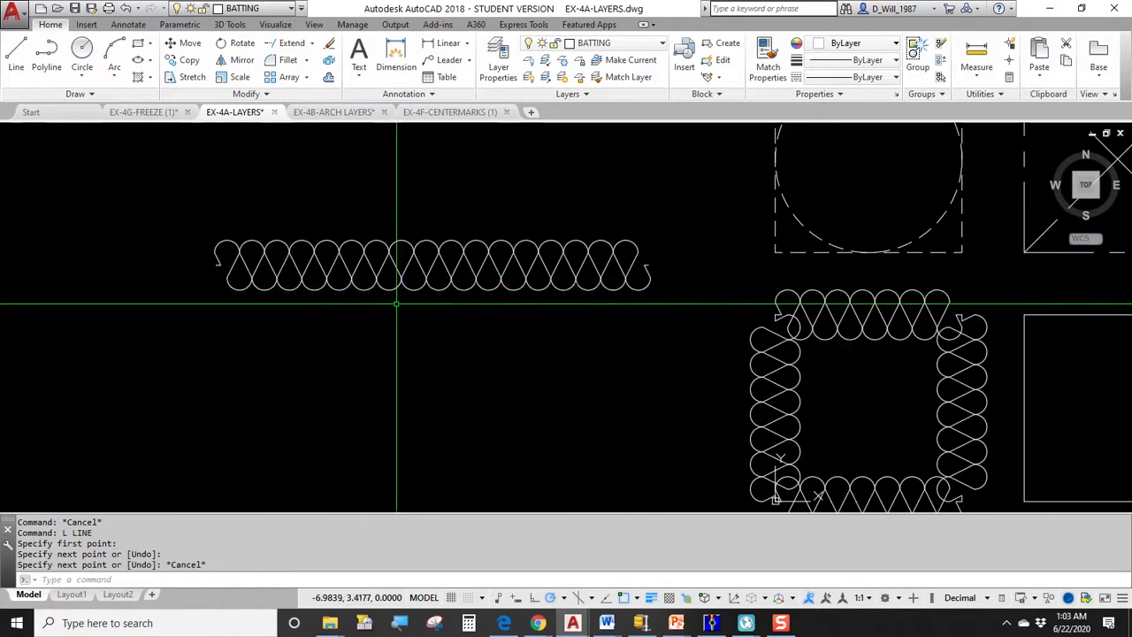
{"action": "left_click", "coordinate": [490, 278]}
{"action": "left_click", "coordinate": [434, 304]}
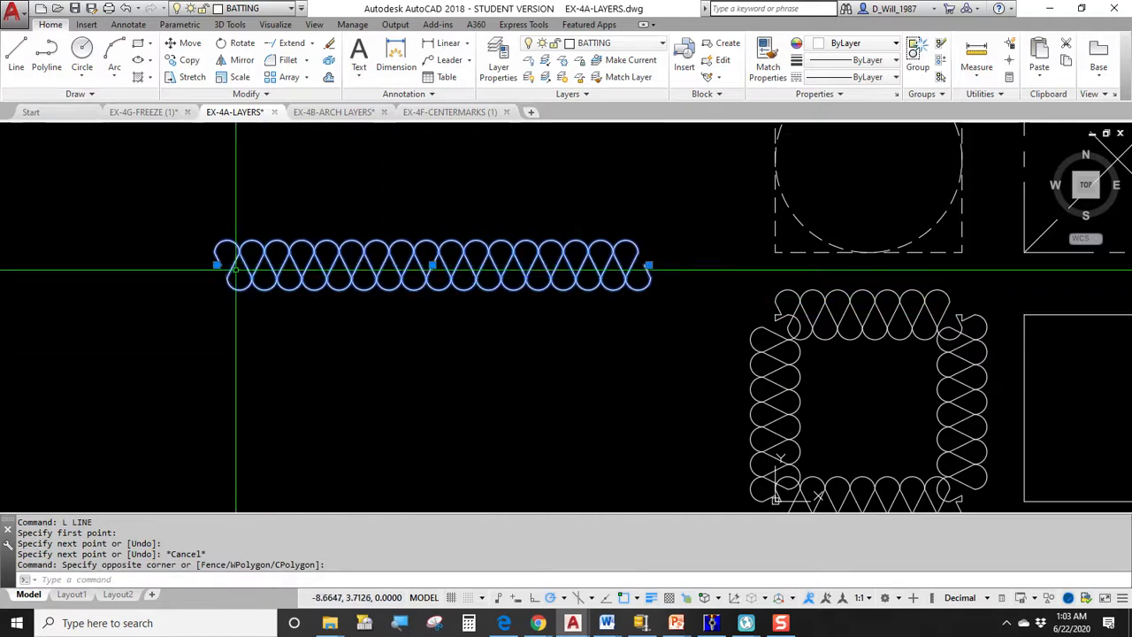
{"action": "left_click", "coordinate": [432, 264]}
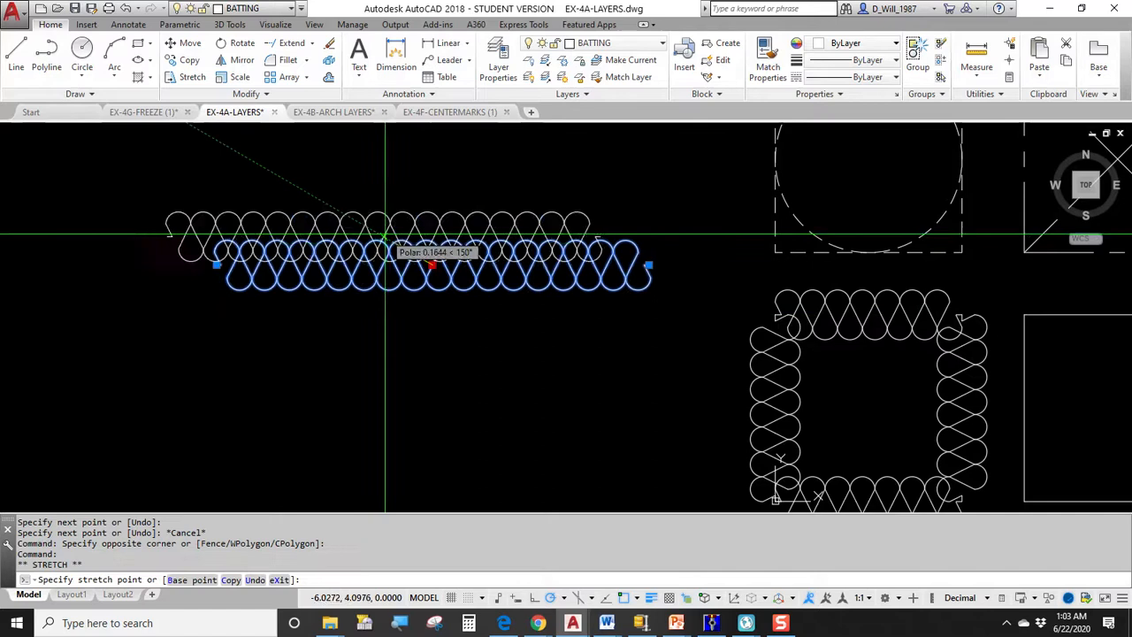
{"action": "left_click", "coordinate": [353, 218]}
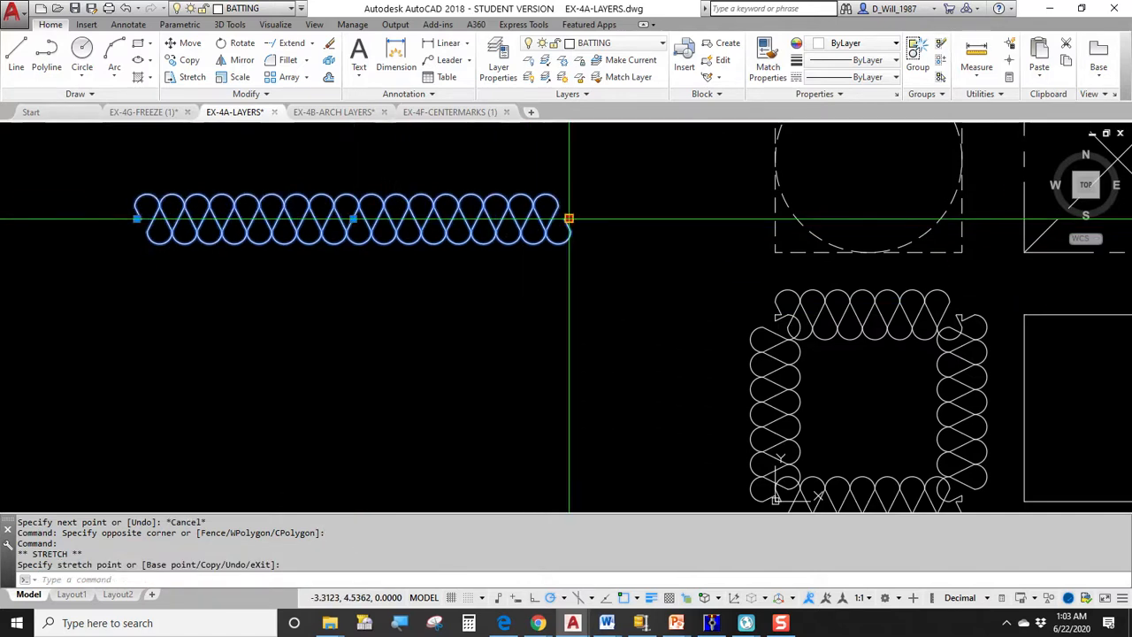
{"action": "left_click", "coordinate": [569, 219]}
{"action": "left_click", "coordinate": [712, 430]}
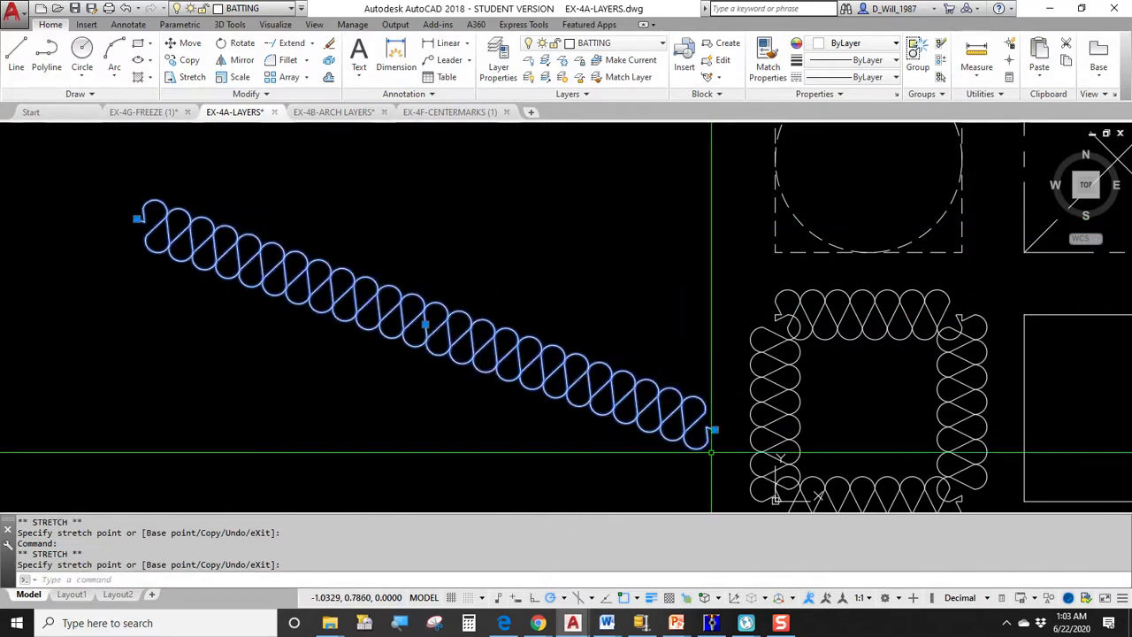
Step: Erase the diagonal batting line beside the squares
{"action": "key", "text": "Escape"}
{"action": "left_click", "coordinate": [483, 334]}
{"action": "left_click", "coordinate": [431, 326]}
{"action": "key", "text": "Delete"}
Step: Create a new layer named MY LAYER and set its color to index 72
{"action": "middle_click_drag", "start_coordinate": [617, 285], "coordinate": [299, 241]}
{"action": "scroll", "coordinate": [320, 251], "scroll_direction": "down", "scroll_amount": 2}
{"action": "middle_click_drag", "start_coordinate": [444, 280], "coordinate": [390, 299]}
{"action": "left_click", "coordinate": [498, 60]}
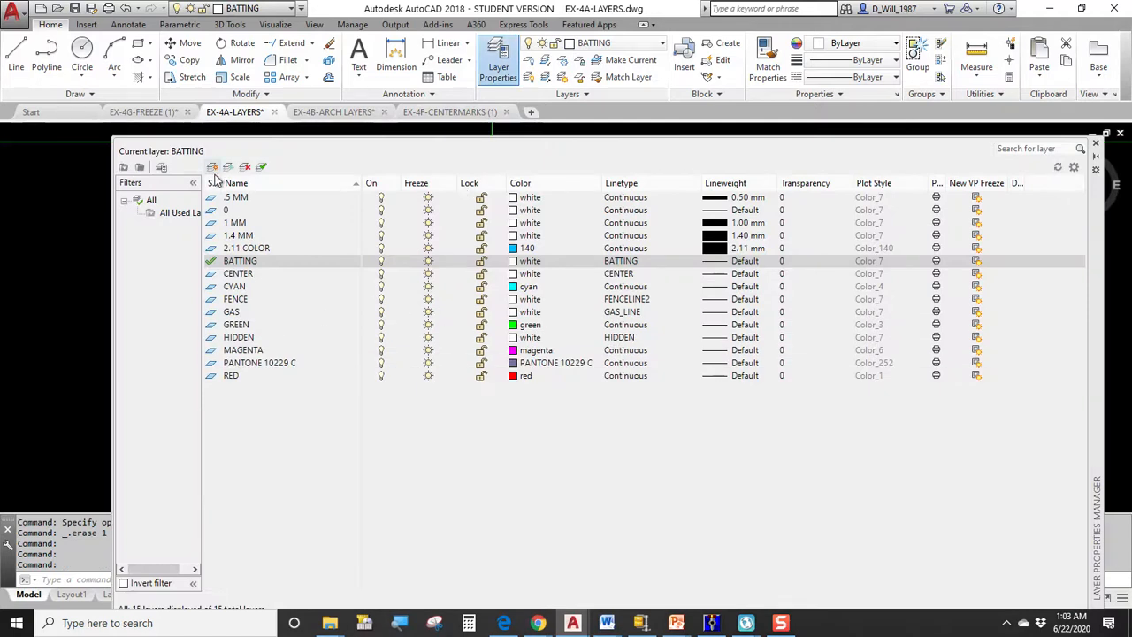
{"action": "left_click", "coordinate": [213, 166]}
{"action": "type", "text": "MY LAYER"}
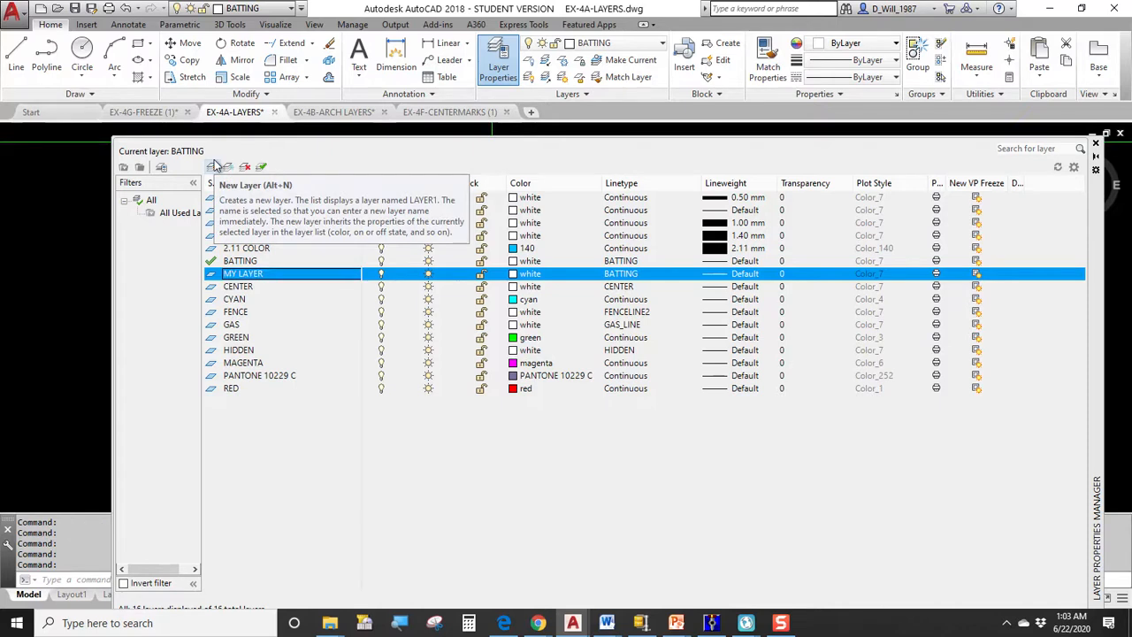
{"action": "left_click", "coordinate": [512, 274]}
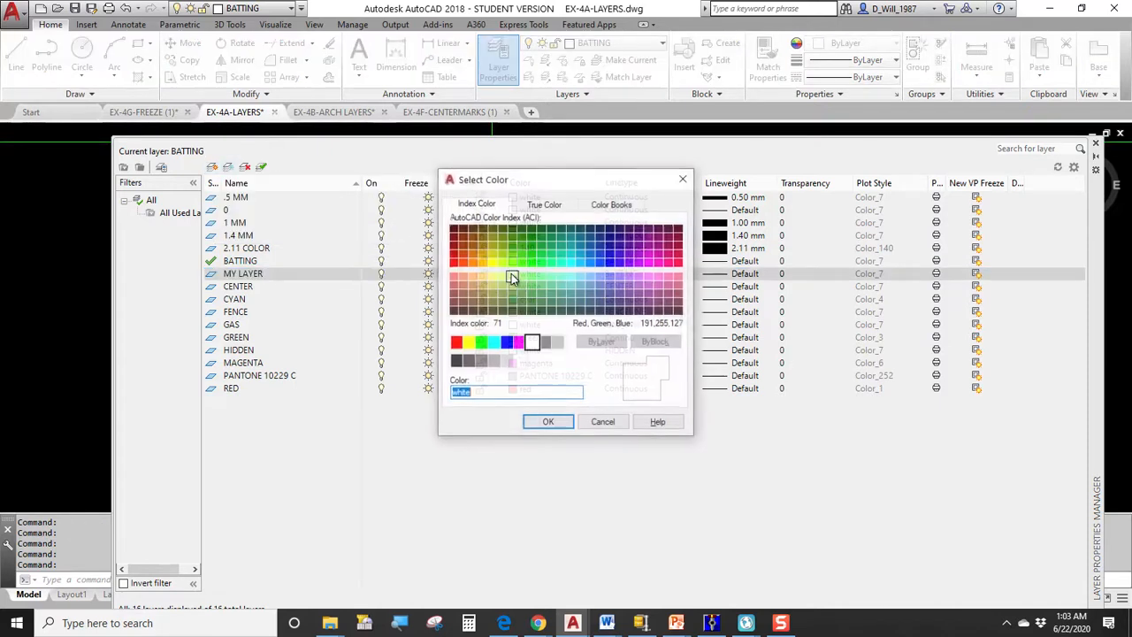
{"action": "left_click", "coordinate": [548, 423]}
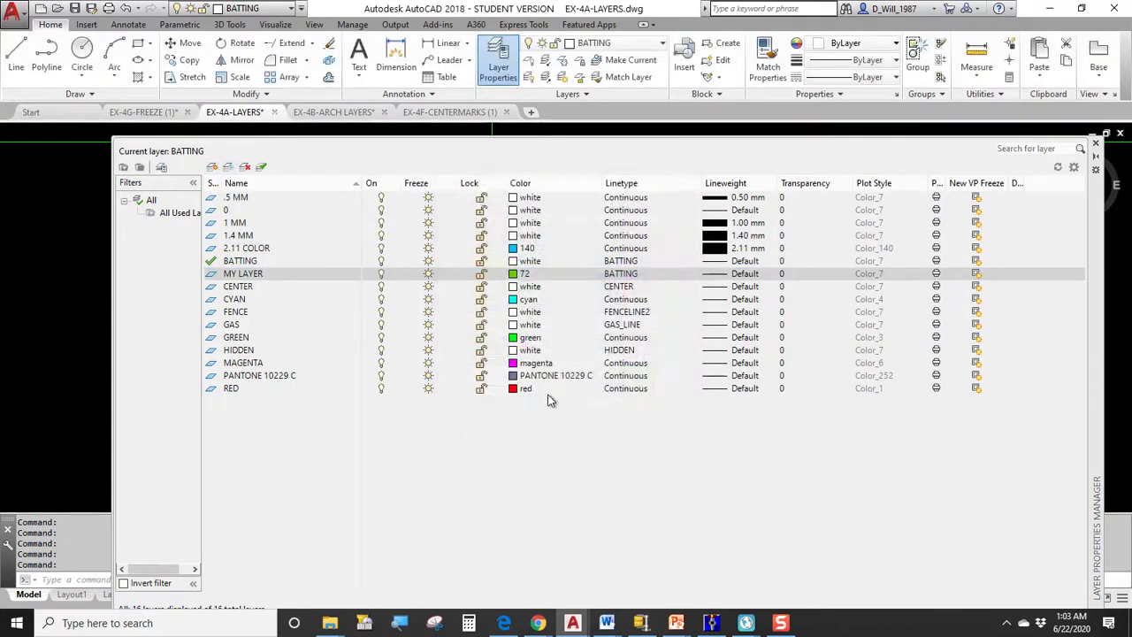
Step: Give MY LAYER the PHANTOM2 linetype and a 0.40 mm lineweight, and make it the current layer
{"action": "left_click", "coordinate": [621, 274]}
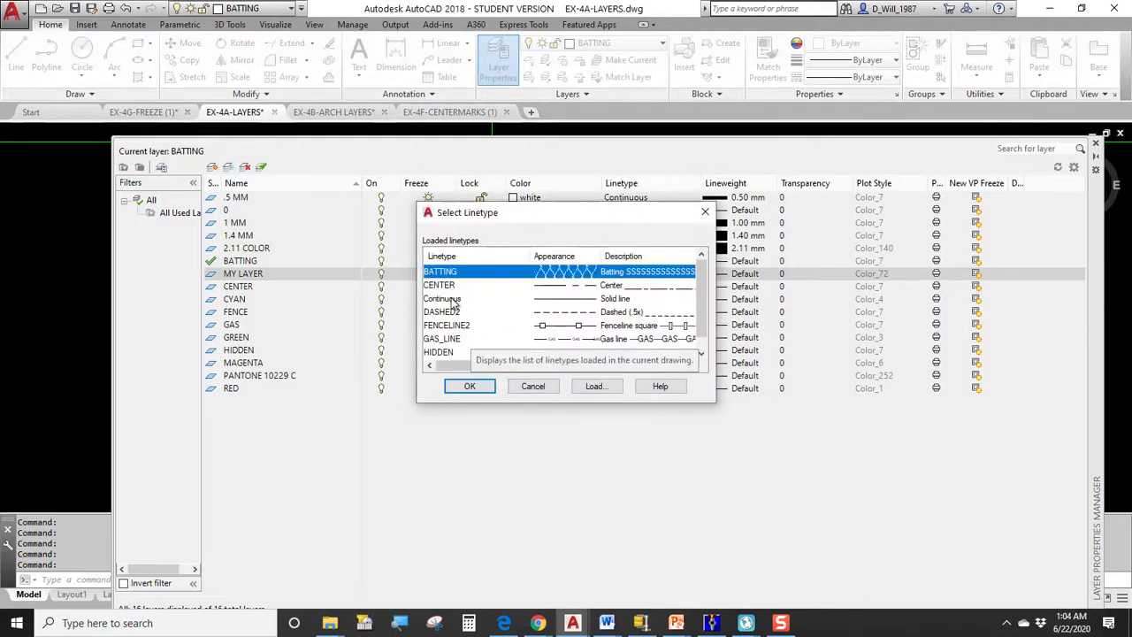
{"action": "scroll", "coordinate": [448, 347], "scroll_direction": "down", "scroll_amount": 1}
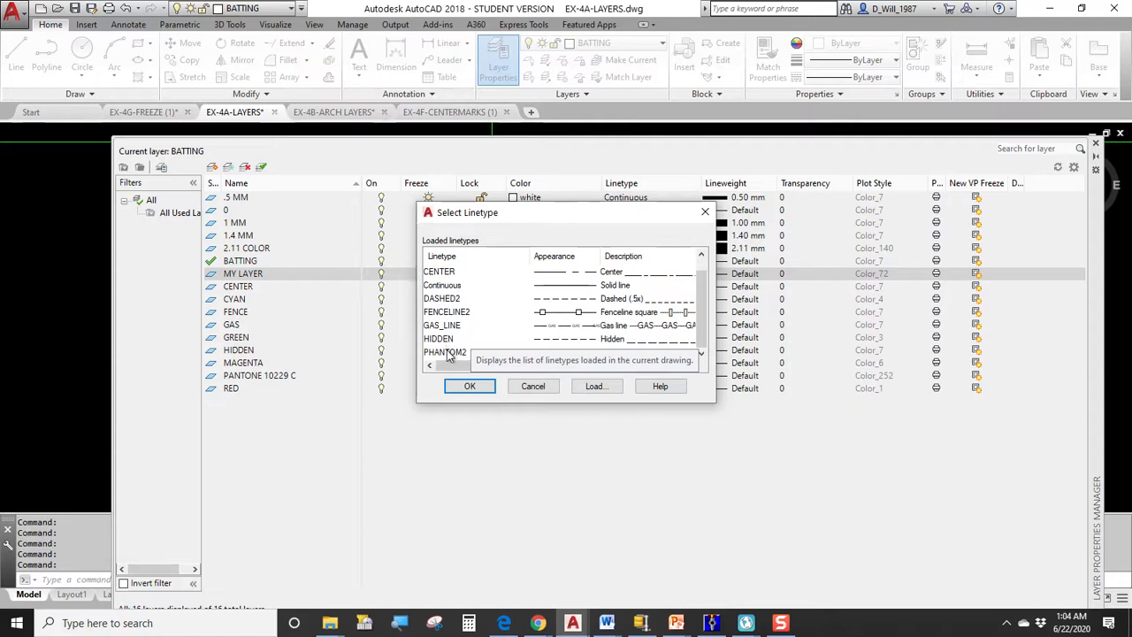
{"action": "left_click", "coordinate": [449, 352]}
{"action": "left_click", "coordinate": [471, 386]}
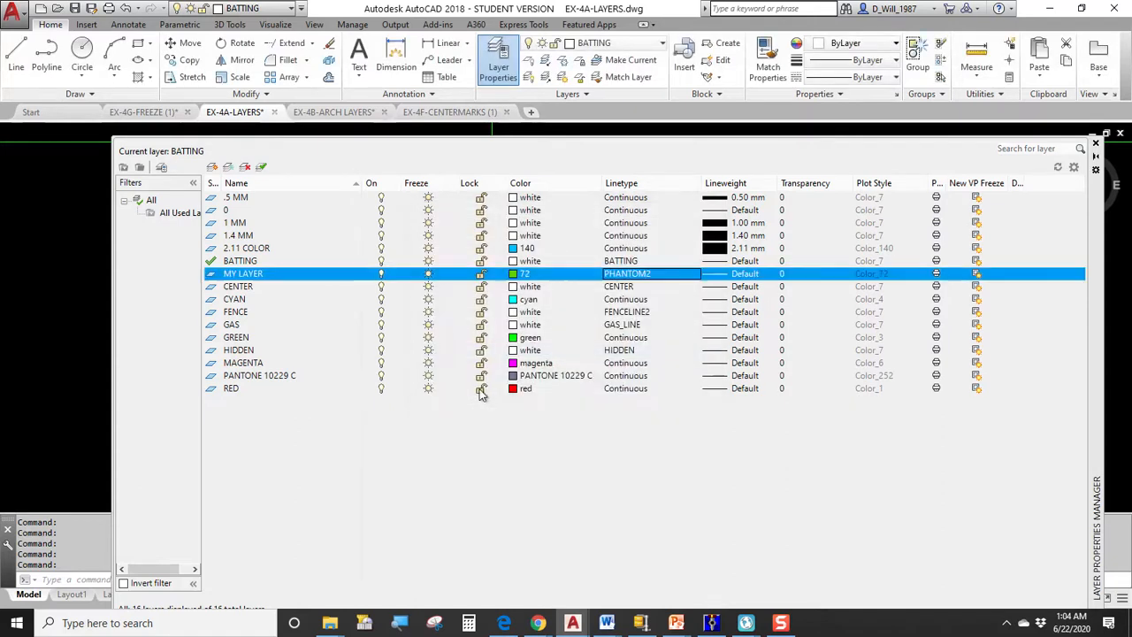
{"action": "left_click", "coordinate": [738, 275]}
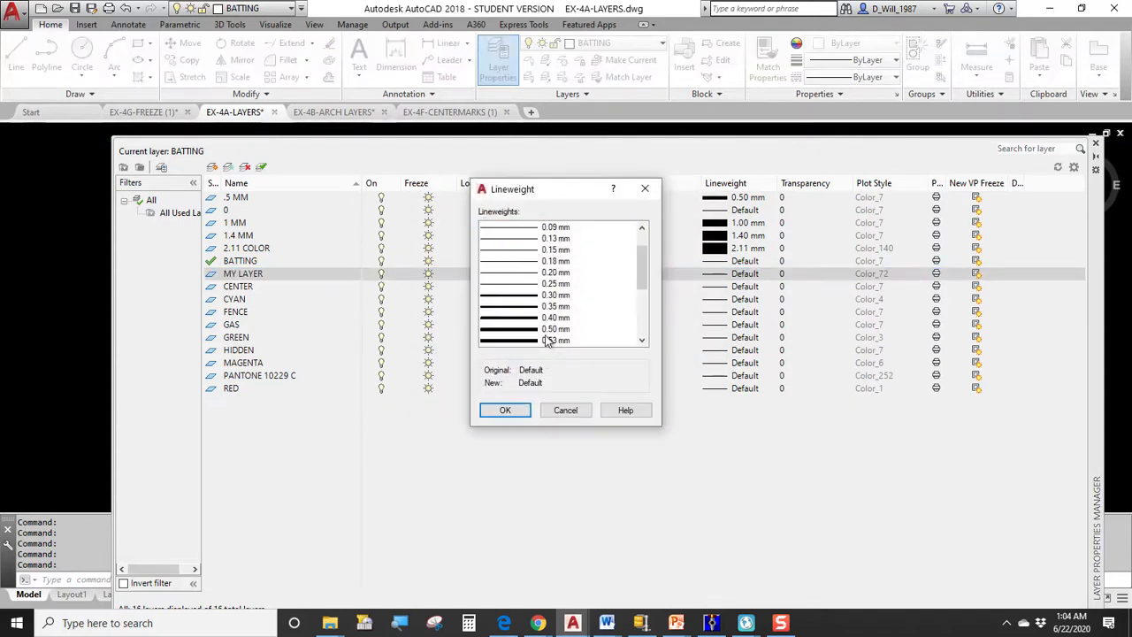
{"action": "left_click", "coordinate": [509, 413]}
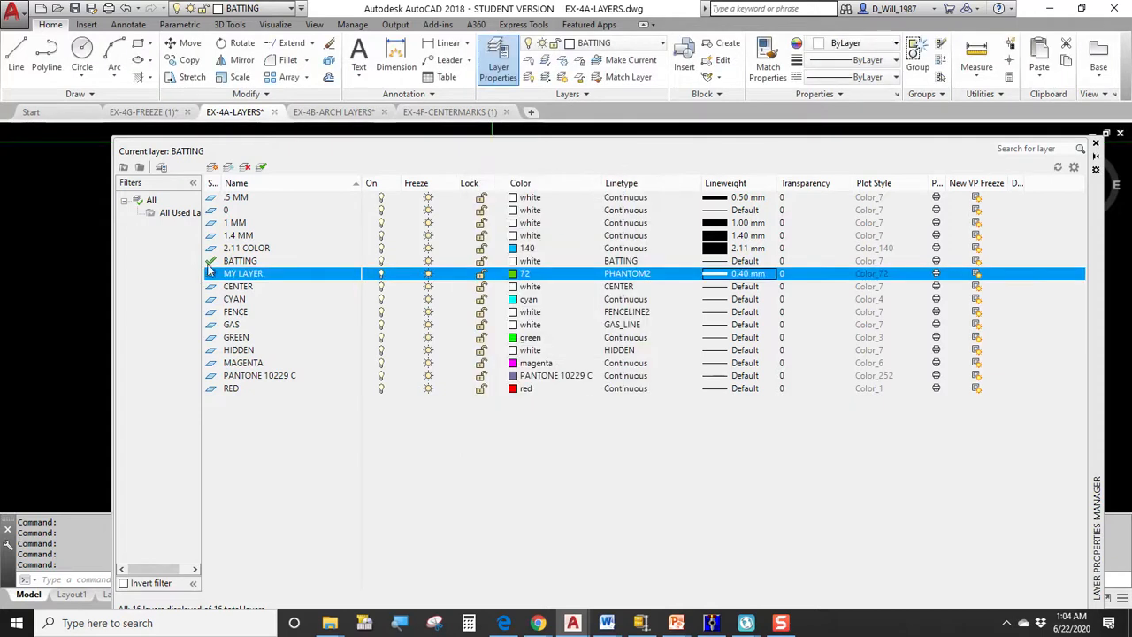
{"action": "left_click", "coordinate": [1094, 144]}
Step: Move the second square of the lowest row onto MY LAYER
{"action": "left_click", "coordinate": [536, 379]}
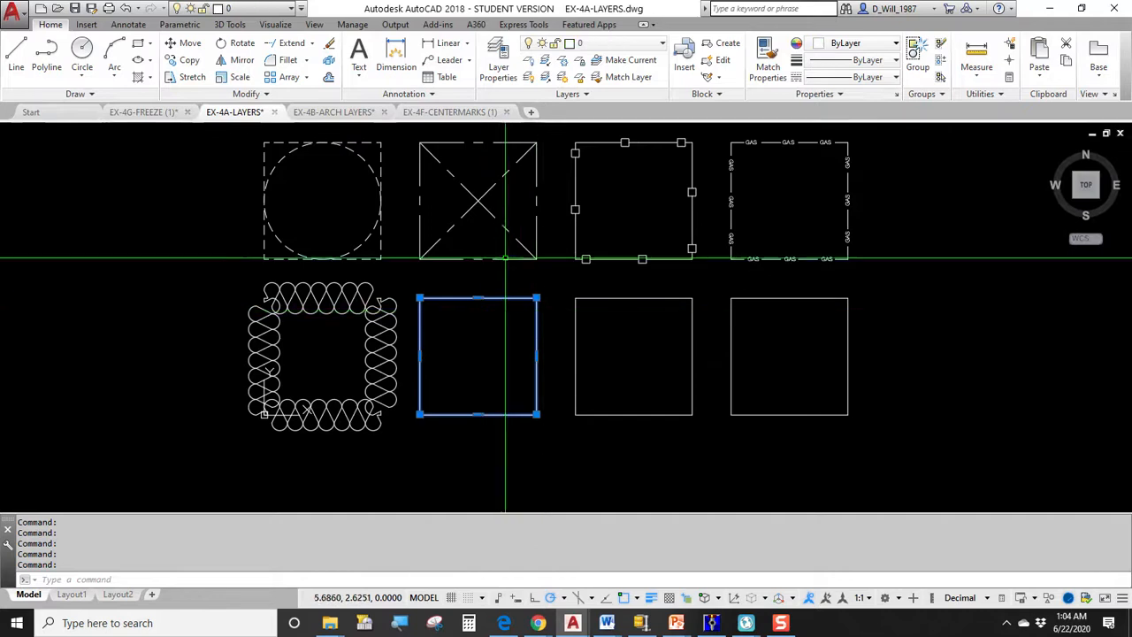
{"action": "left_click", "coordinate": [611, 44]}
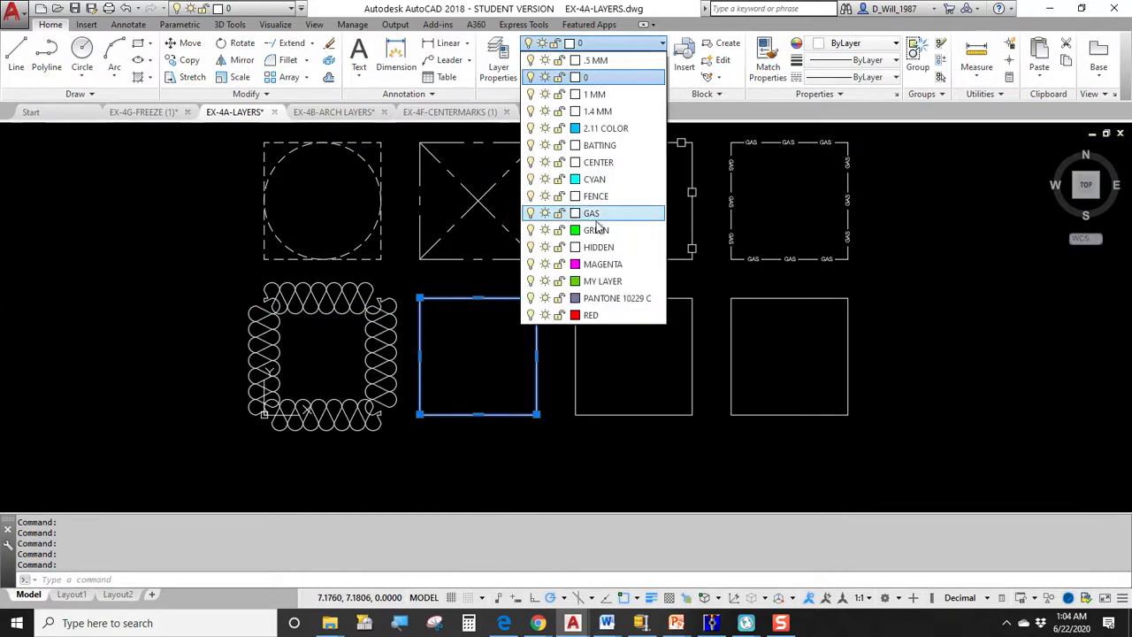
{"action": "left_click", "coordinate": [607, 281]}
{"action": "key", "text": "Escape"}
{"action": "scroll", "coordinate": [498, 369], "scroll_direction": "up", "scroll_amount": 5}
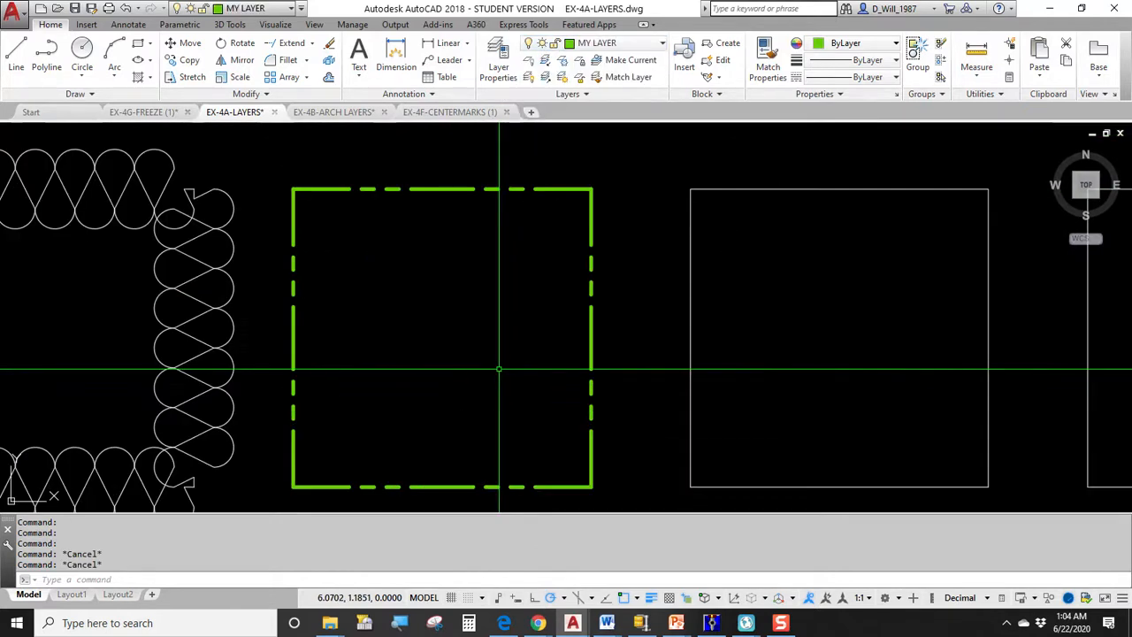
Step: Draw two lines on MY LAYER from the midpoint of the green square's top edge to its two lower corners
{"action": "middle_click_drag", "start_coordinate": [498, 362], "coordinate": [478, 338]}
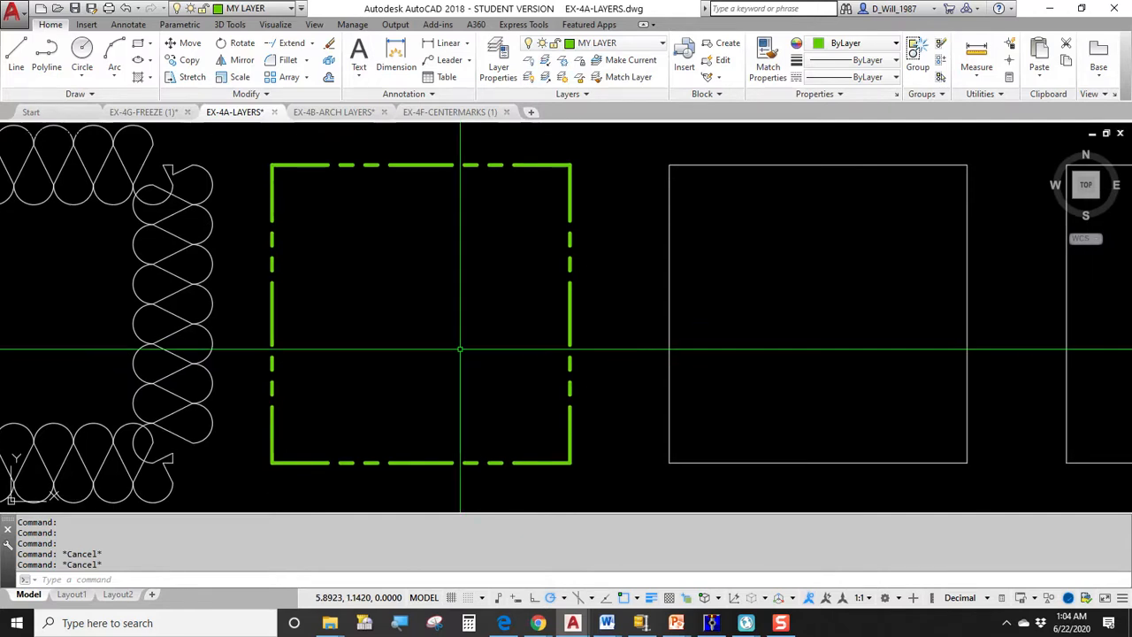
{"action": "type", "text": "l"}
{"action": "key", "text": "Return"}
{"action": "left_click", "coordinate": [421, 166]}
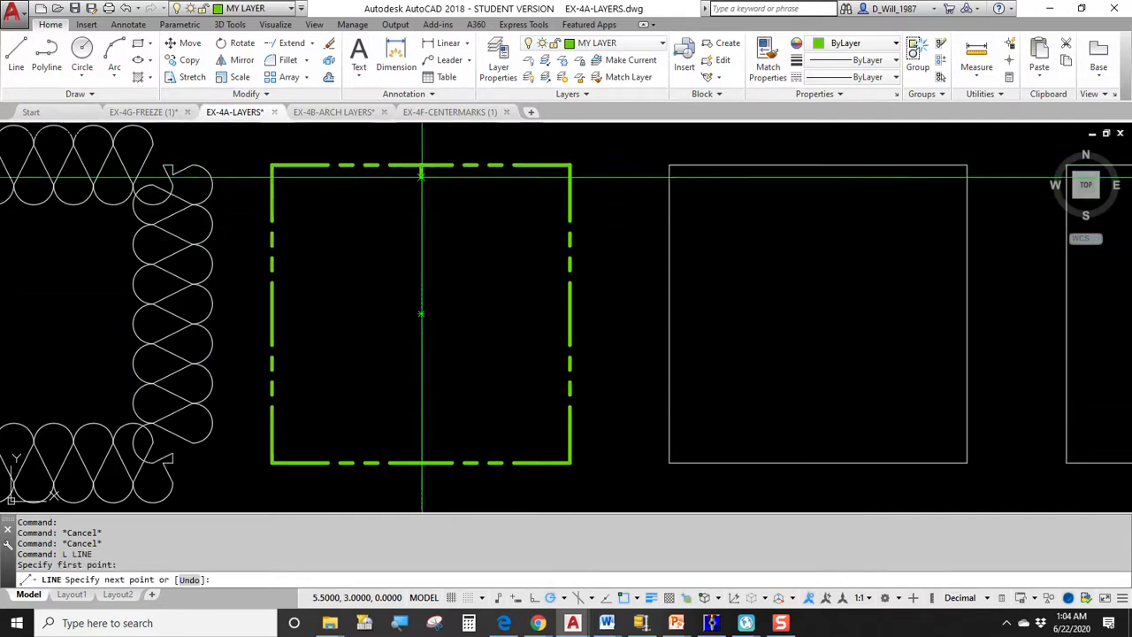
{"action": "left_click", "coordinate": [273, 460]}
{"action": "key", "text": "Return"}
{"action": "key", "text": "Return"}
{"action": "left_click", "coordinate": [420, 167]}
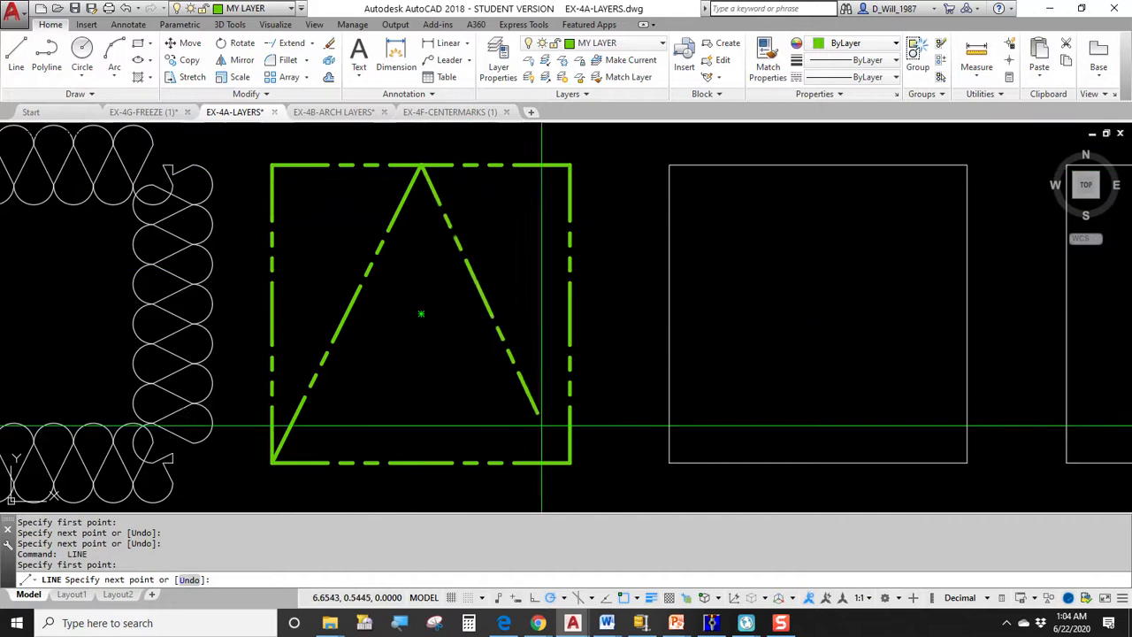
{"action": "left_click", "coordinate": [569, 460]}
{"action": "key", "text": "Return"}
Step: Draw connected lines from the green square's upper right corner to its bottom edge midpoint and up to the upper left corner
{"action": "key", "text": "Return"}
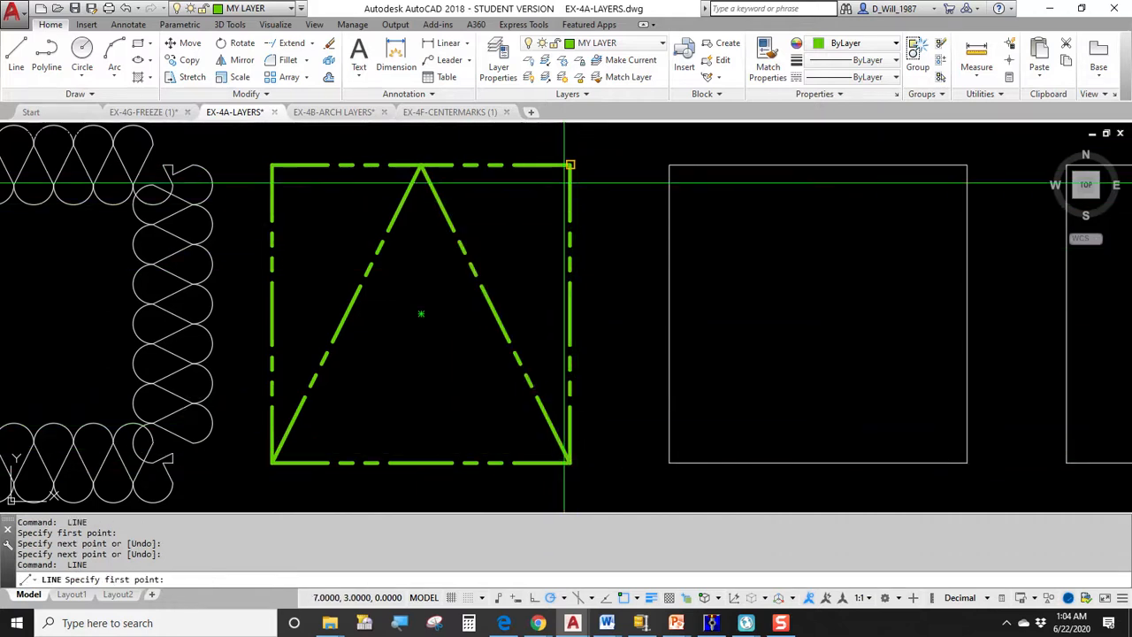
{"action": "left_click", "coordinate": [569, 165]}
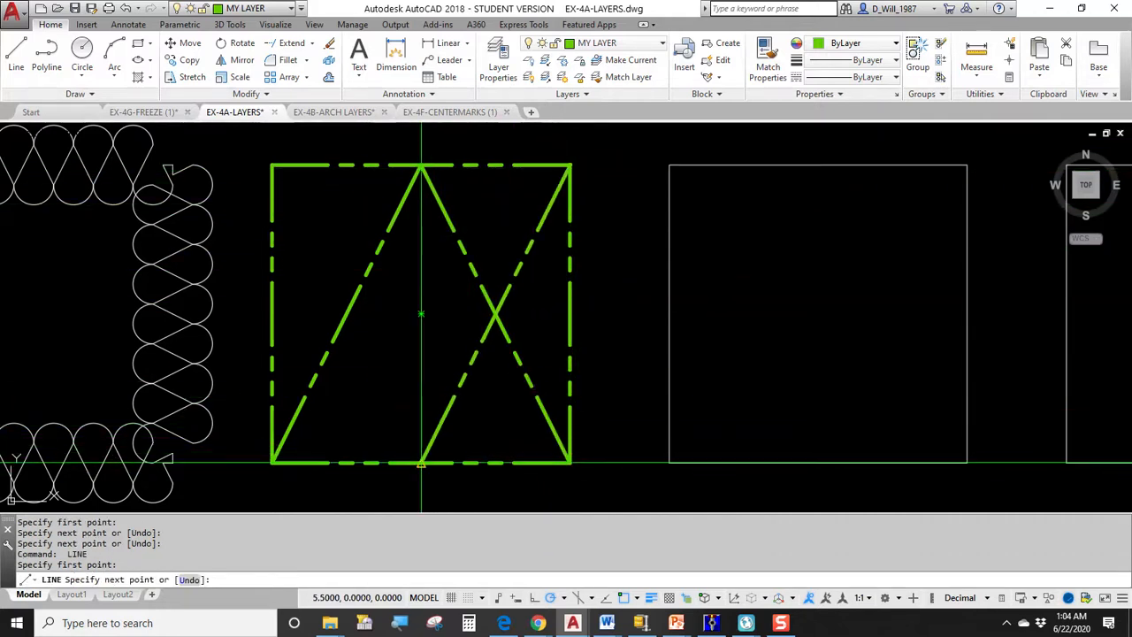
{"action": "left_click", "coordinate": [421, 461]}
{"action": "left_click", "coordinate": [273, 167]}
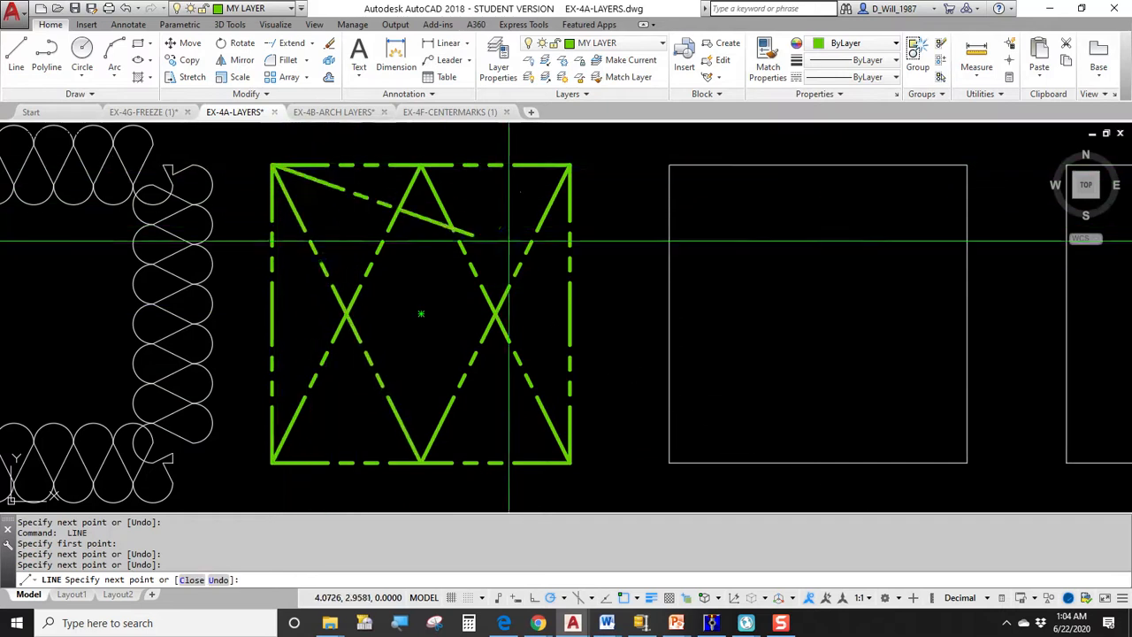
{"action": "key", "text": "Escape"}
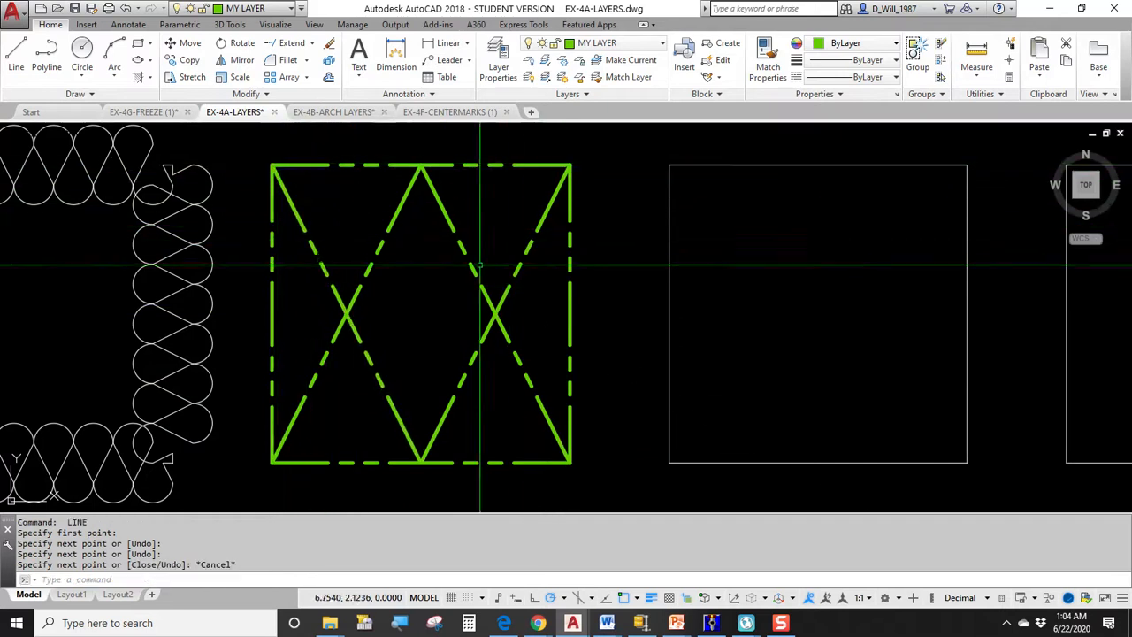
Step: Draw lines joining all four corners of the green square to its center, forming both diagonals
{"action": "key", "text": "Return"}
{"action": "left_click", "coordinate": [273, 167]}
{"action": "left_click", "coordinate": [421, 313]}
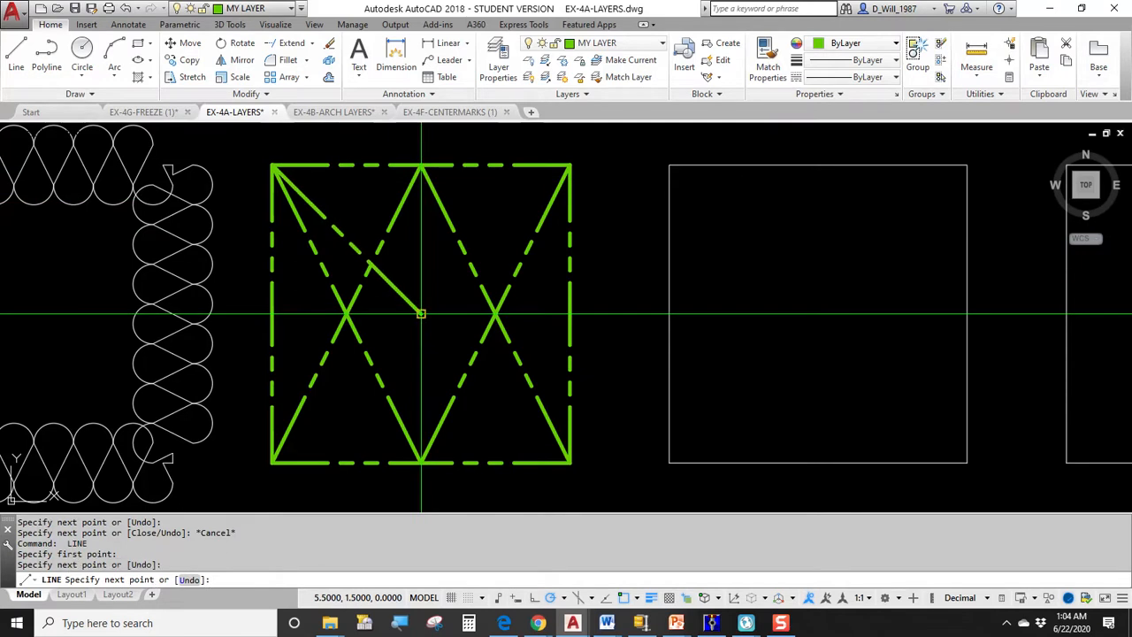
{"action": "left_click", "coordinate": [570, 167]}
{"action": "key", "text": "Return"}
{"action": "key", "text": "Return"}
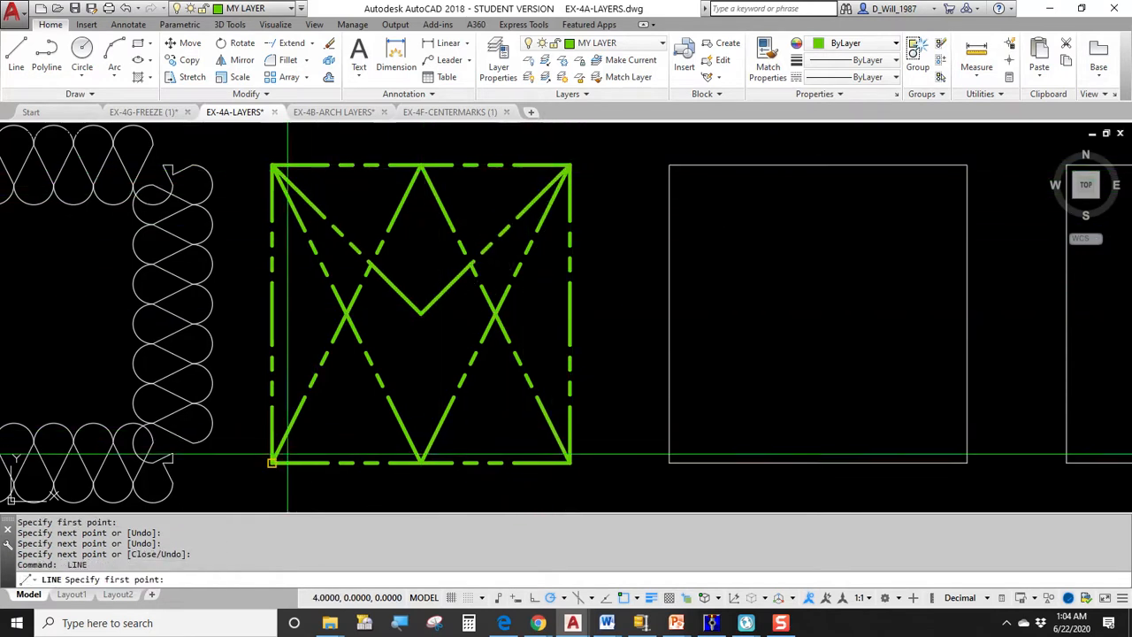
{"action": "left_click", "coordinate": [271, 462]}
{"action": "left_click", "coordinate": [421, 320]}
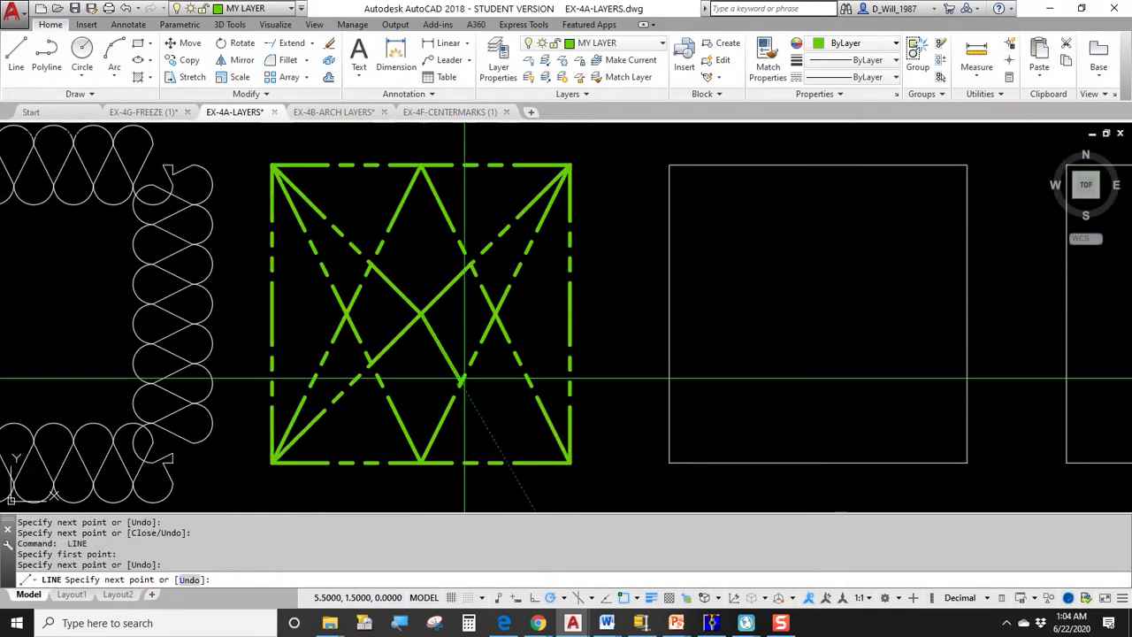
{"action": "left_click", "coordinate": [570, 461]}
{"action": "key", "text": "Escape"}
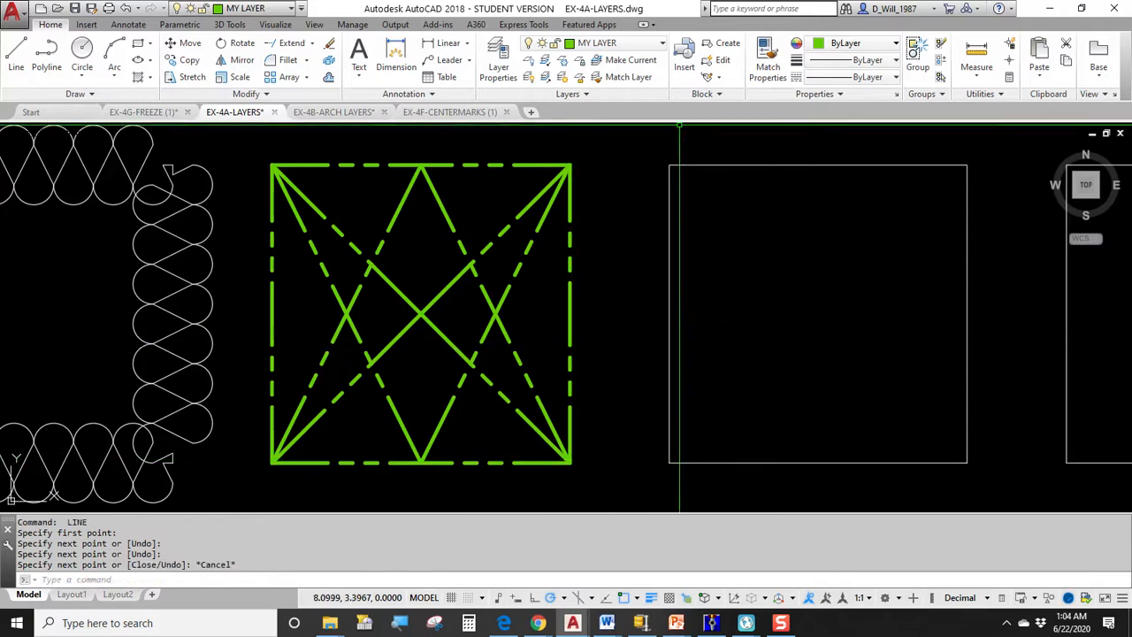
Step: Examine the linetypes available to load from acad.lin, starting from the FENCE layer's linetype setting
{"action": "left_click", "coordinate": [496, 77]}
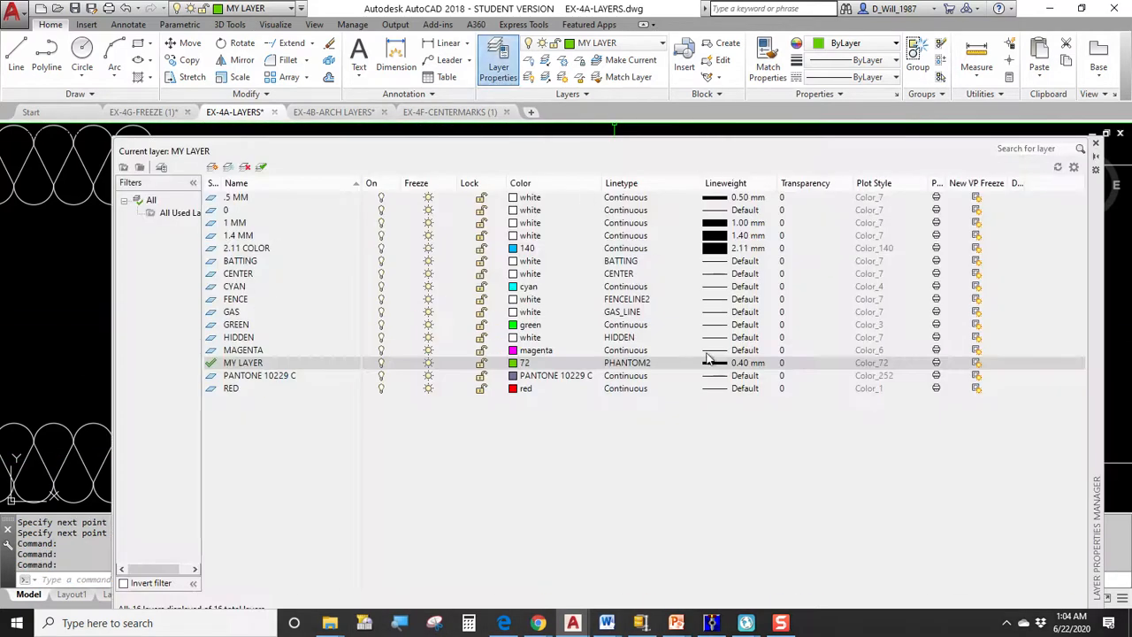
{"action": "left_click", "coordinate": [620, 301]}
{"action": "left_click", "coordinate": [594, 385]}
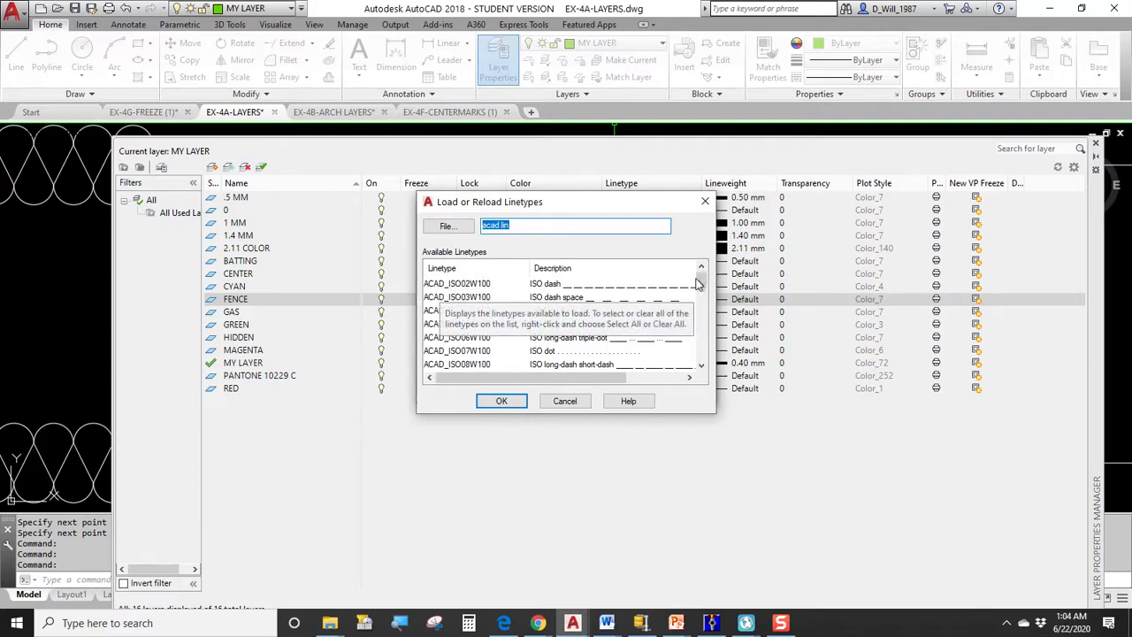
{"action": "left_click_drag", "start_coordinate": [701, 278], "coordinate": [703, 304]}
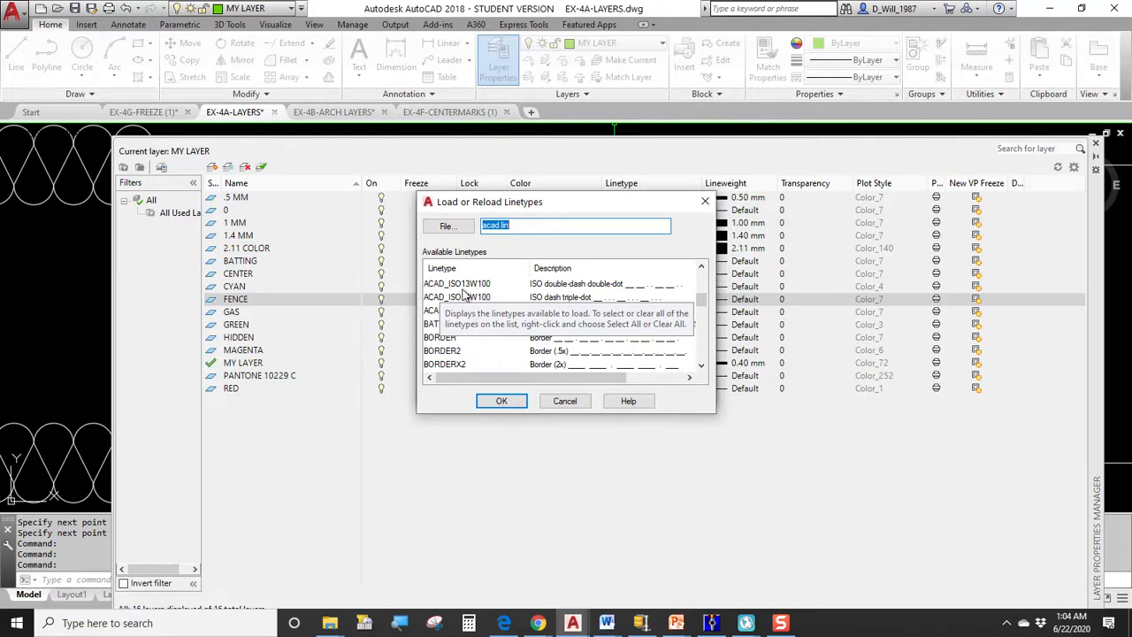
{"action": "left_click_drag", "start_coordinate": [701, 298], "coordinate": [705, 278]}
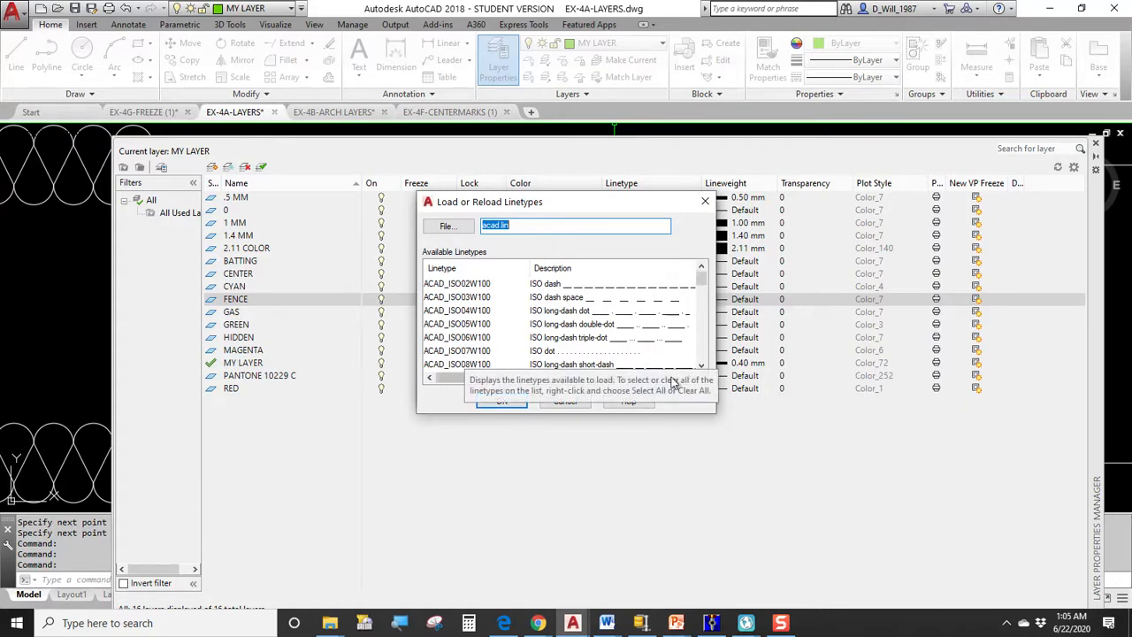
{"action": "left_click", "coordinate": [702, 365]}
{"action": "left_click", "coordinate": [702, 365]}
{"action": "left_click", "coordinate": [702, 365]}
{"action": "left_click", "coordinate": [702, 366]}
{"action": "double_click", "coordinate": [702, 365]}
{"action": "left_click", "coordinate": [702, 365]}
{"action": "left_click", "coordinate": [702, 365]}
{"action": "left_click", "coordinate": [702, 365]}
{"action": "left_click", "coordinate": [702, 365]}
{"action": "double_click", "coordinate": [702, 366]}
{"action": "left_click", "coordinate": [702, 365]}
{"action": "left_click", "coordinate": [702, 366]}
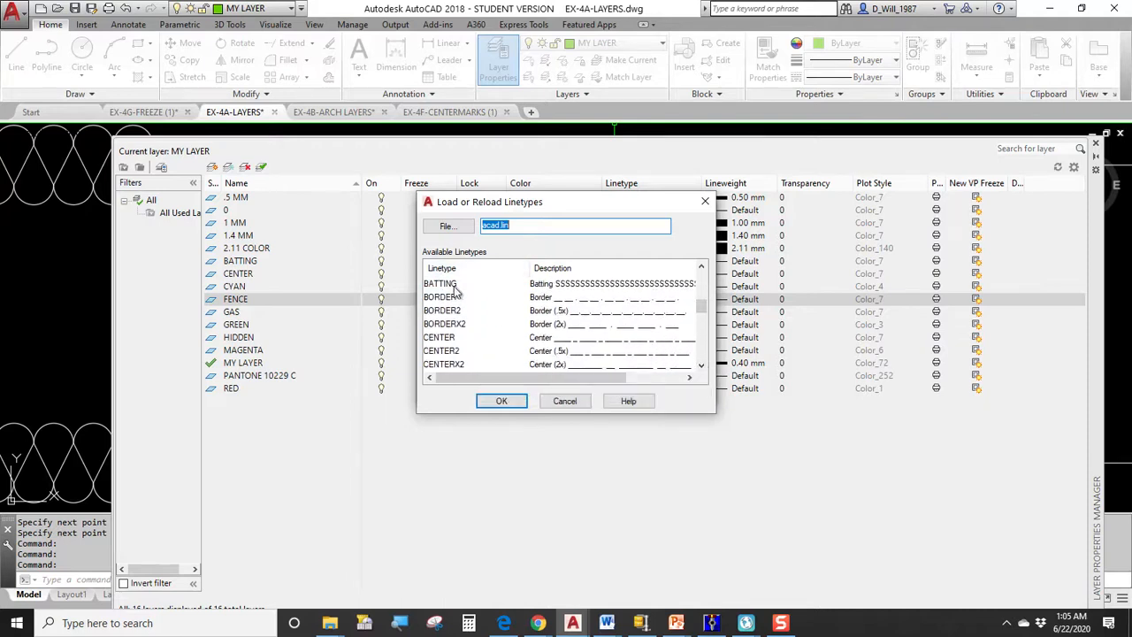
{"action": "left_click", "coordinate": [702, 365]}
{"action": "left_click", "coordinate": [702, 366]}
{"action": "left_click_drag", "start_coordinate": [702, 310], "coordinate": [704, 355]}
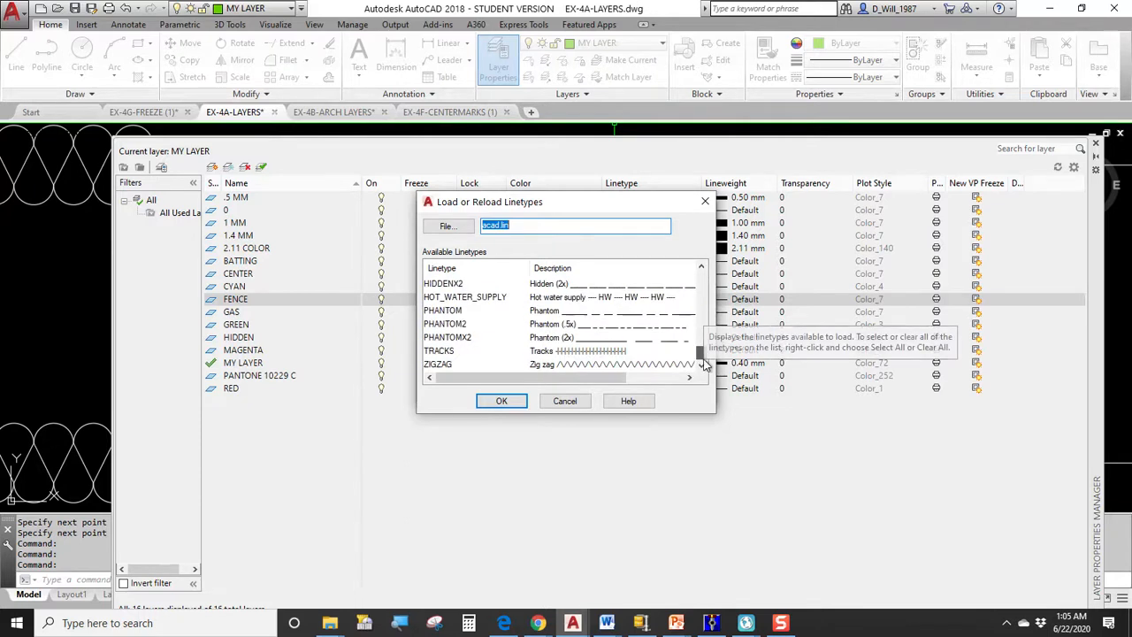
Step: Load the TRACKS linetype into the drawing and keep FENCELINE2 as the FENCE layer's linetype
{"action": "left_click", "coordinate": [554, 352]}
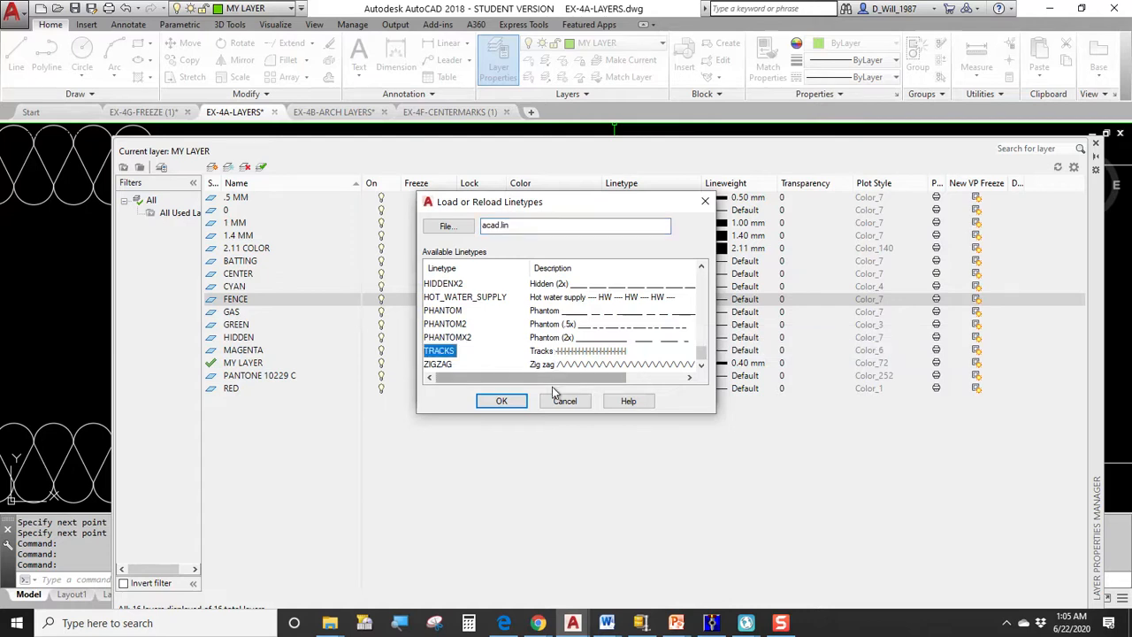
{"action": "left_click", "coordinate": [502, 402]}
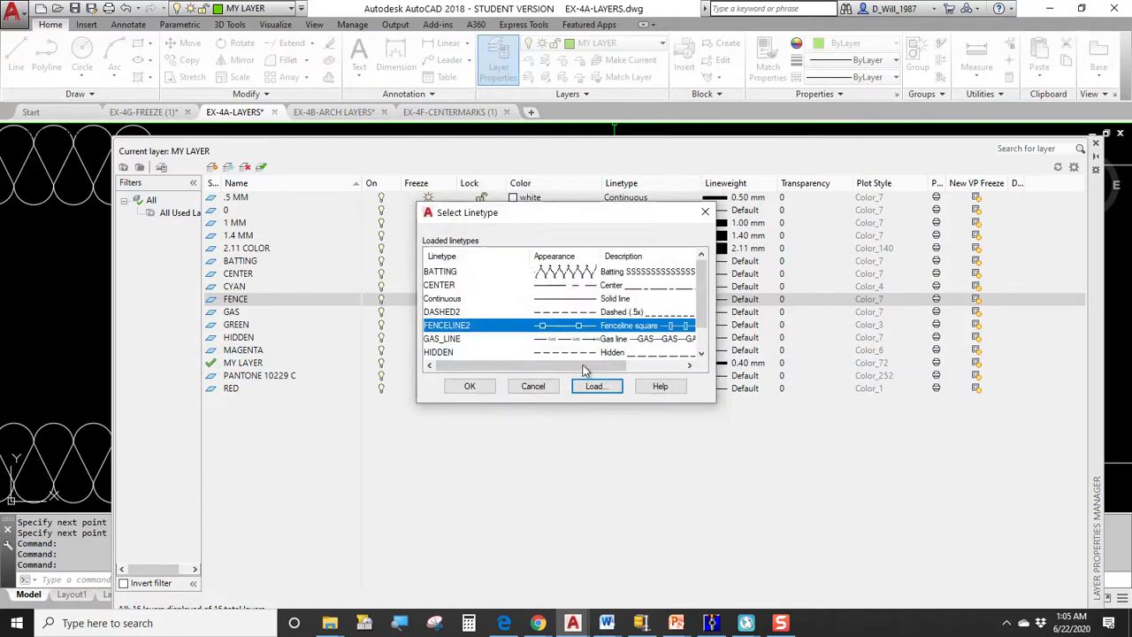
{"action": "left_click", "coordinate": [469, 389]}
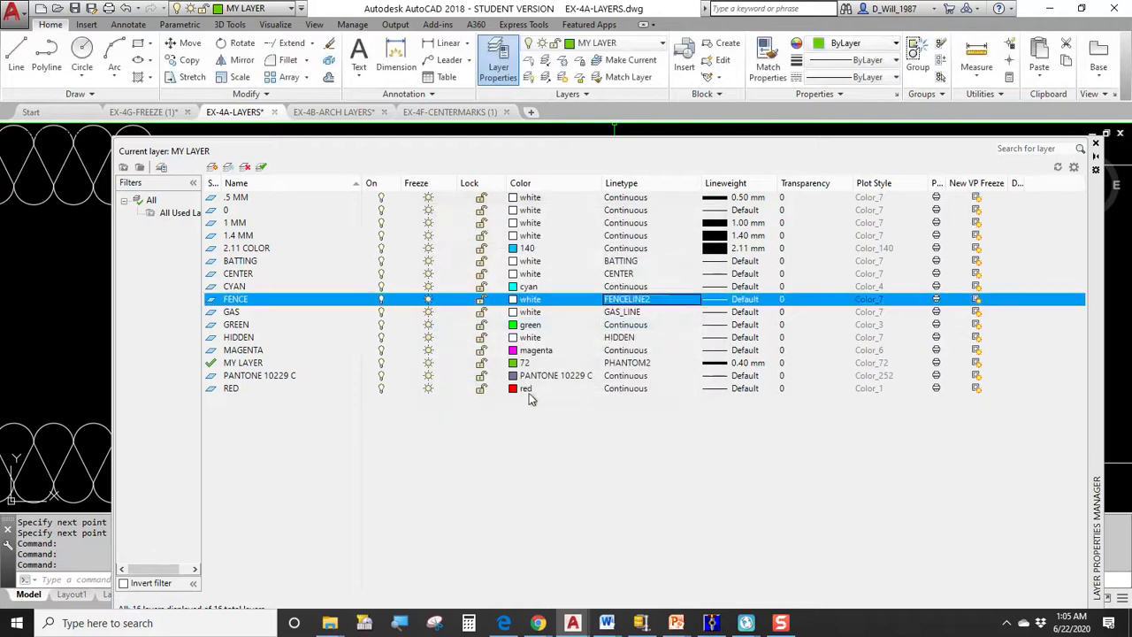
{"action": "left_click", "coordinate": [1096, 143]}
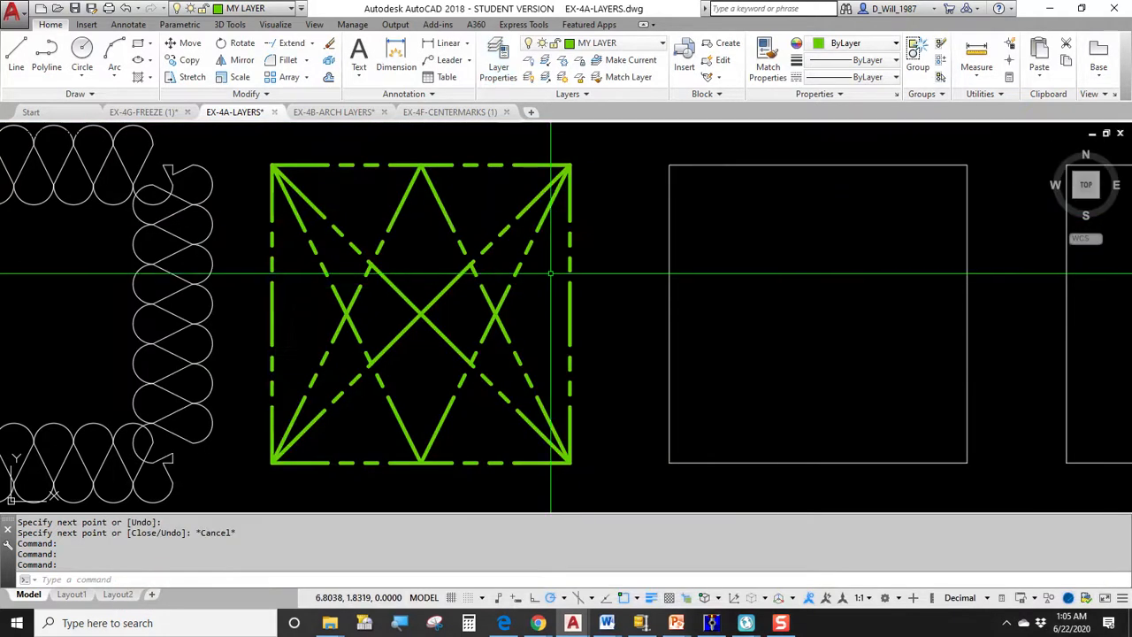
{"action": "scroll", "coordinate": [630, 341], "scroll_direction": "down", "scroll_amount": 4}
{"action": "middle_click_drag", "start_coordinate": [660, 192], "coordinate": [612, 287]}
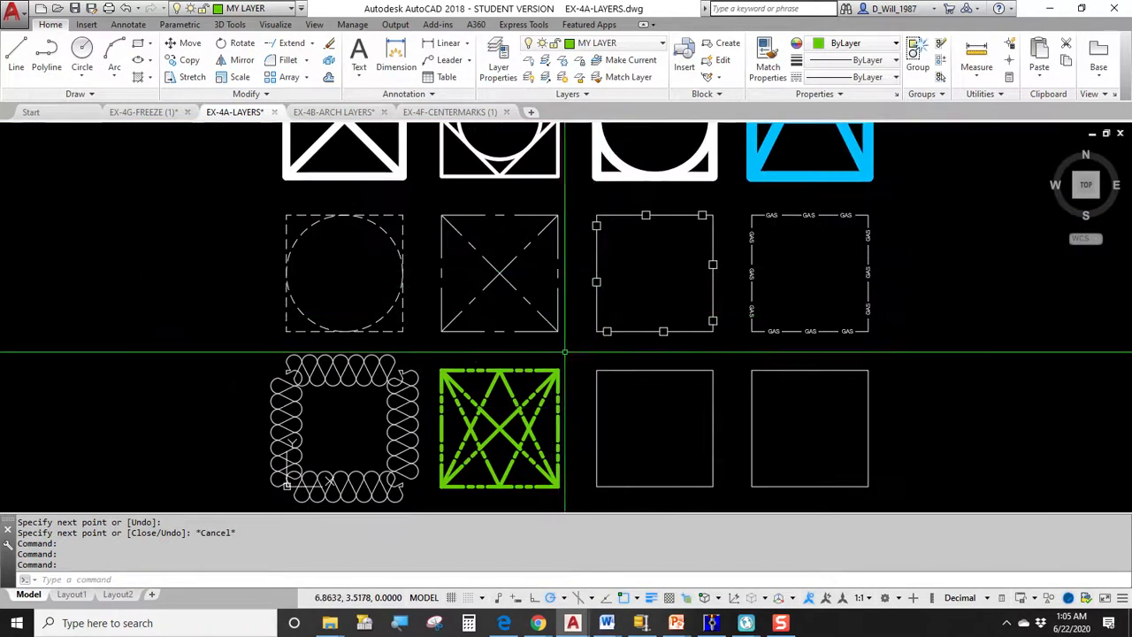
{"action": "scroll", "coordinate": [593, 374], "scroll_direction": "down", "scroll_amount": 2}
{"action": "mouse_move", "coordinate": [589, 348]}
{"action": "middle_mouse_down"}
{"action": "mouse_move", "coordinate": [586, 416]}
{"action": "mouse_move", "coordinate": [590, 398]}
{"action": "middle_mouse_up"}
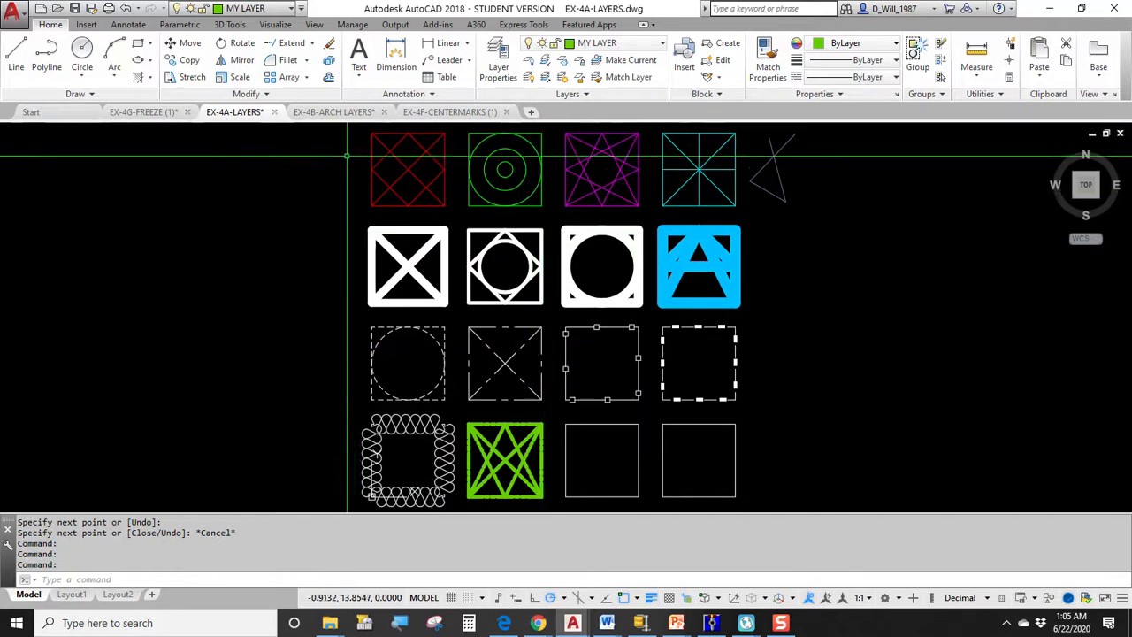
Step: Switch to the EX-4B-ARCH LAYERS drawing and examine its dimensions, walls, kitchen fixtures and electrical wiring through to the garage
{"action": "left_click", "coordinate": [334, 112]}
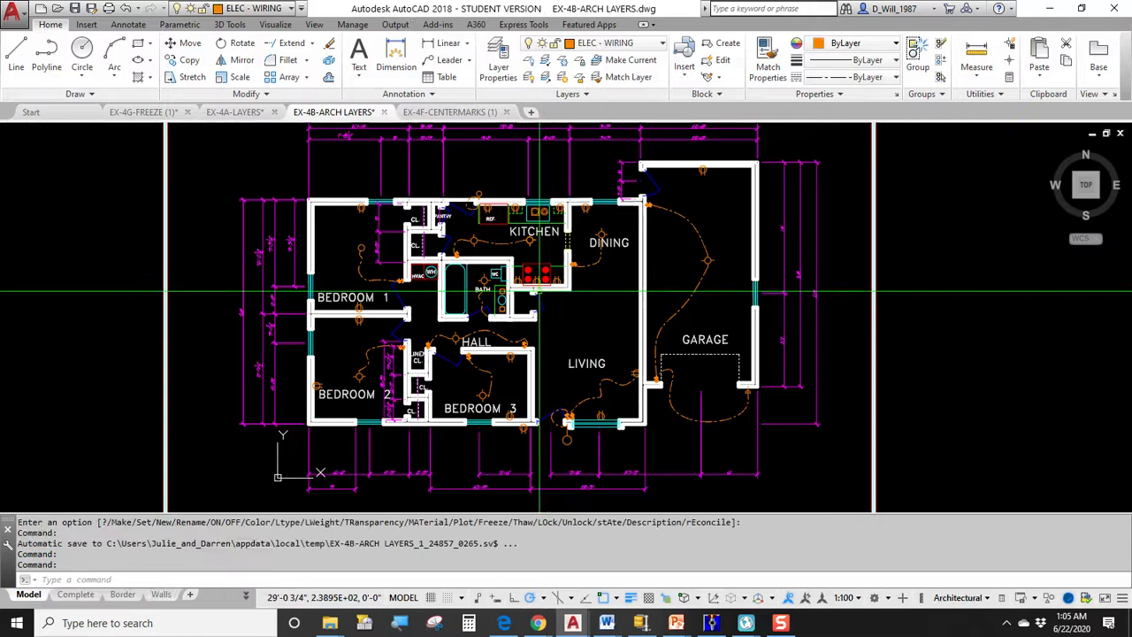
{"action": "scroll", "coordinate": [257, 192], "scroll_direction": "up", "scroll_amount": 4}
{"action": "middle_click_drag", "start_coordinate": [327, 263], "coordinate": [281, 373]}
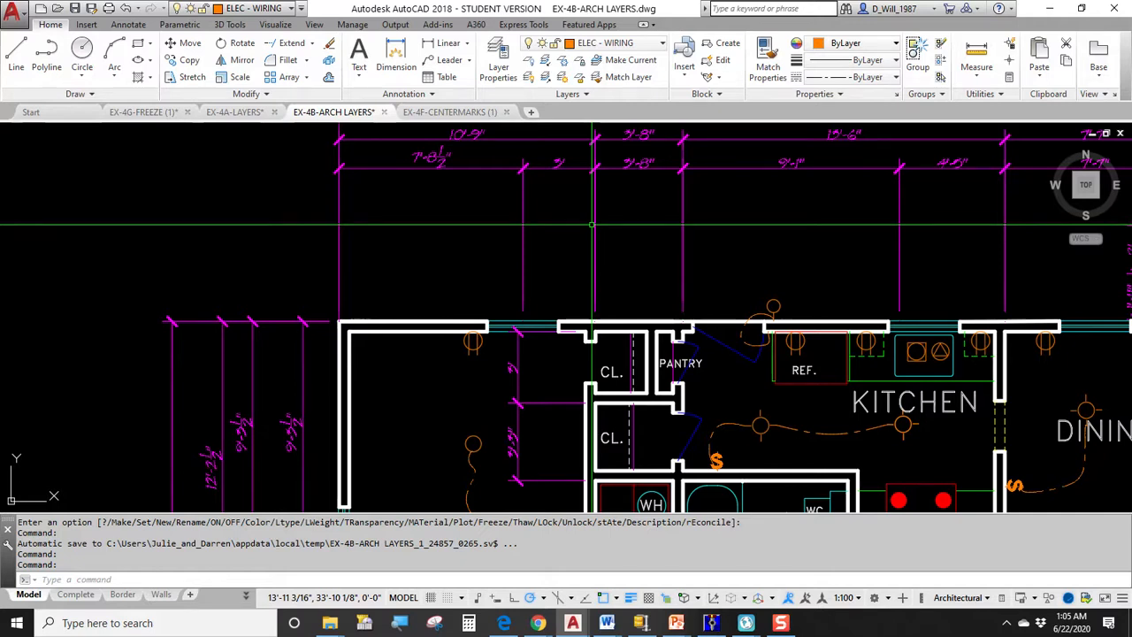
{"action": "scroll", "coordinate": [591, 225], "scroll_direction": "down", "scroll_amount": 2}
{"action": "middle_click_drag", "start_coordinate": [749, 341], "coordinate": [501, 296]}
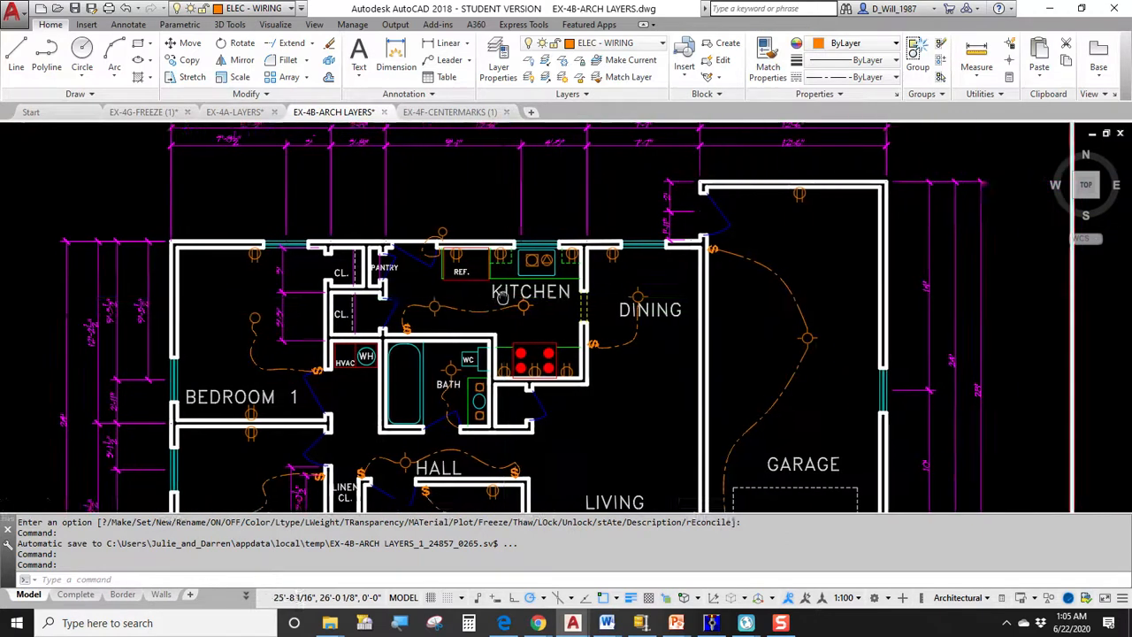
{"action": "scroll", "coordinate": [679, 325], "scroll_direction": "up", "scroll_amount": 2}
{"action": "middle_click_drag", "start_coordinate": [814, 228], "coordinate": [650, 181]}
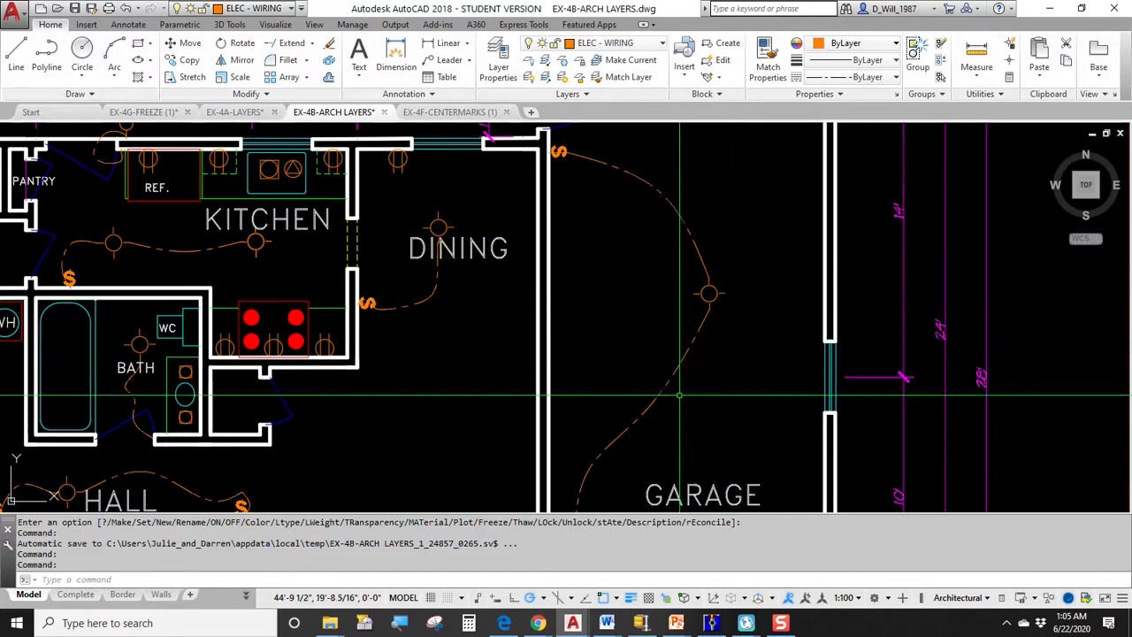
{"action": "mouse_move", "coordinate": [686, 475]}
{"action": "middle_mouse_down"}
{"action": "mouse_move", "coordinate": [663, 341]}
{"action": "mouse_move", "coordinate": [703, 250]}
{"action": "middle_mouse_up"}
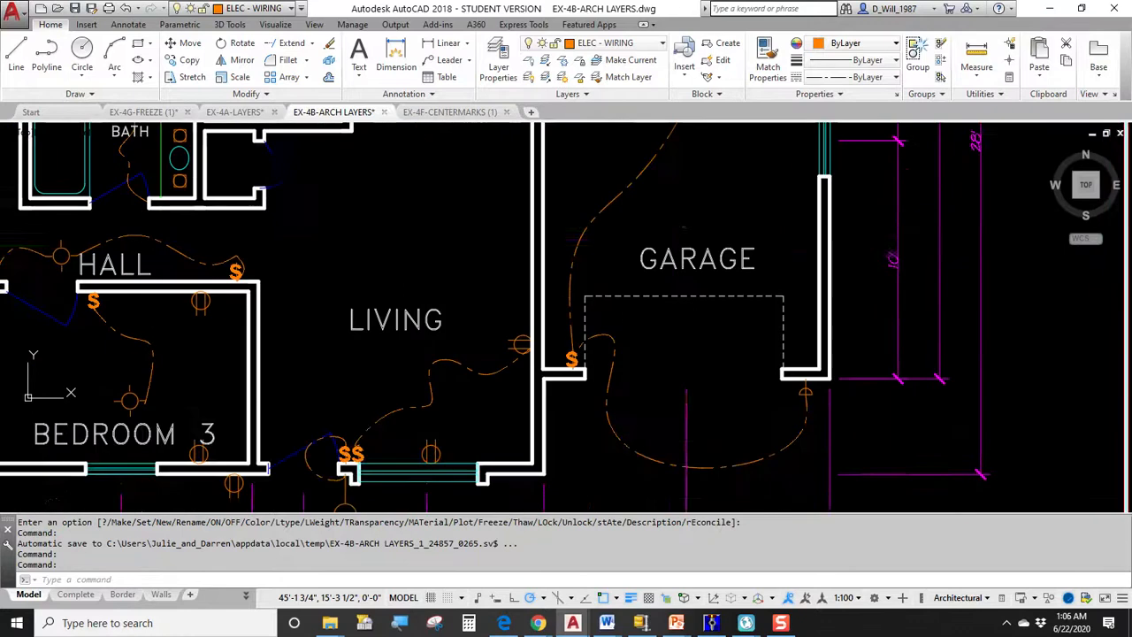
Step: Select the dashed lines at the garage door opening to check their layer, then clear the selection
{"action": "scroll", "coordinate": [750, 297], "scroll_direction": "up", "scroll_amount": 2}
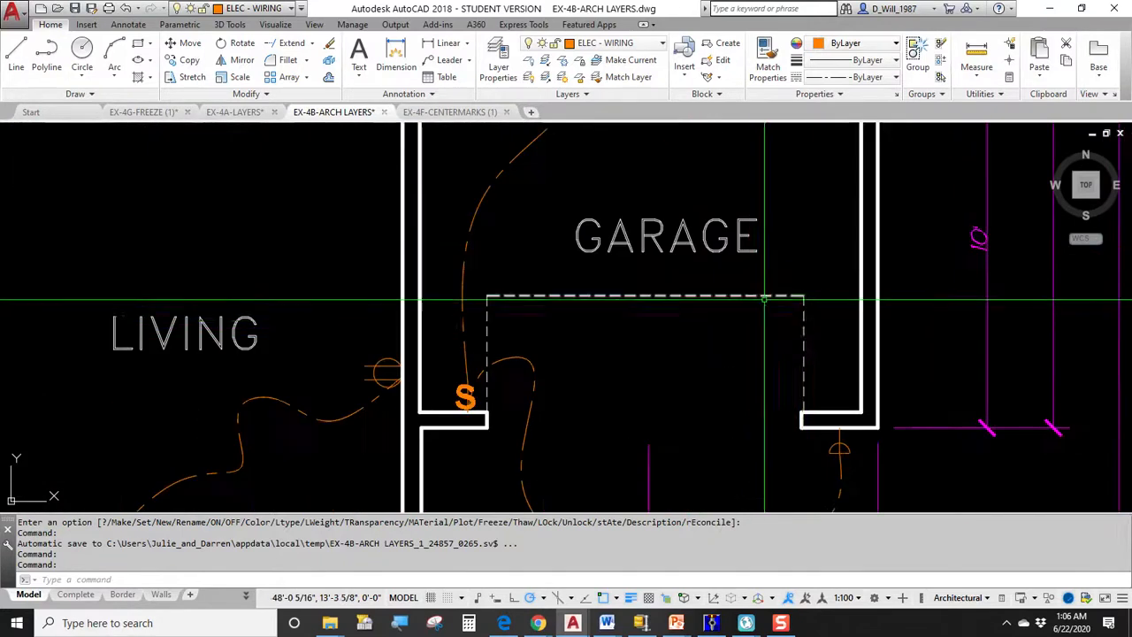
{"action": "left_click", "coordinate": [806, 336]}
{"action": "left_click", "coordinate": [776, 299]}
{"action": "left_click", "coordinate": [777, 298]}
{"action": "left_click", "coordinate": [762, 286]}
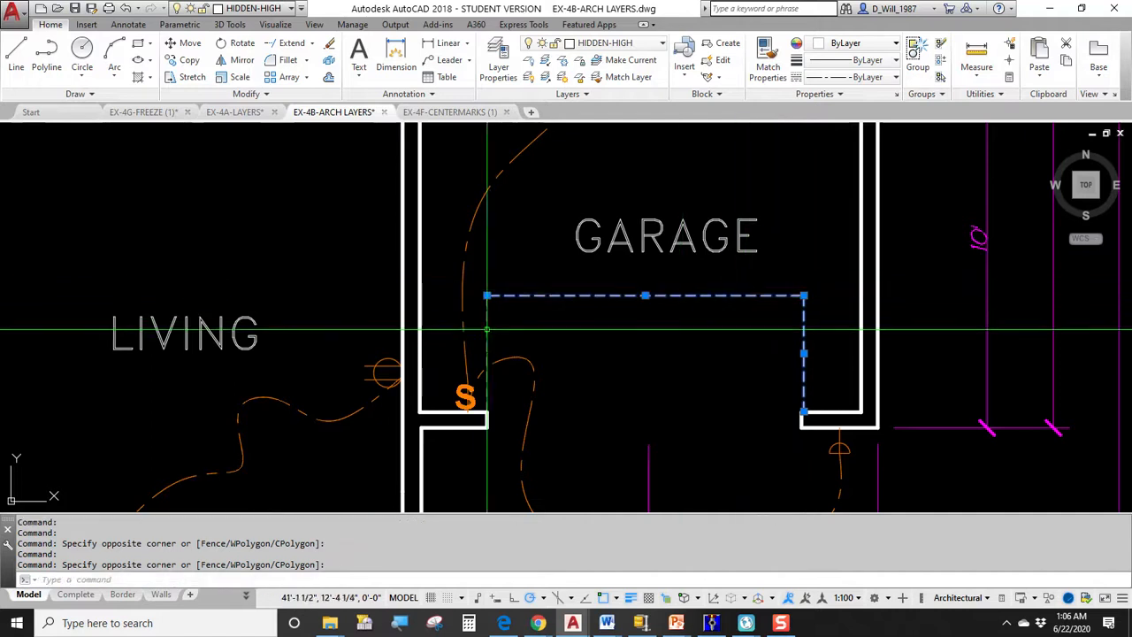
{"action": "key", "text": "Escape"}
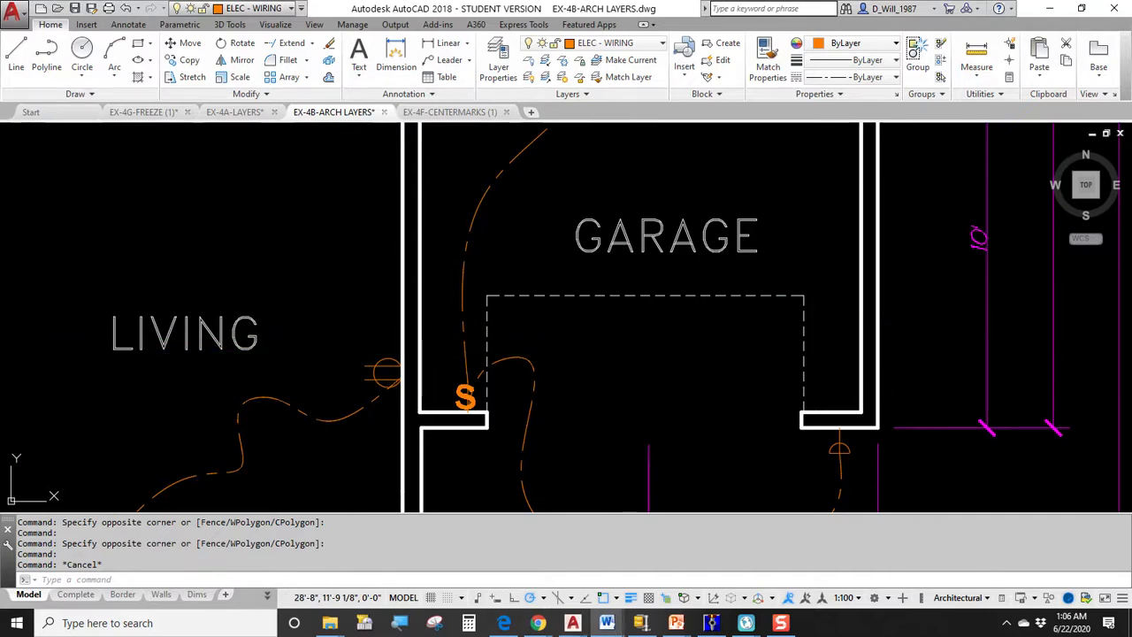
Step: Examine the floor plan's walls, windows, doors and wiring around Bedroom 1, the bath and the hall, then the whole bordered plan
{"action": "scroll", "coordinate": [1080, 414], "scroll_direction": "down", "scroll_amount": 4}
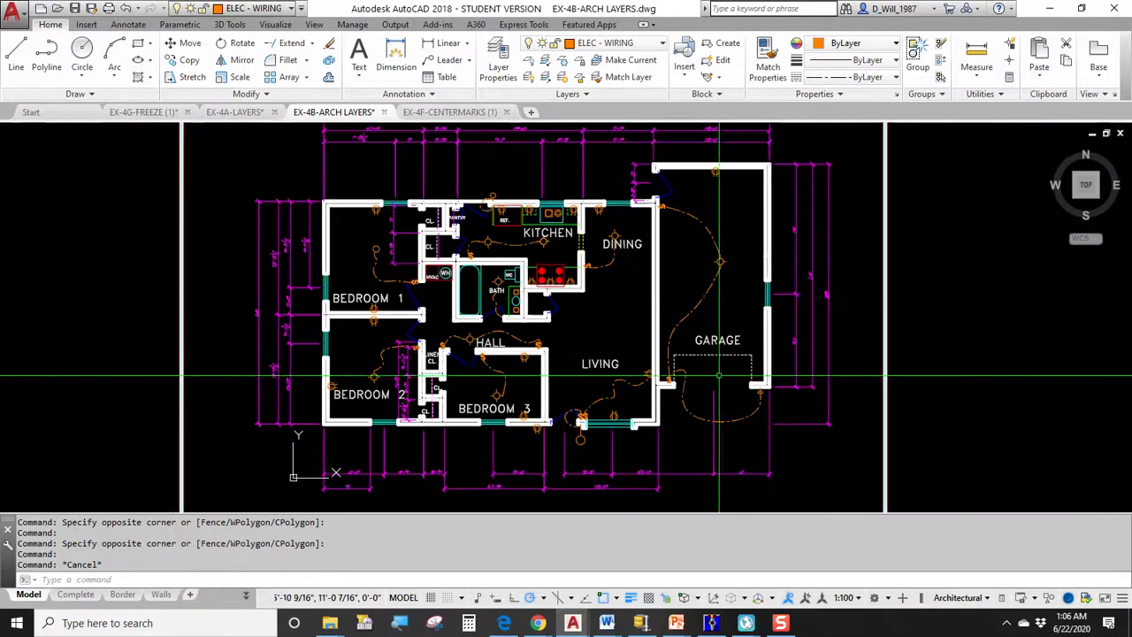
{"action": "scroll", "coordinate": [459, 285], "scroll_direction": "up", "scroll_amount": 2}
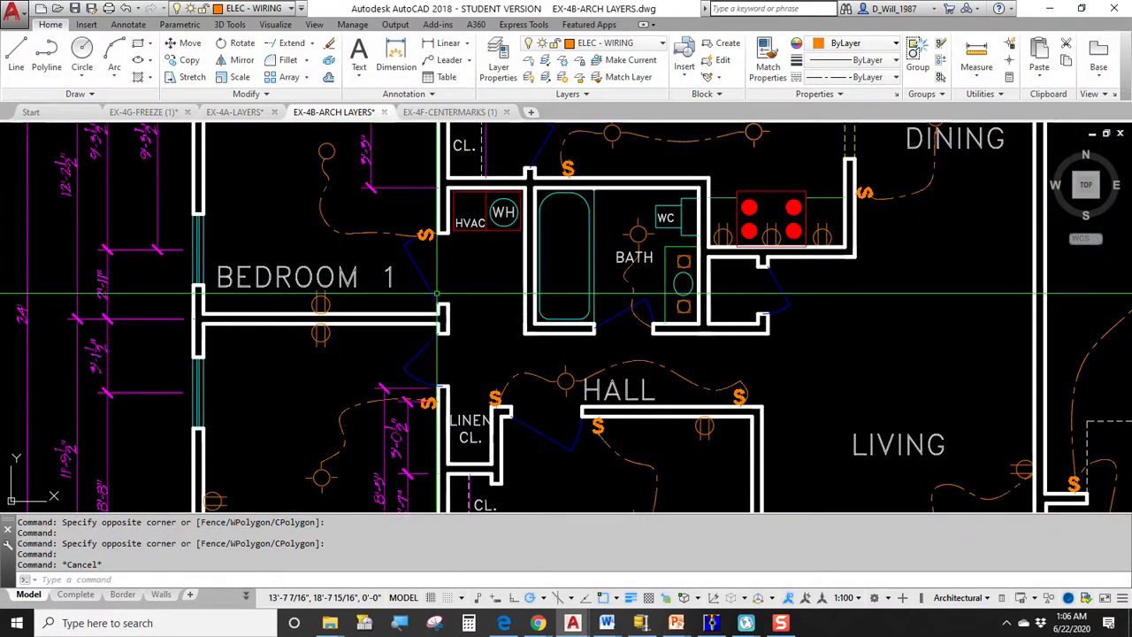
{"action": "scroll", "coordinate": [210, 230], "scroll_direction": "up", "scroll_amount": 4}
{"action": "scroll", "coordinate": [209, 231], "scroll_direction": "down", "scroll_amount": 2}
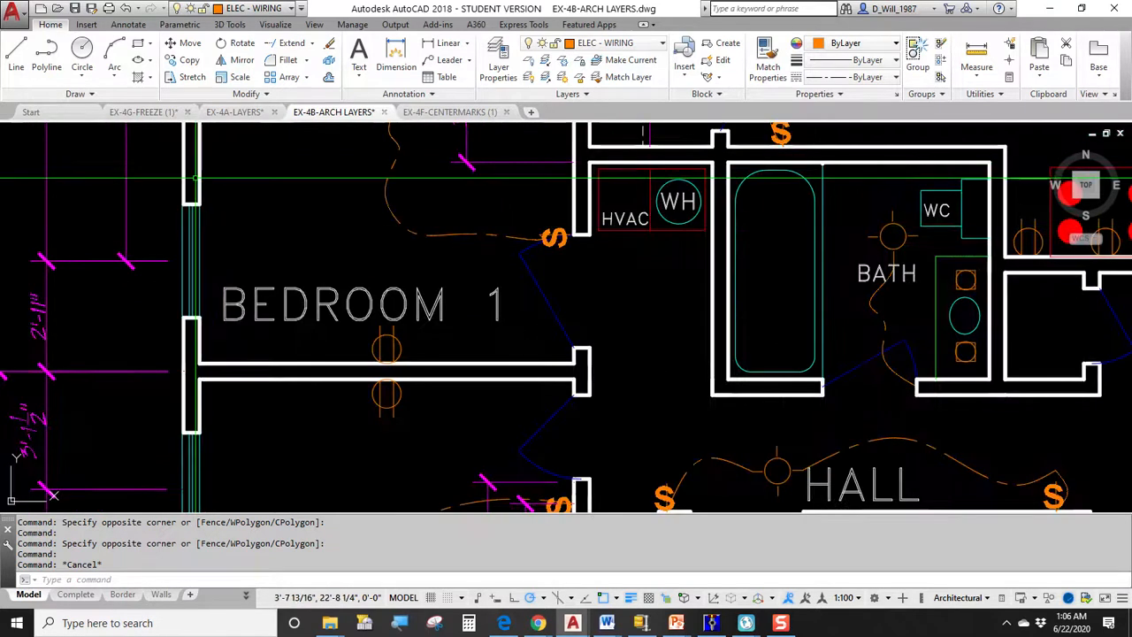
{"action": "scroll", "coordinate": [556, 339], "scroll_direction": "down", "scroll_amount": 2}
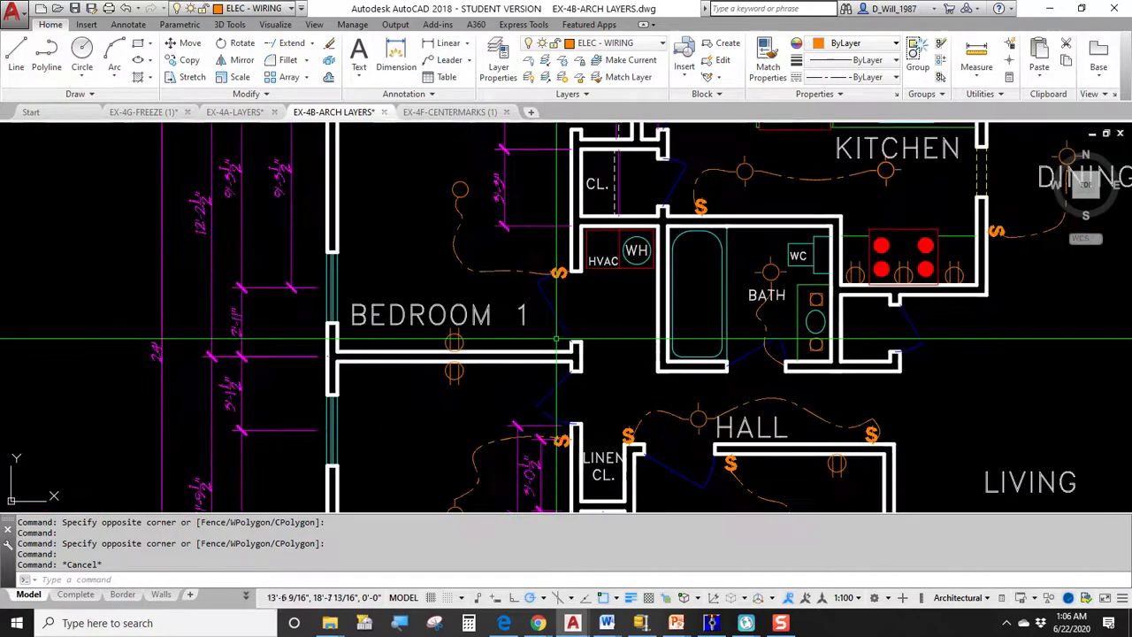
{"action": "scroll", "coordinate": [556, 339], "scroll_direction": "down", "scroll_amount": 2}
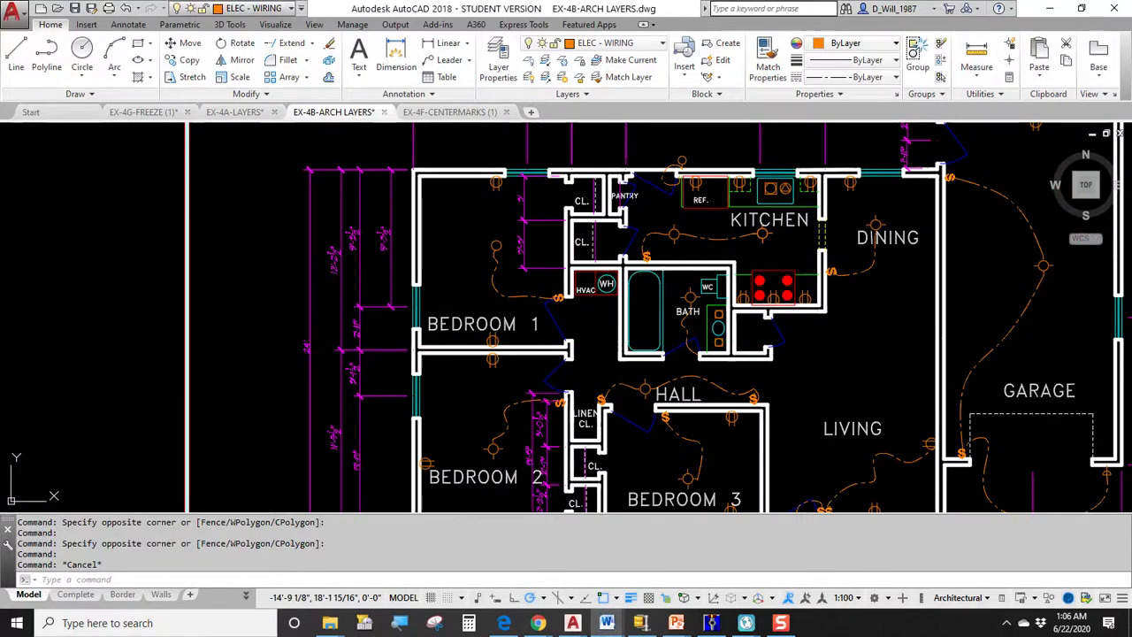
{"action": "scroll", "coordinate": [324, 369], "scroll_direction": "down", "scroll_amount": 4}
{"action": "middle_click_drag", "start_coordinate": [390, 375], "coordinate": [407, 317]}
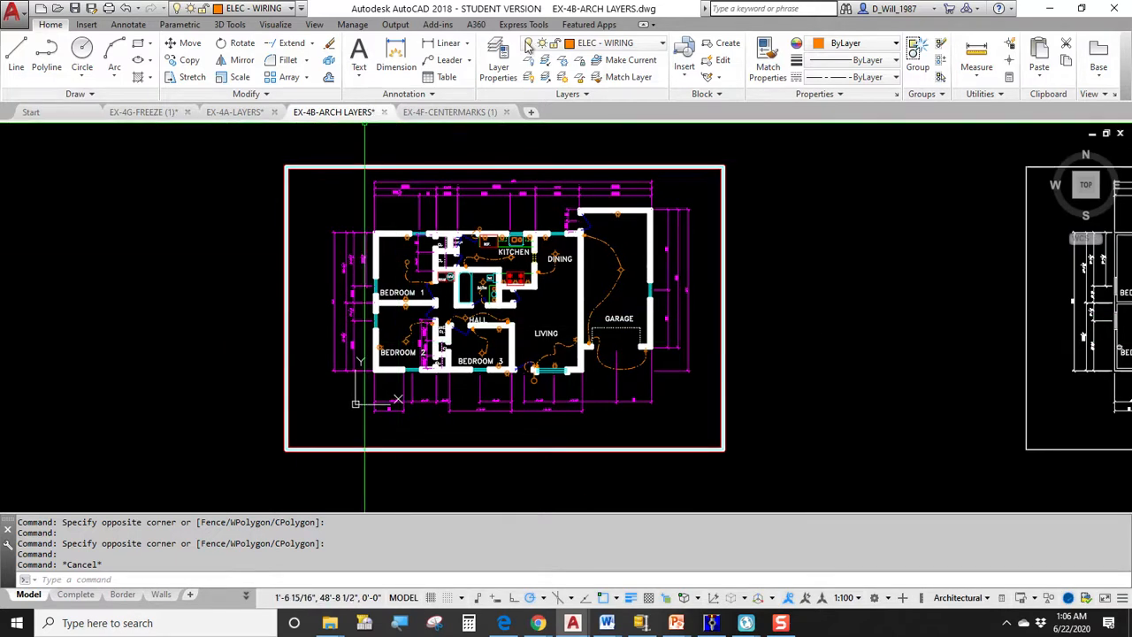
Step: Review the architectural drawing's layers with their colors, linetypes and lineweights, then close the layer manager and return to the floor plan
{"action": "left_click", "coordinate": [499, 68]}
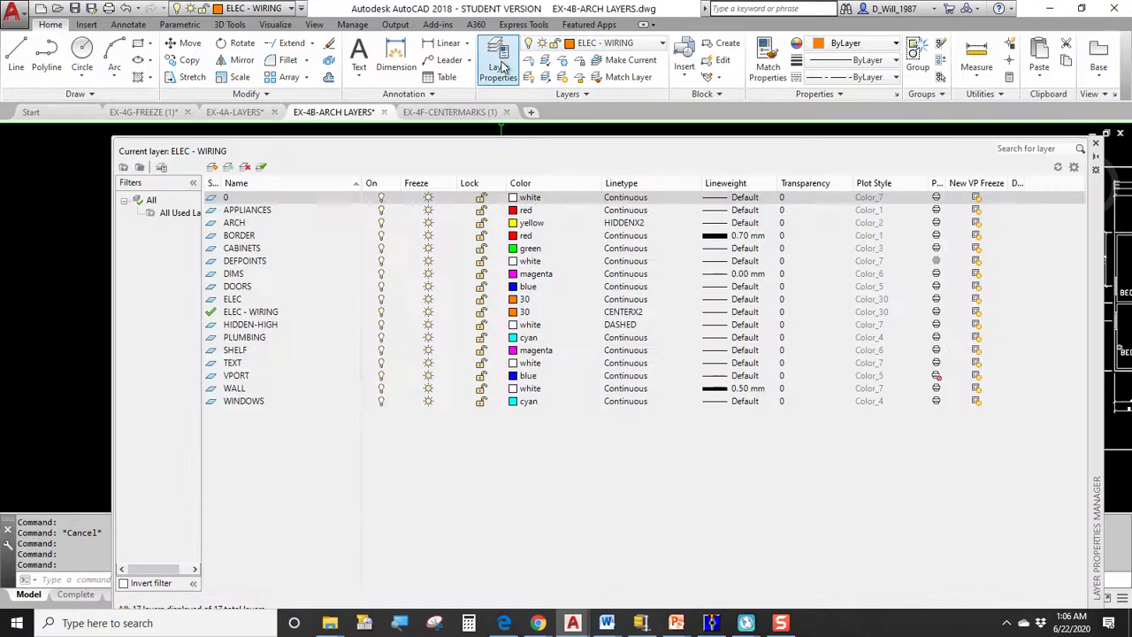
{"action": "left_click", "coordinate": [602, 46]}
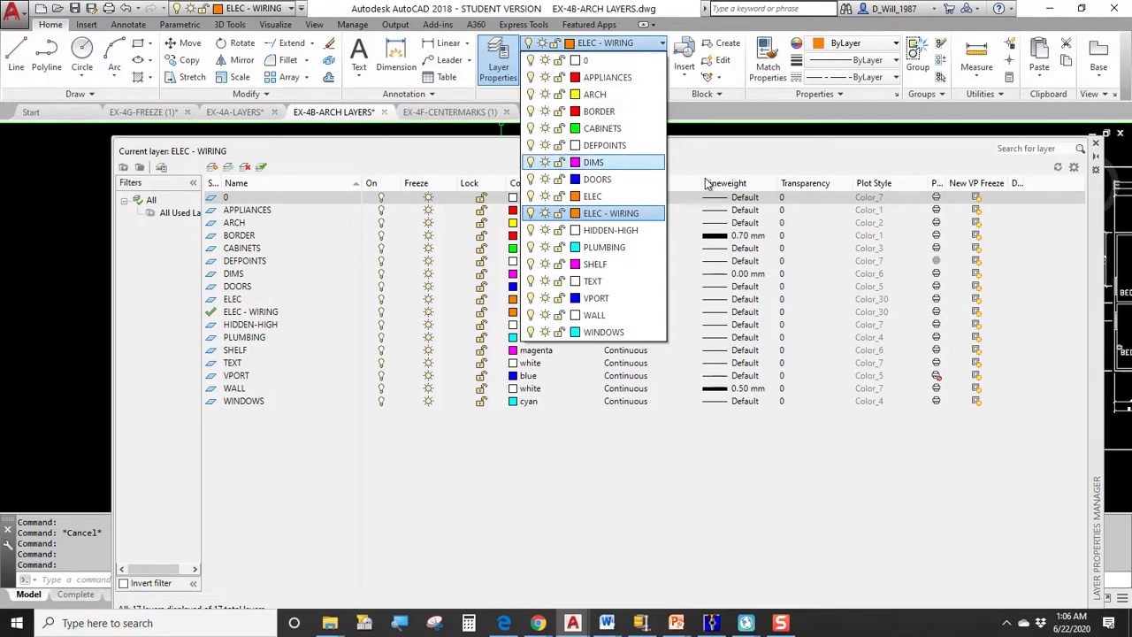
{"action": "key", "text": "Escape"}
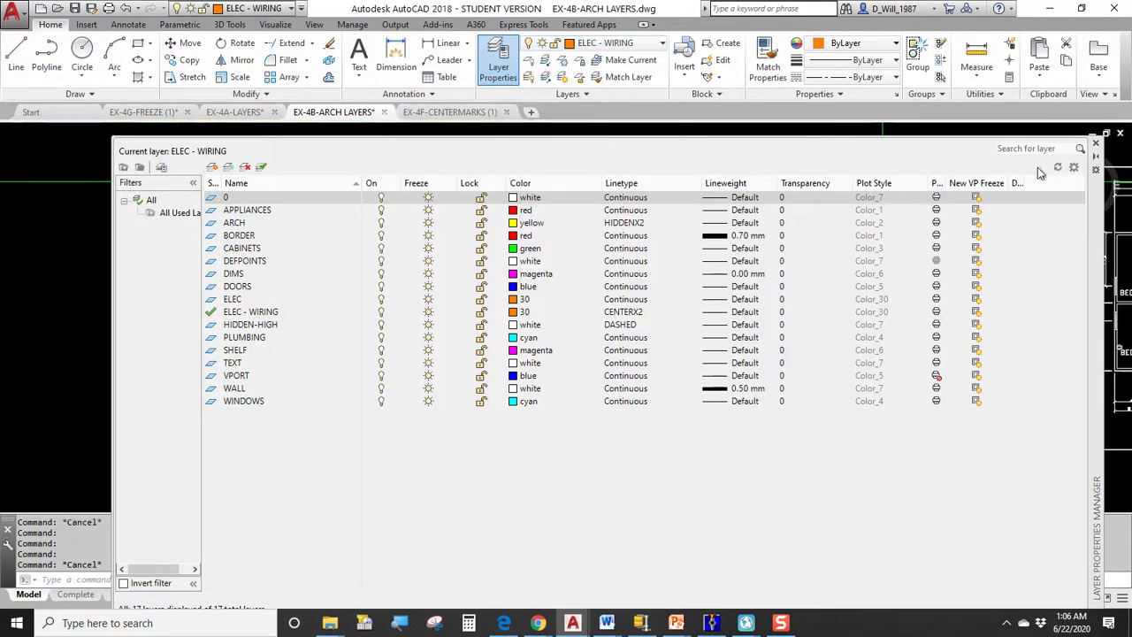
{"action": "left_click", "coordinate": [1095, 142]}
{"action": "middle_click_drag", "start_coordinate": [462, 261], "coordinate": [468, 217]}
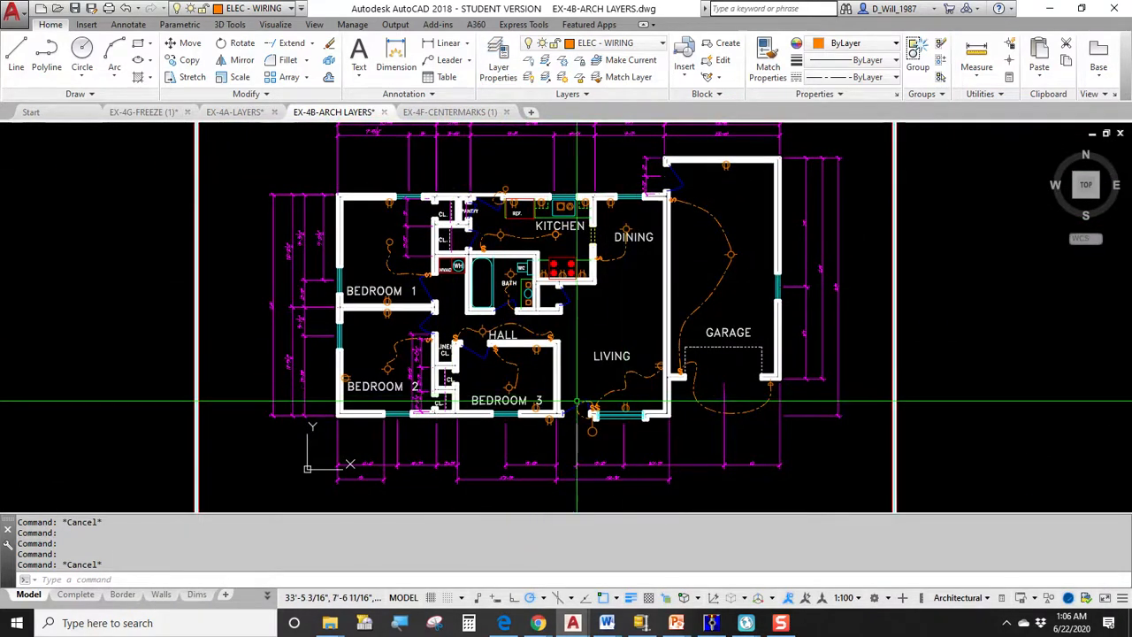